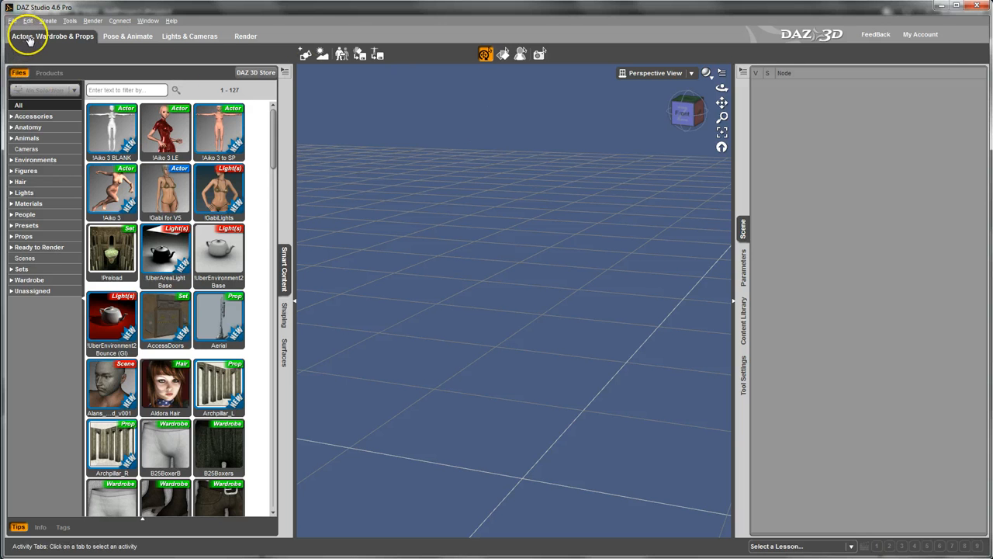
Compare the Actors, Wardrobe & Props workspace with the Pose & Animate workspace
{"action": "left_click", "coordinate": [127, 37]}
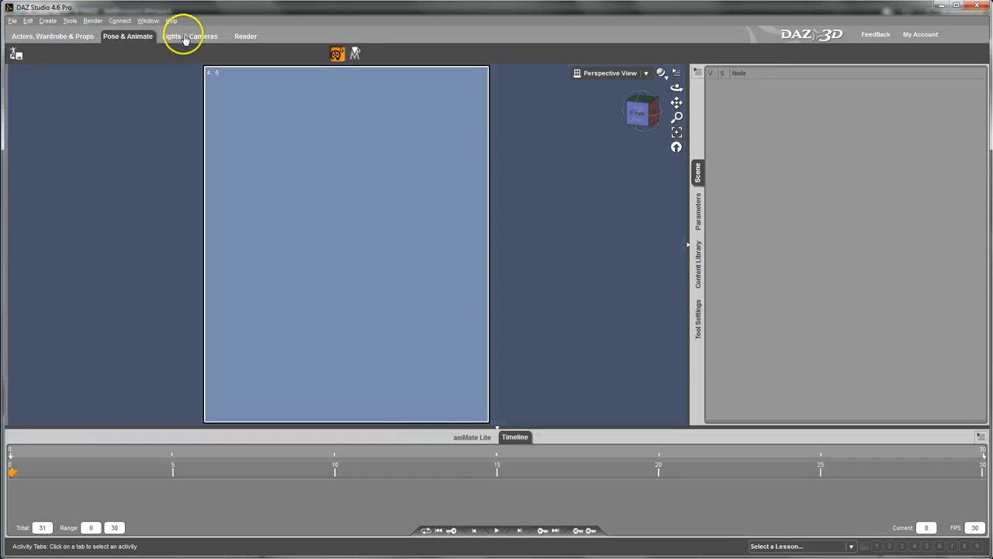
{"action": "left_click", "coordinate": [38, 36]}
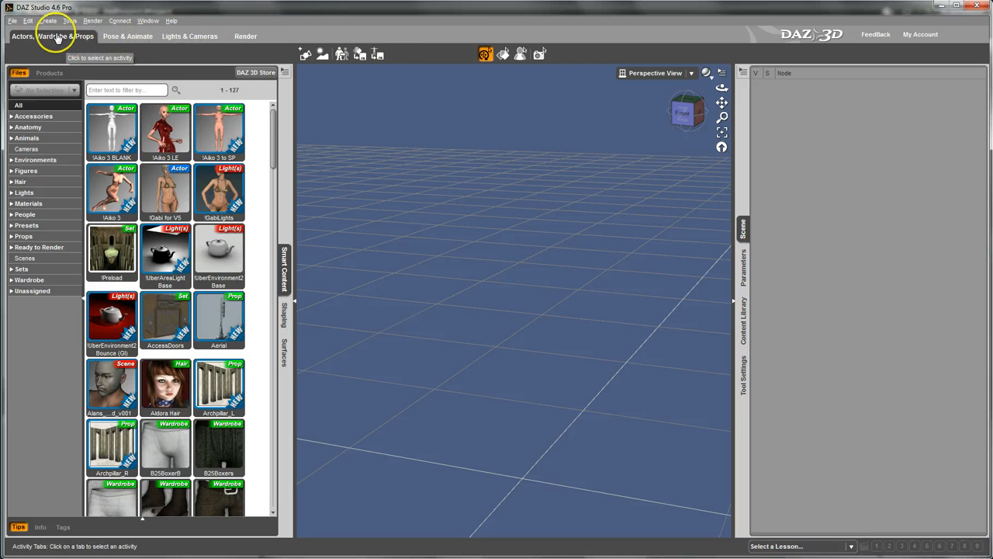
{"action": "left_click", "coordinate": [136, 36]}
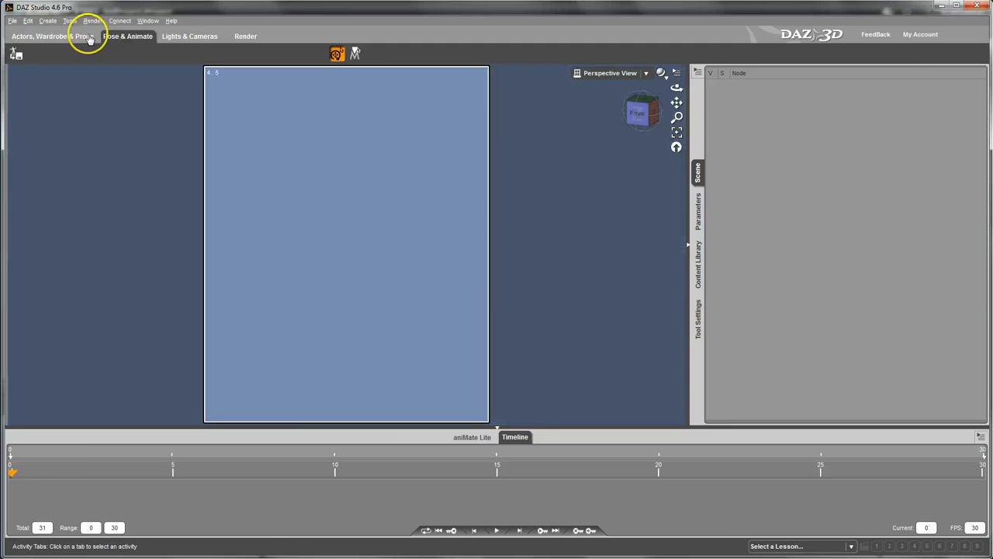
{"action": "left_click", "coordinate": [85, 36]}
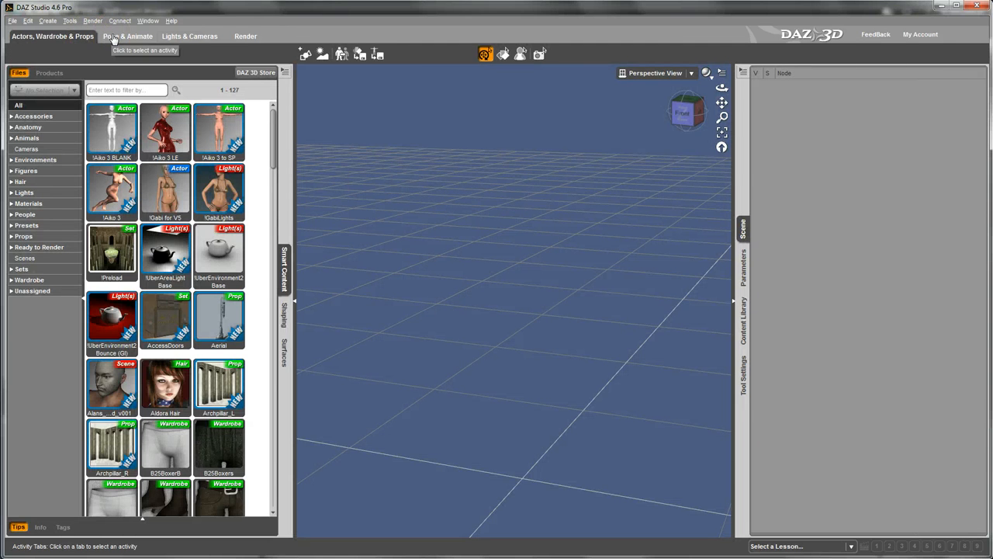
{"action": "left_click", "coordinate": [114, 37]}
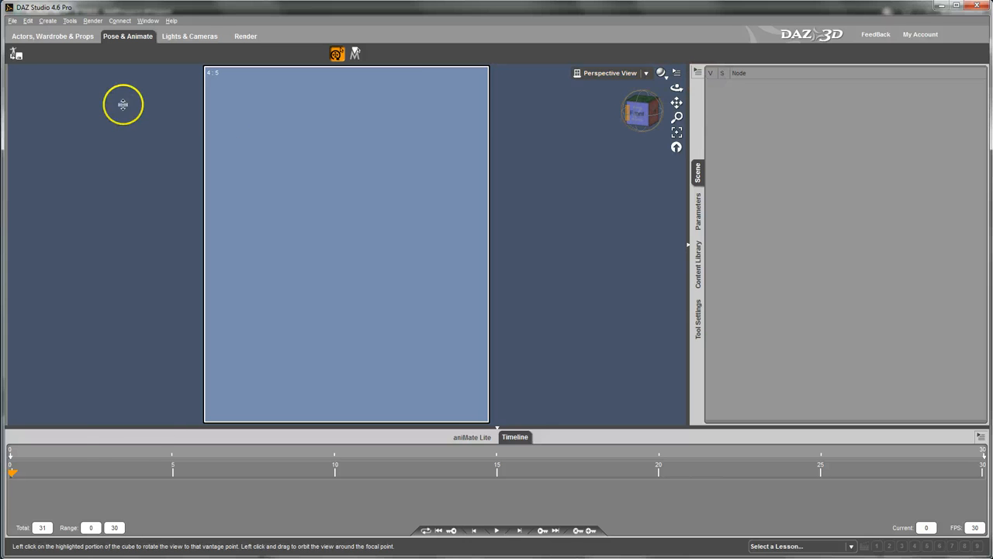
Load the Michael 5 figure into the empty scene from the Figures category of the Actors, Wardrobe & Props workspace
{"action": "left_click", "coordinate": [26, 36]}
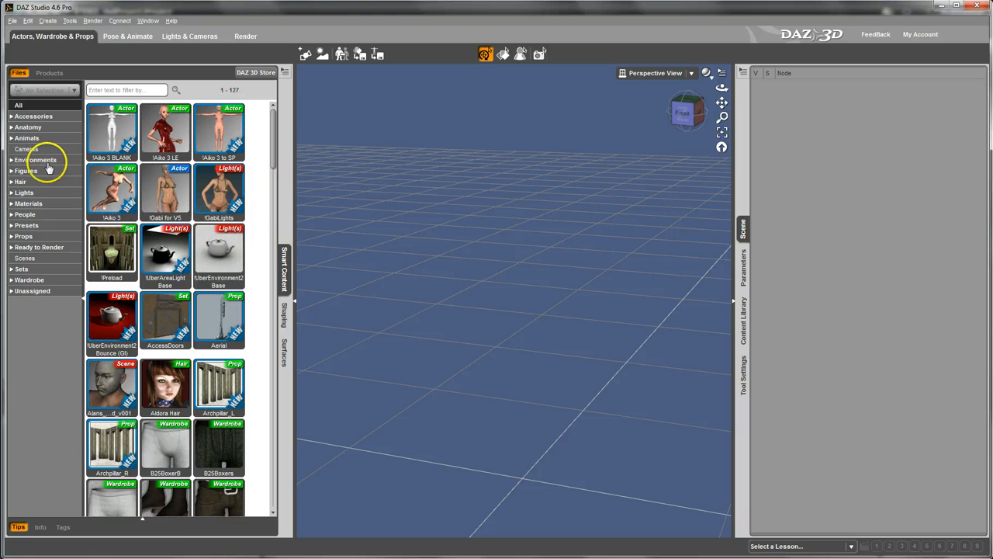
{"action": "left_click", "coordinate": [24, 173]}
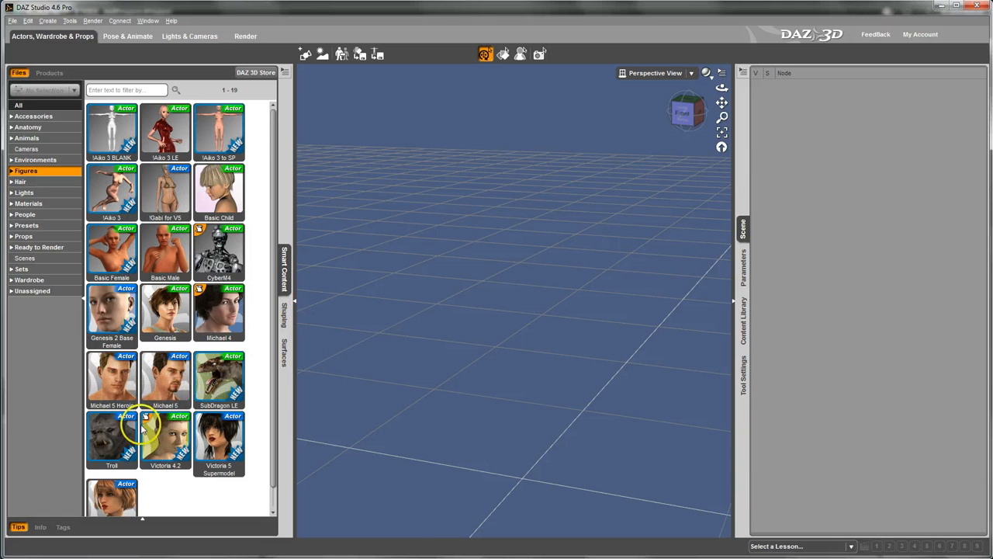
{"action": "double_click", "coordinate": [175, 378]}
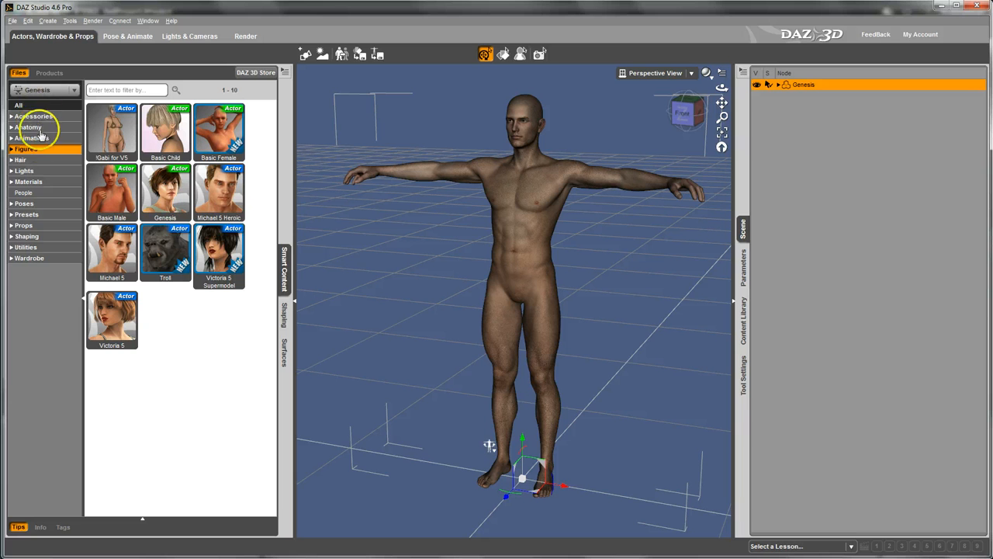
Browse the Wardrobe category and put the B25M5CTop garment on the figure
{"action": "left_click", "coordinate": [21, 261]}
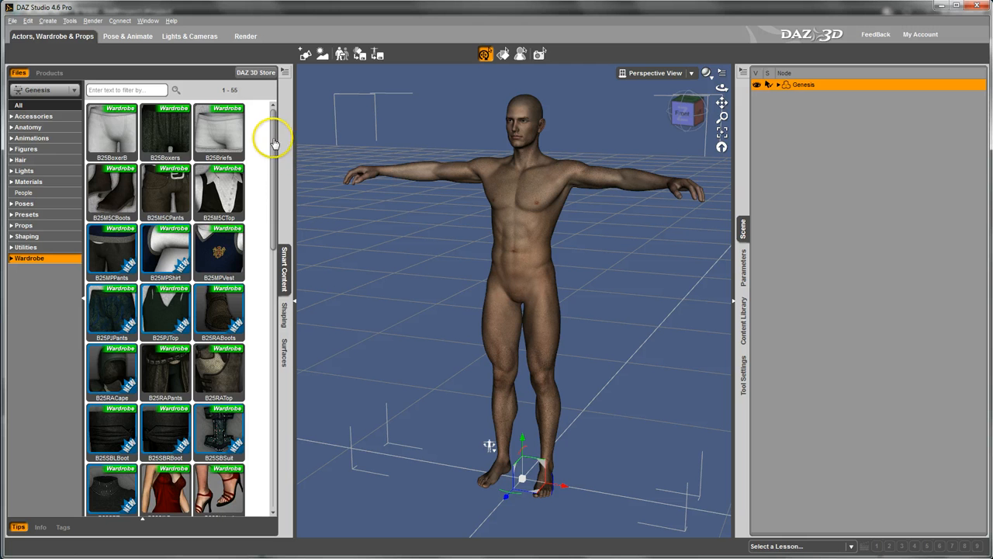
{"action": "left_click_drag", "start_coordinate": [273, 143], "coordinate": [270, 464]}
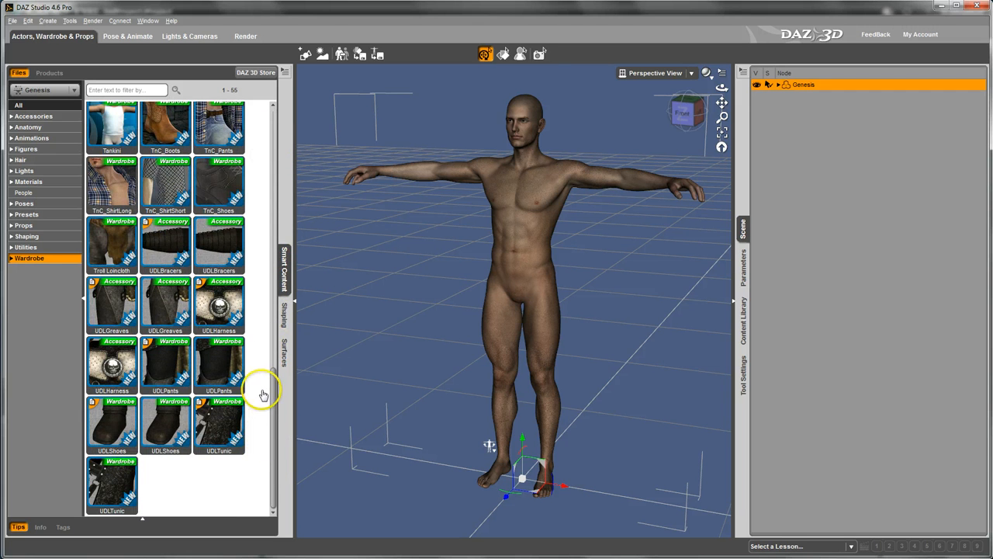
{"action": "scroll", "coordinate": [262, 388], "scroll_direction": "up", "scroll_amount": 3}
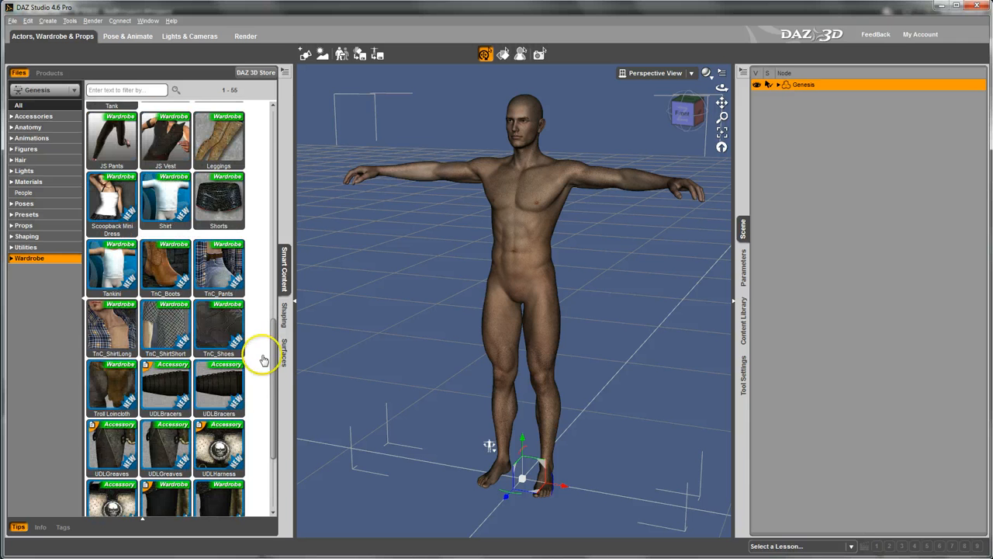
{"action": "left_click_drag", "start_coordinate": [267, 358], "coordinate": [266, 106]}
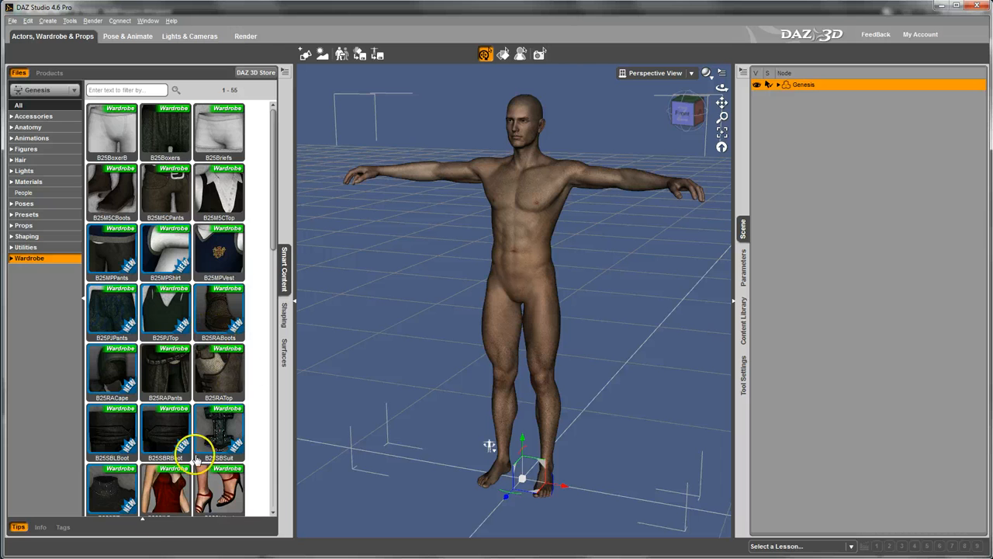
{"action": "left_click", "coordinate": [390, 313]}
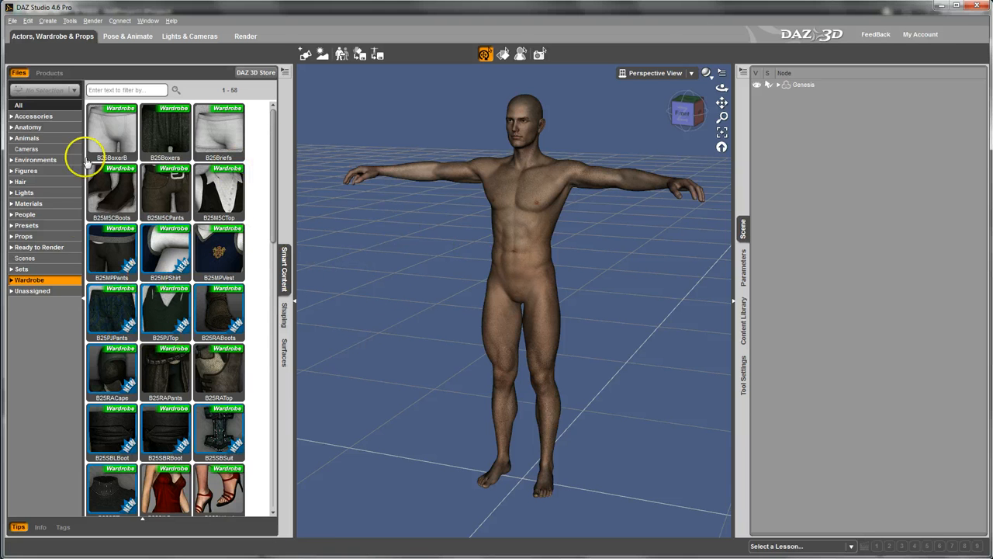
{"action": "left_click", "coordinate": [221, 193]}
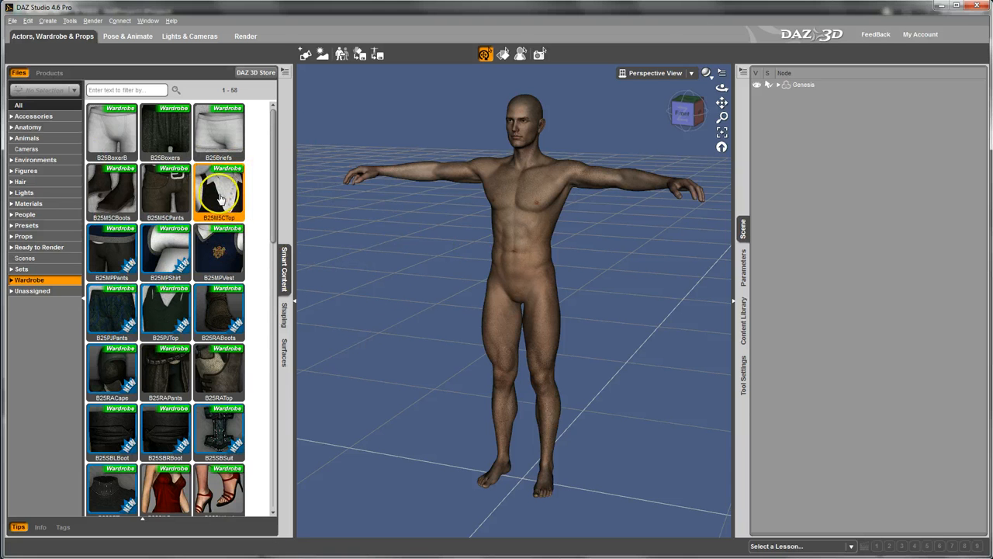
{"action": "left_click_drag", "start_coordinate": [218, 189], "coordinate": [505, 204]}
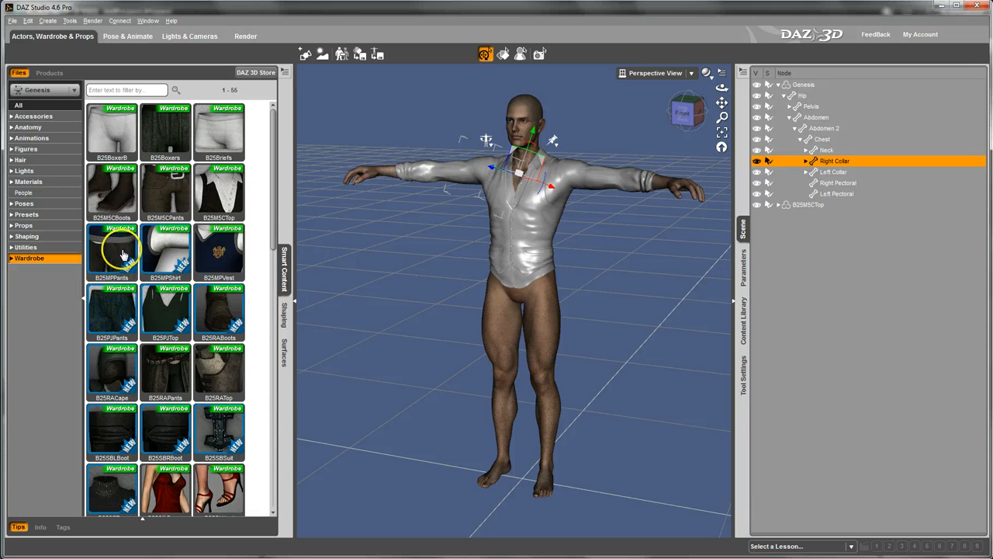
Merge the B25MPPants trousers and the B25M5CBoots boots into the scene to dress the figure
{"action": "right_click", "coordinate": [111, 245]}
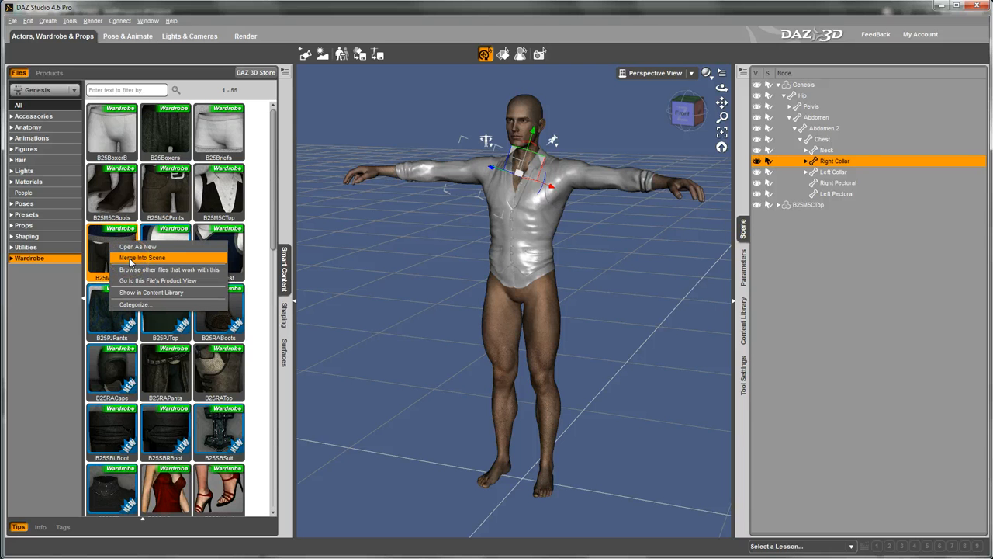
{"action": "left_click", "coordinate": [130, 259]}
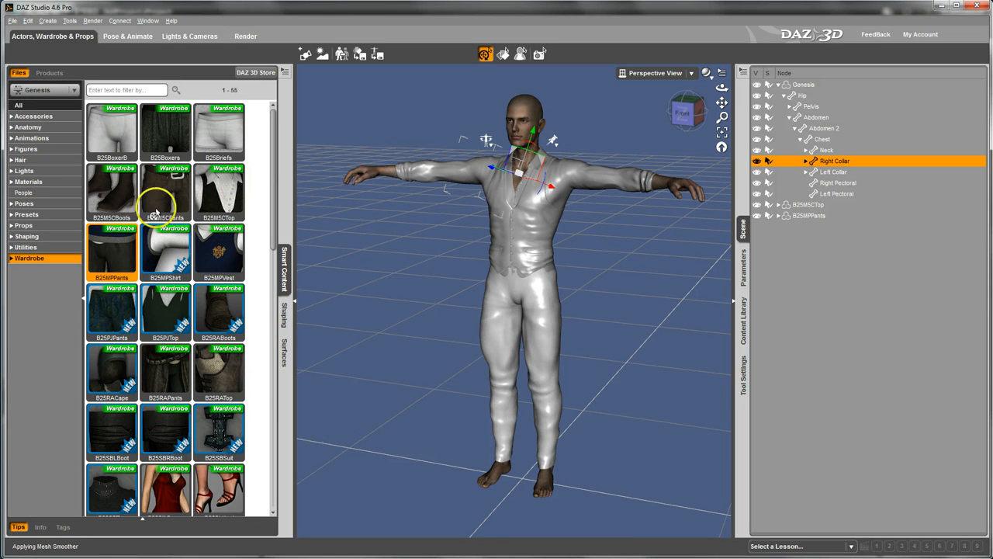
{"action": "right_click", "coordinate": [104, 182]}
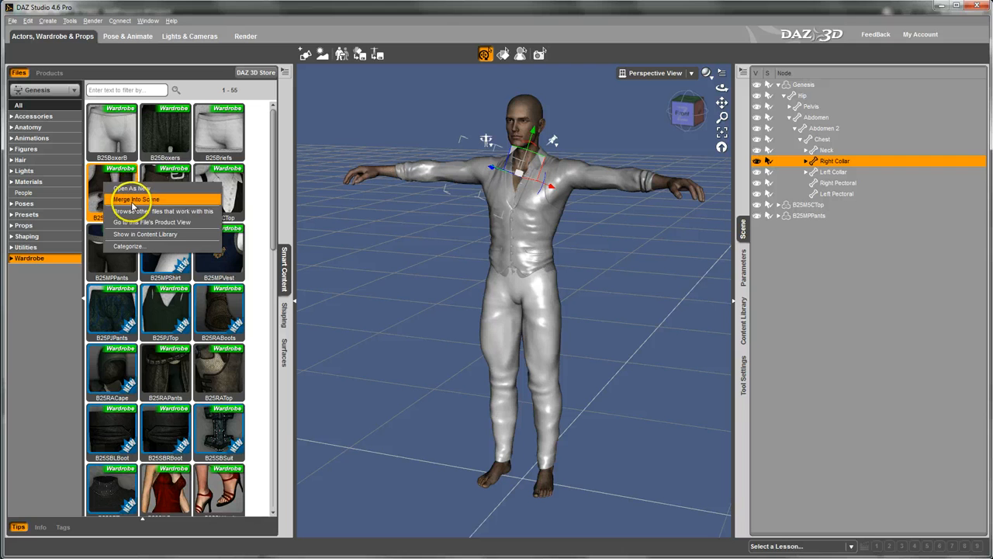
{"action": "left_click", "coordinate": [134, 200]}
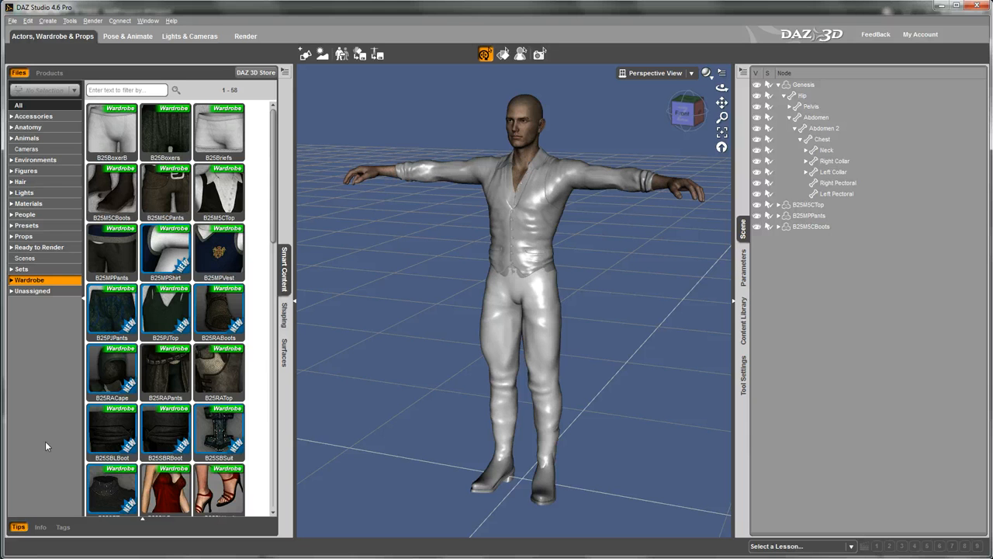
Apply the Stockman Top material to the figure's B25M5CTop garment
{"action": "left_click", "coordinate": [26, 204]}
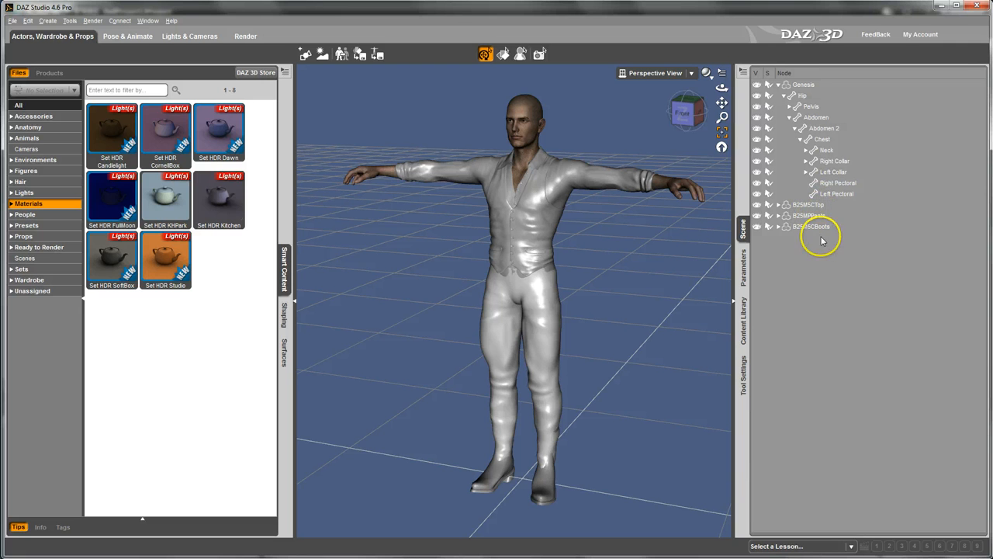
{"action": "left_click", "coordinate": [807, 205]}
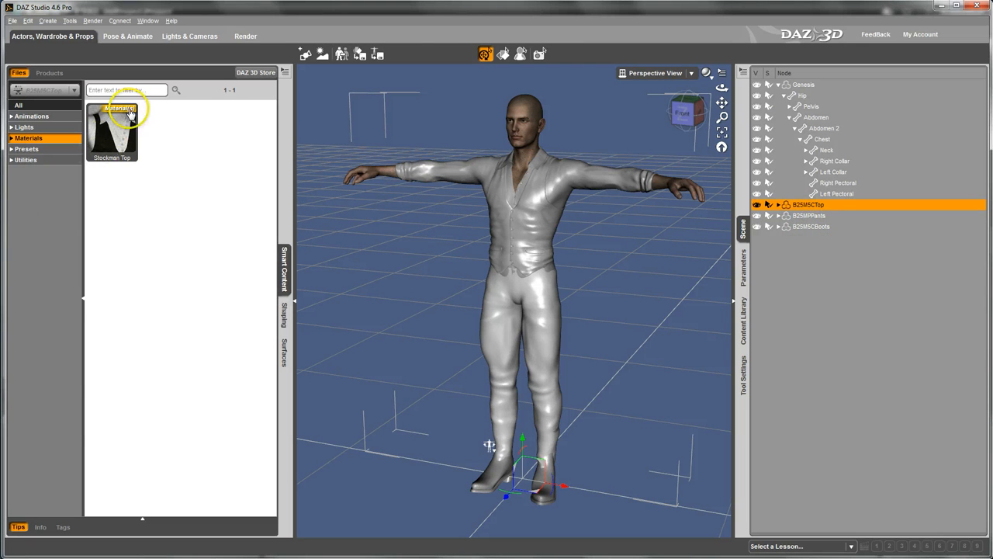
{"action": "left_click", "coordinate": [115, 129]}
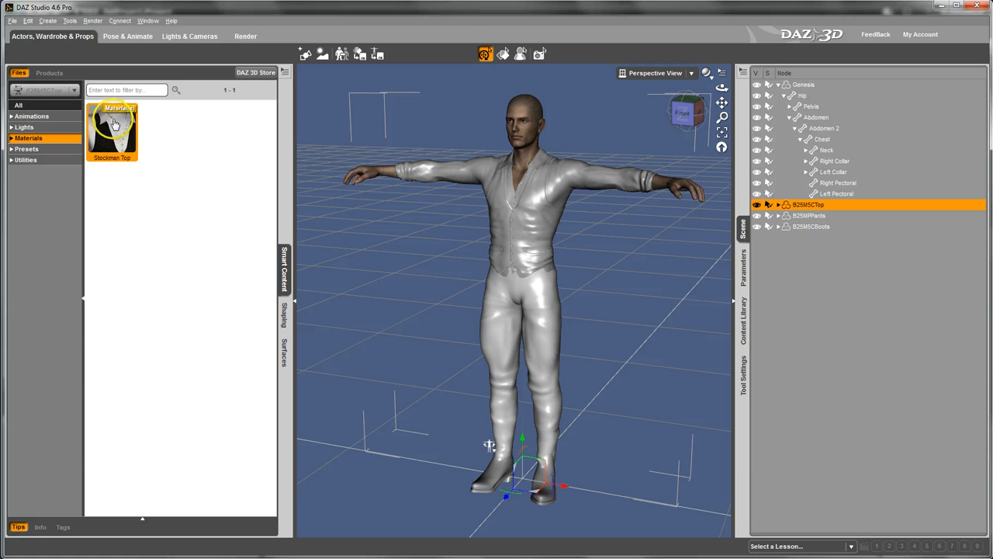
{"action": "left_click_drag", "start_coordinate": [113, 132], "coordinate": [528, 223]}
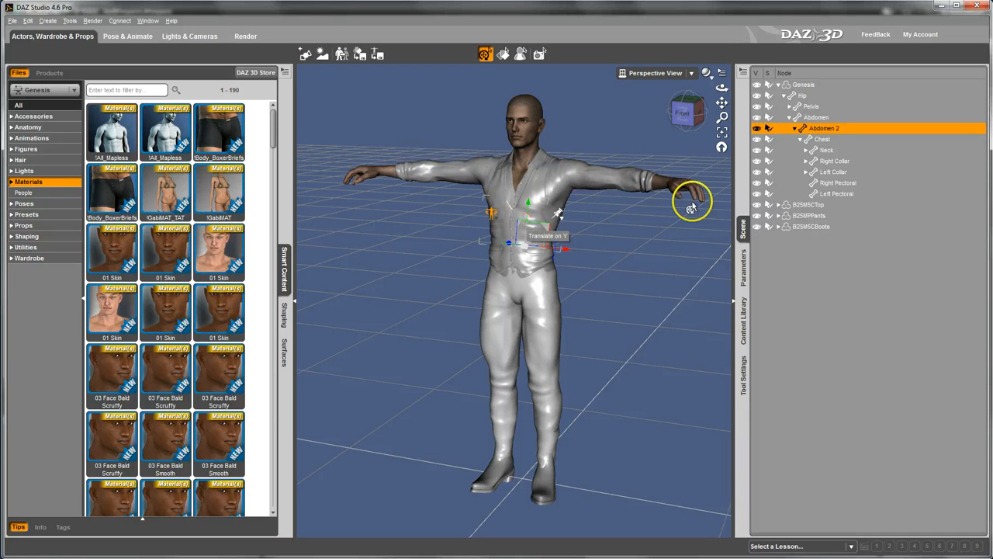
{"action": "left_click", "coordinate": [811, 205]}
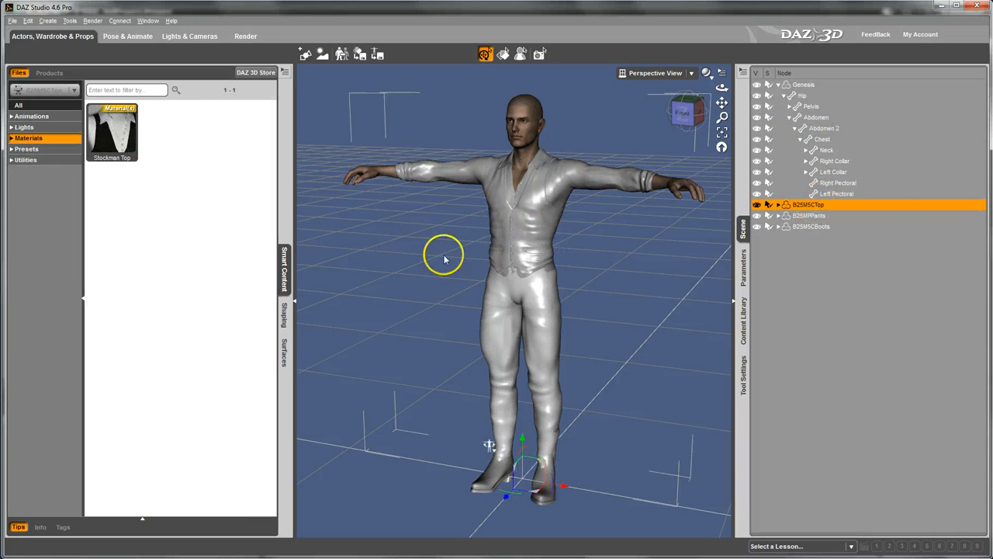
{"action": "left_click", "coordinate": [605, 185]}
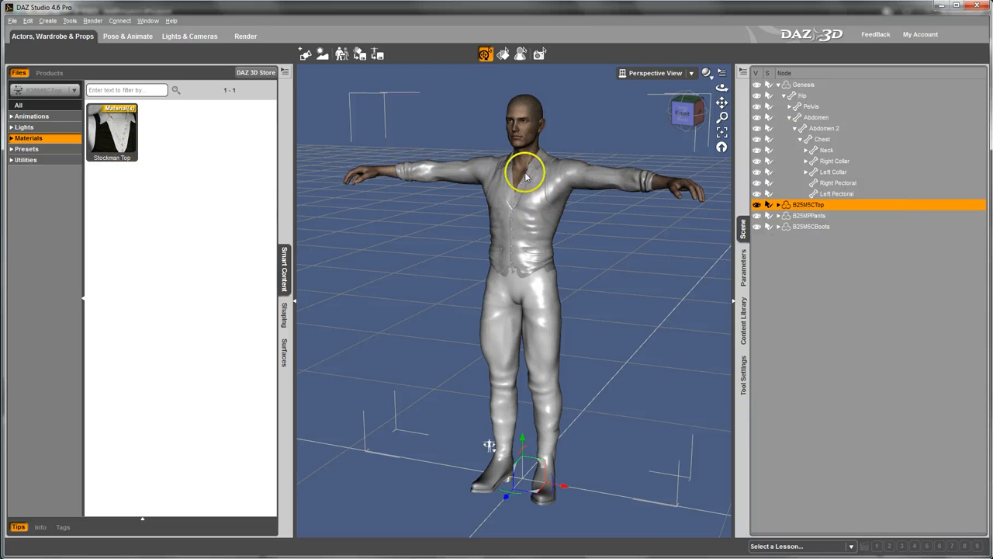
{"action": "right_click", "coordinate": [118, 137]}
{"action": "left_click", "coordinate": [146, 153]}
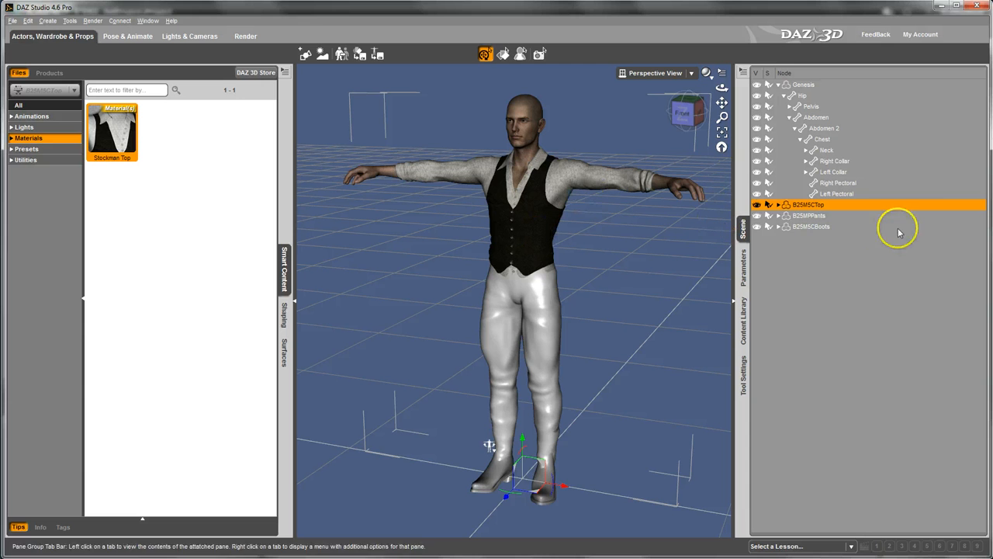
Apply the 01_Pants material to the figure's B25MPPants trousers
{"action": "left_click", "coordinate": [809, 215]}
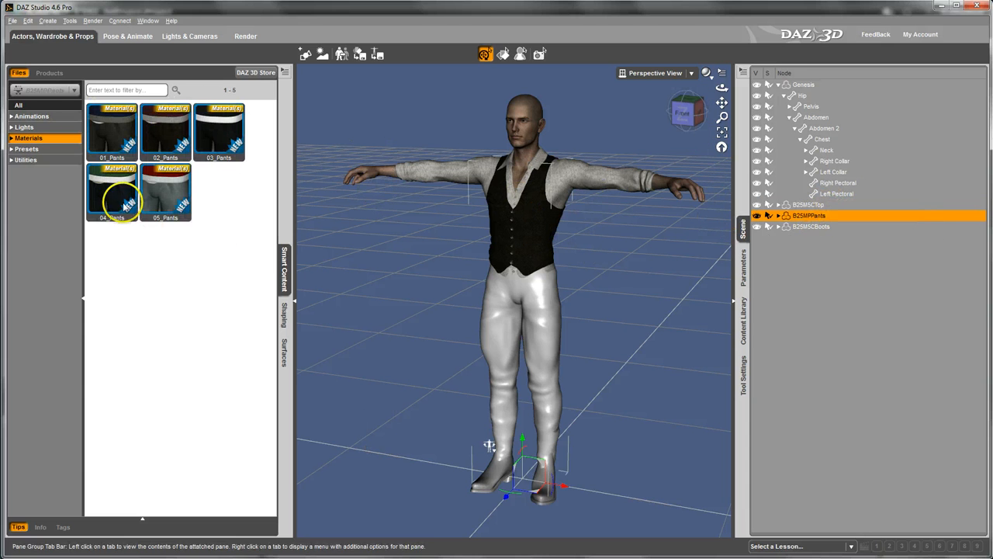
{"action": "right_click", "coordinate": [109, 129]}
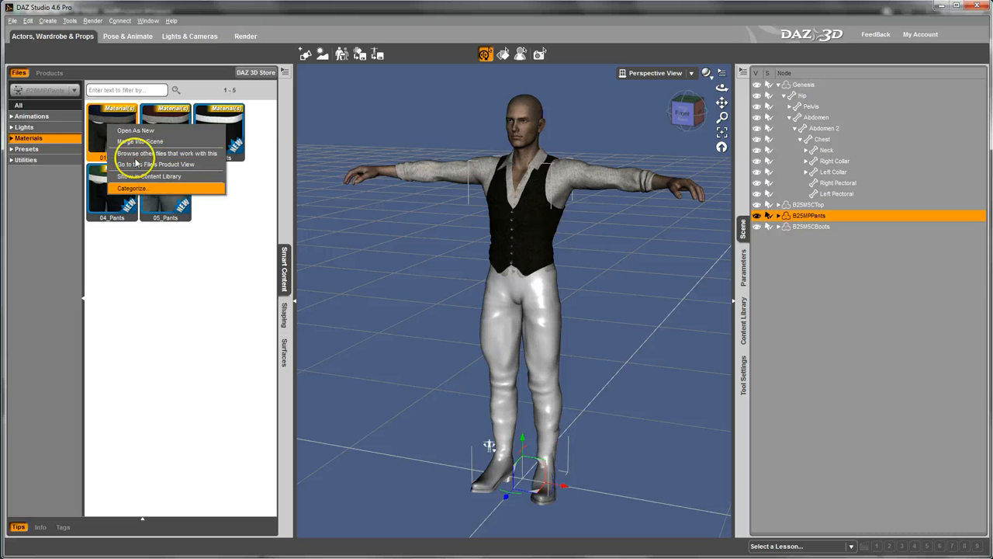
{"action": "left_click", "coordinate": [139, 142]}
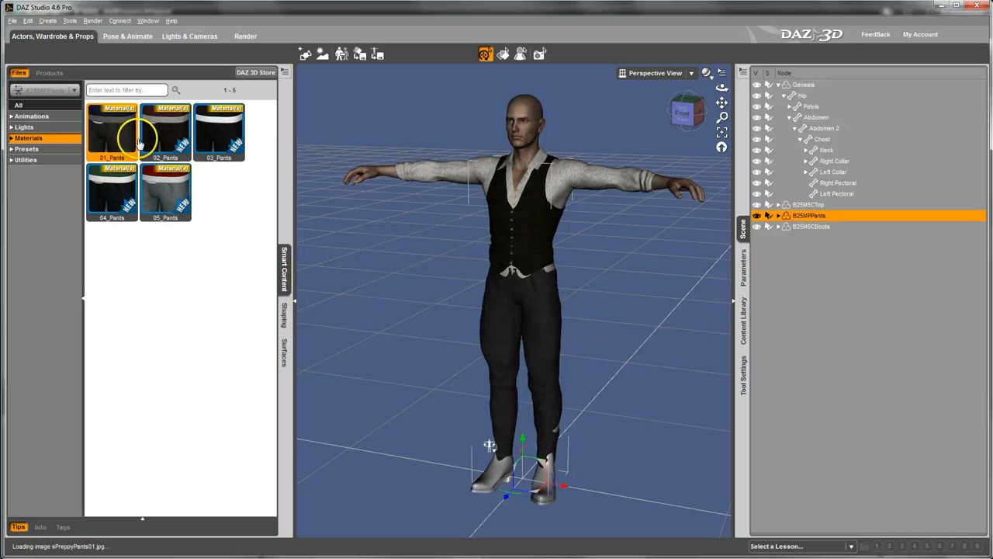
Apply the dark brown _Boots_DkBrown material to the figure's boots and deselect everything
{"action": "left_click", "coordinate": [825, 226]}
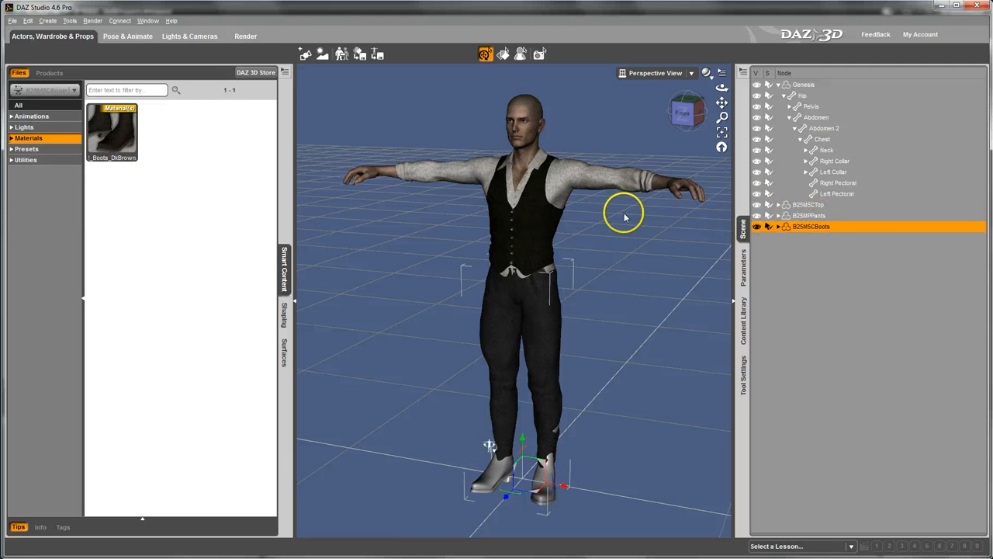
{"action": "right_click", "coordinate": [112, 136]}
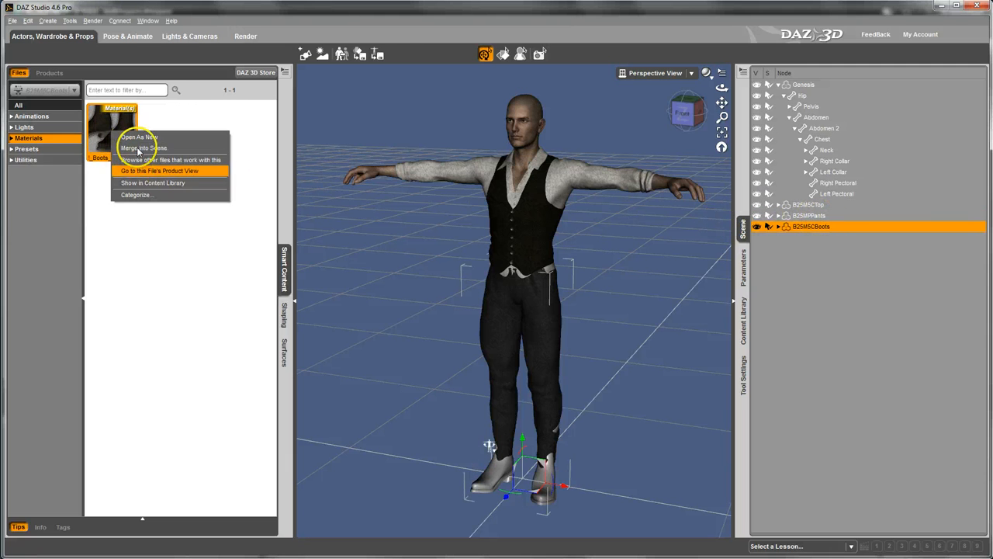
{"action": "left_click", "coordinate": [137, 142]}
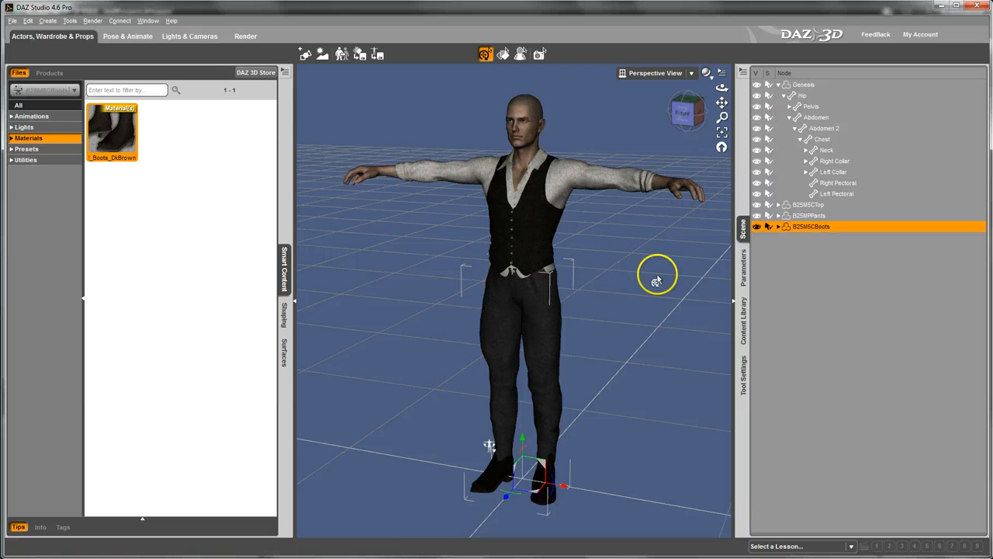
{"action": "left_click", "coordinate": [369, 123]}
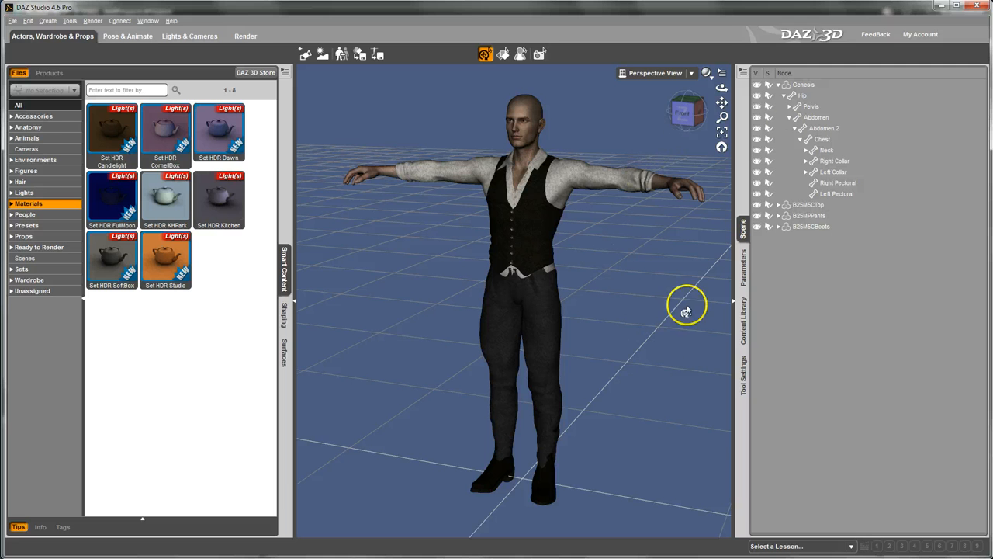
Start saving the scene and browse to the Scenes > Assets > Character folder of the Daz project directory
{"action": "left_click", "coordinate": [11, 21]}
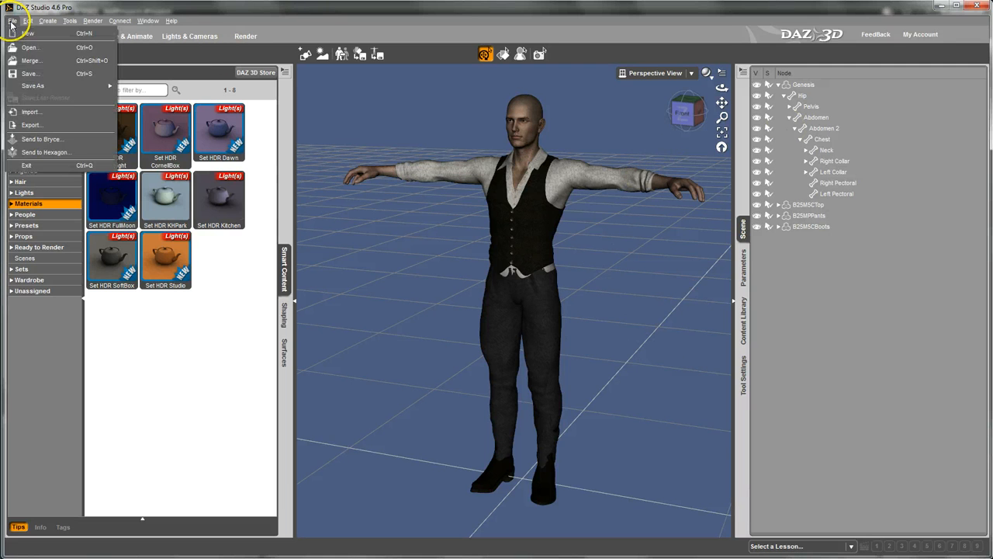
{"action": "left_click", "coordinate": [32, 73]}
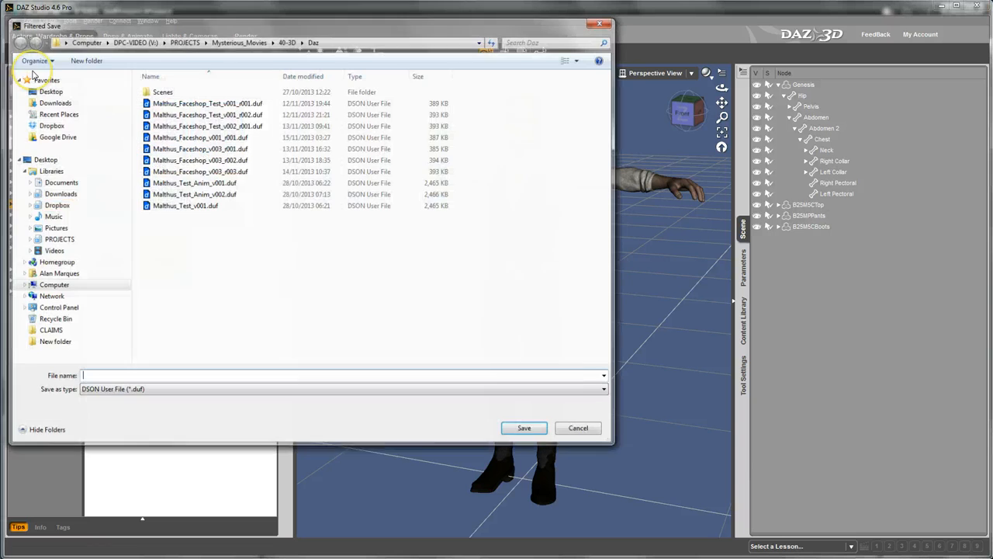
{"action": "left_click_drag", "start_coordinate": [270, 24], "coordinate": [286, 35]}
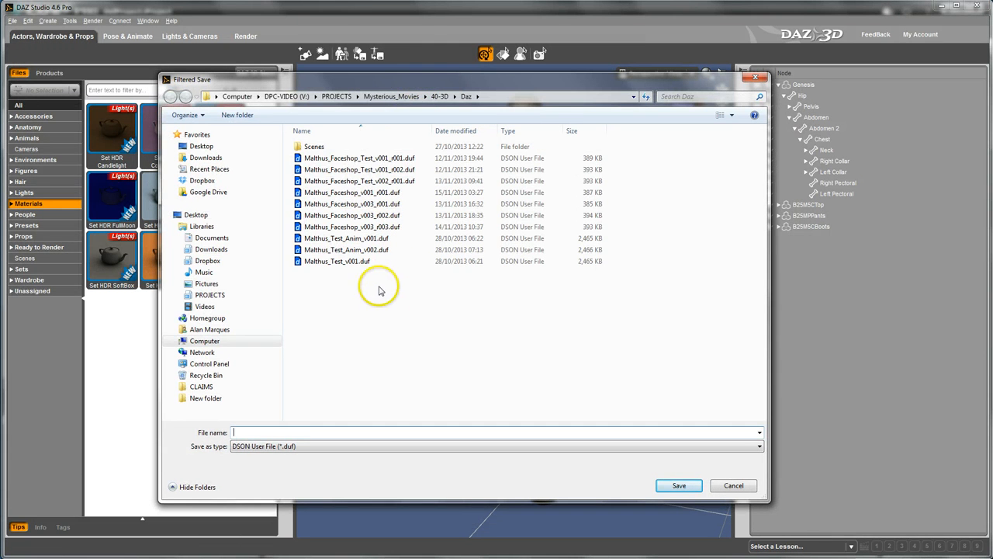
{"action": "double_click", "coordinate": [314, 146]}
{"action": "double_click", "coordinate": [314, 148]}
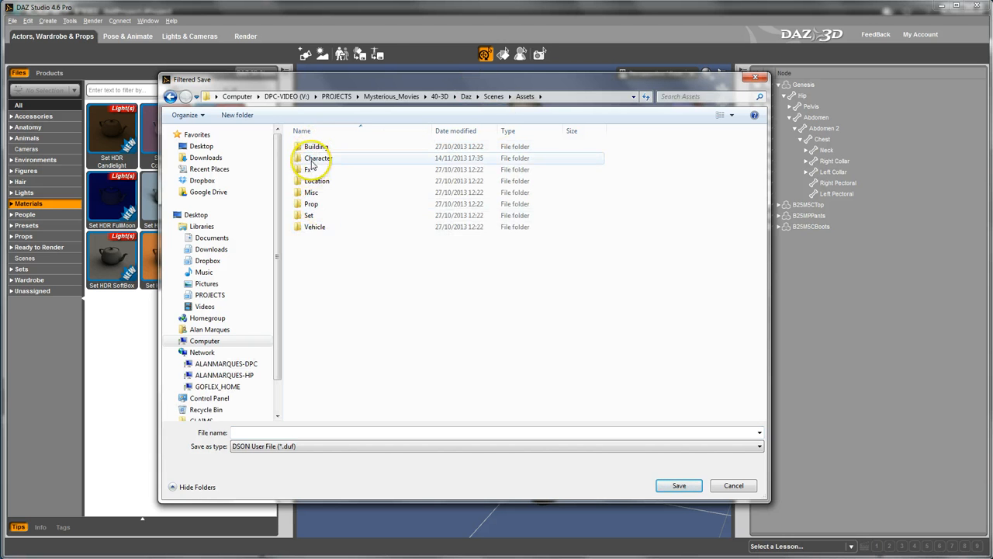
{"action": "double_click", "coordinate": [314, 158]}
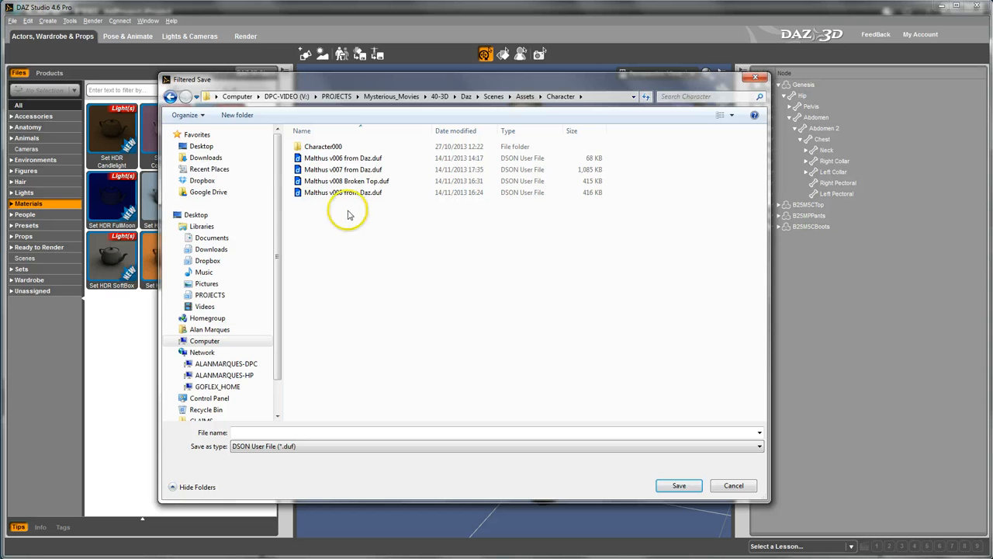
Save the scene as Malthus v010 from Daz.duf, reusing the name of the existing Malthus v008 from Daz file
{"action": "left_click", "coordinate": [325, 194]}
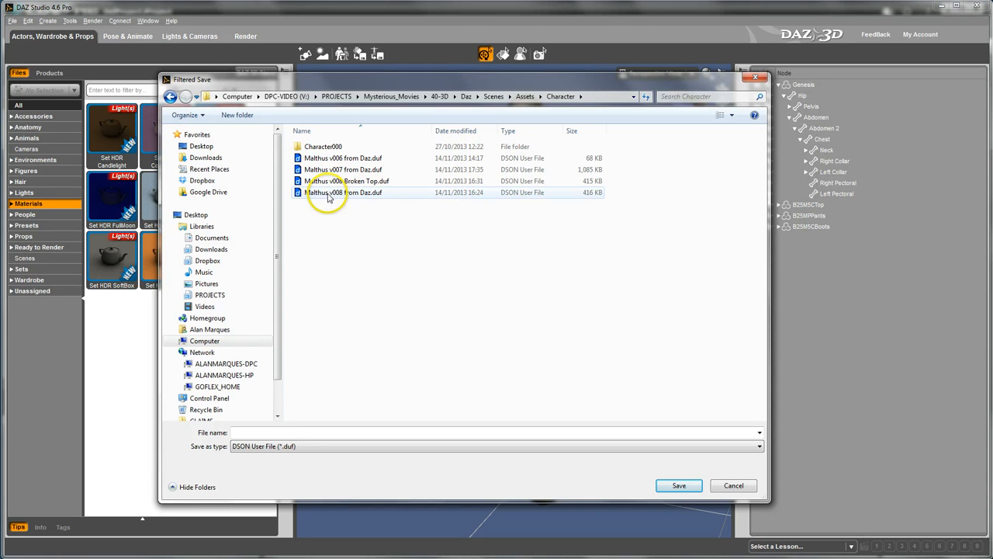
{"action": "left_click", "coordinate": [270, 430]}
{"action": "left_click", "coordinate": [271, 432]}
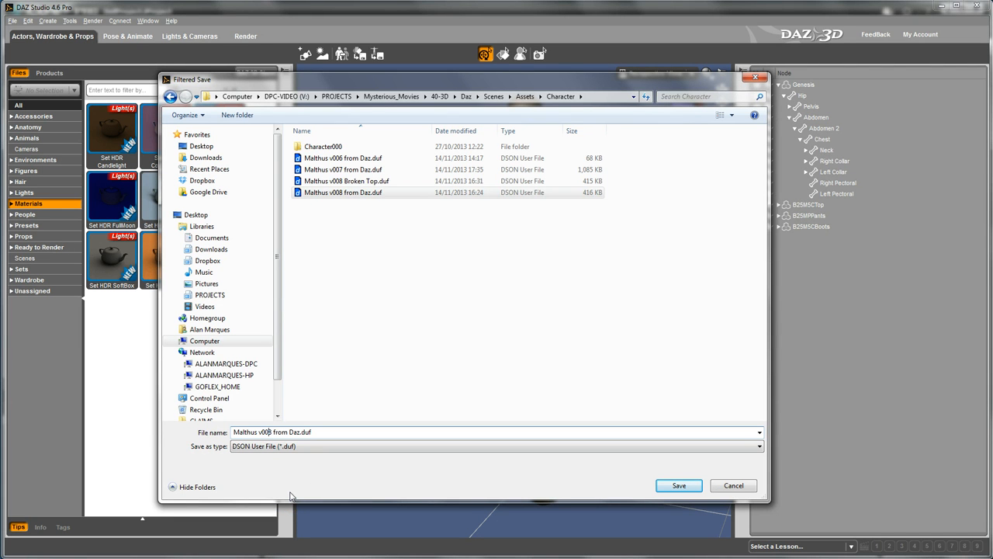
{"action": "key", "text": "BackSpace"}
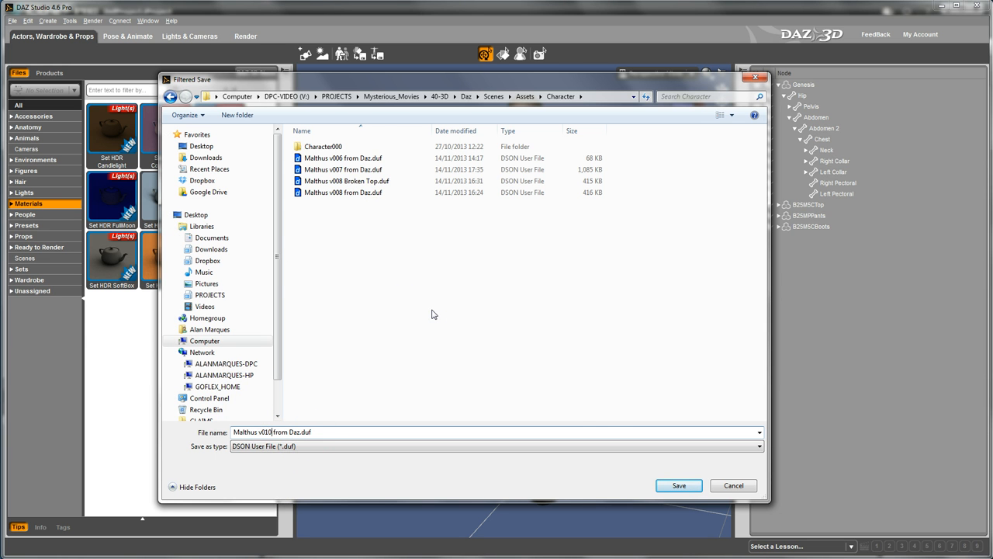
{"action": "left_click", "coordinate": [672, 485]}
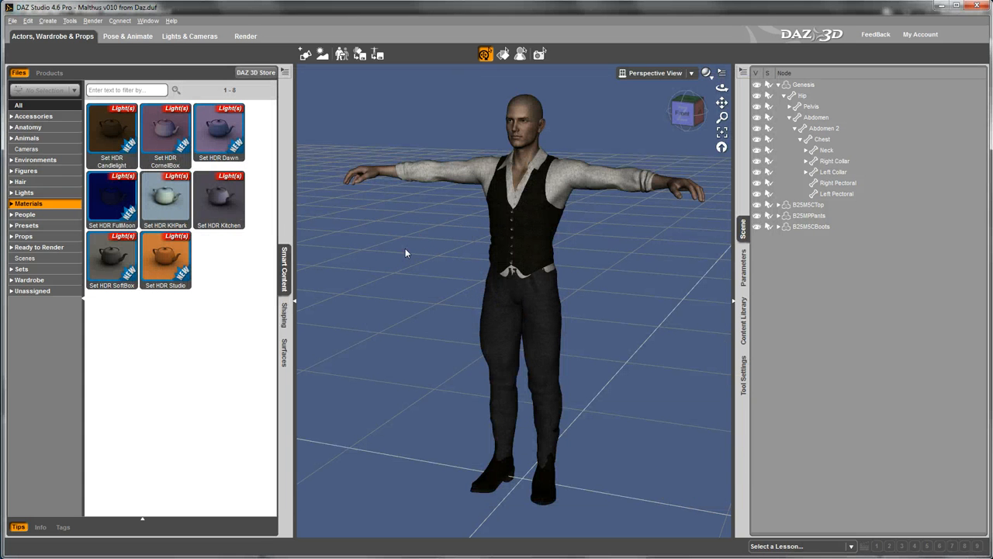
Select the Genesis figure, switch to the file explorer and locate iCloneFaceKey.duf in the Daz Genesis to iClone folder
{"action": "left_click", "coordinate": [317, 356]}
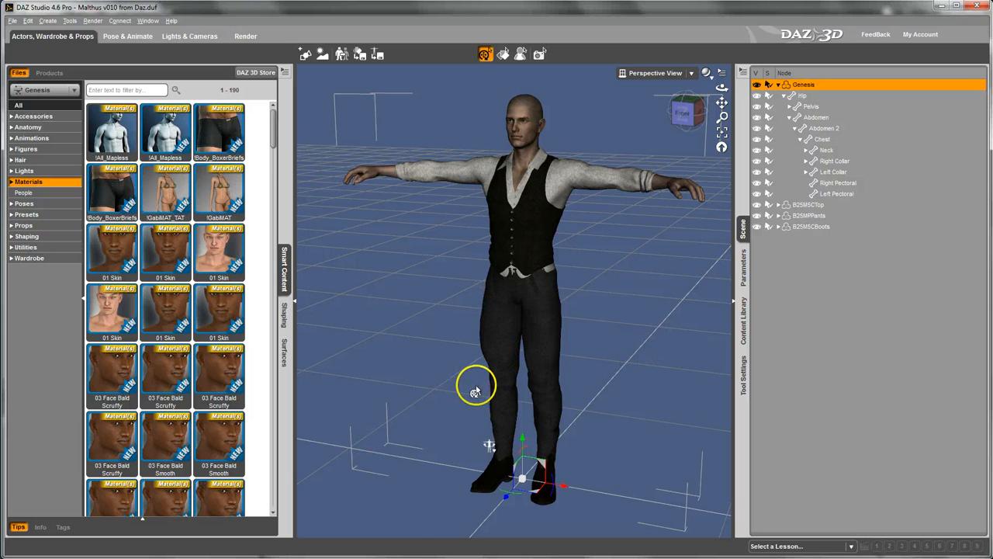
{"action": "key", "text": "alt+Tab"}
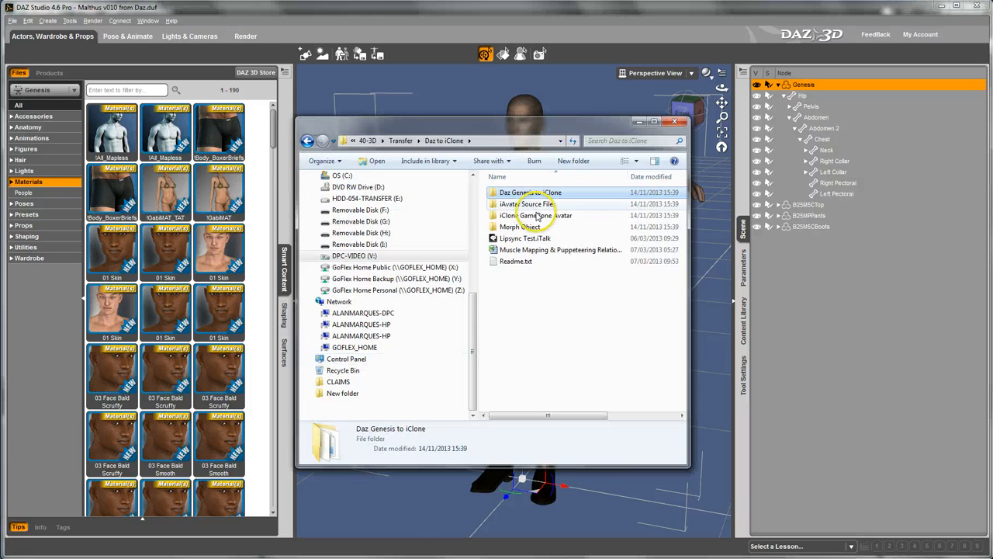
{"action": "left_click", "coordinate": [544, 273]}
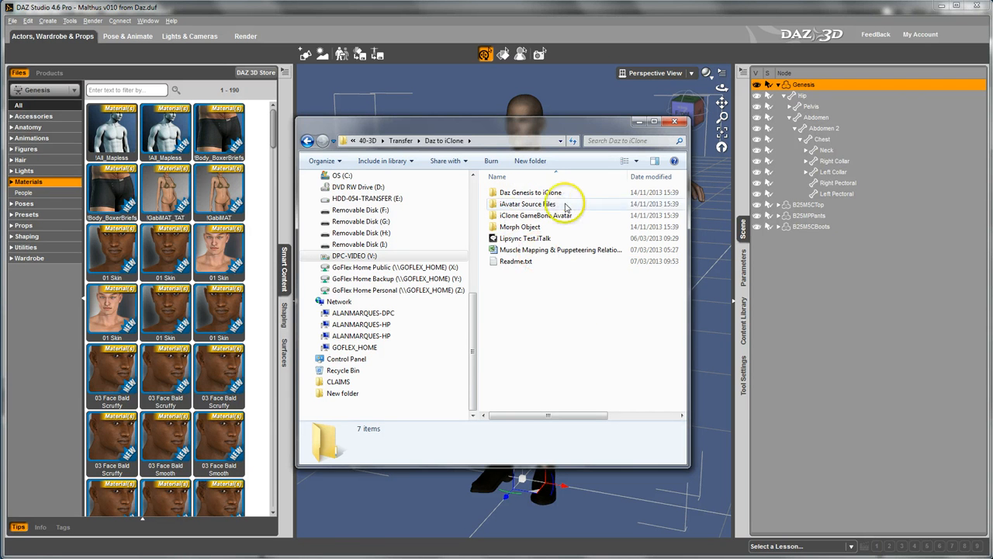
{"action": "double_click", "coordinate": [514, 197]}
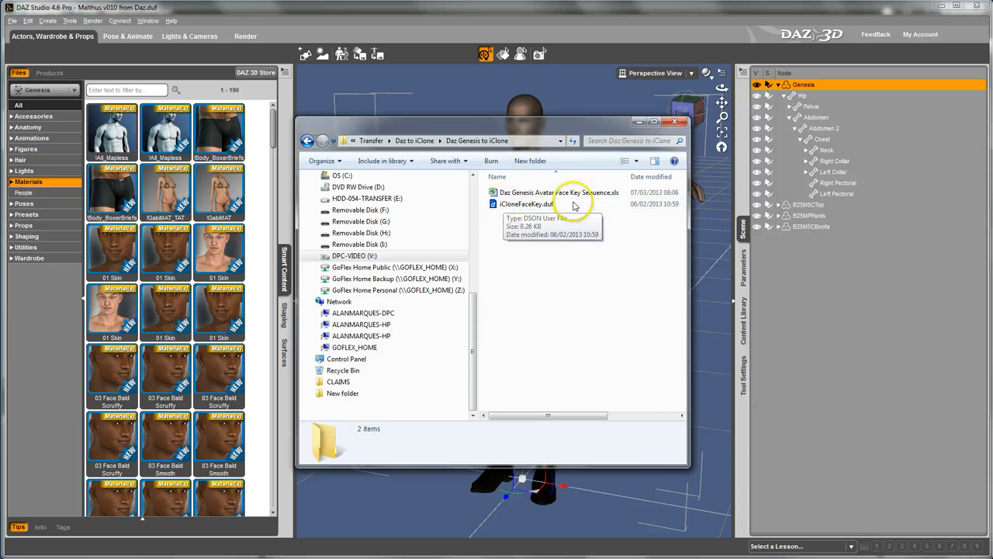
{"action": "left_click", "coordinate": [530, 205]}
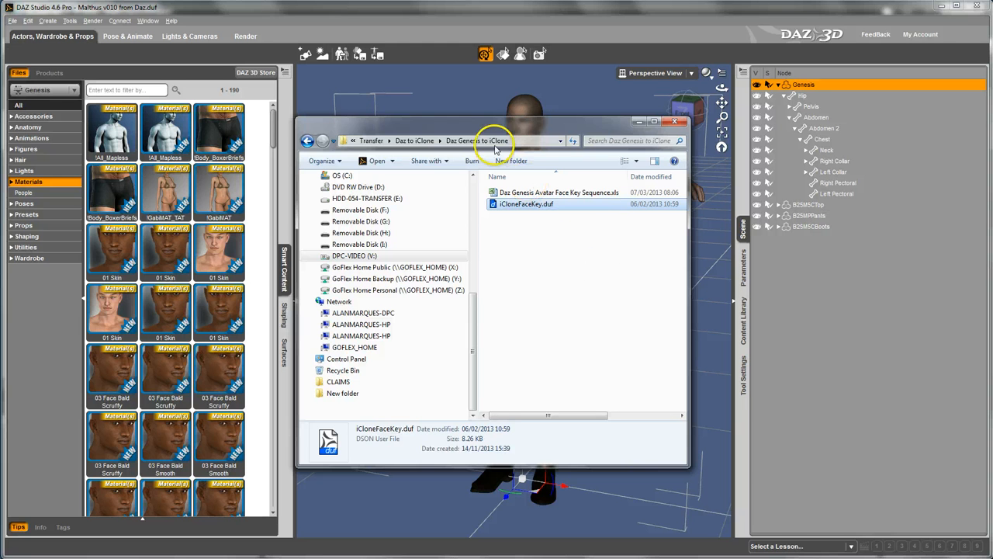
Apply the iCloneFaceKey.duf preset to the figure in DAZ Studio, adding frames to the timeline to import the entire file
{"action": "left_click_drag", "start_coordinate": [558, 135], "coordinate": [322, 156]}
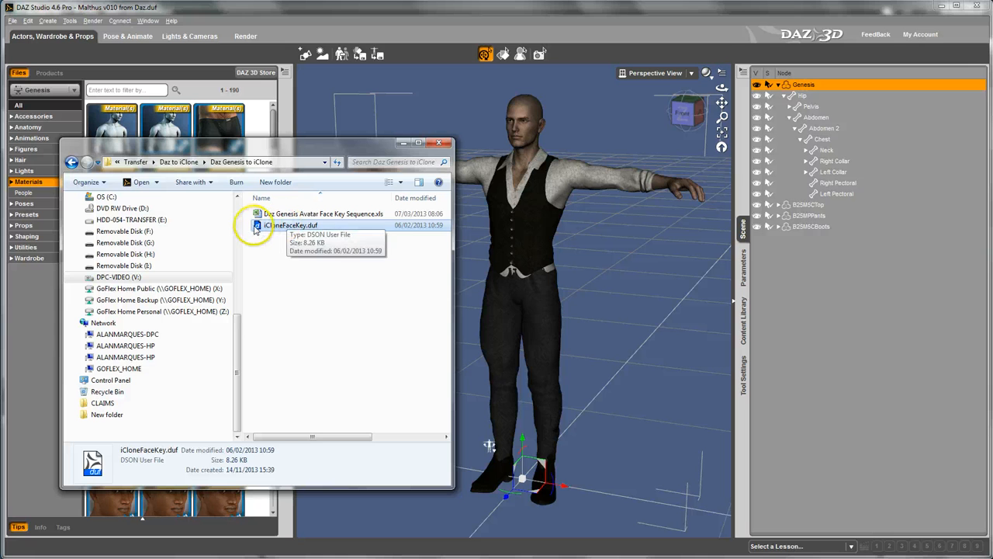
{"action": "left_click_drag", "start_coordinate": [359, 225], "coordinate": [528, 125]}
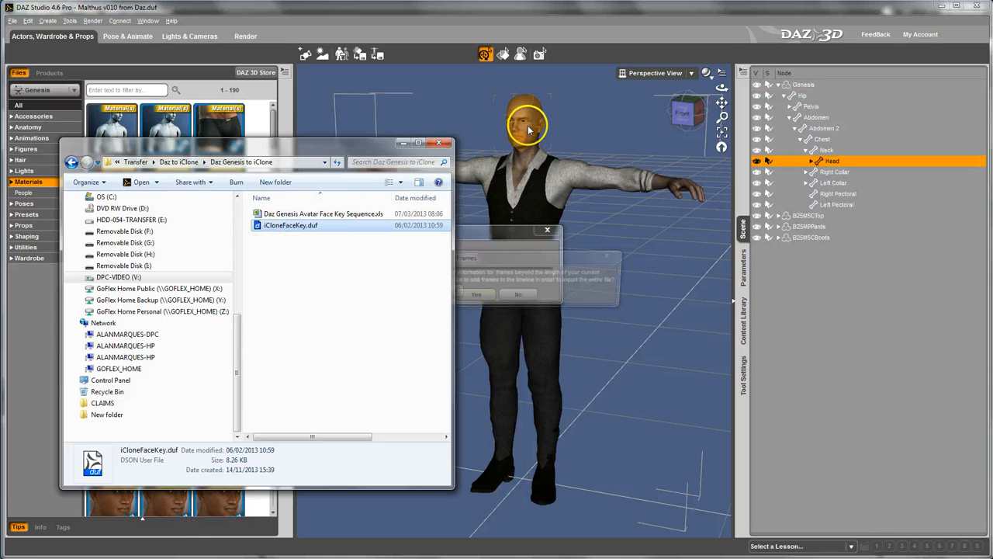
{"action": "left_click", "coordinate": [403, 144]}
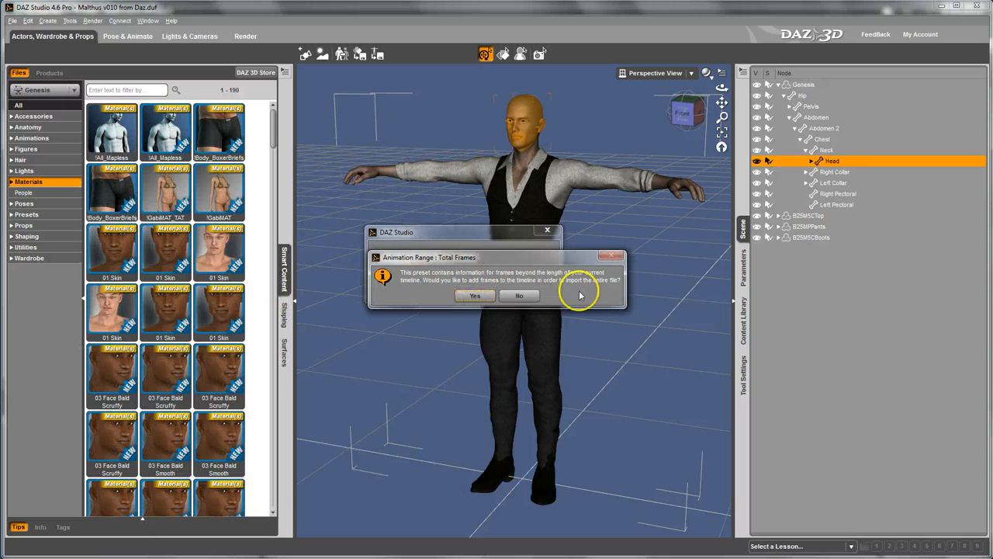
{"action": "left_click", "coordinate": [476, 296]}
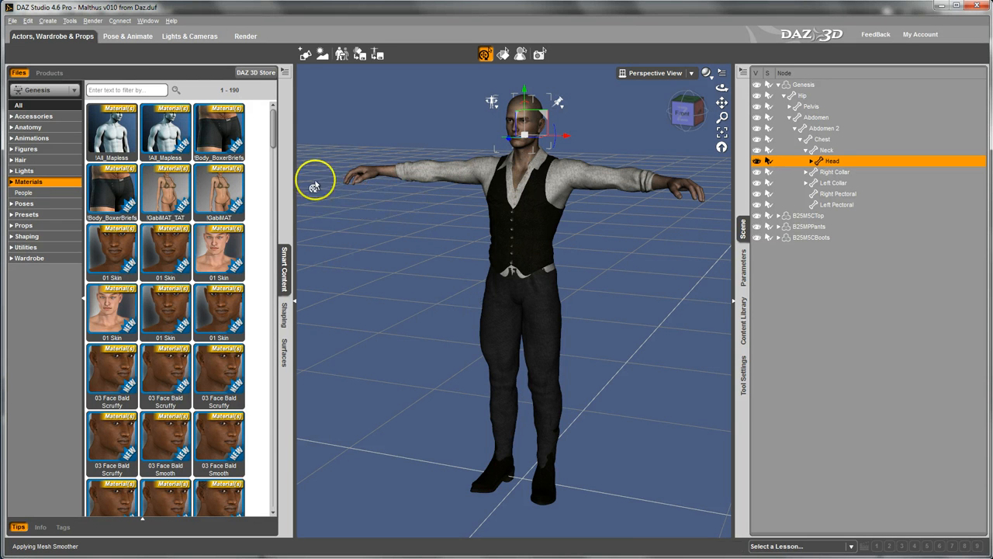
Switch to the Pose & Animate workspace and turn off the viewport's aspect frame
{"action": "left_click", "coordinate": [130, 36]}
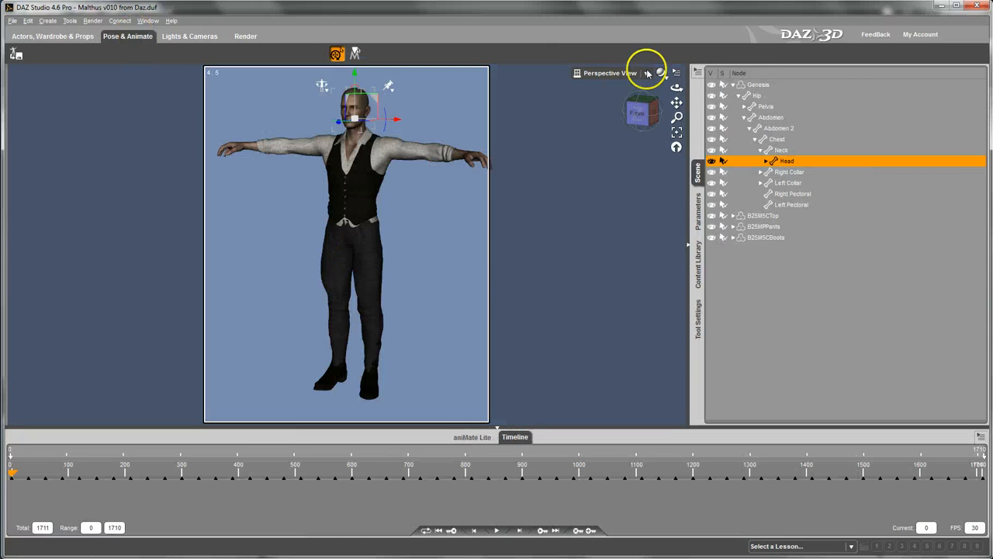
{"action": "left_click", "coordinate": [677, 76]}
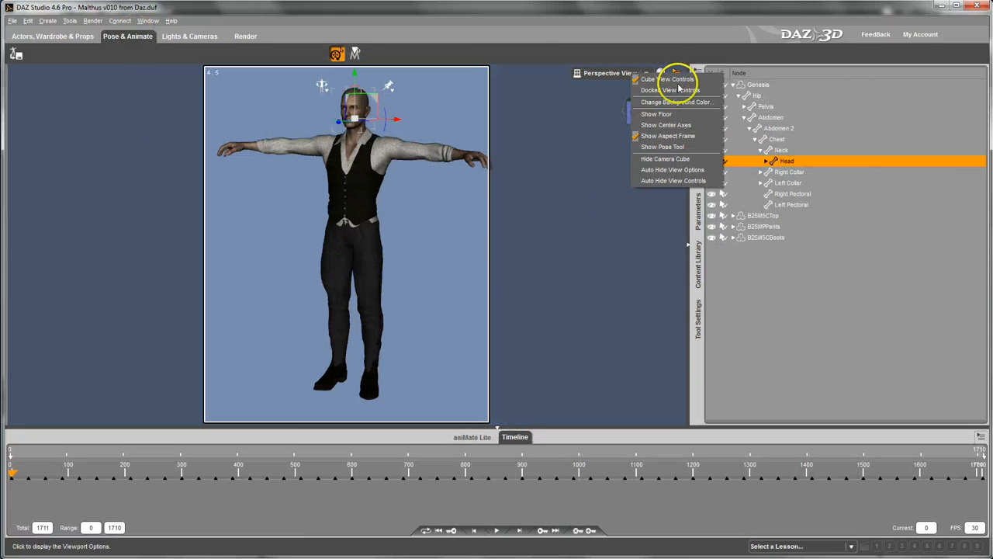
{"action": "left_click", "coordinate": [659, 133]}
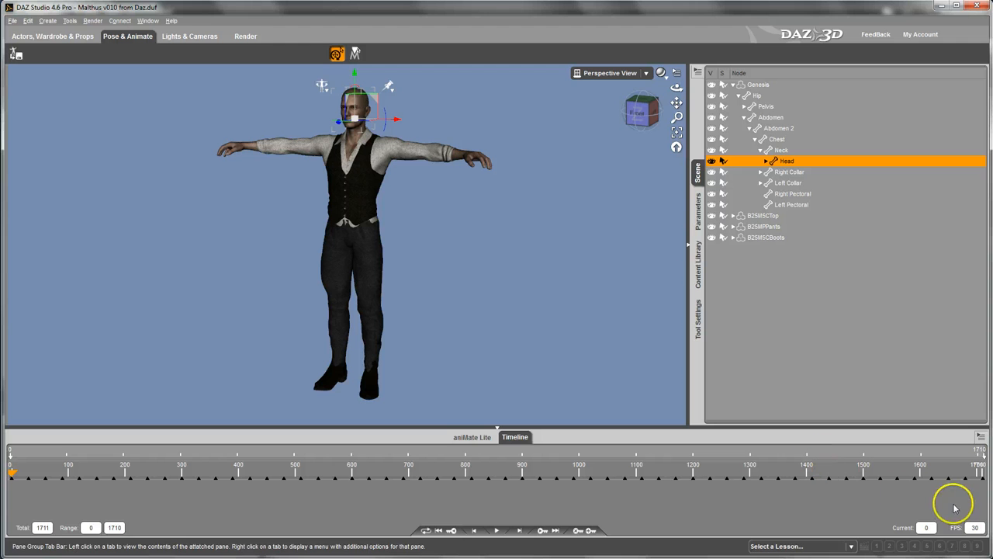
Set the timeline's frame rate to 1 FPS and return the playhead to frame 0 after scrubbing
{"action": "left_click_drag", "start_coordinate": [976, 528], "coordinate": [959, 528]}
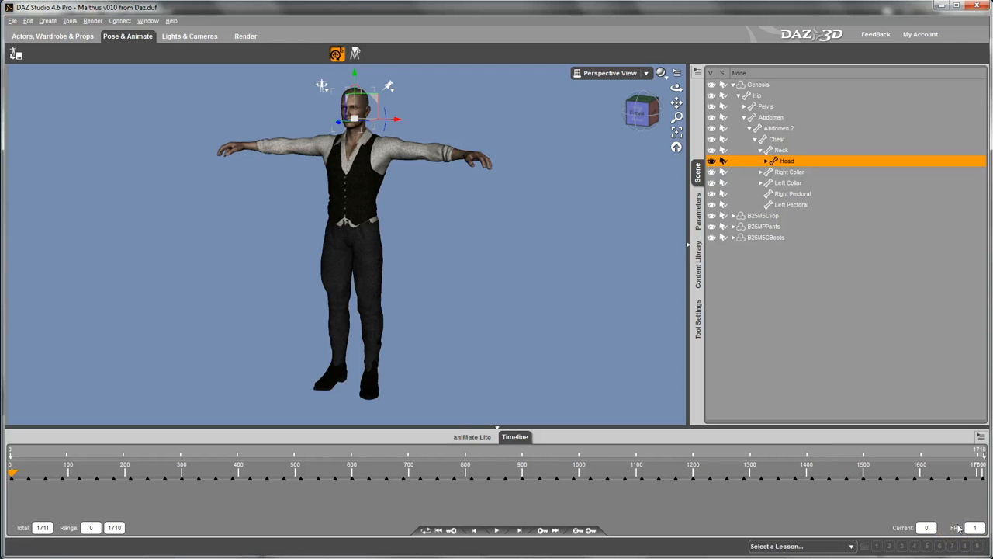
{"action": "type", "text": "1"}
{"action": "key", "text": "Return"}
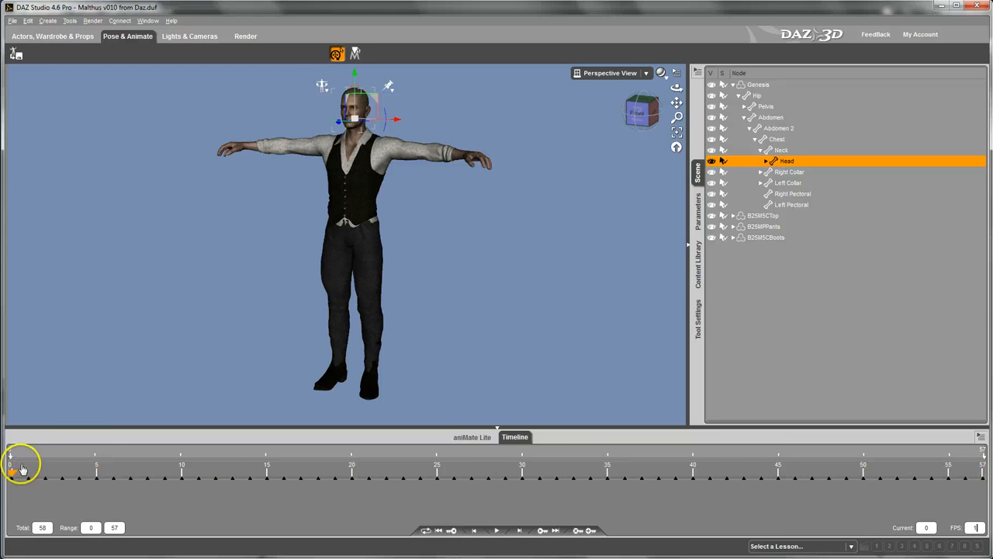
{"action": "mouse_move", "coordinate": [30, 477]}
{"action": "left_mouse_down"}
{"action": "mouse_move", "coordinate": [977, 465]}
{"action": "mouse_move", "coordinate": [117, 461]}
{"action": "mouse_move", "coordinate": [11, 470]}
{"action": "left_mouse_up"}
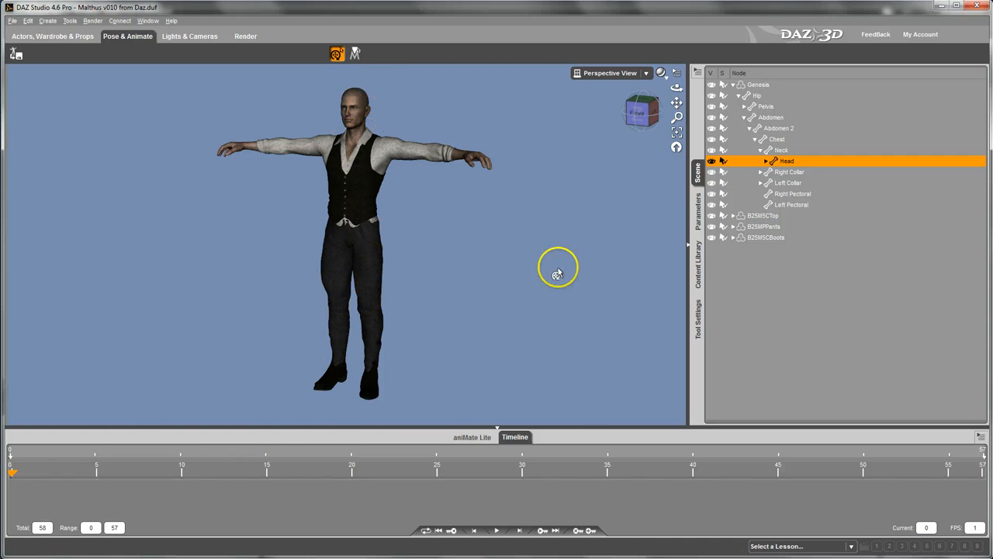
Frame the figure's head in the viewport and scrub the timeline to examine the facial keyframes, ending at frame 0
{"action": "left_click", "coordinate": [566, 369]}
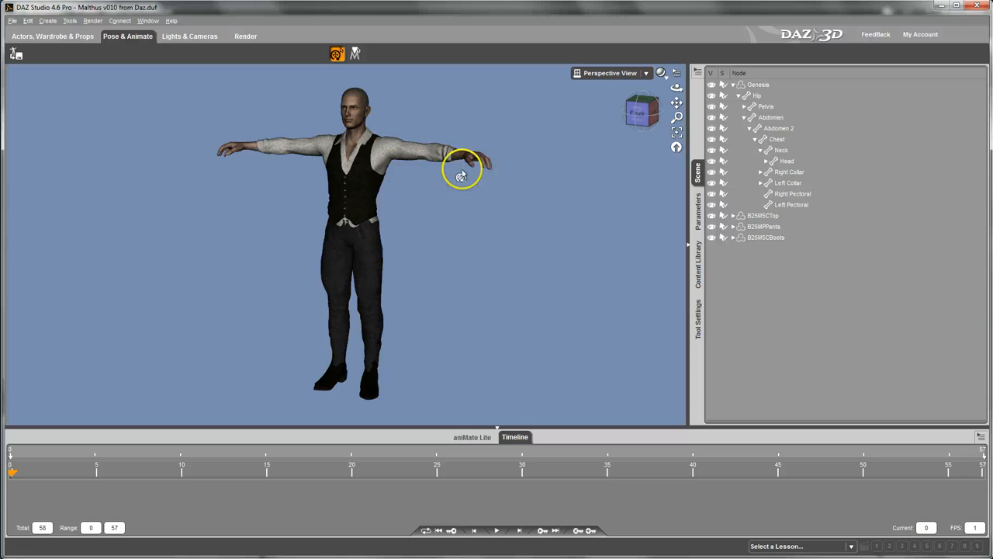
{"action": "left_click", "coordinate": [355, 102]}
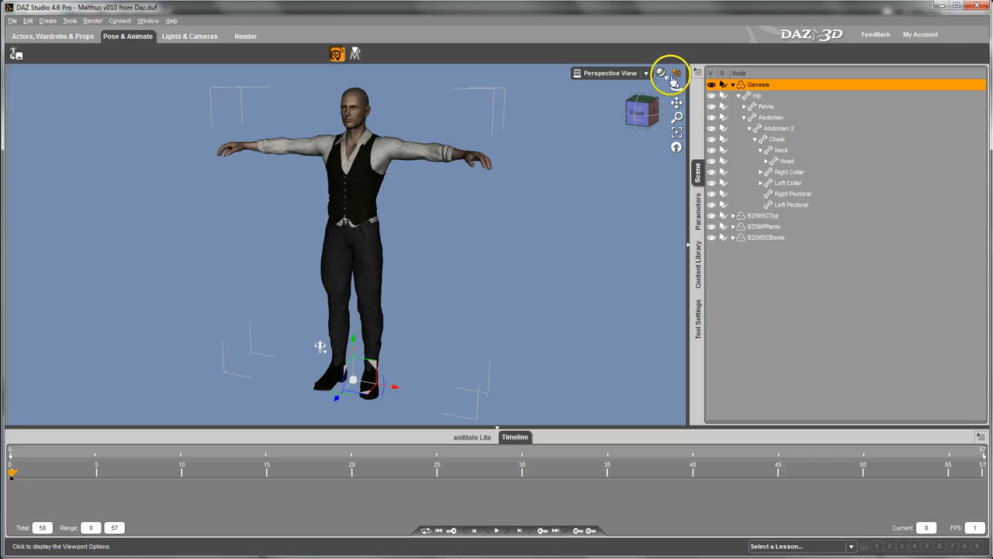
{"action": "left_click_drag", "start_coordinate": [677, 87], "coordinate": [437, 241]}
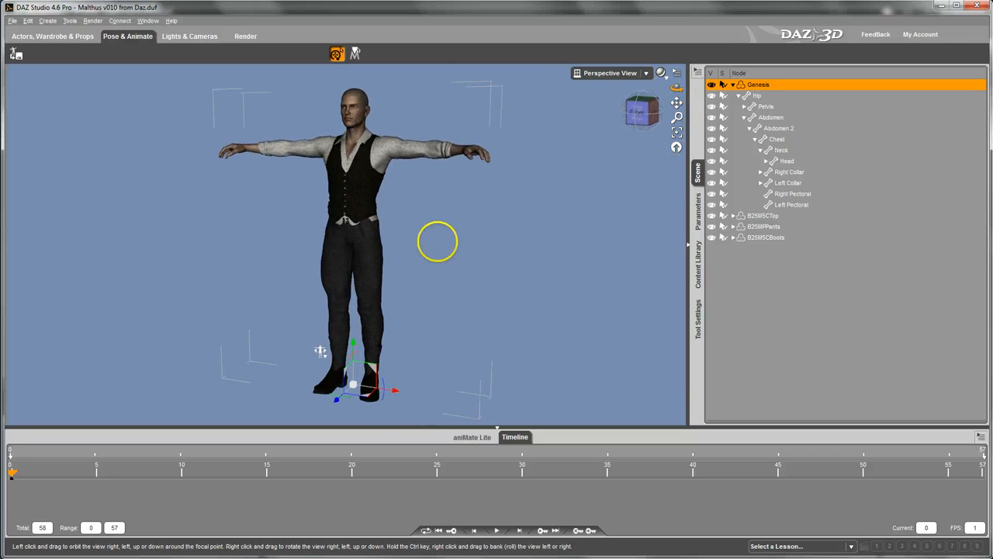
{"action": "left_click", "coordinate": [676, 137]}
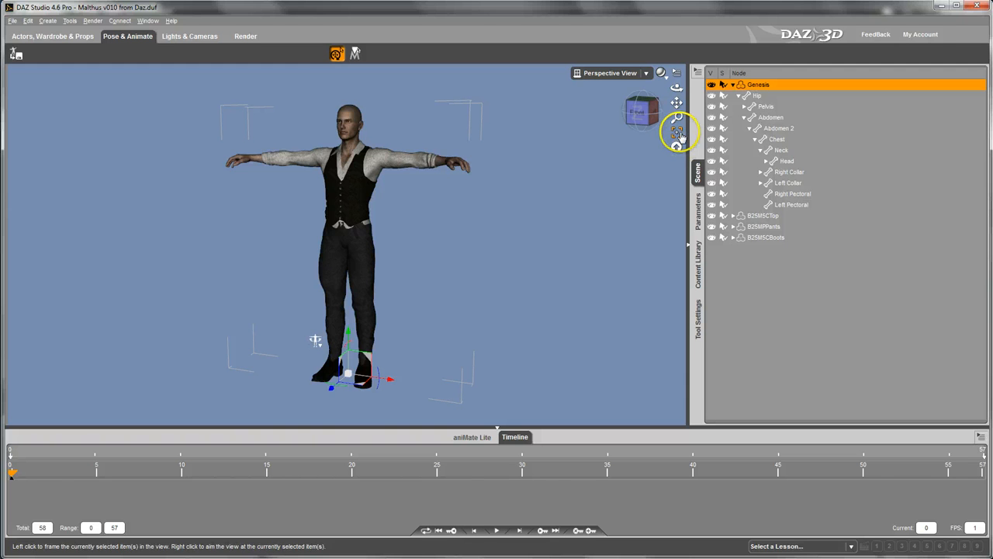
{"action": "left_click", "coordinate": [784, 162]}
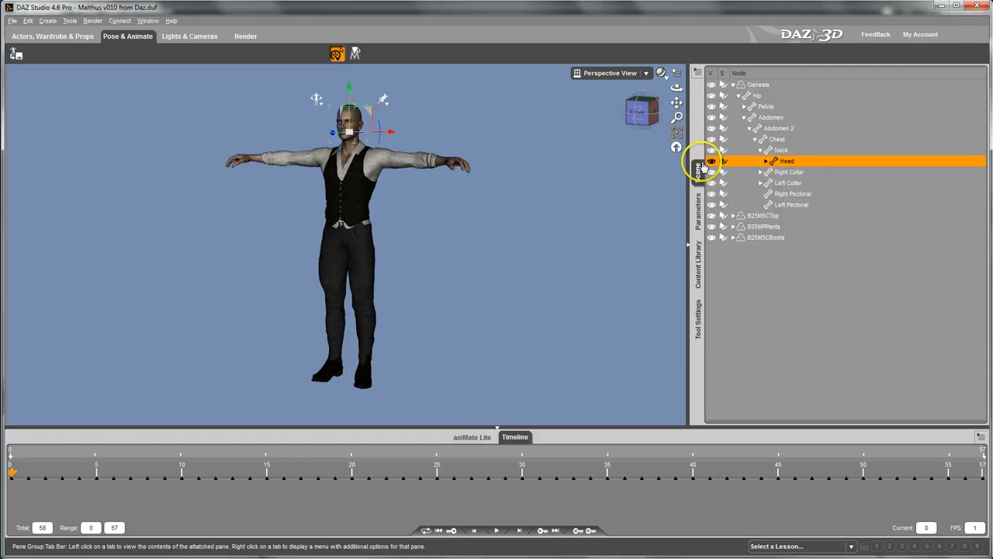
{"action": "left_click", "coordinate": [676, 133]}
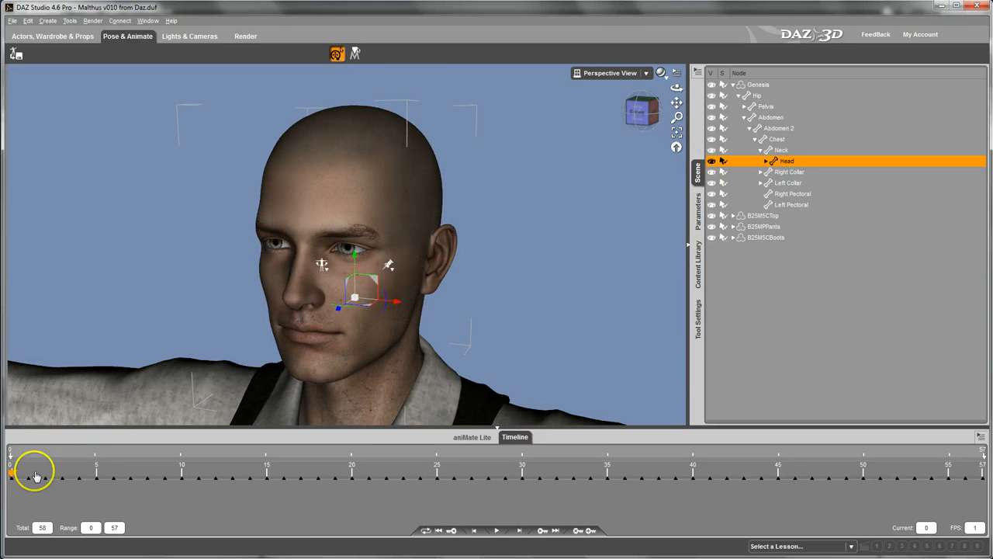
{"action": "mouse_move", "coordinate": [34, 475]}
{"action": "left_mouse_down"}
{"action": "mouse_move", "coordinate": [984, 470]}
{"action": "mouse_move", "coordinate": [776, 492]}
{"action": "mouse_move", "coordinate": [595, 494]}
{"action": "mouse_move", "coordinate": [426, 466]}
{"action": "mouse_move", "coordinate": [45, 454]}
{"action": "mouse_move", "coordinate": [11, 471]}
{"action": "left_mouse_up"}
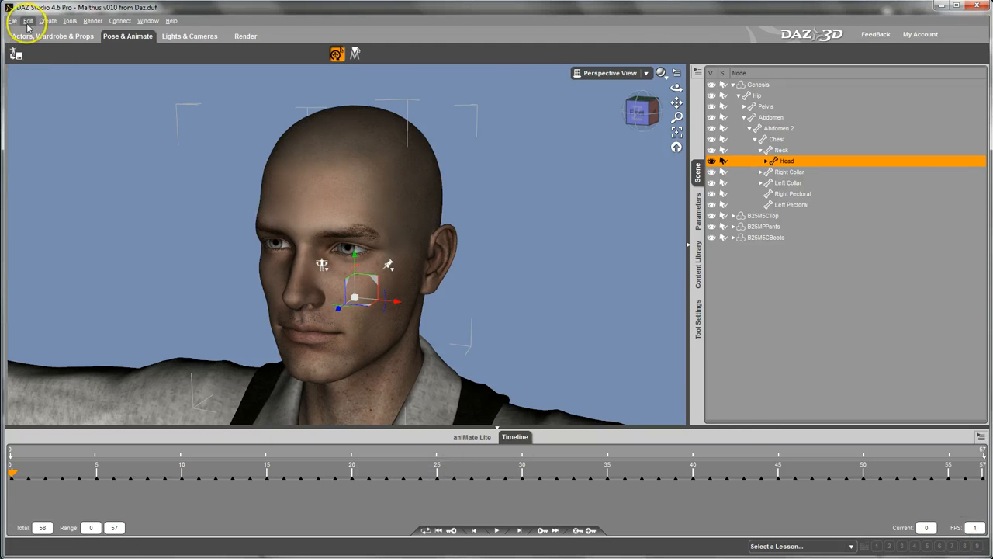
Export the Genesis figure in FBX format to the Malthus folder as Malthus v010 from Daz.fbx
{"action": "left_click", "coordinate": [759, 85]}
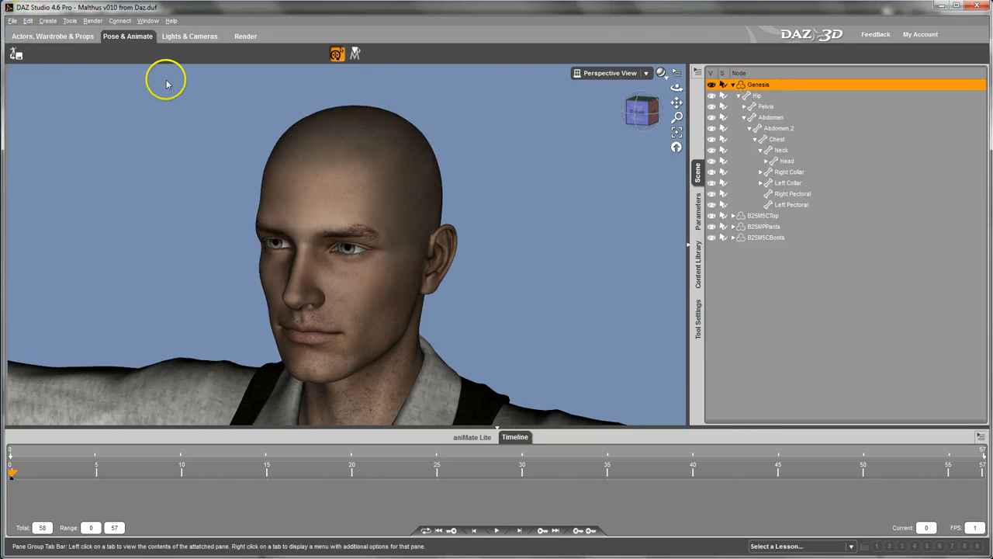
{"action": "left_click", "coordinate": [16, 22]}
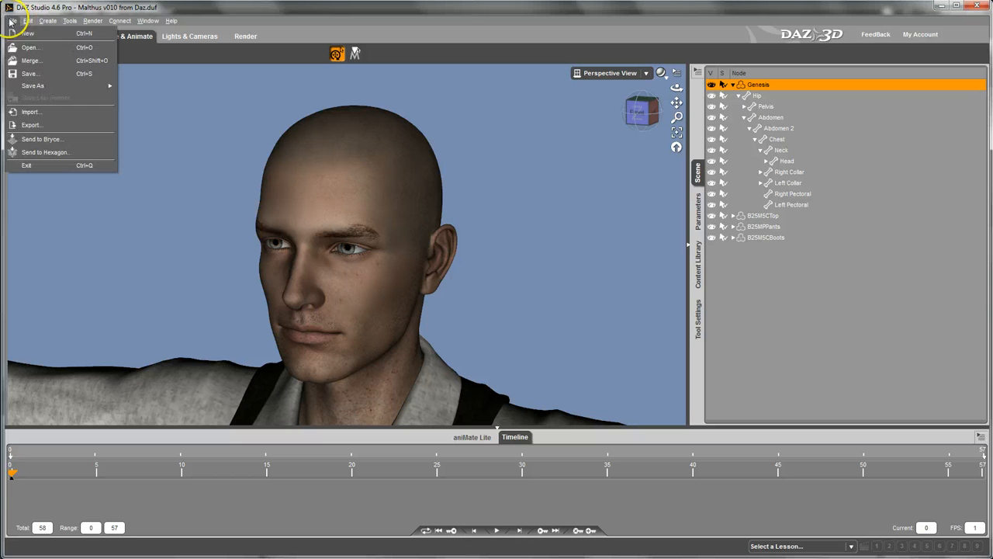
{"action": "left_click", "coordinate": [26, 126]}
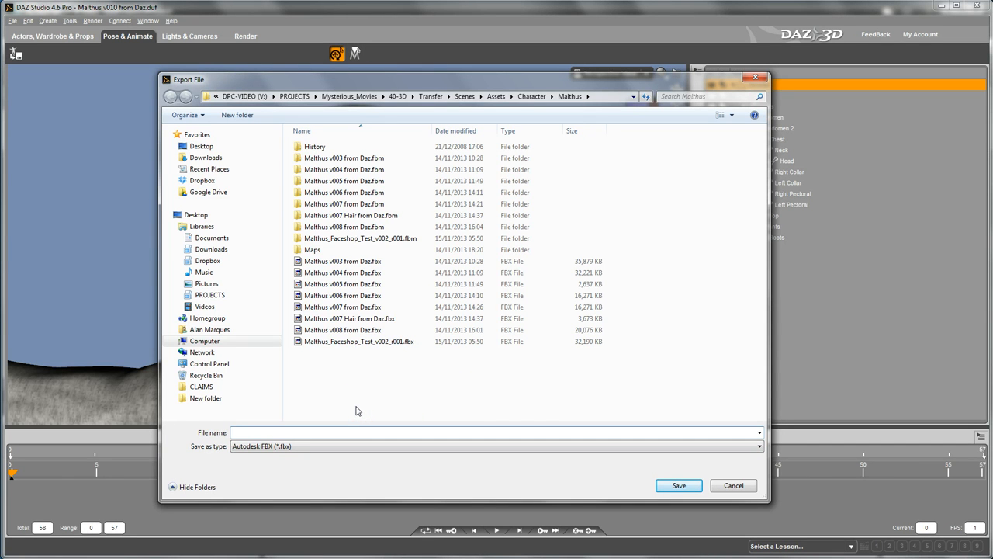
{"action": "left_click", "coordinate": [338, 331]}
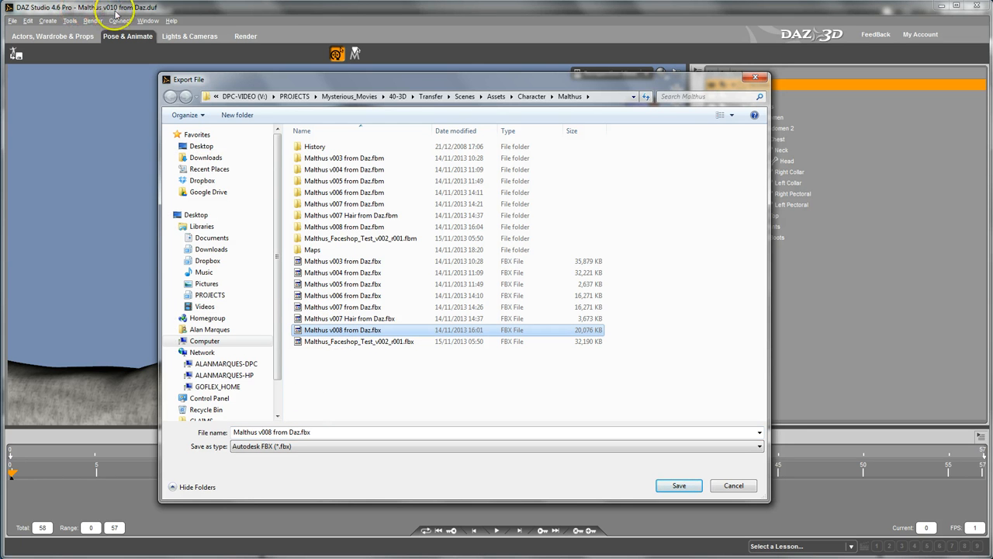
{"action": "left_click", "coordinate": [264, 432]}
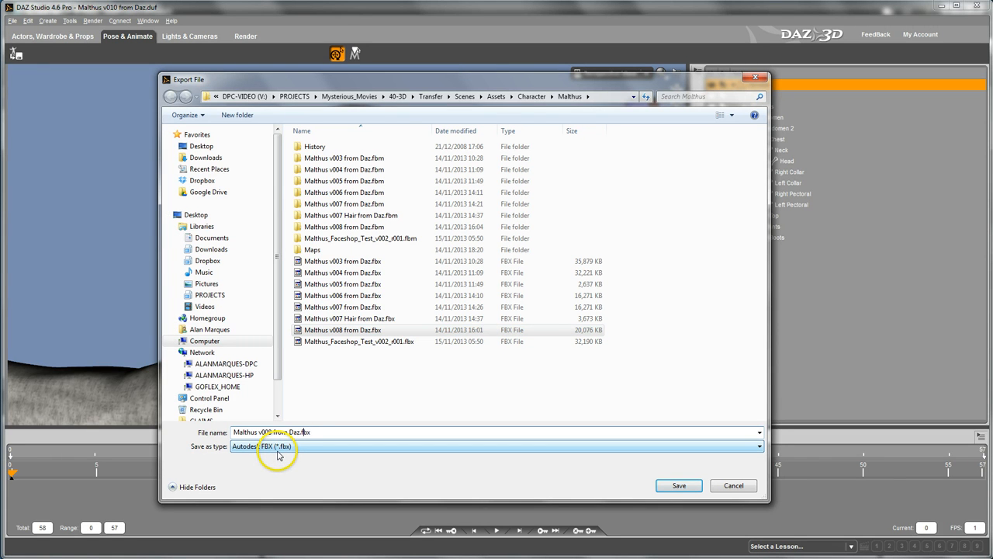
{"action": "key", "text": "BackSpace"}
{"action": "type", "text": "1"}
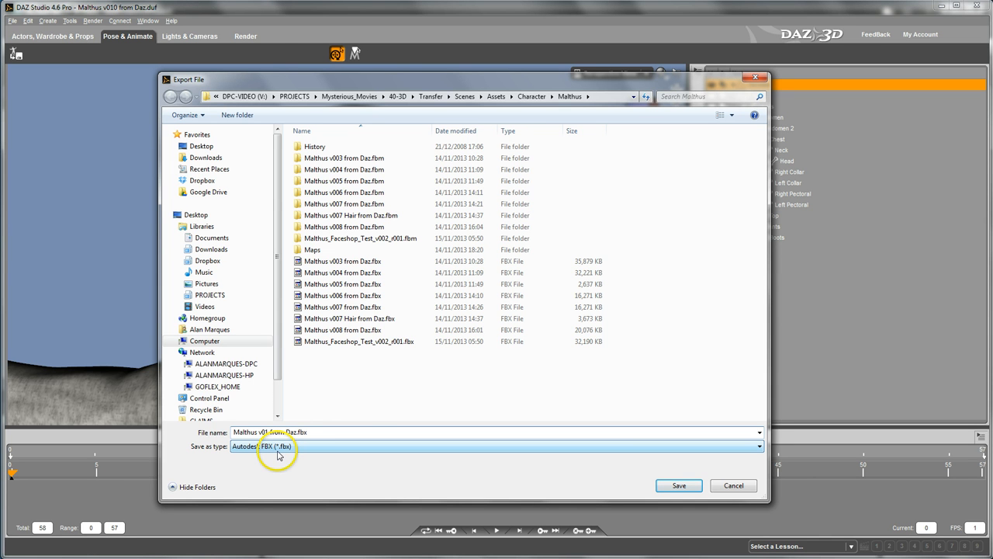
{"action": "left_click", "coordinate": [677, 485]}
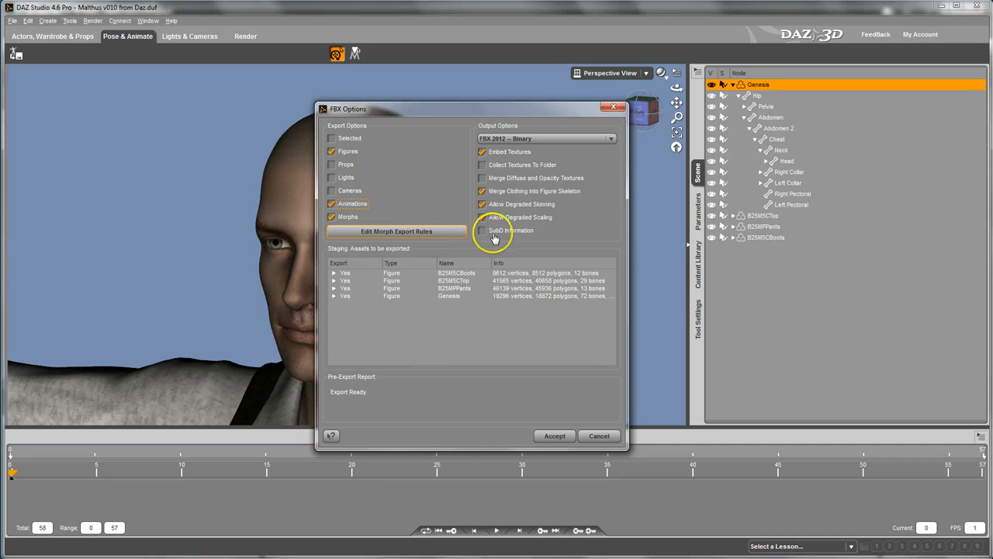
Review the morph export rules, keeping Anything set to Bake, and accept the FBX options to run the export
{"action": "left_click", "coordinate": [456, 230]}
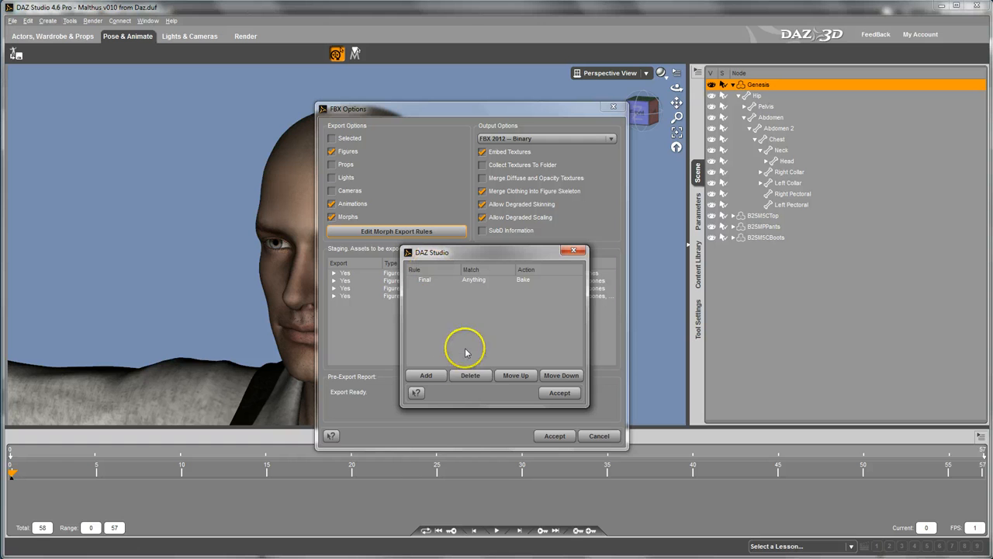
{"action": "left_click", "coordinate": [476, 377]}
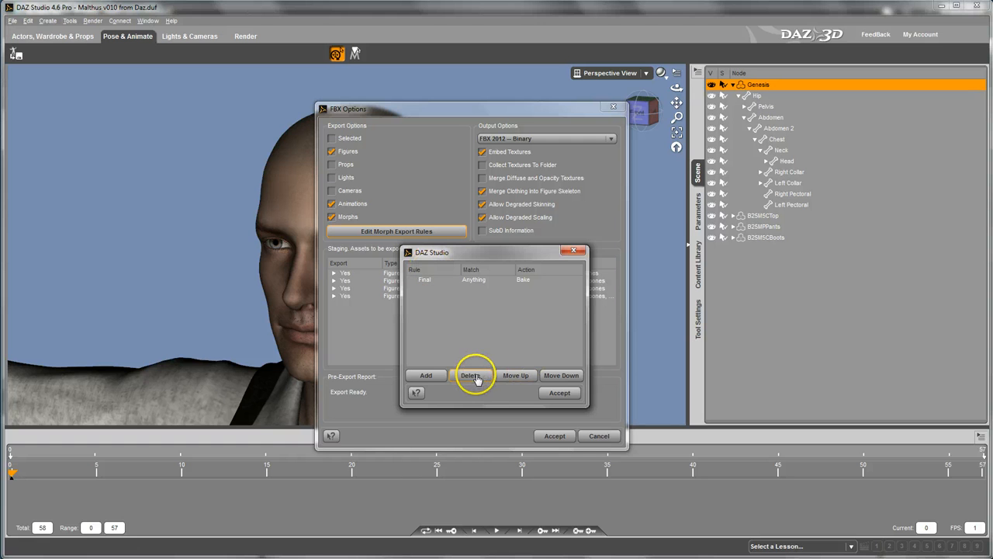
{"action": "left_click", "coordinate": [419, 280]}
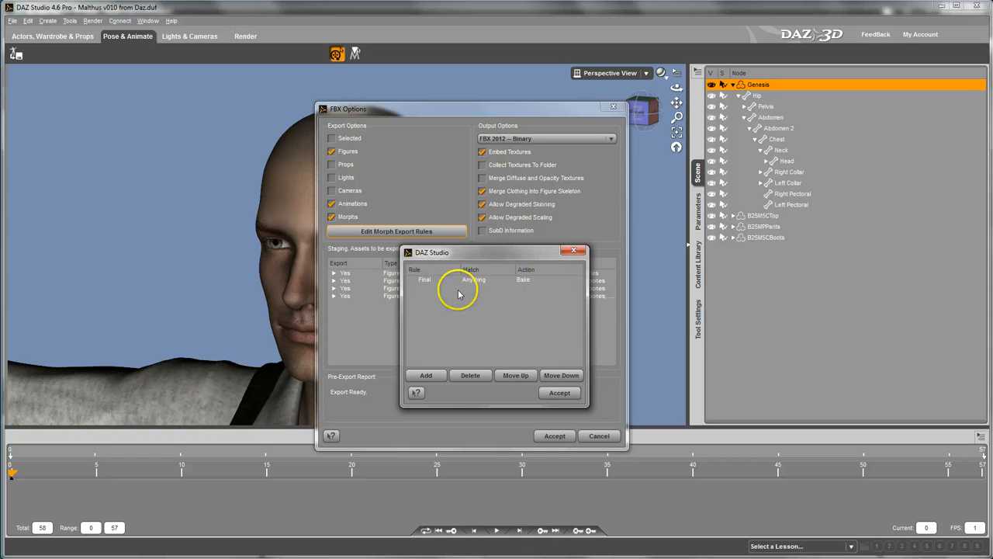
{"action": "left_click", "coordinate": [559, 395]}
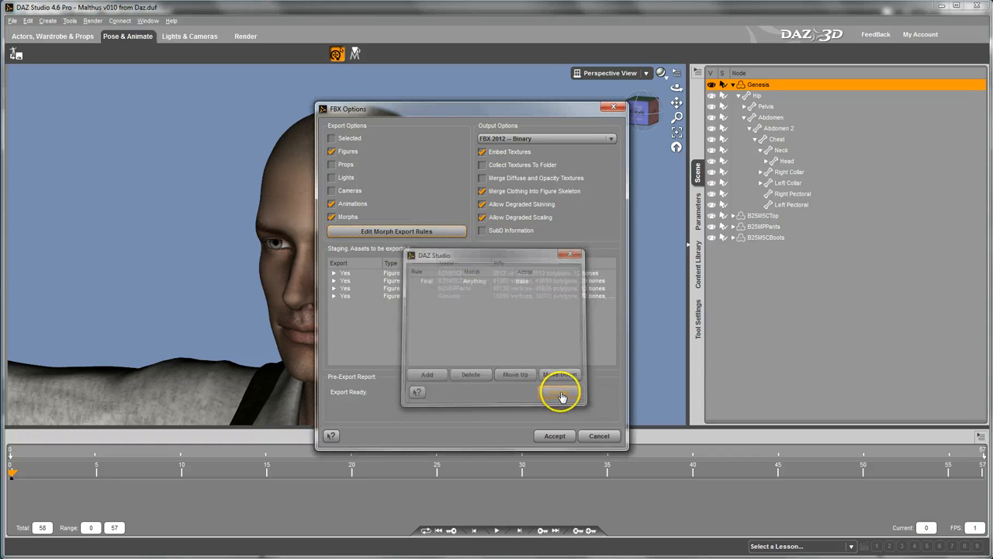
{"action": "left_click", "coordinate": [559, 437]}
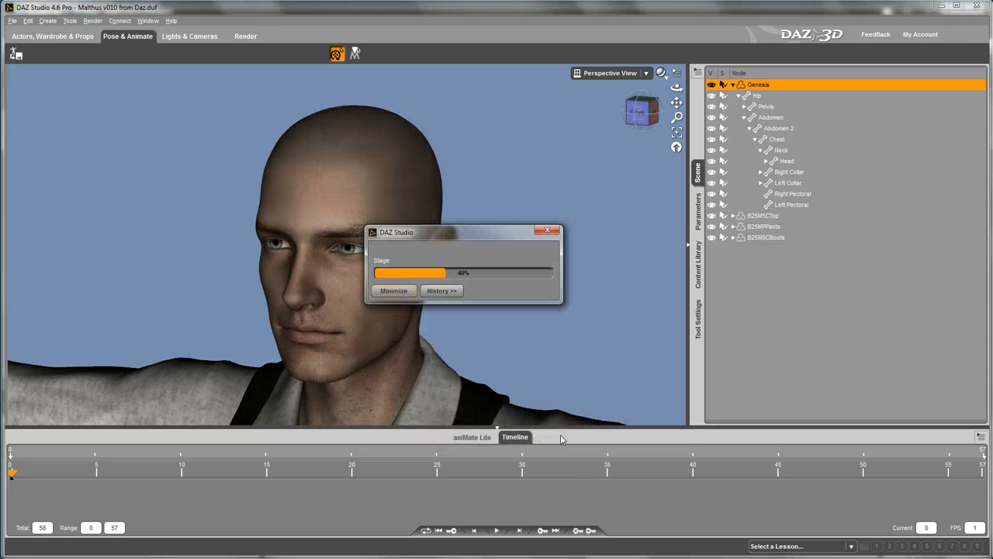
{"action": "left_click", "coordinate": [588, 384]}
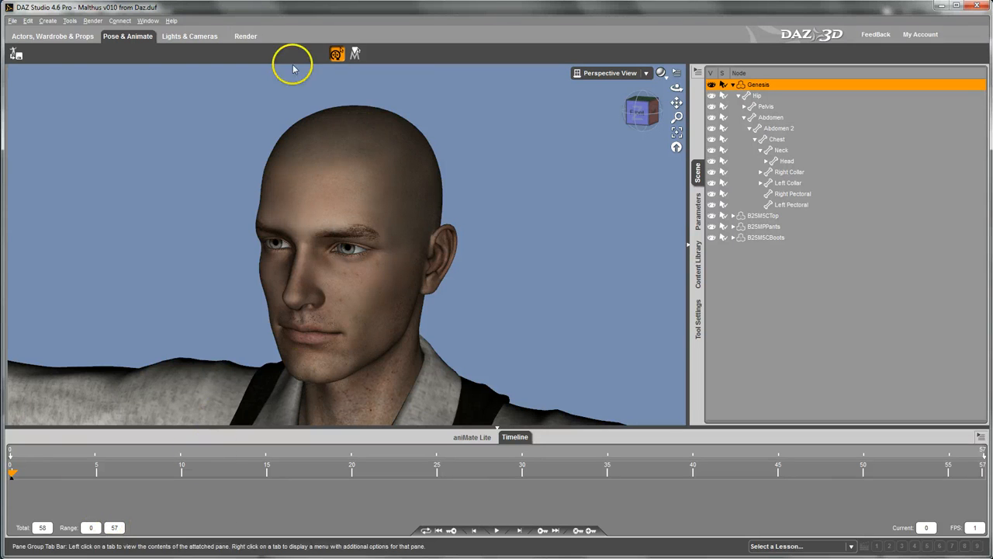
Switch to iClone 3DXchange5 and open the exported Malthus v010 from Daz.fbx file
{"action": "left_click", "coordinate": [13, 20]}
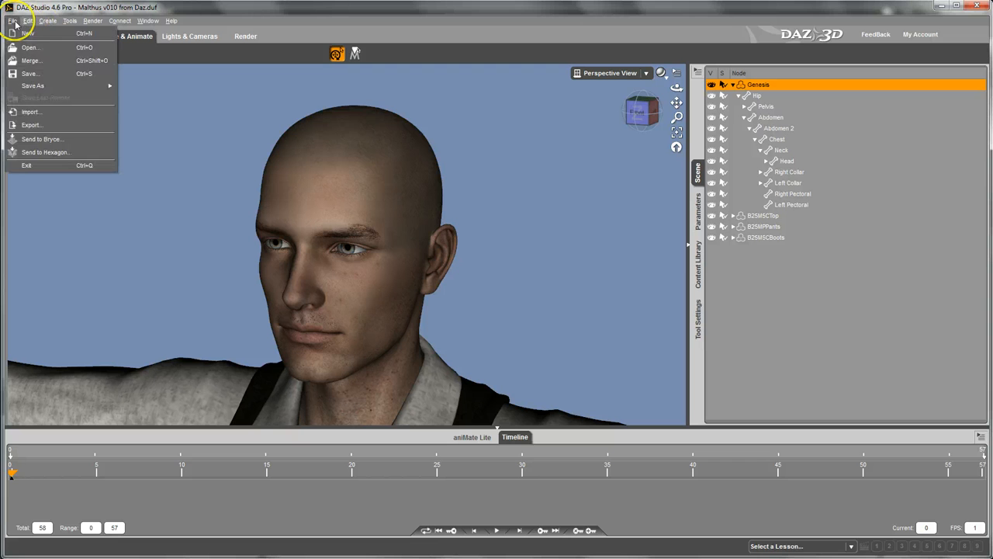
{"action": "left_click", "coordinate": [24, 62]}
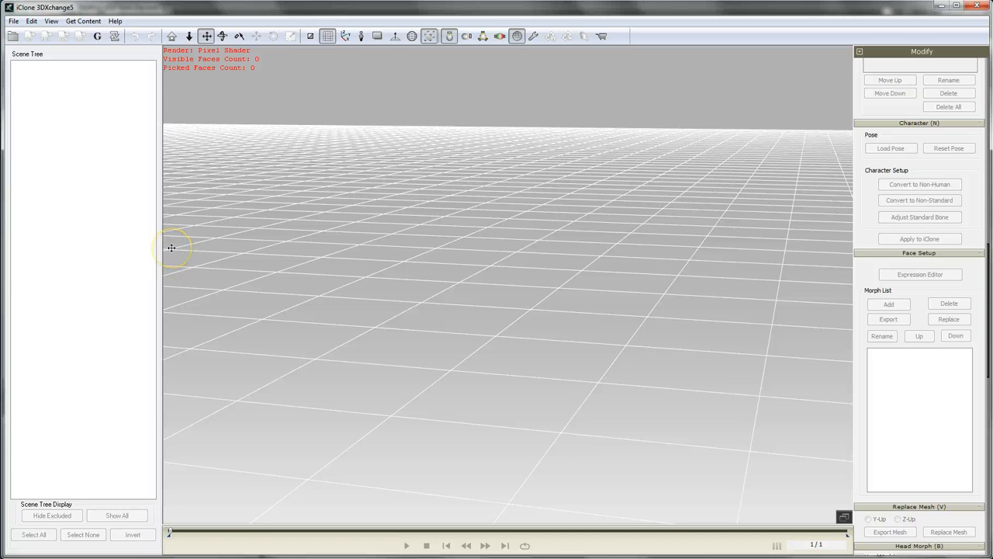
{"action": "left_click", "coordinate": [12, 38]}
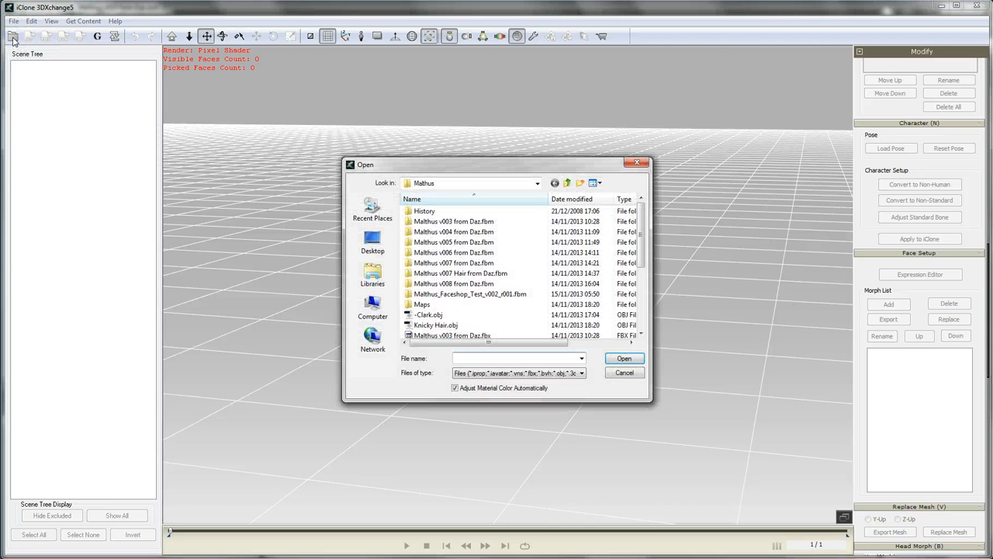
{"action": "left_click_drag", "start_coordinate": [643, 243], "coordinate": [647, 303]}
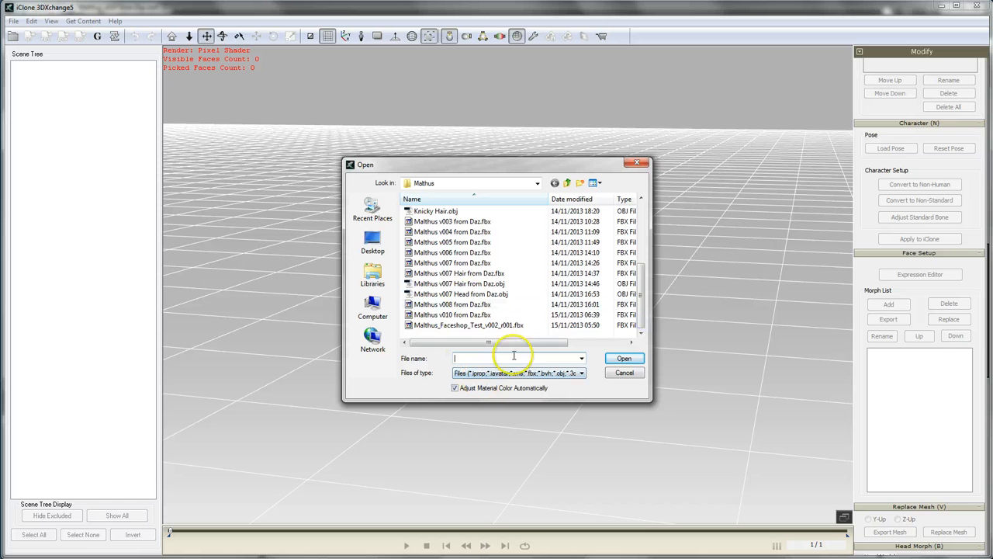
{"action": "left_click", "coordinate": [436, 314]}
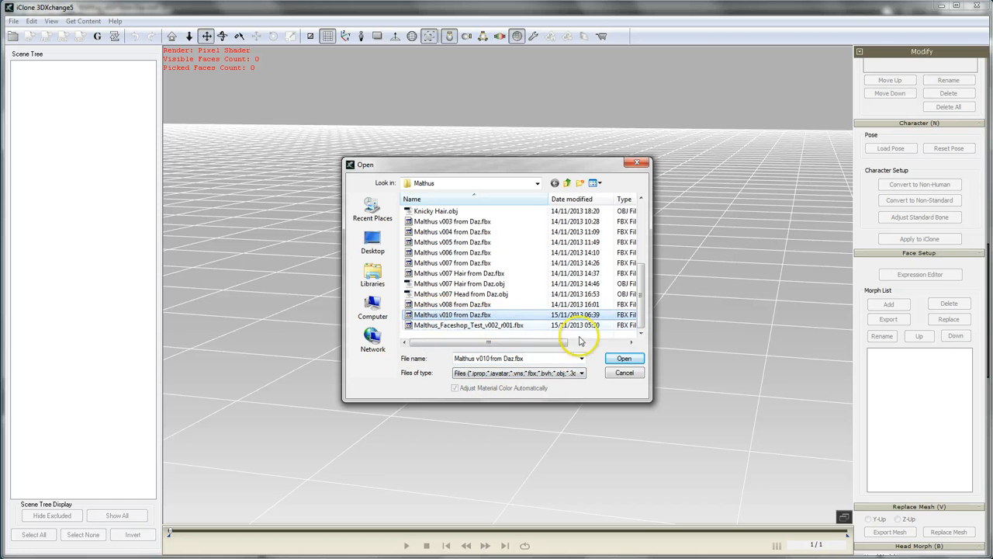
{"action": "left_click", "coordinate": [628, 359]}
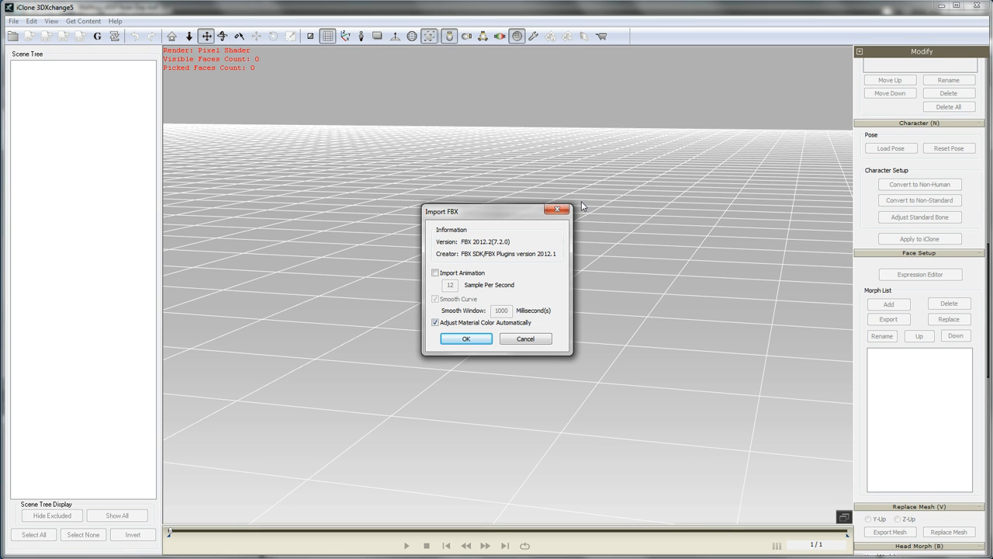
Turn on Import Animation for the FBX, keeping 12 samples per second, and start the import
{"action": "left_click", "coordinate": [435, 273]}
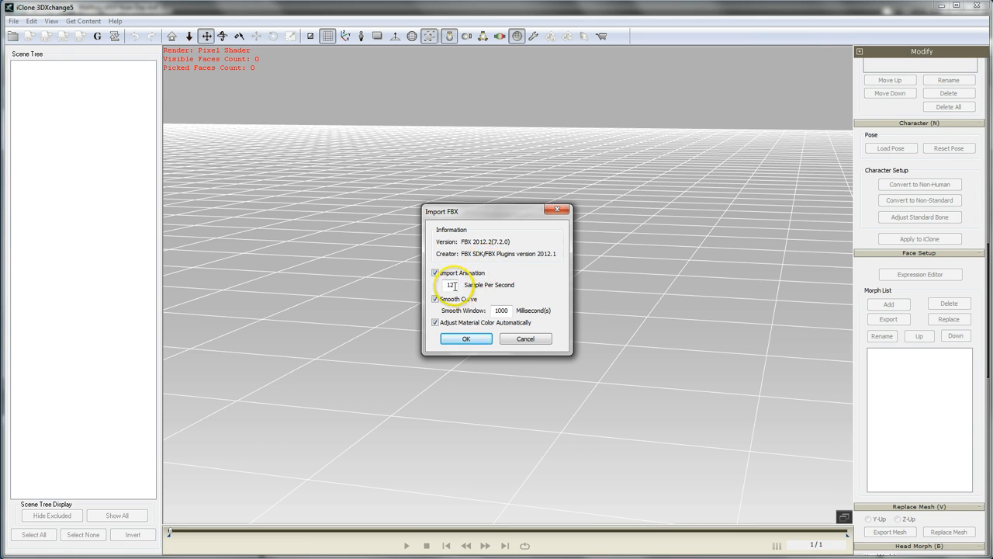
{"action": "left_click", "coordinate": [456, 285]}
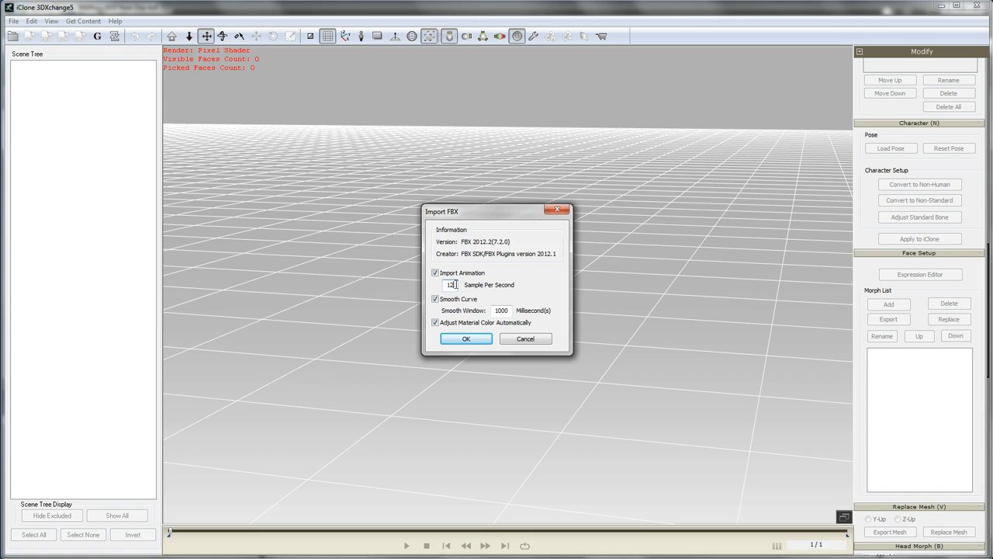
{"action": "left_click_drag", "start_coordinate": [456, 285], "coordinate": [441, 283]}
{"action": "left_click", "coordinate": [456, 285]}
{"action": "left_click", "coordinate": [467, 339]}
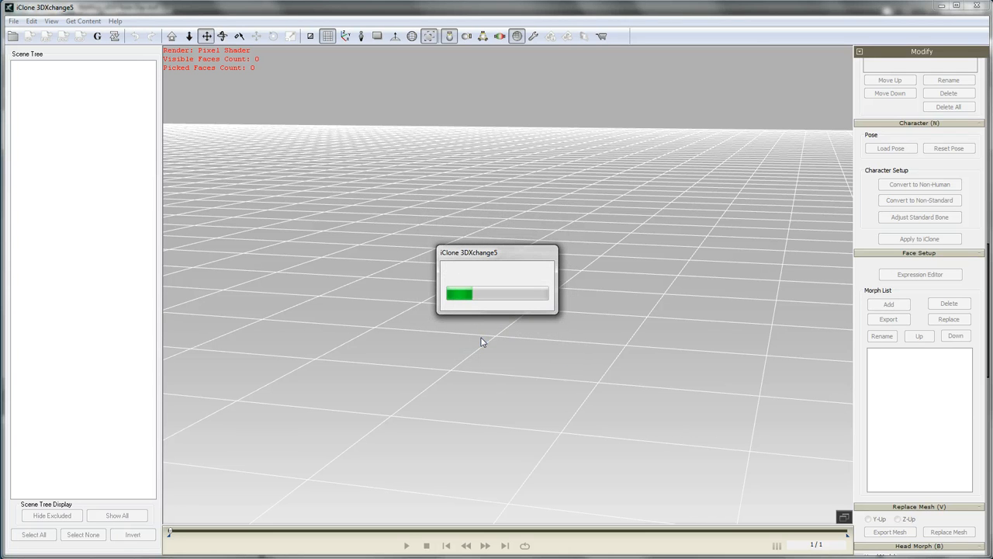
{"action": "left_click", "coordinate": [585, 384]}
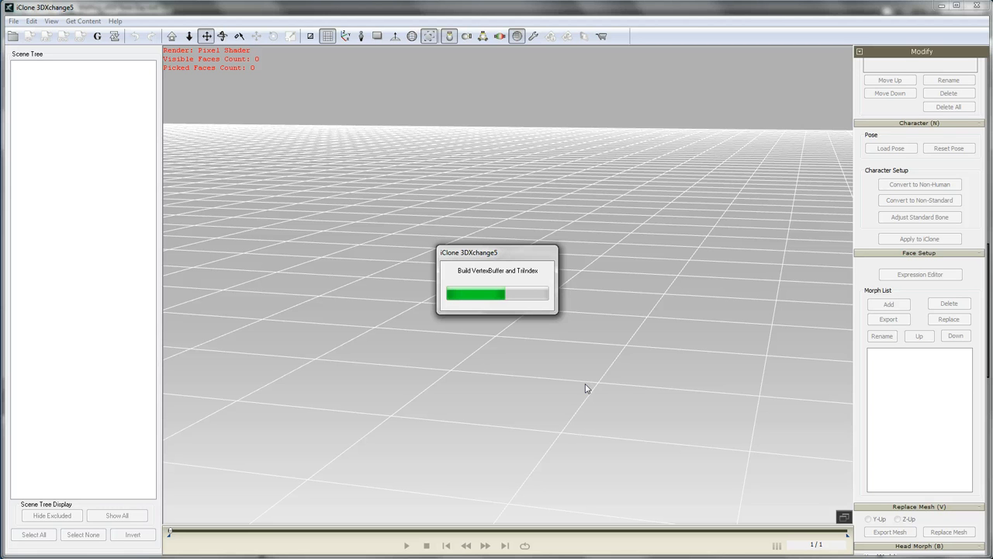
Convert the detected Daz4Genesis figure to a non-standard talking character and dismiss the motion library notice
{"action": "left_click", "coordinate": [96, 516]}
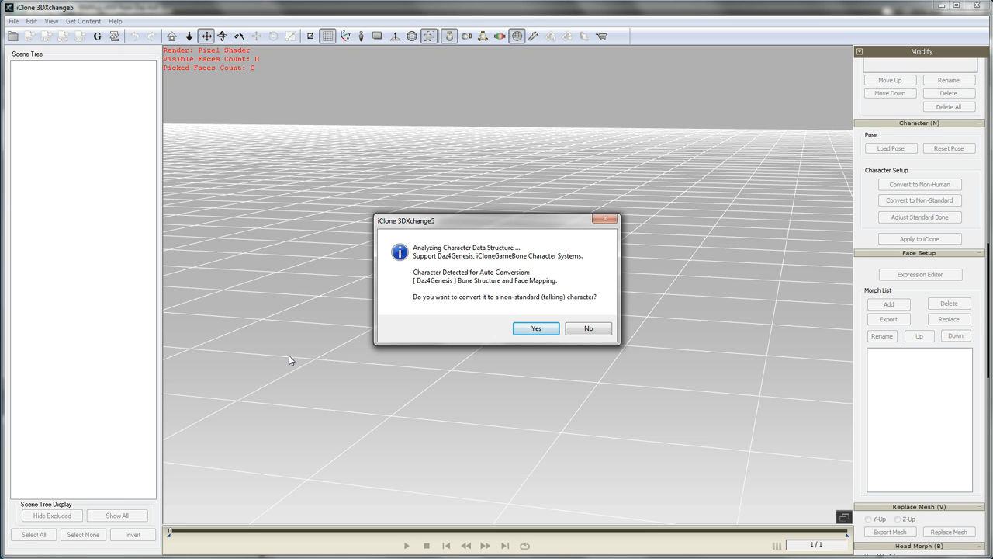
{"action": "left_click", "coordinate": [534, 329]}
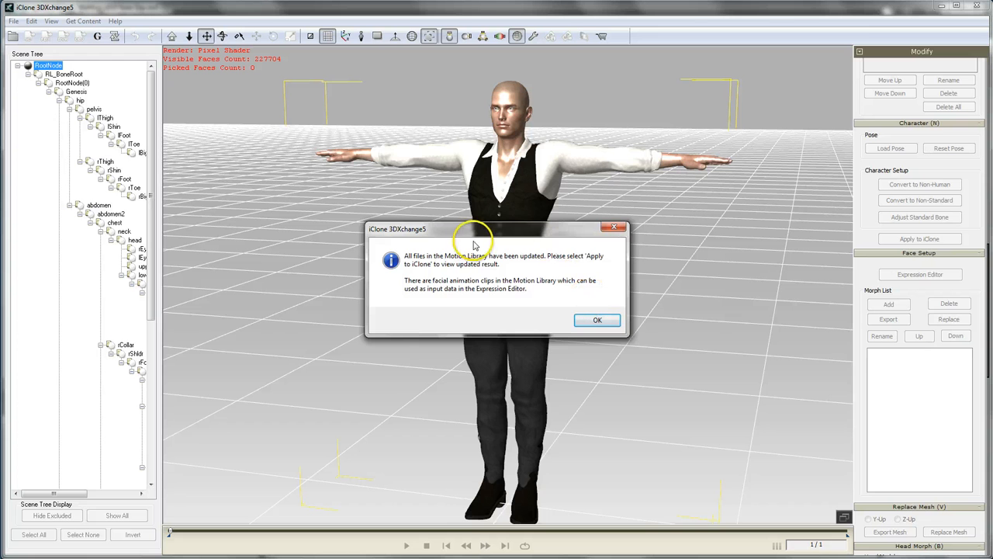
{"action": "left_click", "coordinate": [599, 320]}
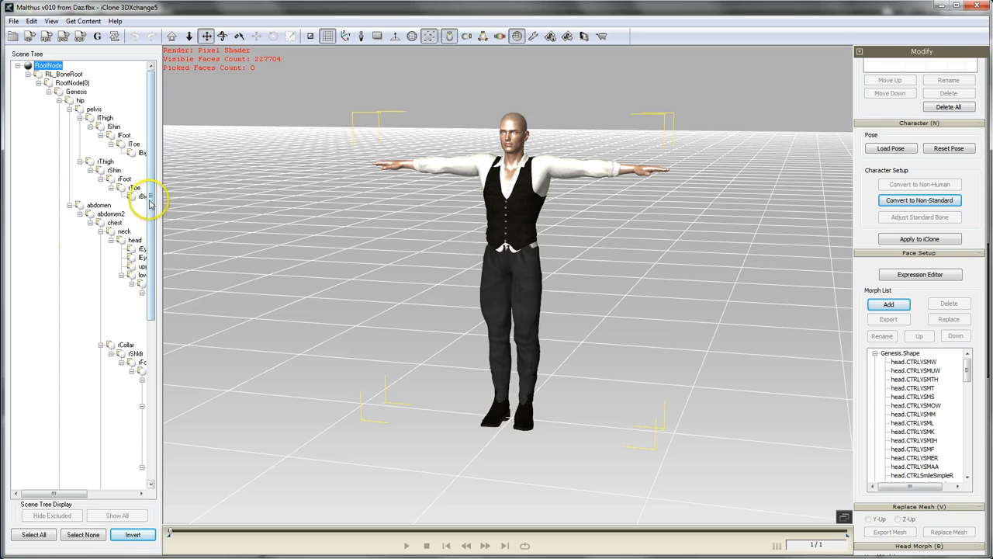
Examine the scene tree from the root bones down to the Genesis, top, pants and boots shapes
{"action": "scroll", "coordinate": [154, 223], "scroll_direction": "down", "scroll_amount": 1}
{"action": "left_click_drag", "start_coordinate": [154, 224], "coordinate": [171, 398]}
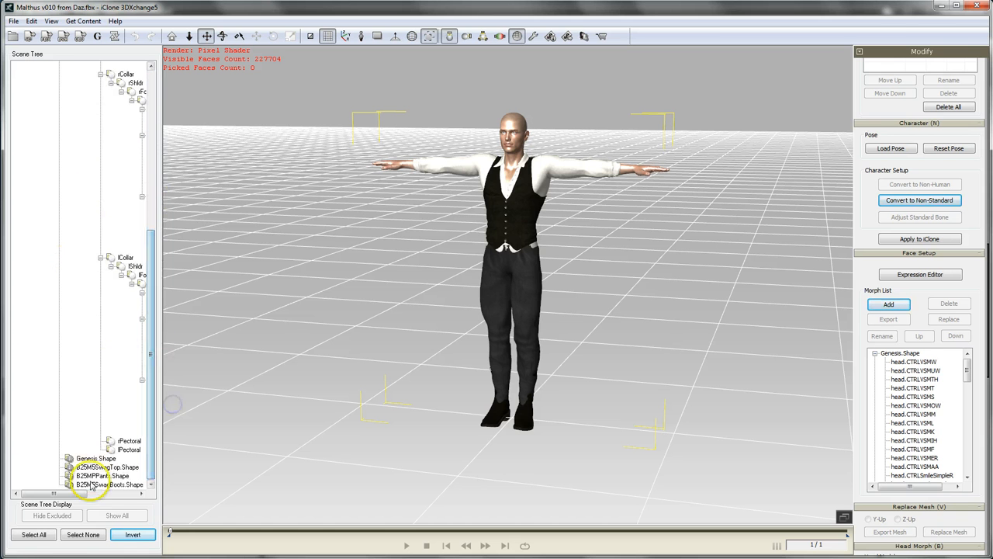
{"action": "left_click", "coordinate": [78, 495]}
{"action": "left_click_drag", "start_coordinate": [78, 495], "coordinate": [93, 496]}
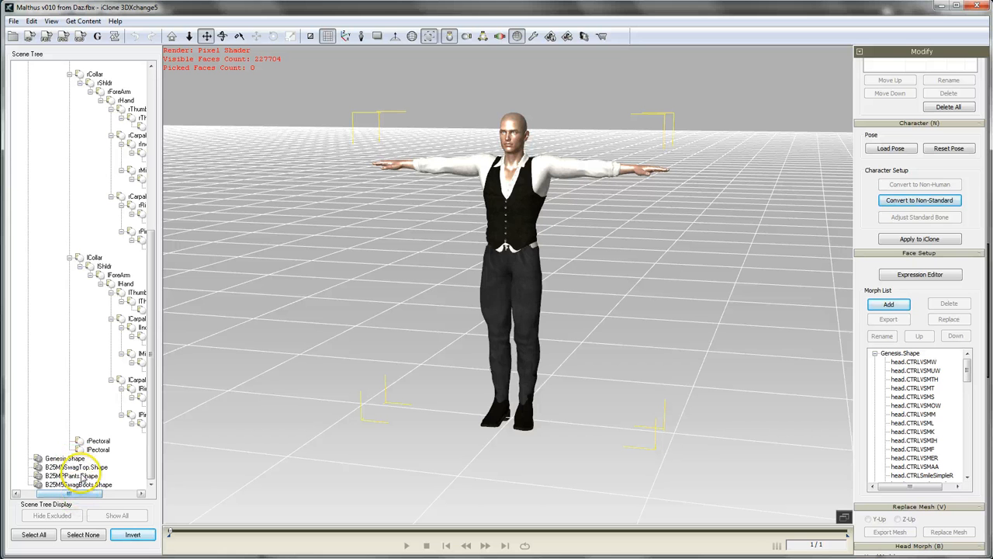
{"action": "left_click_drag", "start_coordinate": [89, 497], "coordinate": [55, 497]}
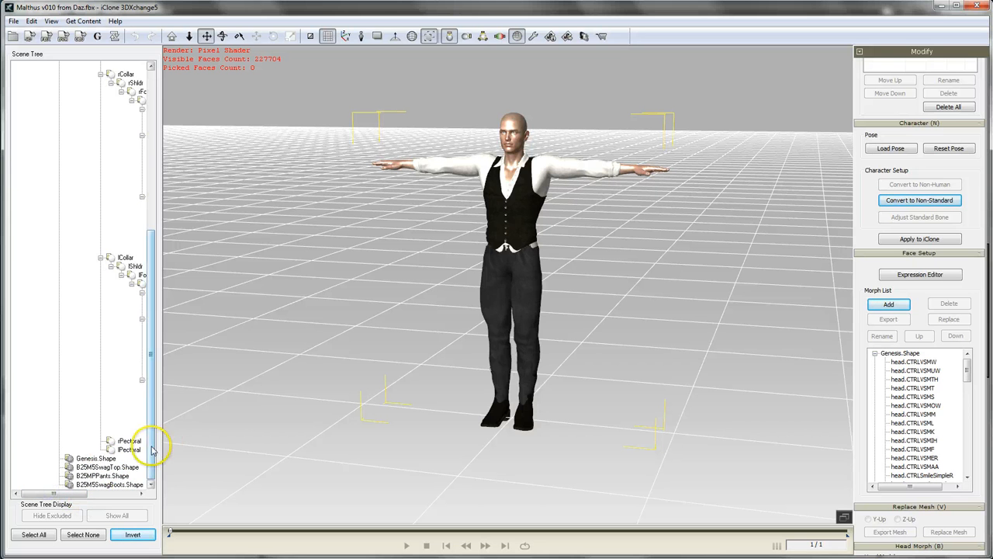
{"action": "left_click_drag", "start_coordinate": [149, 443], "coordinate": [166, 220]}
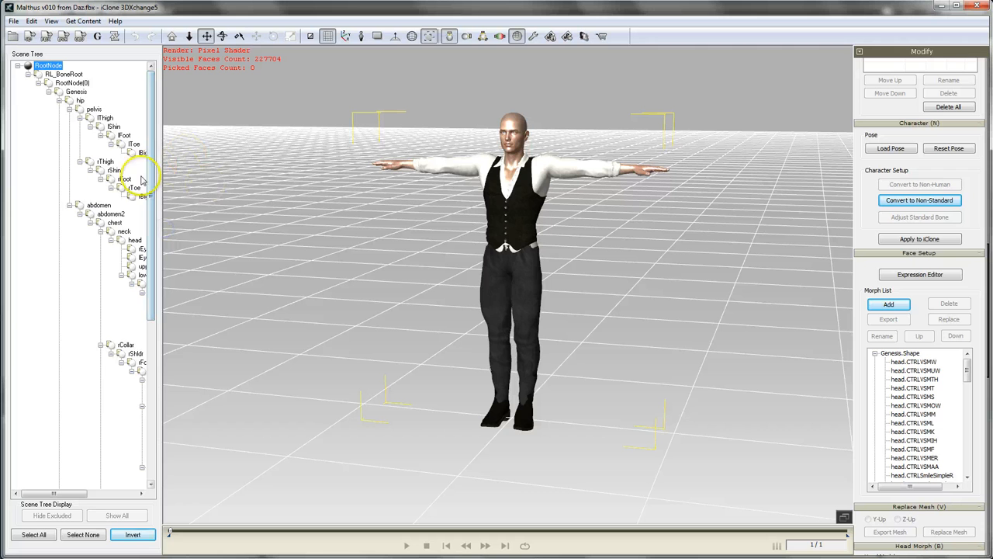
{"action": "left_click", "coordinate": [79, 101]}
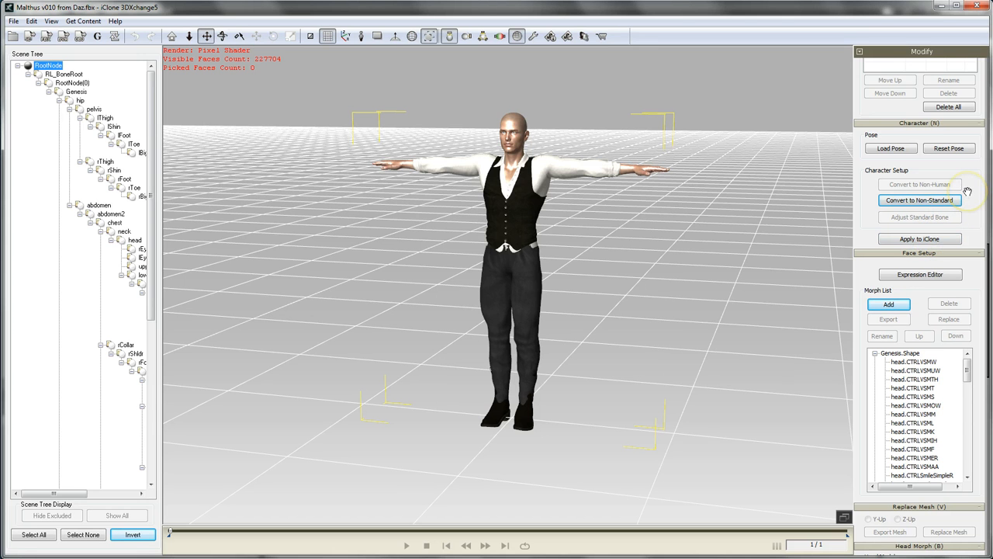
Look through the character's modification settings, from Node and Transform down to the Animation motion library and Perform Editor
{"action": "left_click", "coordinate": [859, 53]}
{"action": "left_click", "coordinate": [888, 62]}
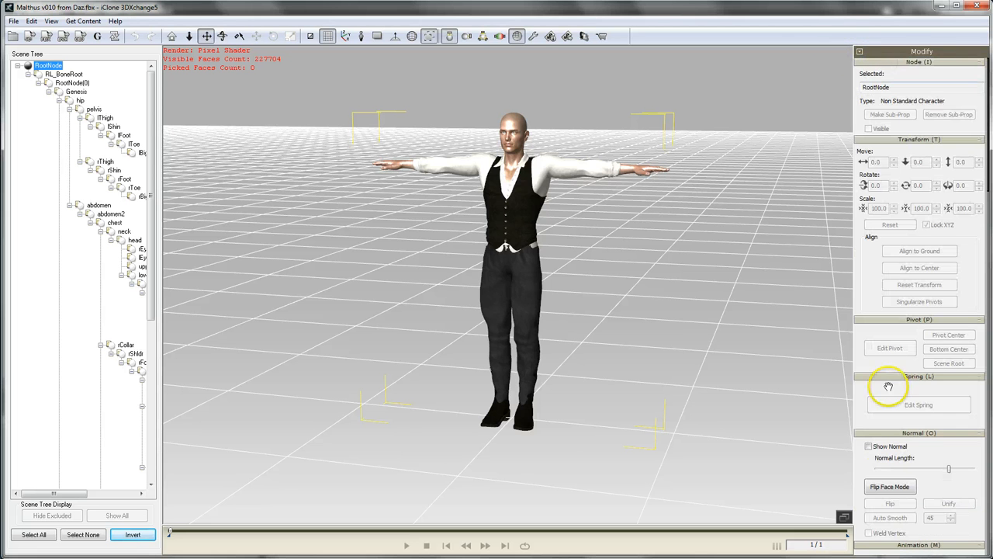
{"action": "left_click", "coordinate": [859, 52]}
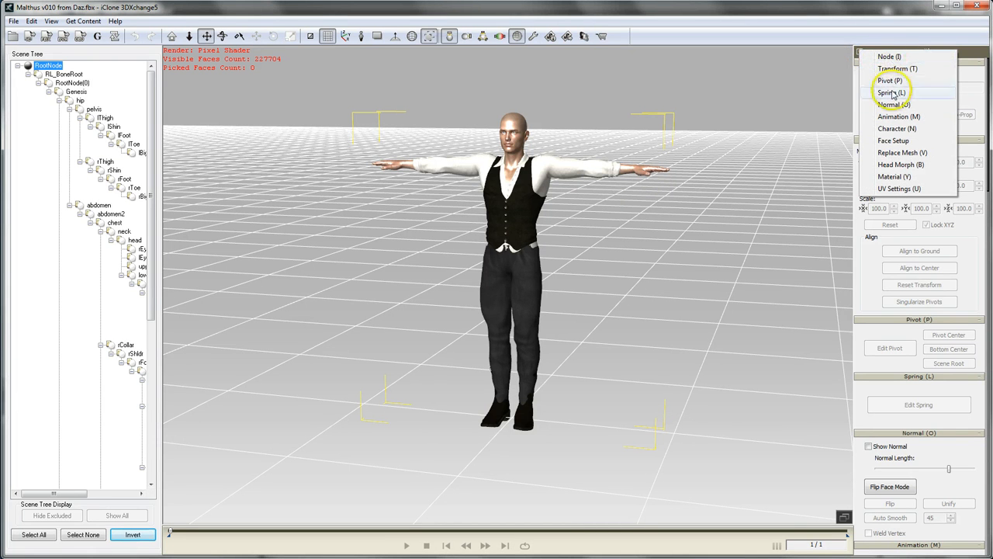
{"action": "left_click", "coordinate": [865, 283]}
{"action": "scroll", "coordinate": [900, 233], "scroll_direction": "down", "scroll_amount": 5}
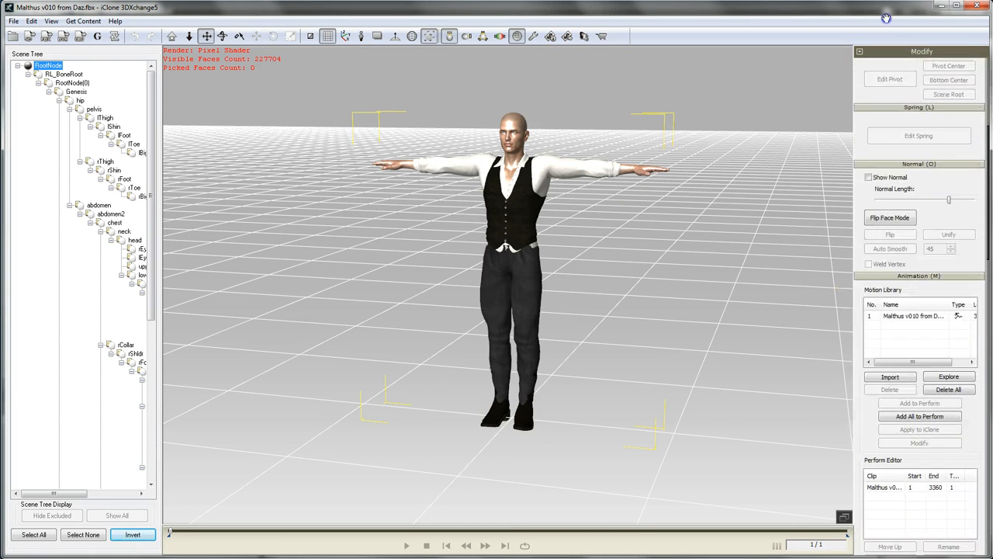
{"action": "scroll", "coordinate": [900, 233], "scroll_direction": "up", "scroll_amount": 5}
{"action": "scroll", "coordinate": [906, 187], "scroll_direction": "down", "scroll_amount": 4}
{"action": "scroll", "coordinate": [905, 188], "scroll_direction": "up", "scroll_amount": 5}
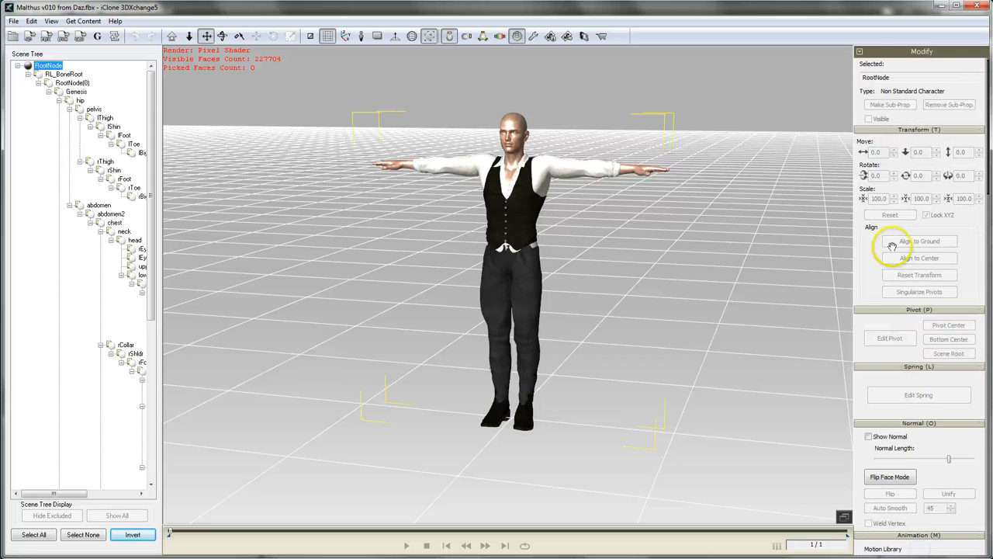
Go to the Character settings and open the non-standard character setup for the figure
{"action": "left_click", "coordinate": [860, 52]}
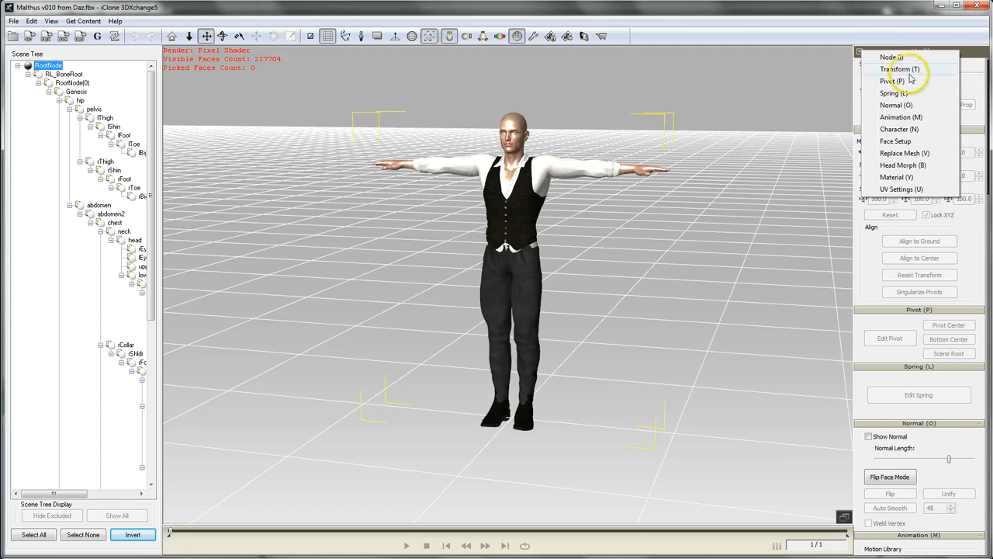
{"action": "left_click", "coordinate": [901, 129]}
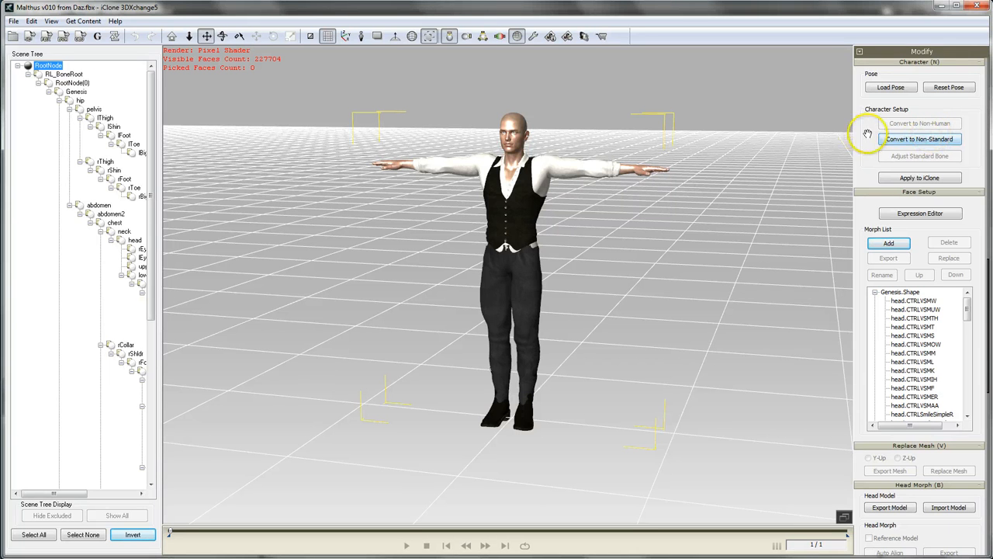
{"action": "left_click", "coordinate": [920, 139]}
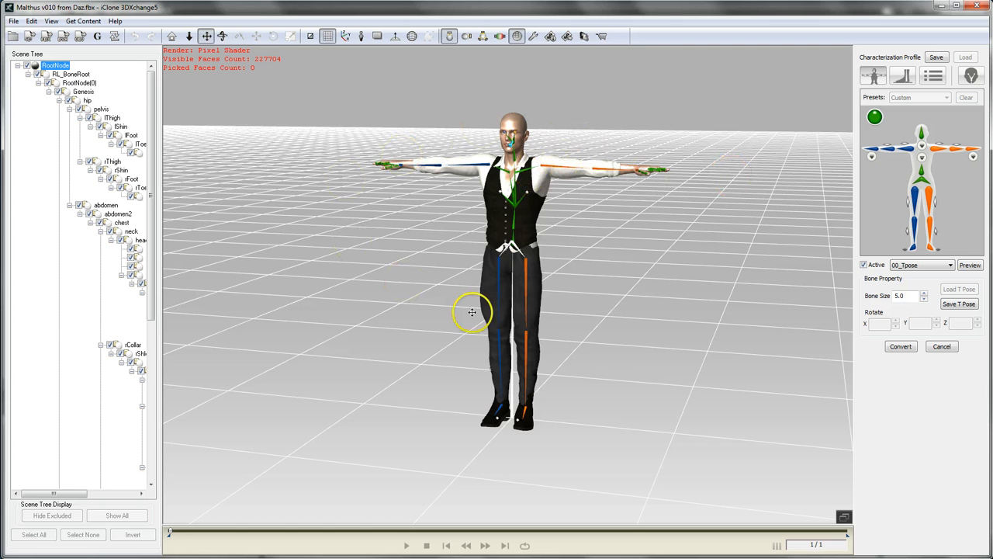
Preview the 07_Lower03 Calibration motion on the character to check how the lower body bends
{"action": "left_click", "coordinate": [900, 346]}
{"action": "left_click", "coordinate": [948, 266]}
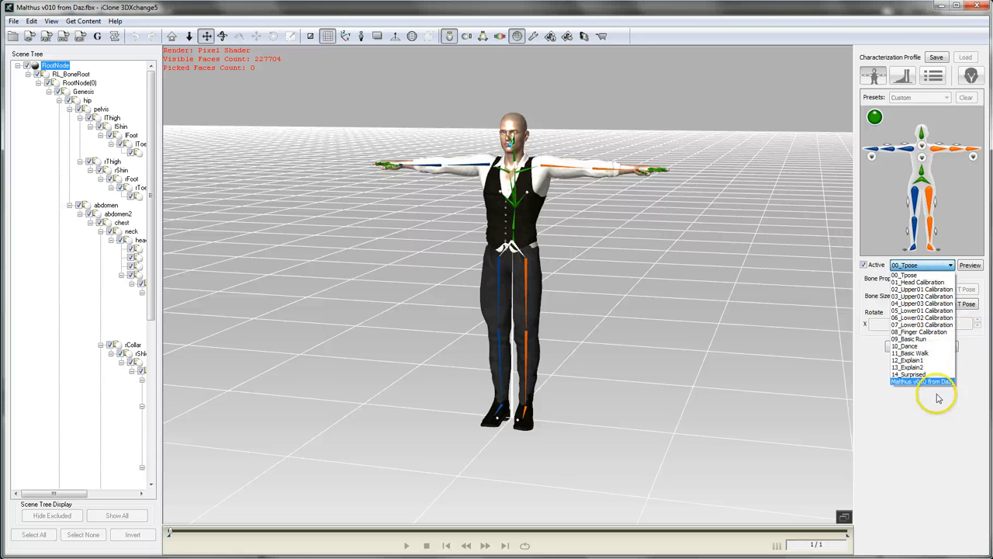
{"action": "left_click", "coordinate": [939, 326]}
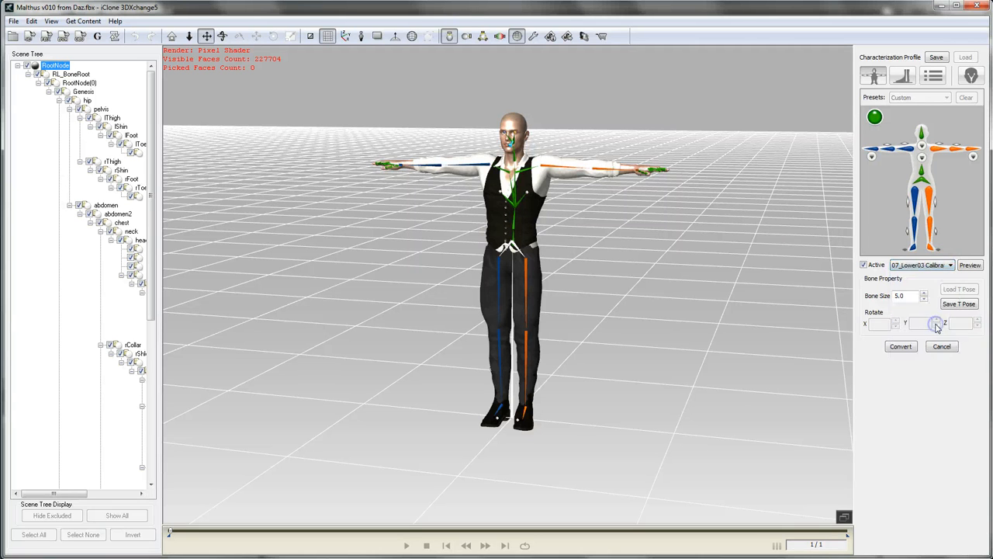
{"action": "left_click", "coordinate": [970, 265]}
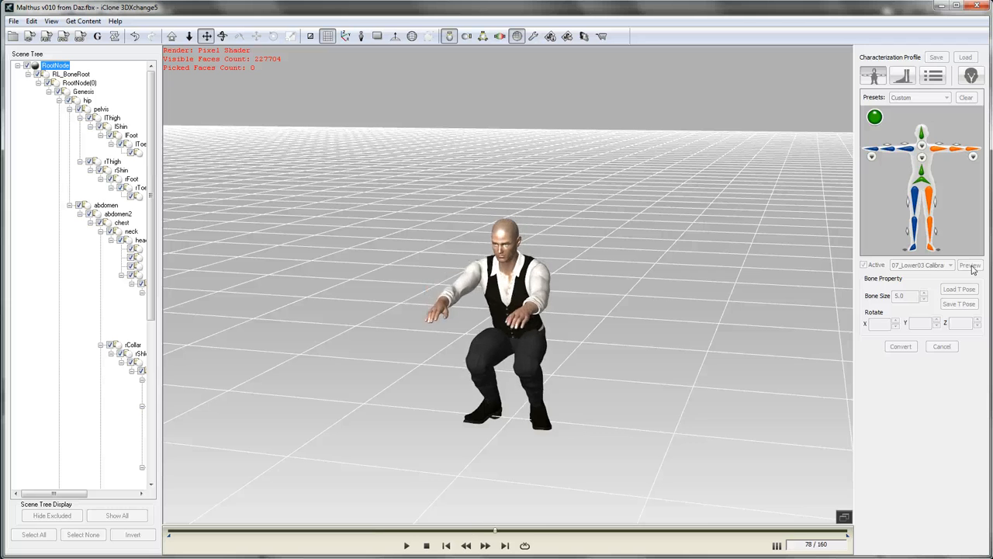
{"action": "left_click", "coordinate": [959, 267]}
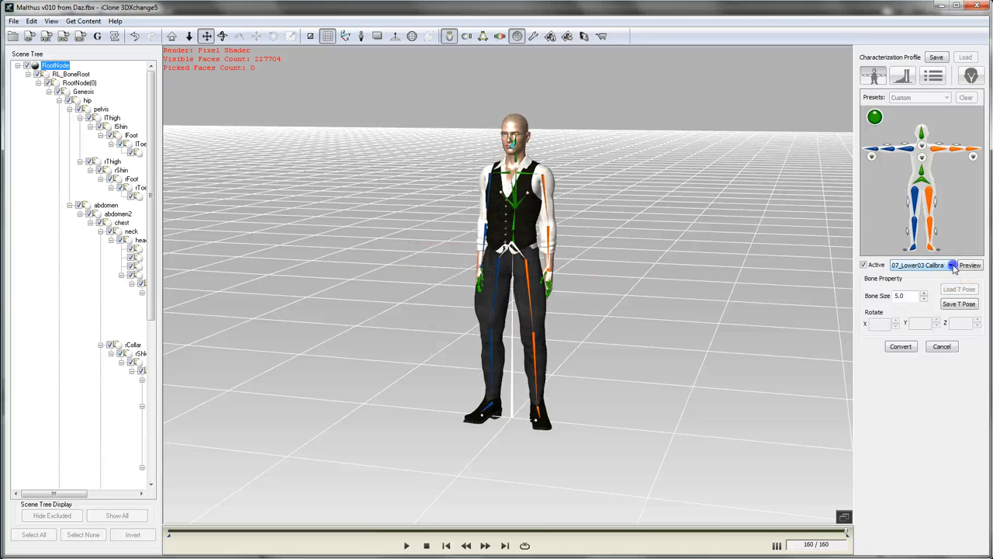
Preview the 01_Head Calibration motion on the character and stop it partway
{"action": "left_click", "coordinate": [949, 266]}
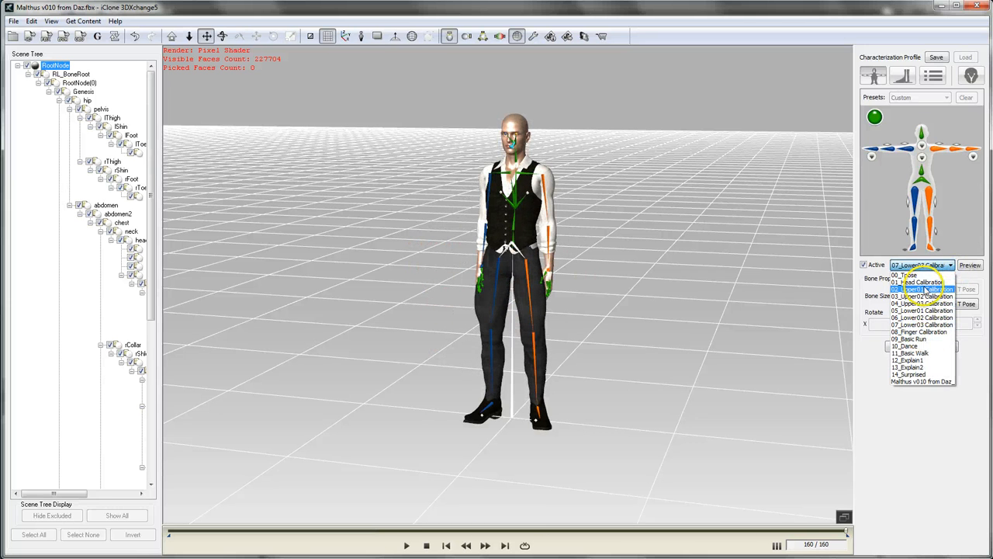
{"action": "left_click", "coordinate": [925, 283]}
{"action": "left_click", "coordinate": [969, 265]}
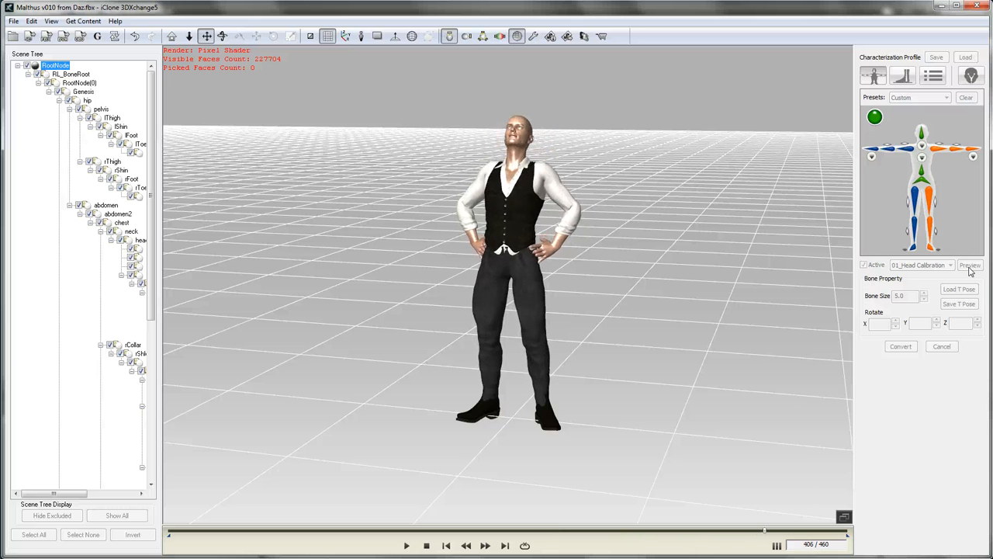
{"action": "left_click", "coordinate": [969, 268]}
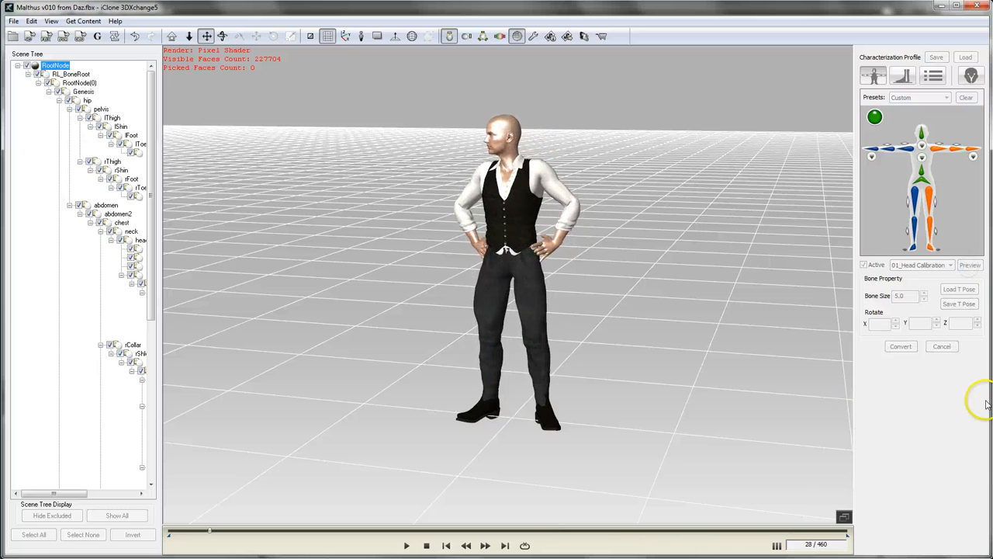
{"action": "left_click", "coordinate": [719, 367]}
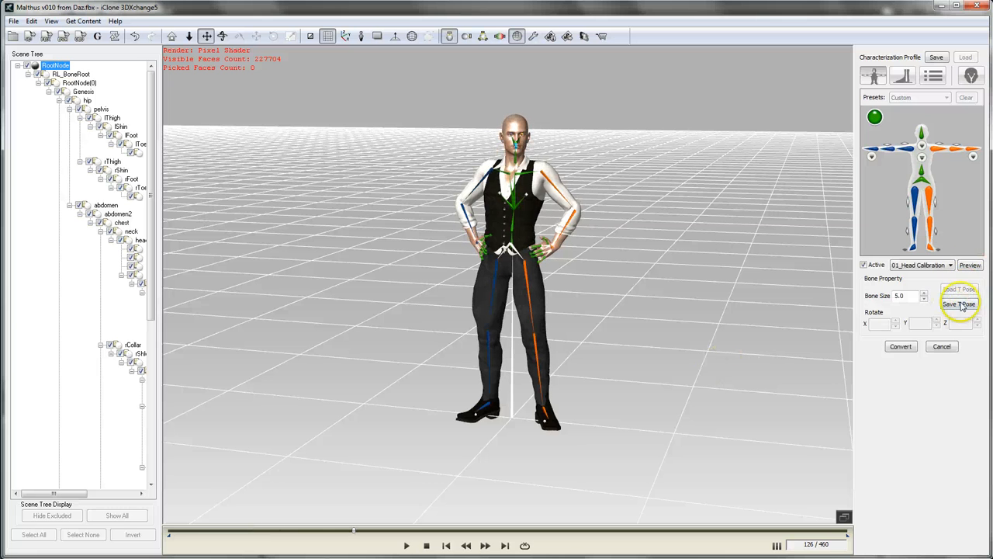
Preview the 00_Tpose motion, turn off Active for the character setup and view the unposed figure
{"action": "left_click", "coordinate": [924, 264]}
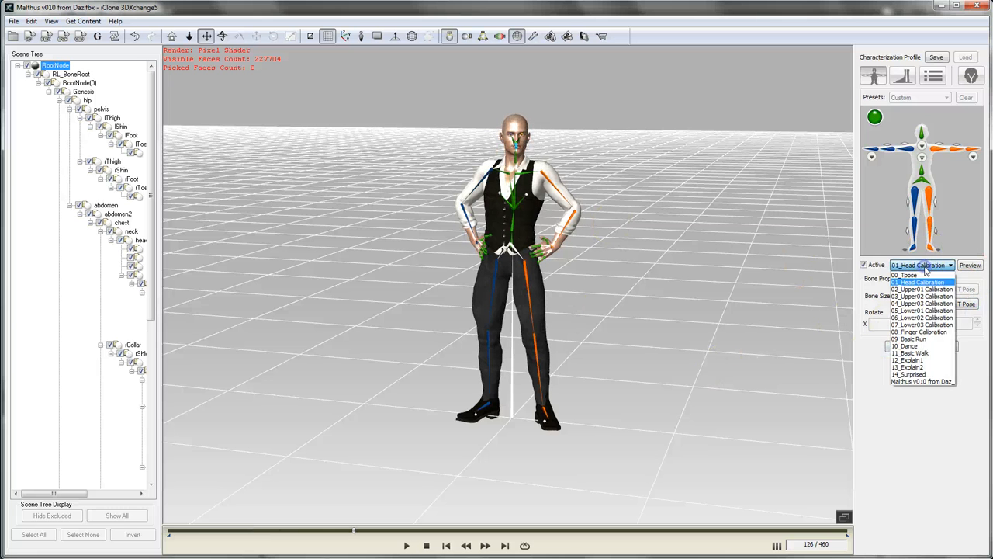
{"action": "left_click", "coordinate": [921, 275]}
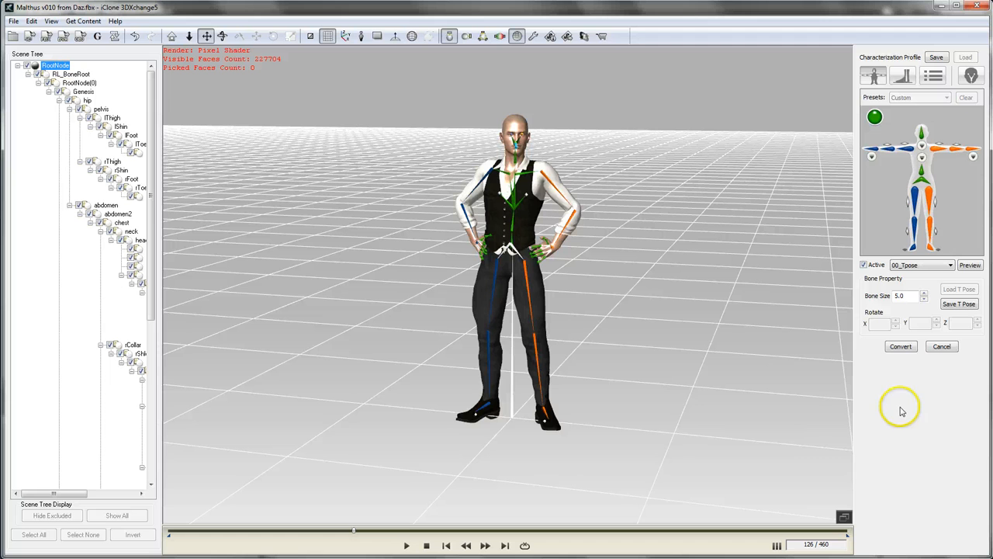
{"action": "left_click", "coordinate": [980, 267]}
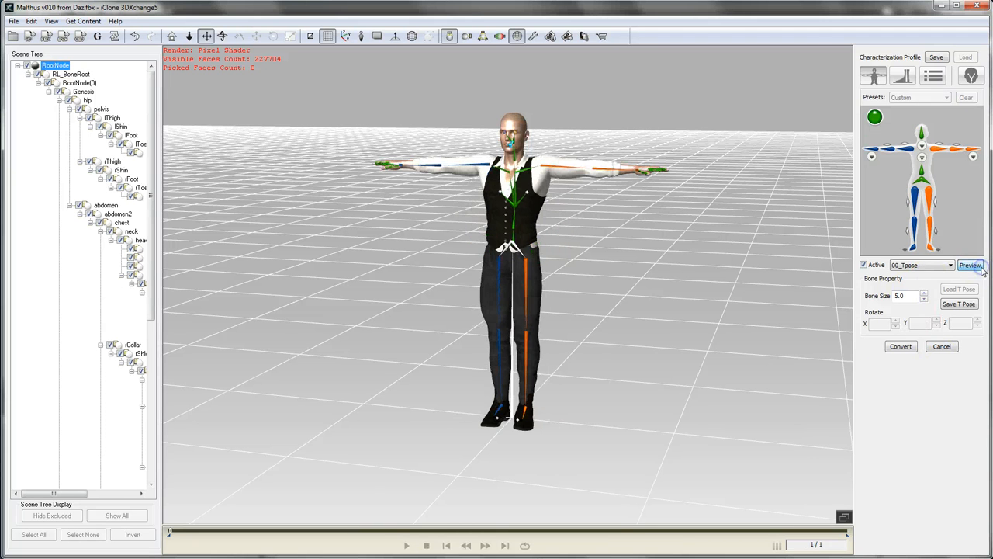
{"action": "left_click", "coordinate": [864, 265]}
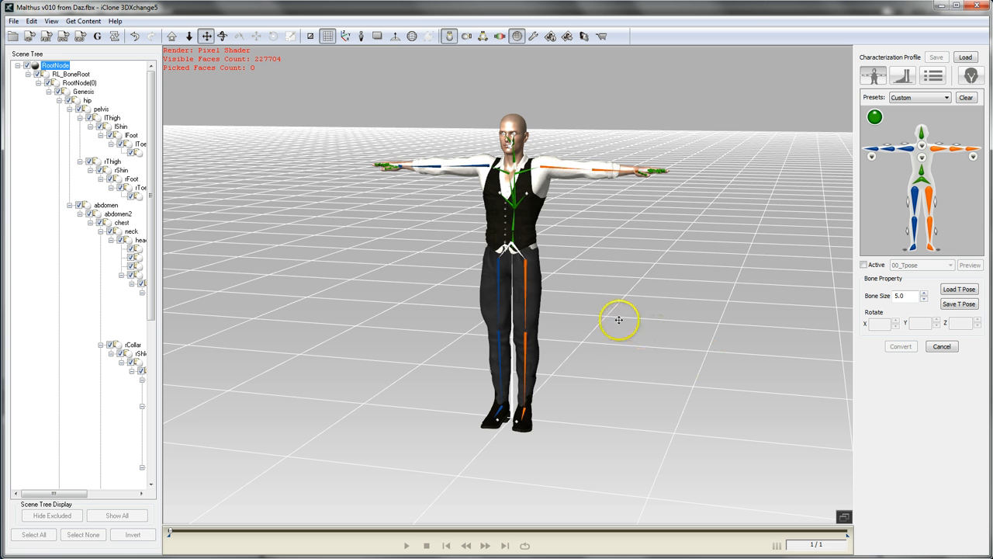
{"action": "right_click_drag", "start_coordinate": [628, 421], "coordinate": [621, 229]}
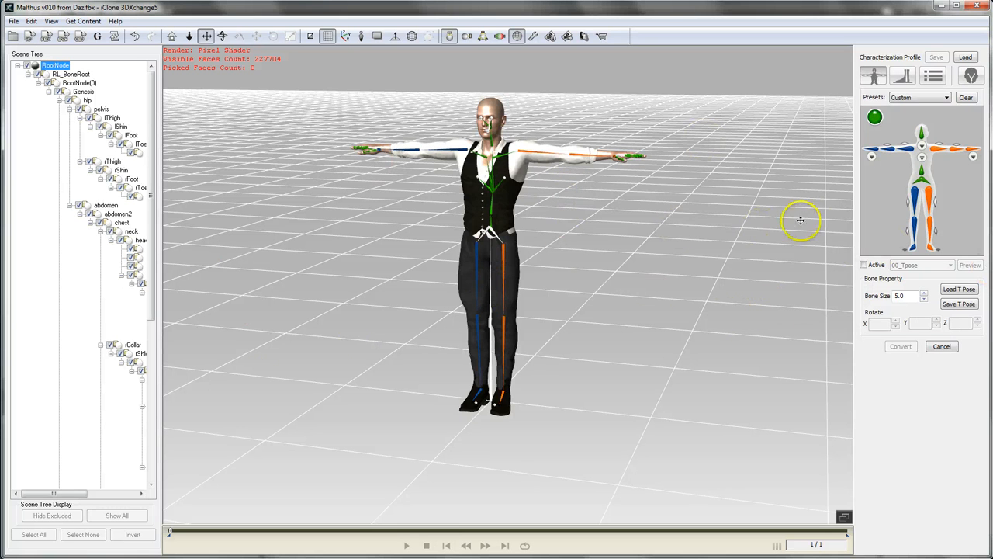
Reactivate the character setup, preview 01_Head Calibration again and inspect the hands-on-hips pose from above and from the front
{"action": "left_click", "coordinate": [864, 264]}
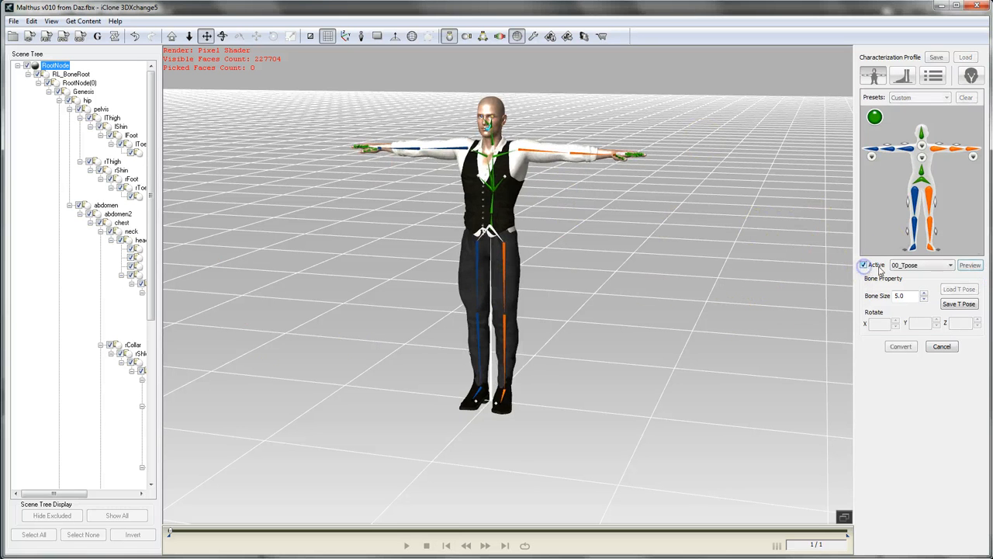
{"action": "left_click", "coordinate": [950, 264]}
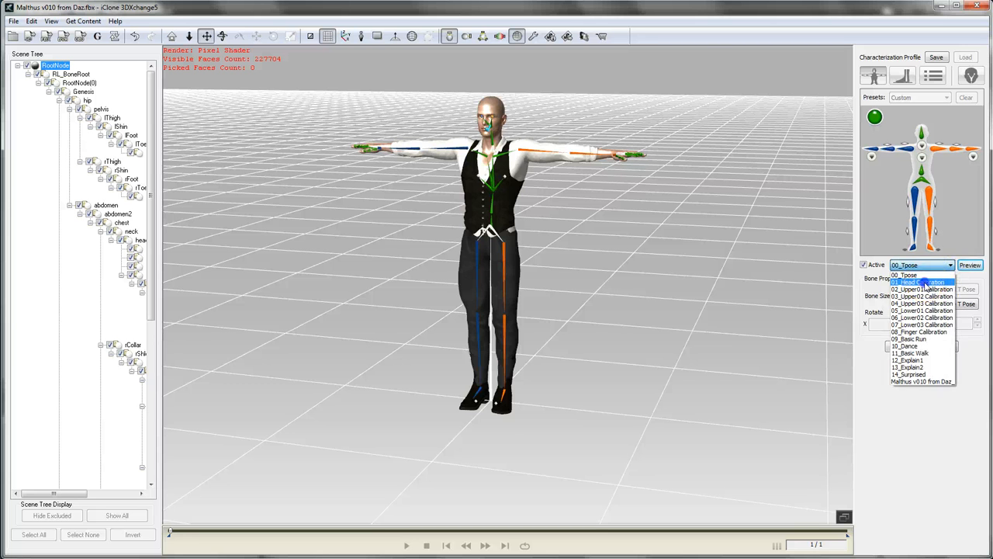
{"action": "left_click", "coordinate": [924, 282]}
{"action": "left_click", "coordinate": [971, 265]}
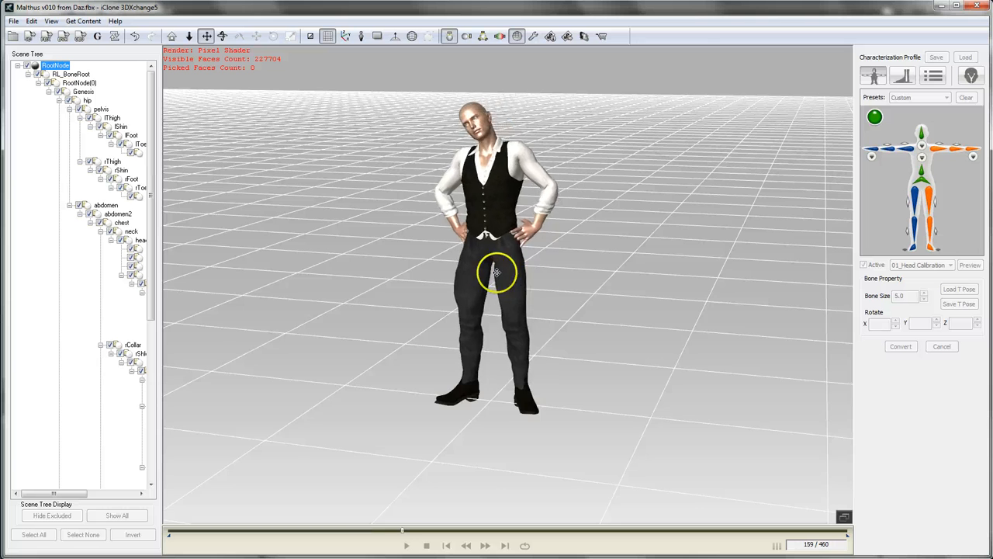
{"action": "mouse_move", "coordinate": [502, 275]}
{"action": "right_mouse_down"}
{"action": "mouse_move", "coordinate": [606, 329]}
{"action": "mouse_move", "coordinate": [552, 271]}
{"action": "mouse_move", "coordinate": [514, 333]}
{"action": "mouse_move", "coordinate": [514, 381]}
{"action": "mouse_move", "coordinate": [444, 422]}
{"action": "mouse_move", "coordinate": [444, 358]}
{"action": "mouse_move", "coordinate": [481, 341]}
{"action": "right_mouse_up"}
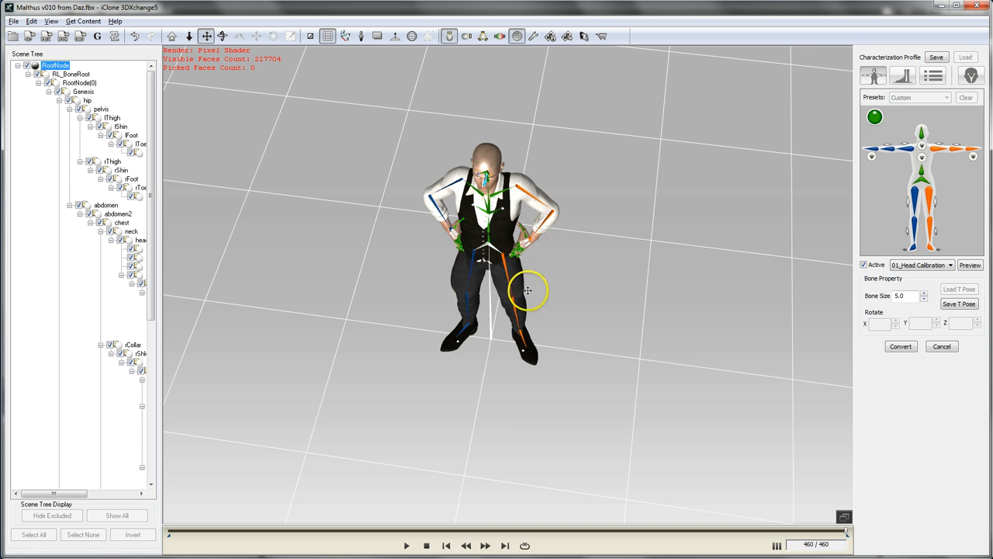
{"action": "mouse_move", "coordinate": [525, 287]}
{"action": "right_mouse_down"}
{"action": "mouse_move", "coordinate": [514, 277]}
{"action": "mouse_move", "coordinate": [541, 291]}
{"action": "right_mouse_up"}
{"action": "right_click_drag", "start_coordinate": [524, 341], "coordinate": [548, 124]}
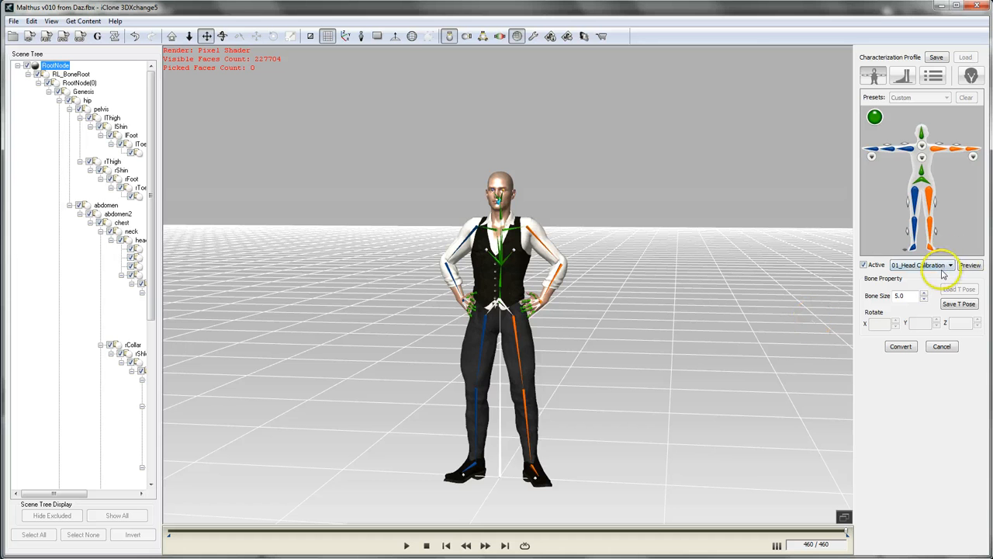
Compare the upper body in the T-pose and the head calibration pose, finishing with Active turned off
{"action": "left_click", "coordinate": [864, 265]}
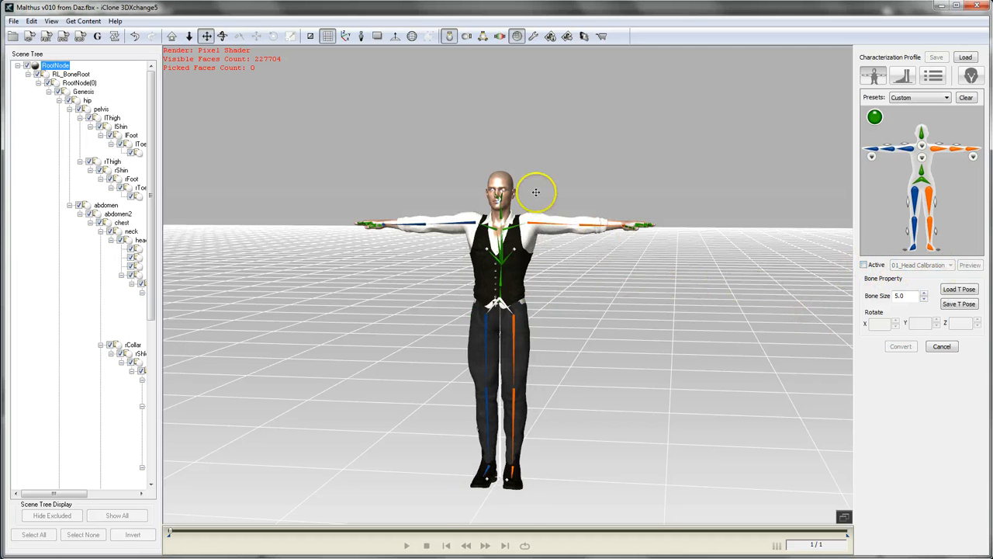
{"action": "scroll", "coordinate": [536, 192], "scroll_direction": "up", "scroll_amount": 5}
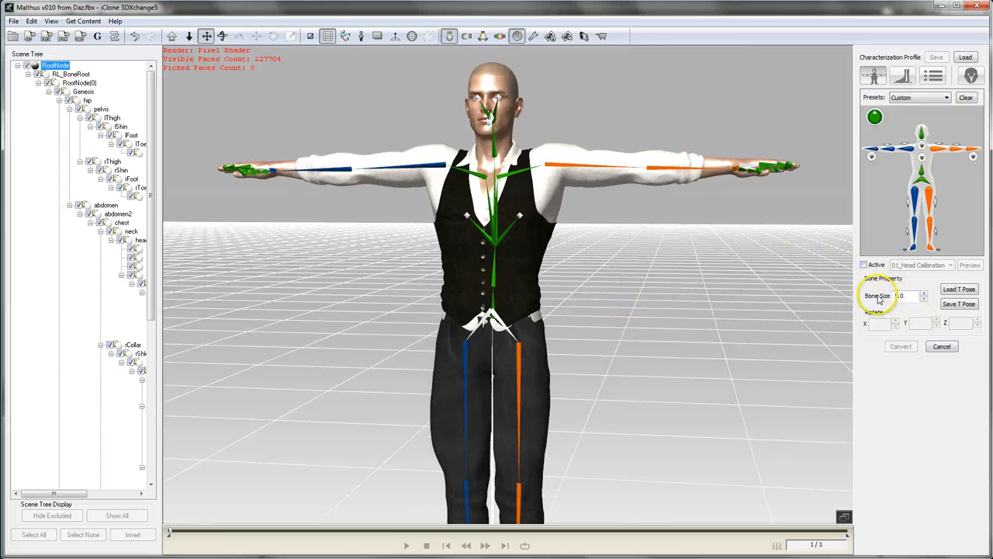
{"action": "left_click", "coordinate": [865, 264]}
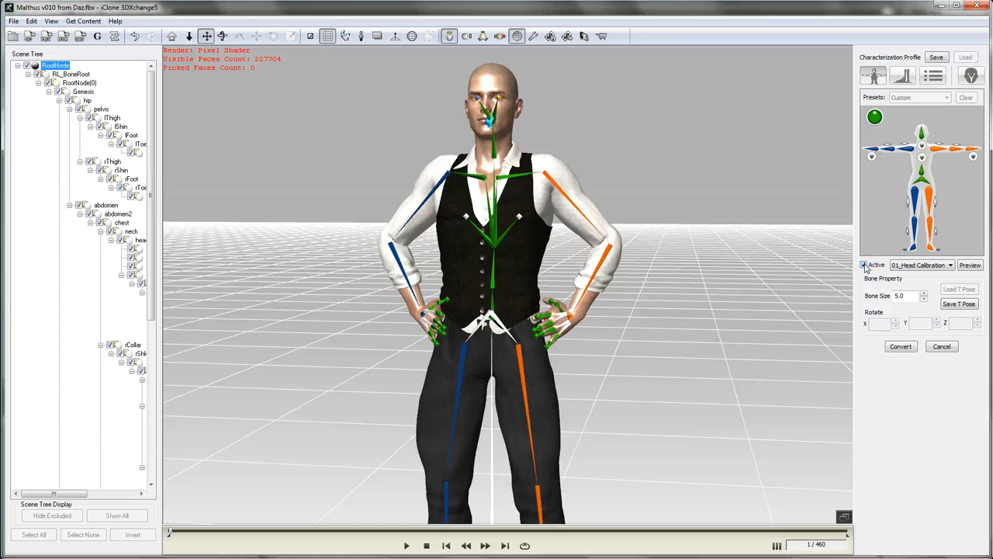
{"action": "left_click", "coordinate": [865, 264]}
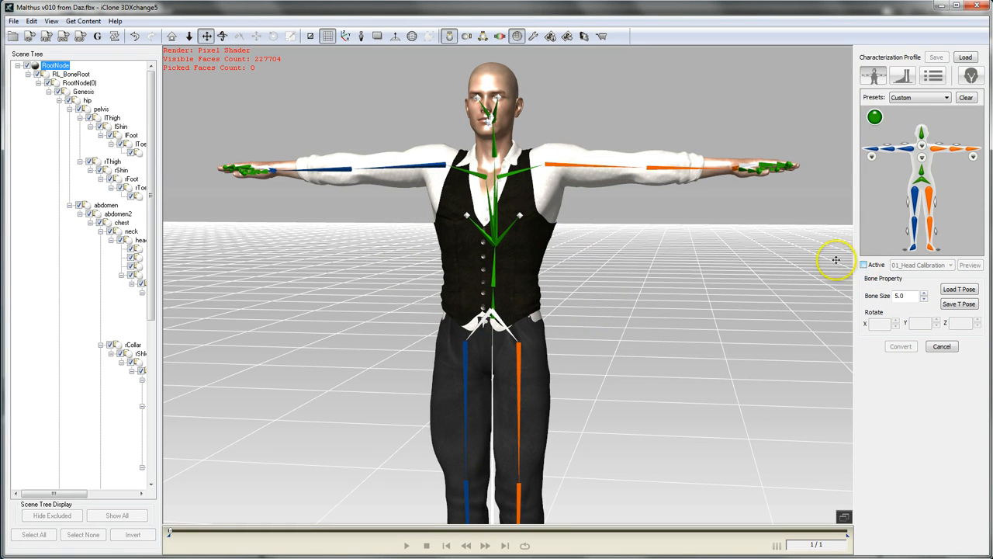
Select the lShldr bone and rotate the arm slightly downward to a Z rotation of about 342.0
{"action": "left_click", "coordinate": [554, 163]}
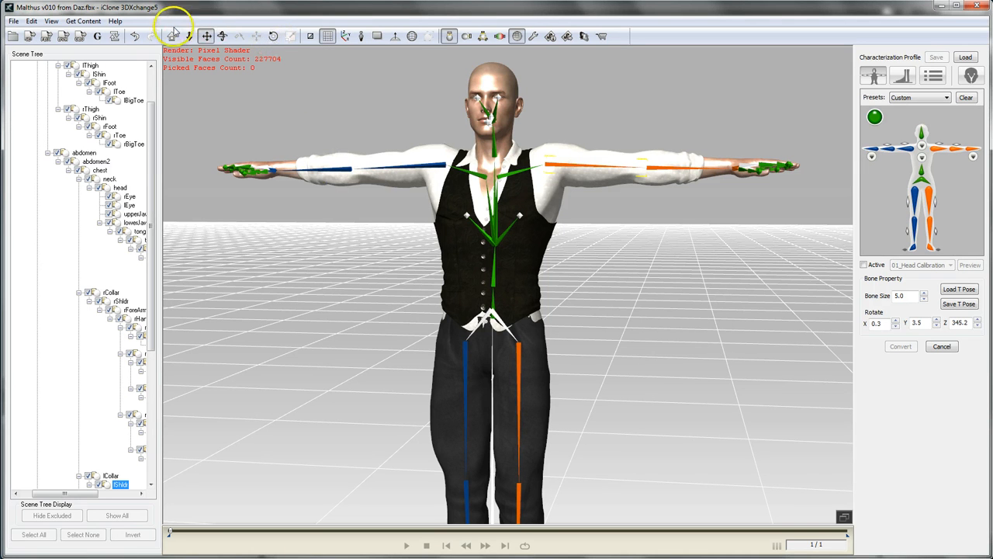
{"action": "left_click", "coordinate": [208, 36]}
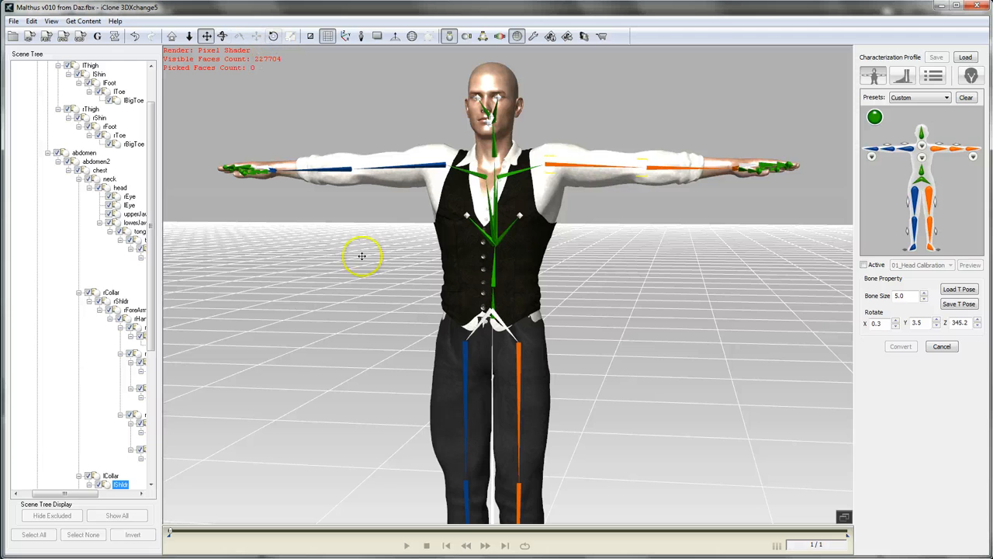
{"action": "left_click", "coordinate": [272, 36]}
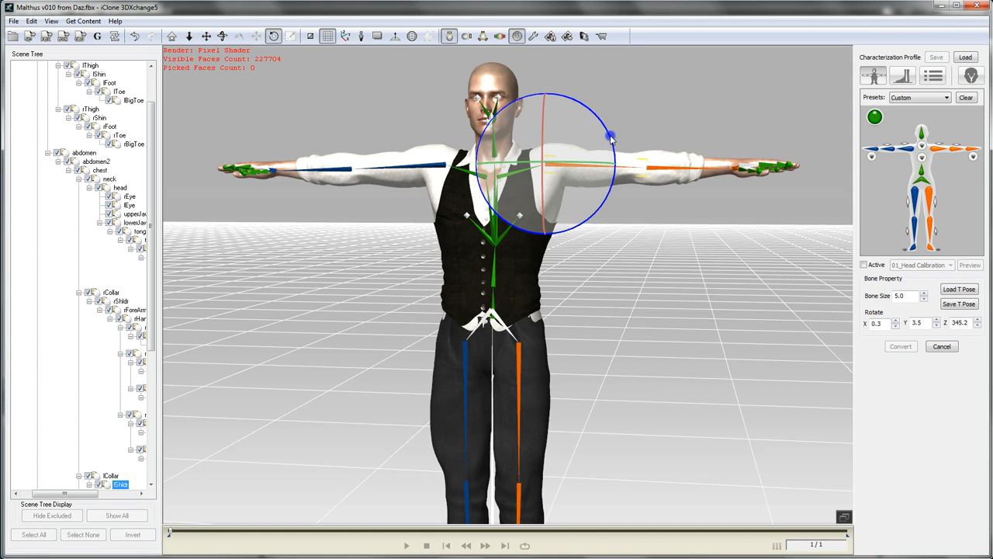
{"action": "left_click_drag", "start_coordinate": [610, 138], "coordinate": [611, 138]}
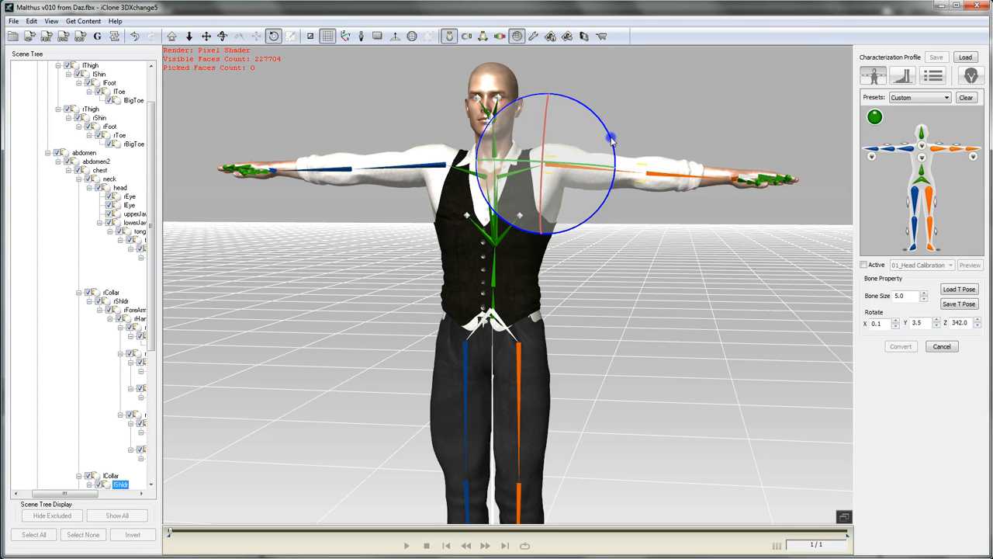
Check the arm in the head calibration pose, then lower the lShldr bone further to a Z rotation of about 340.7
{"action": "left_click", "coordinate": [863, 265]}
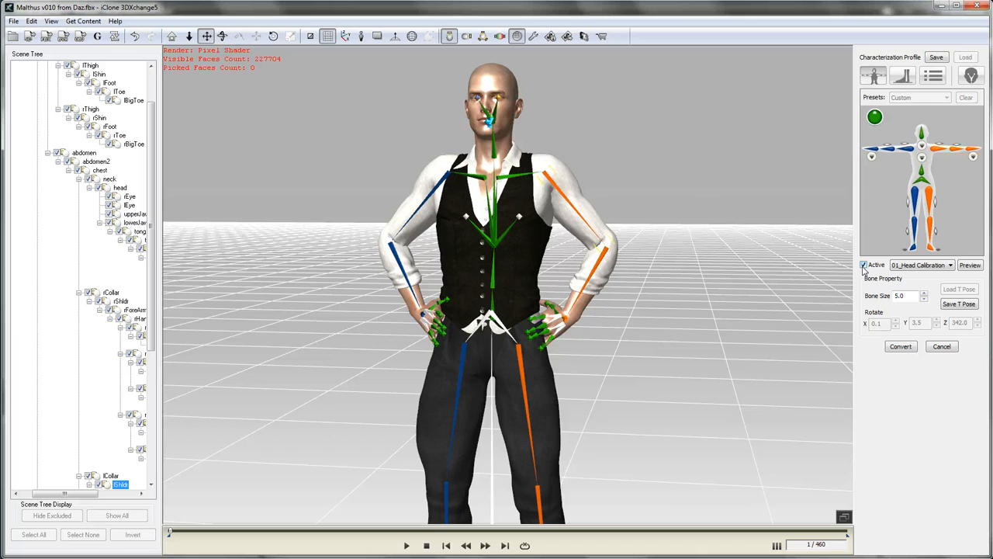
{"action": "left_click", "coordinate": [863, 266]}
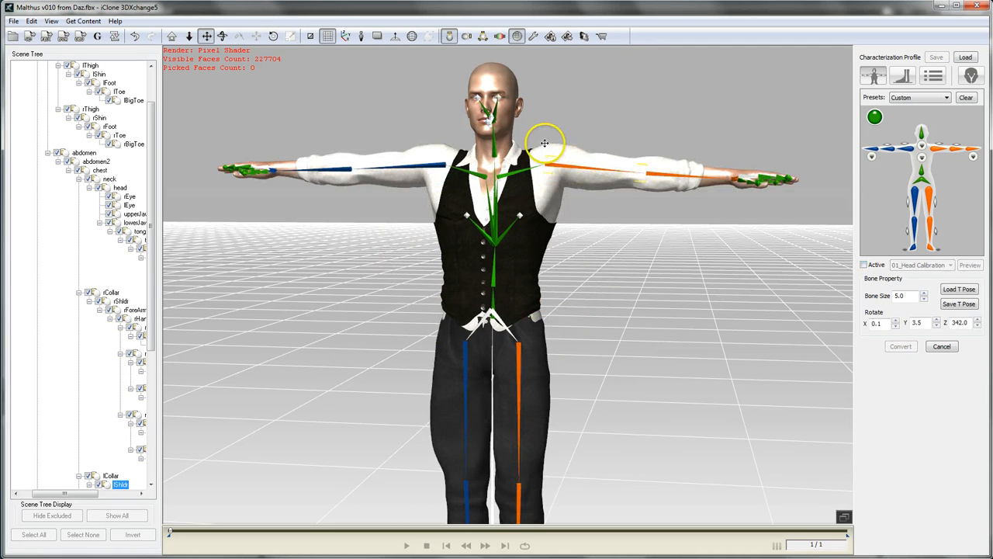
{"action": "key", "text": "e"}
{"action": "left_click", "coordinate": [608, 137]}
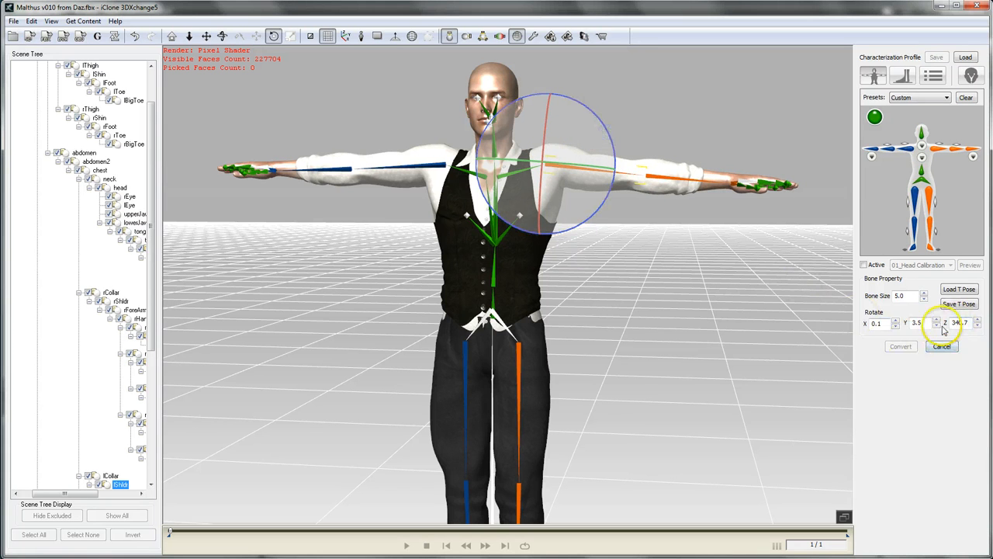
Inspect the left arm from the side in the head calibration pose and try rotating the lShldr bone while Active is on
{"action": "left_click", "coordinate": [863, 265]}
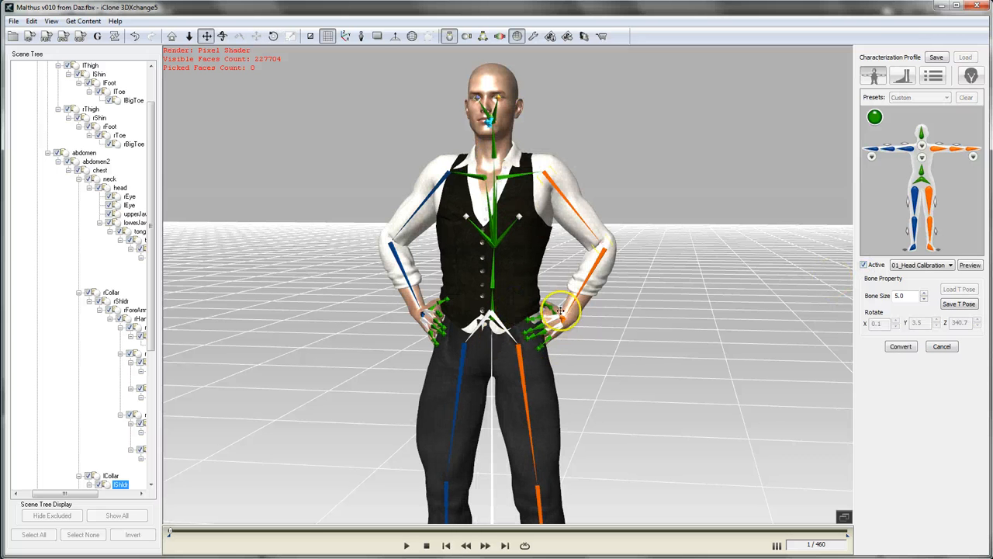
{"action": "right_click_drag", "start_coordinate": [680, 323], "coordinate": [303, 344]}
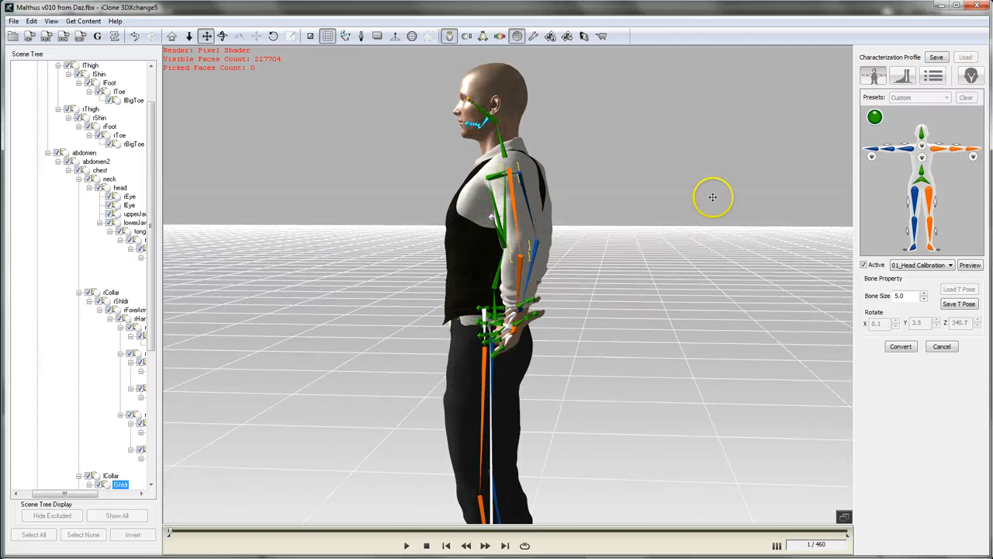
{"action": "key", "text": "e"}
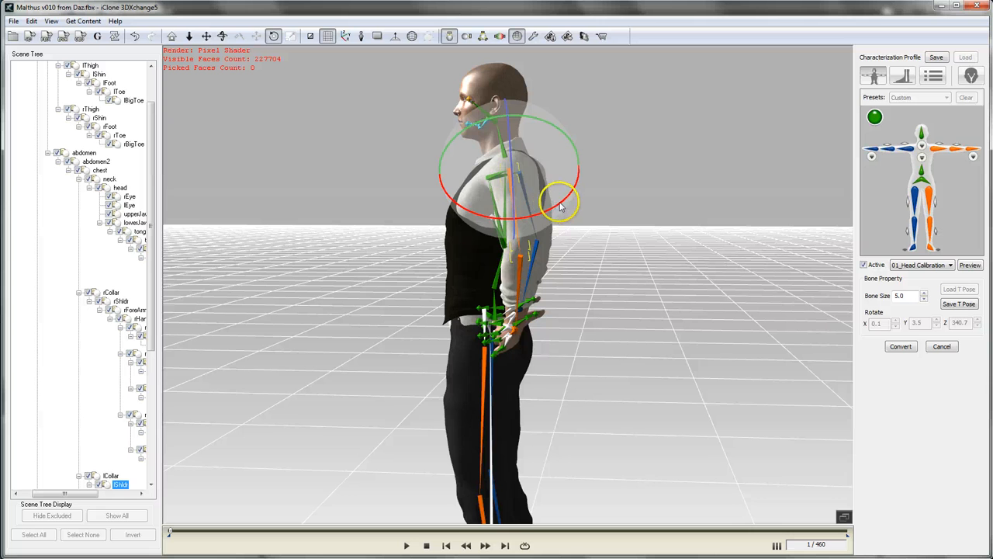
{"action": "left_click_drag", "start_coordinate": [561, 205], "coordinate": [587, 280]}
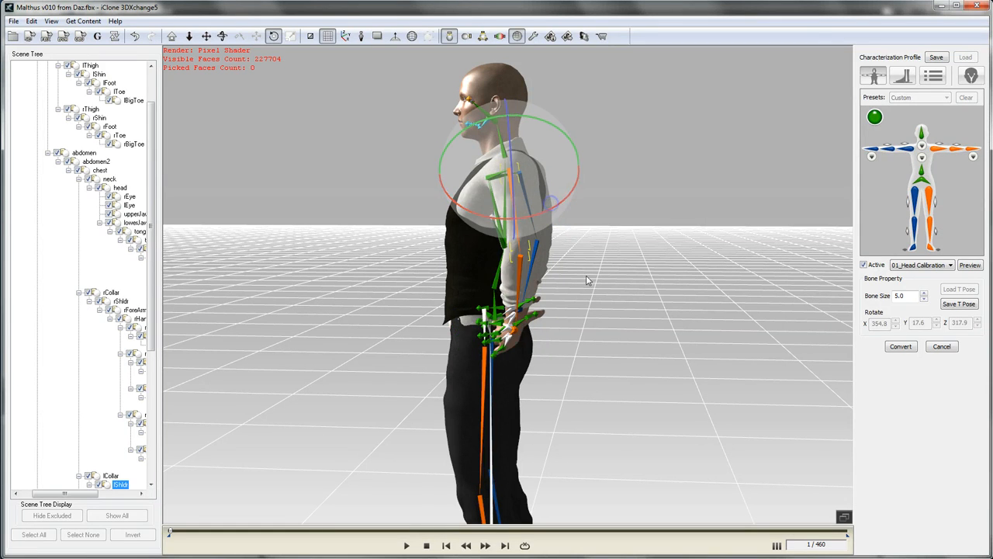
Return to the T-pose with Active off and rotate the lShldr bone forward to a Y rotation of about 356.6
{"action": "left_click", "coordinate": [865, 265]}
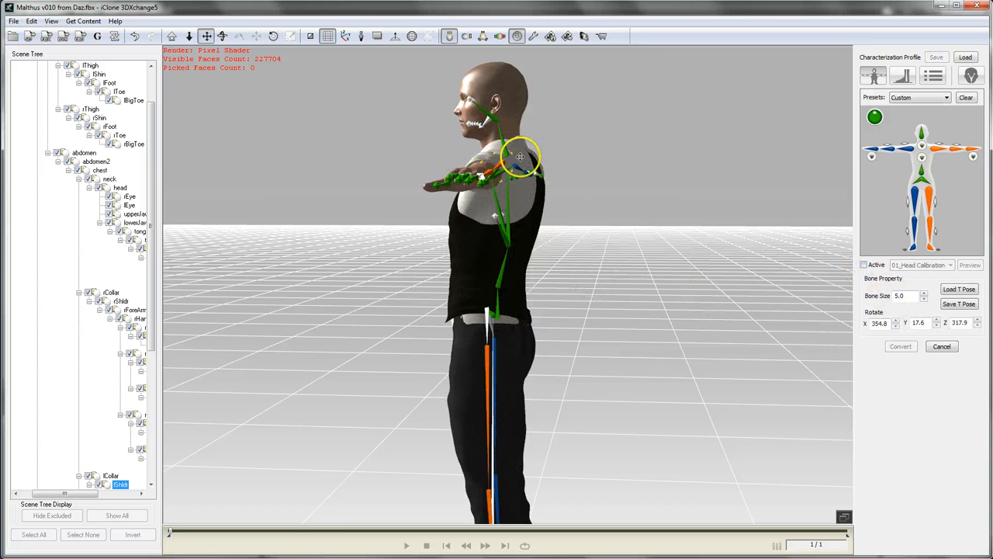
{"action": "key", "text": "e"}
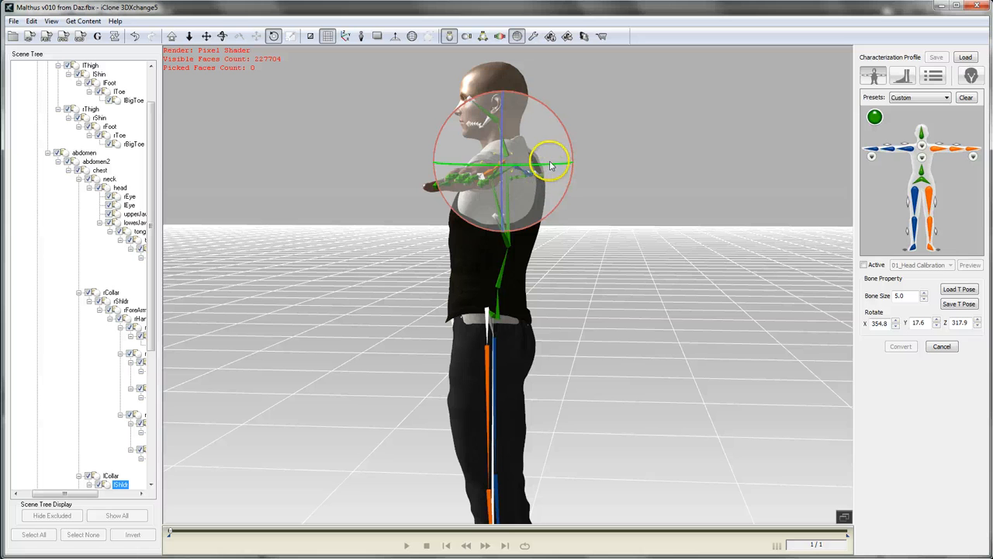
{"action": "left_click_drag", "start_coordinate": [559, 168], "coordinate": [555, 166]}
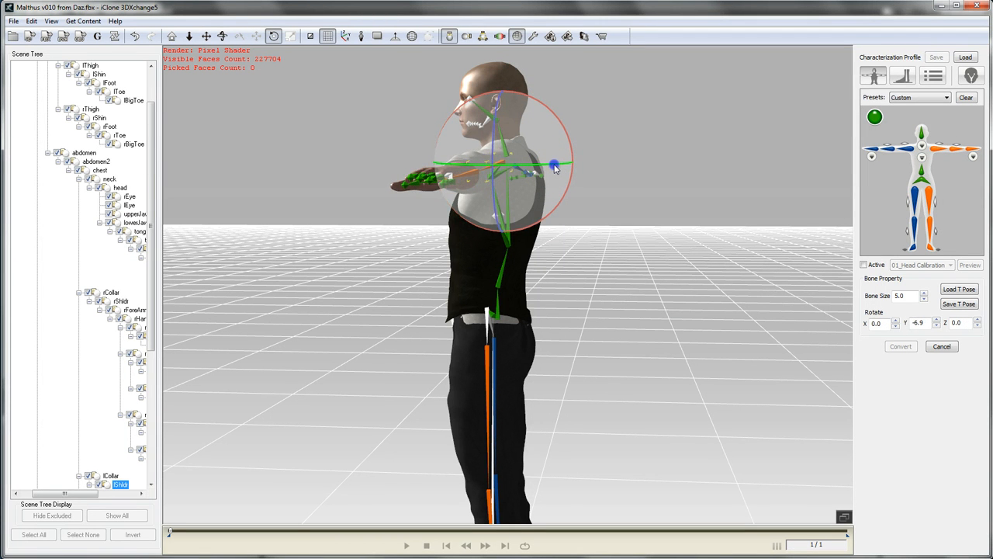
Check the left arm in the head calibration pose, then rotate lShldr further forward in the T-pose to a Y rotation of about 351.6
{"action": "left_click", "coordinate": [864, 266]}
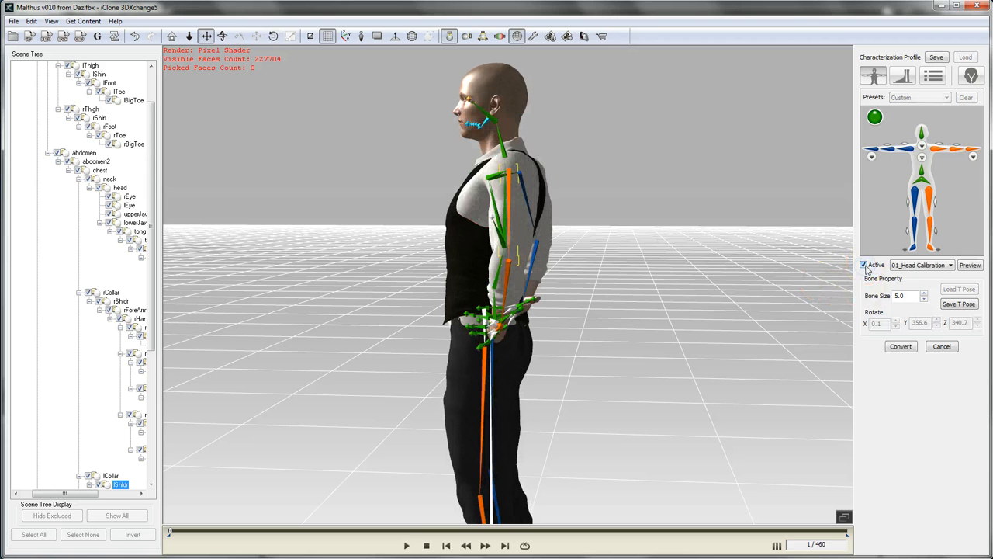
{"action": "right_click_drag", "start_coordinate": [455, 310], "coordinate": [512, 355]}
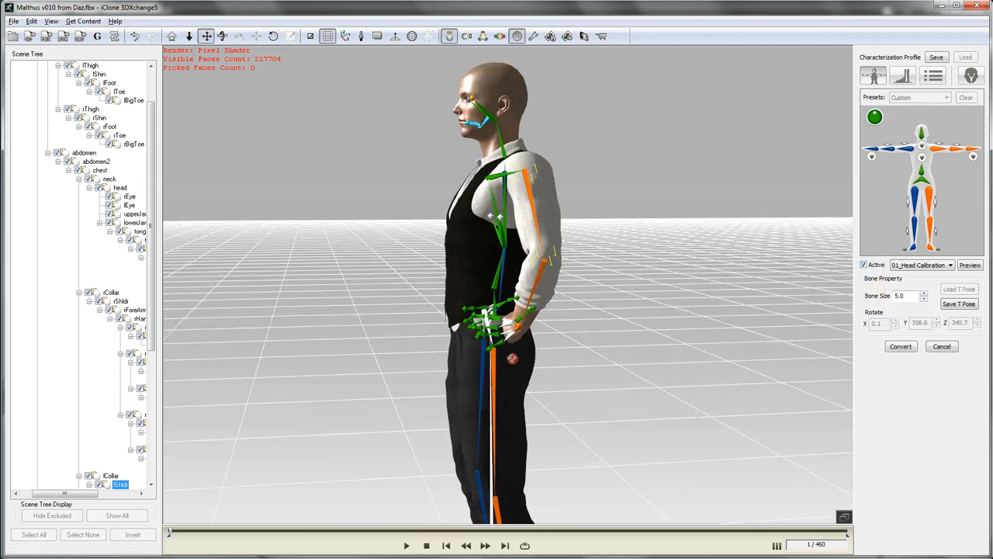
{"action": "left_click", "coordinate": [864, 266]}
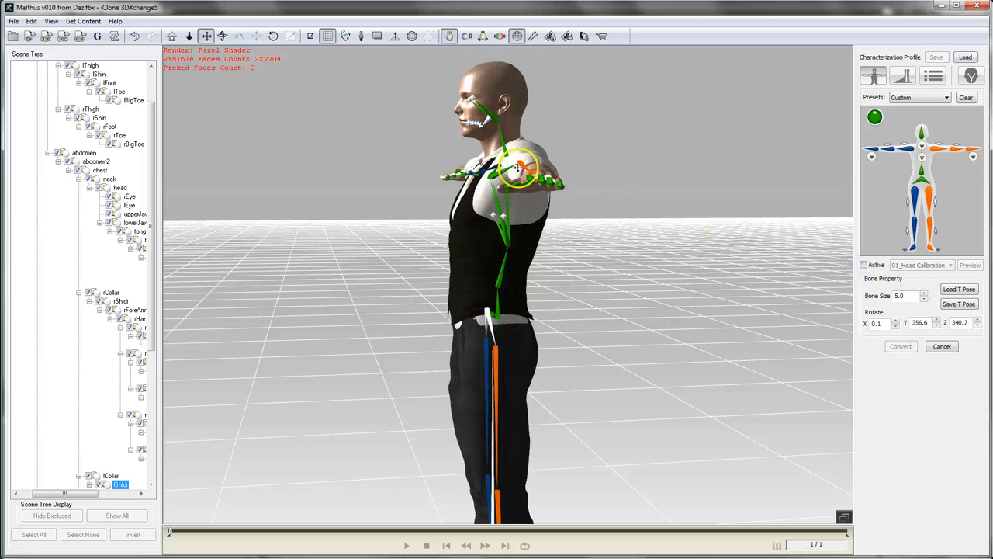
{"action": "key", "text": "e"}
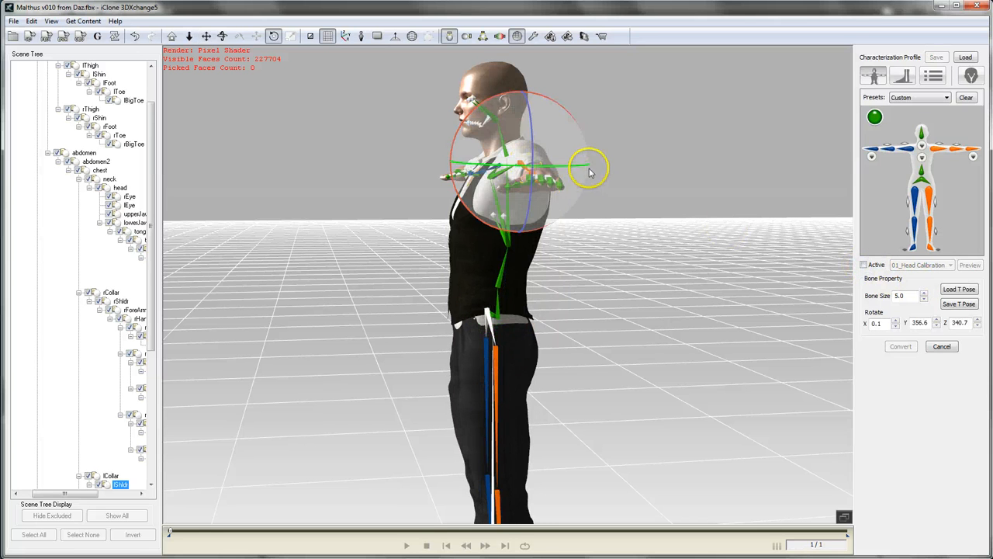
{"action": "left_click_drag", "start_coordinate": [588, 169], "coordinate": [584, 170]}
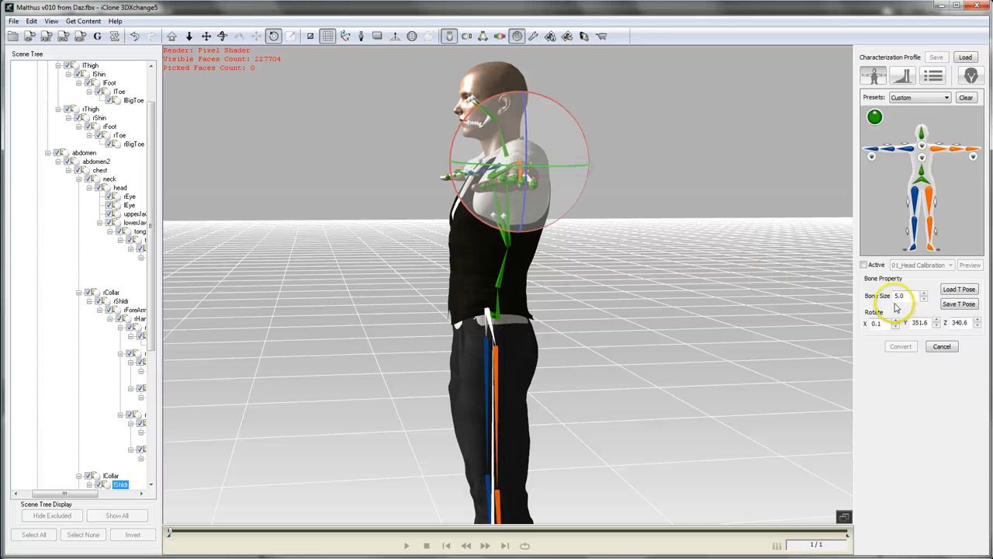
Check the head calibration pose from the front, then raise the lShldr bone in the T-pose to a Z rotation of about 345.7
{"action": "left_click", "coordinate": [863, 266]}
{"action": "right_click_drag", "start_coordinate": [638, 288], "coordinate": [927, 292]}
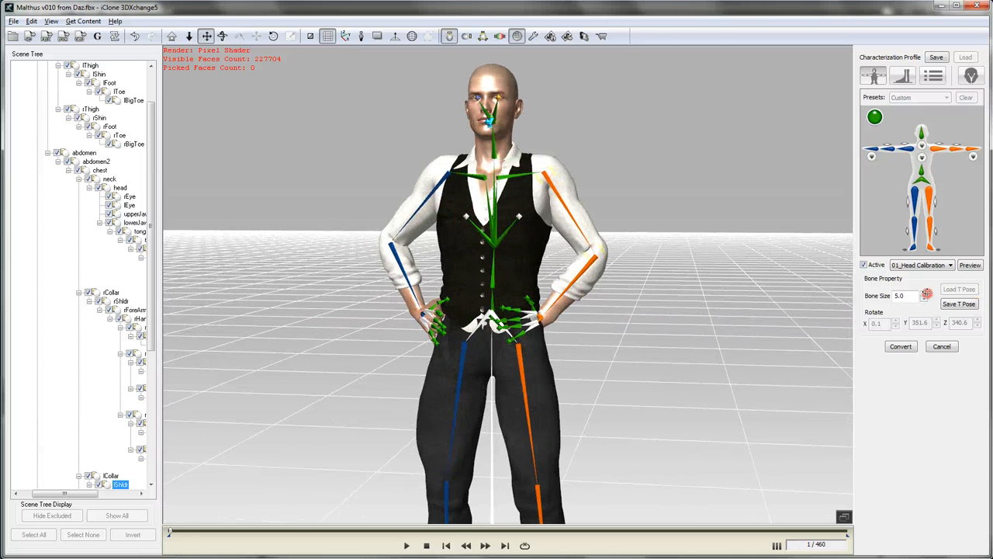
{"action": "left_click", "coordinate": [863, 266]}
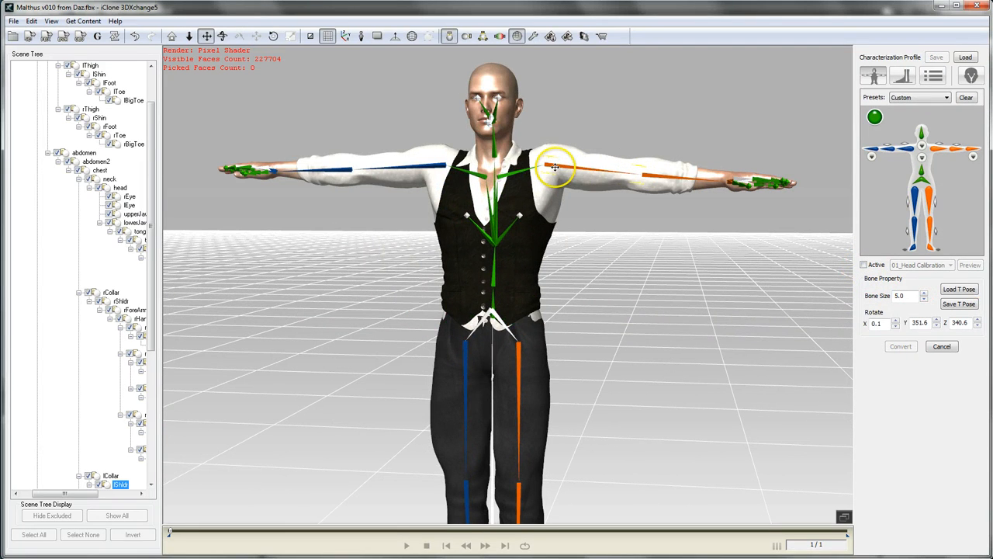
{"action": "key", "text": "e"}
{"action": "left_click_drag", "start_coordinate": [615, 159], "coordinate": [612, 149]}
Toggle Active on and off, then raise the lShldr bone slightly more to a Z rotation of about 347.7
{"action": "left_click", "coordinate": [863, 265]}
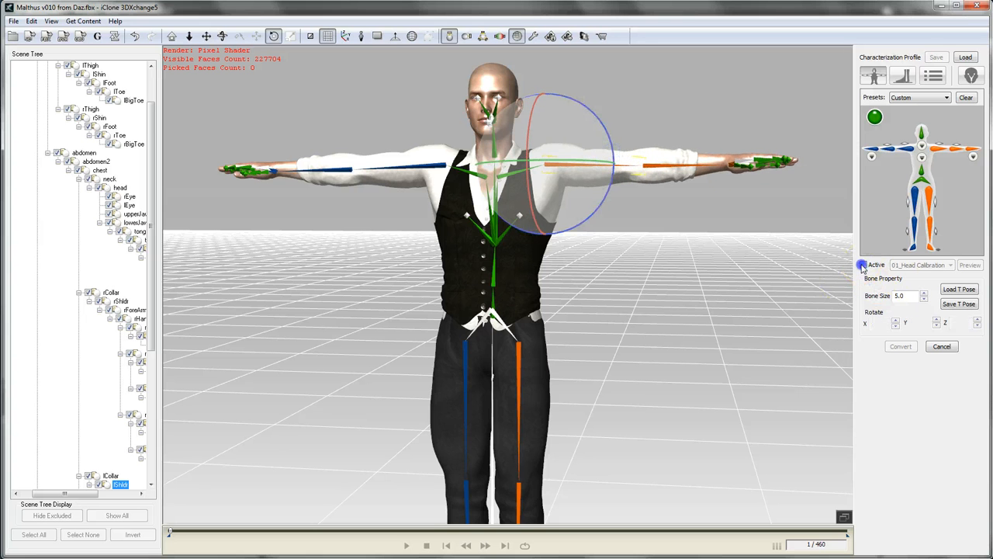
{"action": "left_click", "coordinate": [863, 265]}
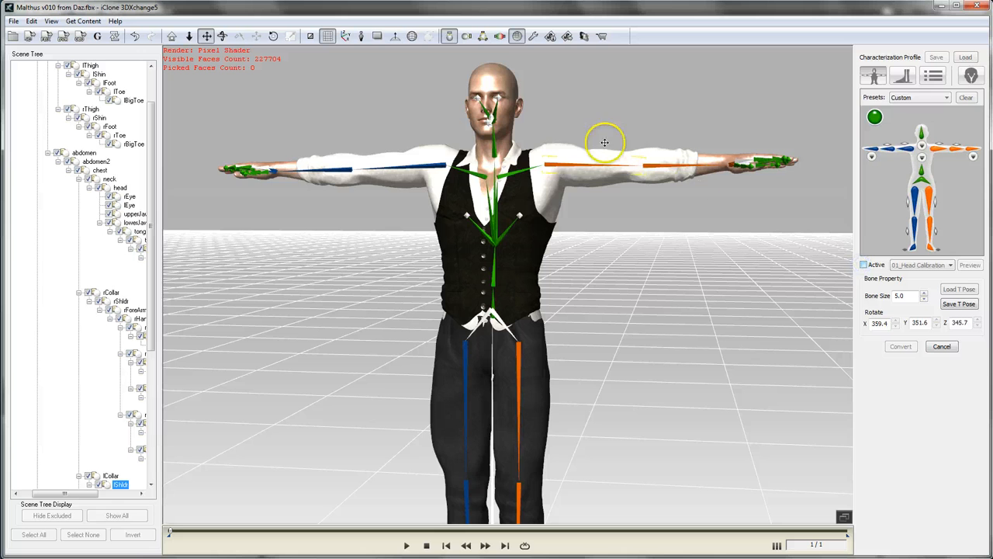
{"action": "key", "text": "e"}
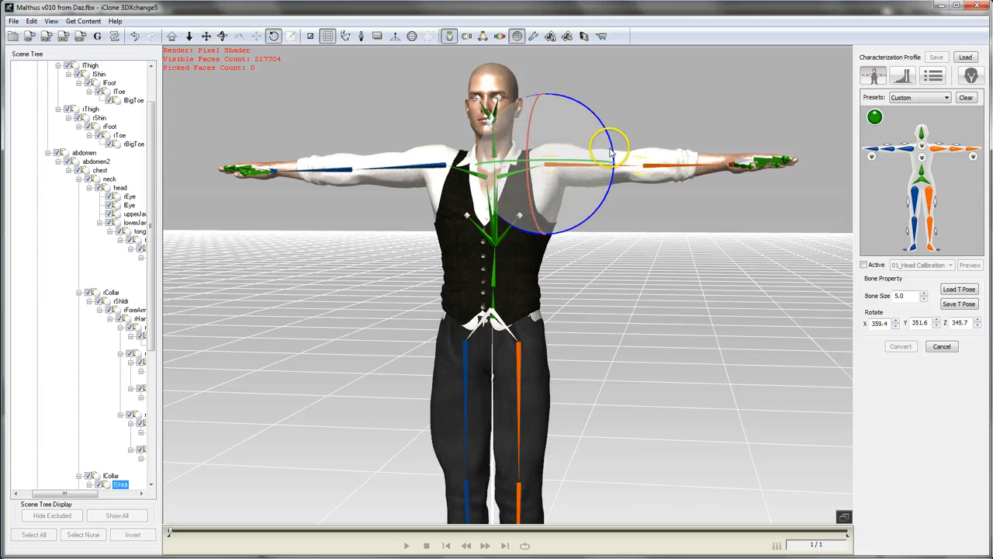
{"action": "left_click_drag", "start_coordinate": [613, 154], "coordinate": [610, 145]}
{"action": "left_click", "coordinate": [815, 265]}
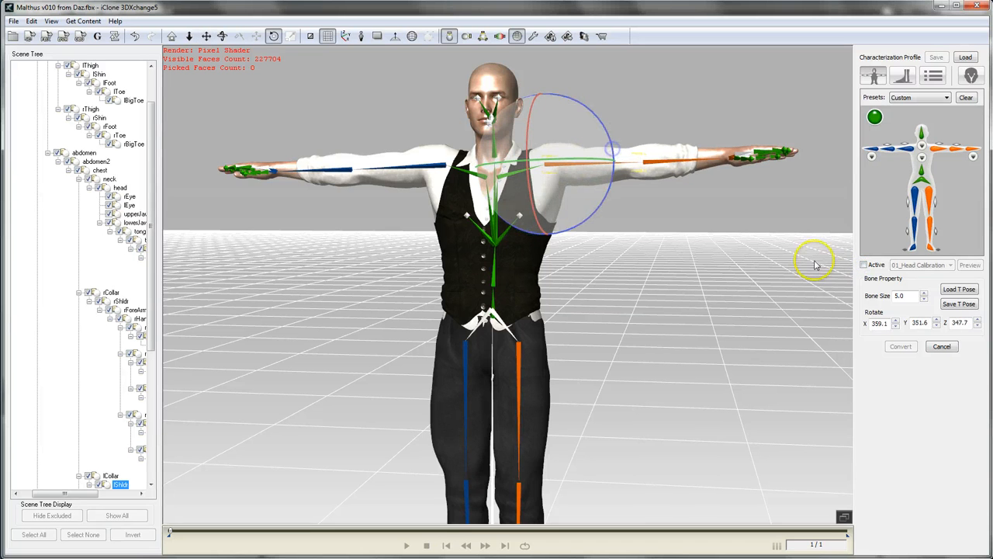
Compare both arms in the head calibration pose, then select the rShldr bone in the T-pose and rotate it forward to about 3.4 in Y
{"action": "left_click", "coordinate": [865, 266]}
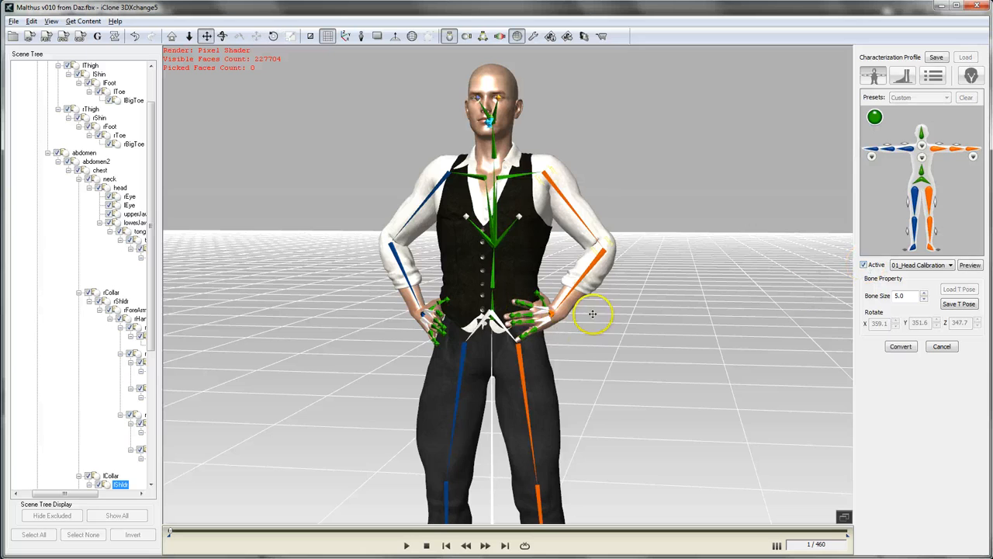
{"action": "right_click_drag", "start_coordinate": [592, 314], "coordinate": [711, 335]}
{"action": "left_click_drag", "start_coordinate": [562, 345], "coordinate": [568, 345]}
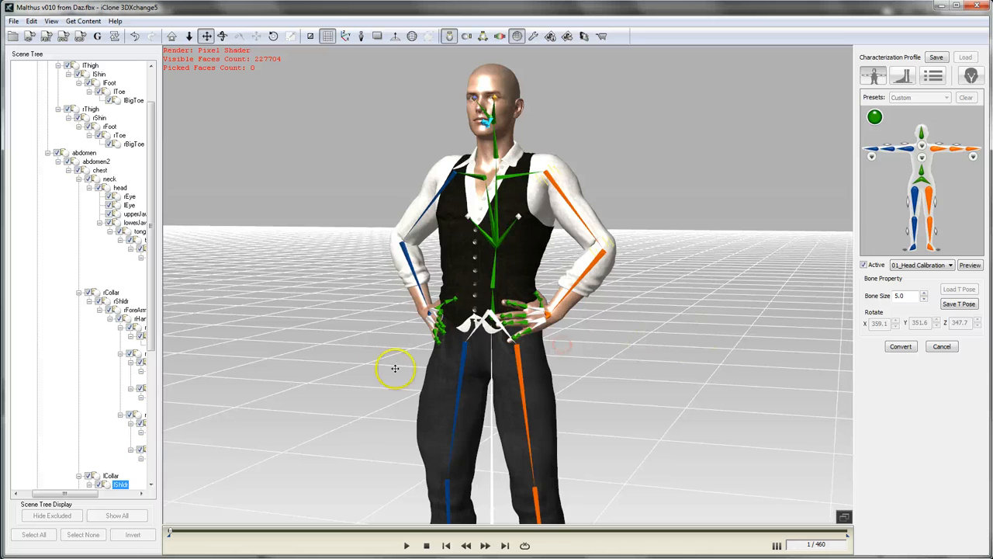
{"action": "left_click_drag", "start_coordinate": [365, 366], "coordinate": [649, 385]}
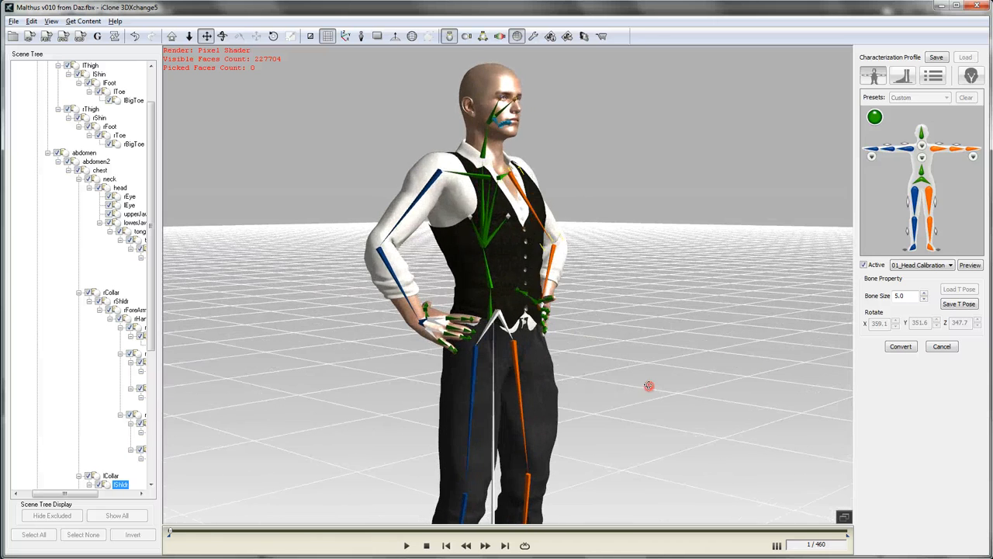
{"action": "left_click", "coordinate": [863, 265]}
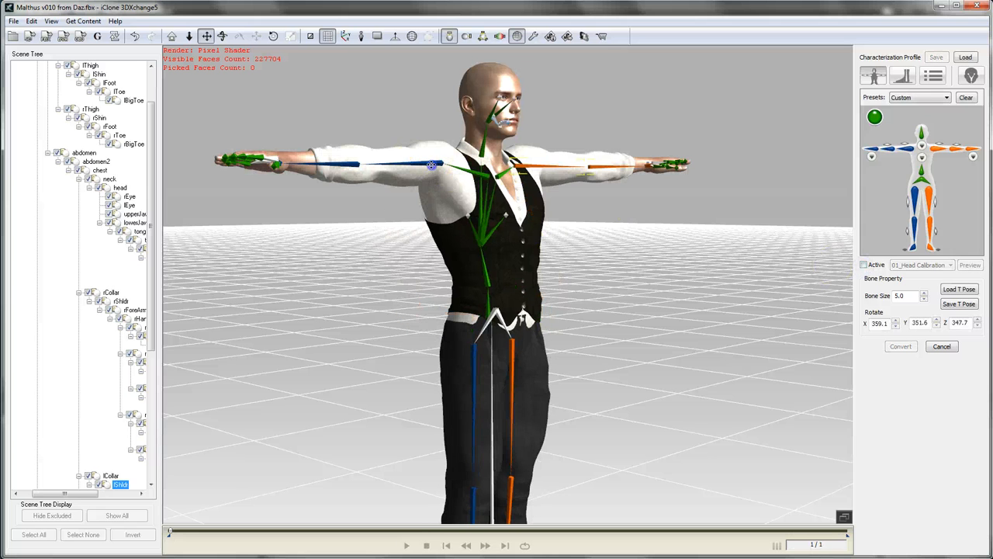
{"action": "left_click", "coordinate": [434, 162]}
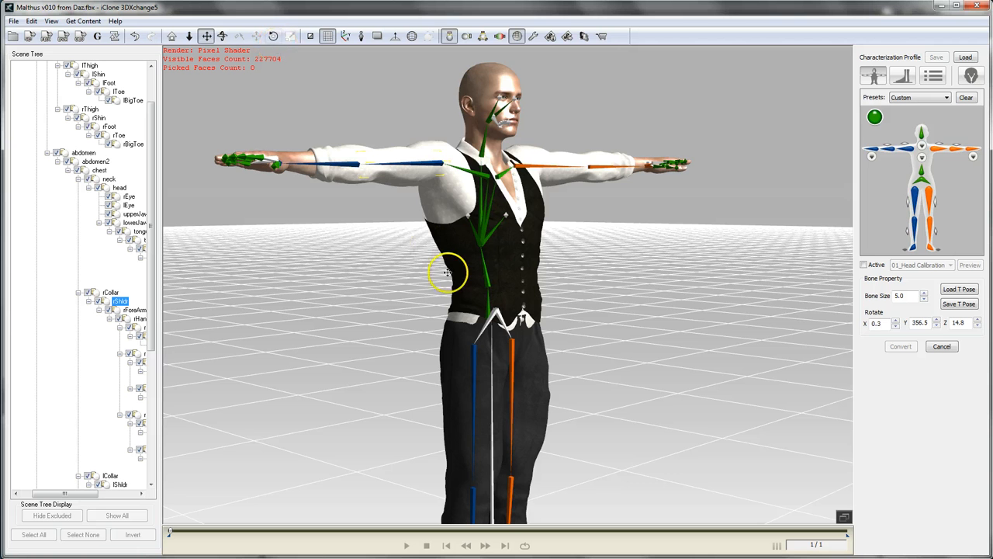
{"action": "key", "text": "e"}
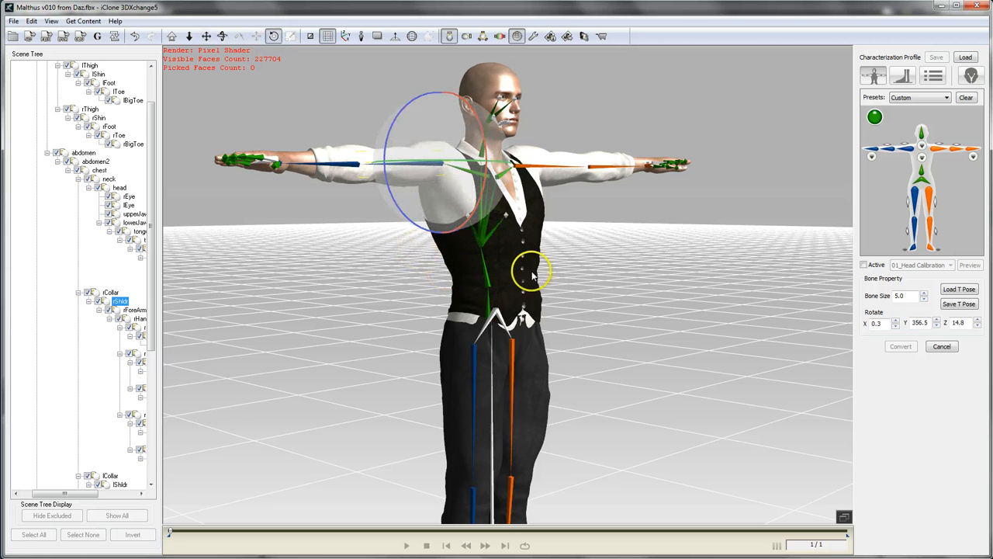
{"action": "right_click_drag", "start_coordinate": [535, 264], "coordinate": [561, 288]}
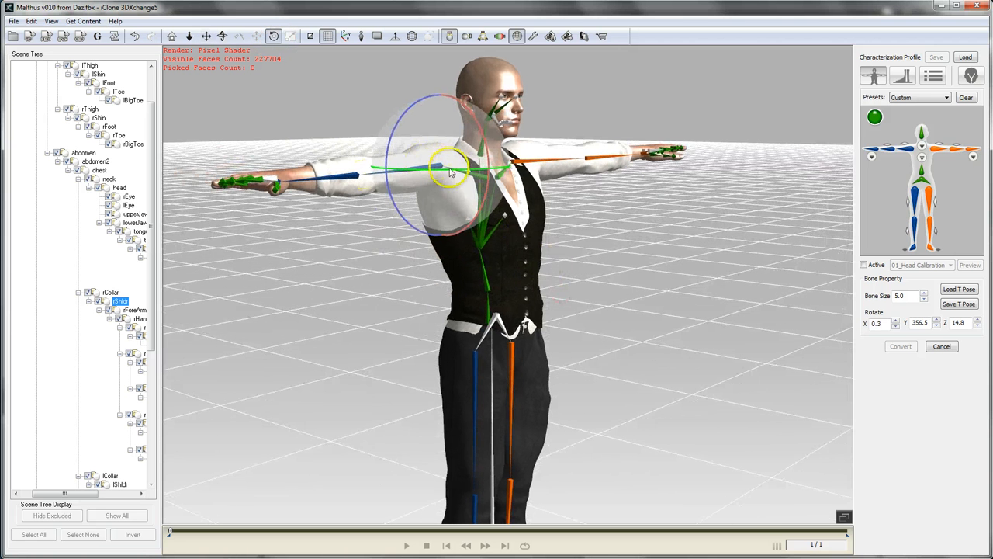
{"action": "left_click_drag", "start_coordinate": [455, 166], "coordinate": [458, 172]}
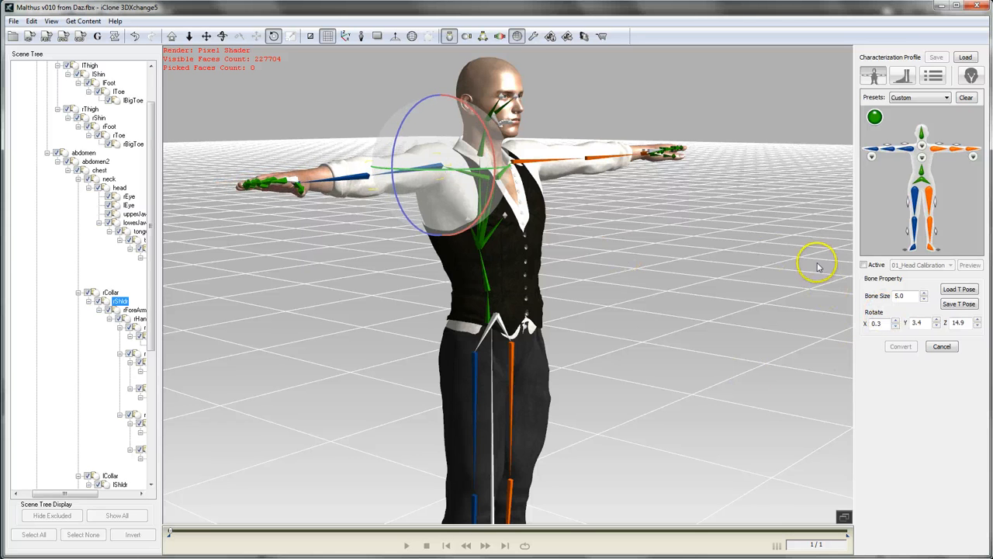
Inspect the right arm in the head calibration pose from the front and above, then rotate rShldr in the T-pose to about 5.4 in Y
{"action": "left_click", "coordinate": [864, 265]}
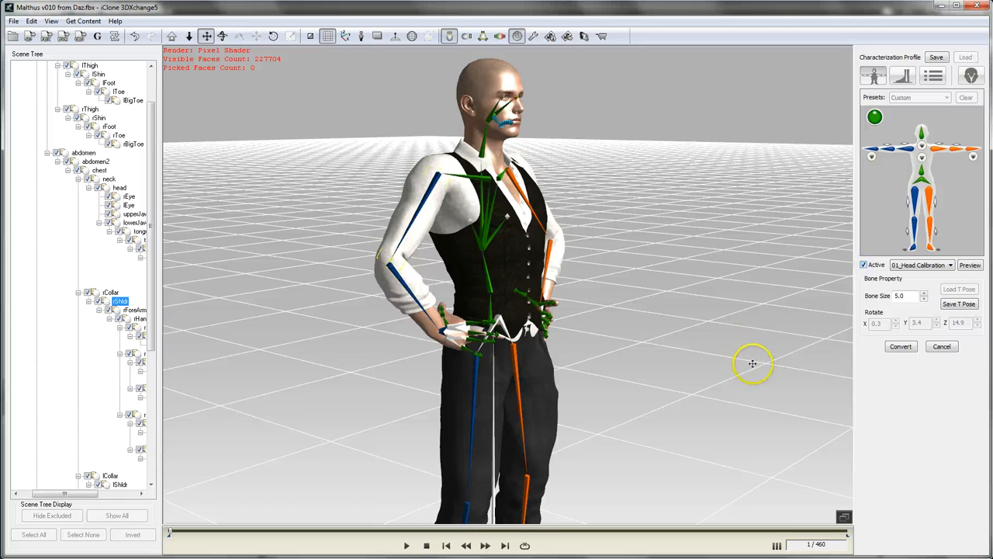
{"action": "right_click_drag", "start_coordinate": [752, 363], "coordinate": [525, 487]}
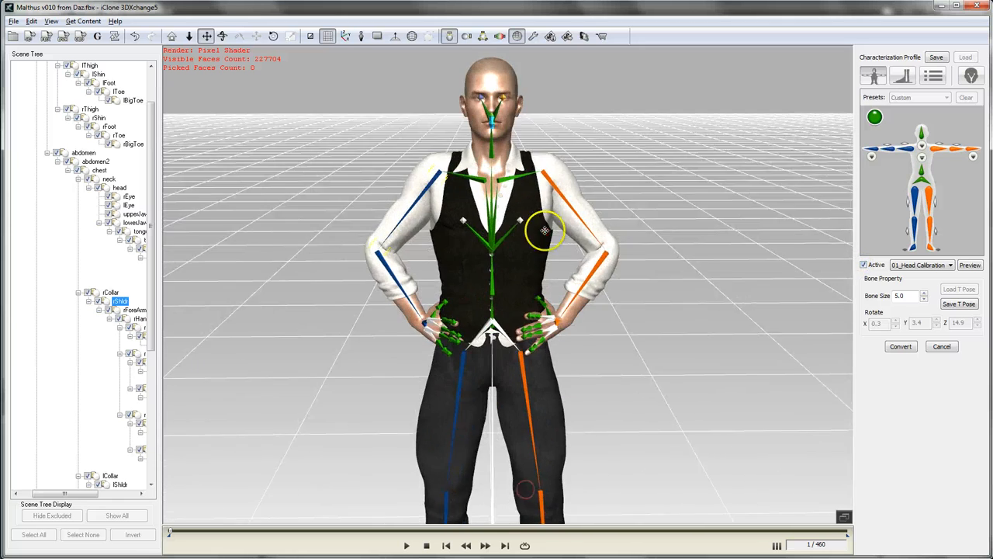
{"action": "mouse_move", "coordinate": [546, 230]}
{"action": "right_mouse_down"}
{"action": "mouse_move", "coordinate": [686, 295]}
{"action": "mouse_move", "coordinate": [726, 203]}
{"action": "right_mouse_up"}
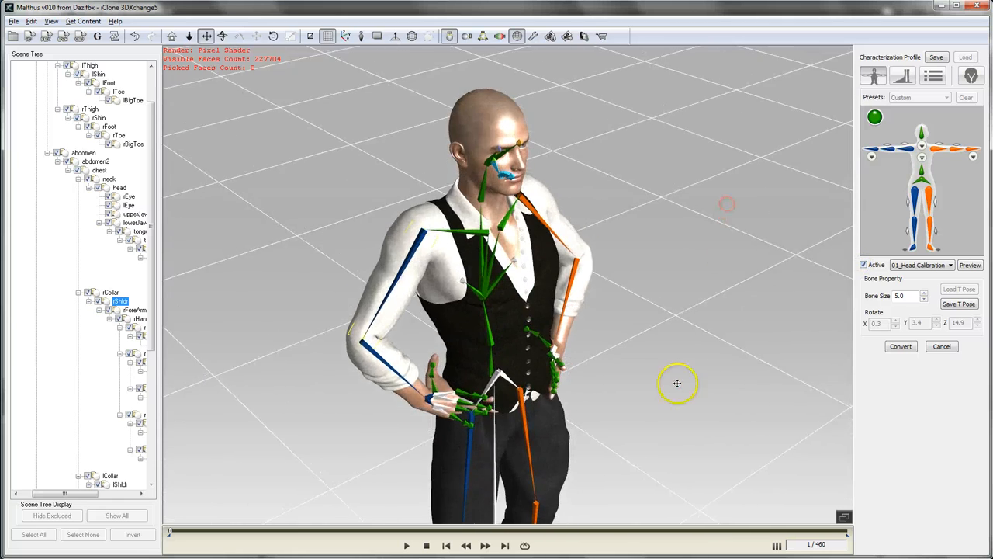
{"action": "right_click_drag", "start_coordinate": [677, 383], "coordinate": [679, 367]}
{"action": "left_click", "coordinate": [864, 264]}
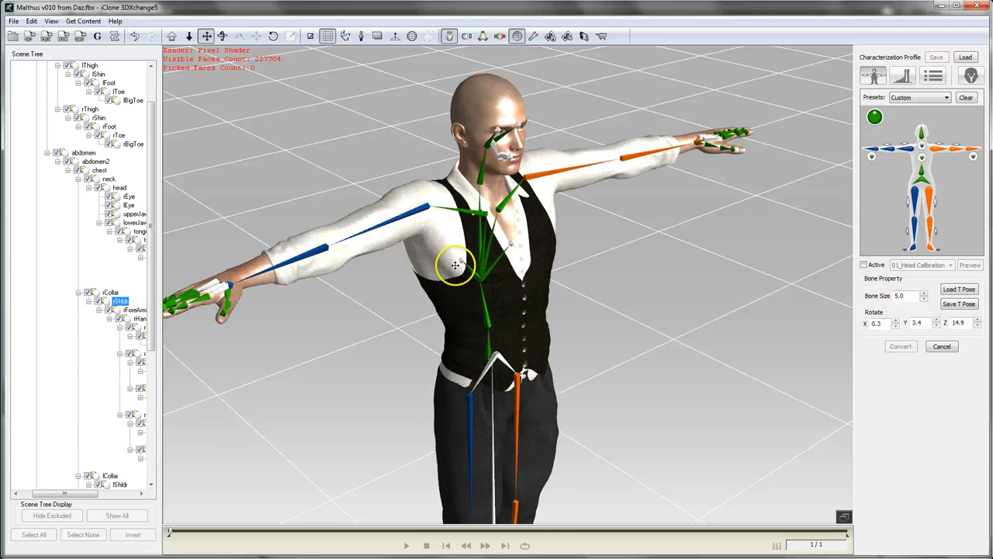
{"action": "key", "text": "e"}
{"action": "mouse_move", "coordinate": [425, 236]}
{"action": "left_mouse_down"}
{"action": "mouse_move", "coordinate": [421, 226]}
{"action": "mouse_move", "coordinate": [428, 235]}
{"action": "left_mouse_up"}
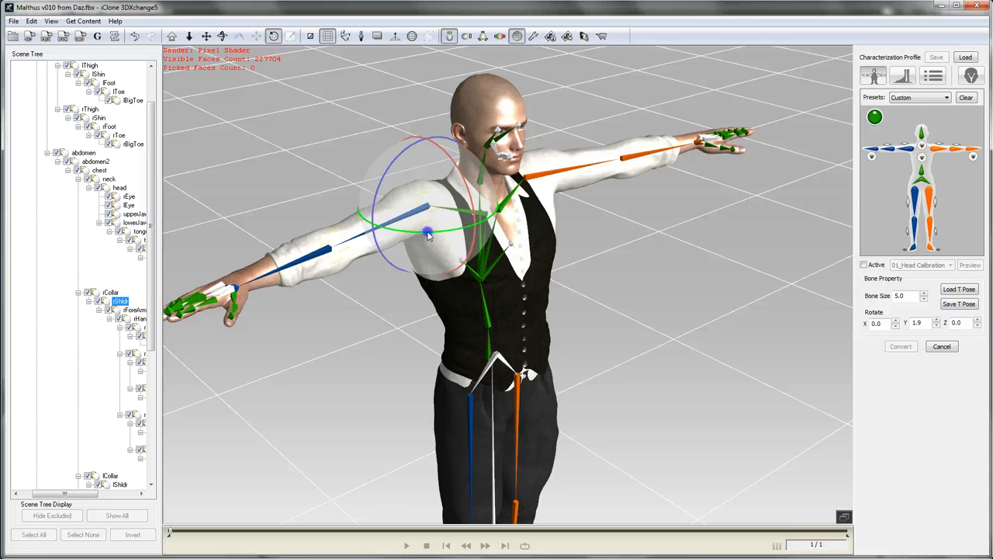
Check the right arm in the head calibration pose, then rotate rShldr in the T-pose to about 7.4 in Y
{"action": "left_click", "coordinate": [863, 265]}
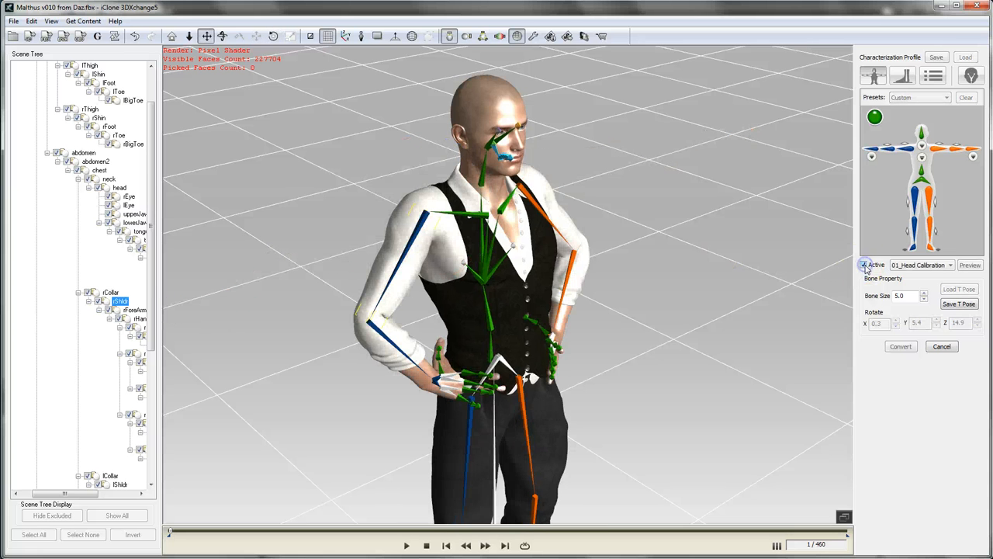
{"action": "left_click", "coordinate": [863, 264]}
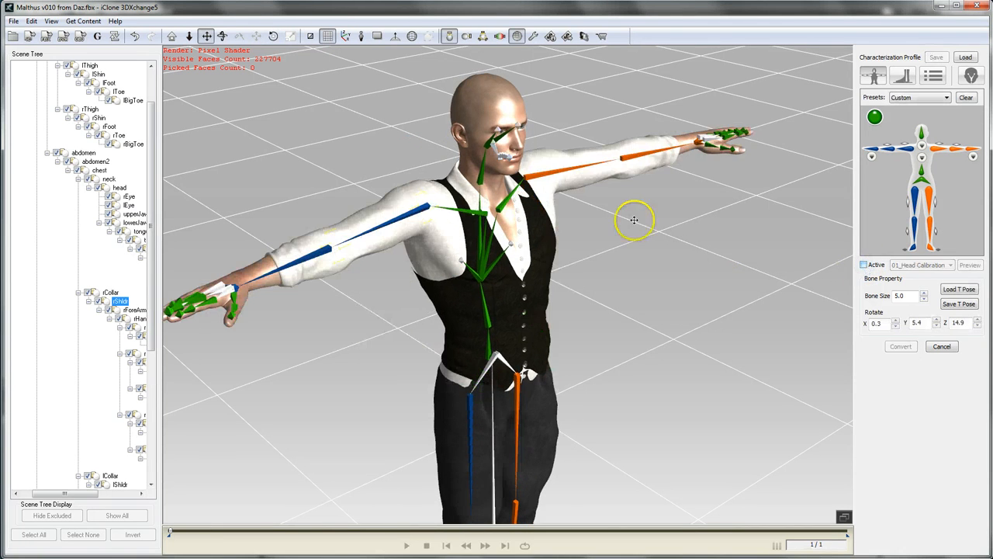
{"action": "key", "text": "e"}
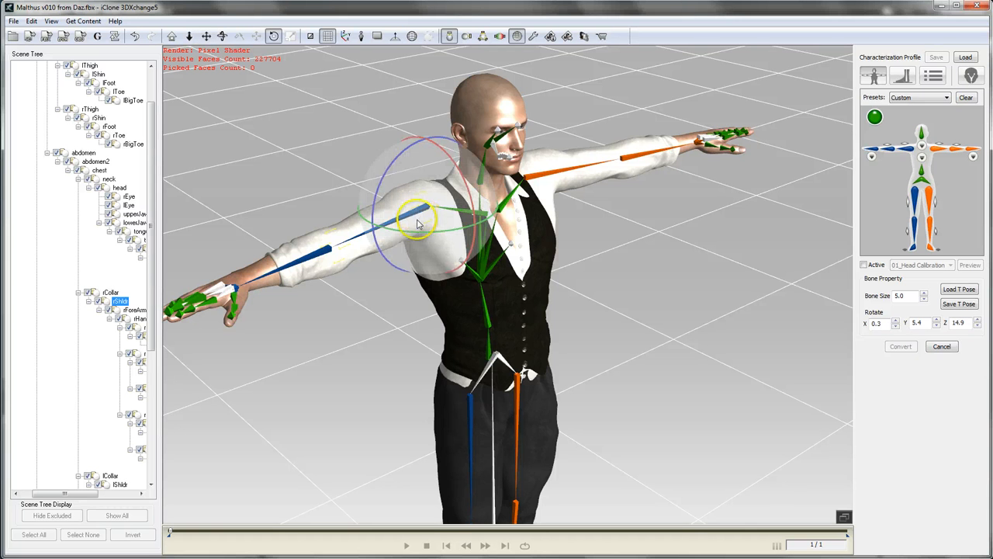
{"action": "left_click_drag", "start_coordinate": [422, 231], "coordinate": [426, 232]}
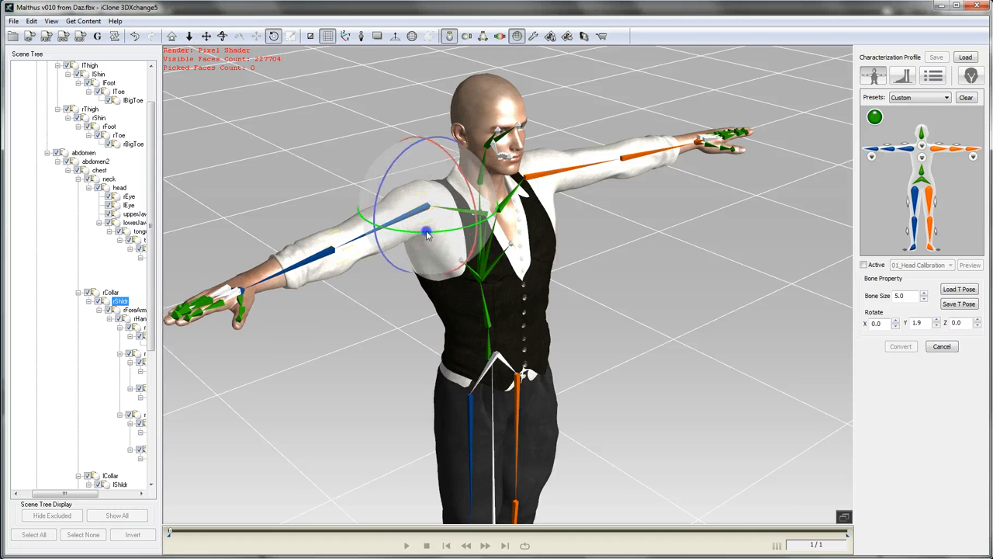
Toggle Active on and off, then raise the rShldr bone in the T-pose to a Z rotation of about 12.7
{"action": "left_click", "coordinate": [864, 265]}
{"action": "left_click", "coordinate": [864, 264]}
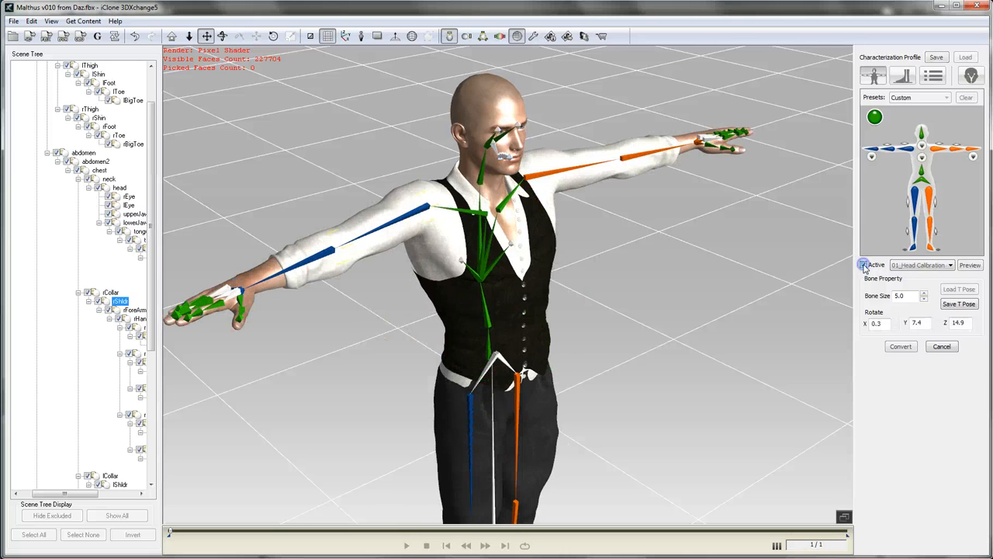
{"action": "left_click", "coordinate": [406, 225]}
{"action": "key", "text": "e"}
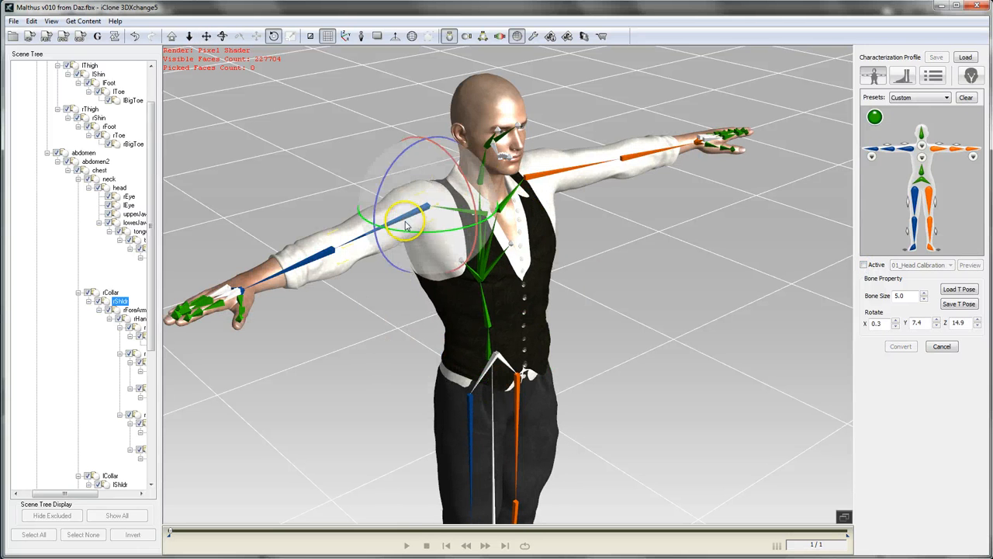
{"action": "left_click_drag", "start_coordinate": [385, 183], "coordinate": [388, 187]}
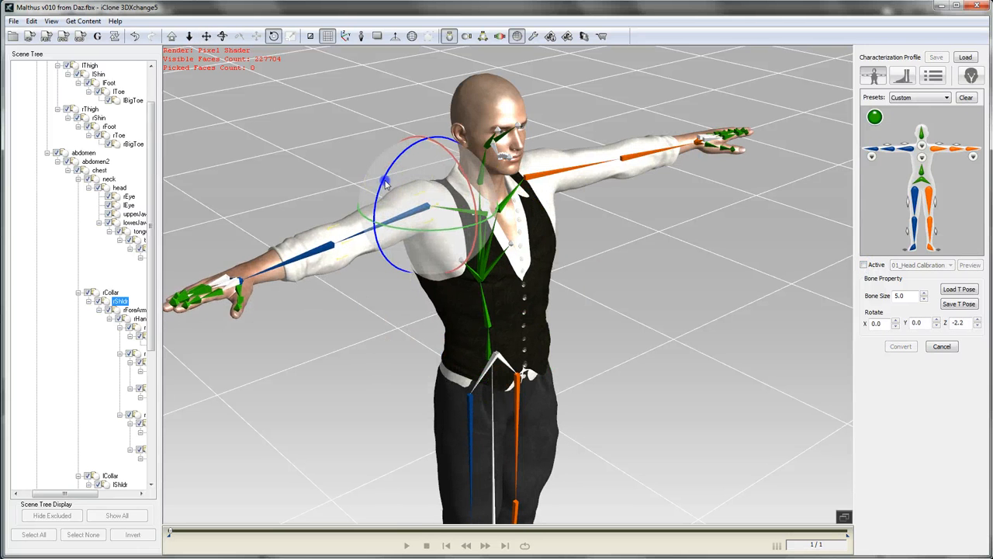
Inspect the arms and whole figure in the head calibration pose from several angles, then preview the 01_Head Calibration motion
{"action": "left_click", "coordinate": [864, 265]}
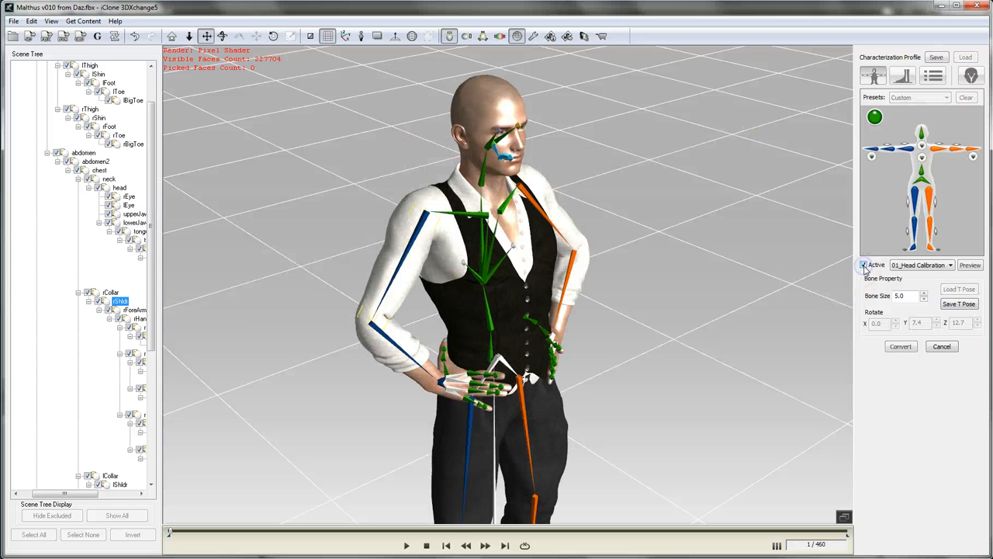
{"action": "left_click", "coordinate": [863, 264]}
{"action": "left_click", "coordinate": [863, 264]}
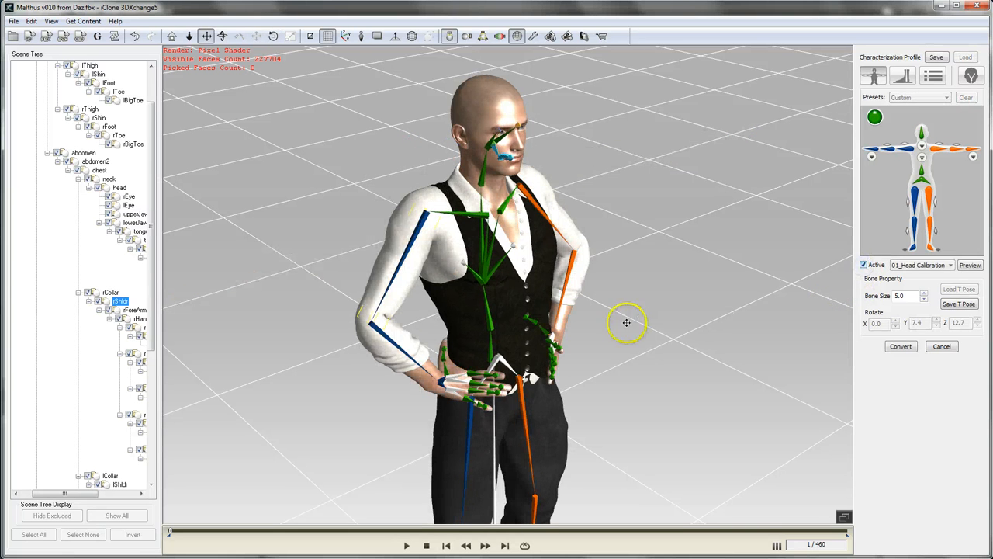
{"action": "right_click_drag", "start_coordinate": [605, 375], "coordinate": [426, 282]}
{"action": "middle_click_drag", "start_coordinate": [630, 437], "coordinate": [581, 319]}
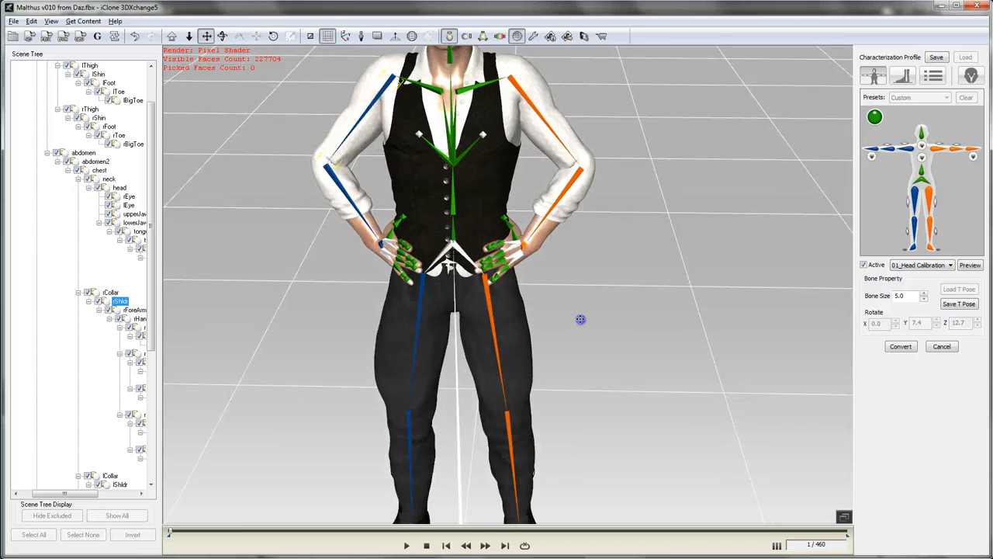
{"action": "scroll", "coordinate": [633, 383], "scroll_direction": "down", "scroll_amount": 3}
{"action": "scroll", "coordinate": [633, 388], "scroll_direction": "down", "scroll_amount": 3}
{"action": "right_click_drag", "start_coordinate": [604, 393], "coordinate": [671, 476]}
{"action": "left_click_drag", "start_coordinate": [676, 458], "coordinate": [669, 339]}
{"action": "right_click_drag", "start_coordinate": [685, 450], "coordinate": [654, 367]}
{"action": "left_click_drag", "start_coordinate": [665, 422], "coordinate": [629, 281]}
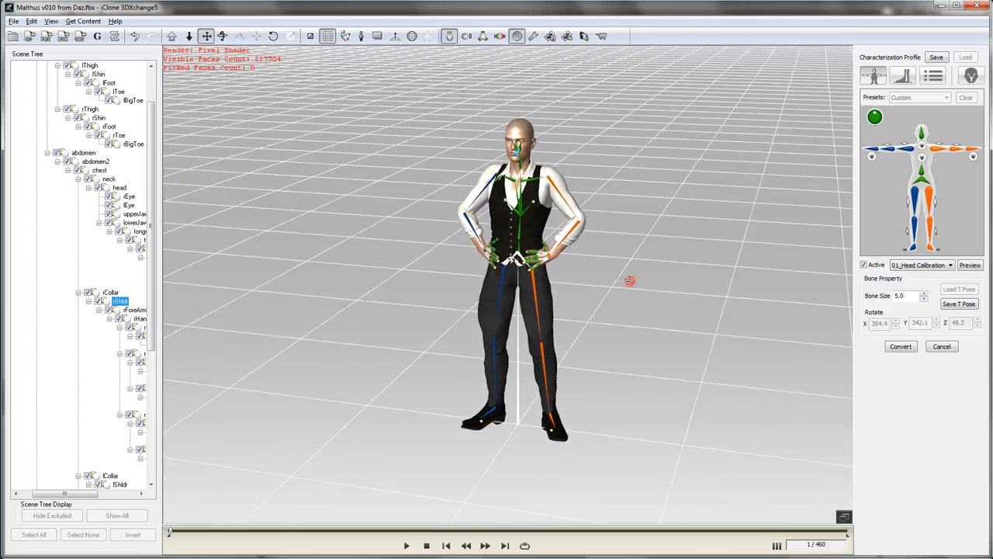
{"action": "left_click", "coordinate": [970, 264]}
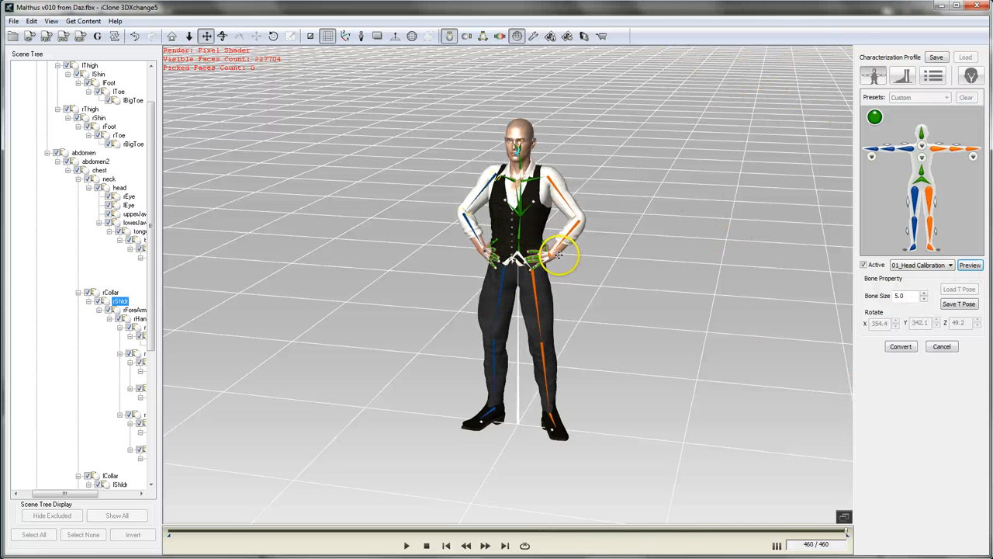
Return the character to the T-pose, set the camera projection to Orthogonal and switch to the Right camera view
{"action": "left_click", "coordinate": [864, 266]}
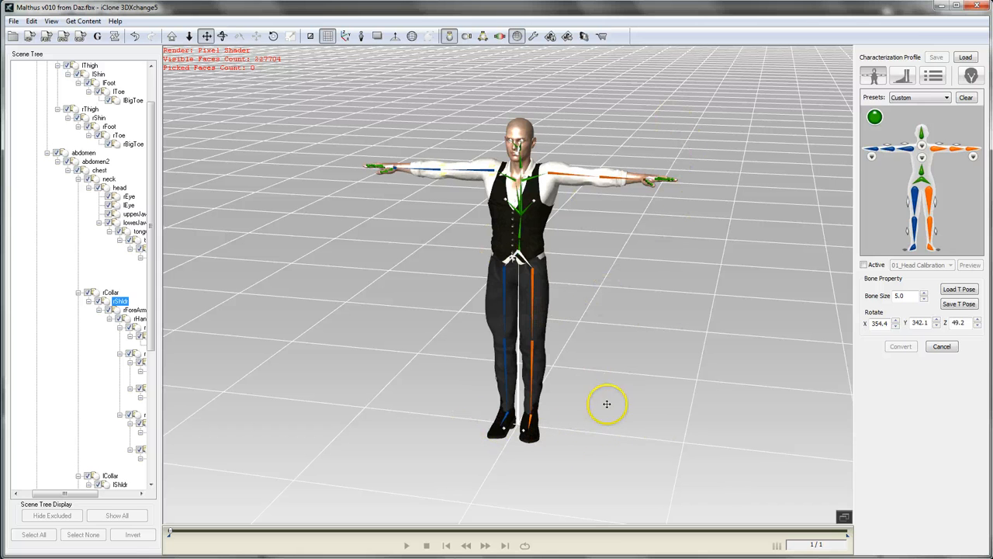
{"action": "middle_click_drag", "start_coordinate": [627, 380], "coordinate": [637, 269]}
{"action": "mouse_move", "coordinate": [676, 368]}
{"action": "right_mouse_down"}
{"action": "mouse_move", "coordinate": [426, 228]}
{"action": "mouse_move", "coordinate": [468, 264]}
{"action": "mouse_move", "coordinate": [471, 235]}
{"action": "right_mouse_up"}
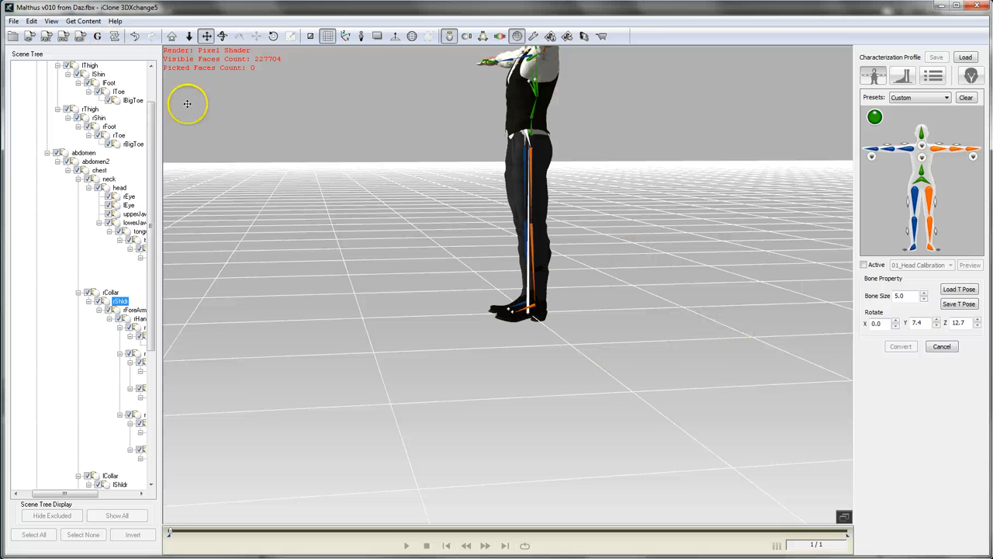
{"action": "left_click", "coordinate": [51, 21]}
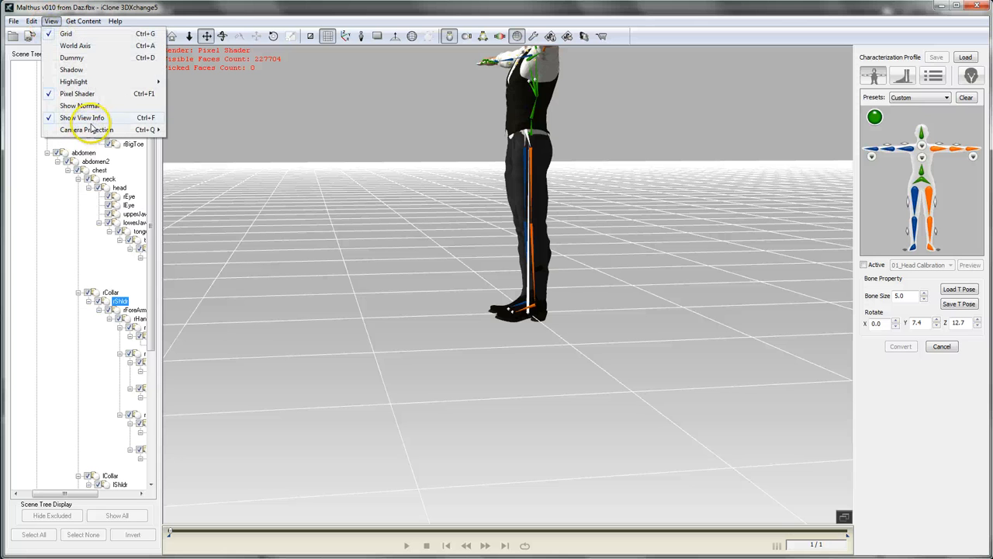
{"action": "mouse_move", "coordinate": [90, 132]}
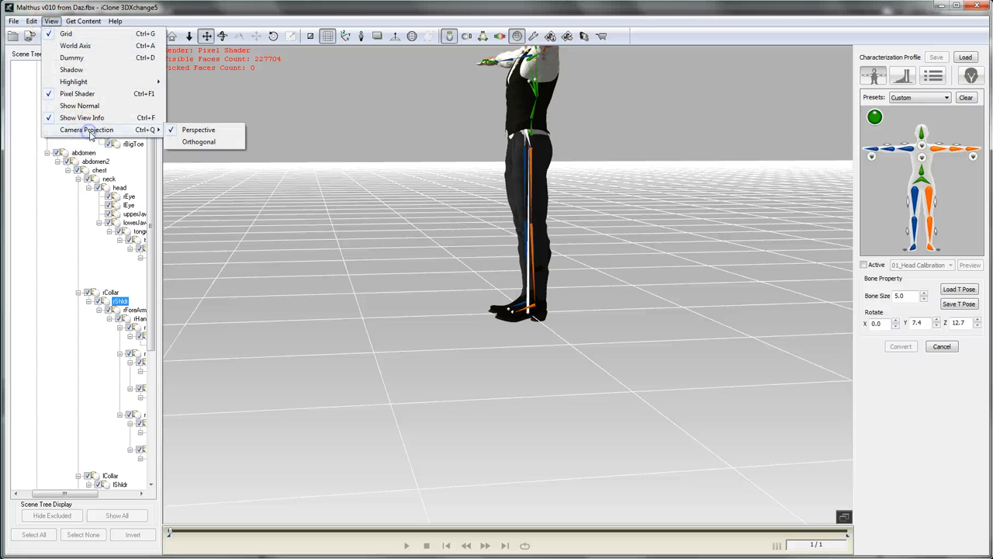
{"action": "left_click", "coordinate": [198, 141]}
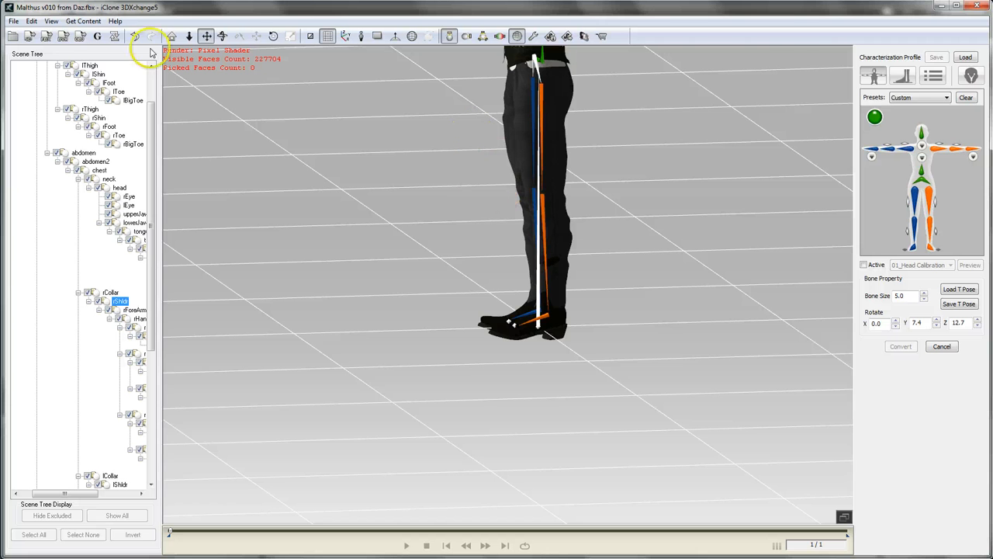
{"action": "left_click", "coordinate": [31, 21]}
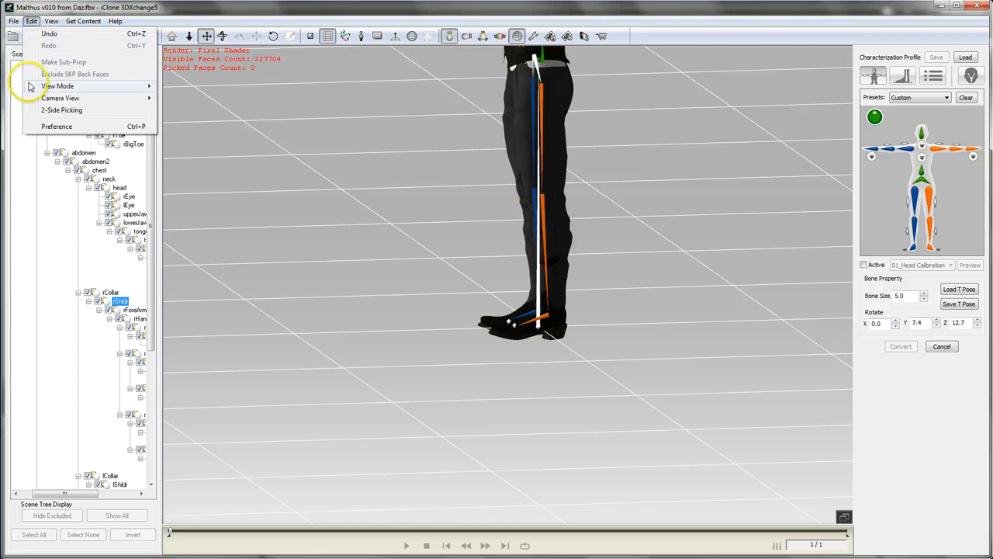
{"action": "mouse_move", "coordinate": [46, 104]}
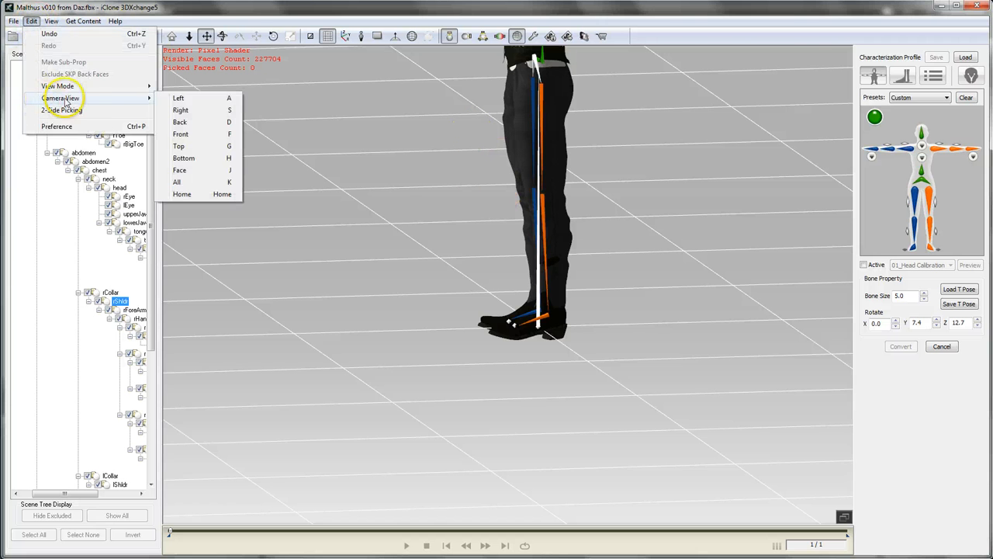
{"action": "left_click", "coordinate": [194, 110]}
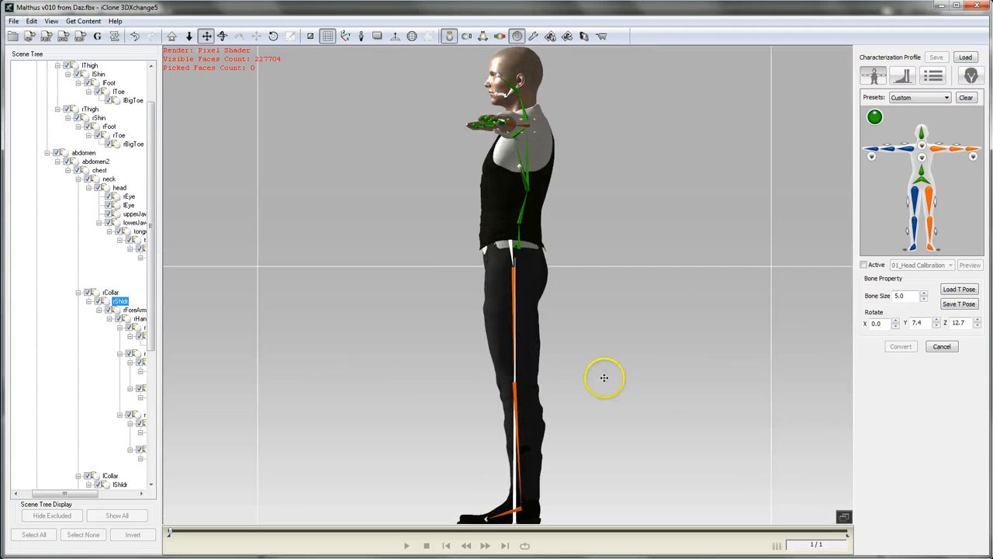
Tilt the feet down toward the ground by rotating lFoot to about 6.3 in X and rFoot to about 6.2 in X
{"action": "scroll", "coordinate": [624, 365], "scroll_direction": "down", "scroll_amount": 1}
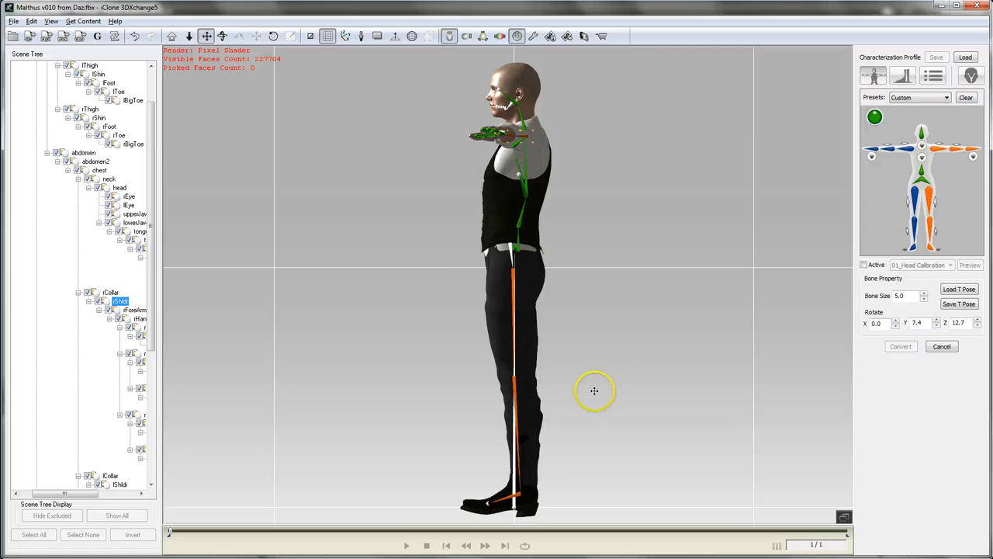
{"action": "left_click_drag", "start_coordinate": [593, 390], "coordinate": [573, 371]}
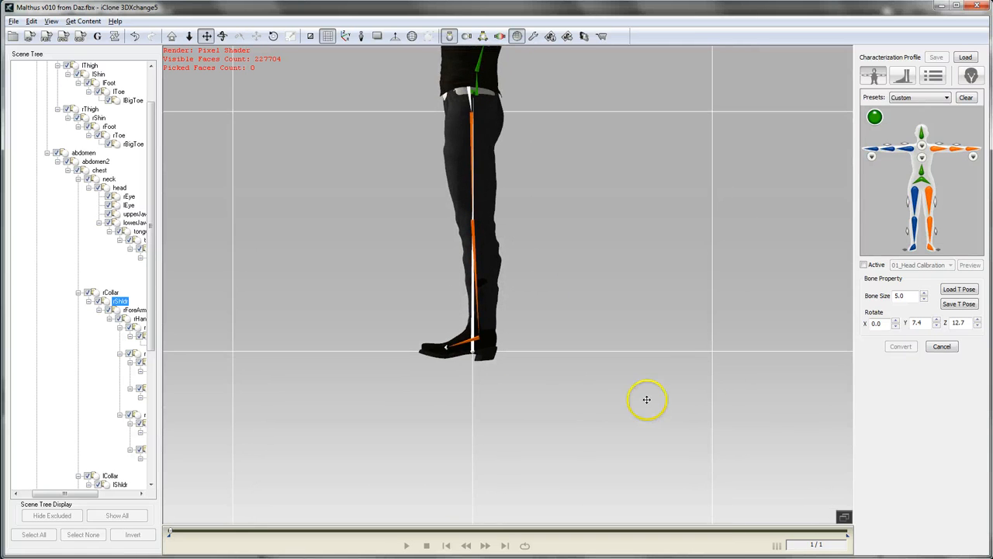
{"action": "left_click_drag", "start_coordinate": [646, 399], "coordinate": [663, 326]}
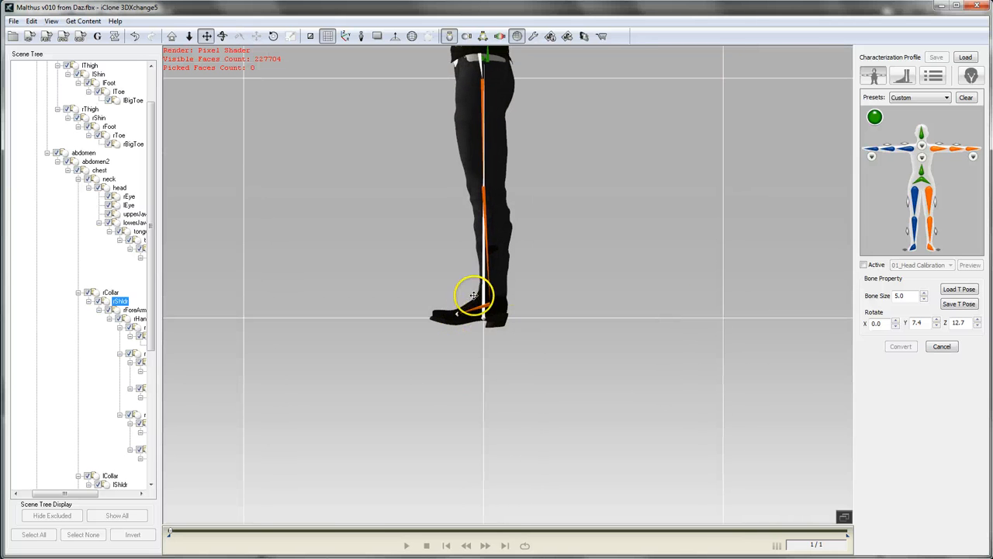
{"action": "scroll", "coordinate": [521, 334], "scroll_direction": "up", "scroll_amount": 5}
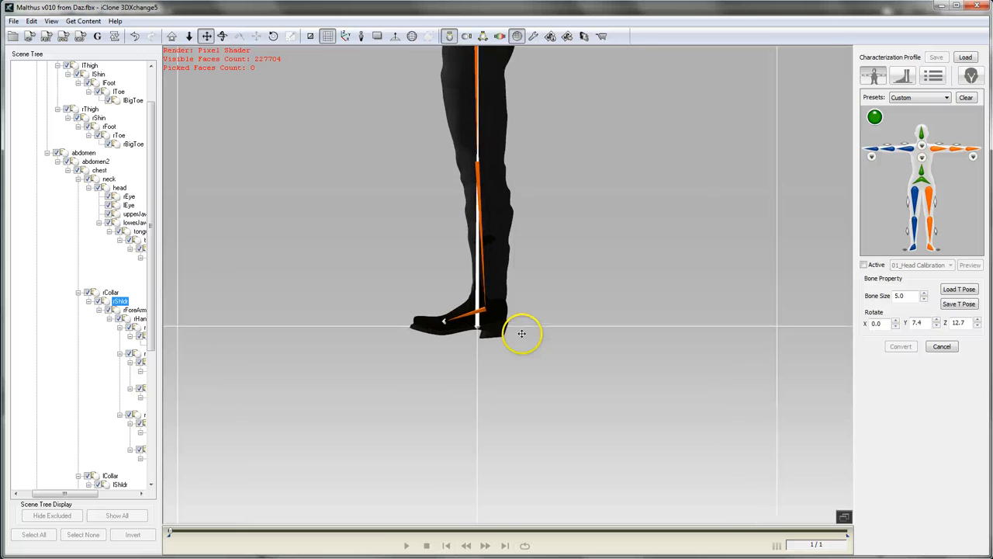
{"action": "scroll", "coordinate": [524, 354], "scroll_direction": "down", "scroll_amount": 1}
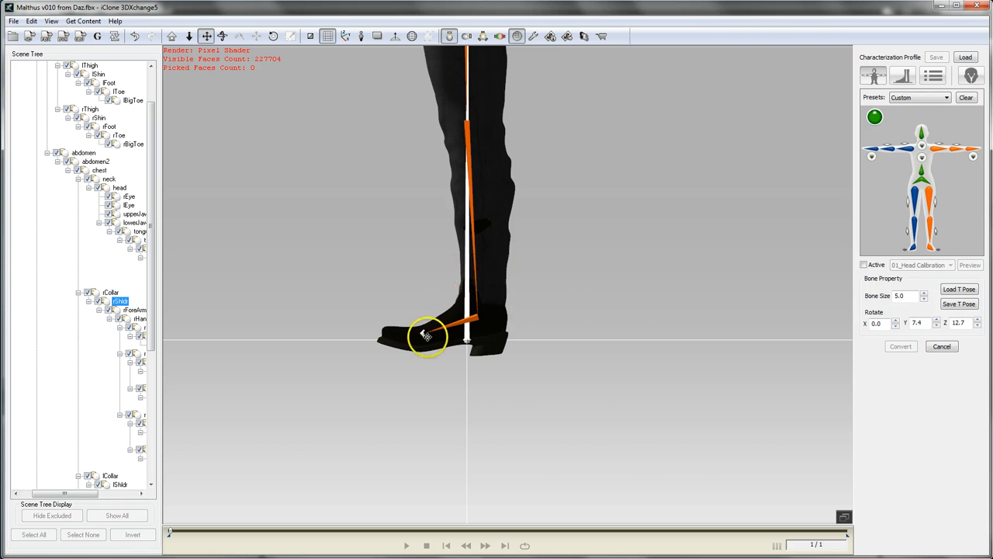
{"action": "left_click", "coordinate": [474, 317]}
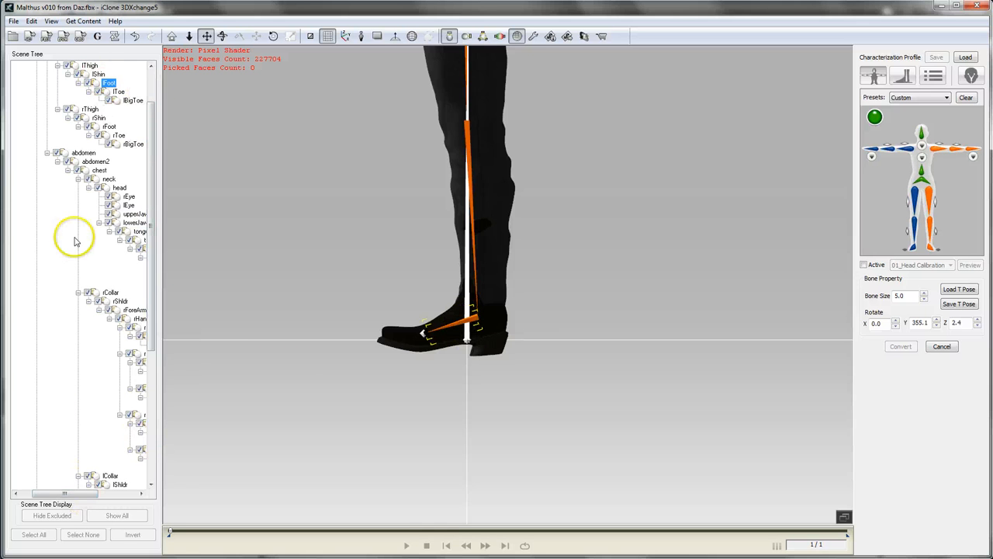
{"action": "left_click_drag", "start_coordinate": [66, 494], "coordinate": [95, 497]}
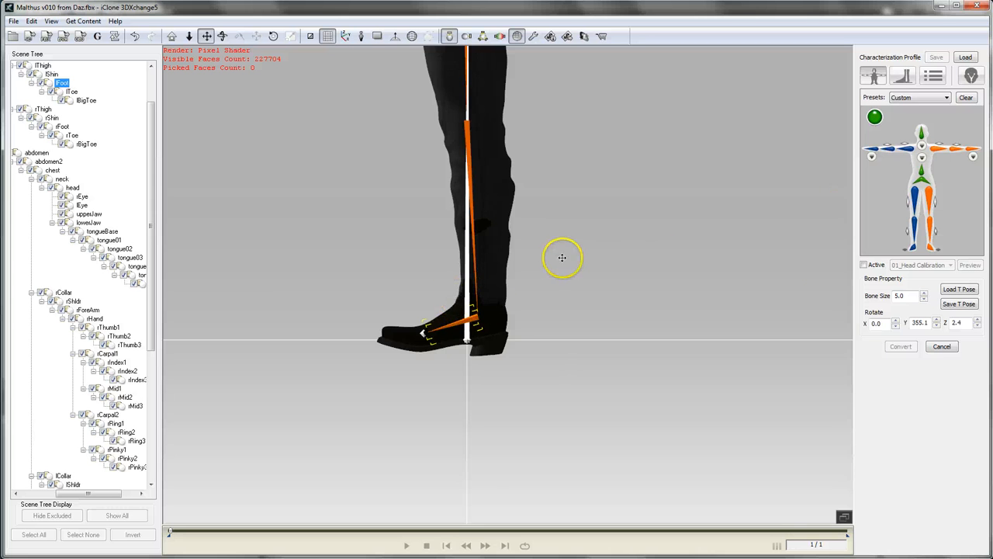
{"action": "key", "text": "e"}
{"action": "left_click_drag", "start_coordinate": [454, 274], "coordinate": [457, 284]}
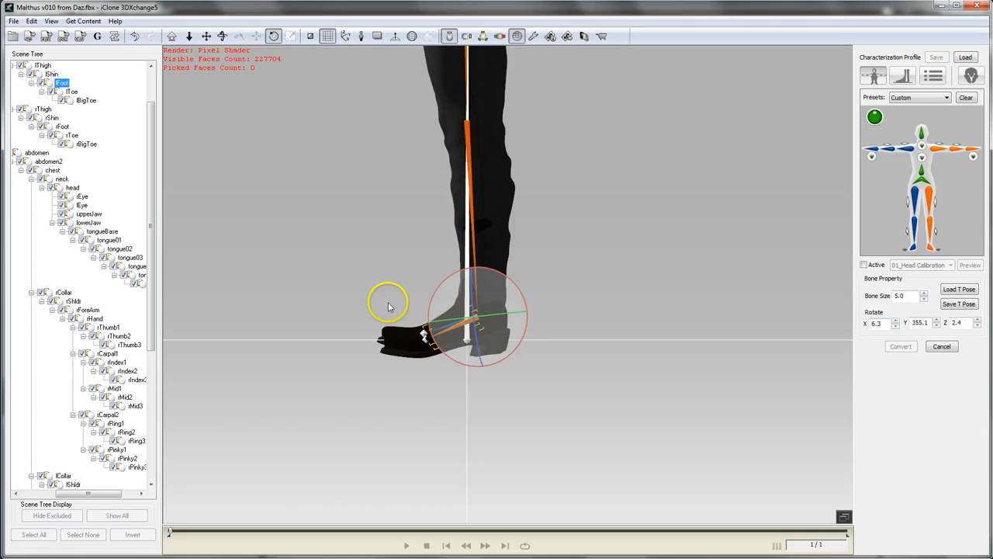
{"action": "left_click", "coordinate": [65, 128]}
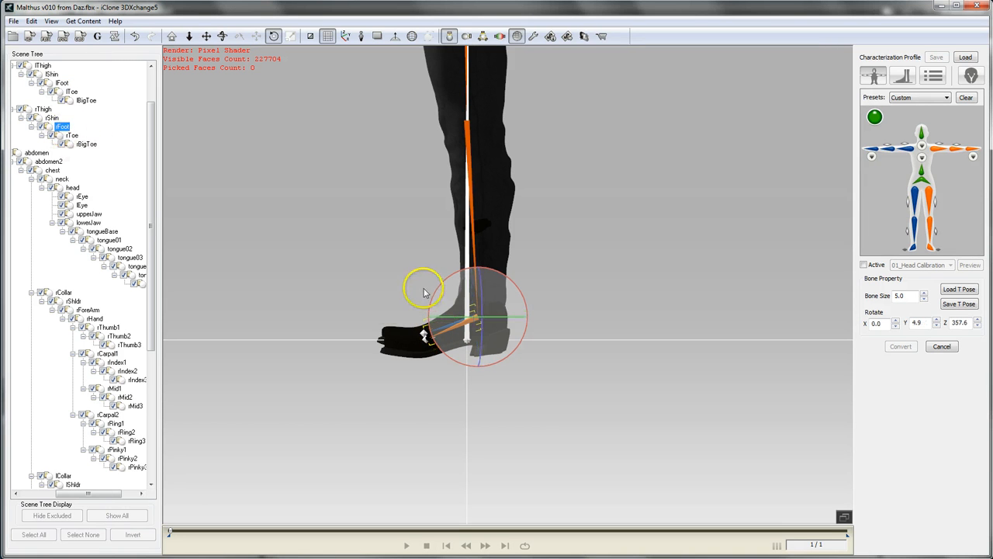
{"action": "left_click_drag", "start_coordinate": [446, 281], "coordinate": [444, 285]}
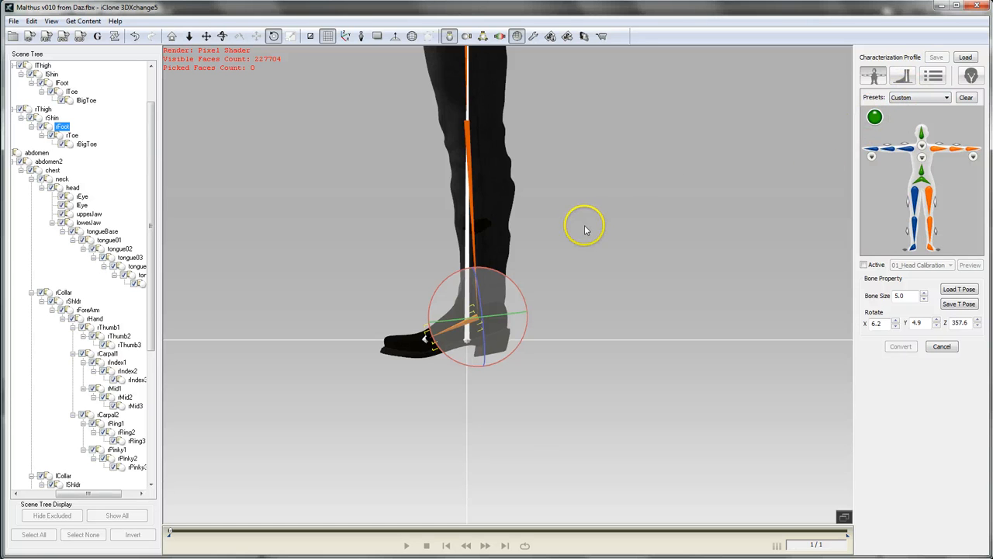
Review the floor contact and the hip and feet offset settings with Active on, then save the characterization profile and T-pose
{"action": "left_click", "coordinate": [905, 76]}
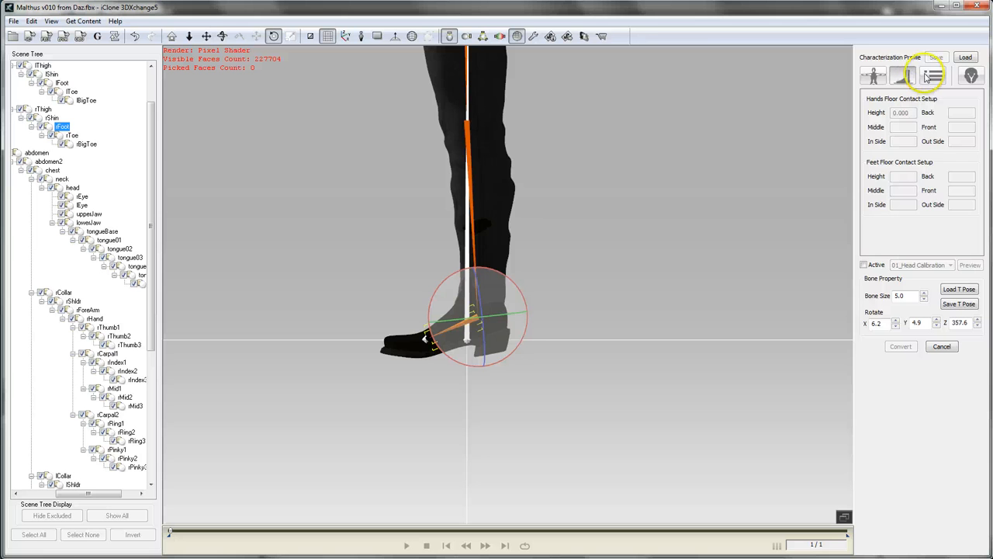
{"action": "left_click", "coordinate": [935, 77]}
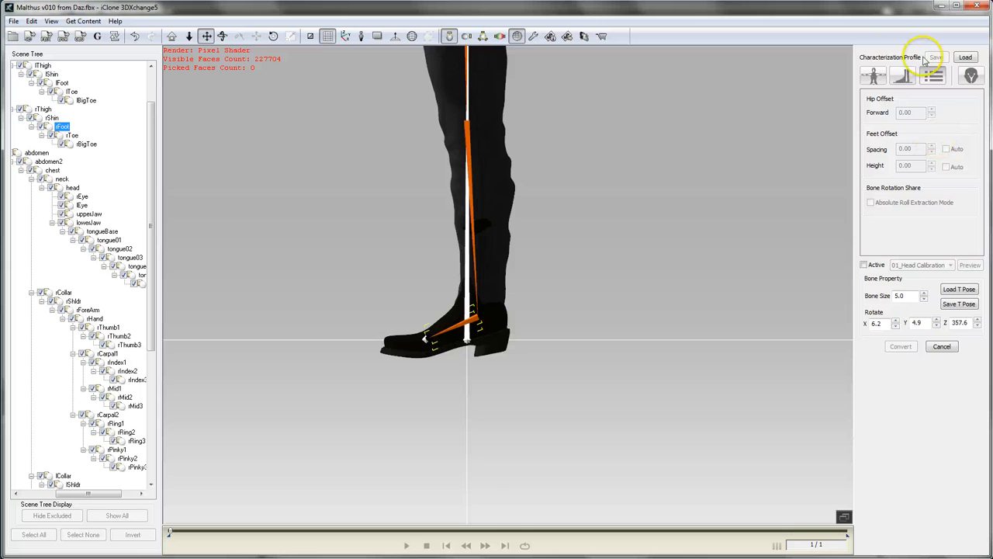
{"action": "left_click", "coordinate": [864, 264]}
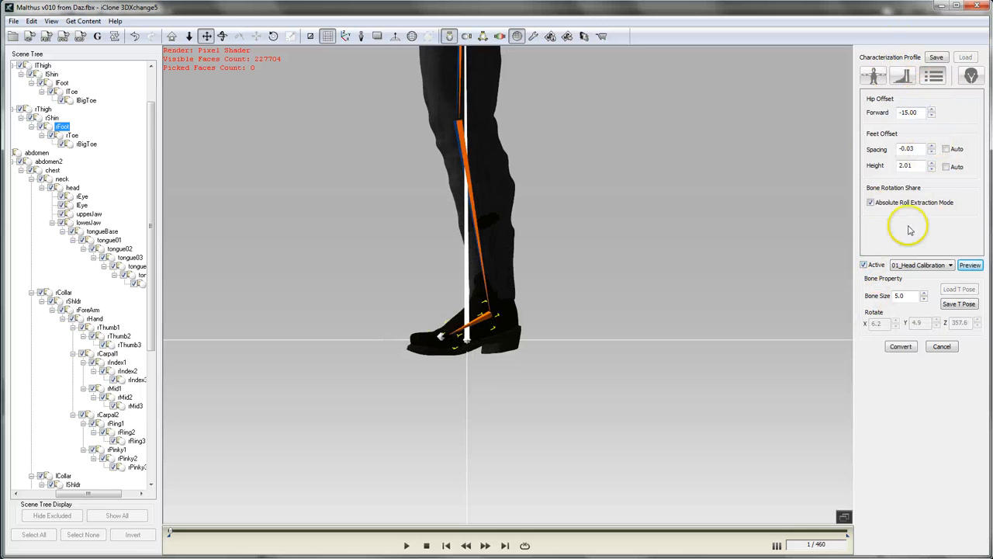
{"action": "left_click", "coordinate": [937, 57]}
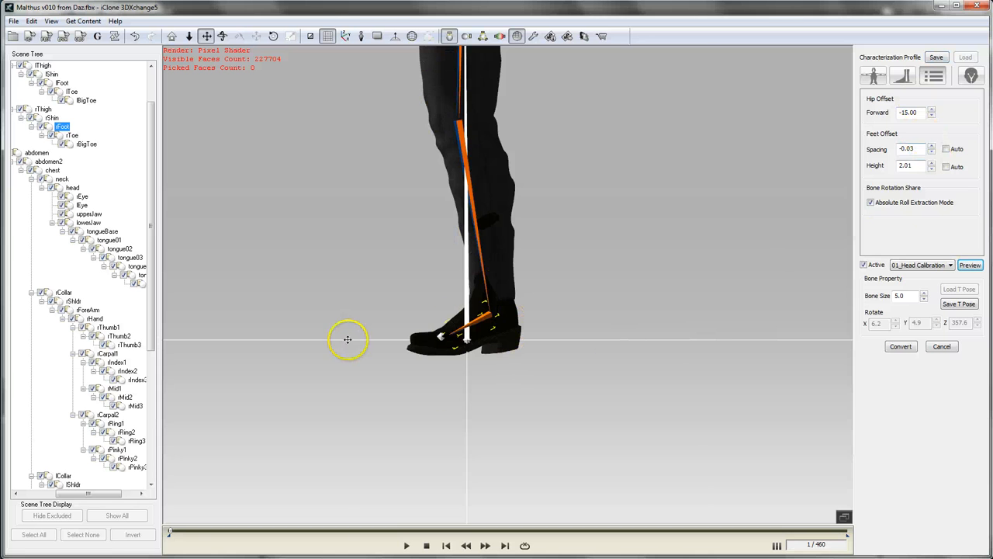
{"action": "left_click", "coordinate": [953, 303]}
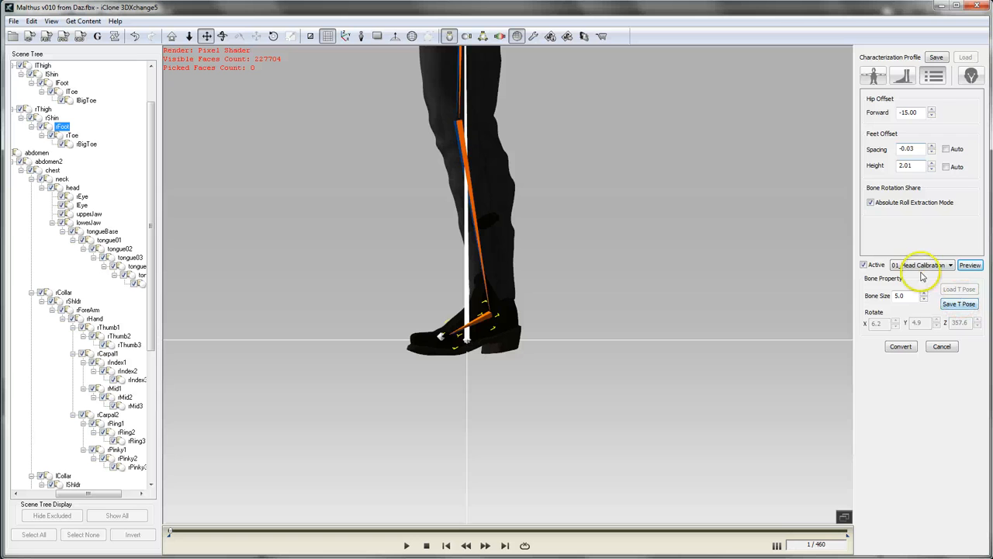
Set the preview motion to 00_Tpose, raise the Feet Offset Height to 5.58 and preview the pose
{"action": "left_click", "coordinate": [904, 266]}
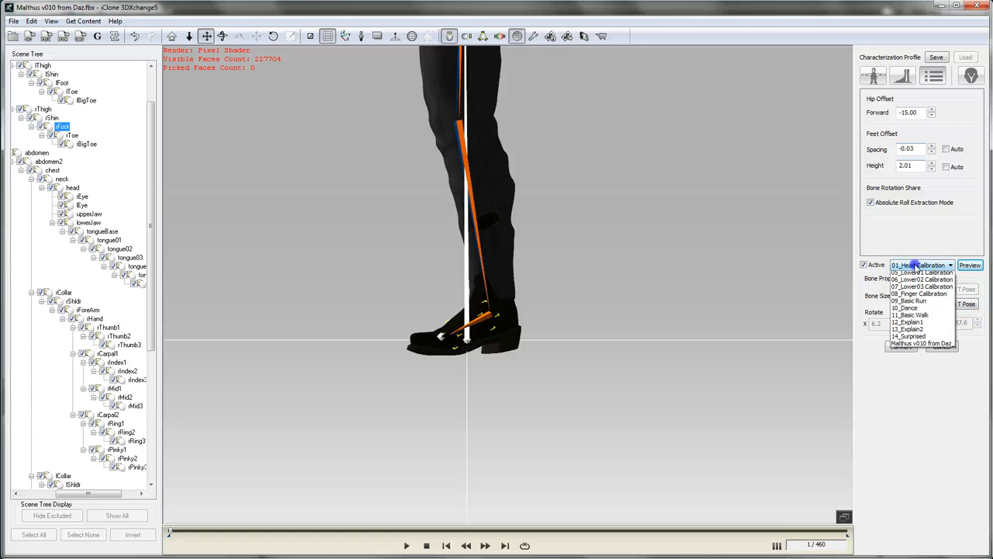
{"action": "left_click", "coordinate": [914, 276]}
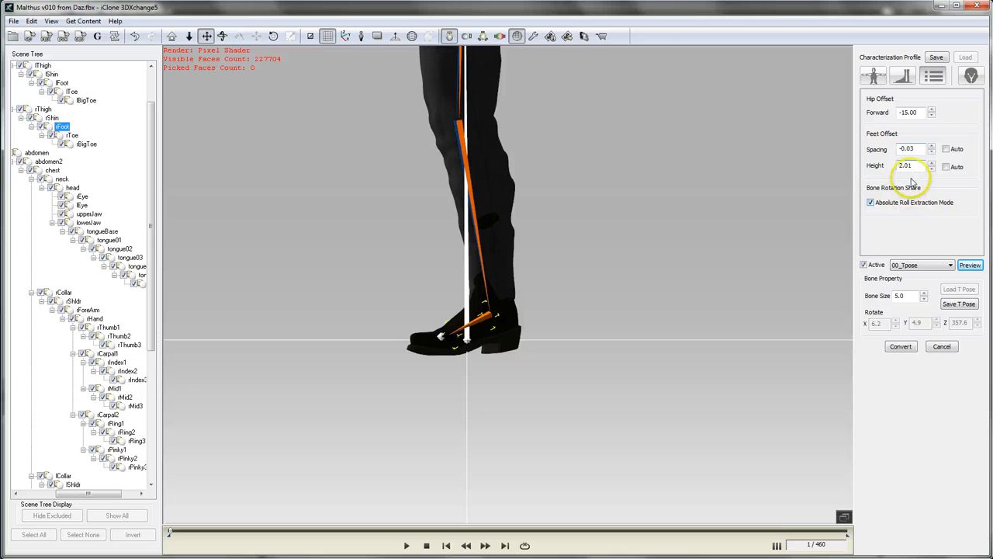
{"action": "left_click_drag", "start_coordinate": [932, 165], "coordinate": [916, 20]}
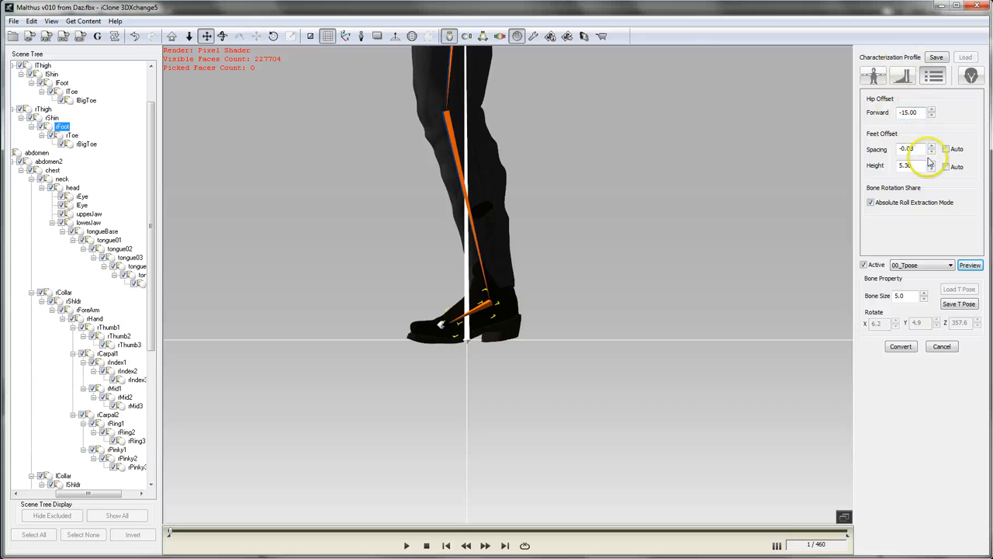
{"action": "left_click_drag", "start_coordinate": [931, 165], "coordinate": [917, 143]}
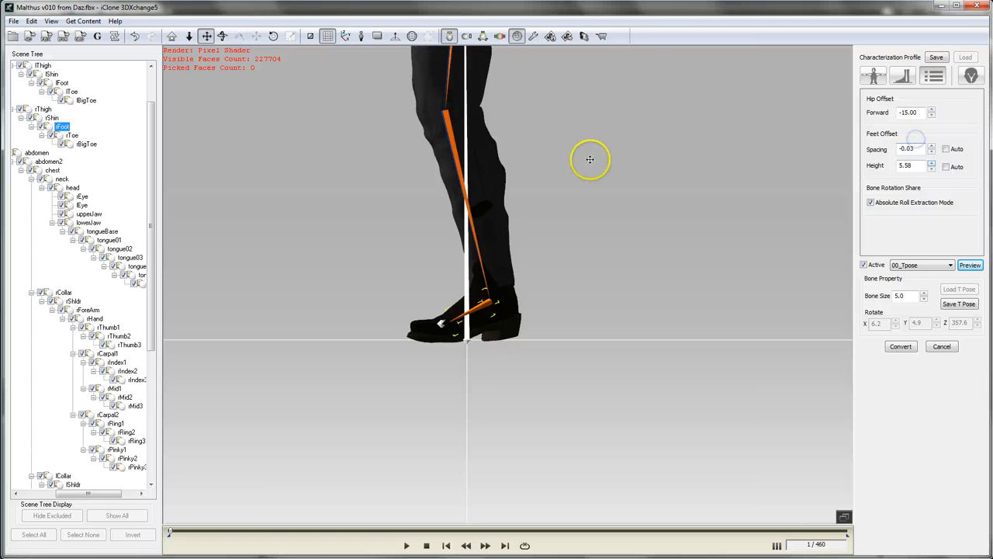
{"action": "scroll", "coordinate": [591, 159], "scroll_direction": "down", "scroll_amount": 5}
{"action": "left_click_drag", "start_coordinate": [713, 133], "coordinate": [692, 271]}
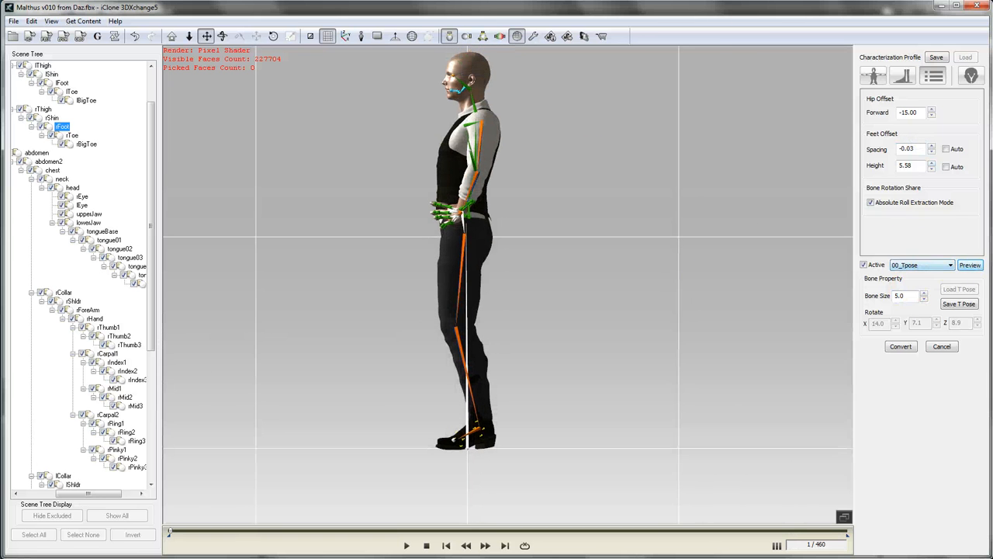
{"action": "left_click", "coordinate": [969, 265]}
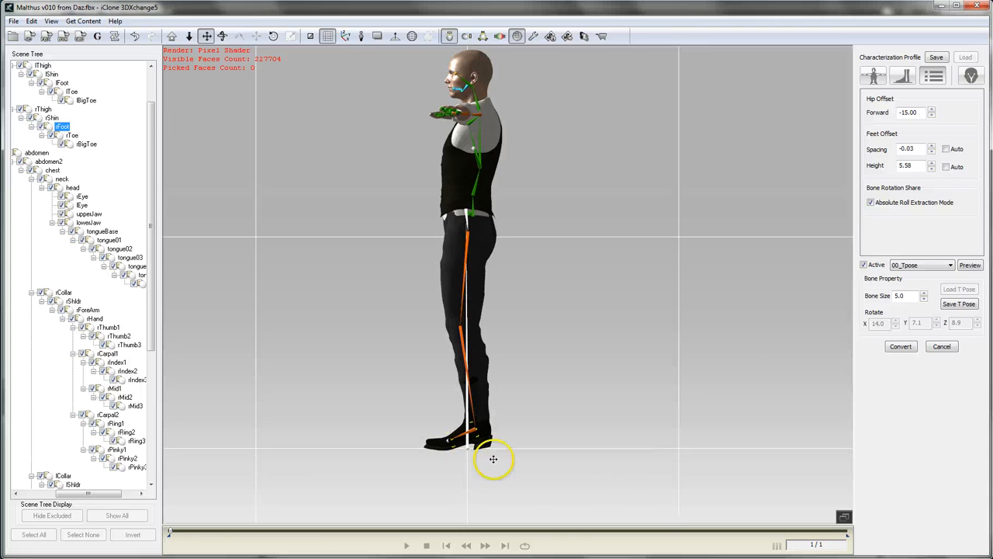
Check the shoes against the ground line from the side, then set the camera projection to Perspective and show the whole figure from the front
{"action": "scroll", "coordinate": [589, 439], "scroll_direction": "up", "scroll_amount": 1}
{"action": "scroll", "coordinate": [588, 439], "scroll_direction": "down", "scroll_amount": 1}
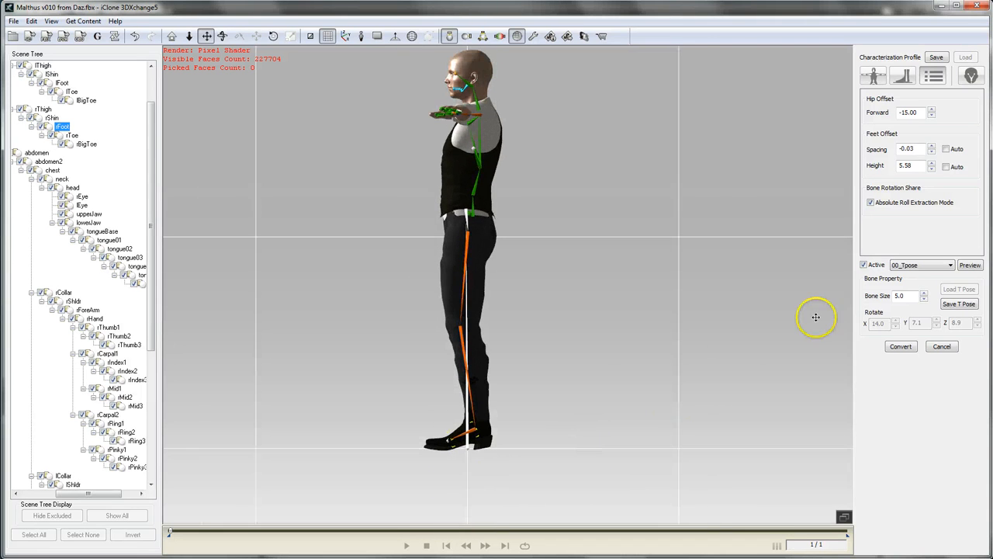
{"action": "scroll", "coordinate": [458, 461], "scroll_direction": "up", "scroll_amount": 1}
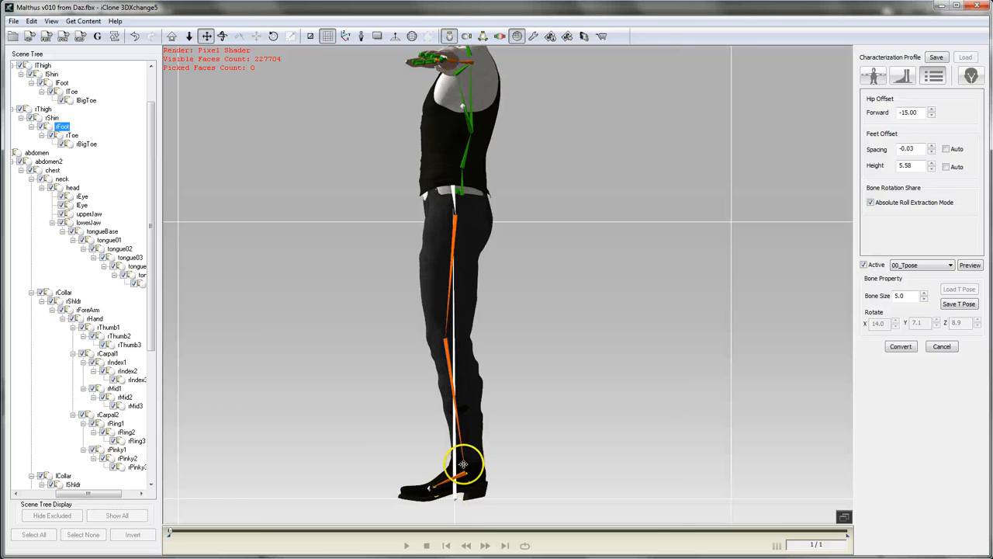
{"action": "scroll", "coordinate": [554, 426], "scroll_direction": "up", "scroll_amount": 1}
{"action": "scroll", "coordinate": [455, 433], "scroll_direction": "up", "scroll_amount": 2}
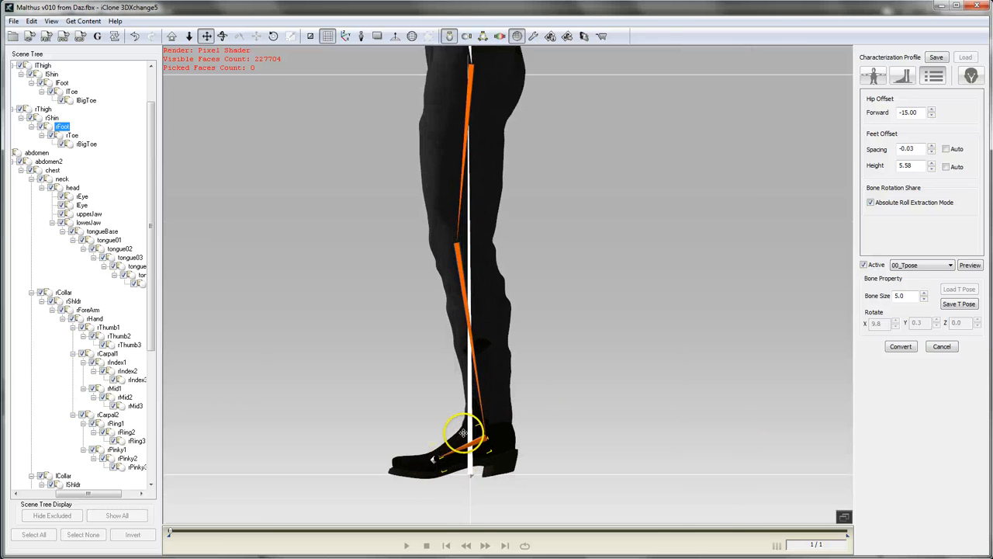
{"action": "scroll", "coordinate": [528, 465], "scroll_direction": "down", "scroll_amount": 3}
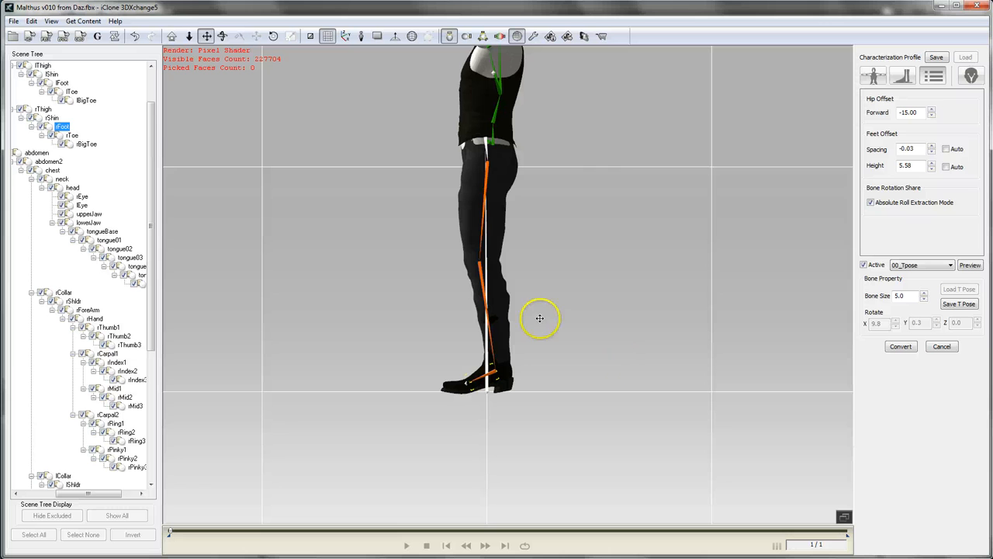
{"action": "left_click", "coordinate": [51, 21]}
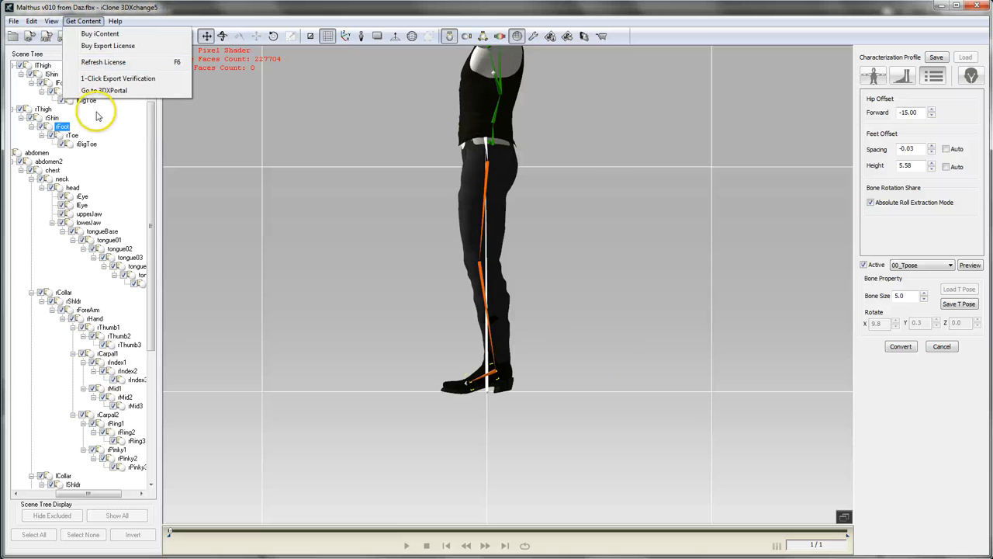
{"action": "mouse_move", "coordinate": [124, 130]}
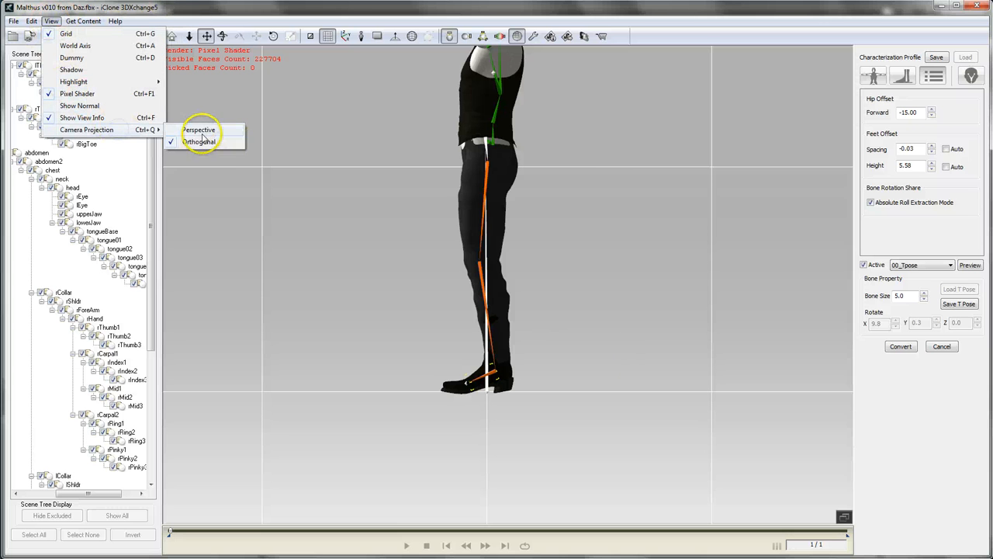
{"action": "left_click", "coordinate": [191, 130]}
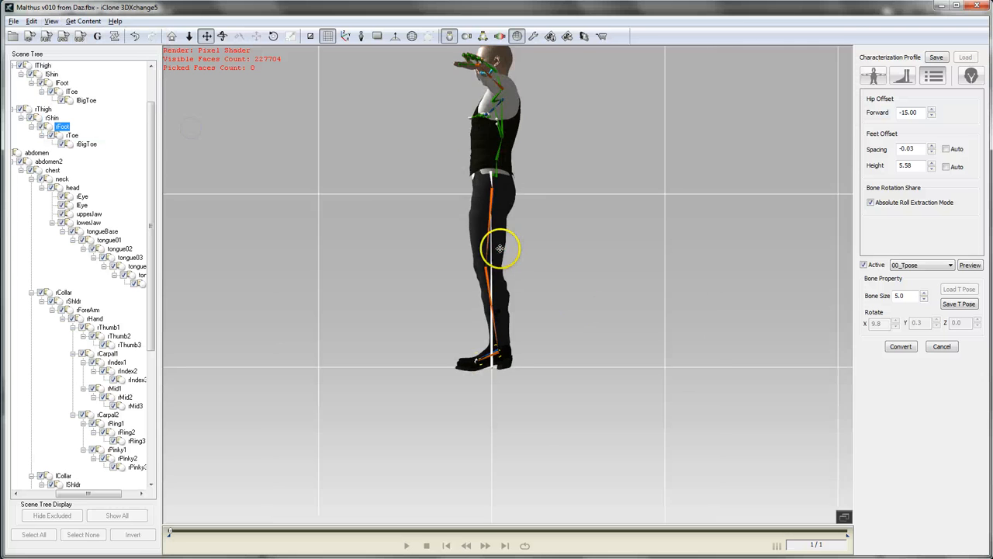
{"action": "right_click_drag", "start_coordinate": [432, 238], "coordinate": [721, 441]}
{"action": "right_click_drag", "start_coordinate": [586, 230], "coordinate": [607, 309]}
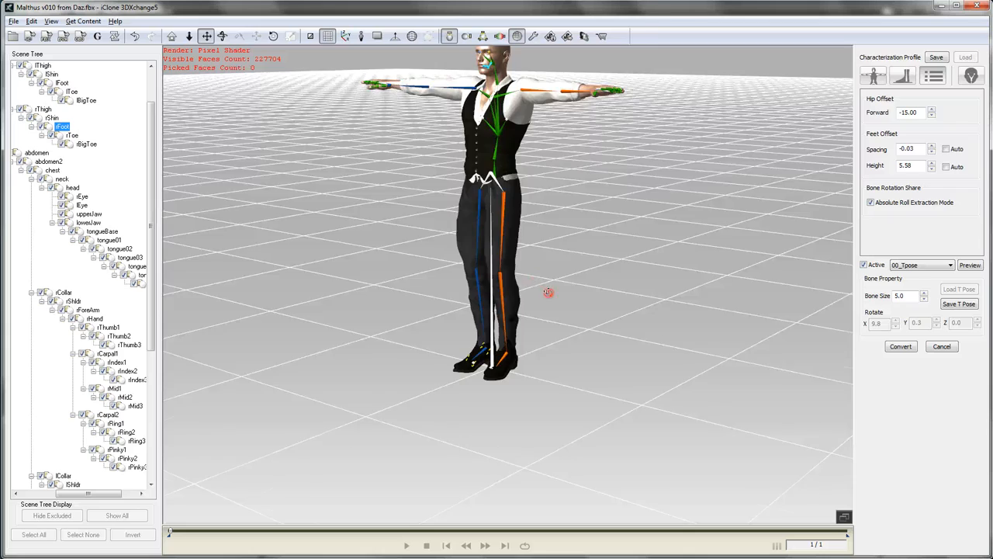
{"action": "right_click_drag", "start_coordinate": [548, 290], "coordinate": [523, 374]}
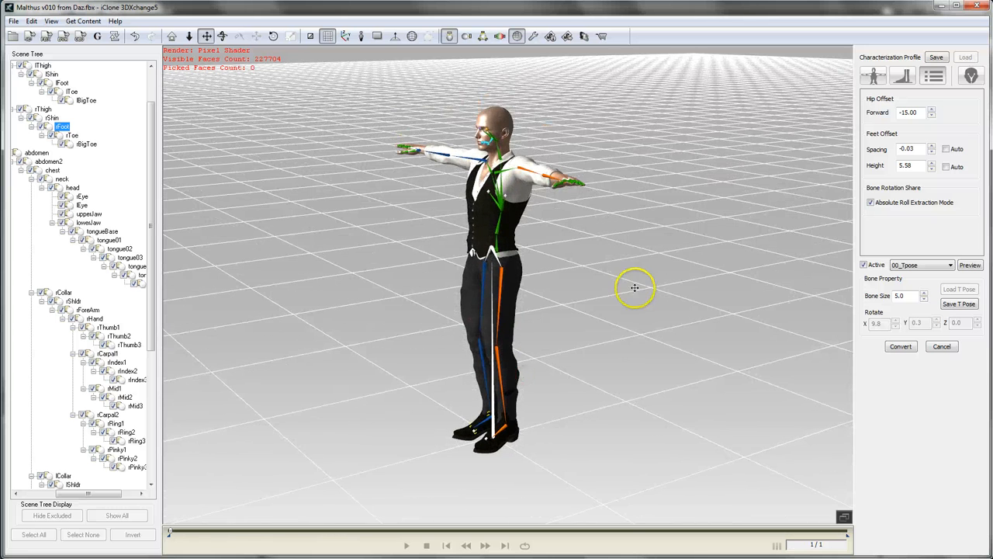
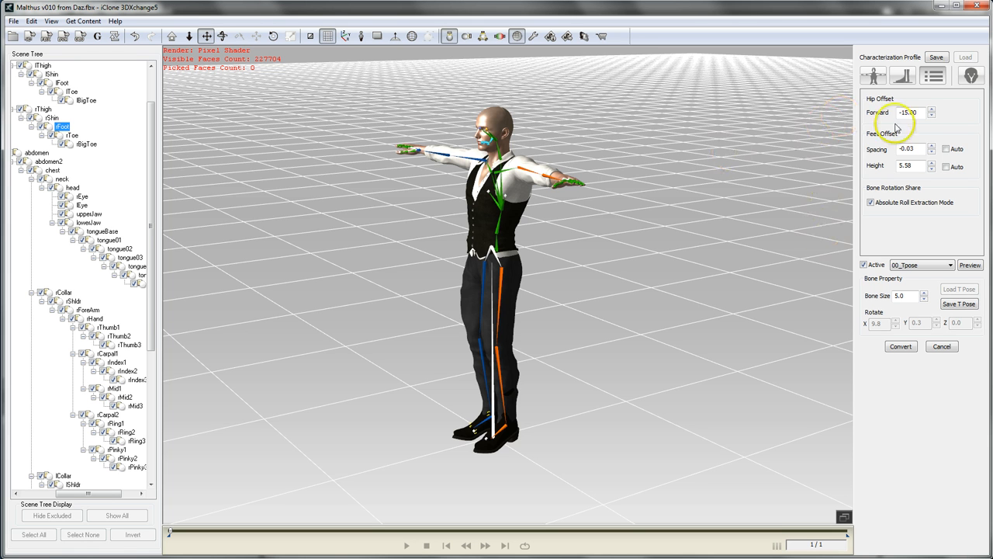
Open the hands and feet floor contact setup and examine the contact points around both shoes from the front
{"action": "left_click", "coordinate": [904, 75]}
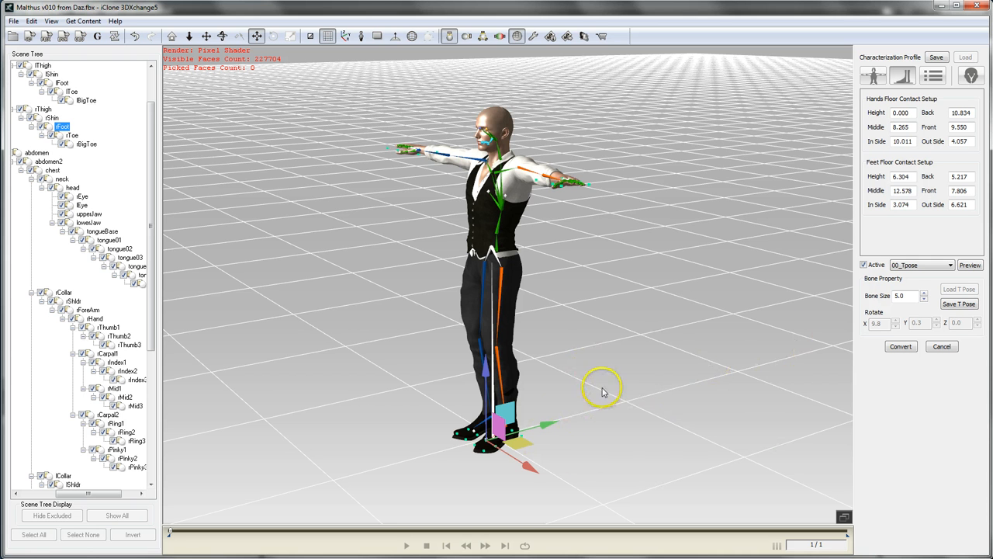
{"action": "scroll", "coordinate": [517, 421], "scroll_direction": "up", "scroll_amount": 5}
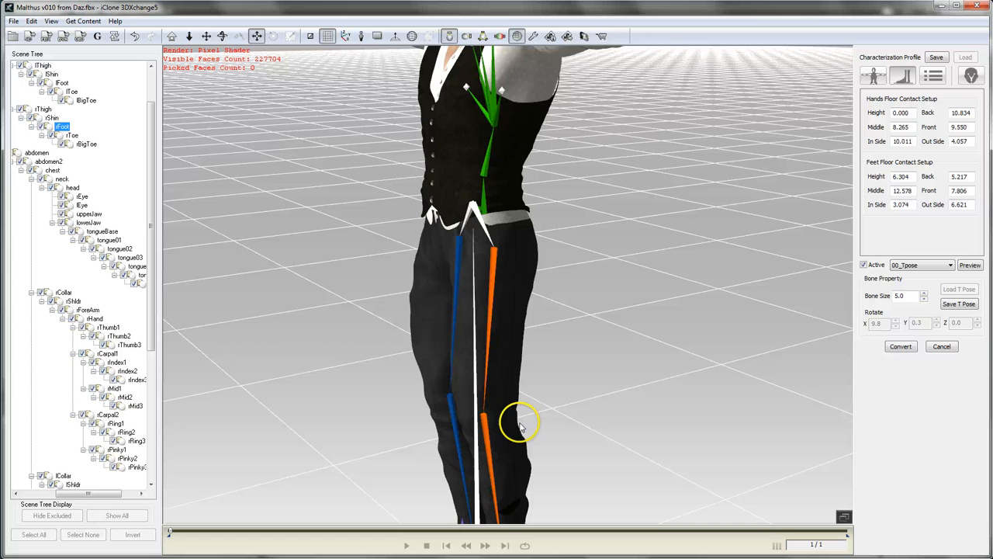
{"action": "right_click_drag", "start_coordinate": [557, 396], "coordinate": [574, 198]}
{"action": "mouse_move", "coordinate": [574, 198]}
{"action": "left_mouse_down"}
{"action": "mouse_move", "coordinate": [619, 217]}
{"action": "mouse_move", "coordinate": [662, 450]}
{"action": "mouse_move", "coordinate": [566, 243]}
{"action": "mouse_move", "coordinate": [627, 318]}
{"action": "mouse_move", "coordinate": [660, 288]}
{"action": "mouse_move", "coordinate": [662, 384]}
{"action": "mouse_move", "coordinate": [663, 346]}
{"action": "mouse_move", "coordinate": [643, 365]}
{"action": "mouse_move", "coordinate": [653, 390]}
{"action": "left_mouse_up"}
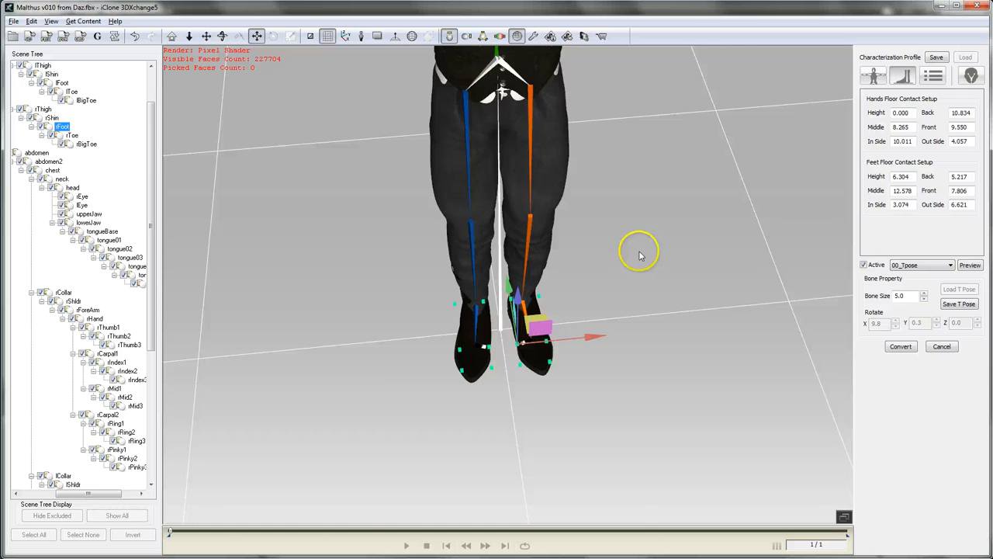
{"action": "mouse_move", "coordinate": [639, 248]}
{"action": "left_mouse_down"}
{"action": "mouse_move", "coordinate": [631, 365]}
{"action": "mouse_move", "coordinate": [603, 343]}
{"action": "mouse_move", "coordinate": [604, 263]}
{"action": "left_mouse_up"}
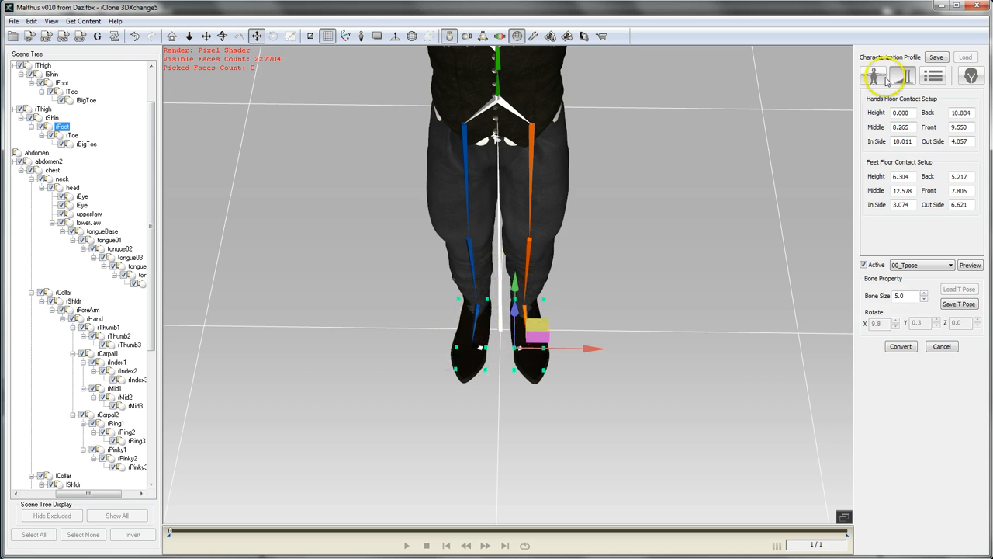
With Active off, rotate lFoot and rFoot slightly inward, bringing rFoot to about 11.8 in Y, and turn Active back on
{"action": "left_click", "coordinate": [933, 75]}
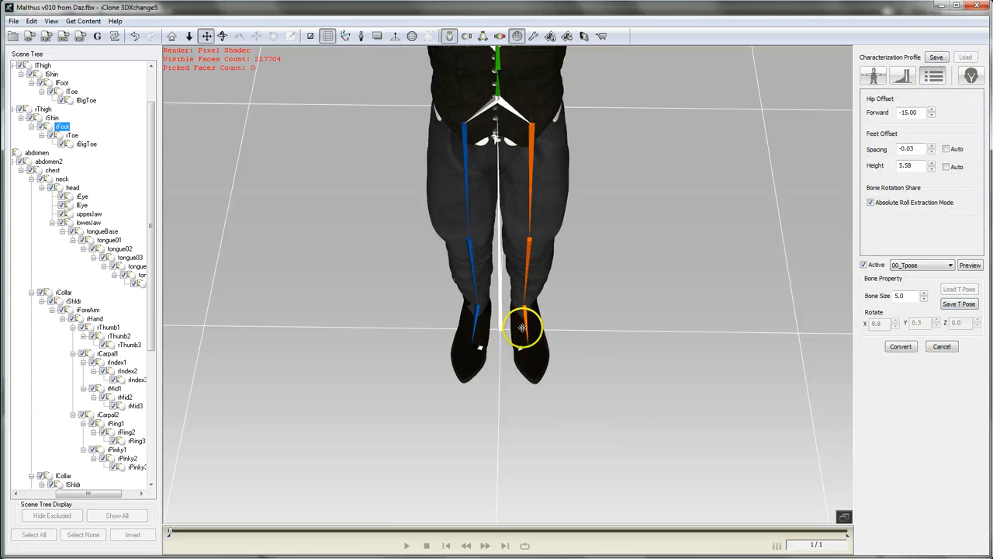
{"action": "left_click", "coordinate": [863, 265]}
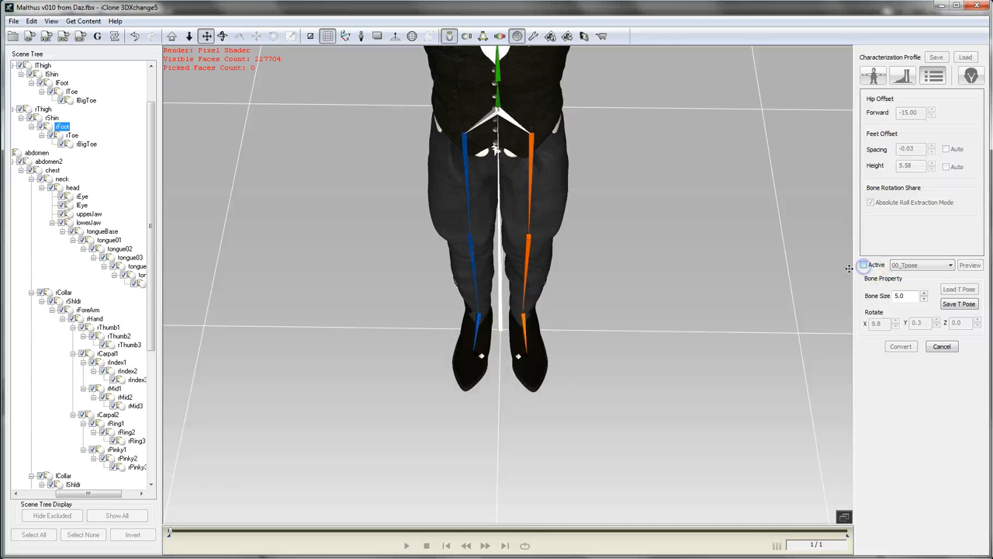
{"action": "left_click", "coordinate": [525, 320]}
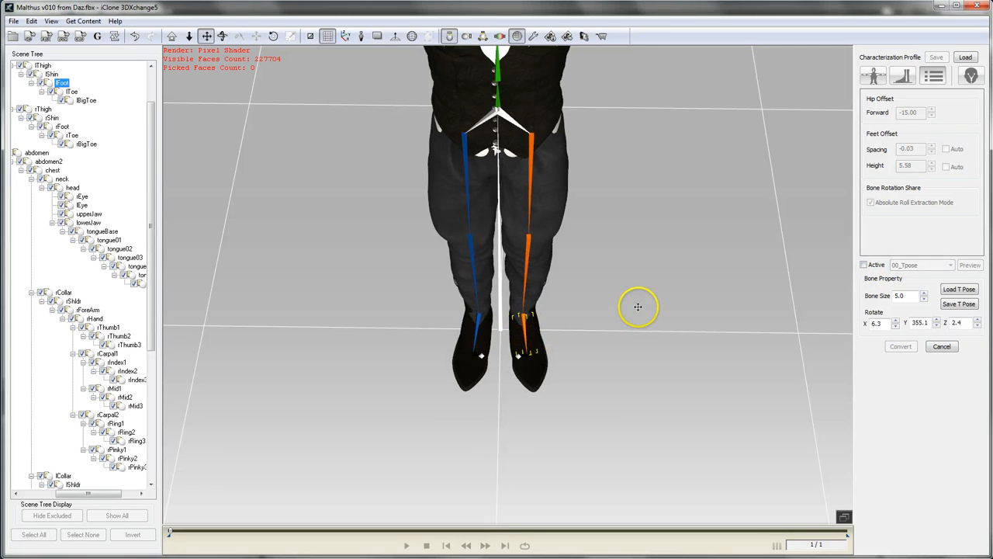
{"action": "key", "text": "e"}
{"action": "left_click_drag", "start_coordinate": [588, 339], "coordinate": [536, 354]}
{"action": "left_click", "coordinate": [478, 324]}
{"action": "left_click_drag", "start_coordinate": [632, 296], "coordinate": [546, 342]}
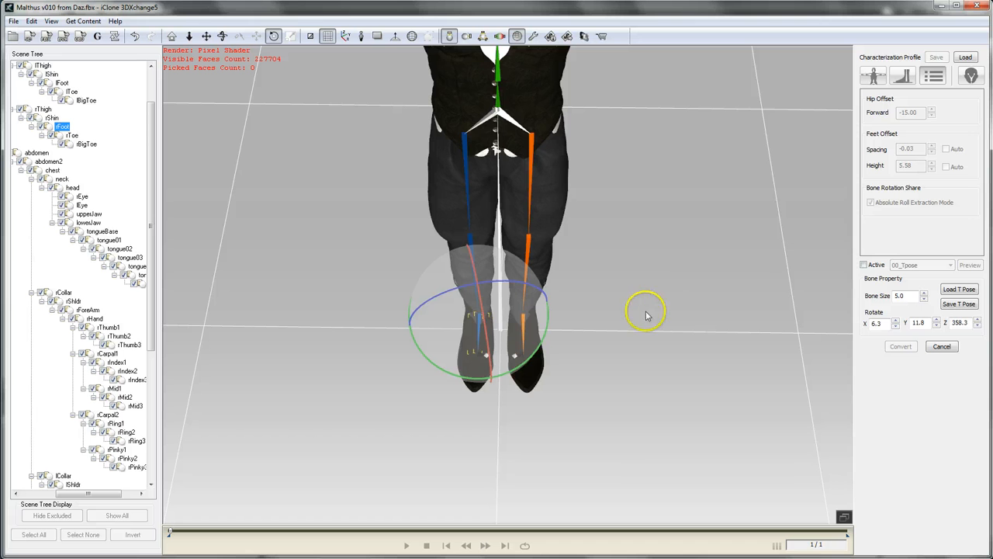
{"action": "left_click", "coordinate": [863, 265]}
Widen the stance by setting the Feet Offset Spacing to 3.49
{"action": "middle_click_drag", "start_coordinate": [677, 320], "coordinate": [672, 363]}
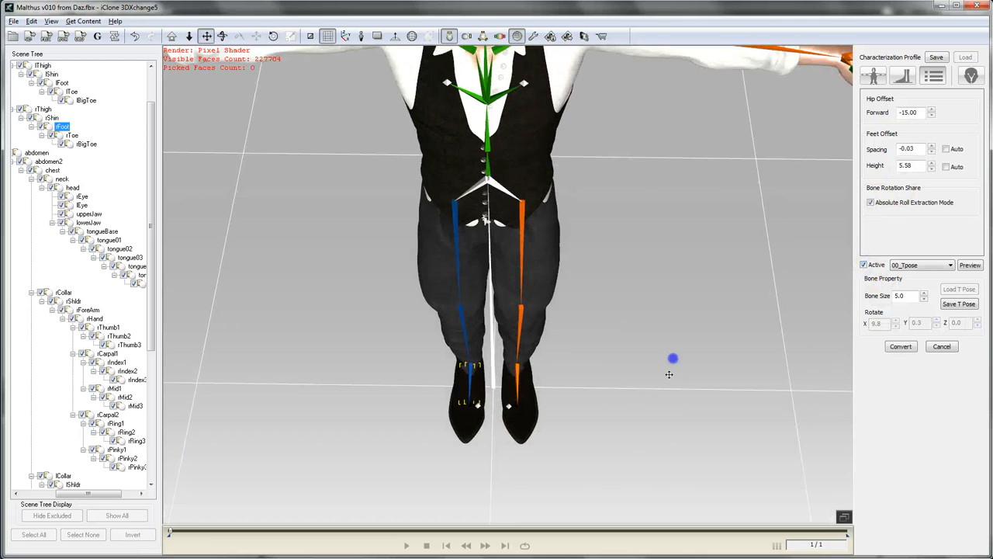
{"action": "right_click_drag", "start_coordinate": [672, 364], "coordinate": [656, 147]}
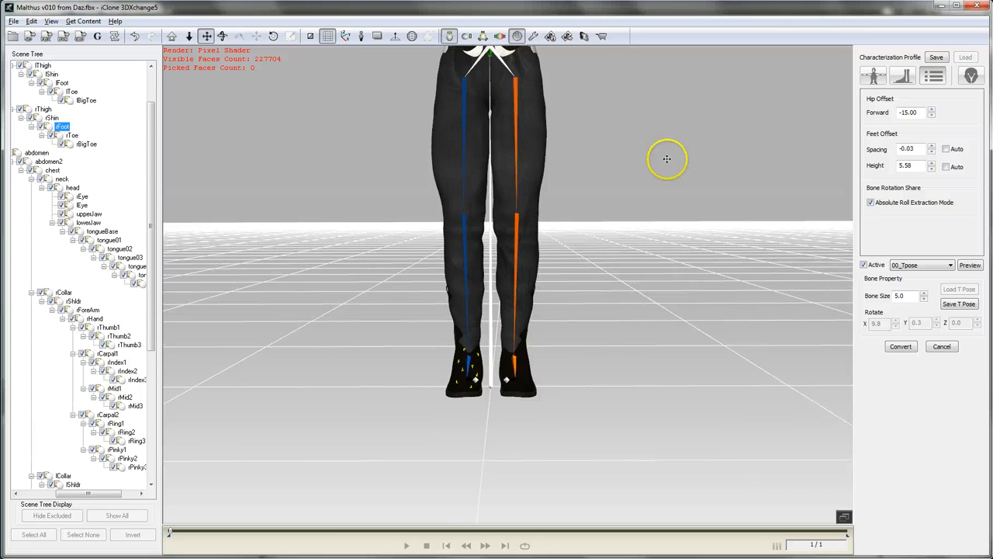
{"action": "mouse_move", "coordinate": [656, 200]}
{"action": "right_mouse_down"}
{"action": "mouse_move", "coordinate": [660, 248]}
{"action": "mouse_move", "coordinate": [665, 149]}
{"action": "mouse_move", "coordinate": [658, 226]}
{"action": "mouse_move", "coordinate": [656, 192]}
{"action": "right_mouse_up"}
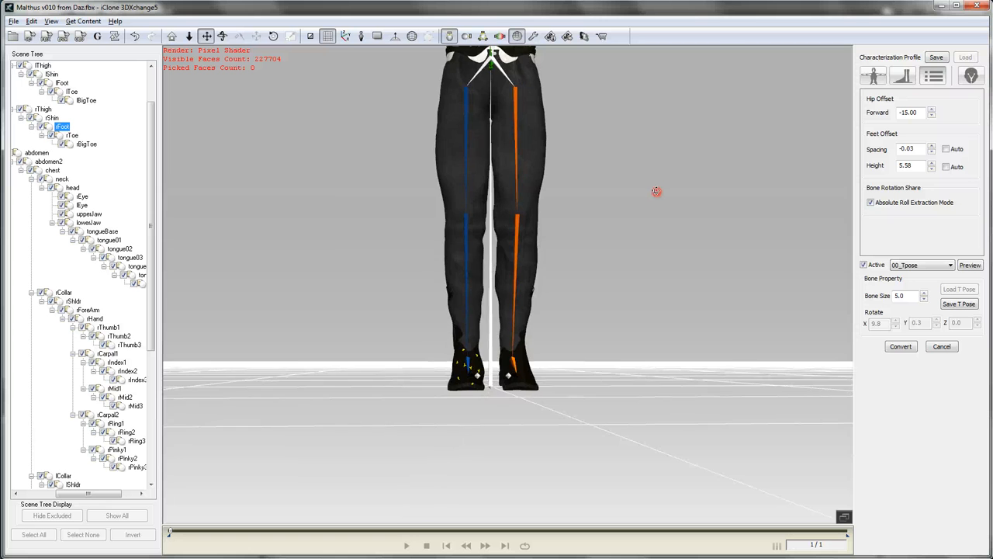
{"action": "scroll", "coordinate": [652, 198], "scroll_direction": "down", "scroll_amount": 2}
{"action": "middle_click_drag", "start_coordinate": [650, 198], "coordinate": [647, 299]}
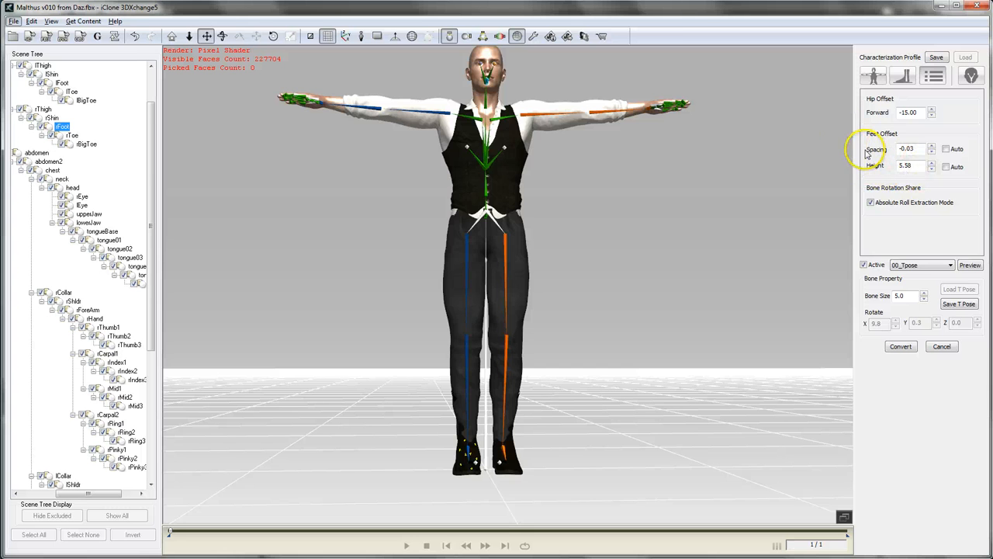
{"action": "left_click_drag", "start_coordinate": [931, 148], "coordinate": [929, 101]}
{"action": "left_click", "coordinate": [931, 146]}
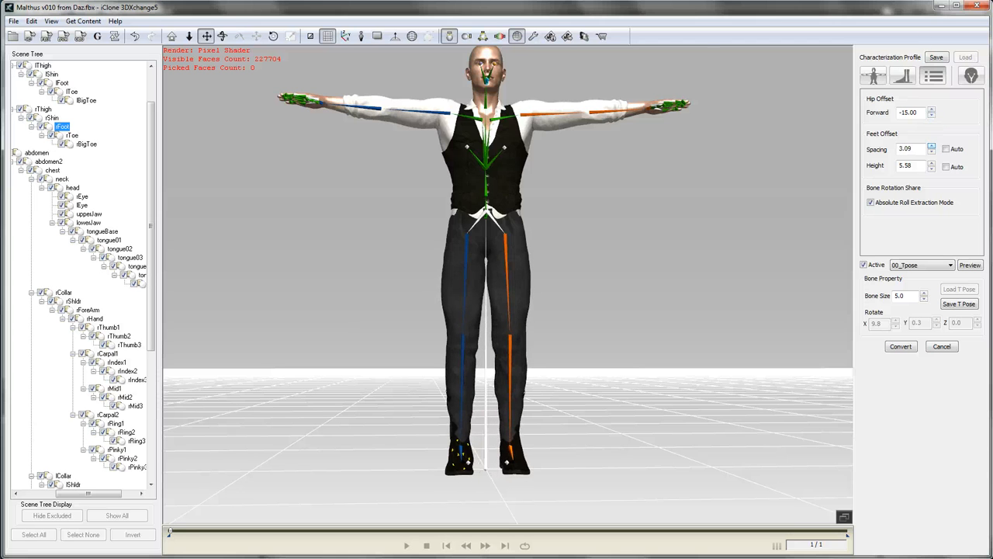
{"action": "left_click_drag", "start_coordinate": [933, 154], "coordinate": [915, 126]}
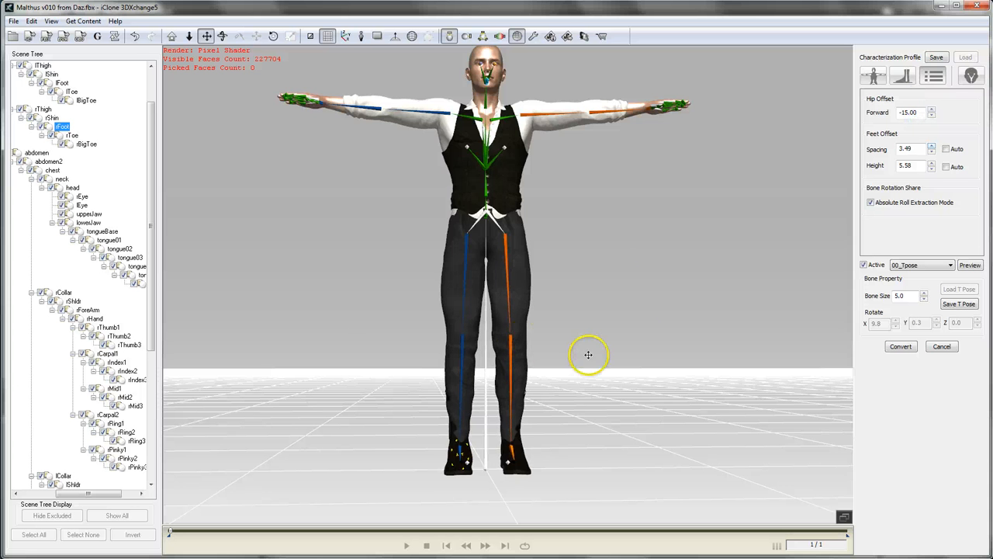
Reopen the floor contact setup and examine the feet contact points around the shoes from above and from the side
{"action": "mouse_move", "coordinate": [643, 338]}
{"action": "right_mouse_down"}
{"action": "mouse_move", "coordinate": [564, 302]}
{"action": "mouse_move", "coordinate": [589, 357]}
{"action": "mouse_move", "coordinate": [590, 410]}
{"action": "mouse_move", "coordinate": [255, 225]}
{"action": "mouse_move", "coordinate": [630, 249]}
{"action": "mouse_move", "coordinate": [634, 257]}
{"action": "right_mouse_up"}
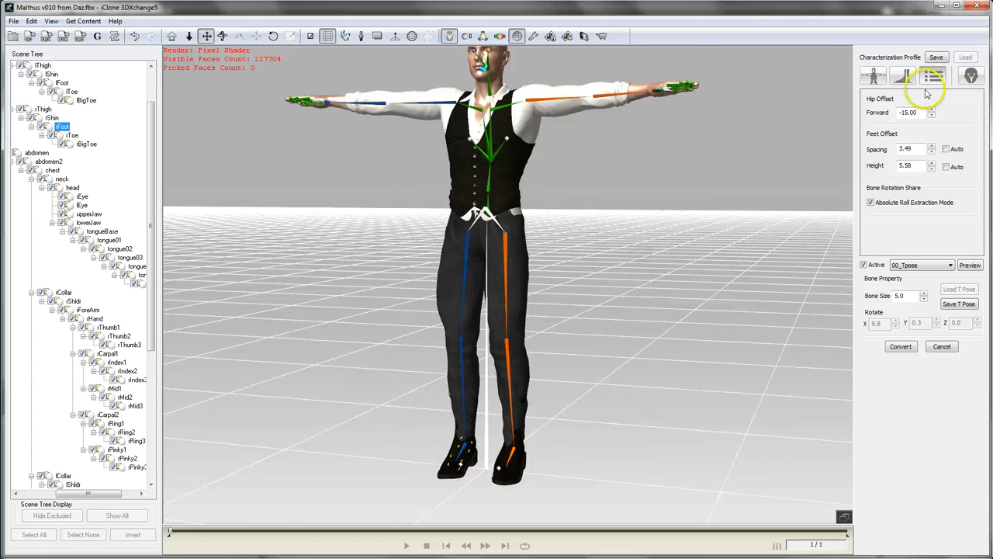
{"action": "left_click", "coordinate": [904, 78]}
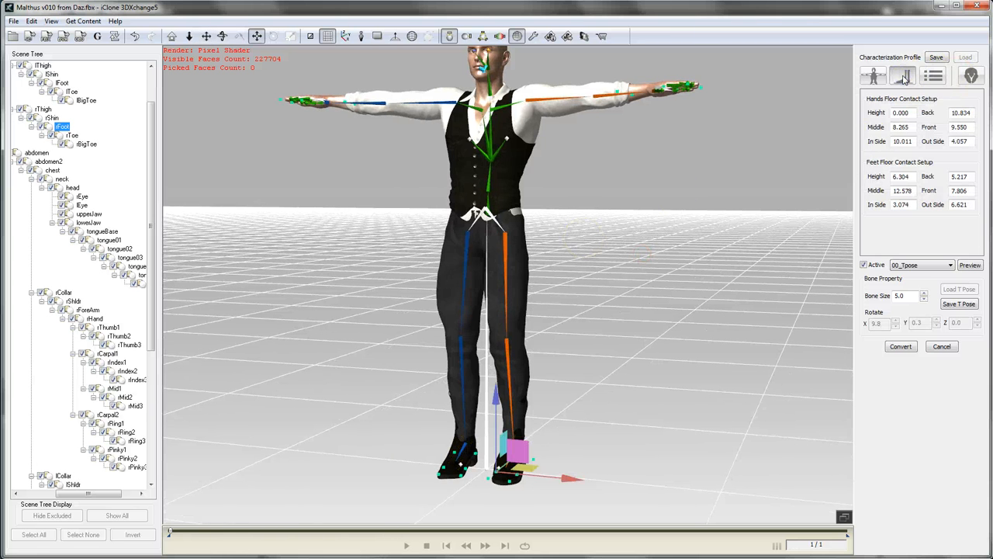
{"action": "right_click_drag", "start_coordinate": [568, 426], "coordinate": [536, 465]}
{"action": "scroll", "coordinate": [528, 464], "scroll_direction": "up", "scroll_amount": 3}
{"action": "middle_click_drag", "start_coordinate": [529, 463], "coordinate": [521, 202]}
{"action": "scroll", "coordinate": [565, 382], "scroll_direction": "up", "scroll_amount": 5}
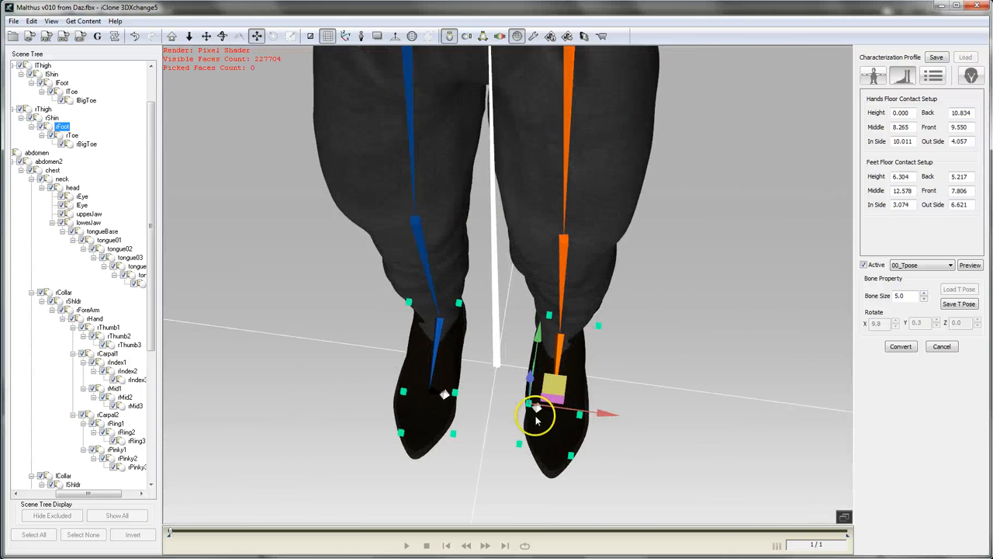
{"action": "scroll", "coordinate": [543, 412], "scroll_direction": "down", "scroll_amount": 3}
{"action": "right_click_drag", "start_coordinate": [518, 390], "coordinate": [547, 387]}
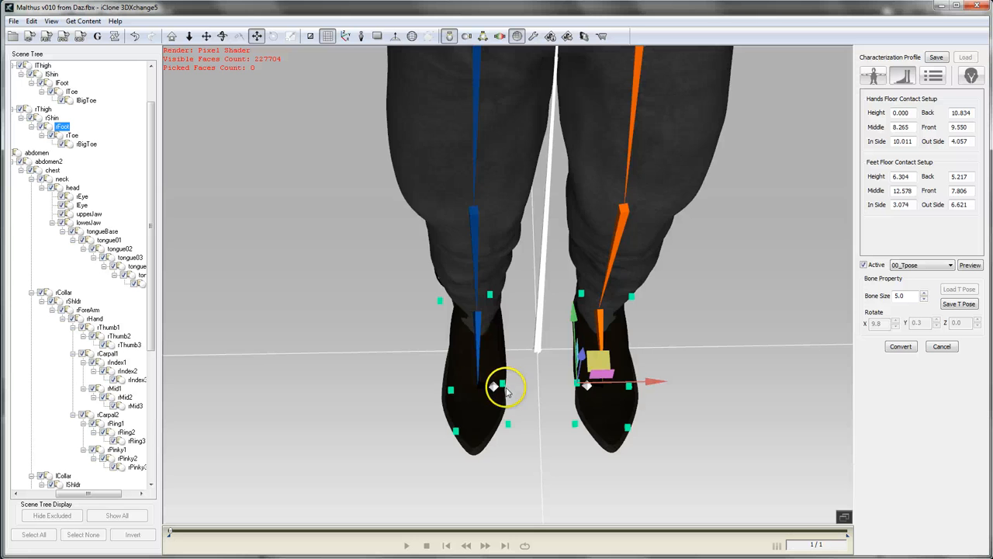
{"action": "right_click_drag", "start_coordinate": [547, 445], "coordinate": [539, 346]}
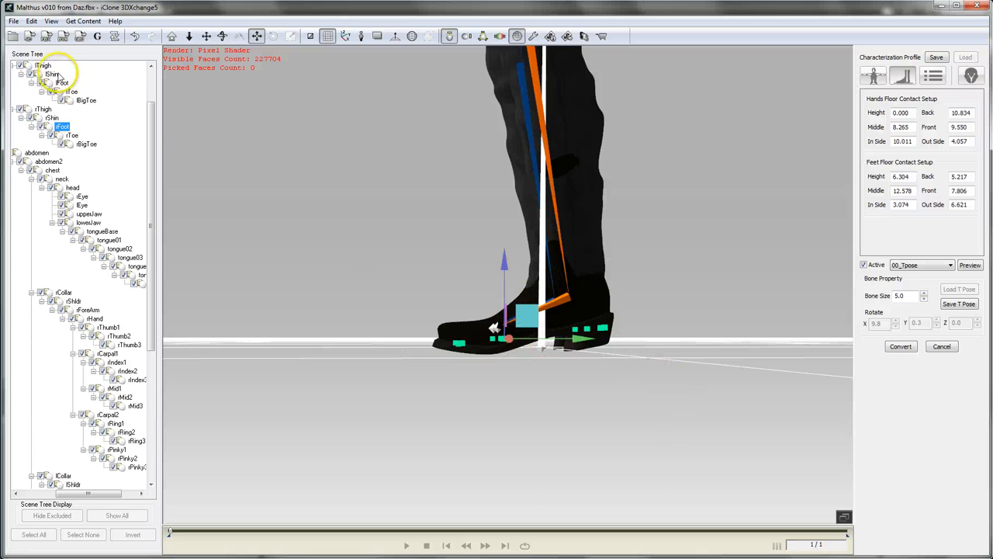
Switch the camera to orthogonal projection and show the character from the right side
{"action": "left_click", "coordinate": [51, 21]}
{"action": "mouse_move", "coordinate": [144, 129]}
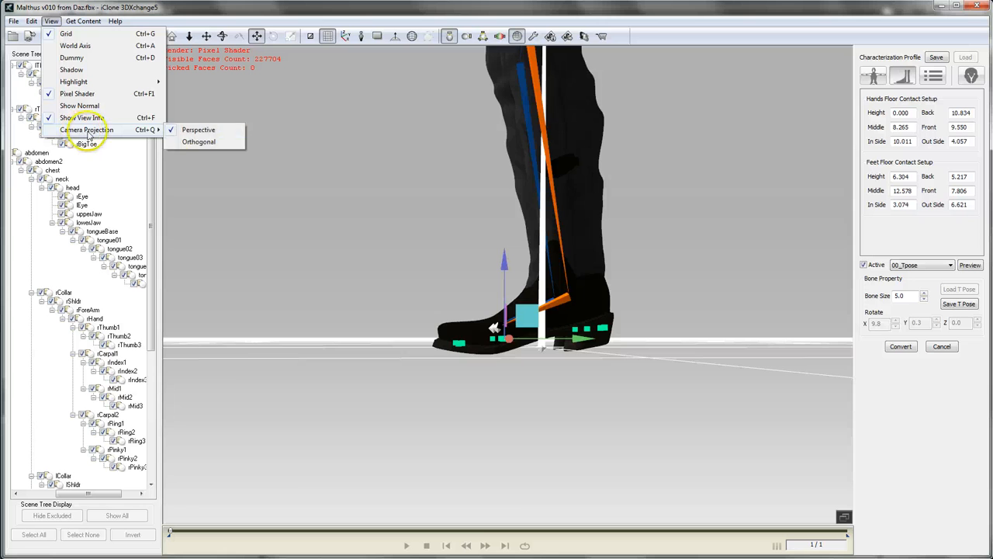
{"action": "left_click", "coordinate": [200, 142]}
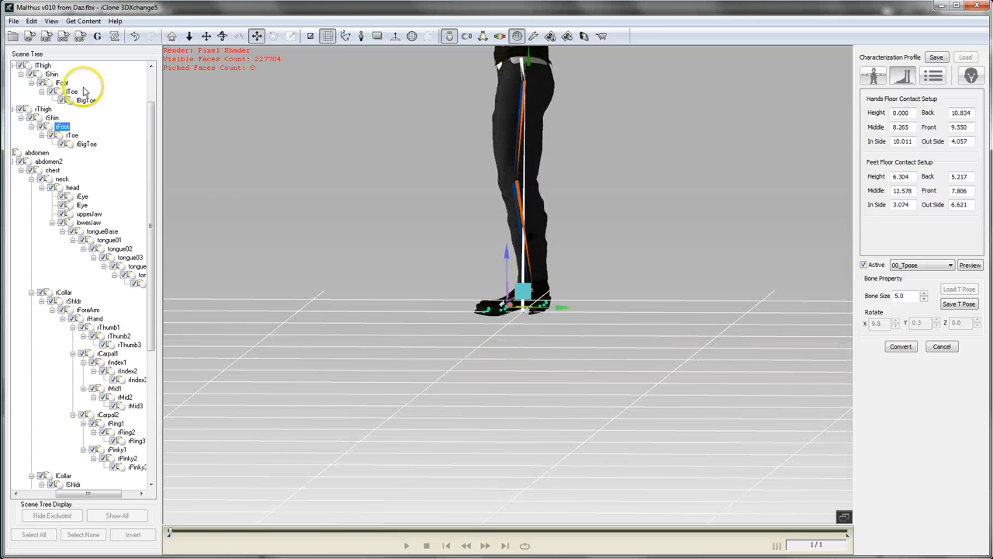
{"action": "left_click", "coordinate": [59, 22]}
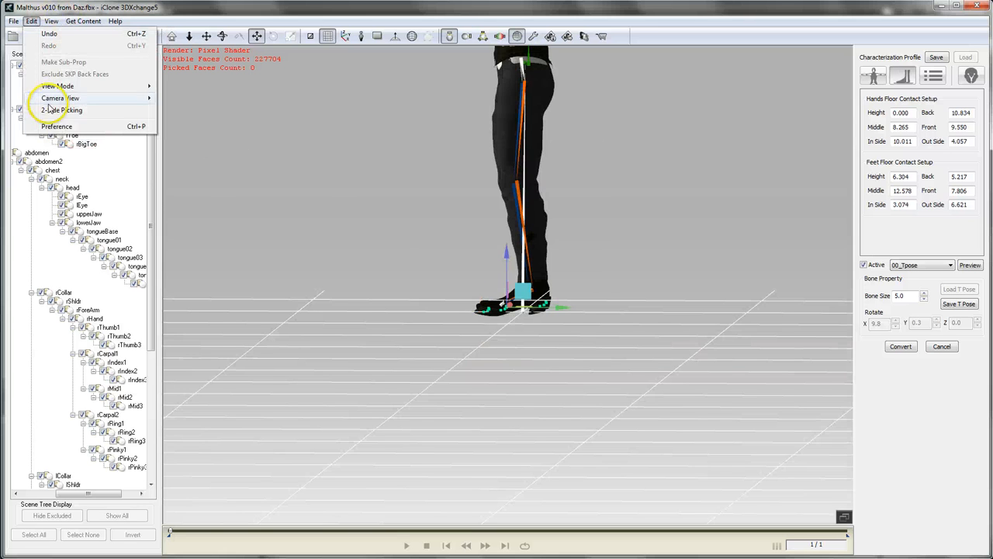
{"action": "mouse_move", "coordinate": [74, 98]}
{"action": "left_click", "coordinate": [205, 115]}
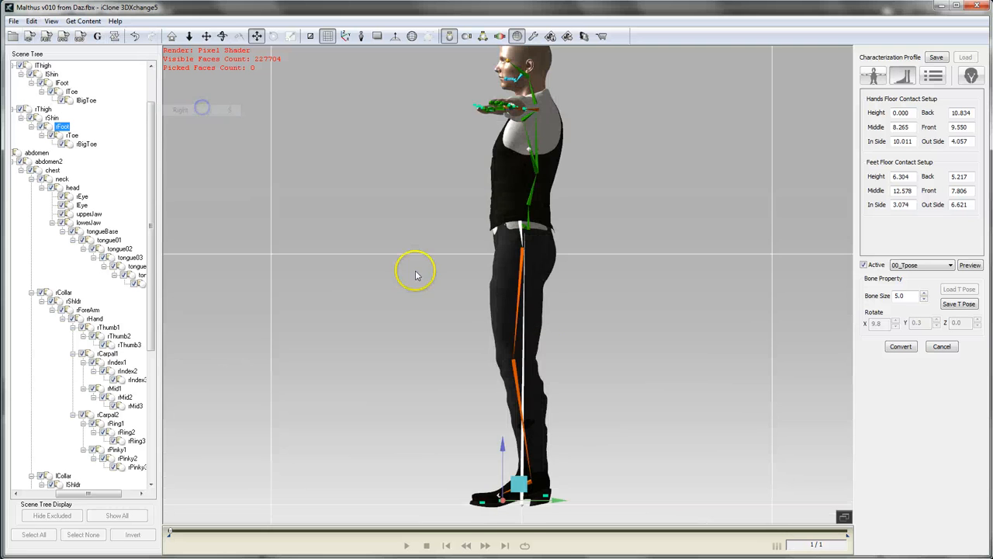
Lower the feet floor contact points to the soles of the shoes, bringing the feet Height to about 9.415
{"action": "scroll", "coordinate": [530, 483], "scroll_direction": "up", "scroll_amount": 2}
{"action": "scroll", "coordinate": [531, 483], "scroll_direction": "up", "scroll_amount": 8}
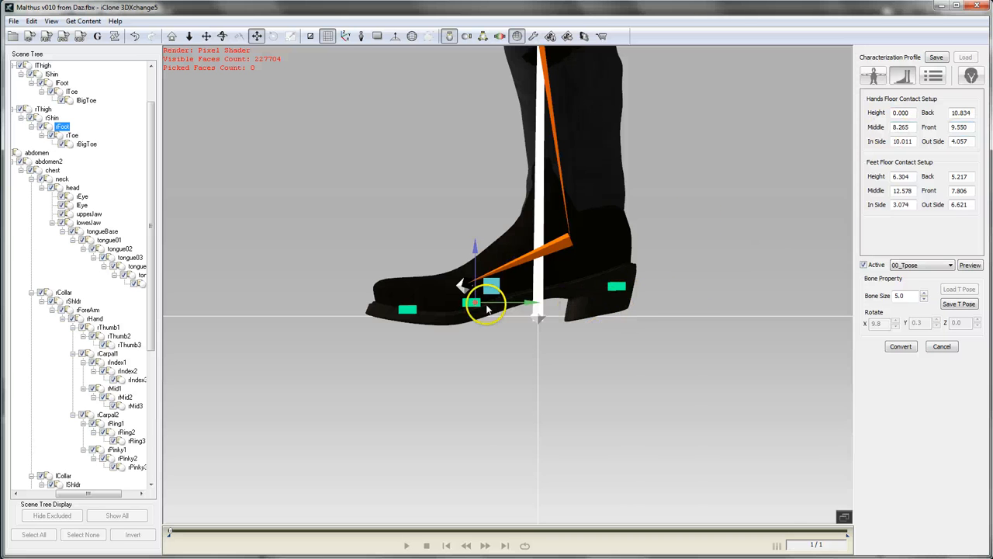
{"action": "left_click_drag", "start_coordinate": [487, 309], "coordinate": [403, 309]}
{"action": "left_click", "coordinate": [400, 253]}
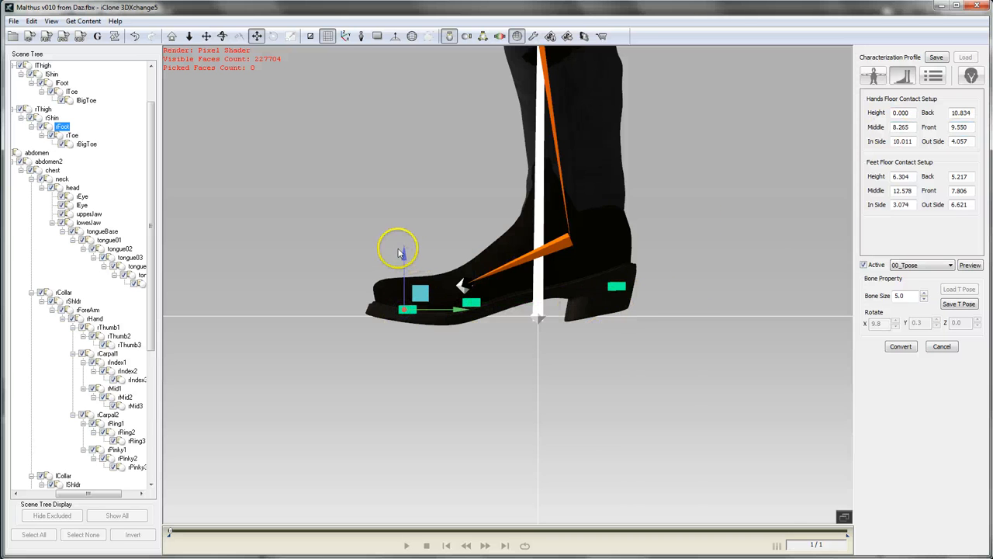
{"action": "left_click_drag", "start_coordinate": [399, 253], "coordinate": [402, 262]}
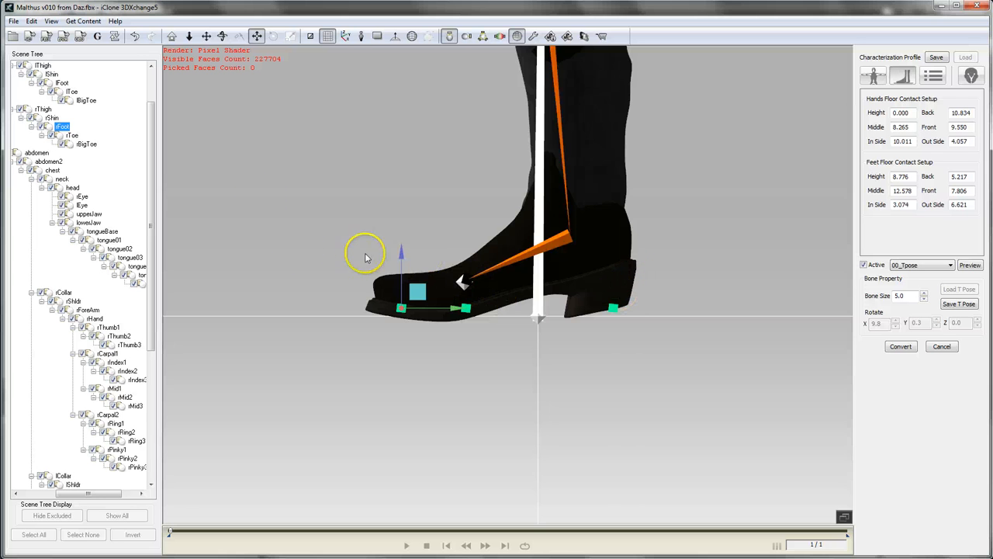
{"action": "left_click_drag", "start_coordinate": [400, 254], "coordinate": [400, 264]}
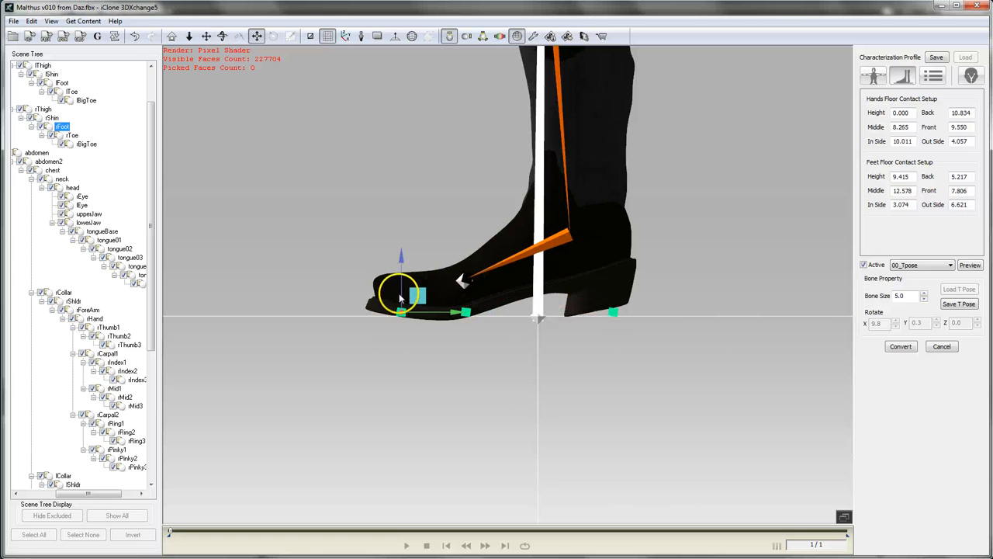
Shift the feet's middle contact points slightly toward the toes, bringing the feet Middle value to about 13.286
{"action": "scroll", "coordinate": [395, 289], "scroll_direction": "down", "scroll_amount": 5}
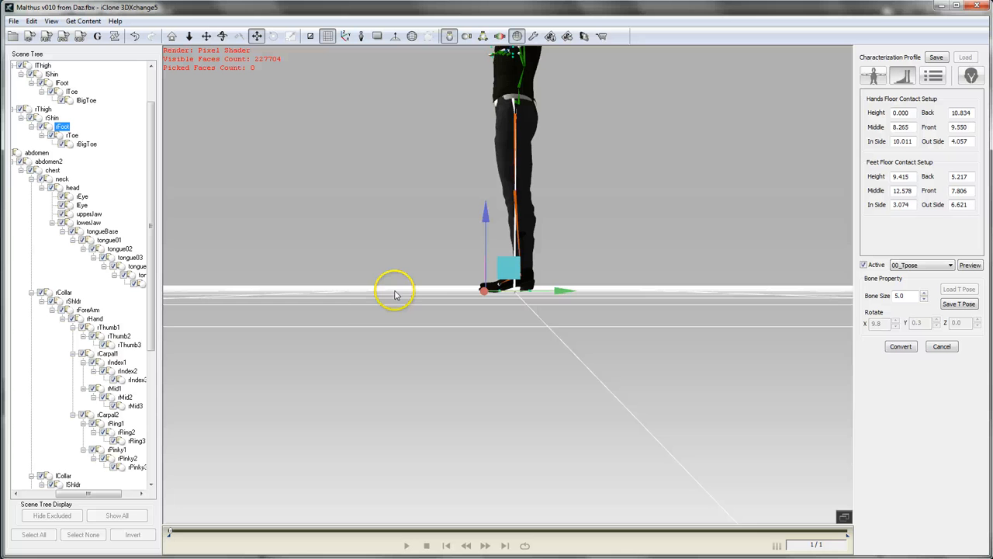
{"action": "scroll", "coordinate": [421, 262], "scroll_direction": "up", "scroll_amount": 4}
{"action": "scroll", "coordinate": [424, 266], "scroll_direction": "up", "scroll_amount": 2}
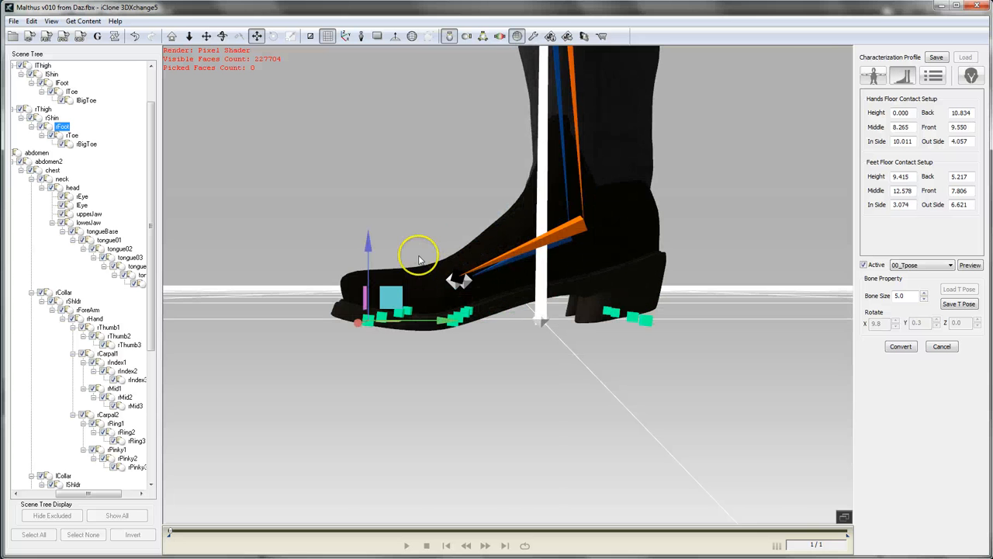
{"action": "right_click_drag", "start_coordinate": [420, 252], "coordinate": [495, 345]}
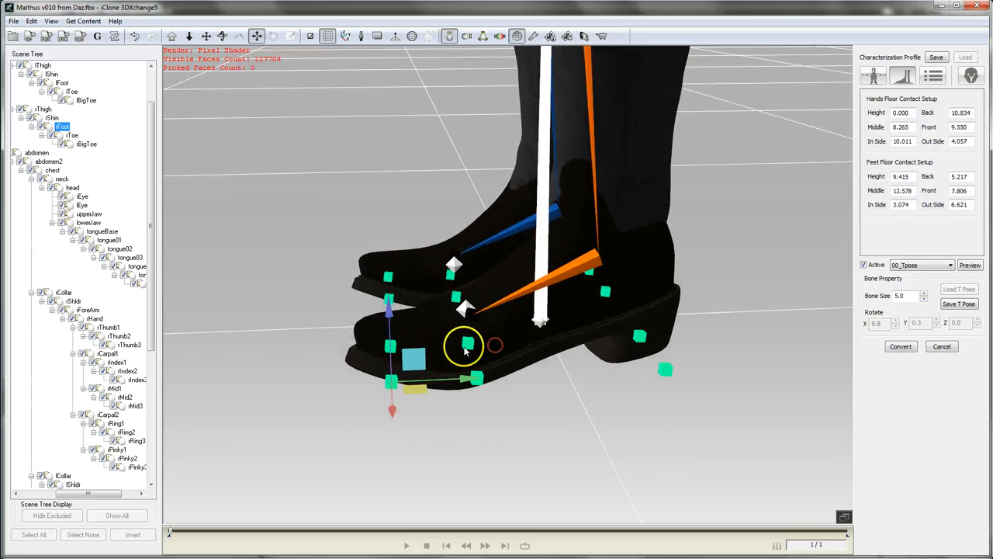
{"action": "right_click_drag", "start_coordinate": [417, 274], "coordinate": [425, 316]}
{"action": "left_click_drag", "start_coordinate": [475, 393], "coordinate": [477, 414]}
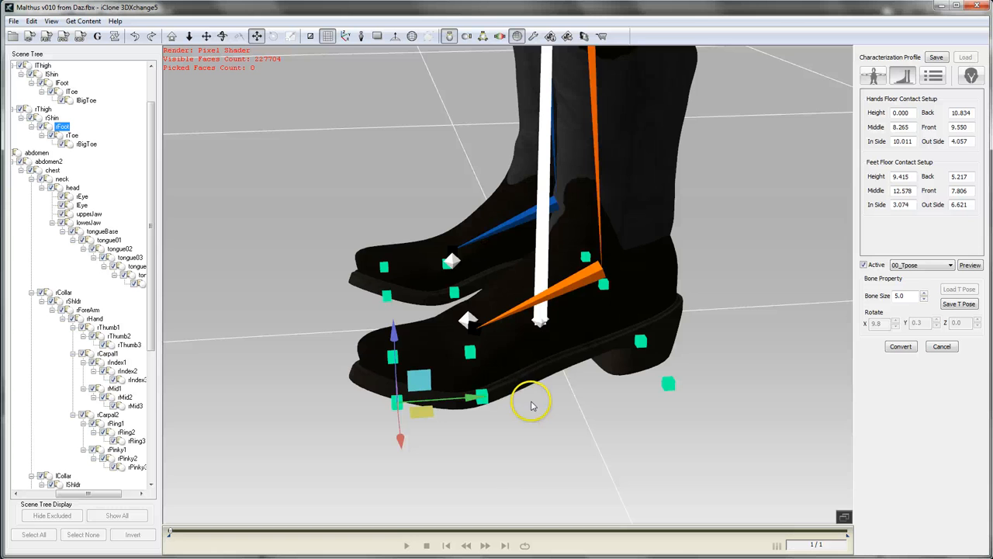
{"action": "right_click_drag", "start_coordinate": [625, 442], "coordinate": [606, 335]}
{"action": "left_click", "coordinate": [470, 359]}
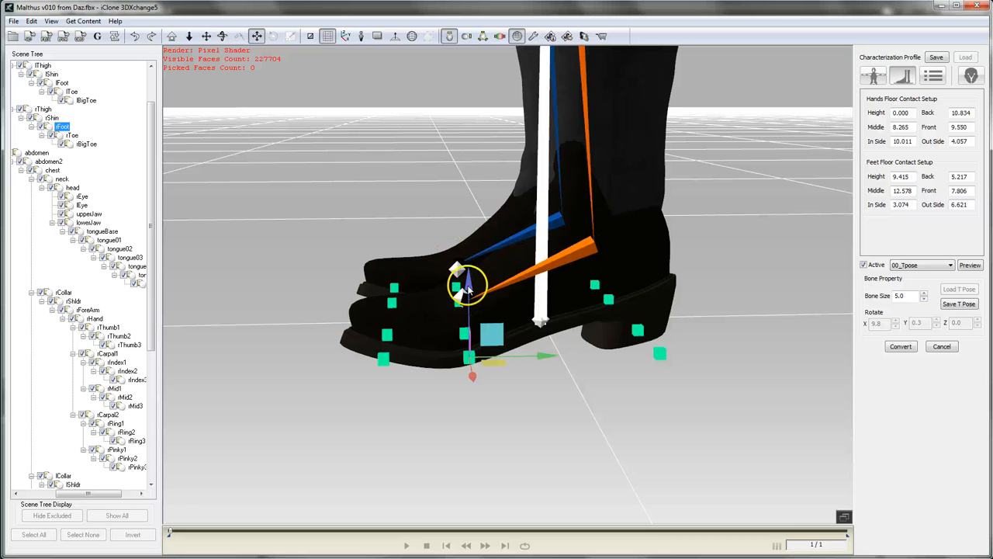
{"action": "right_click_drag", "start_coordinate": [504, 346], "coordinate": [458, 283]}
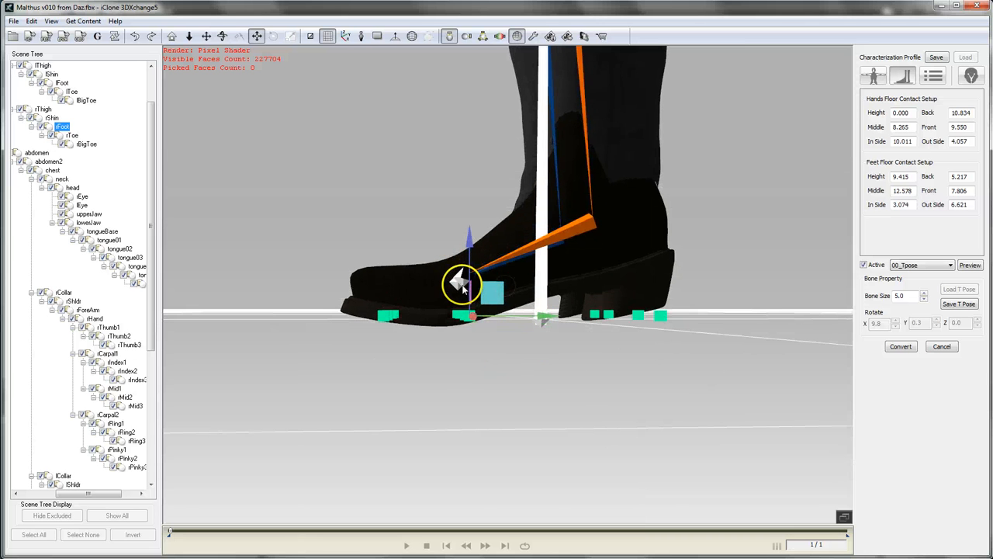
{"action": "left_click_drag", "start_coordinate": [545, 319], "coordinate": [538, 319]}
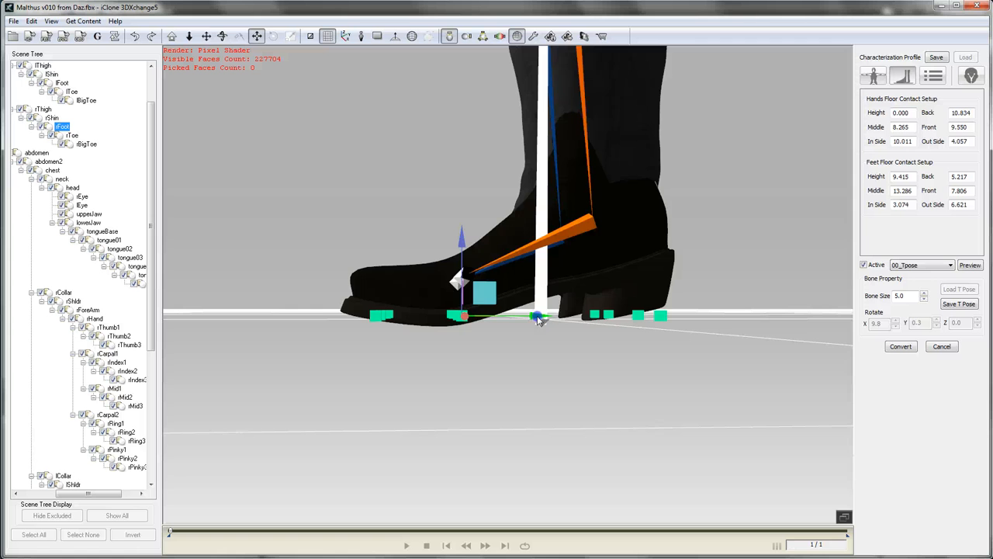
{"action": "left_click", "coordinate": [462, 241]}
In the orthogonal side view, move the heel contact points to the back edge of the shoe, with feet Back at about 8.066
{"action": "mouse_move", "coordinate": [439, 237]}
{"action": "right_mouse_down"}
{"action": "mouse_move", "coordinate": [444, 282]}
{"action": "mouse_move", "coordinate": [440, 251]}
{"action": "right_mouse_up"}
{"action": "right_click_drag", "start_coordinate": [694, 293], "coordinate": [680, 316]}
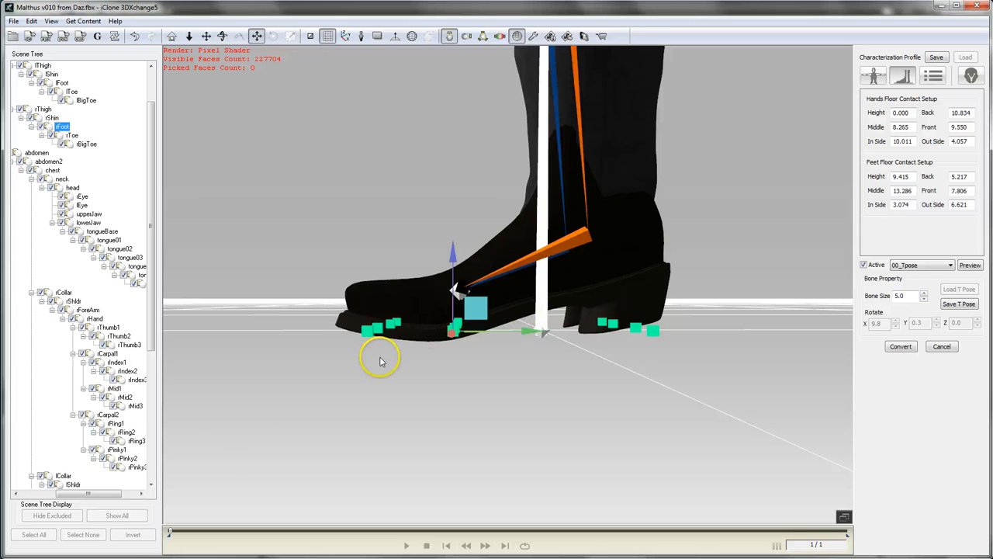
{"action": "key", "text": "p"}
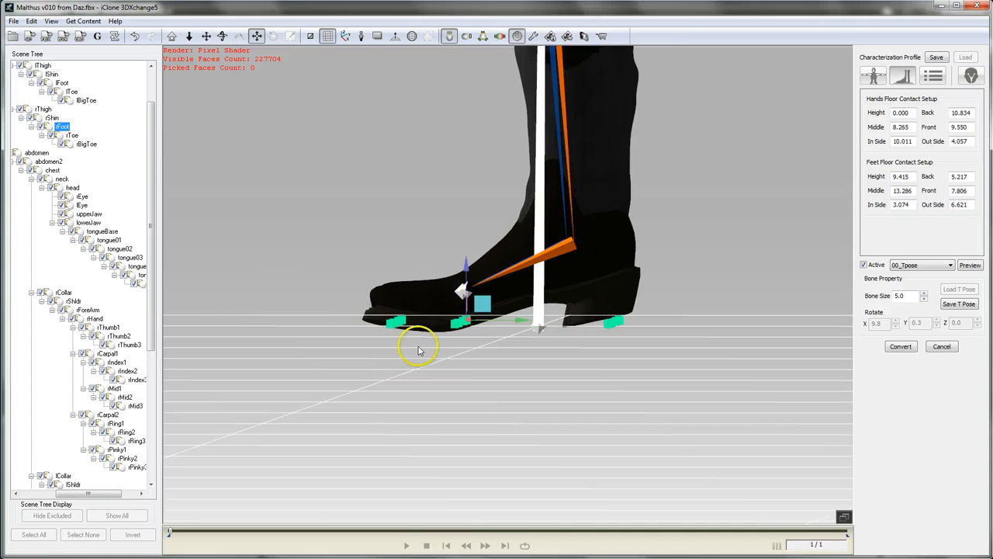
{"action": "key", "text": "d"}
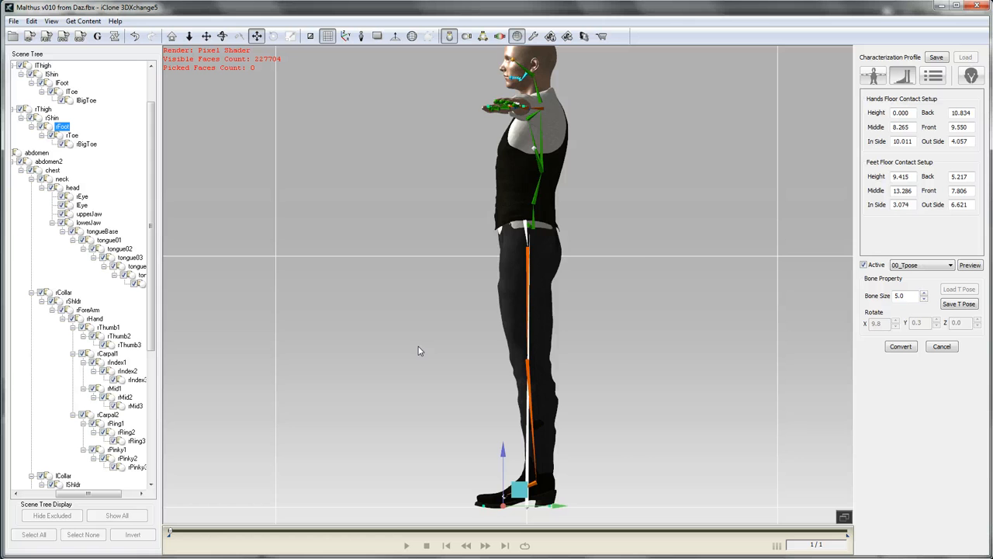
{"action": "scroll", "coordinate": [583, 298], "scroll_direction": "up", "scroll_amount": 10}
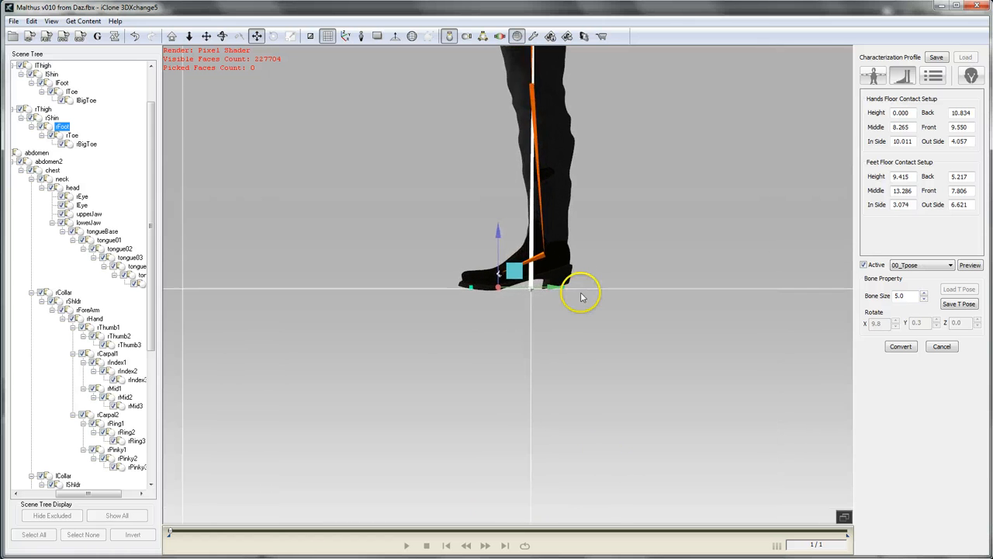
{"action": "scroll", "coordinate": [582, 294], "scroll_direction": "down", "scroll_amount": 3}
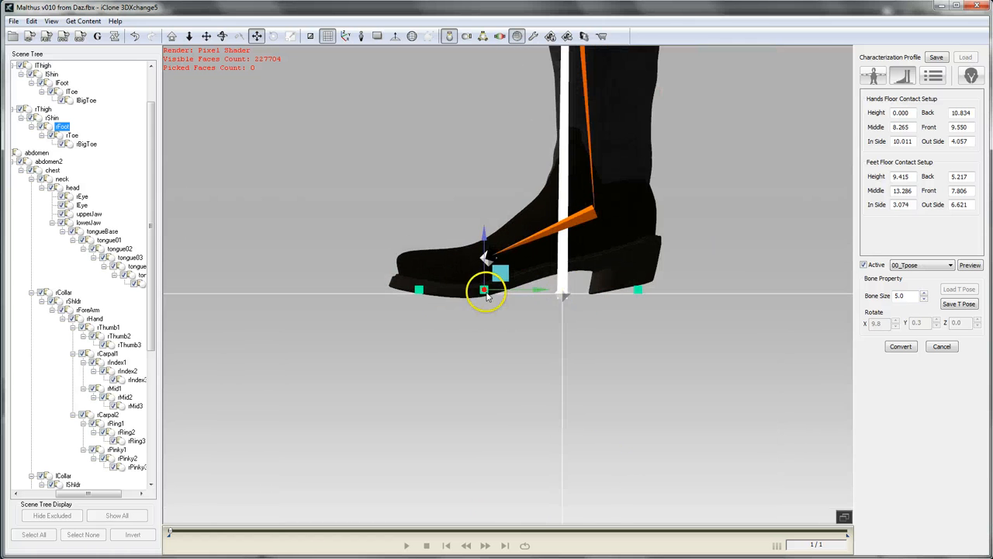
{"action": "scroll", "coordinate": [497, 312], "scroll_direction": "up", "scroll_amount": 3}
{"action": "left_click", "coordinate": [751, 293]}
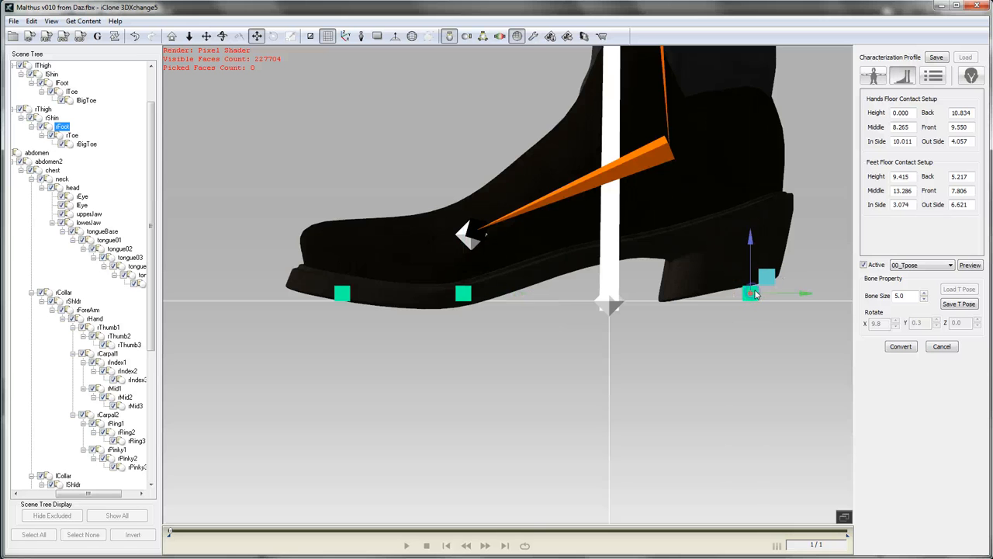
{"action": "left_click_drag", "start_coordinate": [803, 297], "coordinate": [848, 303]}
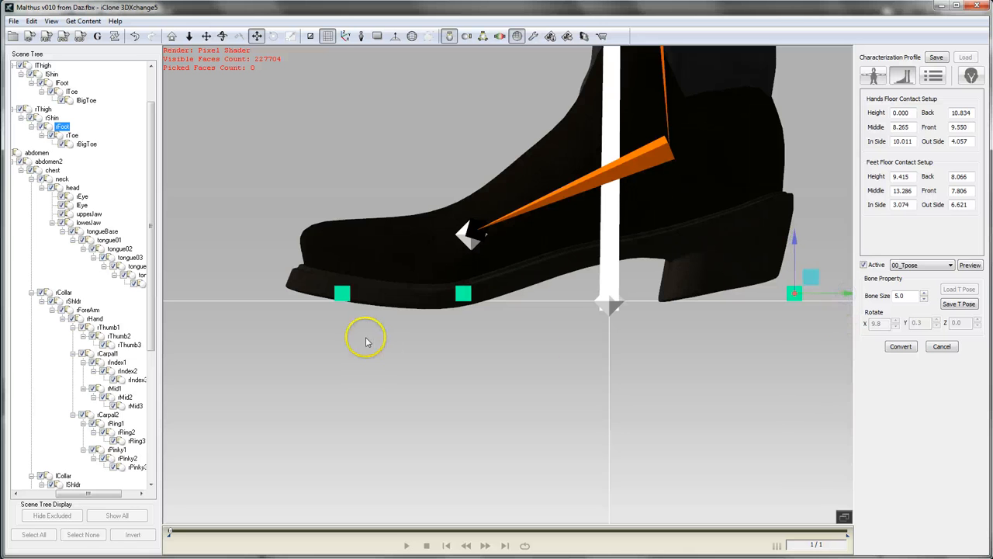
Move the front contact points forward to the tip of the shoe, bringing the feet Front value to about 11.429
{"action": "left_click", "coordinate": [343, 293]}
{"action": "left_click_drag", "start_coordinate": [393, 299], "coordinate": [345, 304]}
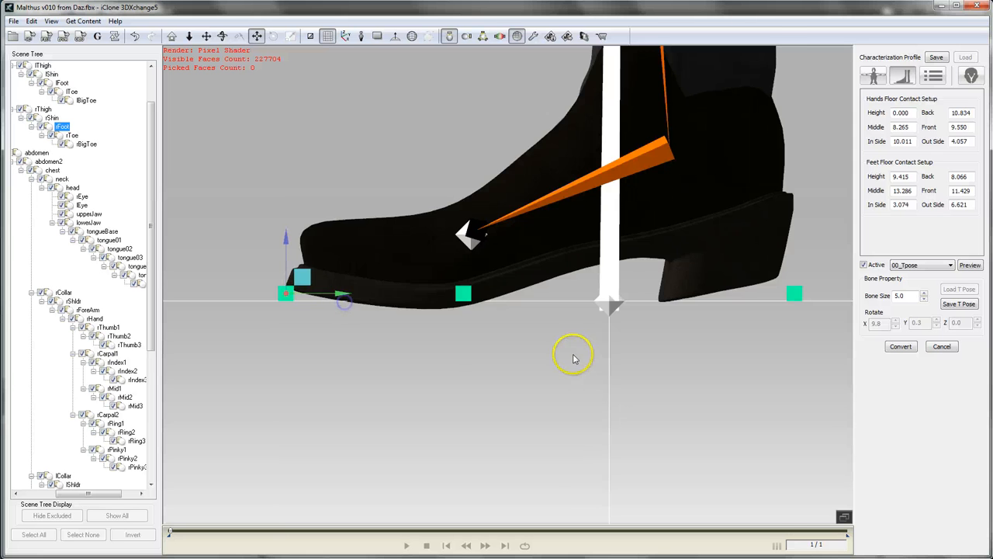
{"action": "scroll", "coordinate": [574, 361], "scroll_direction": "down", "scroll_amount": 3}
{"action": "scroll", "coordinate": [487, 336], "scroll_direction": "up", "scroll_amount": 5}
{"action": "scroll", "coordinate": [243, 329], "scroll_direction": "down", "scroll_amount": 4}
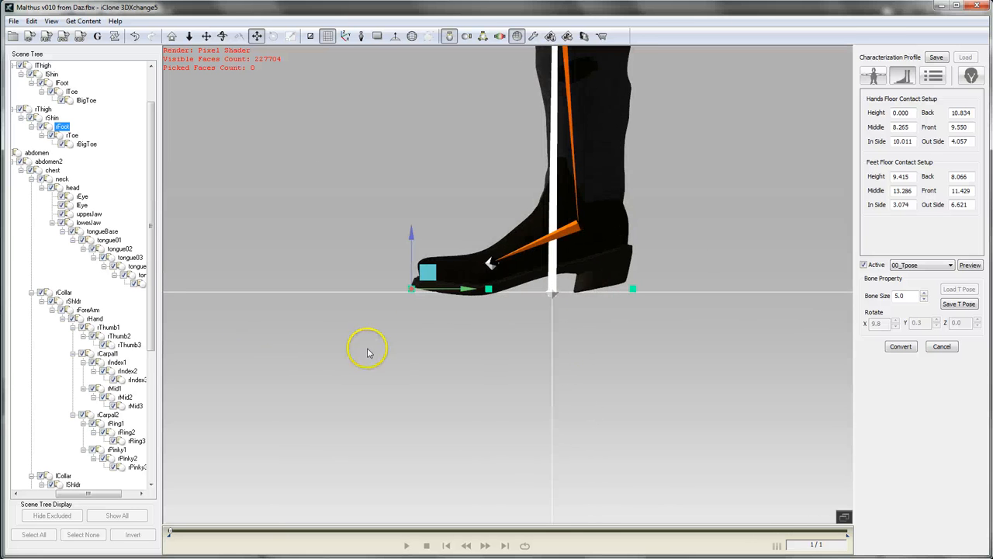
{"action": "scroll", "coordinate": [462, 340], "scroll_direction": "up", "scroll_amount": 1}
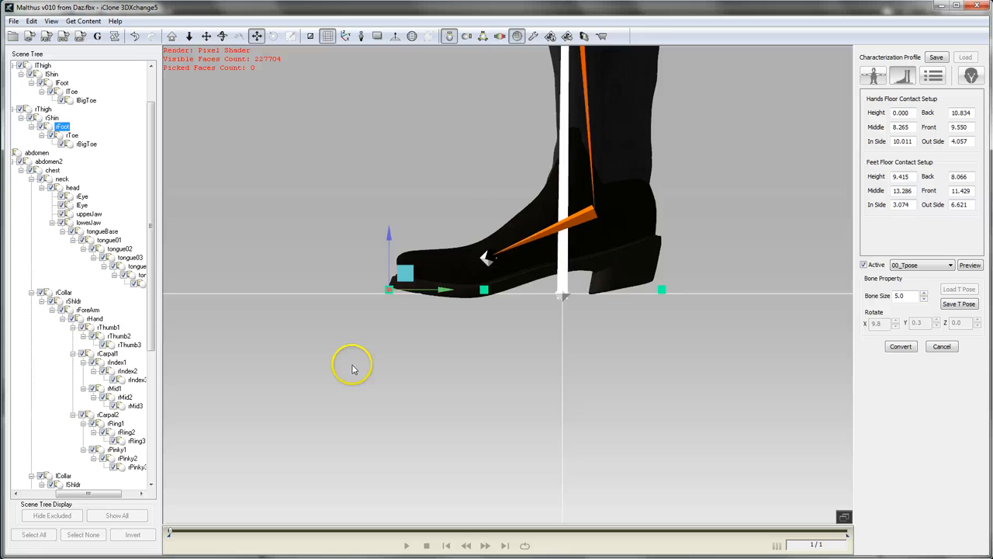
{"action": "scroll", "coordinate": [351, 369], "scroll_direction": "down", "scroll_amount": 3}
{"action": "scroll", "coordinate": [458, 328], "scroll_direction": "up", "scroll_amount": 4}
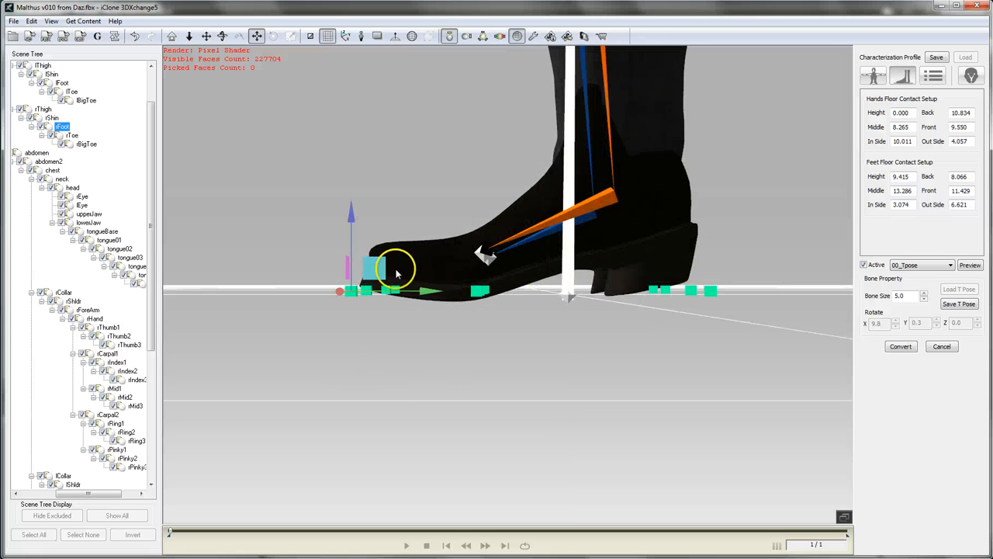
In the front view, move the outer contact points just outside the shoes, bringing the feet Out Side value to about 7.427
{"action": "mouse_move", "coordinate": [396, 273]}
{"action": "right_mouse_down"}
{"action": "mouse_move", "coordinate": [470, 435]}
{"action": "mouse_move", "coordinate": [717, 391]}
{"action": "mouse_move", "coordinate": [667, 412]}
{"action": "mouse_move", "coordinate": [608, 401]}
{"action": "mouse_move", "coordinate": [625, 386]}
{"action": "right_mouse_up"}
{"action": "left_click", "coordinate": [461, 314]}
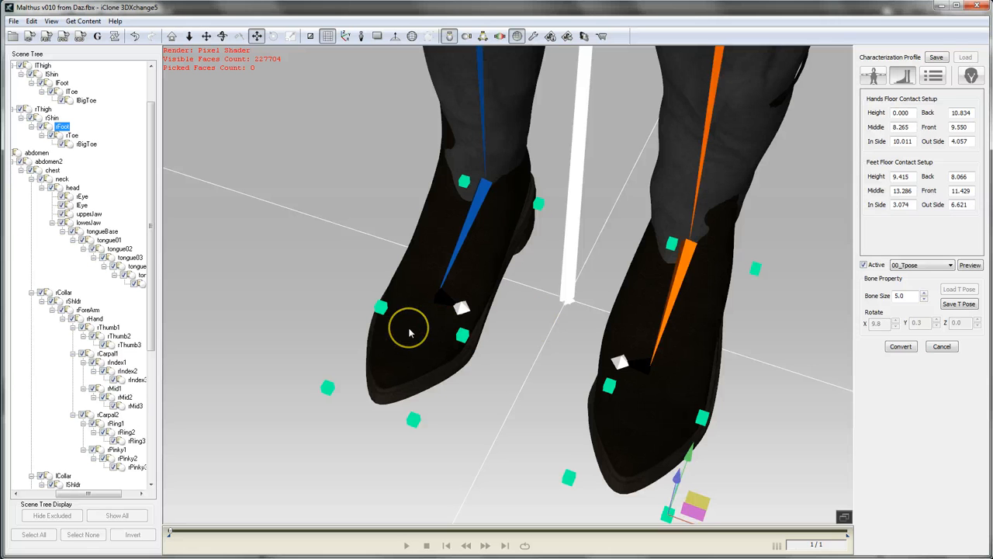
{"action": "scroll", "coordinate": [411, 332], "scroll_direction": "down", "scroll_amount": 2}
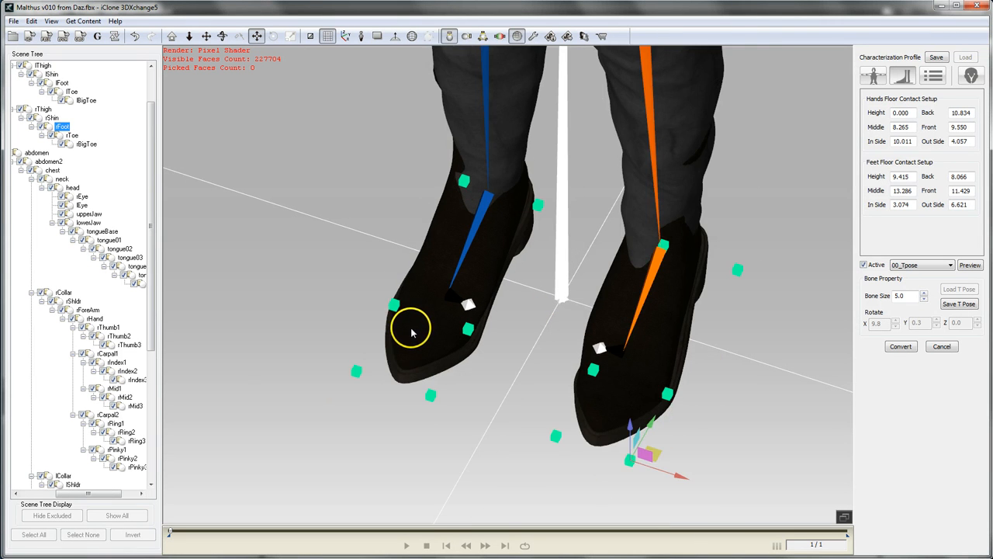
{"action": "key", "text": "f"}
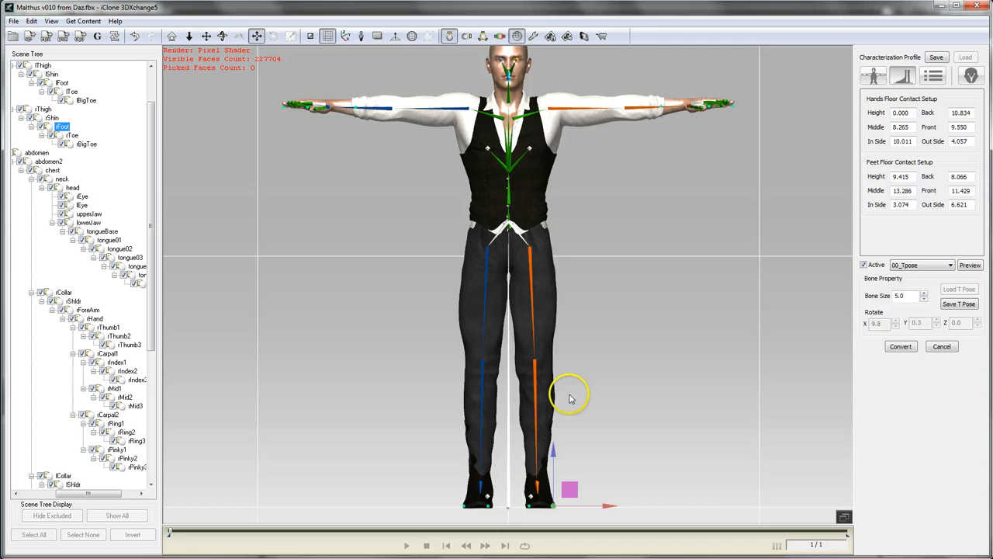
{"action": "middle_click_drag", "start_coordinate": [569, 394], "coordinate": [578, 208]}
{"action": "scroll", "coordinate": [595, 323], "scroll_direction": "up", "scroll_amount": 8}
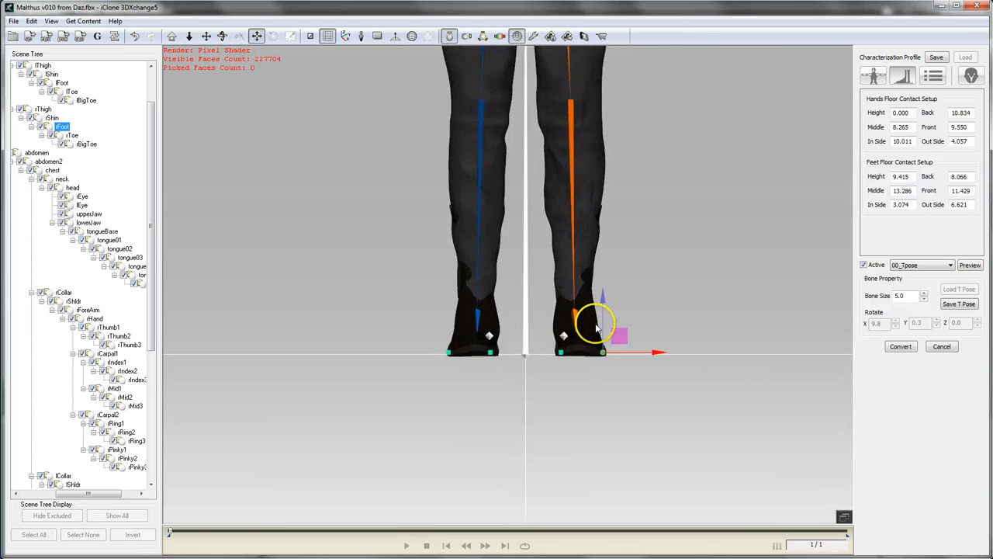
{"action": "middle_click_drag", "start_coordinate": [564, 377], "coordinate": [559, 198]}
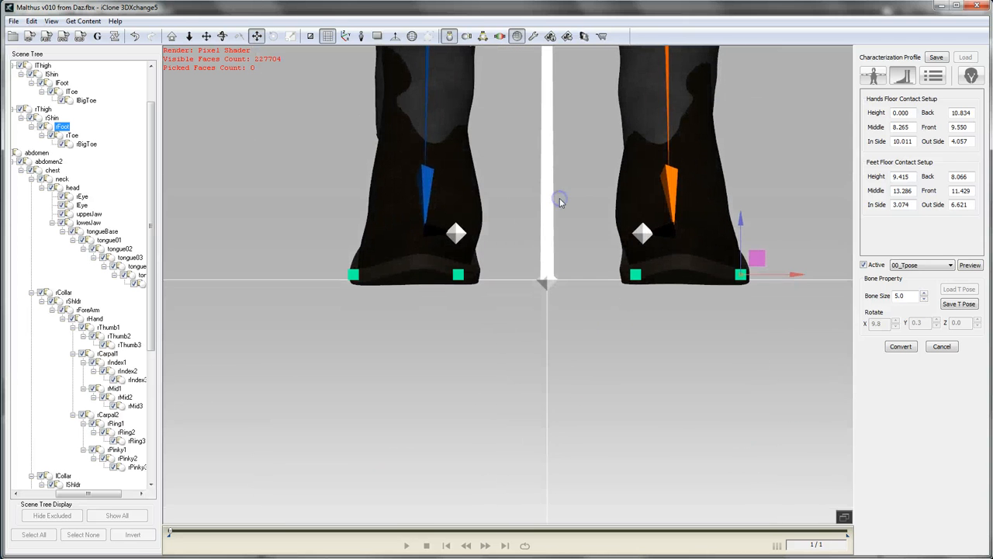
{"action": "left_click", "coordinate": [355, 275]}
{"action": "left_click_drag", "start_coordinate": [409, 276], "coordinate": [398, 277]}
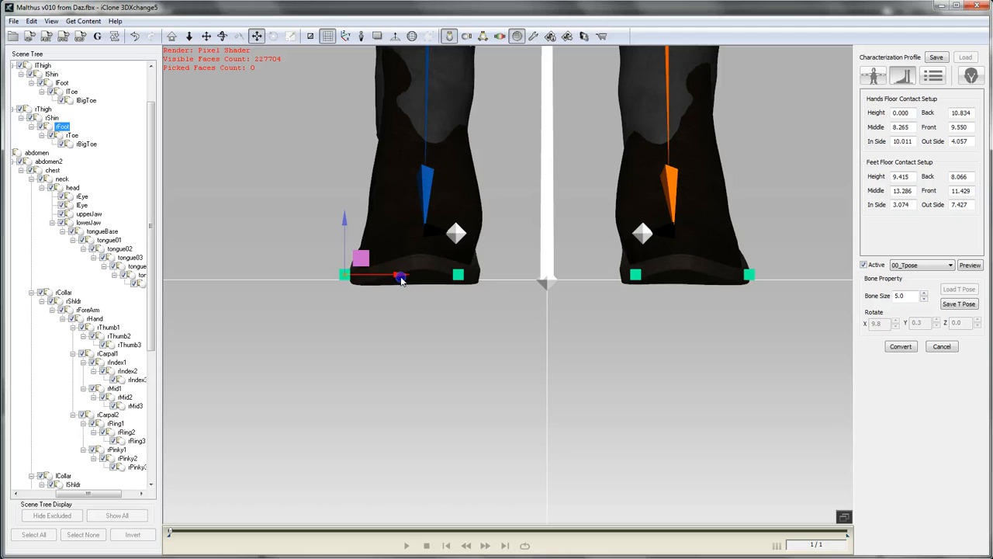
Move the feet's inner contact points just inside the shoes' inner edges, bringing the feet In Side value to about 5.642
{"action": "left_click", "coordinate": [458, 275]}
{"action": "left_click_drag", "start_coordinate": [506, 277], "coordinate": [538, 281]}
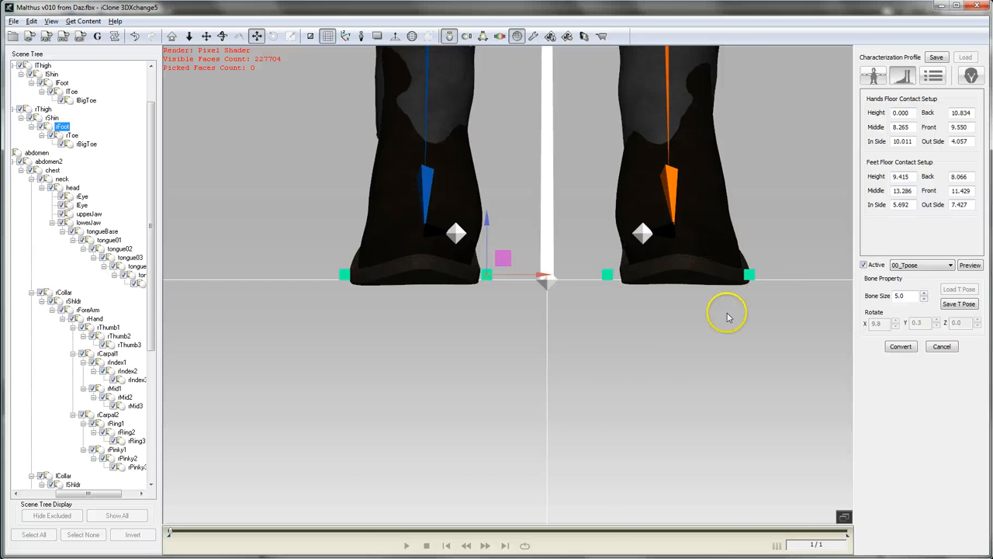
{"action": "middle_click_drag", "start_coordinate": [728, 314], "coordinate": [656, 380]}
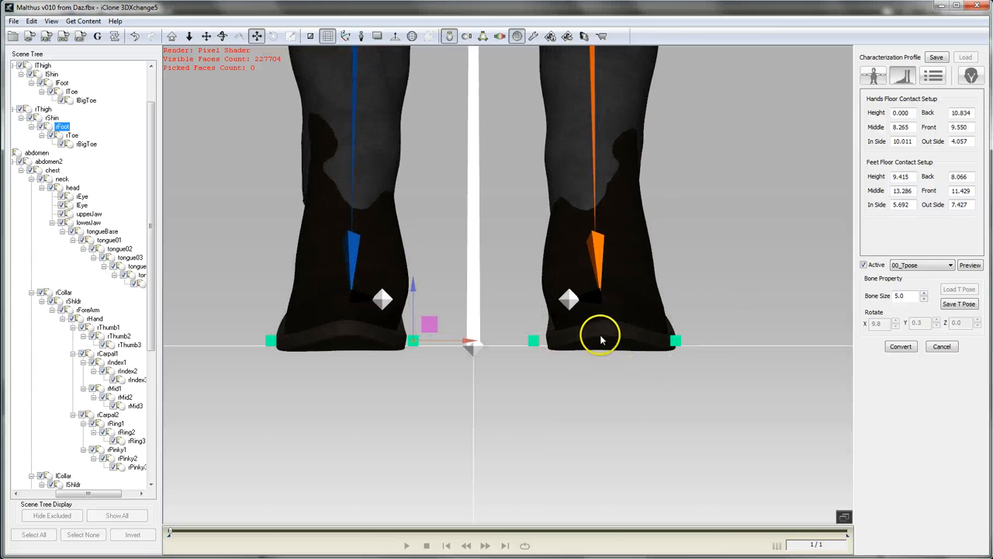
{"action": "left_click", "coordinate": [534, 342]}
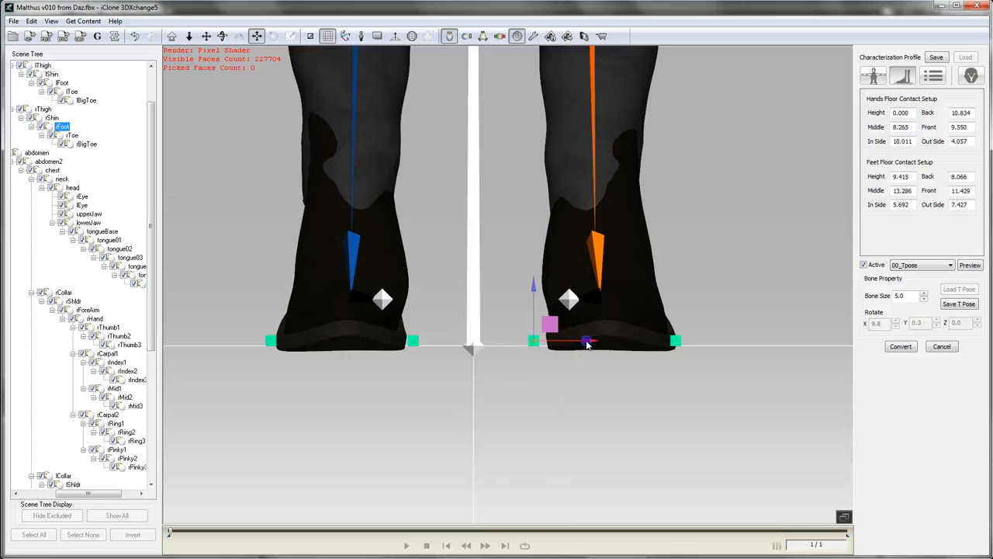
{"action": "left_click_drag", "start_coordinate": [587, 344], "coordinate": [586, 344]}
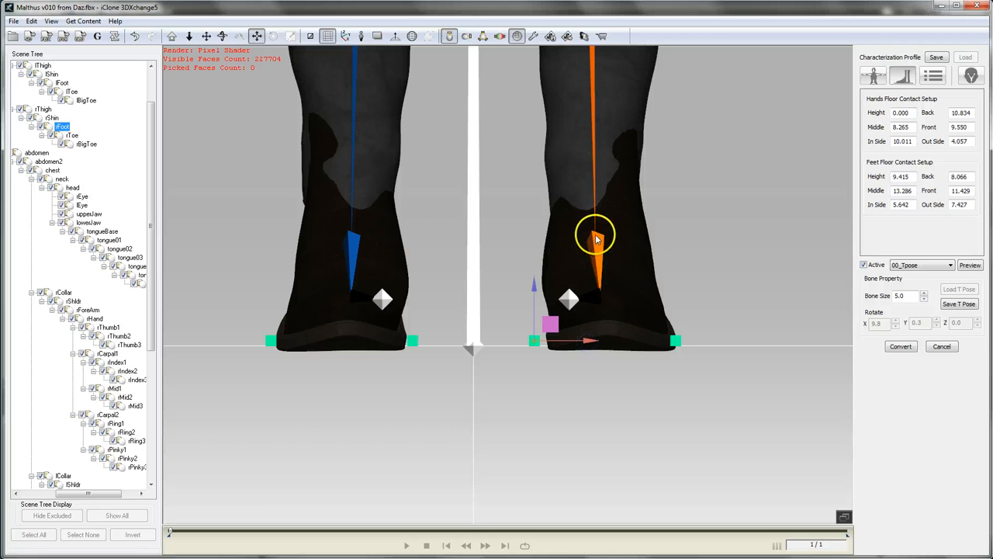
Deactivate the characterization and select the left thigh bone (lThigh) for rotation
{"action": "middle_click_drag", "start_coordinate": [694, 206], "coordinate": [699, 281]}
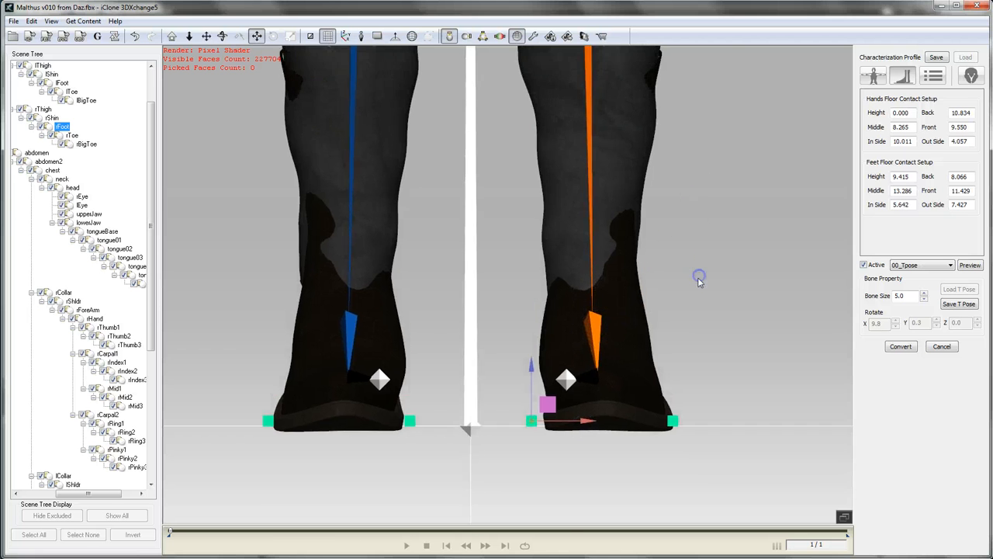
{"action": "scroll", "coordinate": [698, 278], "scroll_direction": "down", "scroll_amount": 3}
{"action": "middle_click_drag", "start_coordinate": [672, 186], "coordinate": [641, 260]}
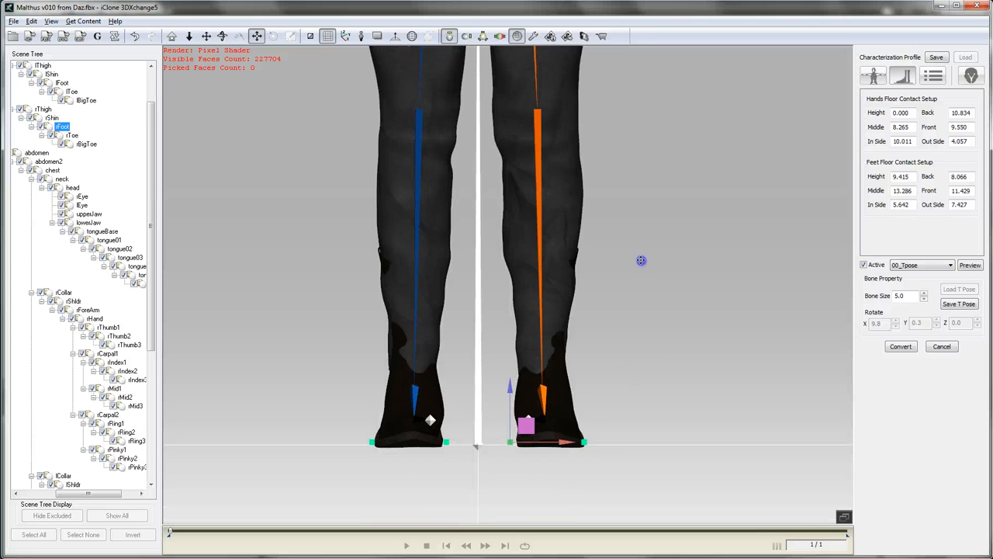
{"action": "left_click", "coordinate": [867, 265]}
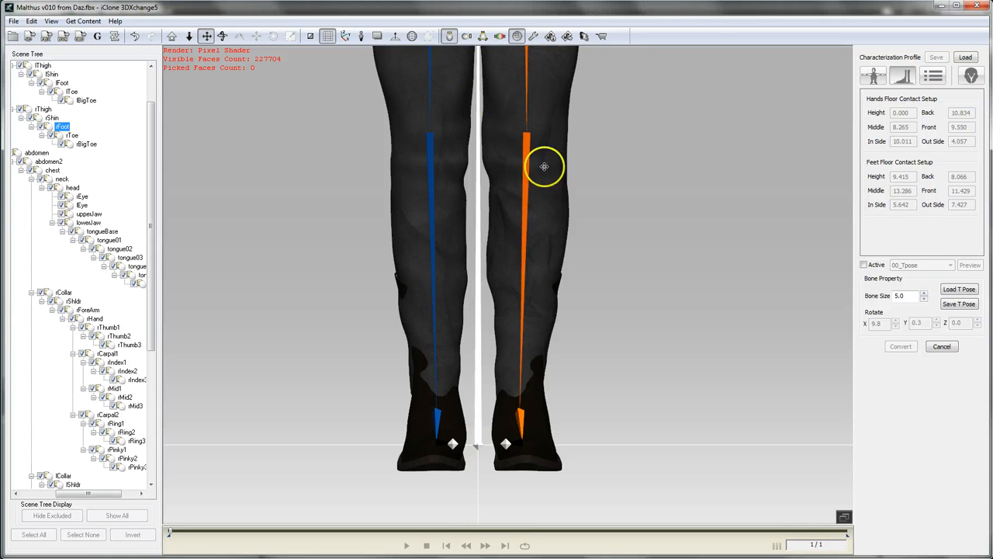
{"action": "left_click", "coordinate": [526, 54]}
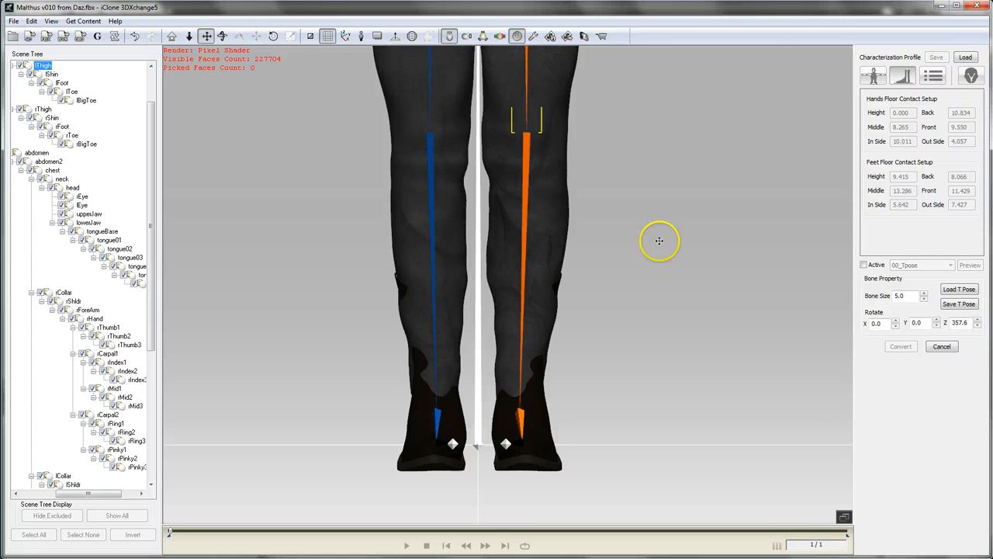
{"action": "key", "text": "e"}
Try rotating the left thigh outward to a Z rotation of about 0.1, and undo that rotation
{"action": "scroll", "coordinate": [646, 195], "scroll_direction": "down", "scroll_amount": 2}
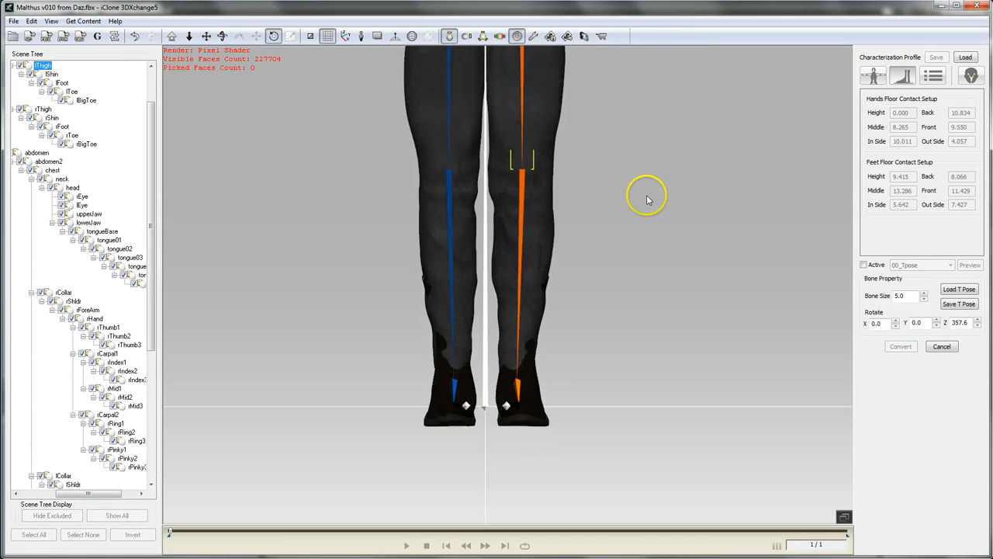
{"action": "middle_click_drag", "start_coordinate": [639, 152], "coordinate": [635, 173]}
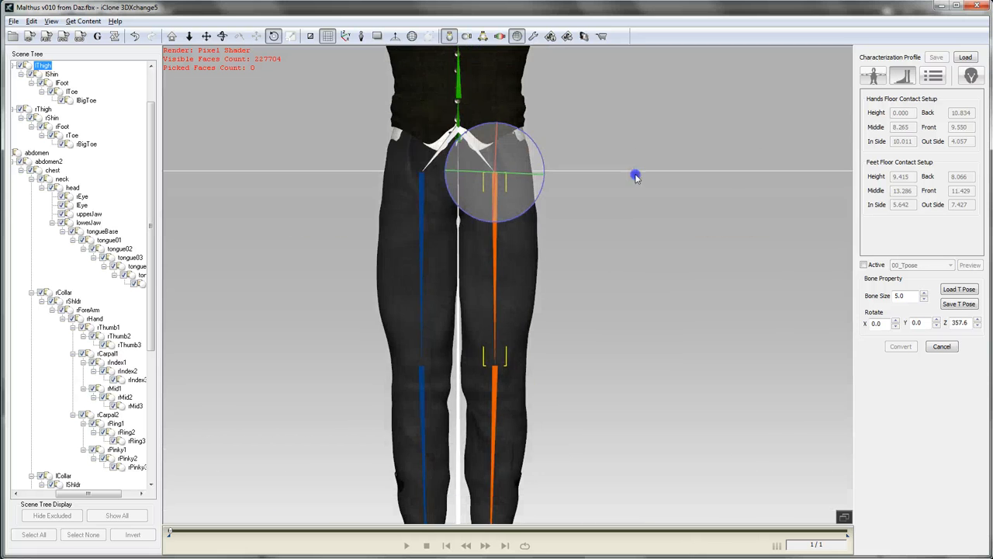
{"action": "scroll", "coordinate": [635, 173], "scroll_direction": "down", "scroll_amount": 1}
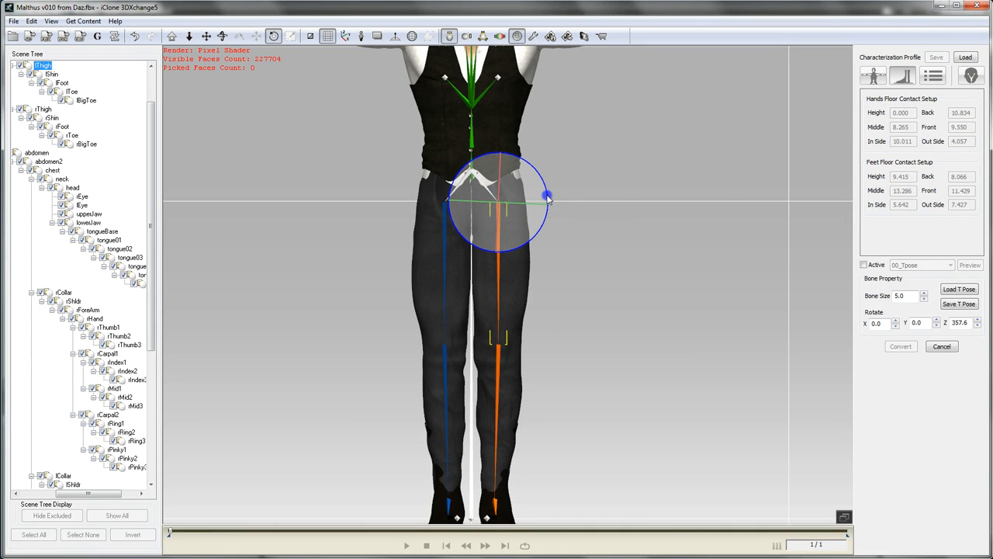
{"action": "left_click_drag", "start_coordinate": [548, 200], "coordinate": [578, 229]}
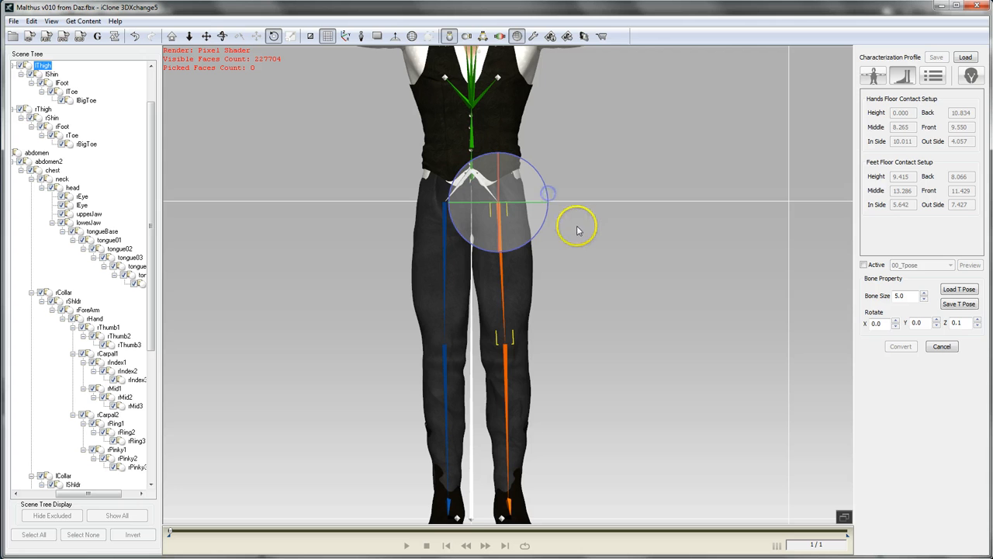
{"action": "key", "text": "ctrl+z"}
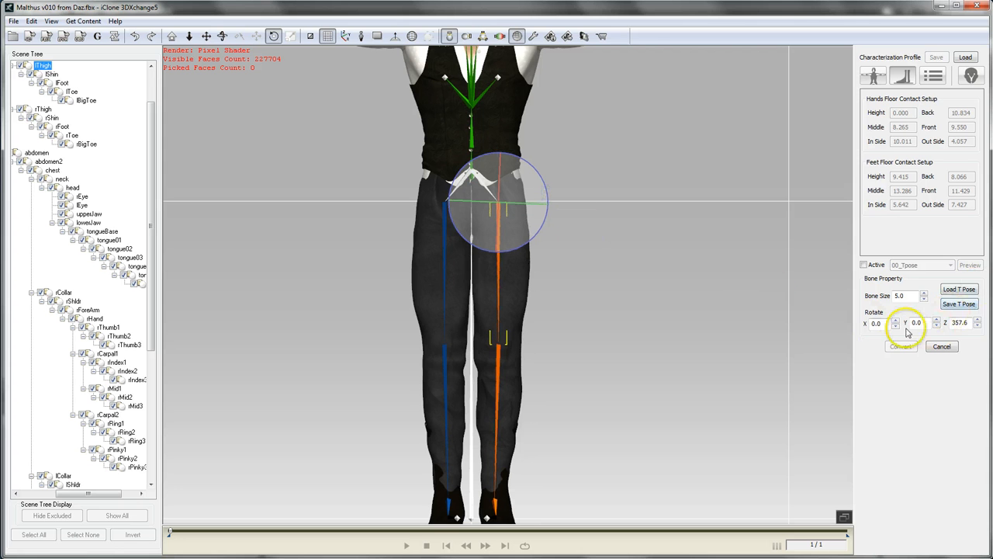
Set the left thigh bone's Z rotation to 357.0
{"action": "left_click", "coordinate": [977, 326]}
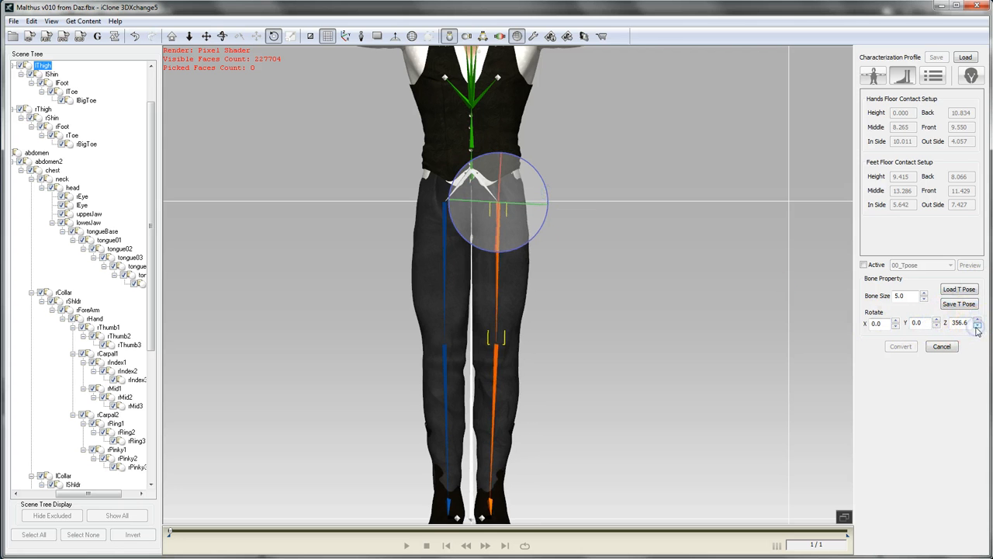
{"action": "left_click", "coordinate": [978, 320]}
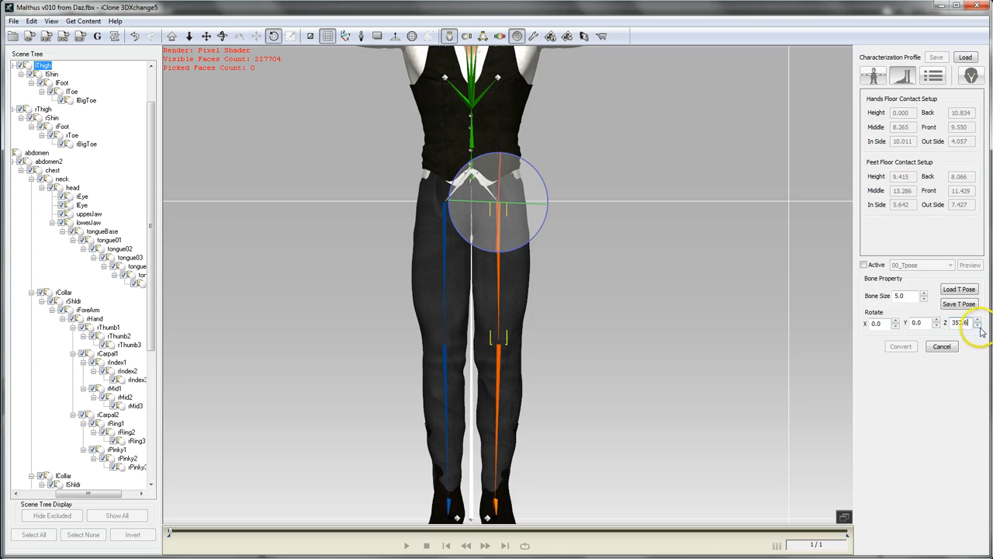
{"action": "left_click", "coordinate": [977, 326]}
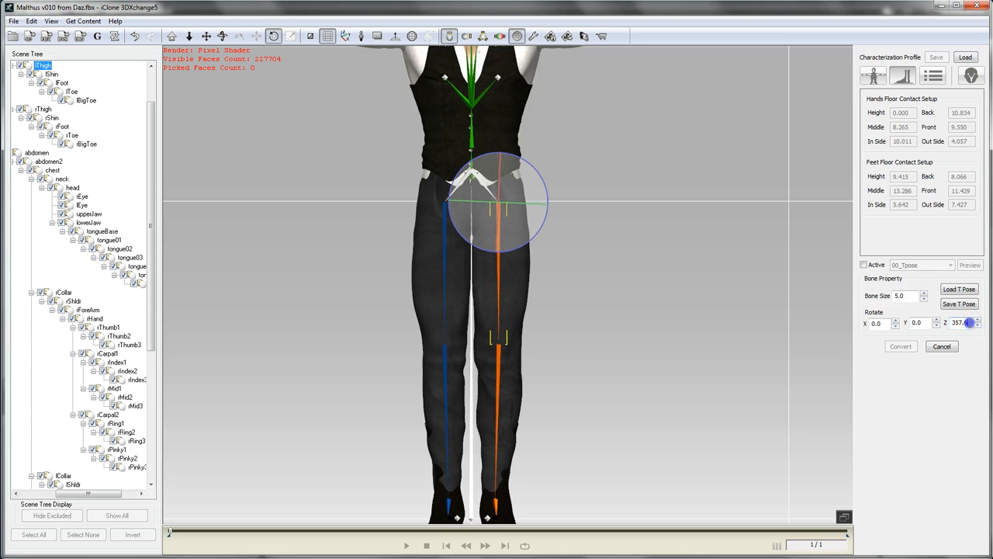
{"action": "left_click", "coordinate": [977, 326]}
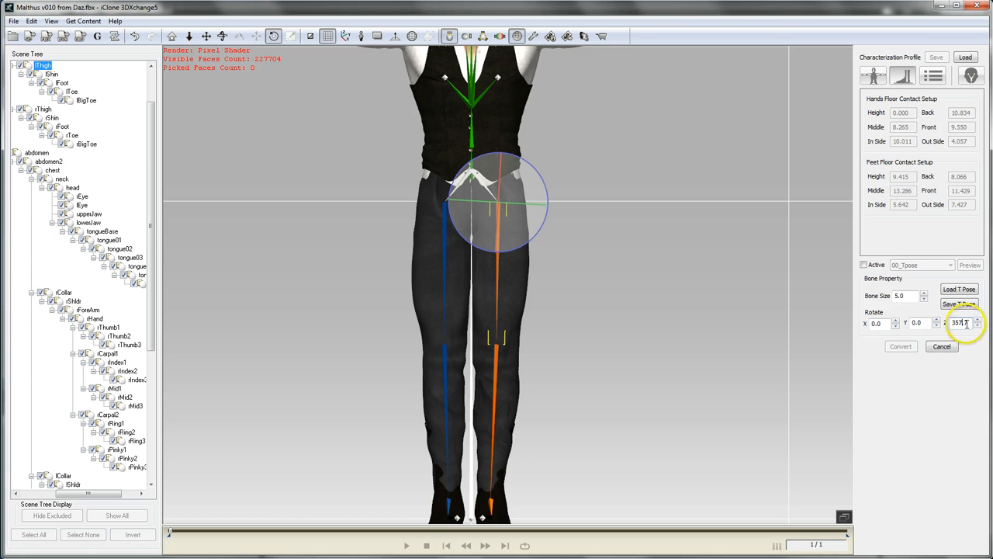
{"action": "type", "text": "0"}
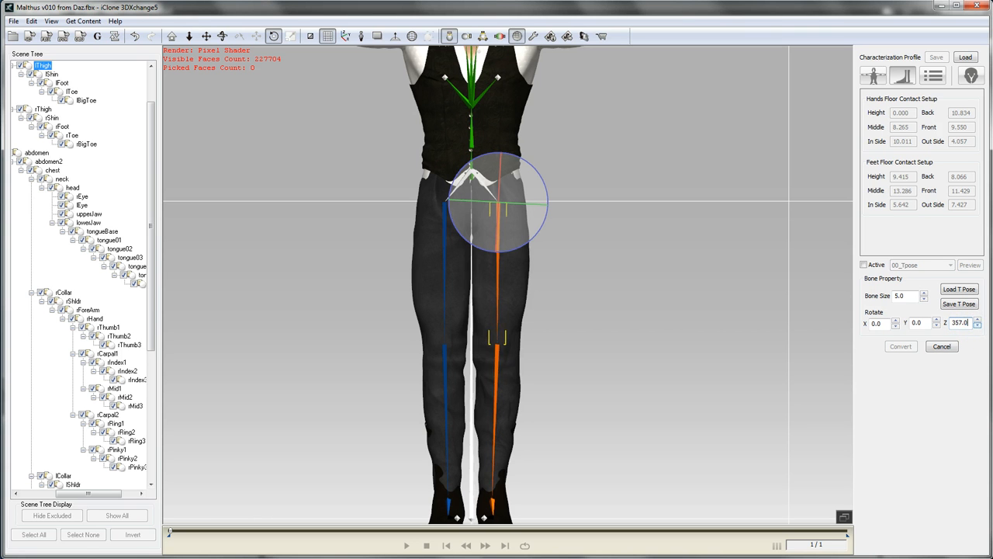
Reactivate the characterization with the 00_Tpose preview and check the feet's contact points against the shoes
{"action": "left_click", "coordinate": [864, 265]}
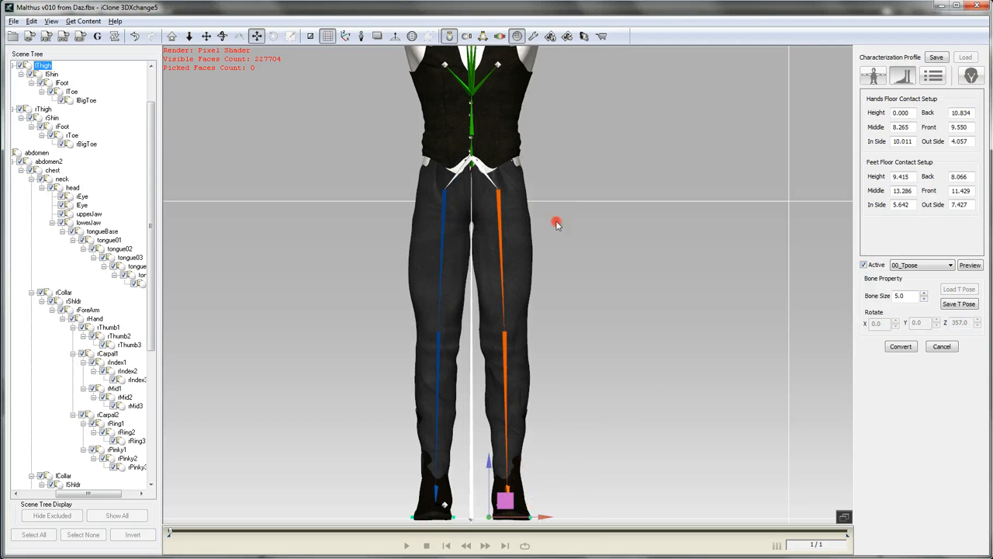
{"action": "right_click_drag", "start_coordinate": [539, 349], "coordinate": [564, 122]}
{"action": "scroll", "coordinate": [526, 278], "scroll_direction": "up", "scroll_amount": 4}
{"action": "scroll", "coordinate": [535, 302], "scroll_direction": "down", "scroll_amount": 1}
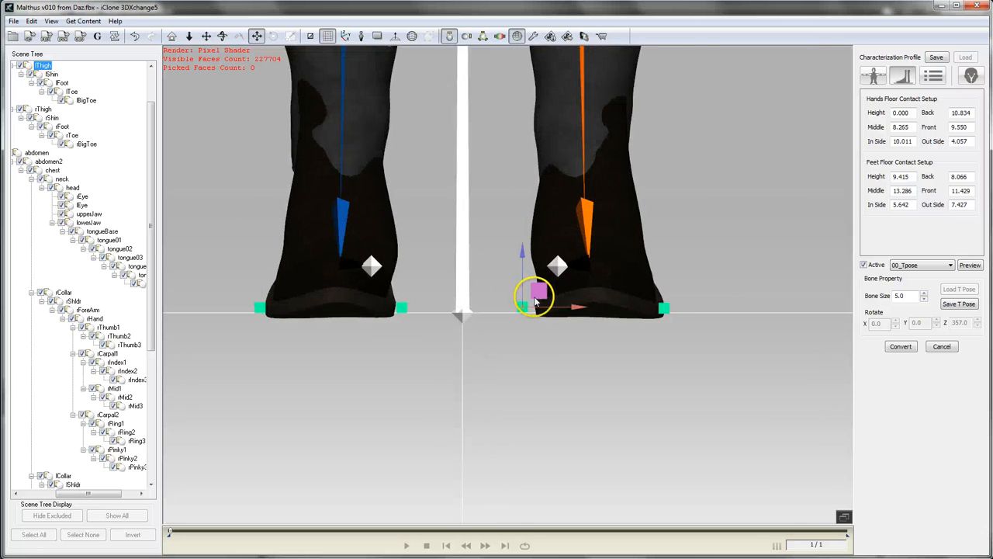
{"action": "right_click_drag", "start_coordinate": [610, 275], "coordinate": [630, 342]}
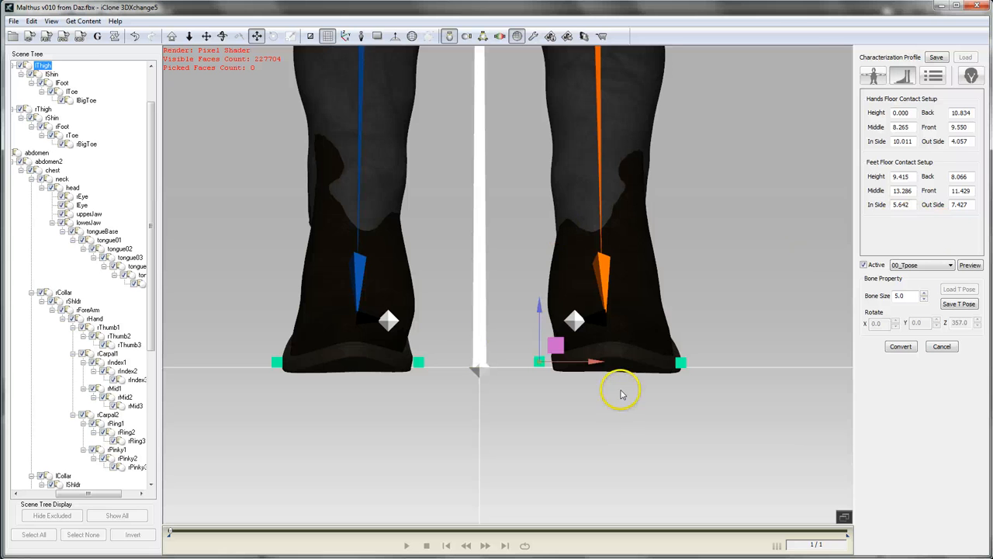
{"action": "scroll", "coordinate": [743, 233], "scroll_direction": "down", "scroll_amount": 2}
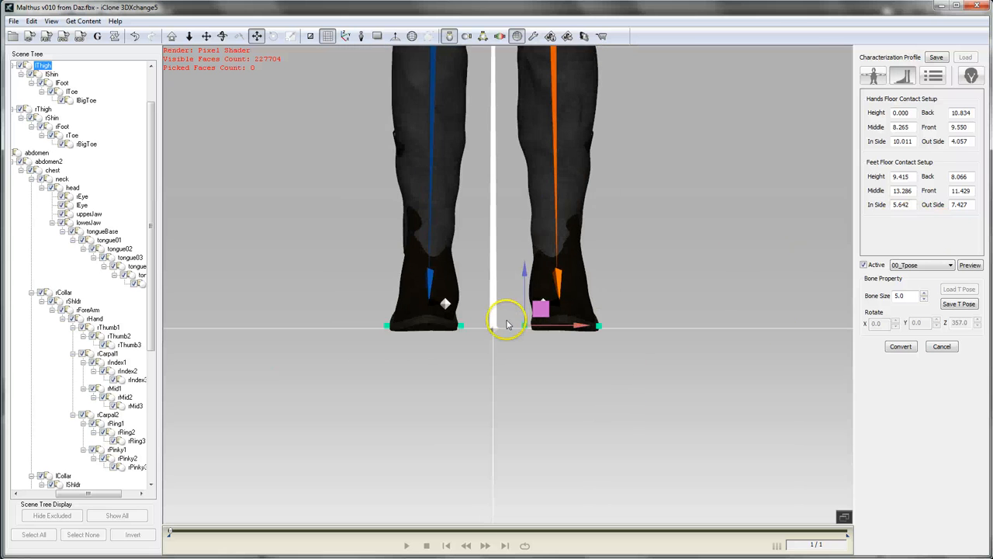
{"action": "scroll", "coordinate": [505, 316], "scroll_direction": "down", "scroll_amount": 2}
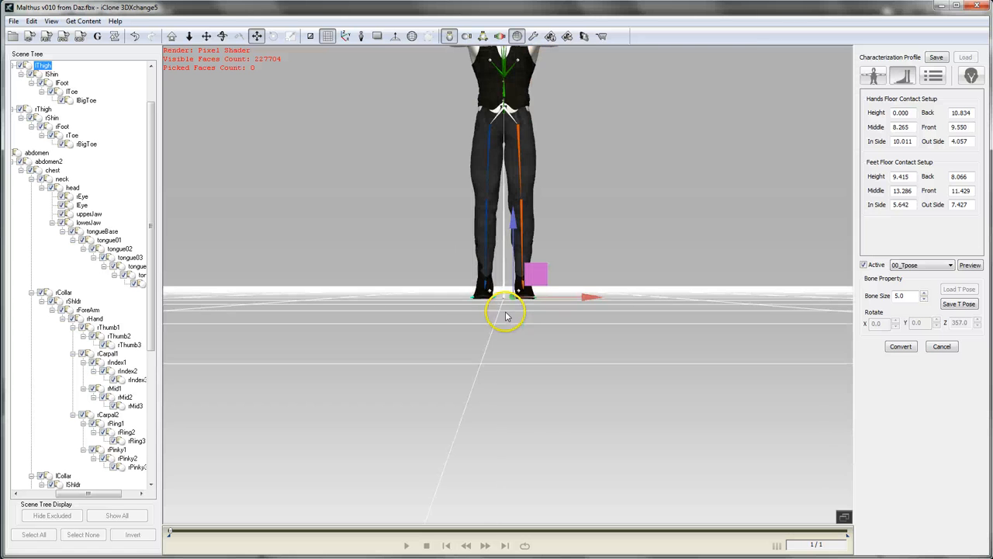
Examine the left hand's floor contact points relative to the wrist, palm and fingertips in perspective
{"action": "scroll", "coordinate": [544, 272], "scroll_direction": "down", "scroll_amount": 4}
{"action": "left_click_drag", "start_coordinate": [640, 202], "coordinate": [578, 410]}
{"action": "scroll", "coordinate": [635, 166], "scroll_direction": "up", "scroll_amount": 4}
{"action": "middle_click_drag", "start_coordinate": [629, 124], "coordinate": [594, 369]}
{"action": "middle_click_drag", "start_coordinate": [665, 188], "coordinate": [589, 350]}
{"action": "mouse_move", "coordinate": [668, 248]}
{"action": "middle_mouse_down"}
{"action": "mouse_move", "coordinate": [478, 240]}
{"action": "mouse_move", "coordinate": [458, 228]}
{"action": "middle_mouse_up"}
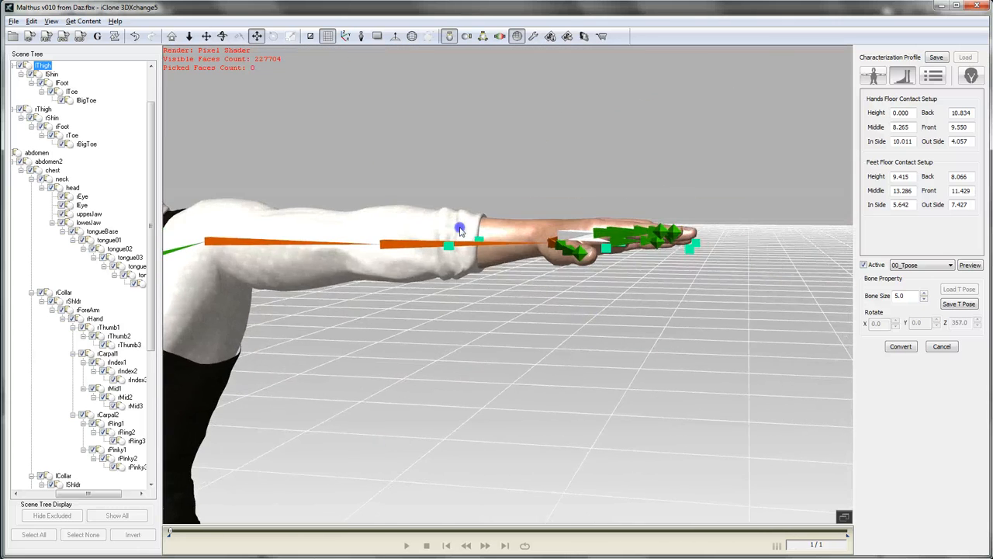
{"action": "mouse_move", "coordinate": [528, 224]}
{"action": "middle_mouse_down"}
{"action": "mouse_move", "coordinate": [535, 295]}
{"action": "mouse_move", "coordinate": [552, 238]}
{"action": "middle_mouse_up"}
{"action": "mouse_move", "coordinate": [551, 237]}
{"action": "left_mouse_down"}
{"action": "mouse_move", "coordinate": [559, 355]}
{"action": "mouse_move", "coordinate": [517, 275]}
{"action": "left_mouse_up"}
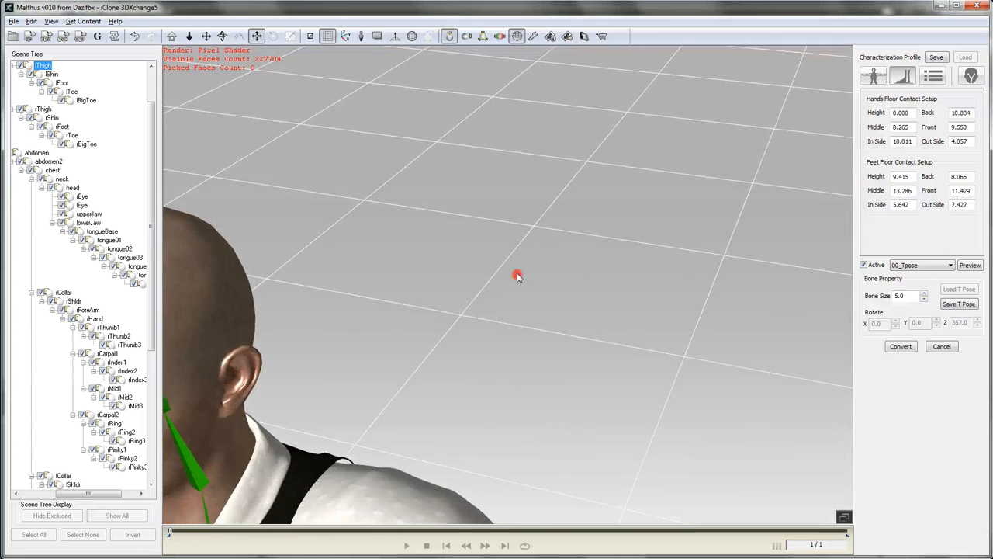
{"action": "middle_click_drag", "start_coordinate": [532, 306], "coordinate": [350, 94]}
{"action": "mouse_move", "coordinate": [565, 307]}
{"action": "middle_mouse_down"}
{"action": "mouse_move", "coordinate": [548, 244]}
{"action": "mouse_move", "coordinate": [485, 227]}
{"action": "middle_mouse_up"}
{"action": "scroll", "coordinate": [564, 277], "scroll_direction": "down", "scroll_amount": 5}
{"action": "scroll", "coordinate": [564, 277], "scroll_direction": "up", "scroll_amount": 3}
{"action": "middle_click_drag", "start_coordinate": [564, 277], "coordinate": [598, 281]}
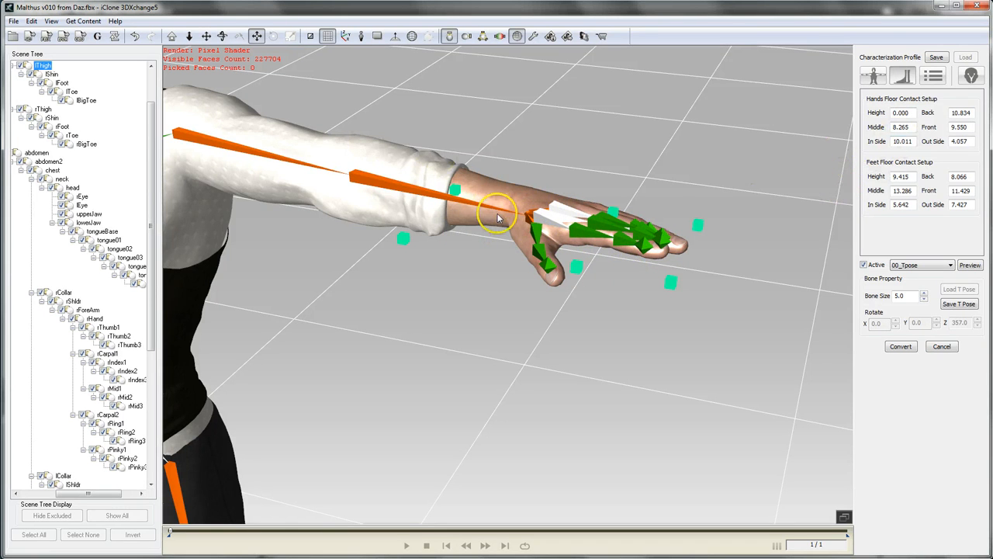
{"action": "scroll", "coordinate": [497, 214], "scroll_direction": "down", "scroll_amount": 2}
In the front view of the left hand, move the front contact points out to the fingertips, with hands Front at about 10.104
{"action": "key", "text": "Home"}
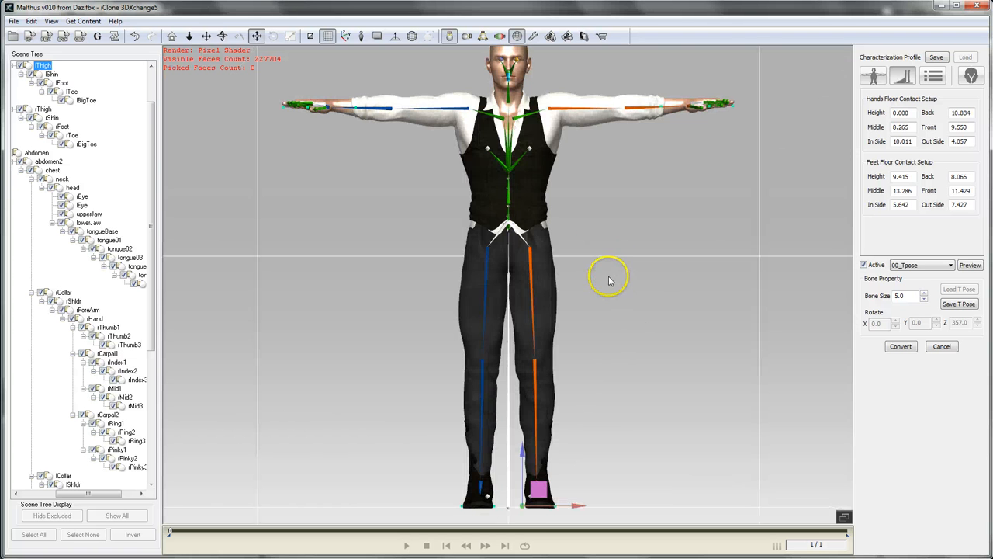
{"action": "middle_click_drag", "start_coordinate": [734, 140], "coordinate": [734, 153]}
{"action": "scroll", "coordinate": [598, 287], "scroll_direction": "up", "scroll_amount": 4}
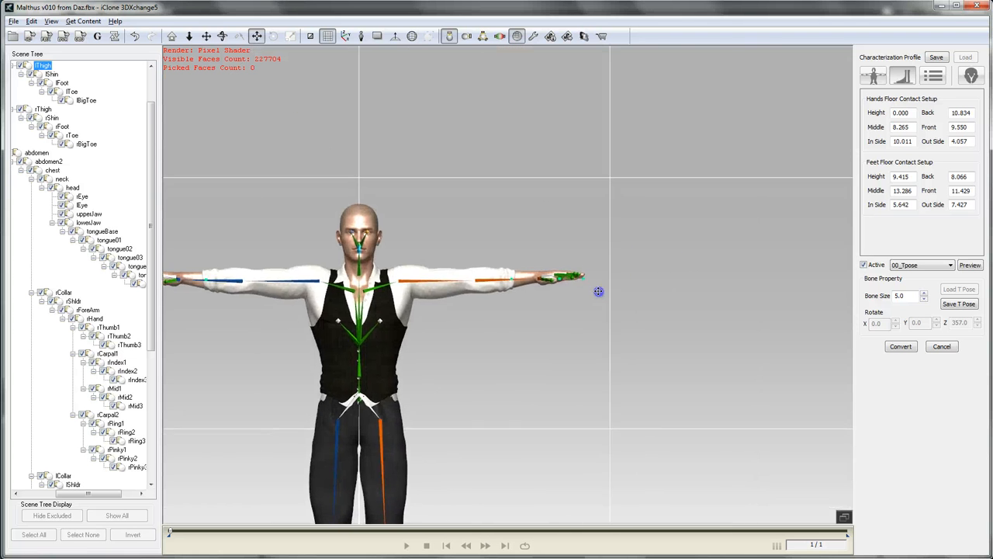
{"action": "scroll", "coordinate": [667, 310], "scroll_direction": "up", "scroll_amount": 3}
{"action": "middle_click_drag", "start_coordinate": [675, 318], "coordinate": [465, 279]}
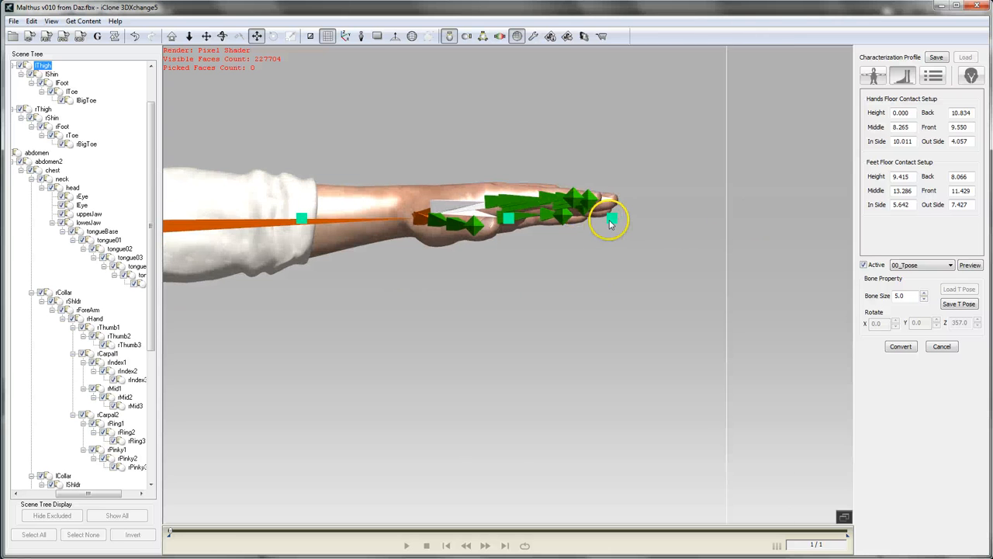
{"action": "middle_click_drag", "start_coordinate": [595, 293], "coordinate": [662, 244]}
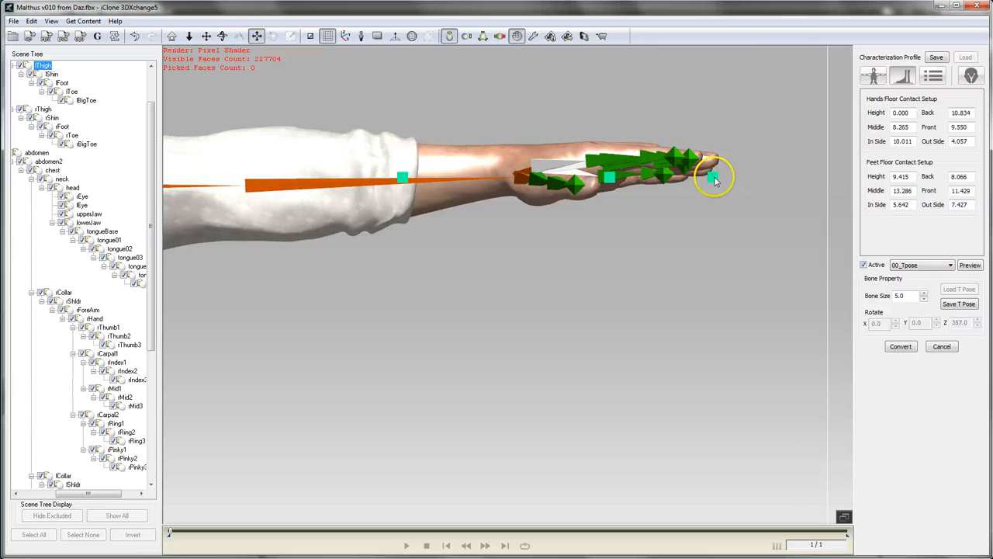
{"action": "left_click_drag", "start_coordinate": [715, 180], "coordinate": [770, 179]}
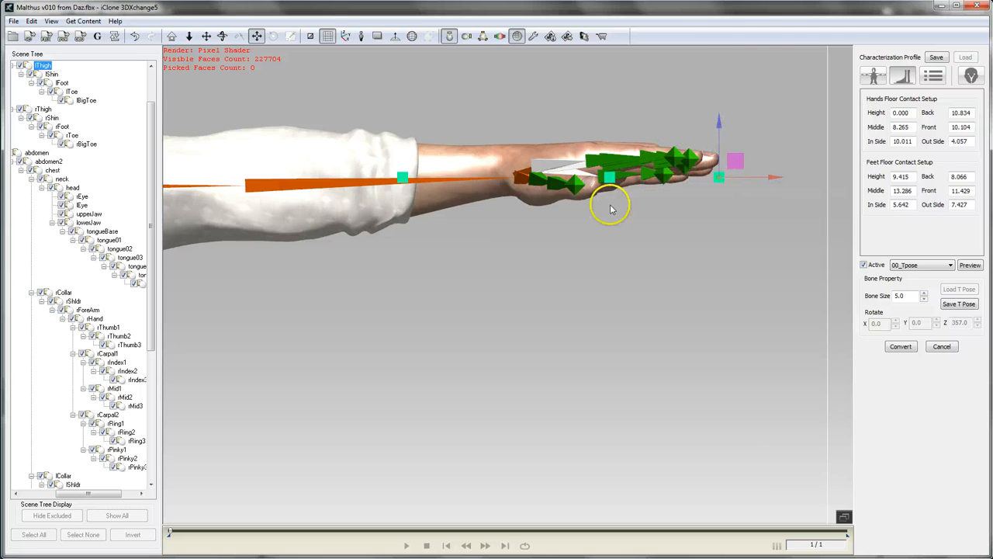
Move the hands' back contact points to the wrist, Back about 1.568, and the middle points slightly toward the wrist, Middle about 7.157
{"action": "left_click", "coordinate": [403, 180]}
{"action": "mouse_move", "coordinate": [475, 178]}
{"action": "left_mouse_down"}
{"action": "mouse_move", "coordinate": [454, 173]}
{"action": "mouse_move", "coordinate": [555, 187]}
{"action": "left_mouse_up"}
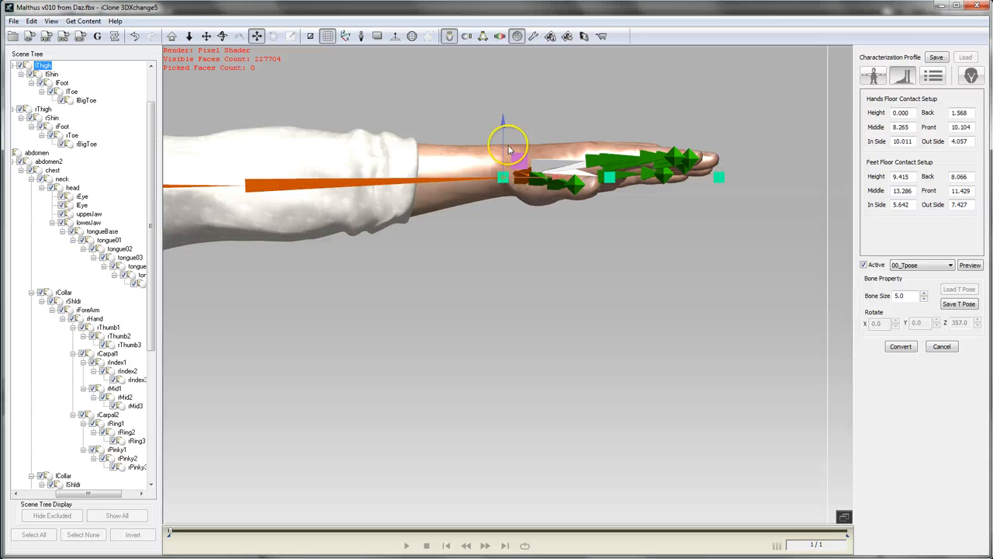
{"action": "left_click", "coordinate": [609, 179]}
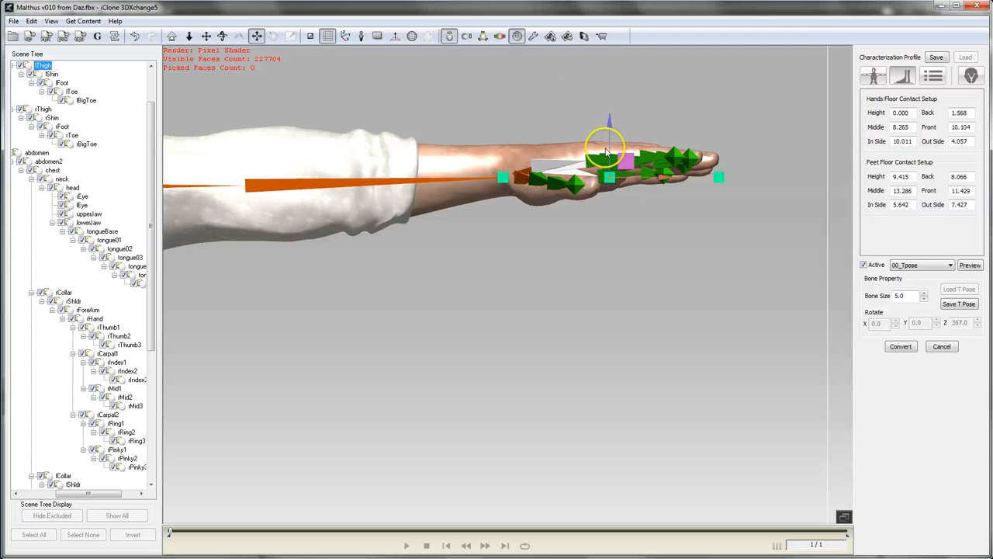
{"action": "left_click_drag", "start_coordinate": [660, 181], "coordinate": [654, 181]}
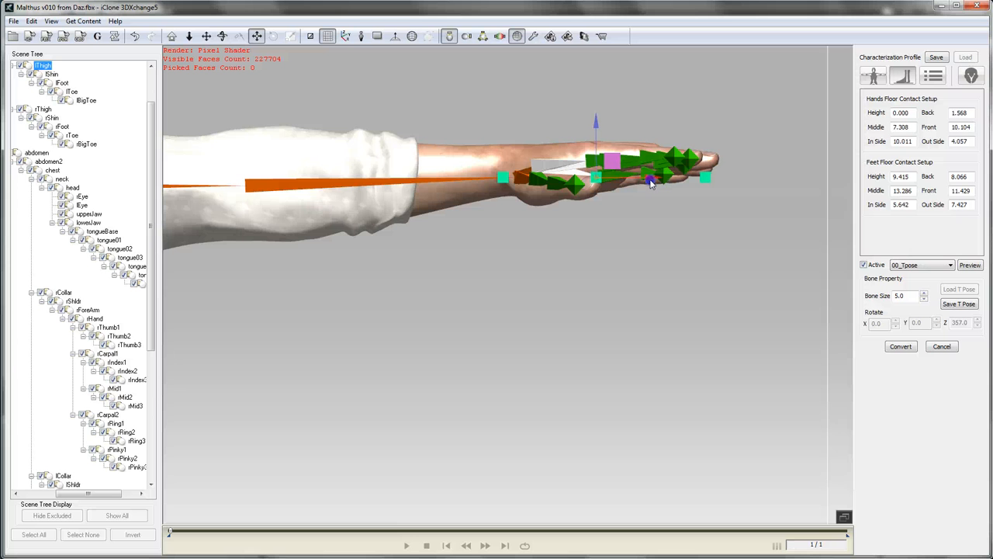
Move the hands' front contact points out to the fingertips, Front about 11.262, and check the left hand in perspective
{"action": "left_click", "coordinate": [705, 178]}
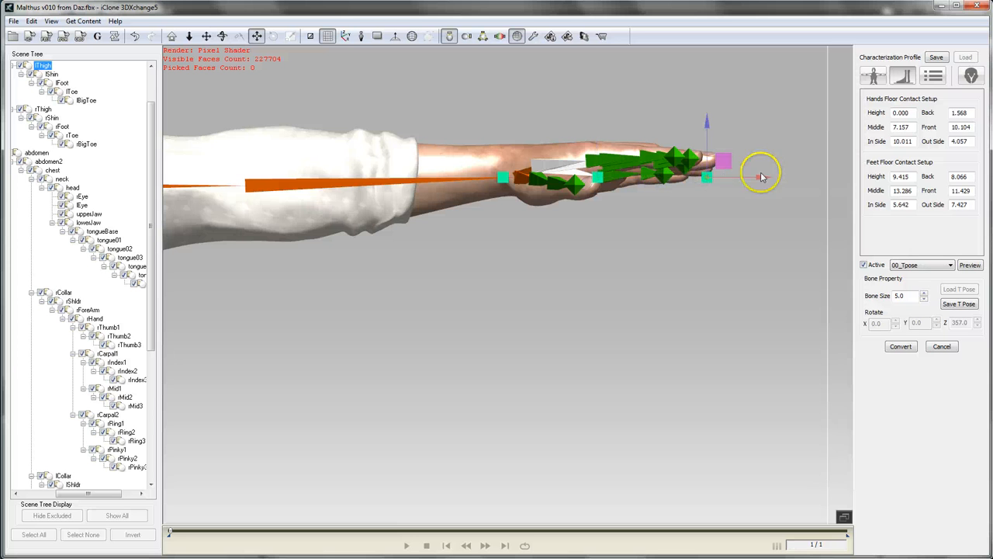
{"action": "left_click_drag", "start_coordinate": [761, 177], "coordinate": [781, 178]}
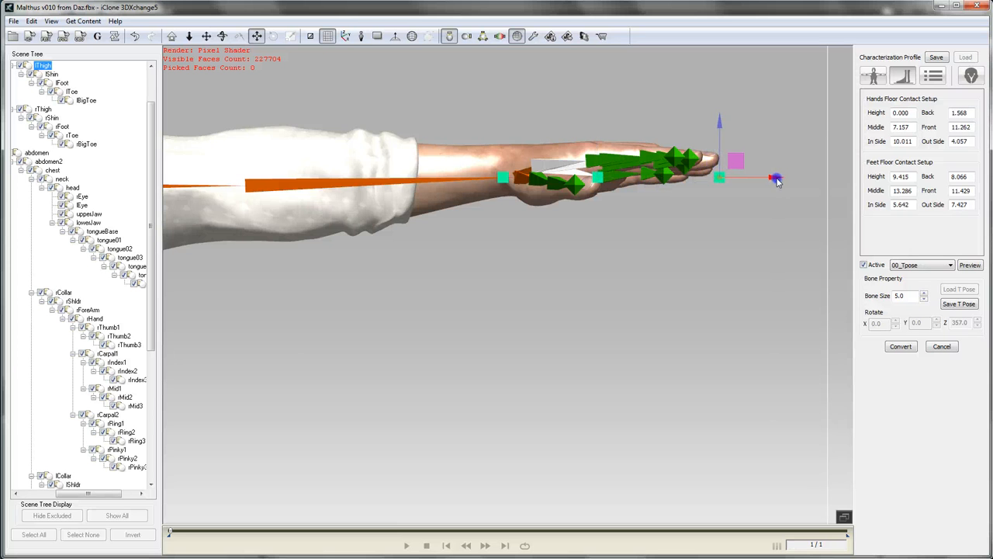
{"action": "scroll", "coordinate": [548, 293], "scroll_direction": "down", "scroll_amount": 5}
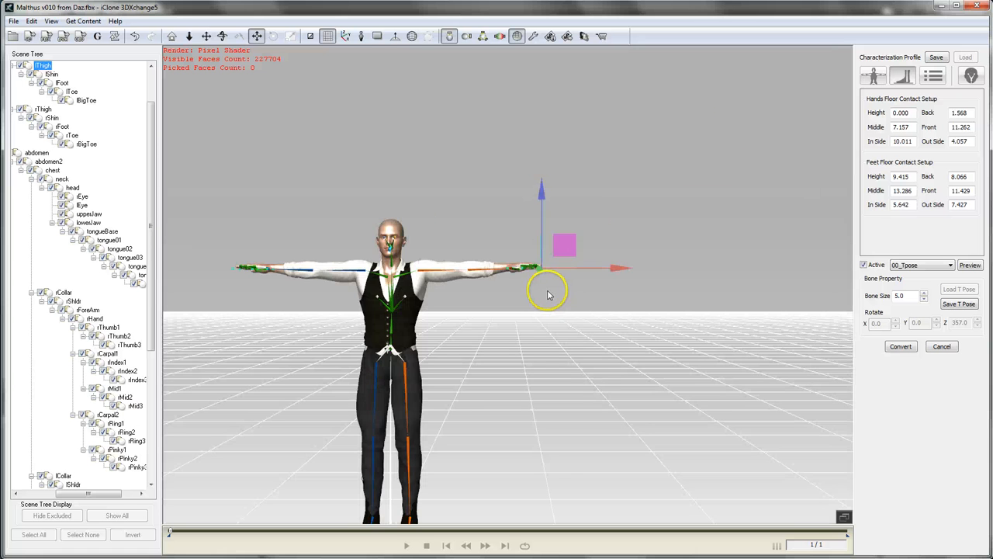
{"action": "mouse_move", "coordinate": [575, 196]}
{"action": "middle_mouse_down"}
{"action": "mouse_move", "coordinate": [582, 421]}
{"action": "mouse_move", "coordinate": [556, 303]}
{"action": "mouse_move", "coordinate": [565, 179]}
{"action": "middle_mouse_up"}
{"action": "scroll", "coordinate": [564, 444], "scroll_direction": "up", "scroll_amount": 5}
{"action": "middle_click_drag", "start_coordinate": [716, 250], "coordinate": [634, 255]}
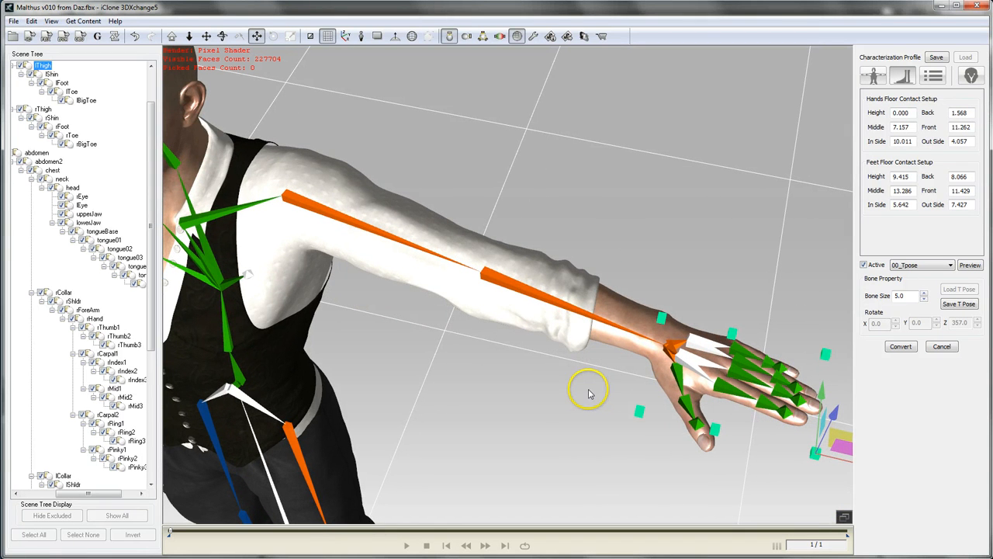
In the top view of the left hand, move the inner contact points in to the index finger's edge, In Side about 7.997
{"action": "left_click", "coordinate": [31, 21]}
{"action": "mouse_move", "coordinate": [54, 98]}
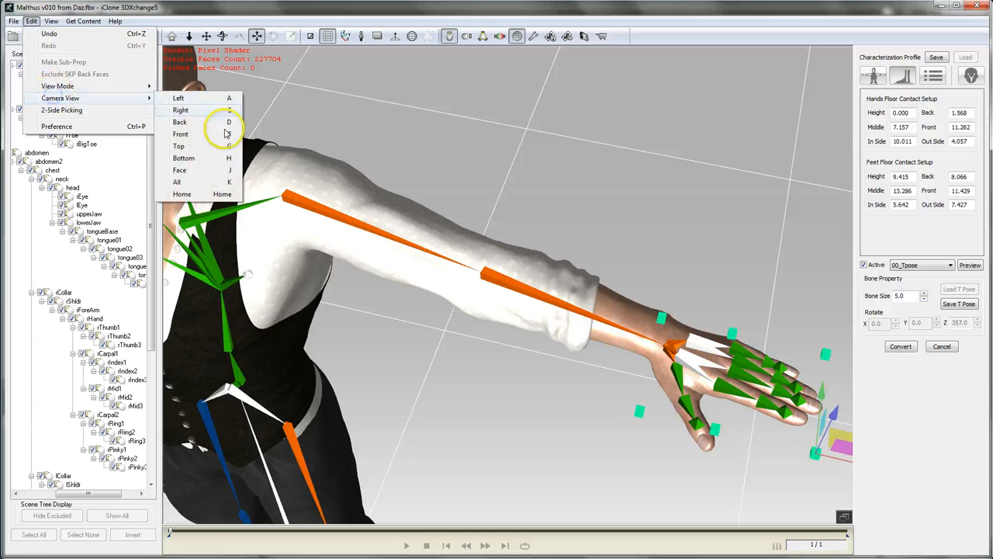
{"action": "left_click", "coordinate": [185, 134]}
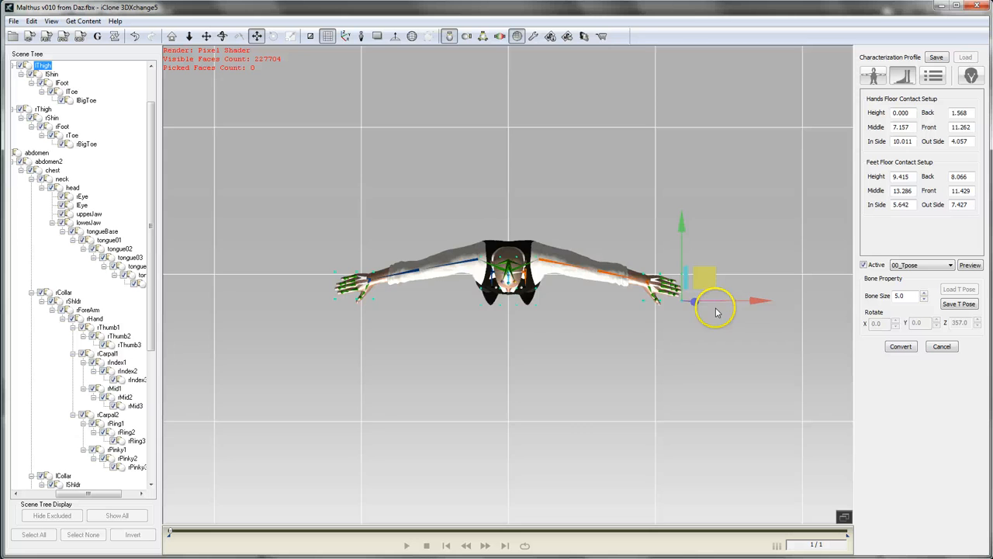
{"action": "scroll", "coordinate": [736, 322], "scroll_direction": "up", "scroll_amount": 5}
{"action": "middle_click_drag", "start_coordinate": [749, 264], "coordinate": [408, 257]}
{"action": "middle_click_drag", "start_coordinate": [665, 258], "coordinate": [303, 239]}
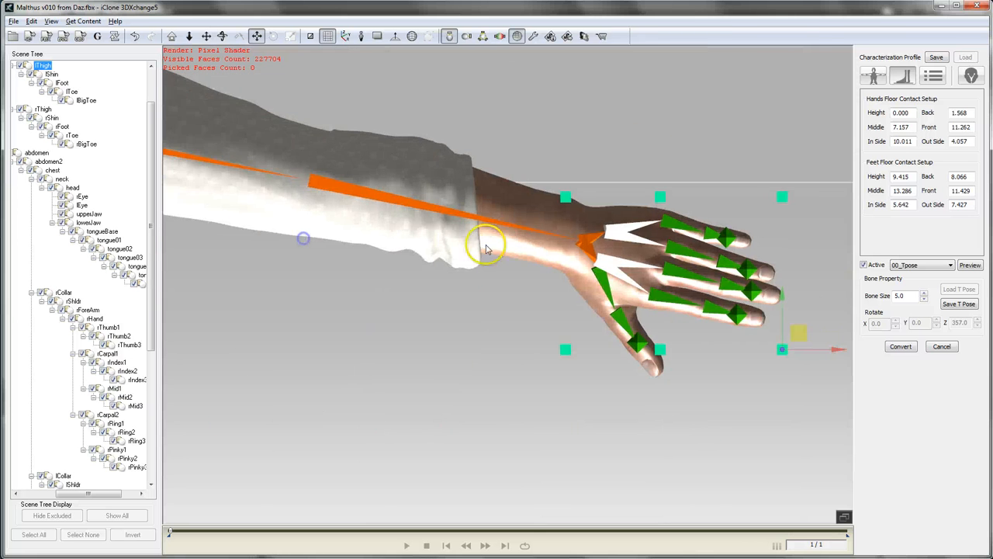
{"action": "middle_click_drag", "start_coordinate": [487, 248], "coordinate": [390, 216]}
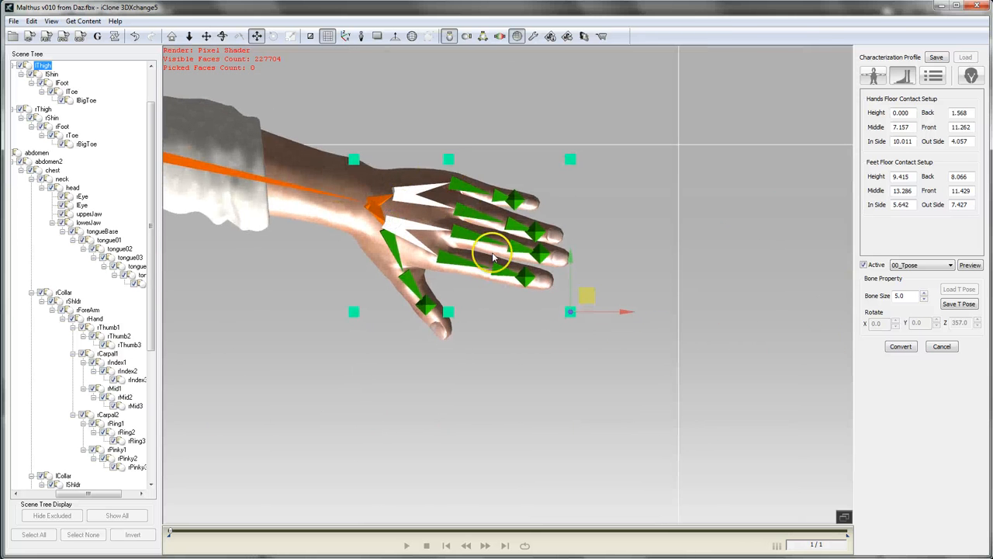
{"action": "middle_click_drag", "start_coordinate": [492, 251], "coordinate": [595, 238]}
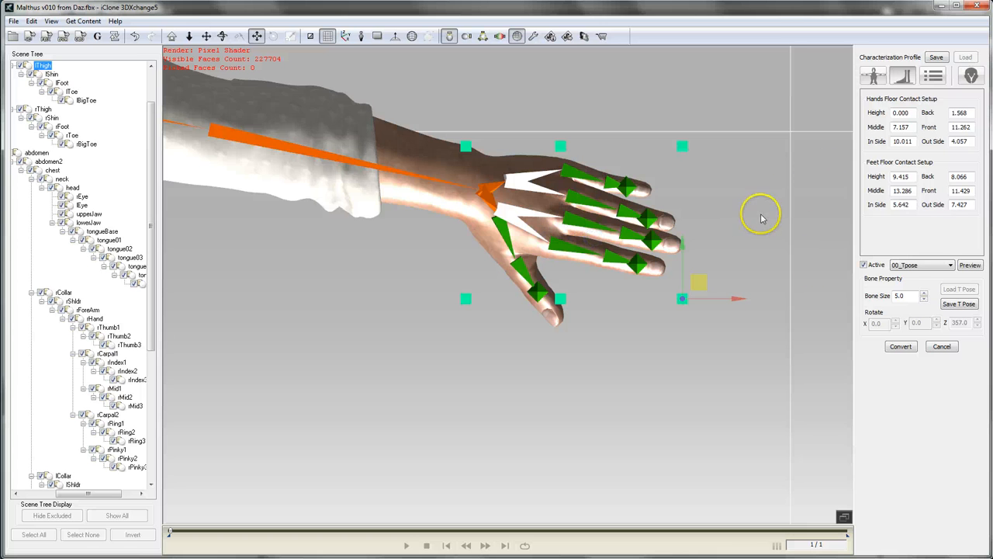
{"action": "left_click_drag", "start_coordinate": [710, 291], "coordinate": [683, 223]}
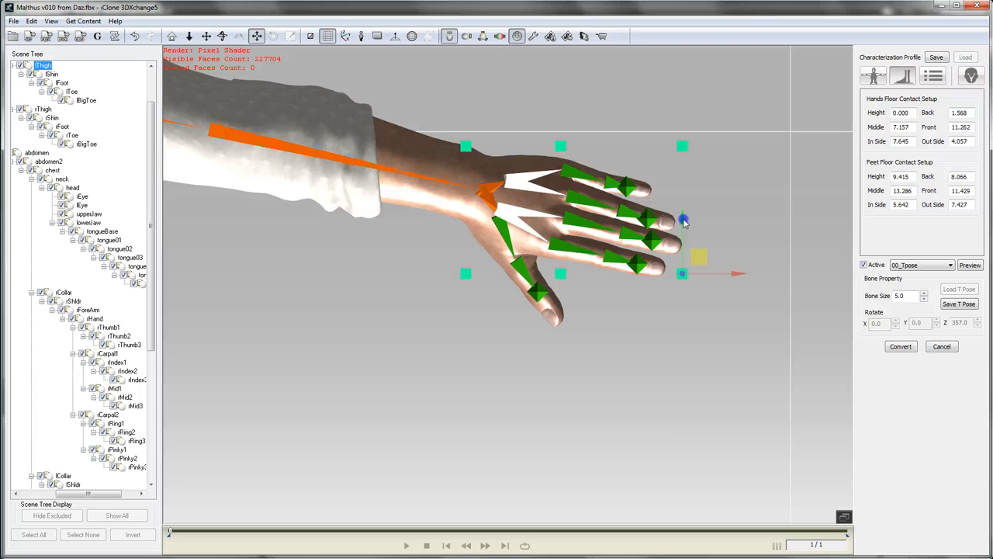
{"action": "left_click", "coordinate": [682, 277]}
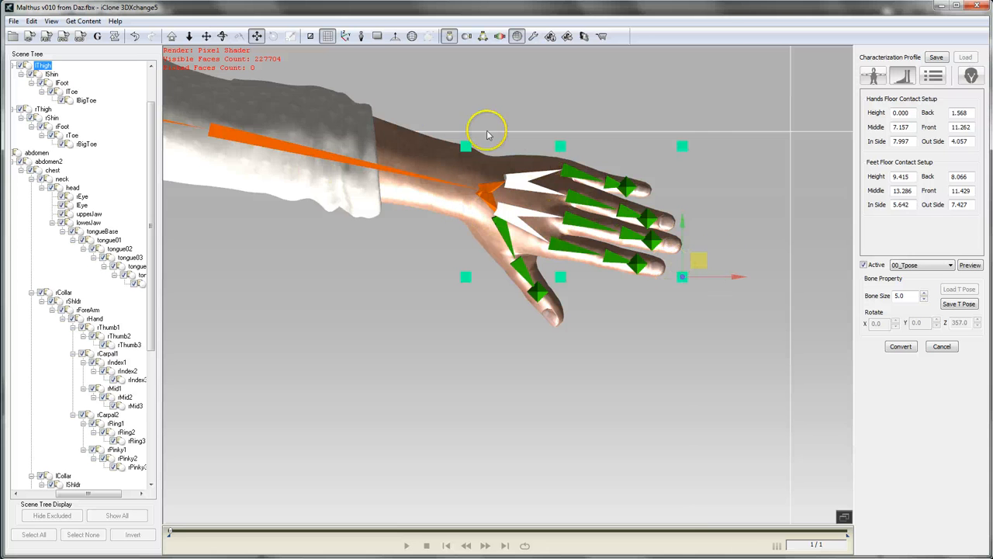
{"action": "left_click", "coordinate": [863, 264]}
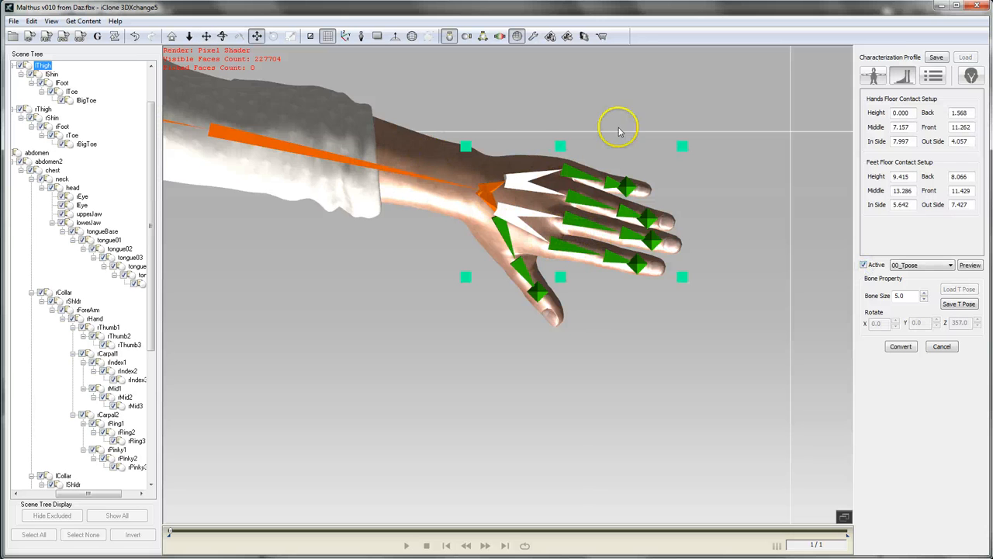
Move the hands' outer contact points closer to the little finger, Out Side about 3.553, and the back points toward the wrist joint, Back about 0.813
{"action": "left_click", "coordinate": [560, 146]}
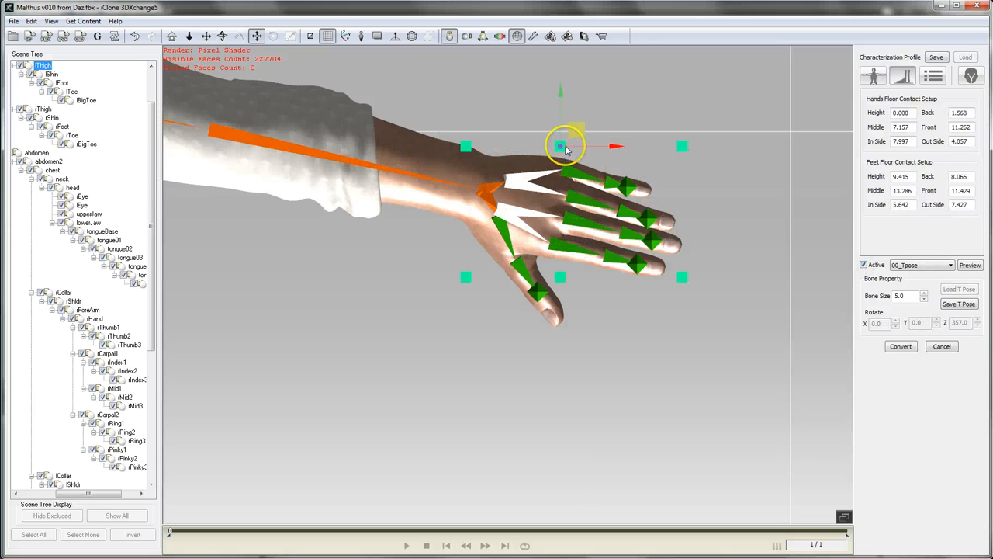
{"action": "left_click_drag", "start_coordinate": [565, 148], "coordinate": [561, 95]}
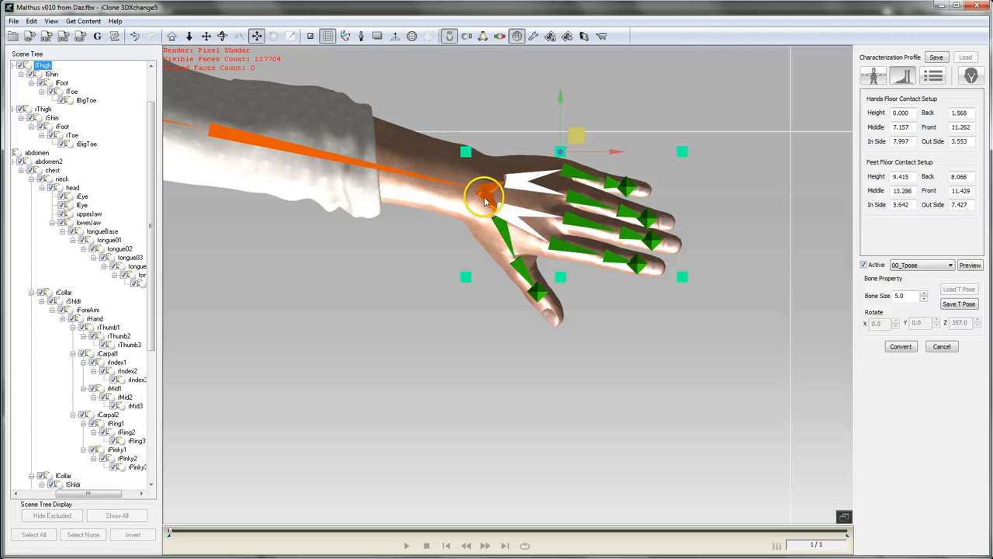
{"action": "left_click", "coordinate": [467, 277]}
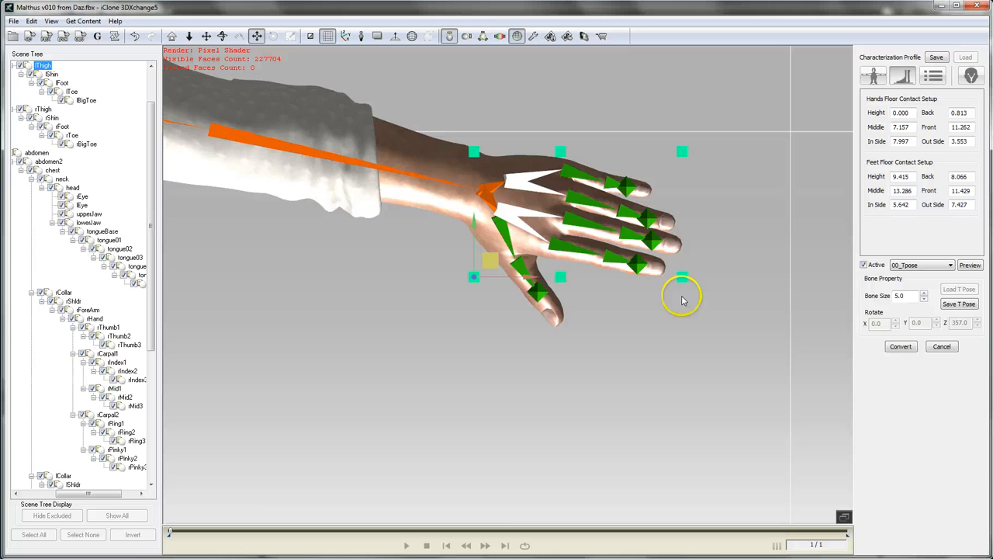
In the front view of the left hand, lower the contact points toward the palm's underside, hands Height about 0.755
{"action": "key", "text": "f"}
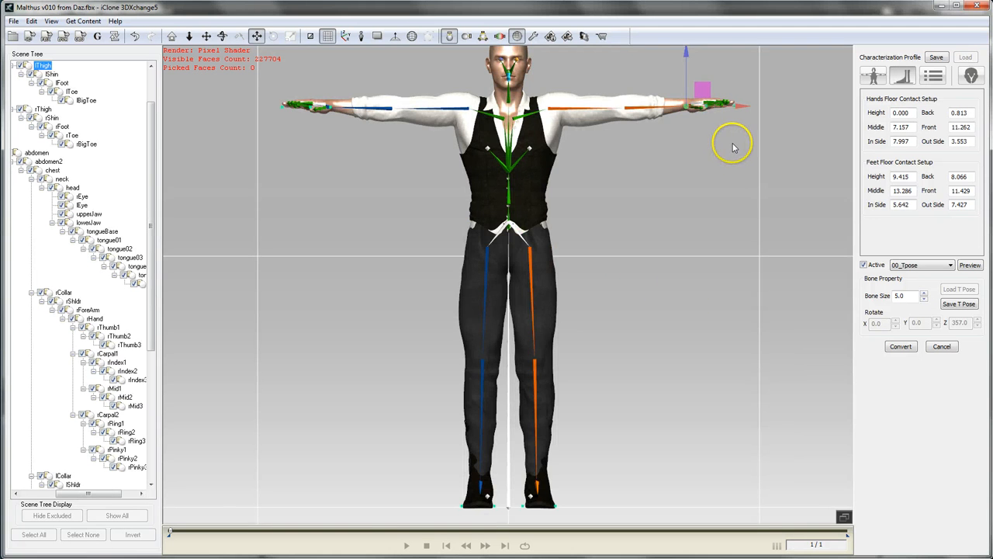
{"action": "scroll", "coordinate": [690, 237], "scroll_direction": "up", "scroll_amount": 5}
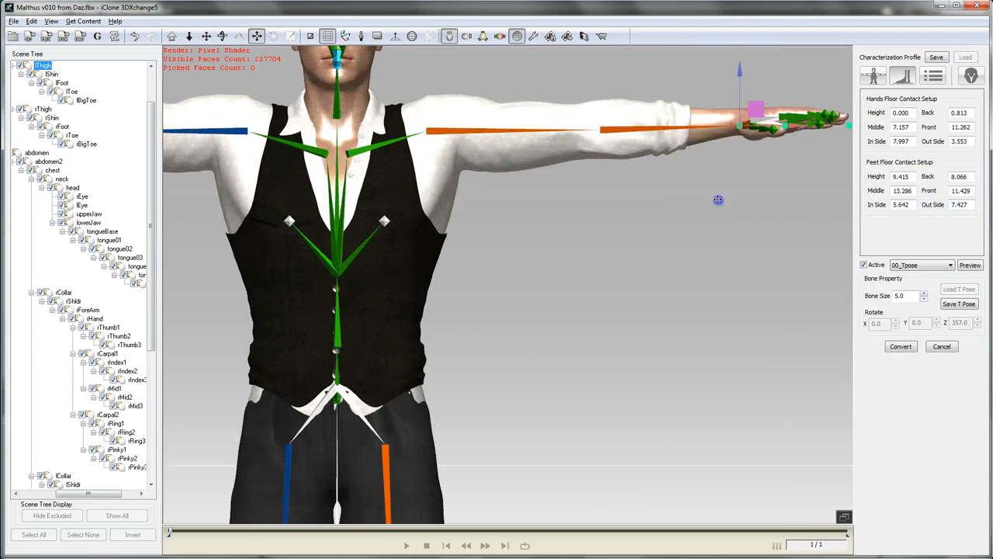
{"action": "middle_click_drag", "start_coordinate": [717, 201], "coordinate": [608, 291]}
{"action": "scroll", "coordinate": [729, 233], "scroll_direction": "up", "scroll_amount": 2}
{"action": "middle_click_drag", "start_coordinate": [730, 253], "coordinate": [521, 282]}
{"action": "left_click", "coordinate": [601, 208]}
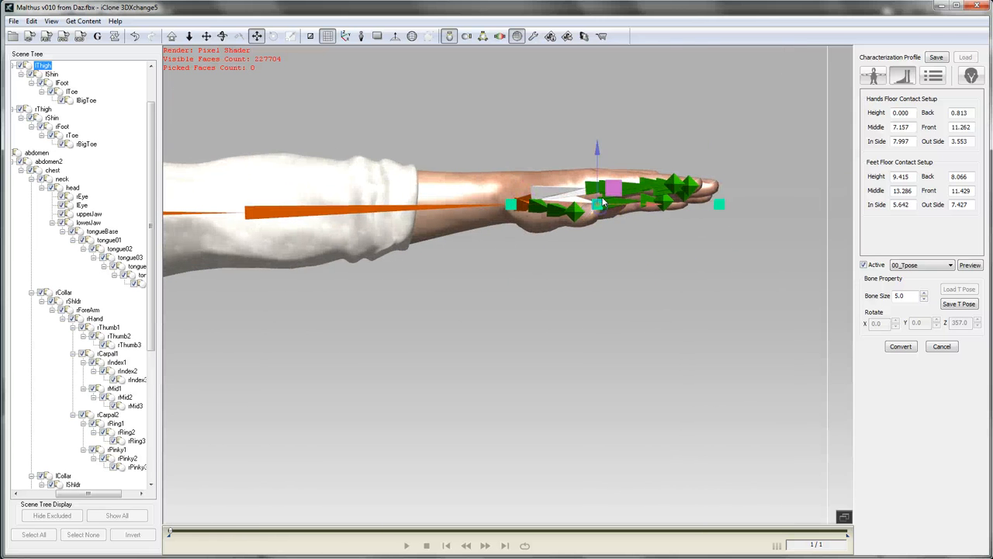
{"action": "mouse_move", "coordinate": [598, 151]}
{"action": "left_mouse_down"}
{"action": "mouse_move", "coordinate": [598, 172]}
{"action": "mouse_move", "coordinate": [587, 165]}
{"action": "left_mouse_up"}
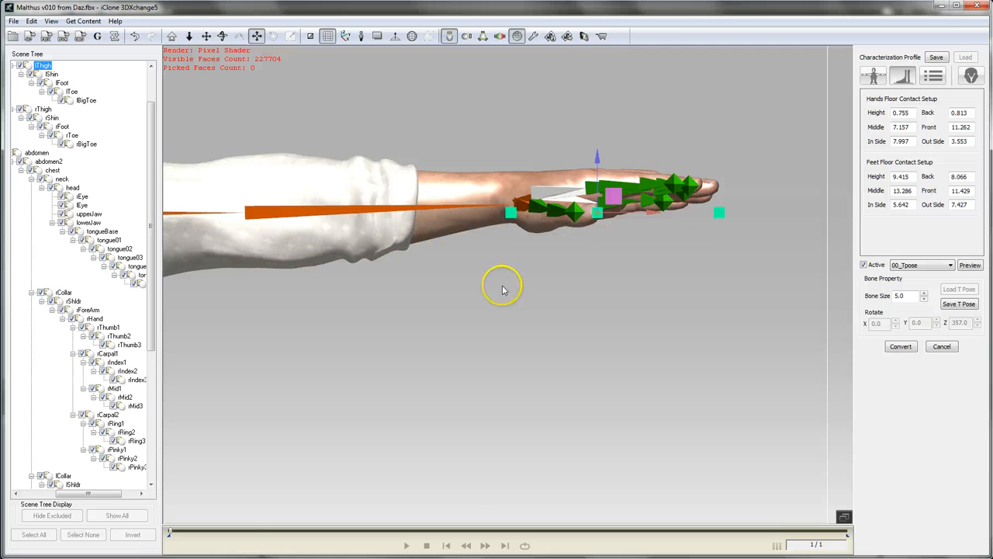
On the right hand in front view, fine-tune the middle contact points to about 7.056 and the front points to about 11.413
{"action": "mouse_move", "coordinate": [450, 284]}
{"action": "middle_mouse_down"}
{"action": "mouse_move", "coordinate": [761, 212]}
{"action": "mouse_move", "coordinate": [712, 260]}
{"action": "mouse_move", "coordinate": [807, 248]}
{"action": "middle_mouse_up"}
{"action": "middle_click_drag", "start_coordinate": [445, 260], "coordinate": [800, 260]}
{"action": "middle_click_drag", "start_coordinate": [591, 268], "coordinate": [787, 293]}
{"action": "mouse_move", "coordinate": [373, 272]}
{"action": "middle_mouse_down"}
{"action": "mouse_move", "coordinate": [619, 308]}
{"action": "mouse_move", "coordinate": [659, 292]}
{"action": "mouse_move", "coordinate": [643, 295]}
{"action": "middle_mouse_up"}
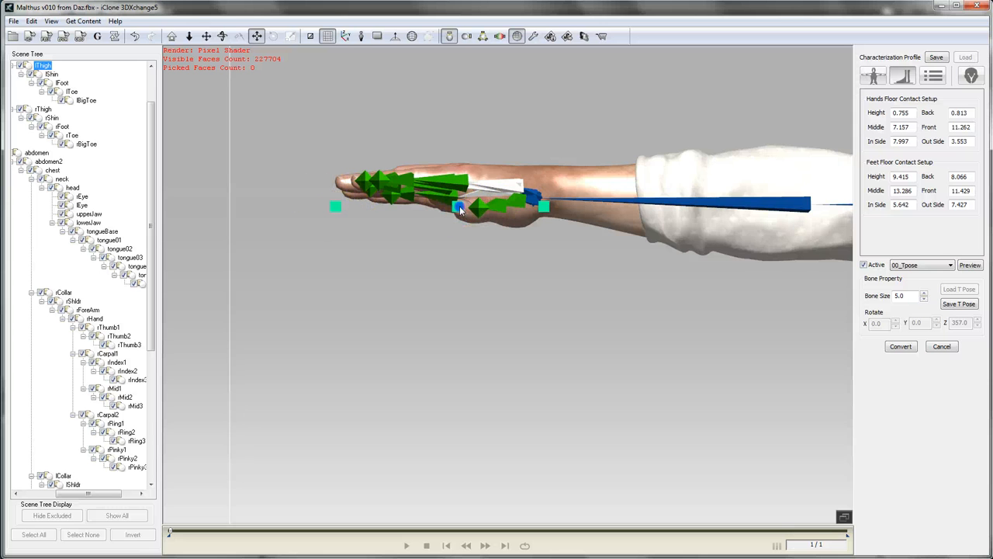
{"action": "left_click_drag", "start_coordinate": [501, 211], "coordinate": [516, 211]}
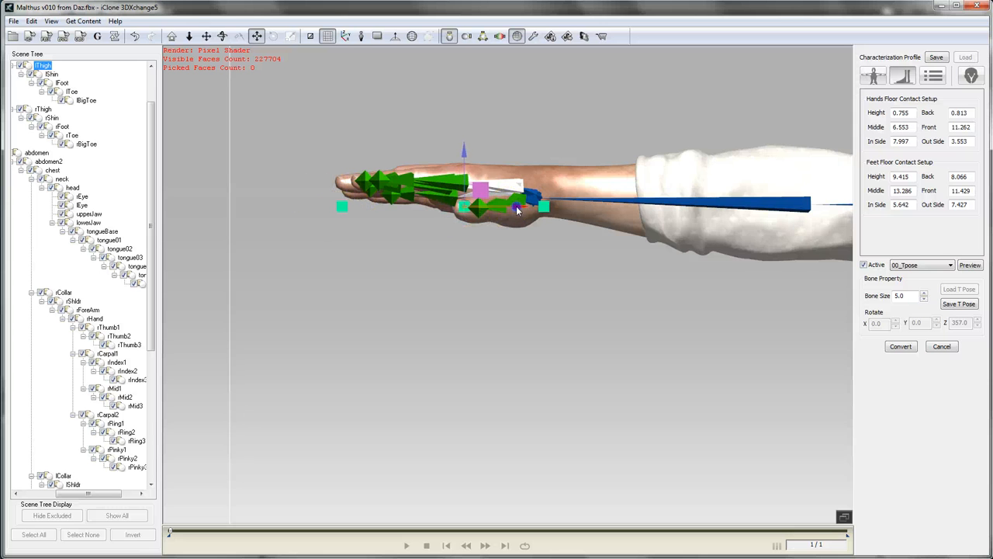
{"action": "left_click", "coordinate": [336, 205]}
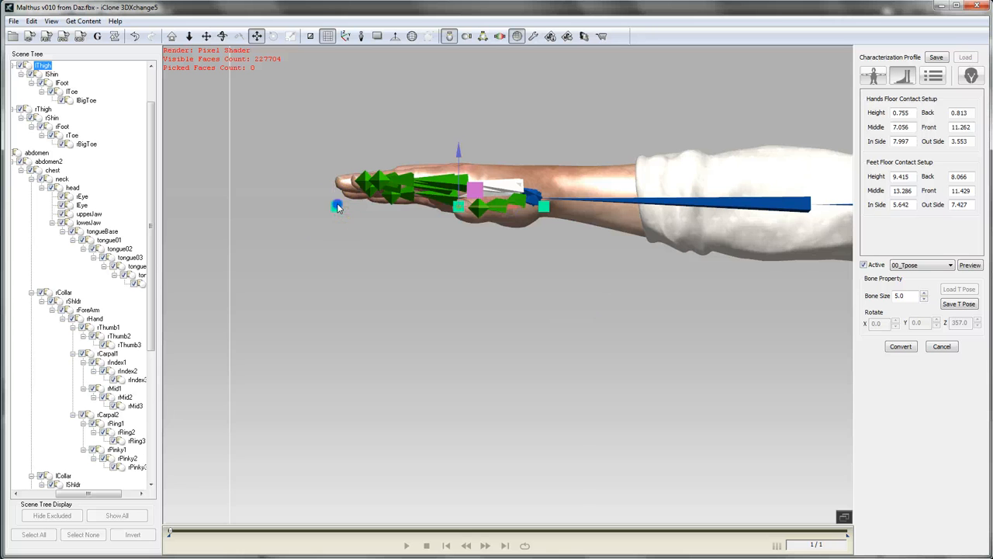
{"action": "left_click_drag", "start_coordinate": [393, 212], "coordinate": [389, 211]}
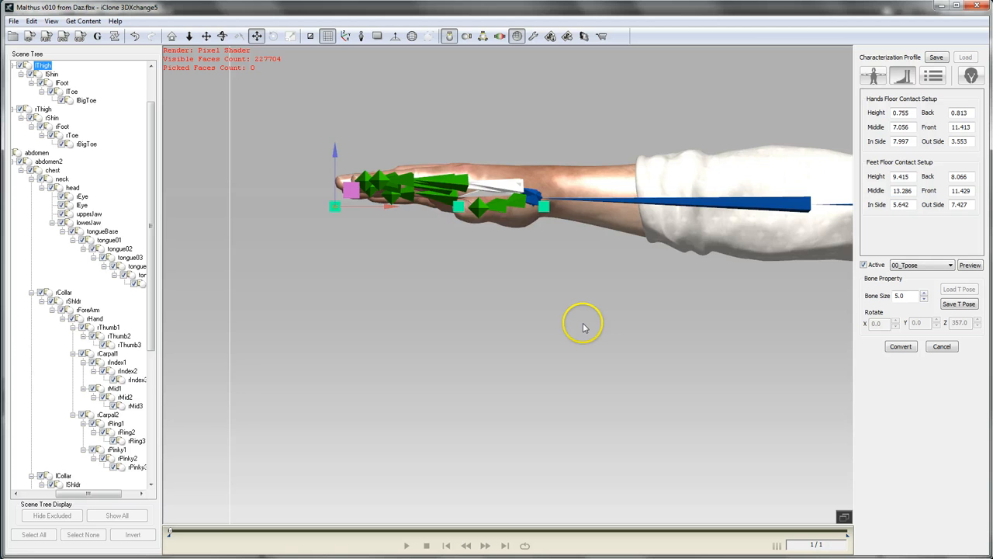
From above the right hand, fine-tune the inner and outer contact points, In Side about 7.962 and Out Side about 3.659
{"action": "key", "text": "j"}
{"action": "scroll", "coordinate": [233, 306], "scroll_direction": "up", "scroll_amount": 6}
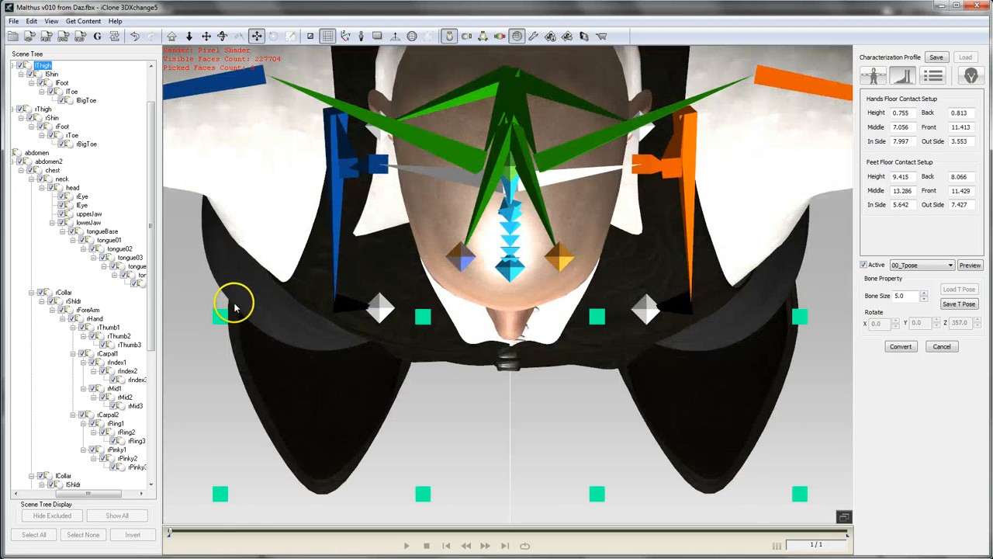
{"action": "middle_click_drag", "start_coordinate": [287, 277], "coordinate": [720, 292]}
{"action": "middle_click_drag", "start_coordinate": [520, 303], "coordinate": [776, 345]}
{"action": "mouse_move", "coordinate": [321, 287]}
{"action": "middle_mouse_down"}
{"action": "mouse_move", "coordinate": [645, 290]}
{"action": "mouse_move", "coordinate": [674, 281]}
{"action": "middle_mouse_up"}
{"action": "mouse_move", "coordinate": [349, 290]}
{"action": "middle_mouse_down"}
{"action": "mouse_move", "coordinate": [485, 219]}
{"action": "mouse_move", "coordinate": [553, 143]}
{"action": "mouse_move", "coordinate": [466, 184]}
{"action": "mouse_move", "coordinate": [468, 195]}
{"action": "middle_mouse_up"}
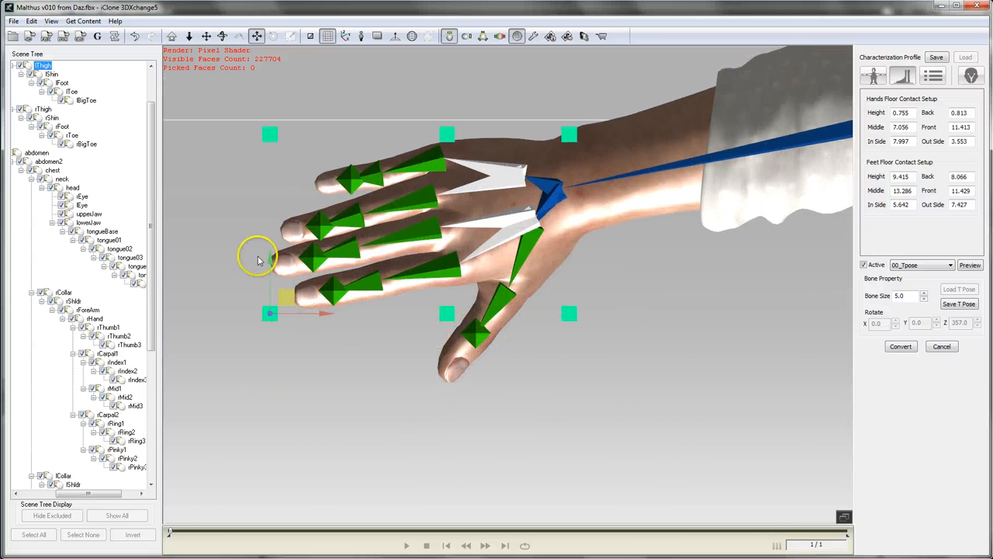
{"action": "left_click_drag", "start_coordinate": [271, 259], "coordinate": [275, 261]}
{"action": "left_click", "coordinate": [446, 134]}
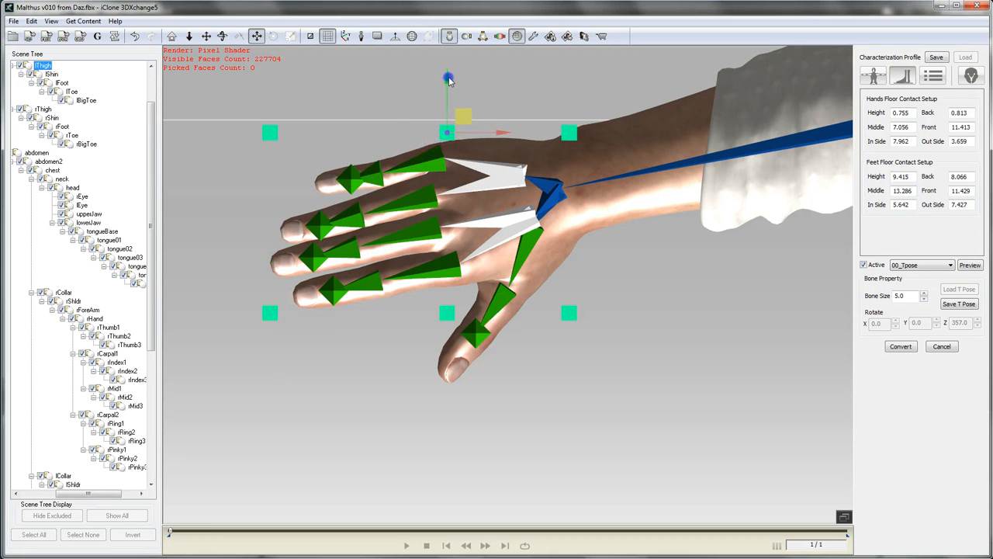
Return the camera to the home view showing the whole character
{"action": "scroll", "coordinate": [645, 342], "scroll_direction": "down", "scroll_amount": 5}
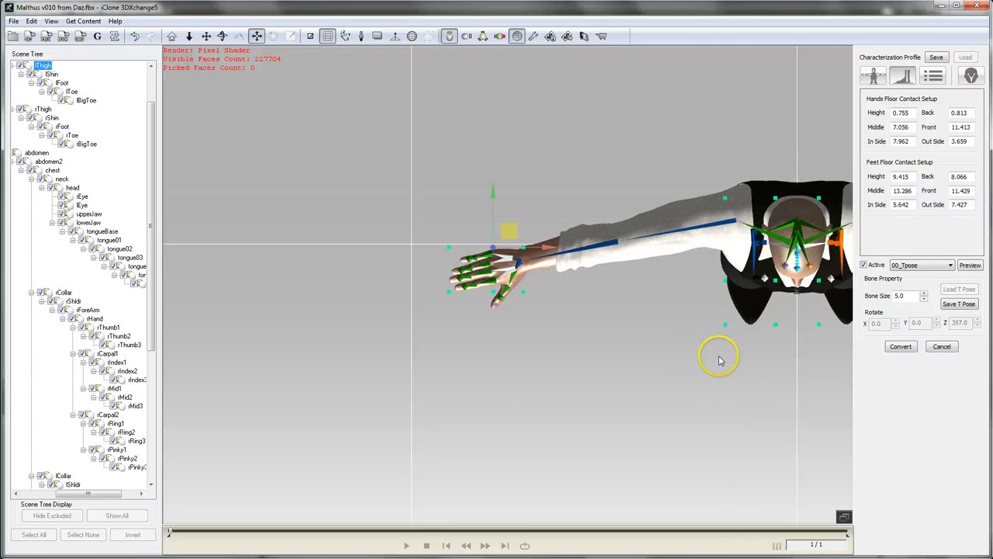
{"action": "scroll", "coordinate": [616, 329], "scroll_direction": "down", "scroll_amount": 5}
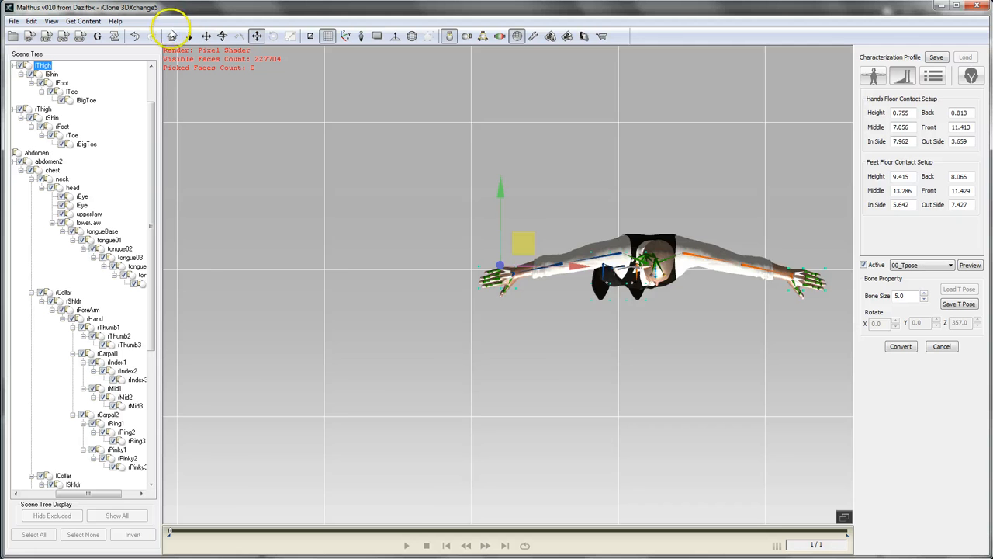
{"action": "left_click", "coordinate": [171, 36]}
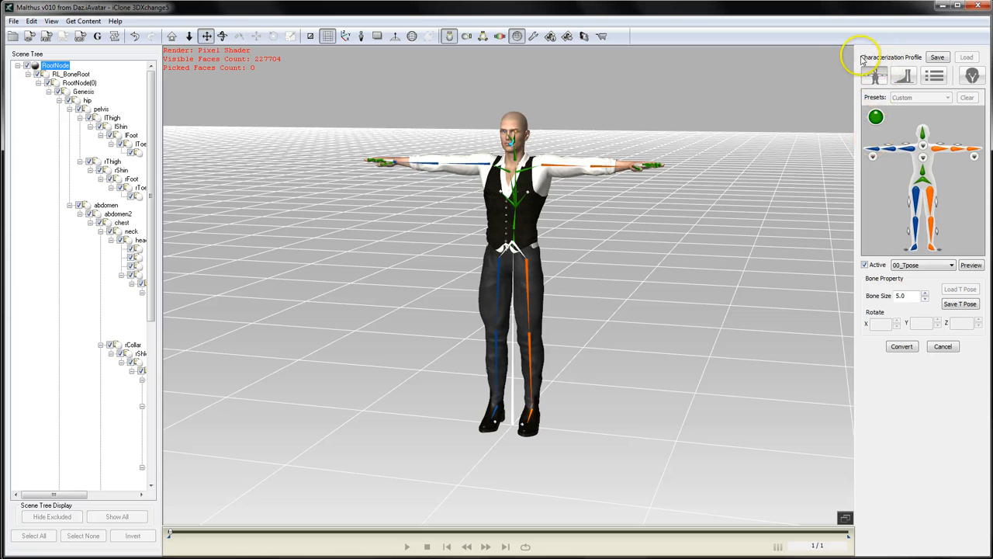
Save the characterization profile in the Transfer folder as Malthus Casual v010 from Daz.3dxProfile, based on the existing v008 file name
{"action": "left_click", "coordinate": [938, 58]}
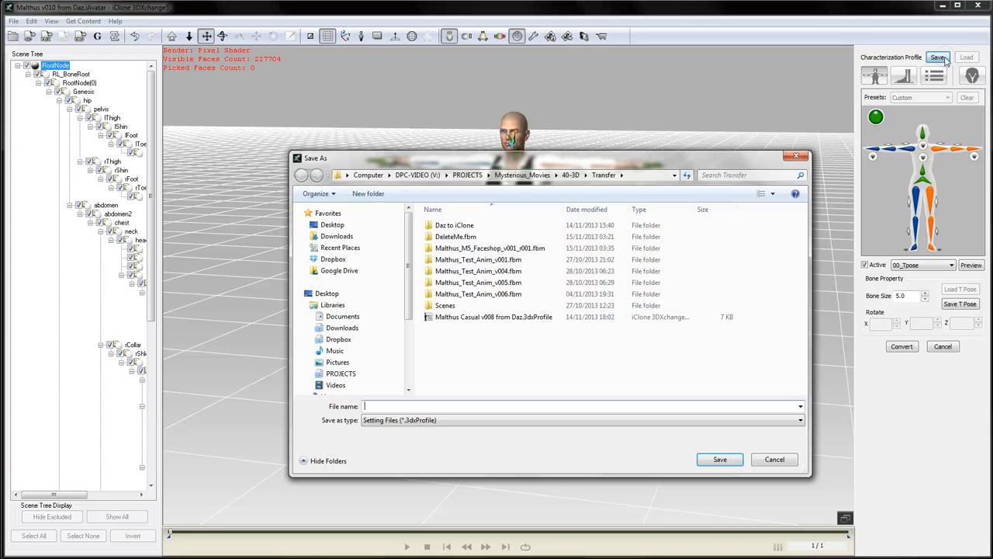
{"action": "left_click", "coordinate": [478, 318]}
{"action": "left_click", "coordinate": [391, 403]}
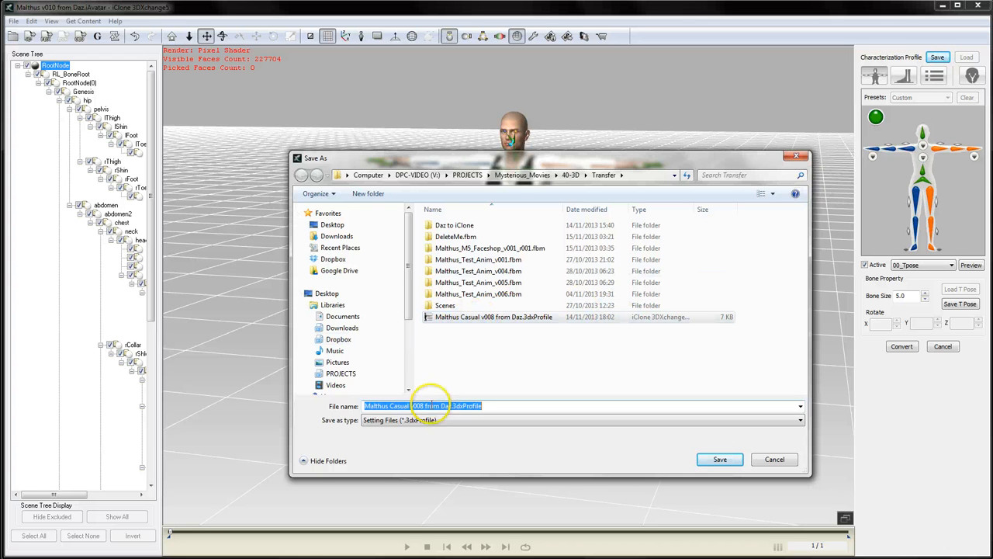
{"action": "left_click", "coordinate": [417, 406]}
{"action": "key", "text": "BackSpace"}
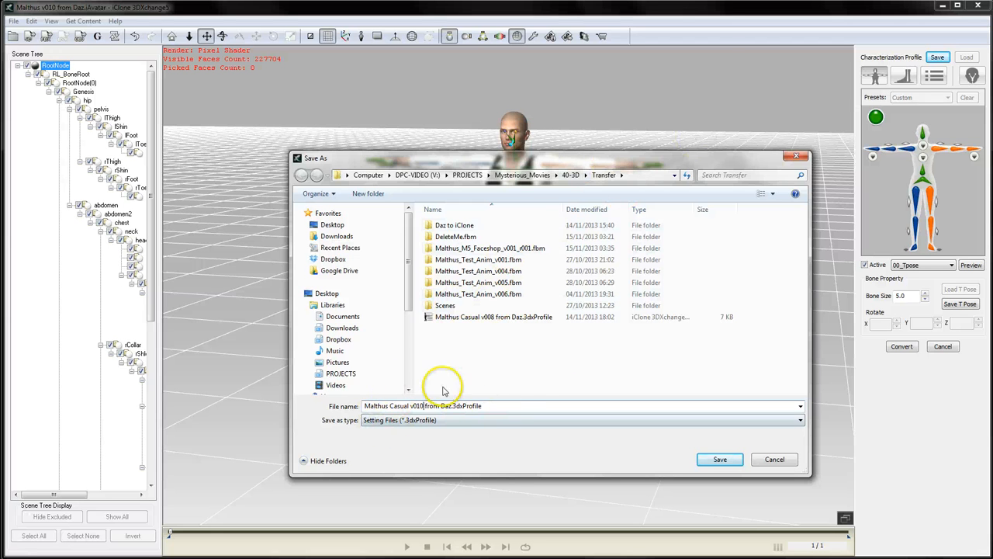
Save the characterization profile in the Transfer folder as "Malthus Casual v010 from Daz.3dxProfile"
{"action": "left_click", "coordinate": [425, 406]}
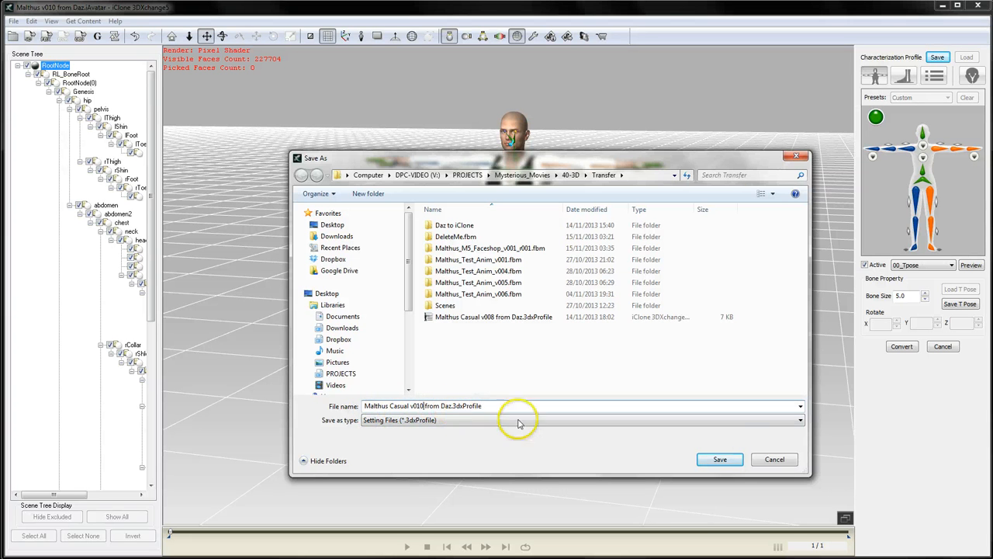
{"action": "left_click", "coordinate": [721, 459]}
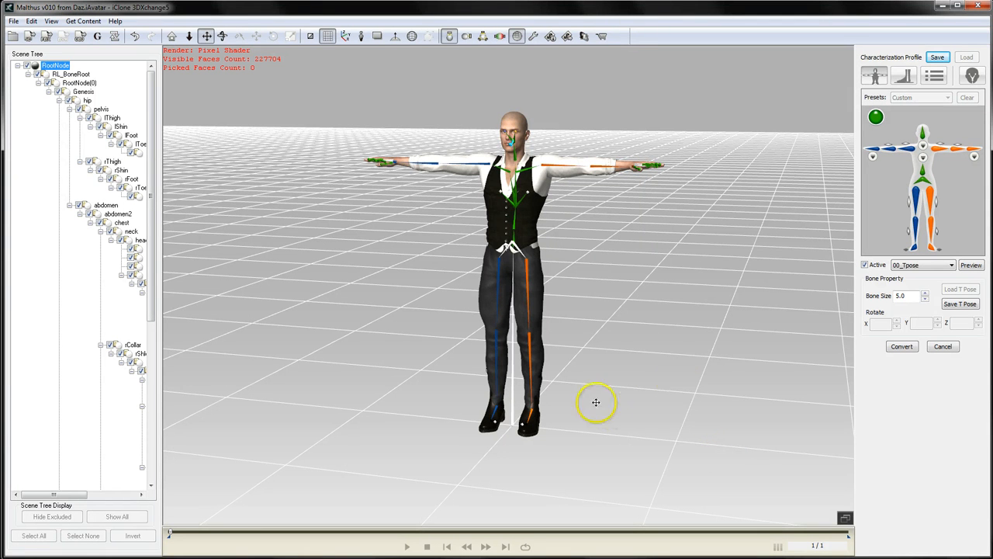
{"action": "left_click", "coordinate": [865, 266]}
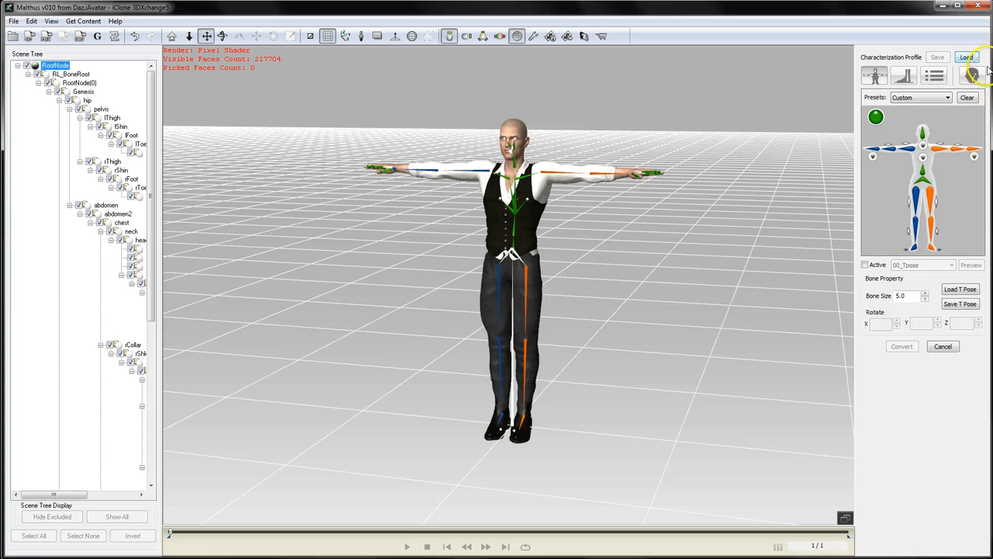
{"action": "left_click", "coordinate": [967, 59]}
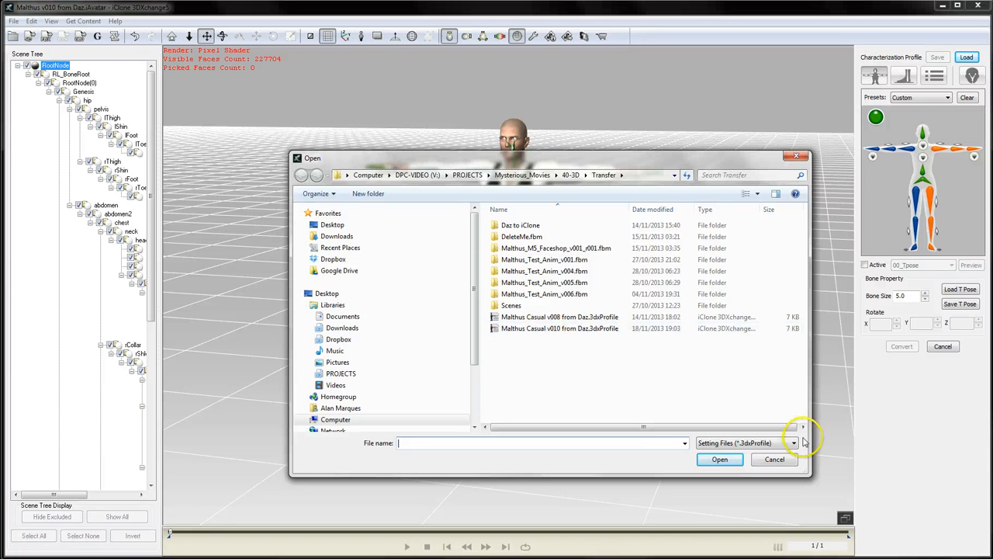
{"action": "left_click", "coordinate": [775, 459]}
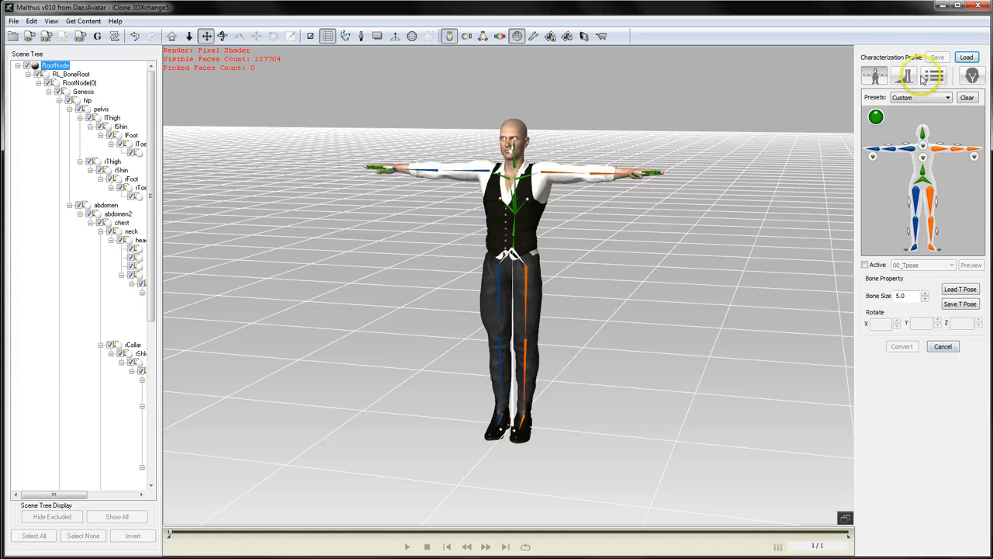
{"action": "left_click", "coordinate": [865, 265]}
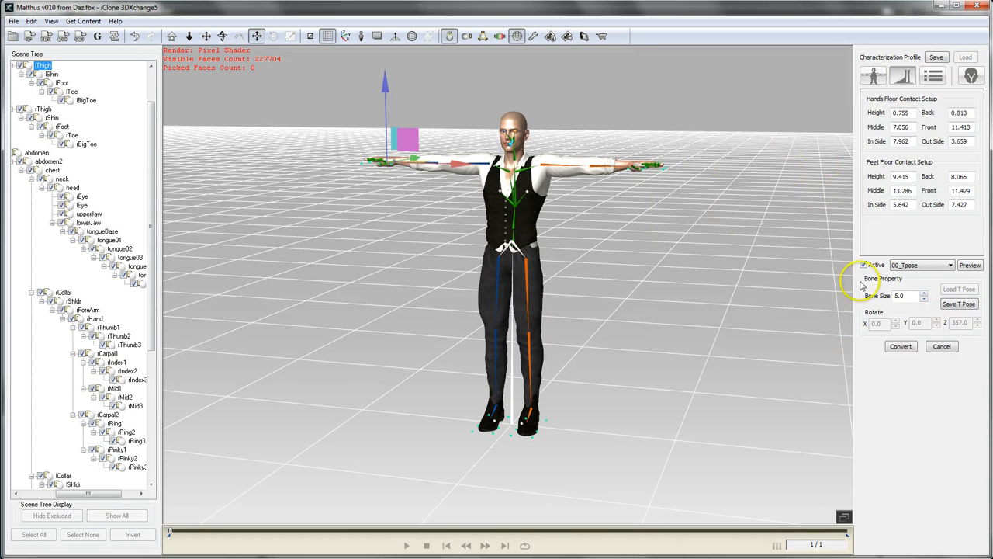
Convert the characterized figure and dismiss the Motion Library notice
{"action": "left_click", "coordinate": [910, 349]}
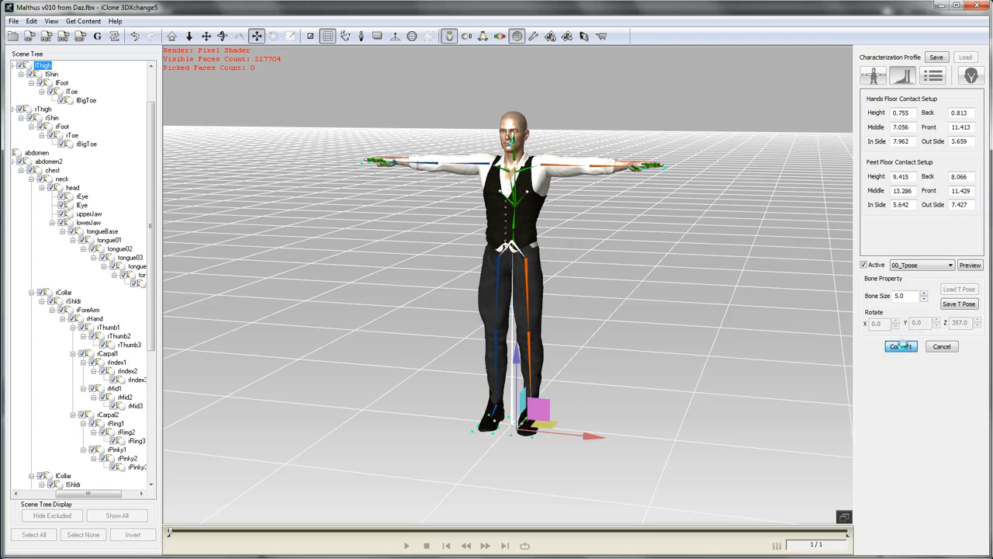
{"action": "left_click", "coordinate": [901, 346]}
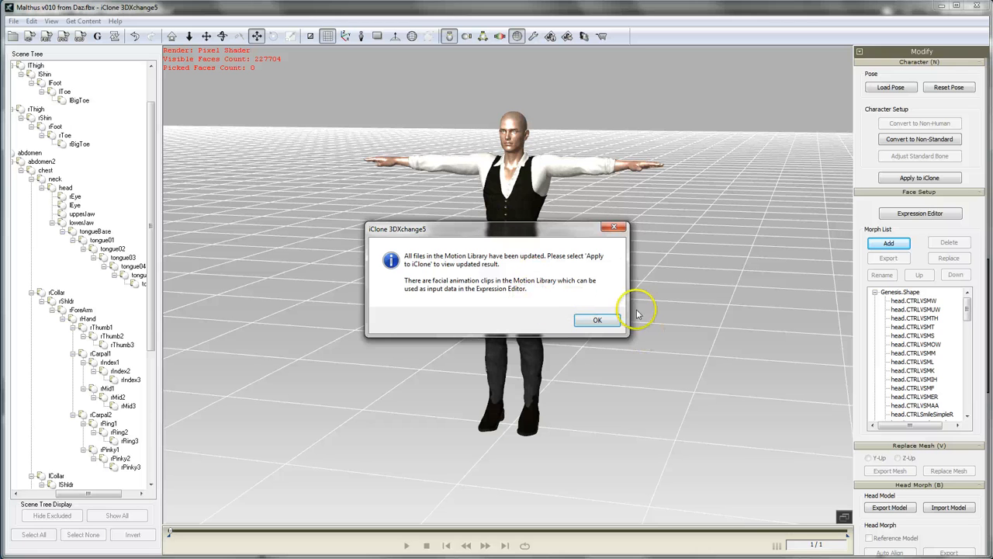
{"action": "left_click", "coordinate": [591, 320]}
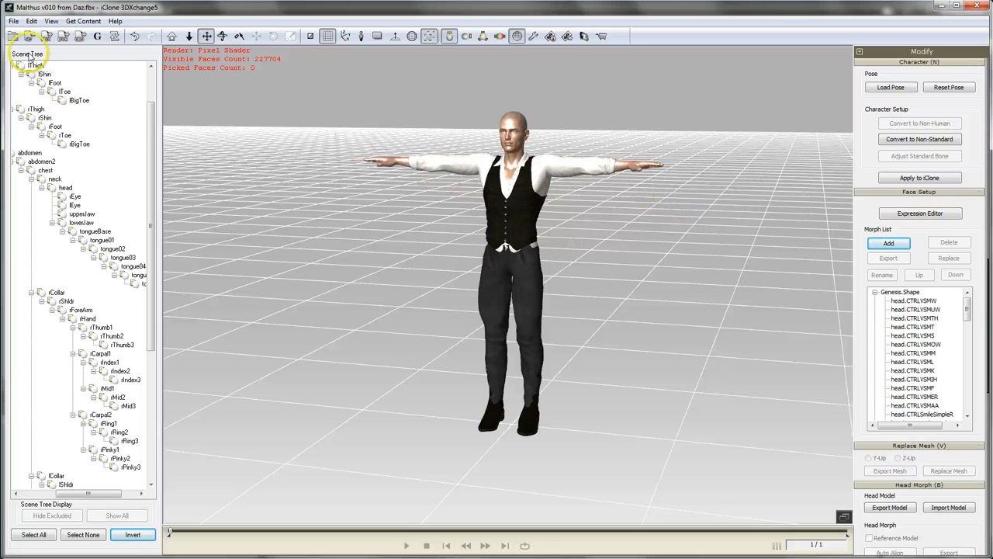
{"action": "left_click", "coordinate": [14, 21]}
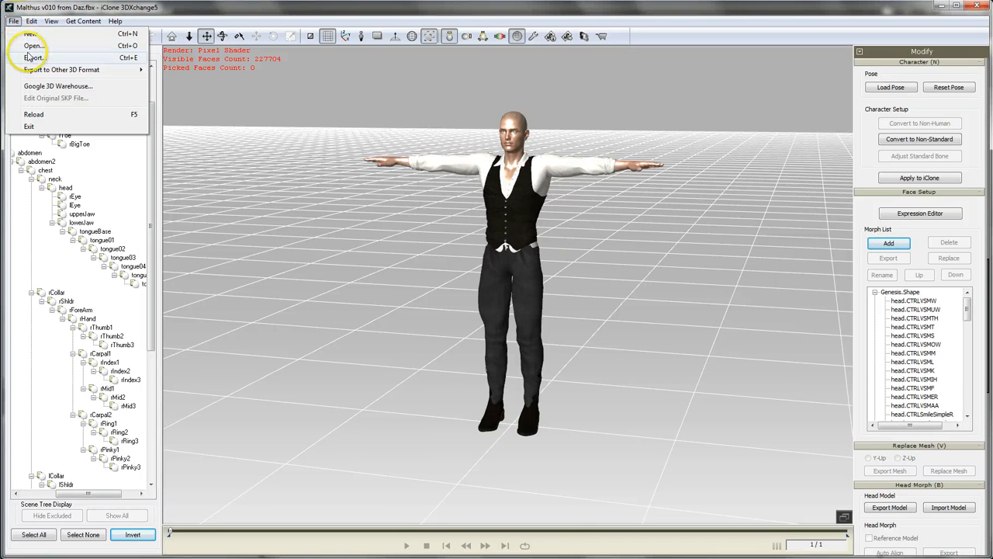
{"action": "left_click", "coordinate": [115, 9]}
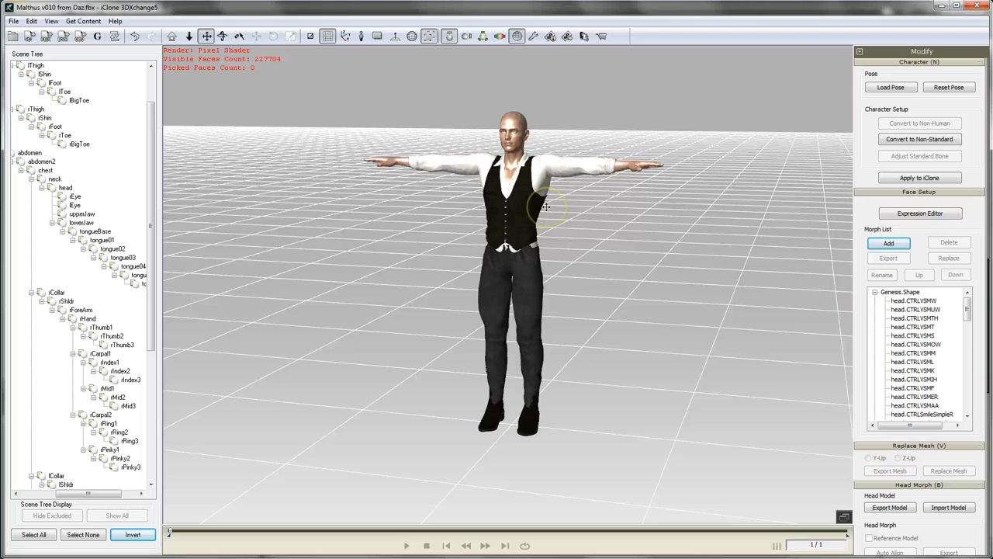
{"action": "left_click", "coordinate": [151, 70]}
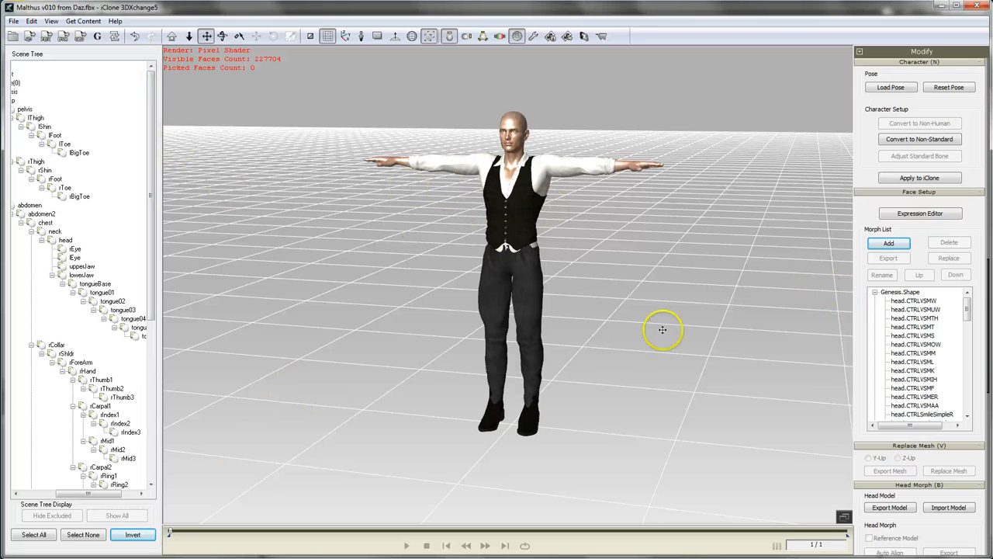
Examine the converted character's head and upper body up close from several angles
{"action": "scroll", "coordinate": [532, 173], "scroll_direction": "up", "scroll_amount": 5}
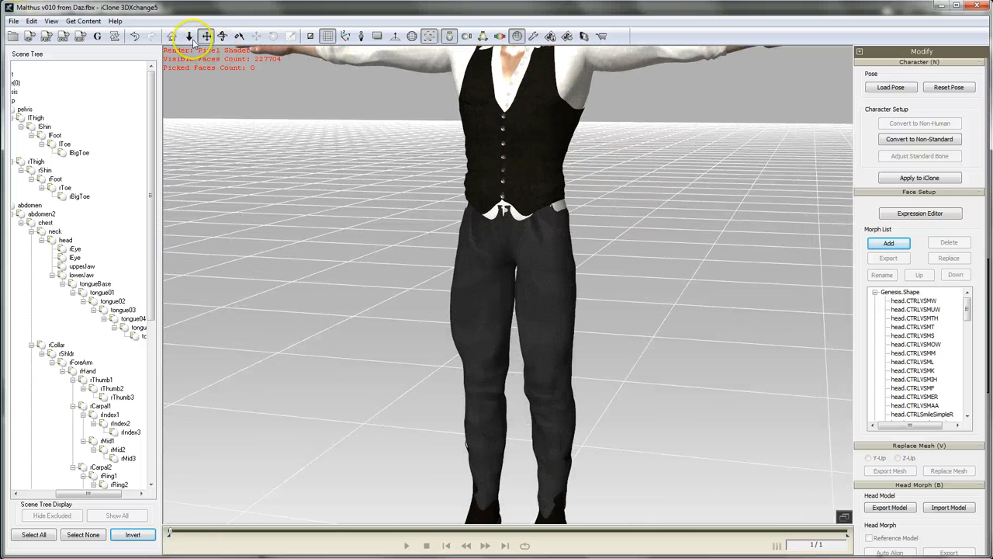
{"action": "scroll", "coordinate": [678, 393], "scroll_direction": "down", "scroll_amount": 5}
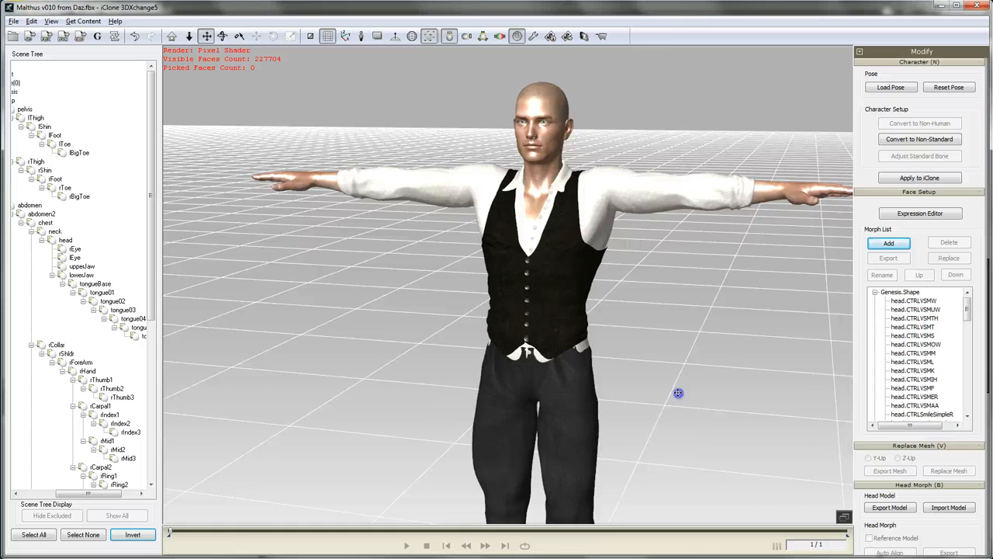
{"action": "middle_click_drag", "start_coordinate": [678, 393], "coordinate": [633, 408]}
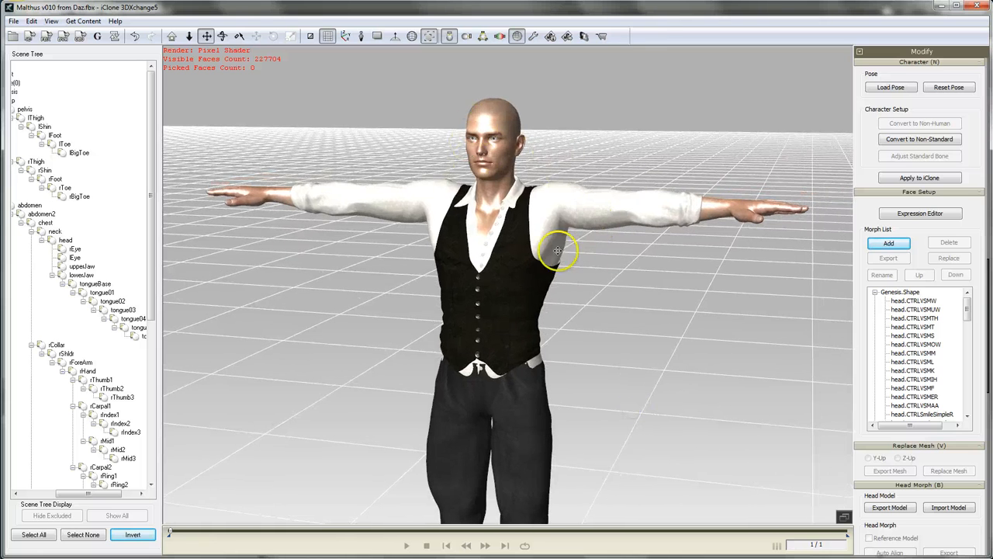
{"action": "right_click_drag", "start_coordinate": [496, 310], "coordinate": [489, 193]}
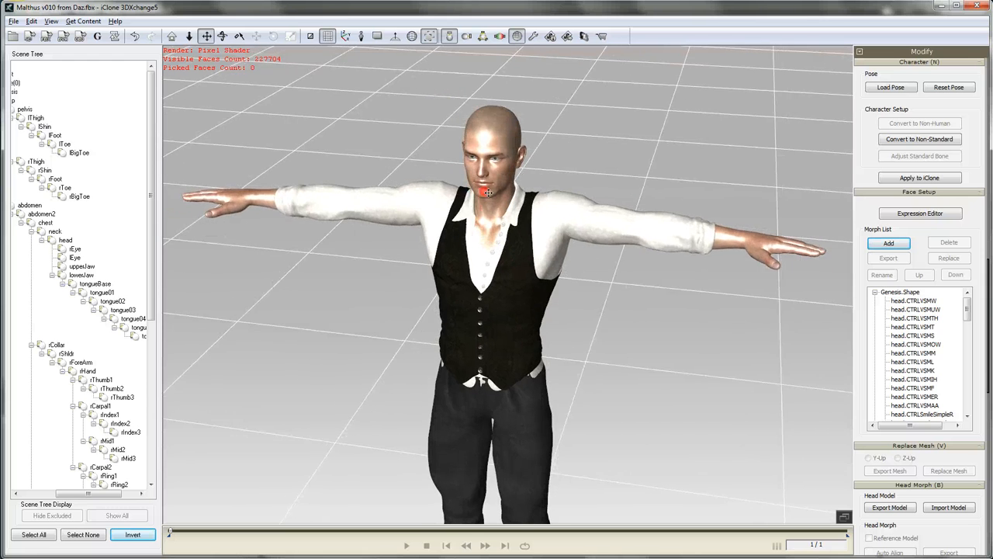
{"action": "right_click_drag", "start_coordinate": [541, 302], "coordinate": [599, 195]}
{"action": "right_click_drag", "start_coordinate": [619, 402], "coordinate": [649, 272]}
{"action": "mouse_move", "coordinate": [630, 304]}
{"action": "right_mouse_down"}
{"action": "mouse_move", "coordinate": [629, 334]}
{"action": "mouse_move", "coordinate": [634, 323]}
{"action": "right_mouse_up"}
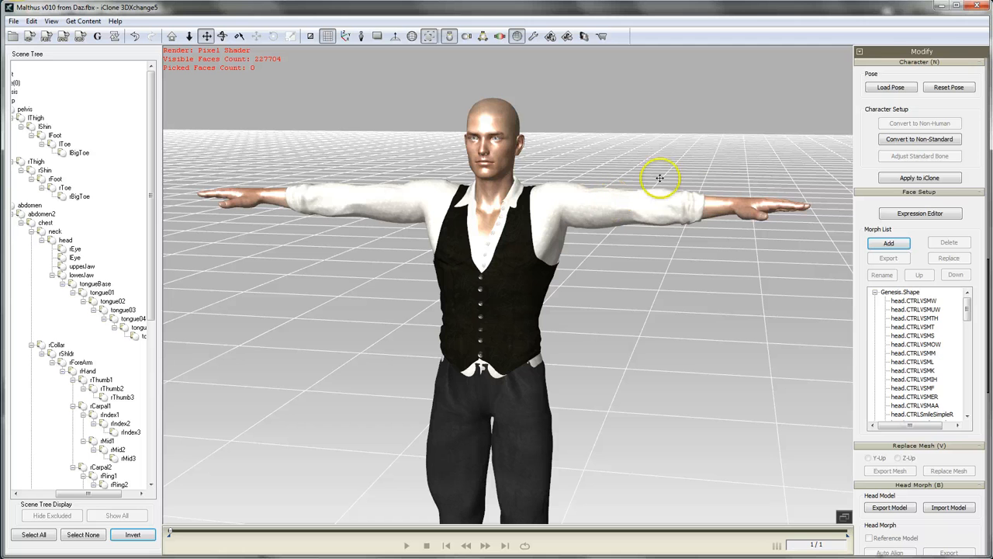
Show the Material settings and pick the 1_SkinFace material from the character's head
{"action": "left_click", "coordinate": [859, 51]}
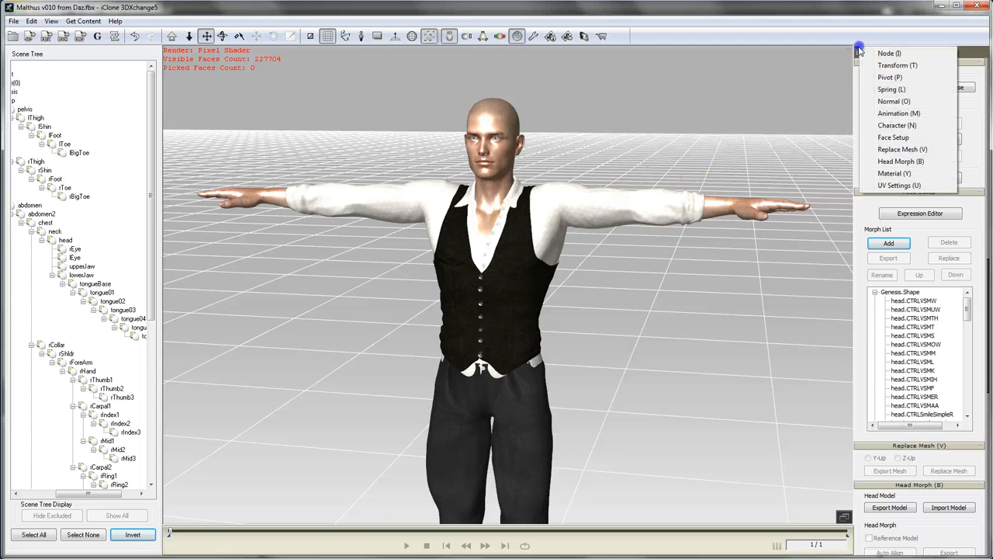
{"action": "left_click", "coordinate": [895, 173]}
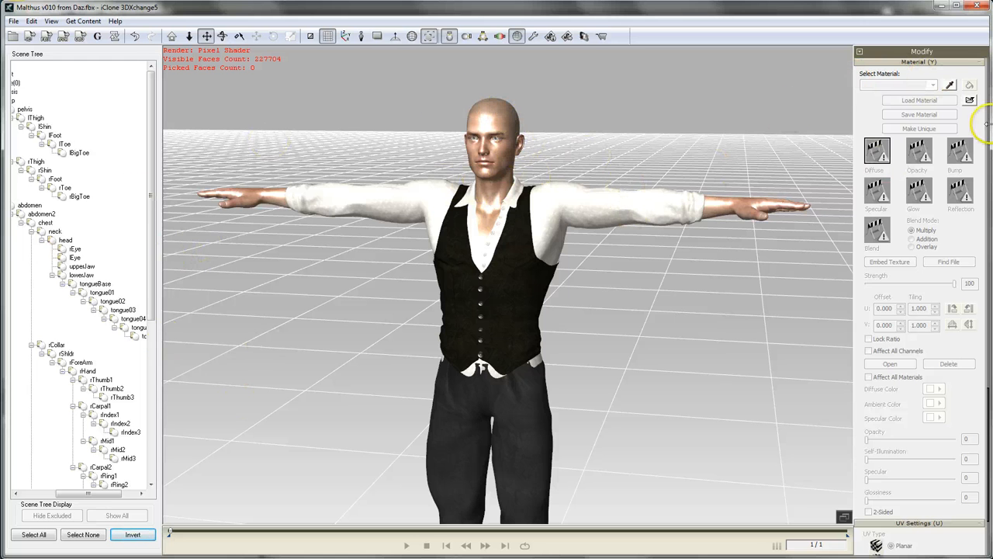
{"action": "left_click", "coordinate": [952, 85]}
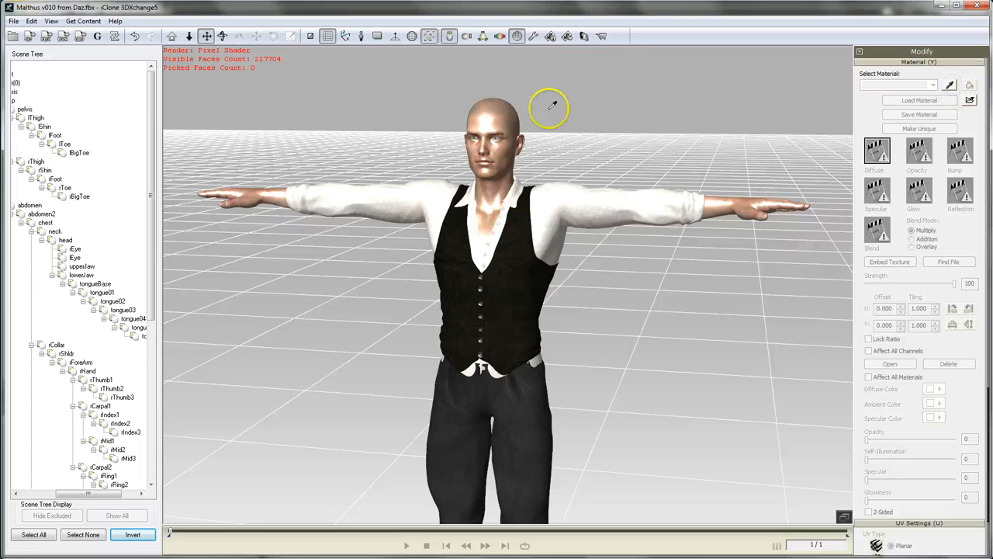
{"action": "left_click", "coordinate": [481, 128]}
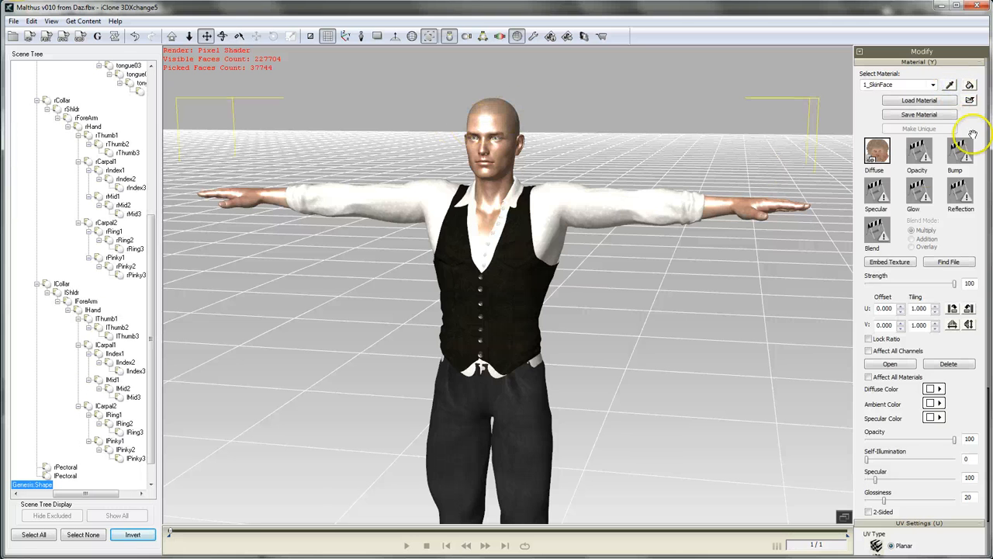
Select Genesis.Shape in the scene tree and review the list of materials it contains
{"action": "left_click", "coordinate": [152, 459]}
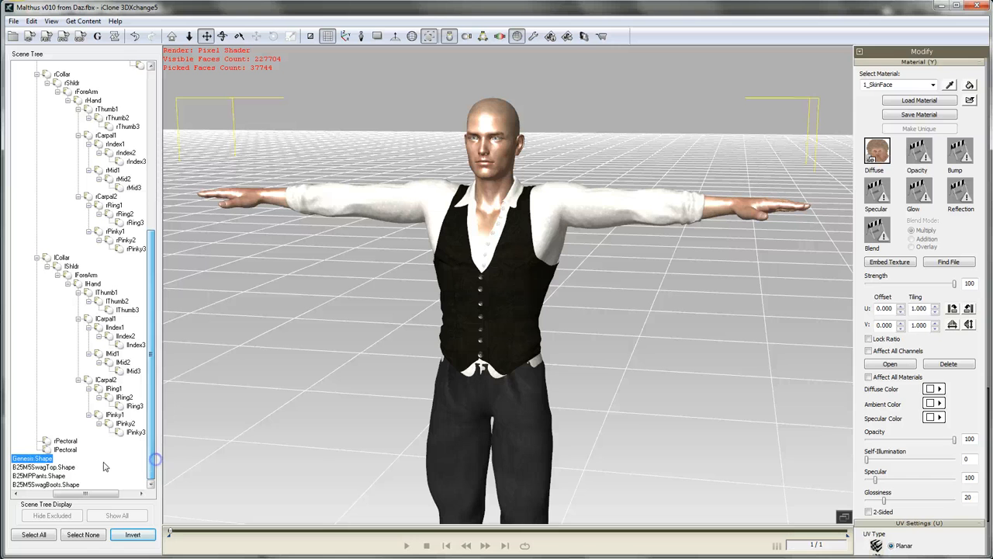
{"action": "left_click", "coordinate": [40, 458]}
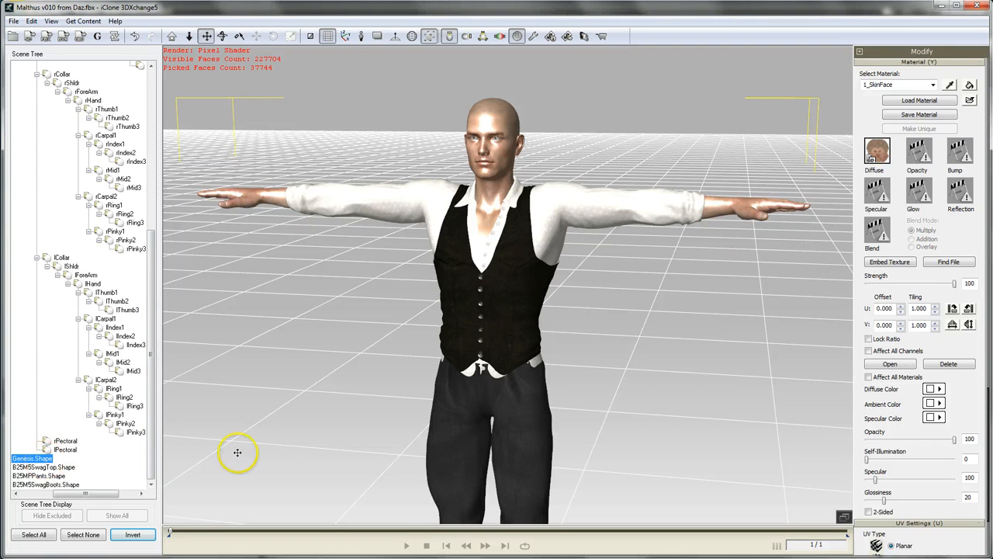
{"action": "left_click", "coordinate": [934, 85]}
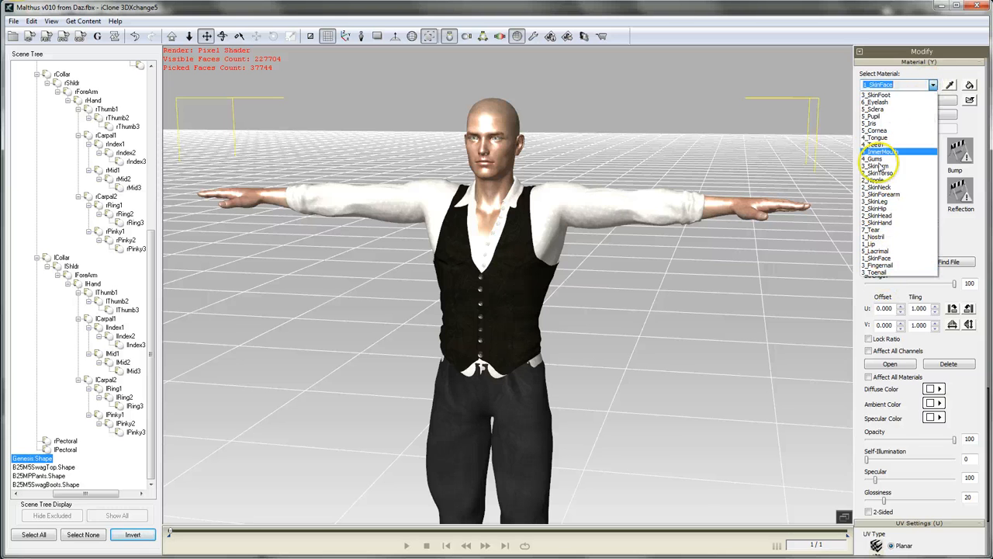
{"action": "left_click", "coordinate": [932, 82]}
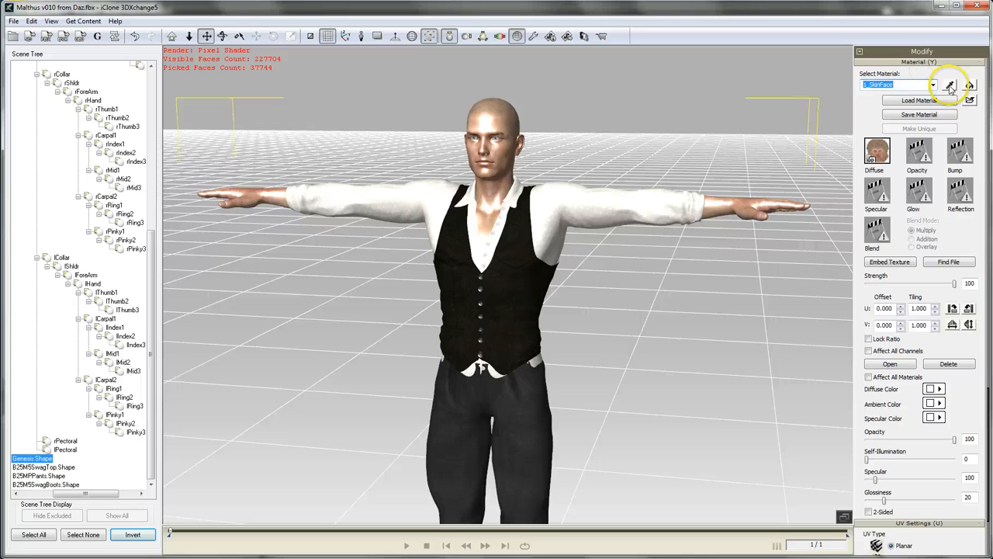
Sample the Pants material from the trousers, and pick 1_SkinFace from the head again
{"action": "left_click", "coordinate": [950, 85]}
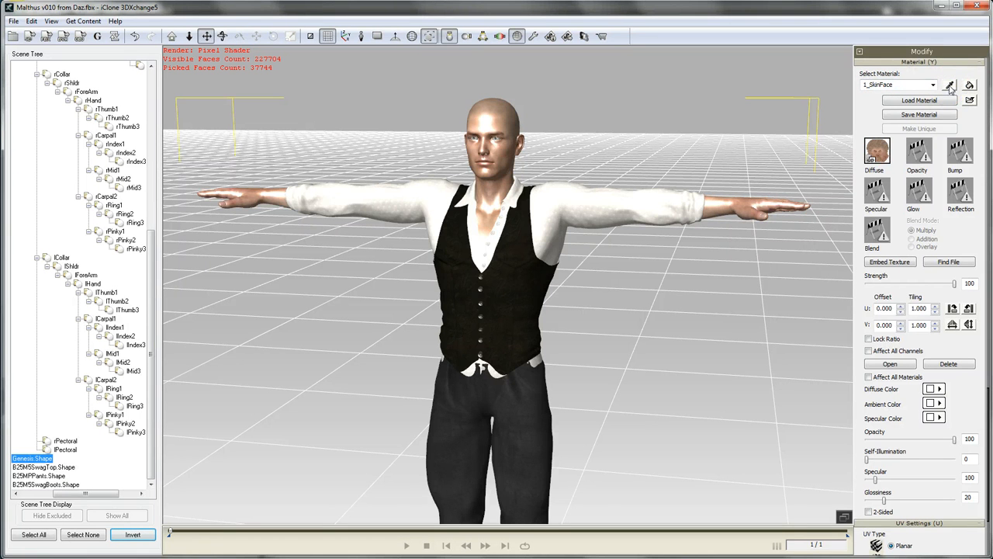
{"action": "left_click", "coordinate": [527, 435]}
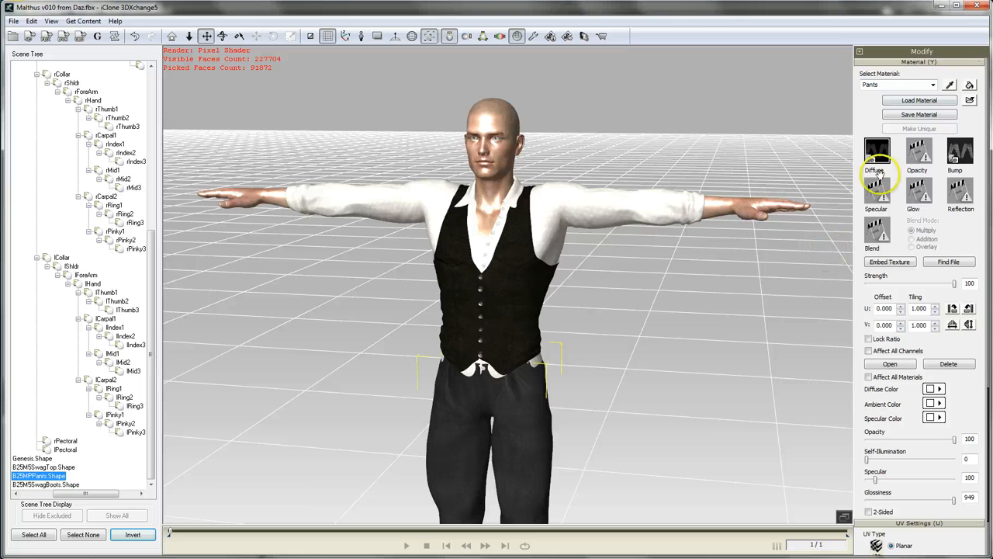
{"action": "left_click", "coordinate": [950, 85]}
{"action": "left_click", "coordinate": [497, 116]}
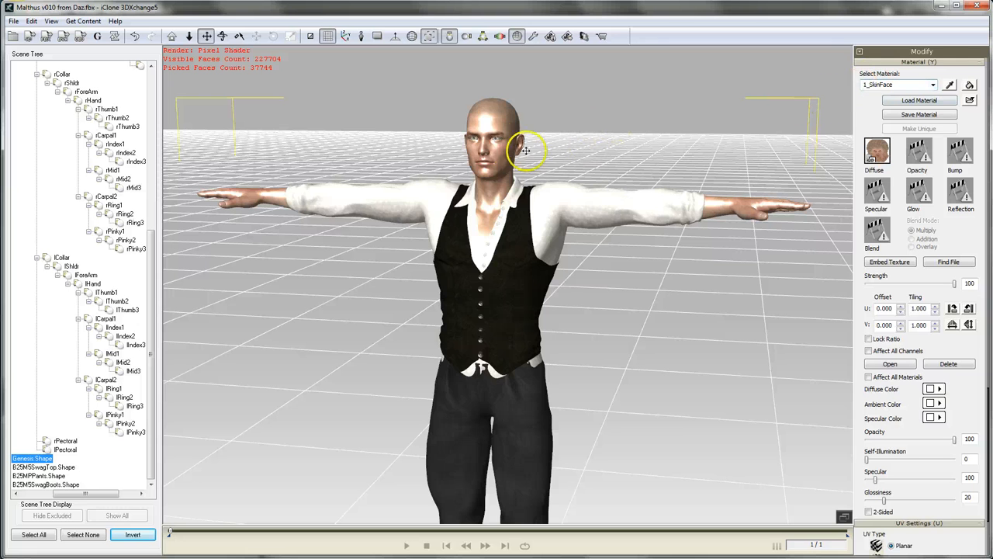
Try different Specular and Glossiness strengths on 1_SkinFace, including Specular 81 with Glossiness 12
{"action": "scroll", "coordinate": [964, 344], "scroll_direction": "down", "scroll_amount": 2}
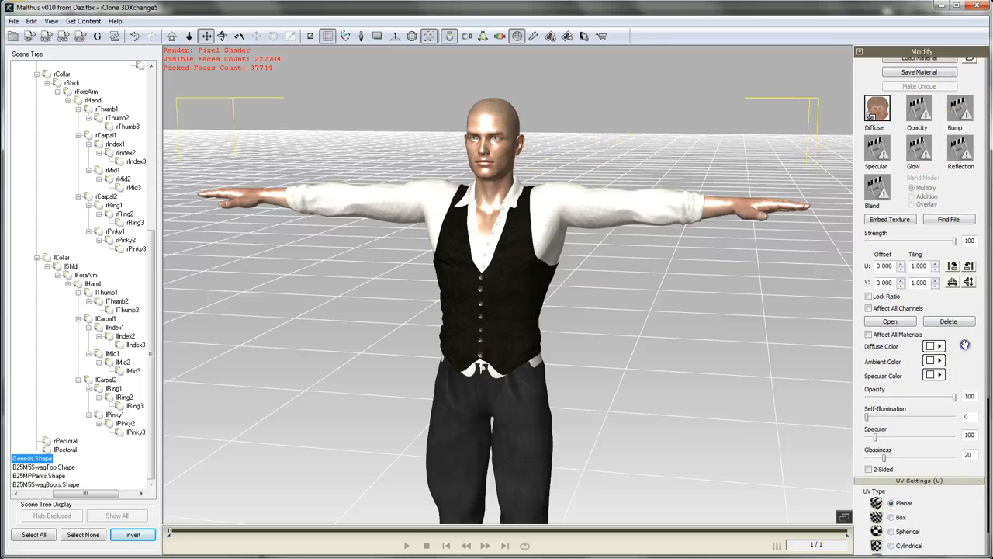
{"action": "scroll", "coordinate": [965, 344], "scroll_direction": "down", "scroll_amount": 1}
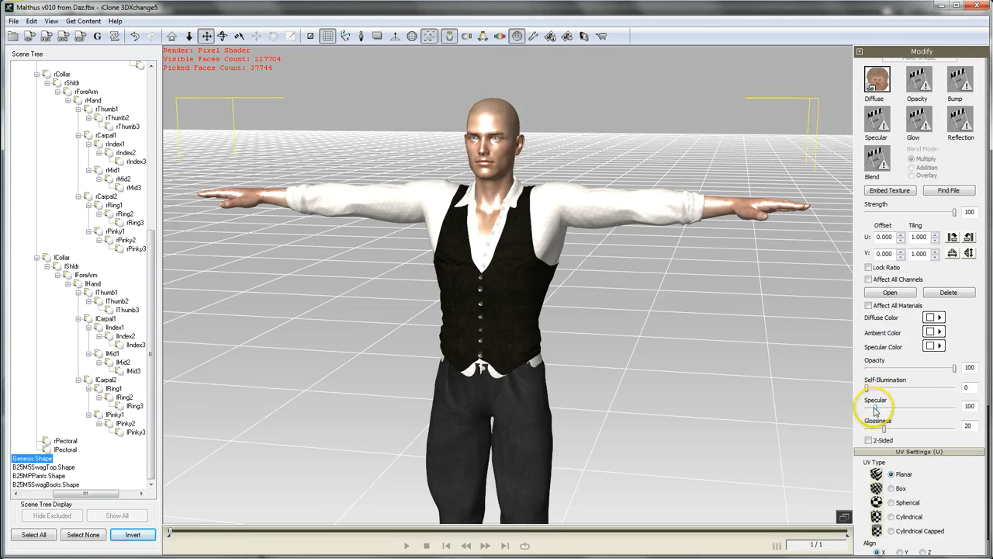
{"action": "mouse_move", "coordinate": [871, 410]}
{"action": "left_mouse_down"}
{"action": "mouse_move", "coordinate": [887, 401]}
{"action": "mouse_move", "coordinate": [866, 403]}
{"action": "left_mouse_up"}
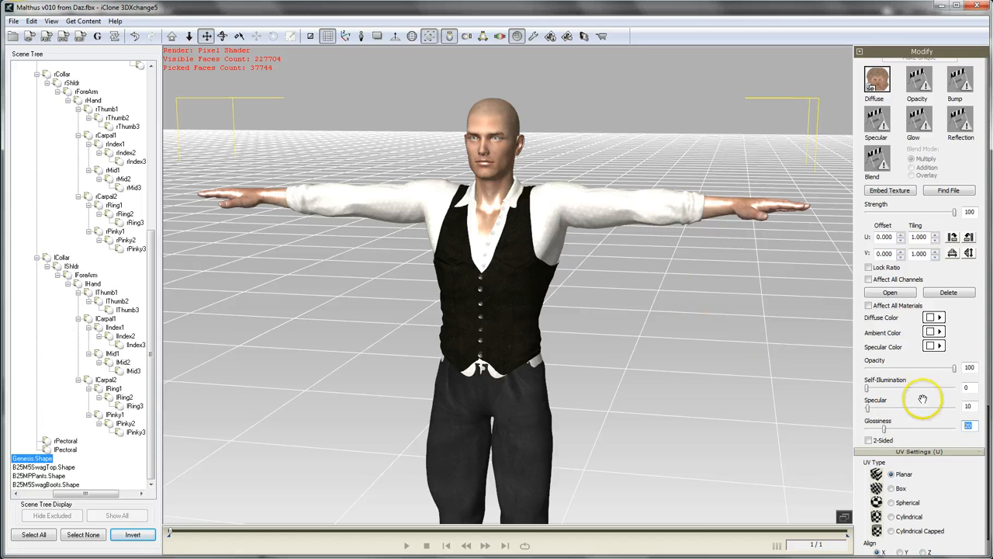
{"action": "left_click_drag", "start_coordinate": [868, 409], "coordinate": [904, 431]}
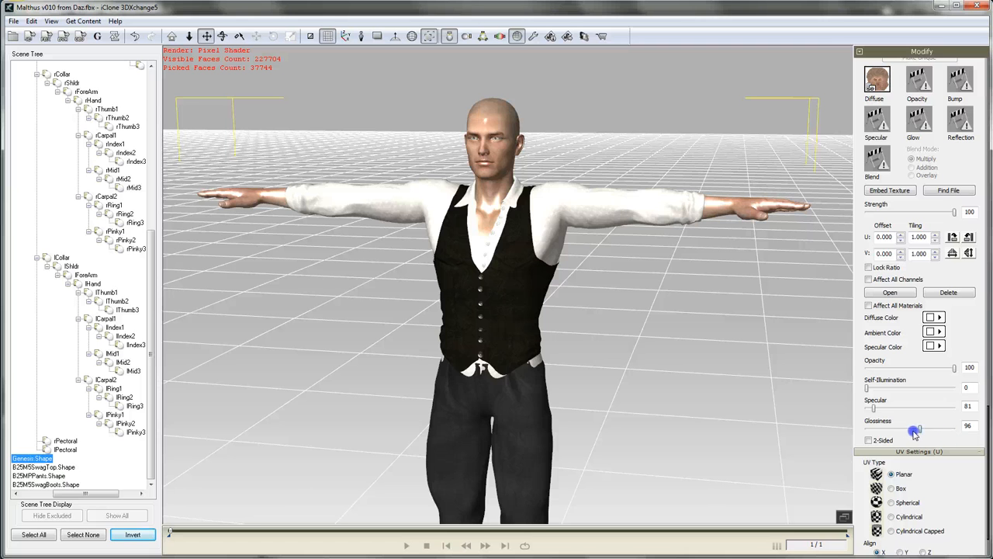
{"action": "mouse_move", "coordinate": [898, 430]}
{"action": "left_mouse_down"}
{"action": "mouse_move", "coordinate": [865, 426]}
{"action": "mouse_move", "coordinate": [876, 430]}
{"action": "left_mouse_up"}
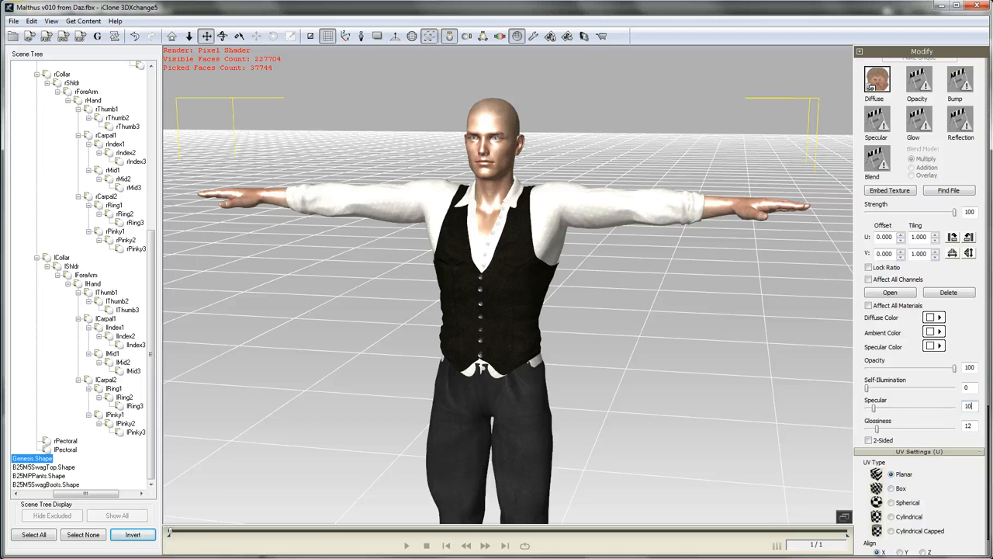
Set both Specular and Glossiness of the 1_SkinFace material to 10
{"action": "key", "text": "Return"}
{"action": "double_click", "coordinate": [967, 425]}
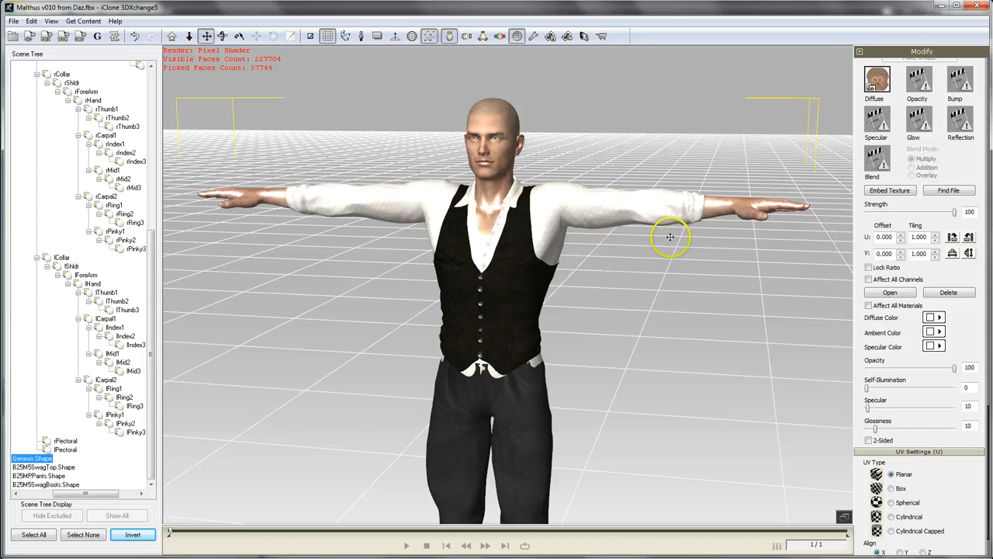
{"action": "scroll", "coordinate": [960, 170], "scroll_direction": "up", "scroll_amount": 6}
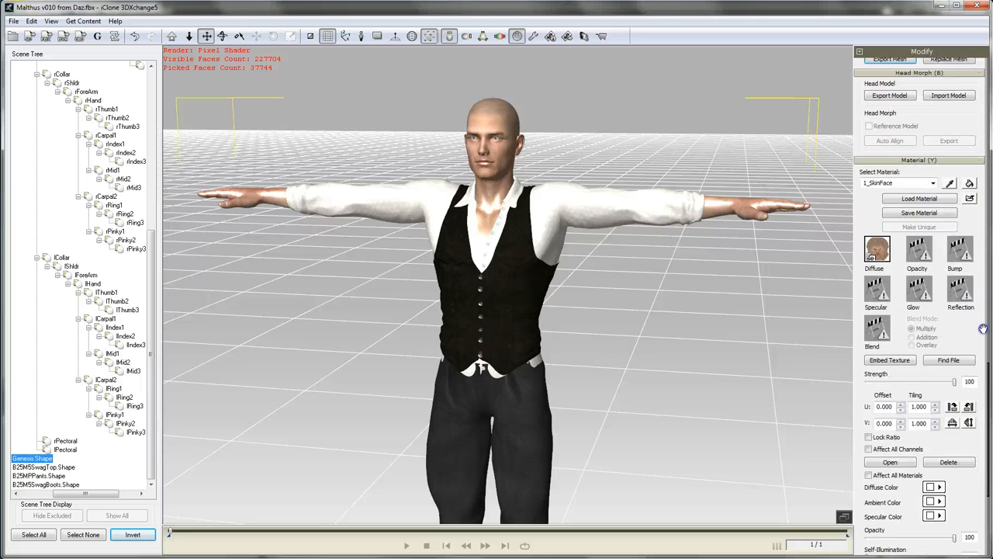
Pick the 2_SkinTorso material from the chest skin and review the list of materials on Genesis.Shape
{"action": "scroll", "coordinate": [869, 357], "scroll_direction": "down", "scroll_amount": 5}
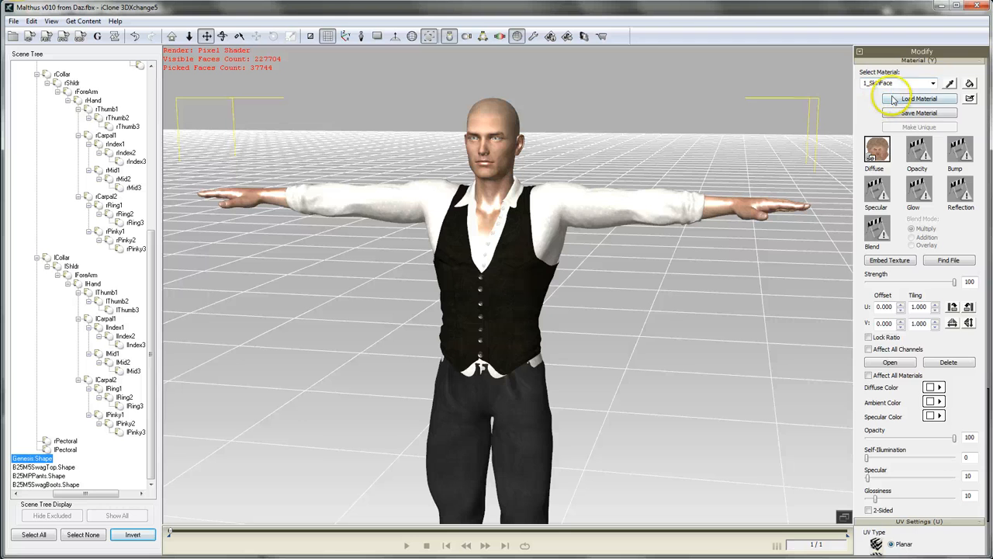
{"action": "left_click", "coordinate": [494, 208]}
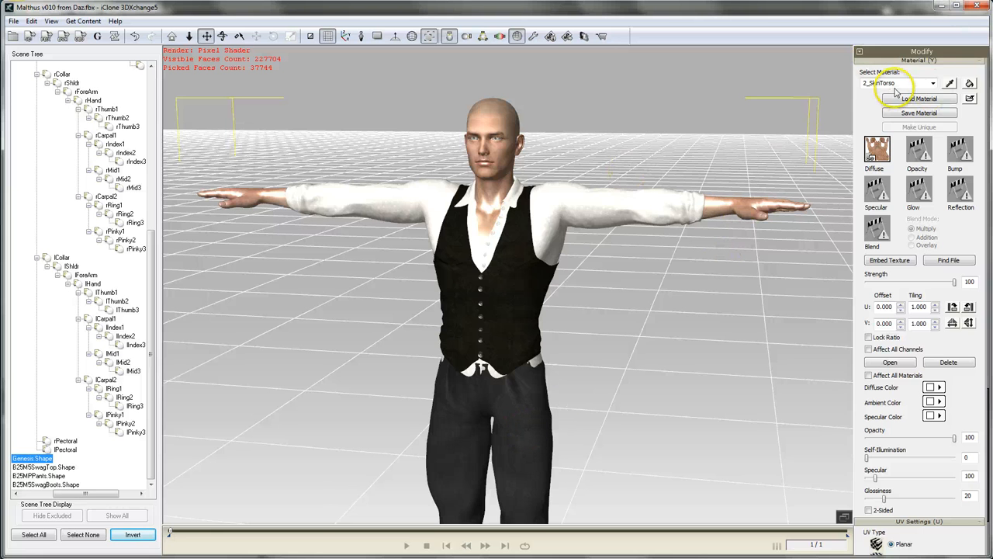
{"action": "left_click", "coordinate": [934, 84]}
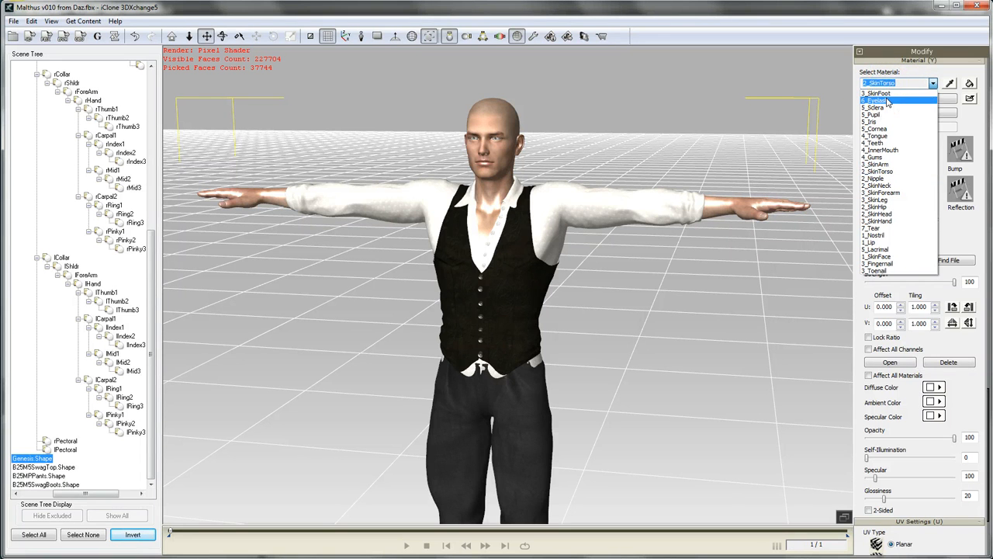
{"action": "left_click", "coordinate": [884, 131]}
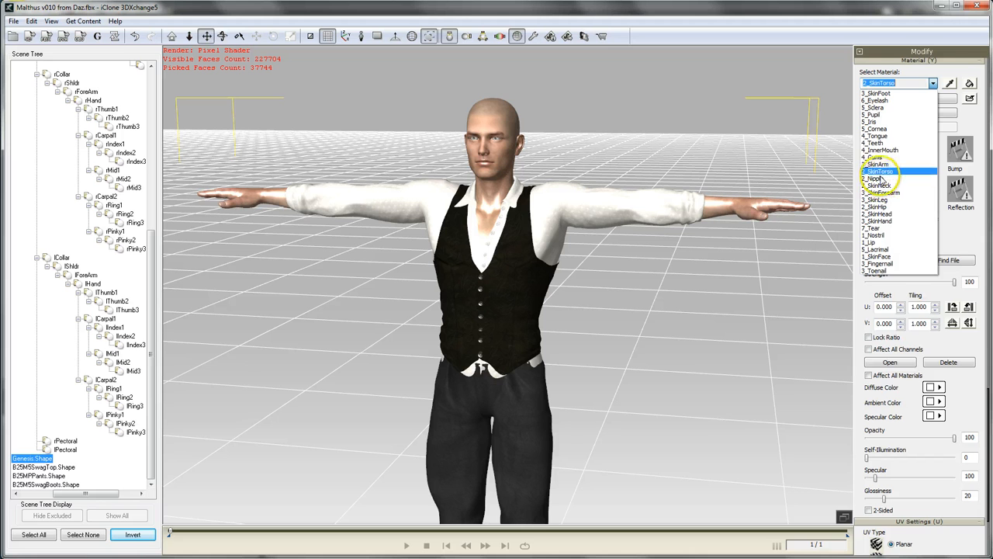
{"action": "left_click", "coordinate": [885, 159]}
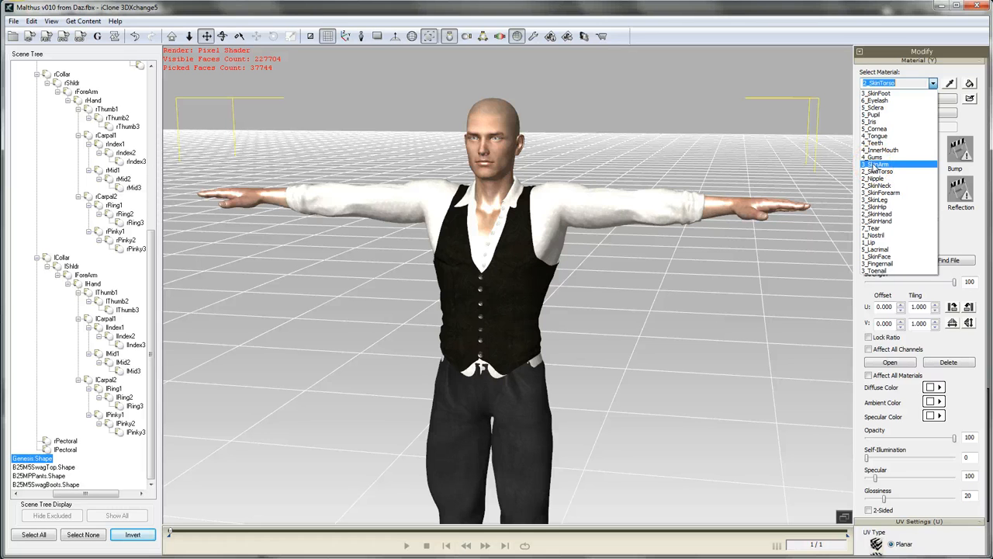
Select the 3_SkinFoot material and set both its Specular and Glossiness to 10
{"action": "left_click", "coordinate": [889, 95]}
{"action": "left_click", "coordinate": [932, 83]}
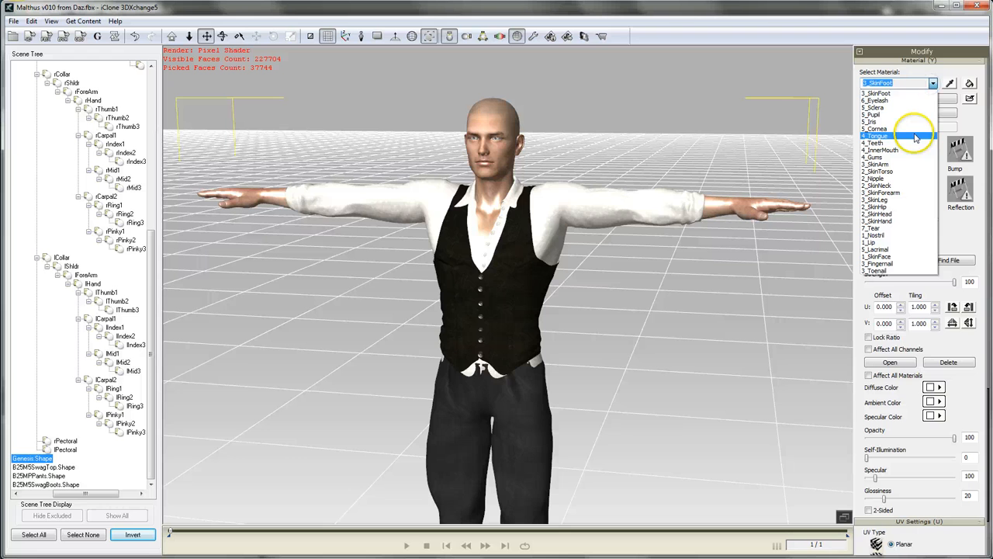
{"action": "left_click", "coordinate": [883, 94]}
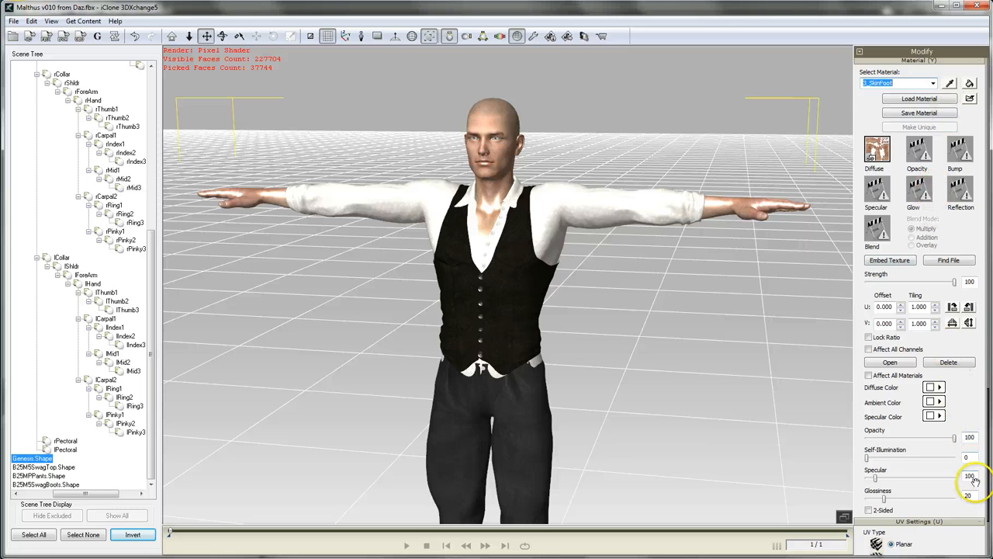
{"action": "left_click_drag", "start_coordinate": [975, 474], "coordinate": [917, 475]}
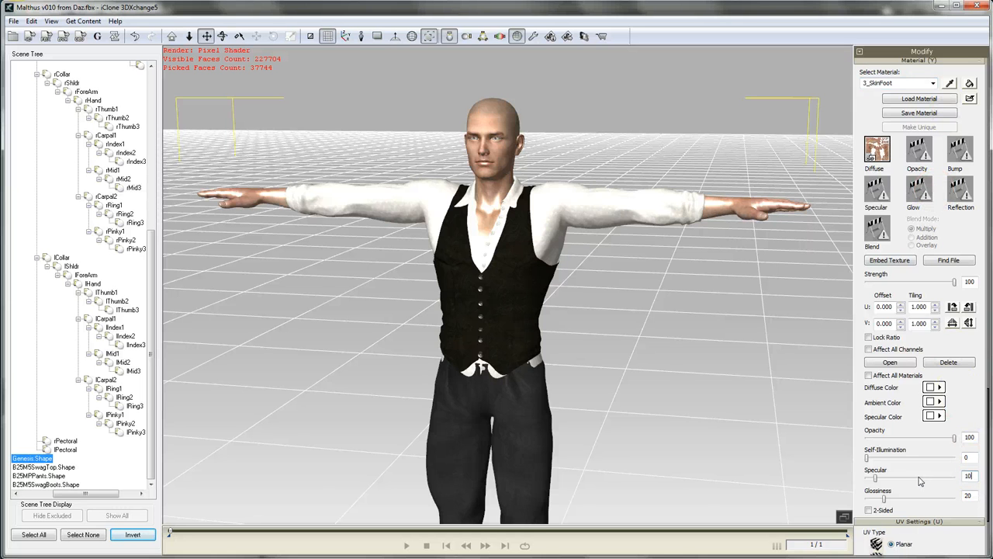
{"action": "left_click", "coordinate": [967, 492]}
{"action": "left_click_drag", "start_coordinate": [970, 494], "coordinate": [939, 489]}
Set both Specular and Glossiness to 10 for the 3_SkinArm material and for 2_SkinTorso
{"action": "left_click", "coordinate": [932, 83]}
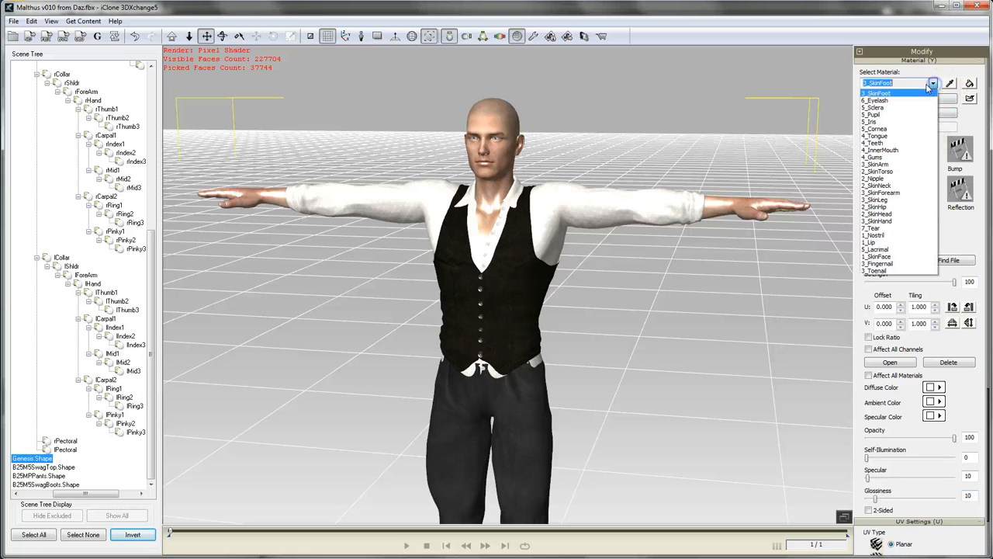
{"action": "left_click", "coordinate": [878, 163]}
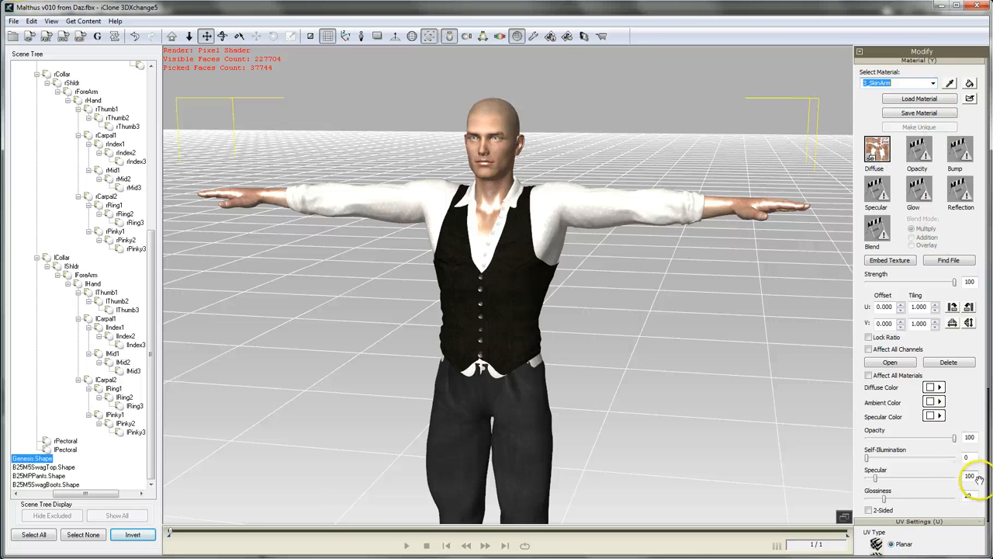
{"action": "left_click_drag", "start_coordinate": [975, 475], "coordinate": [957, 478]}
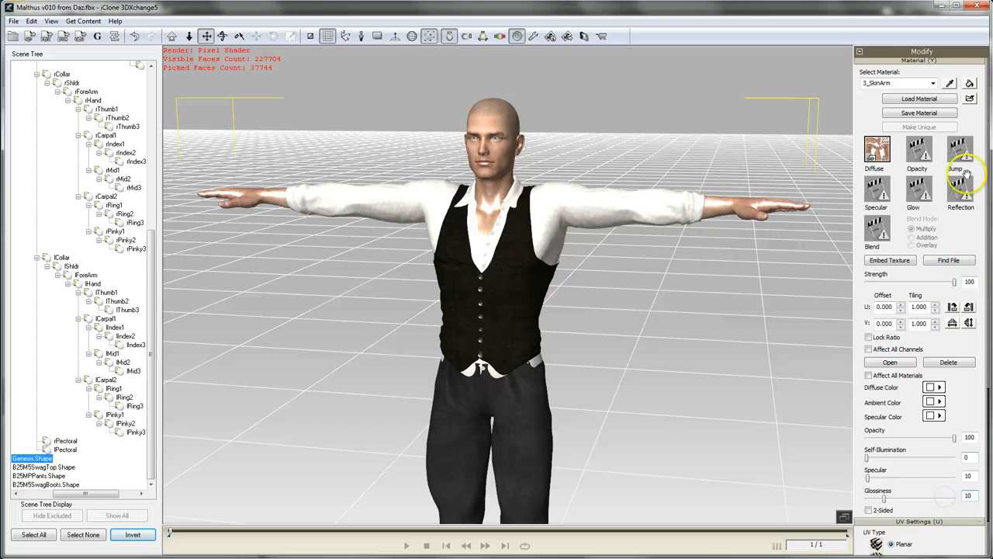
{"action": "left_click", "coordinate": [932, 82]}
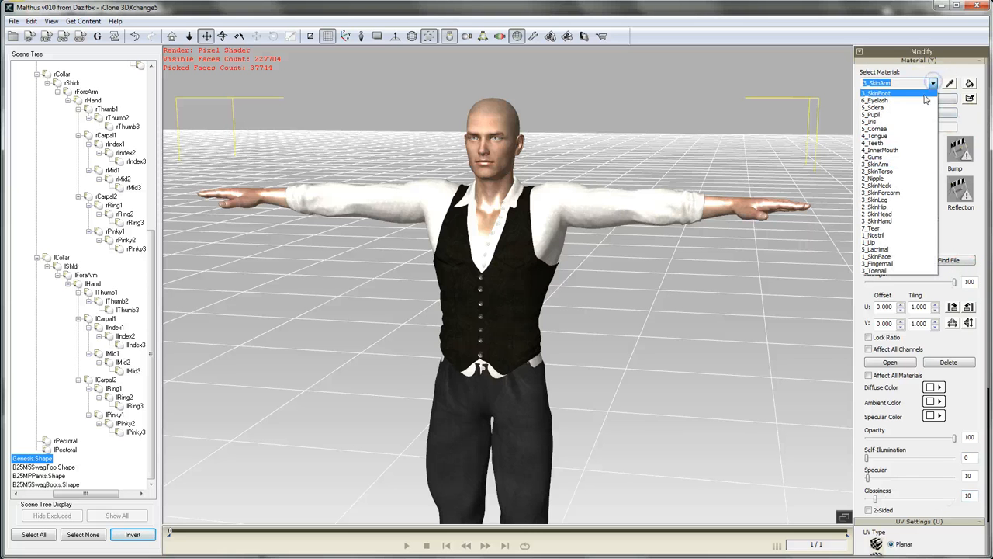
{"action": "left_click", "coordinate": [883, 171]}
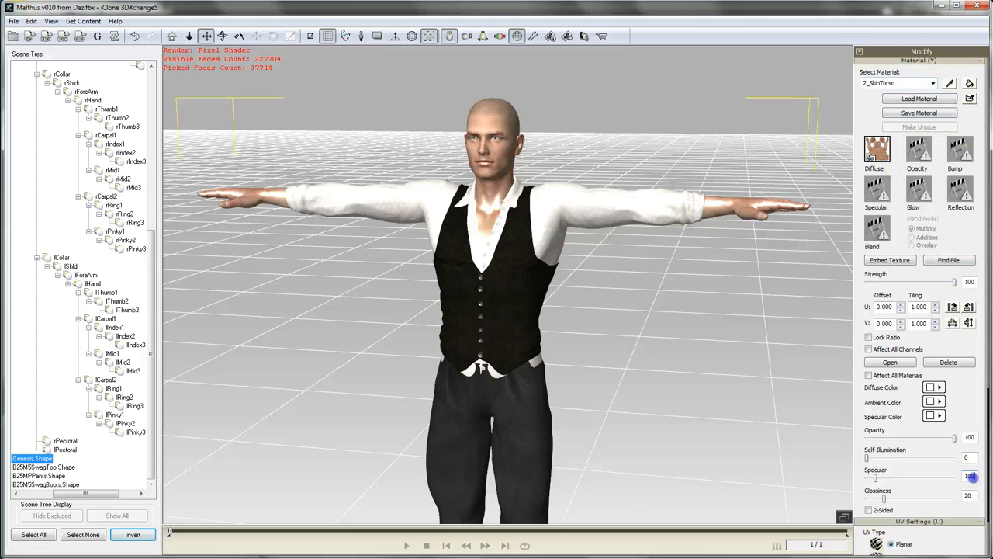
{"action": "left_click_drag", "start_coordinate": [975, 497], "coordinate": [952, 495]}
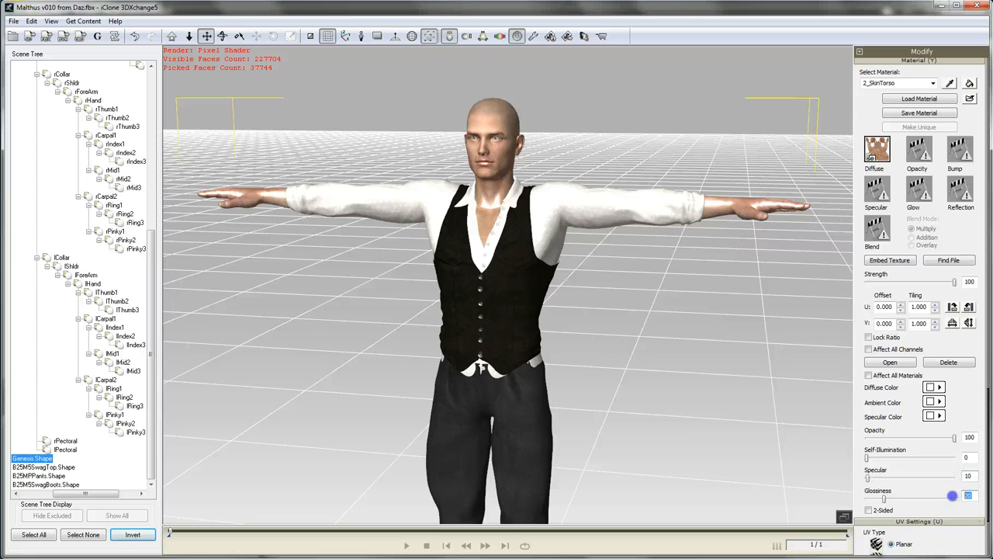
{"action": "left_click", "coordinate": [973, 266]}
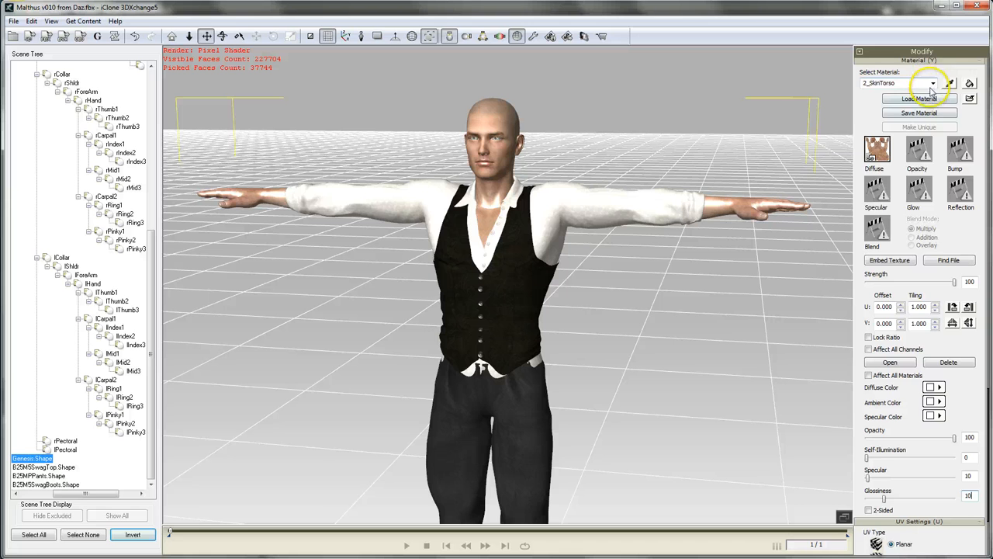
Set both Specular and Glossiness to 10 for the 2_Nipple and 2_SkinNeck materials
{"action": "left_click", "coordinate": [932, 84]}
{"action": "left_click", "coordinate": [874, 179]}
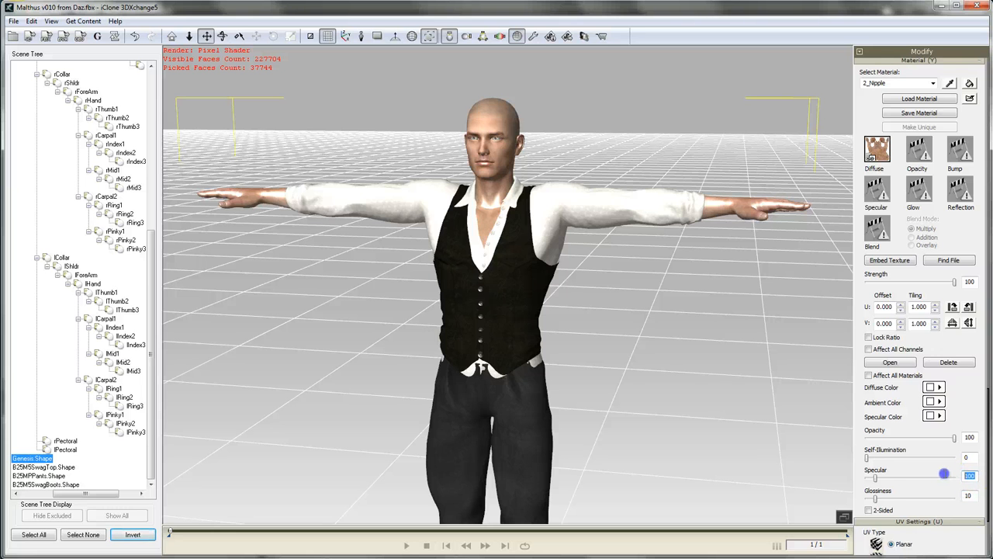
{"action": "left_click", "coordinate": [932, 83]}
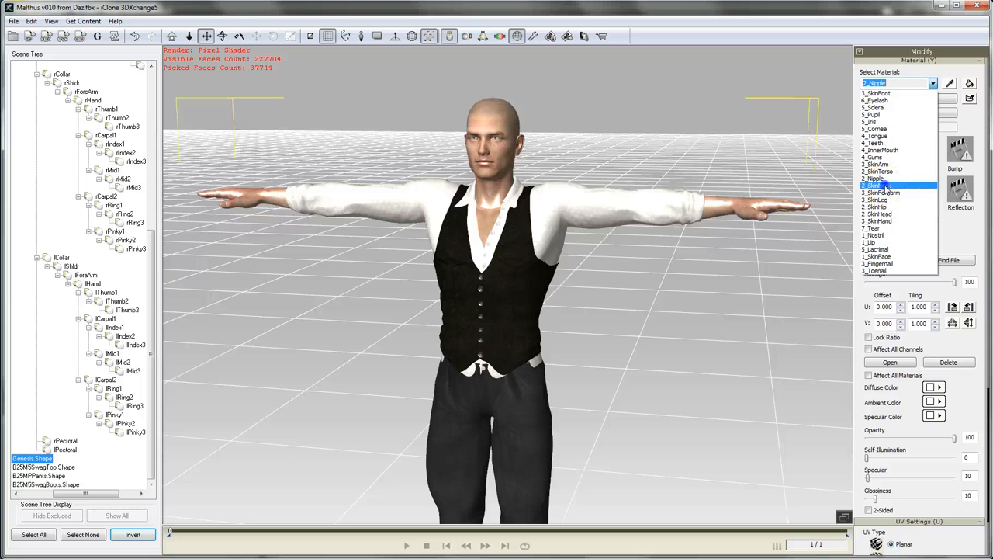
{"action": "left_click", "coordinate": [884, 185]}
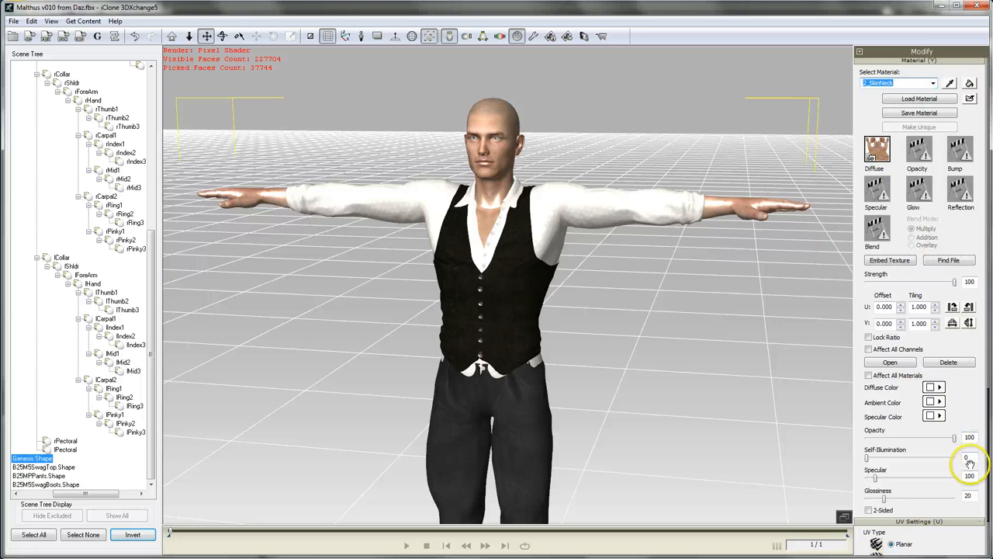
{"action": "double_click", "coordinate": [969, 497]}
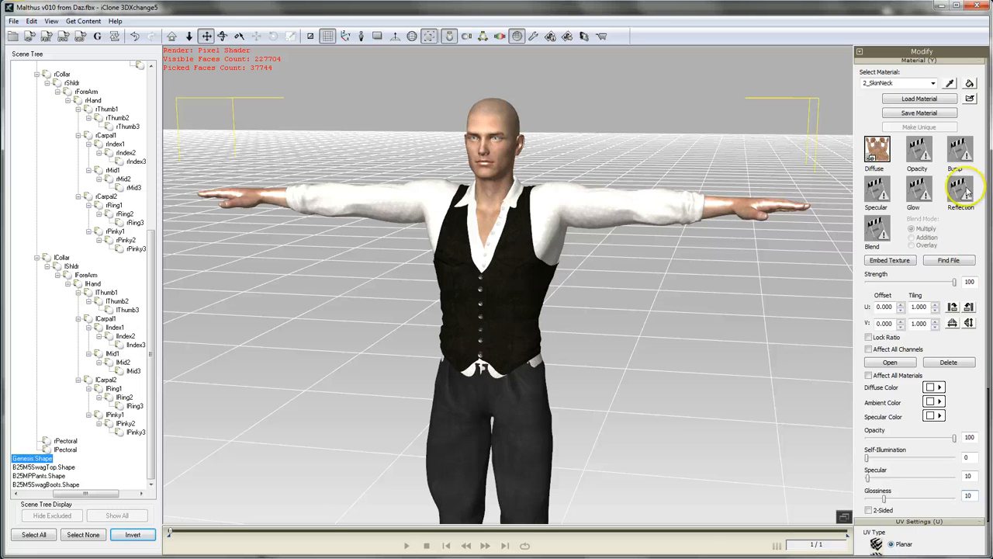
Select the 3_SkinForearm material and set both its Specular and Glossiness to 10
{"action": "left_click", "coordinate": [933, 83]}
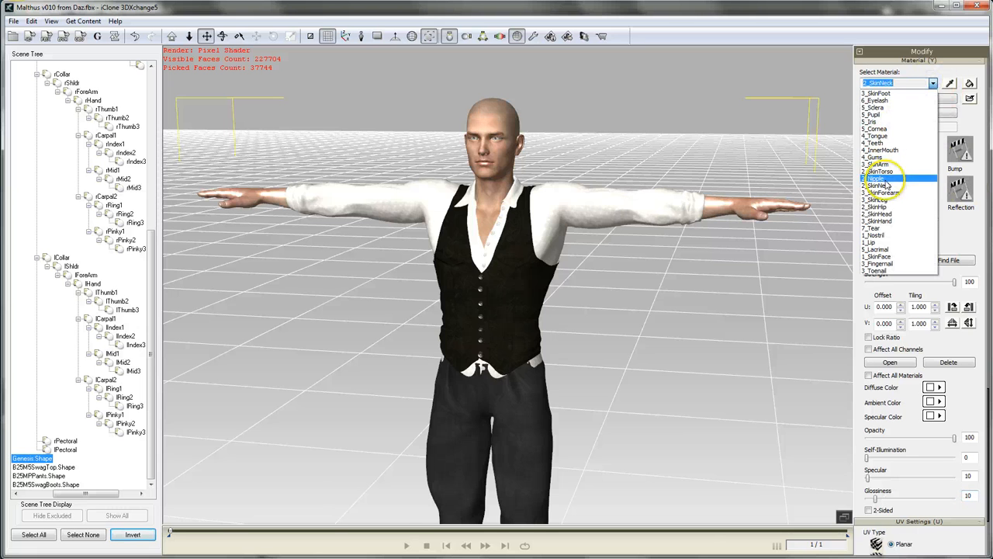
{"action": "left_click", "coordinate": [884, 193]}
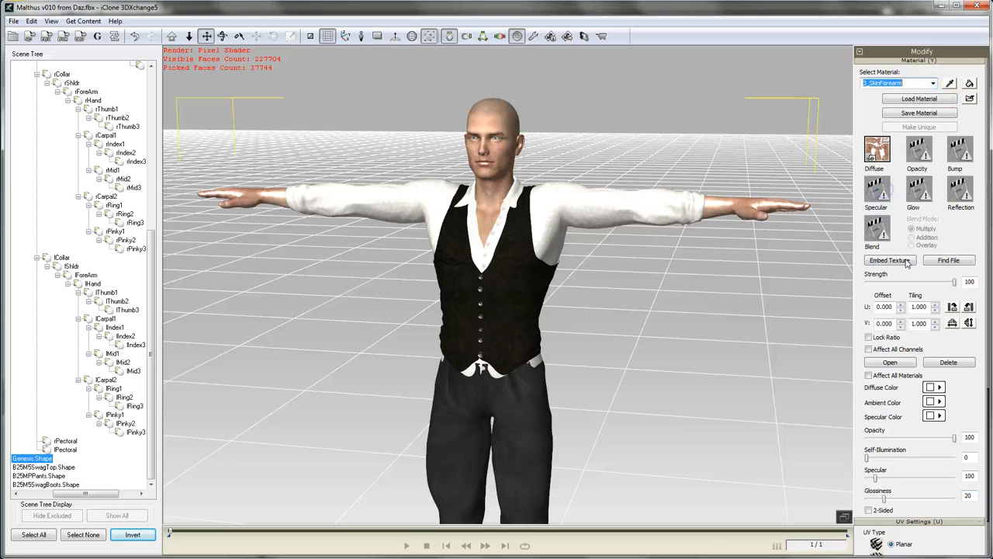
{"action": "type", "text": "10"}
{"action": "double_click", "coordinate": [967, 494]}
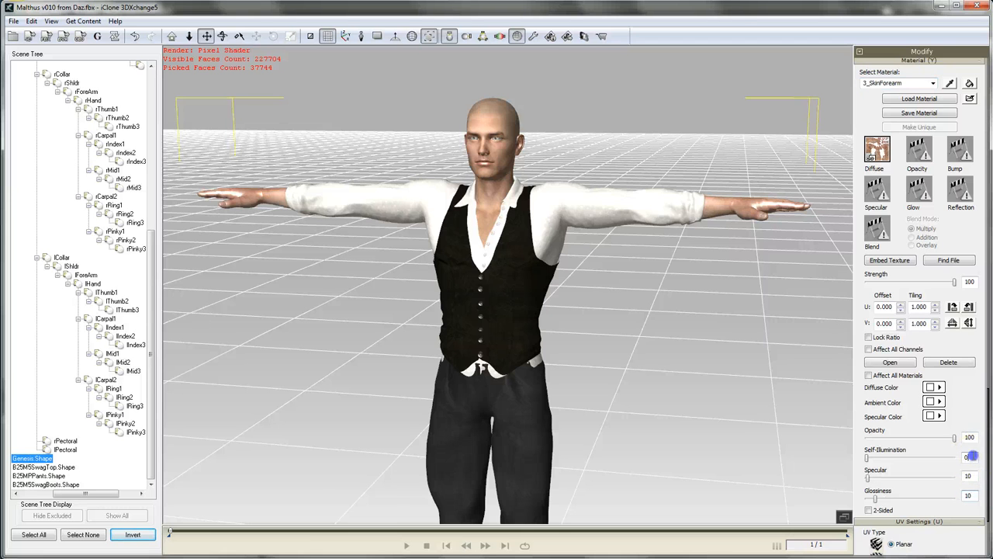
Set both Specular and Glossiness to 10 for the 3_SkinLeg and 2_SkinHip materials
{"action": "left_click", "coordinate": [932, 83]}
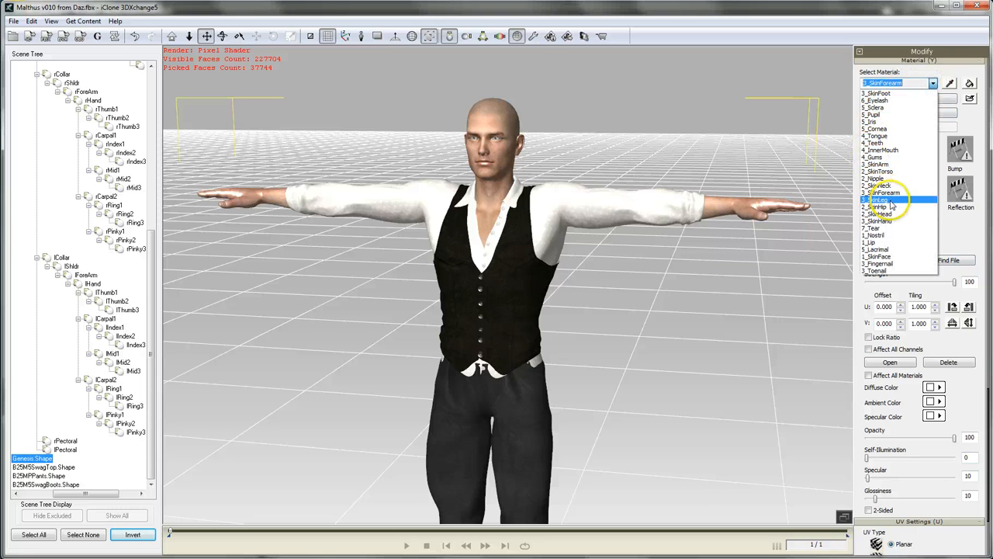
{"action": "left_click", "coordinate": [891, 202]}
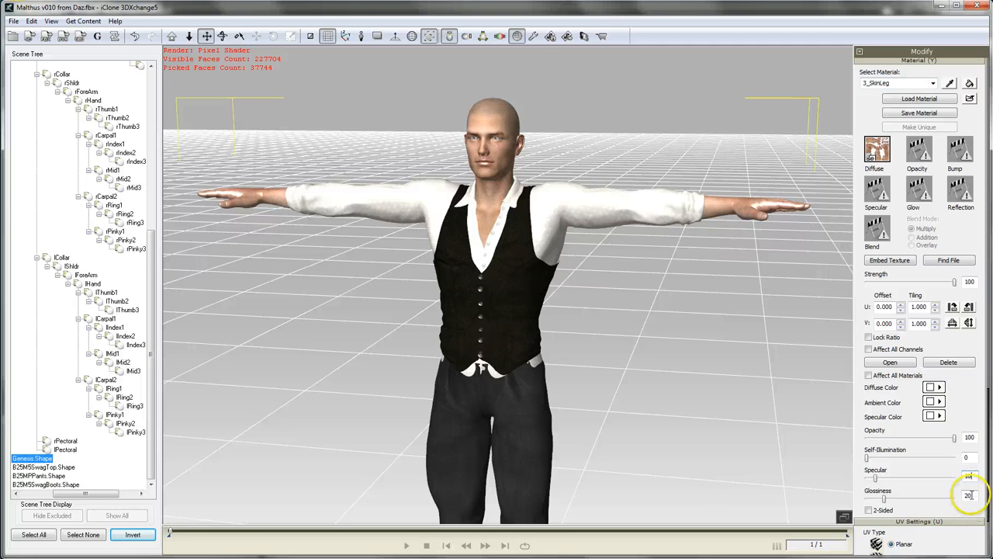
{"action": "left_click", "coordinate": [932, 83]}
{"action": "left_click", "coordinate": [877, 206]}
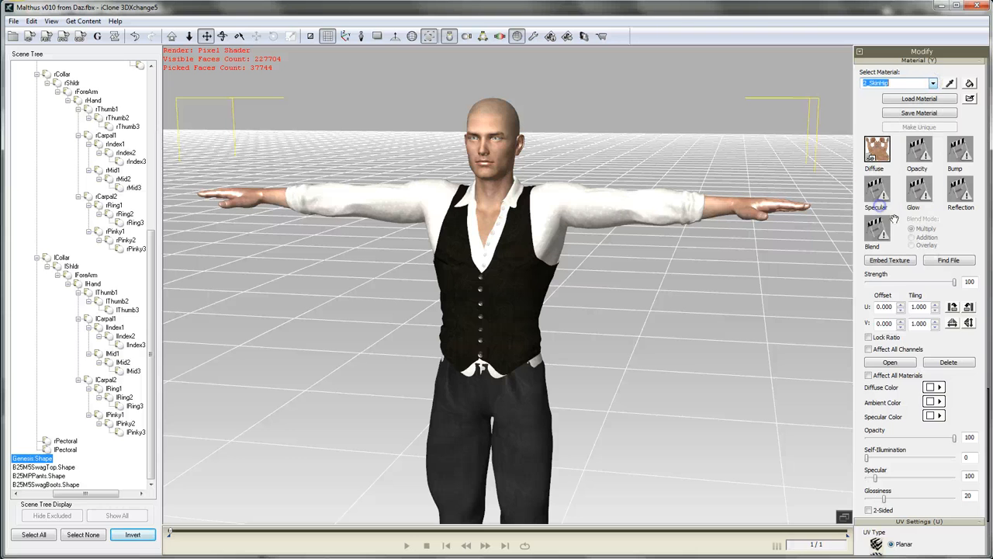
{"action": "left_click", "coordinate": [970, 475]}
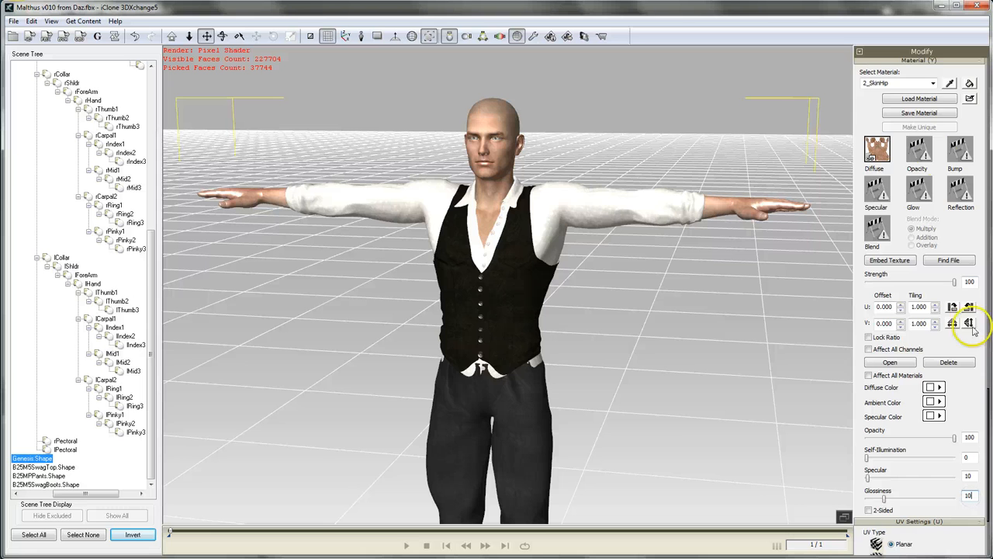
Check the 2_SkinHead material, and set both Specular and Glossiness of 3_SkinHand to 10
{"action": "left_click", "coordinate": [933, 83]}
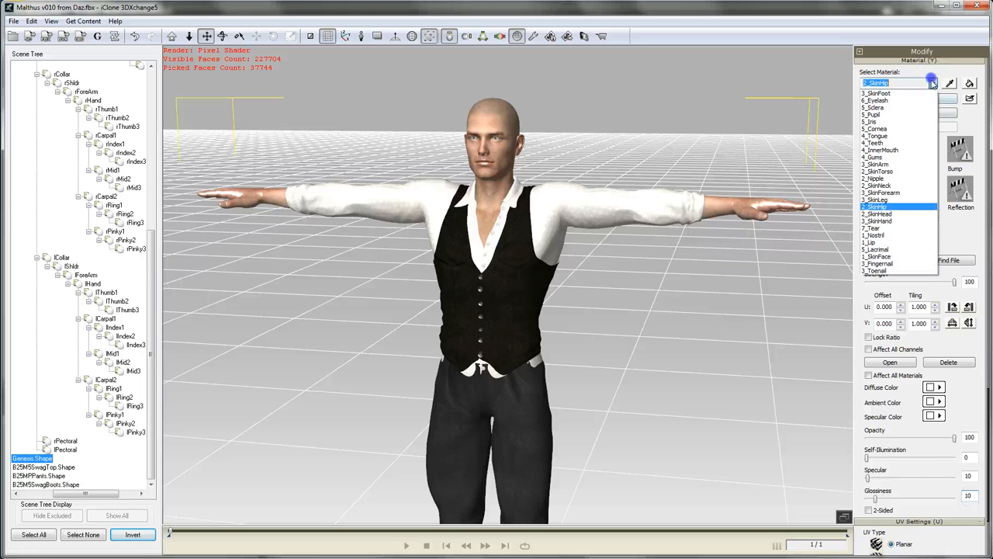
{"action": "left_click", "coordinate": [886, 213]}
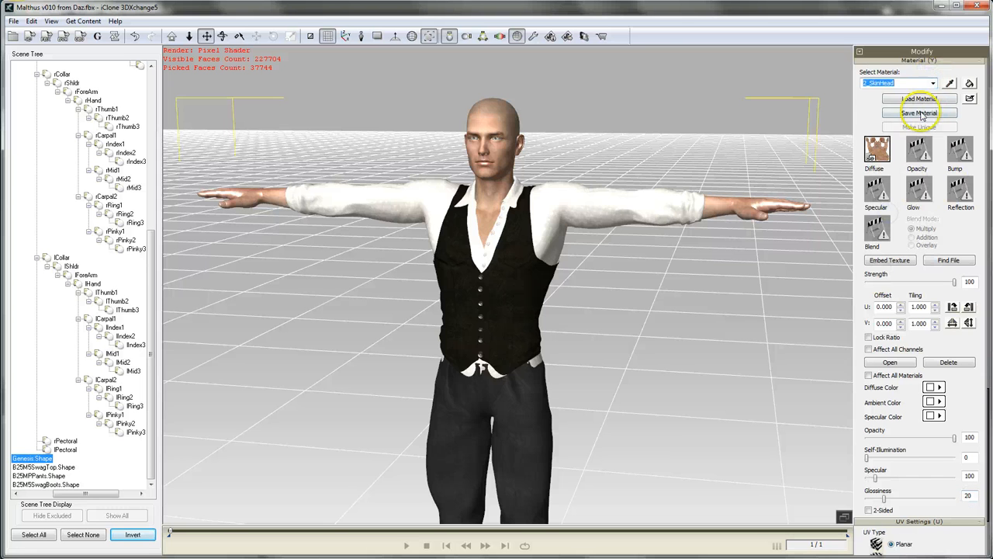
{"action": "left_click", "coordinate": [934, 83]}
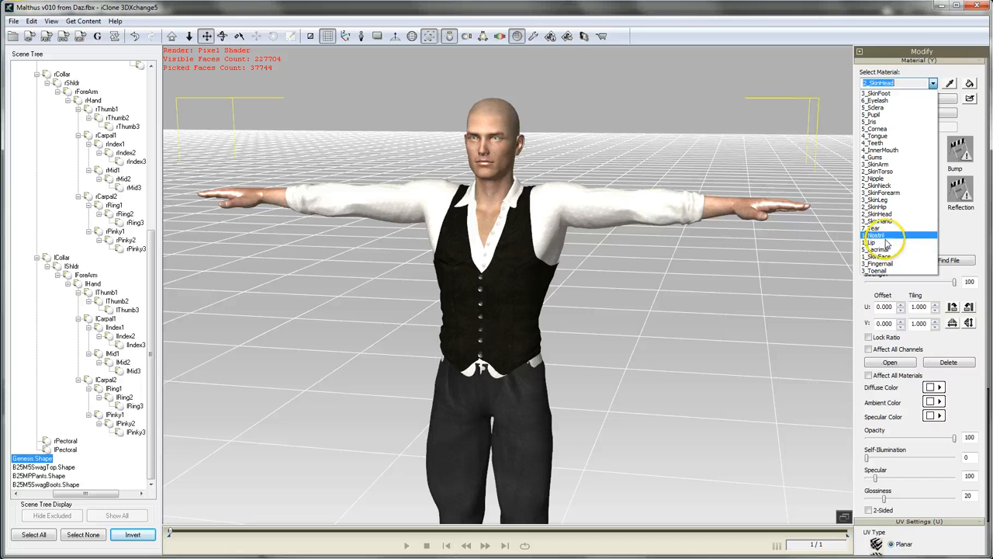
{"action": "left_click", "coordinate": [888, 222]}
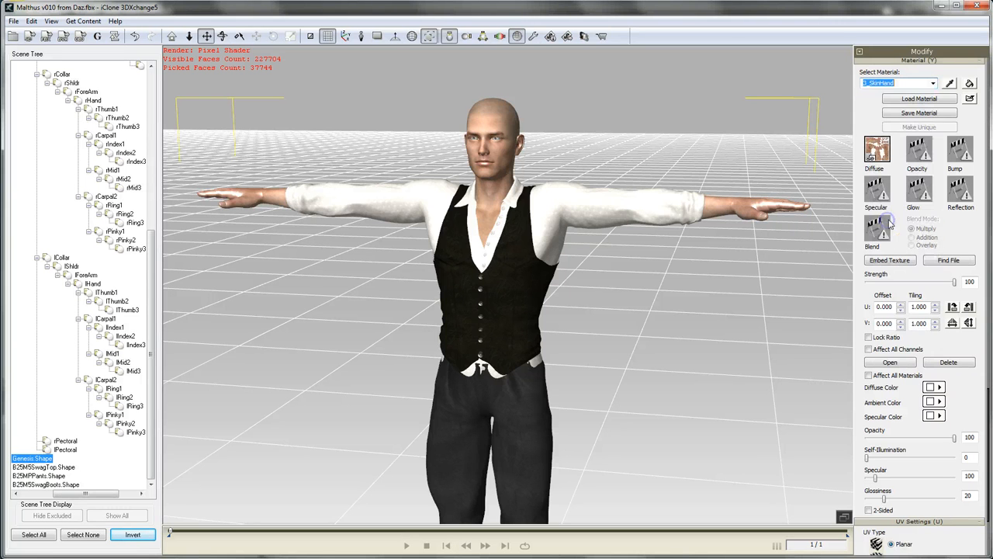
{"action": "double_click", "coordinate": [969, 475]}
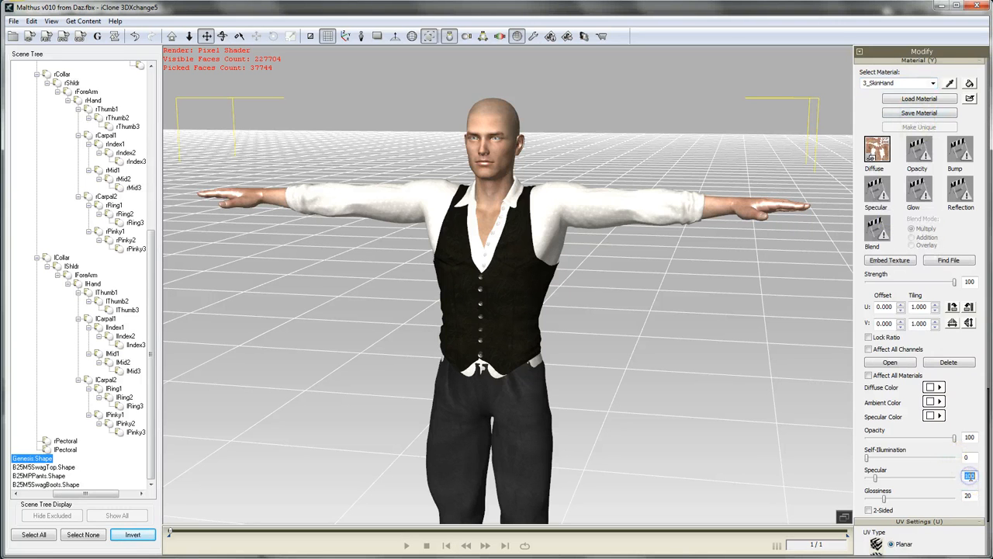
{"action": "type", "text": "10"}
{"action": "double_click", "coordinate": [968, 495]}
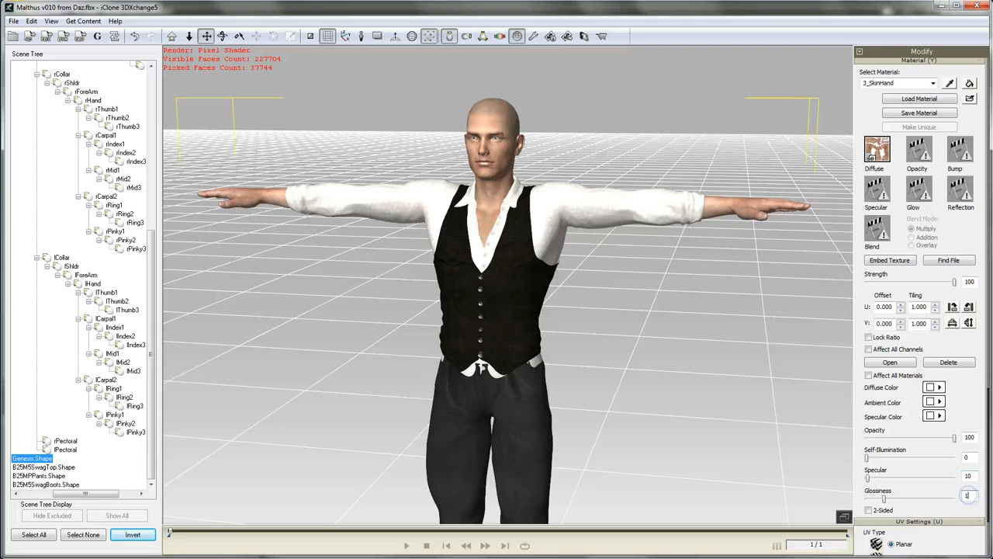
{"action": "left_click", "coordinate": [970, 478]}
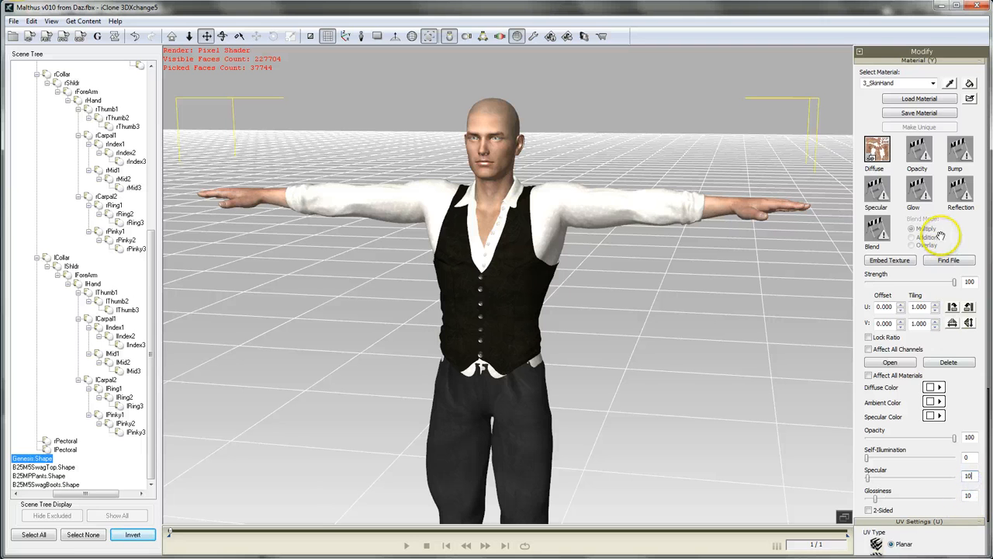
Select the 1_Lip material, set its Specular to 50, and inspect the face from a slightly different angle
{"action": "left_click", "coordinate": [932, 84]}
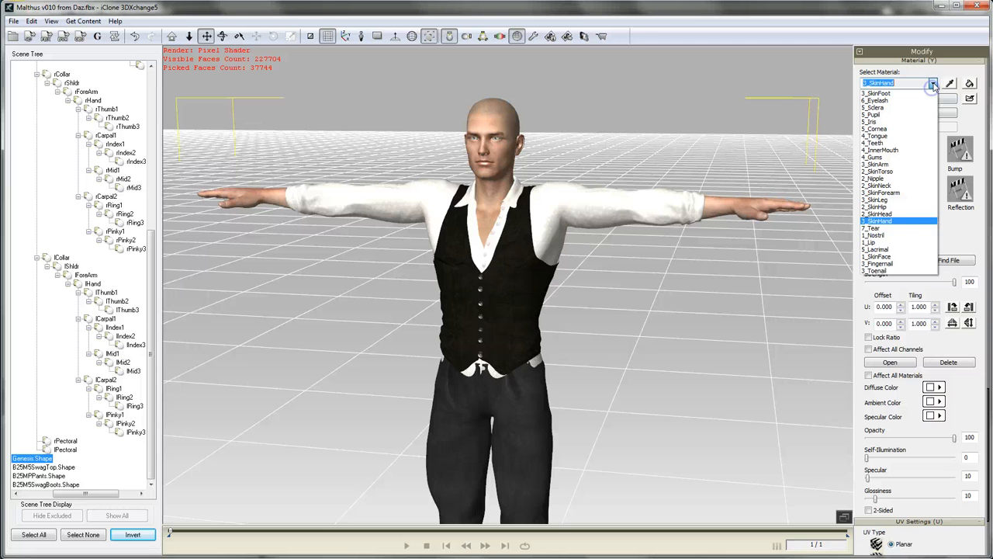
{"action": "left_click", "coordinate": [882, 244]}
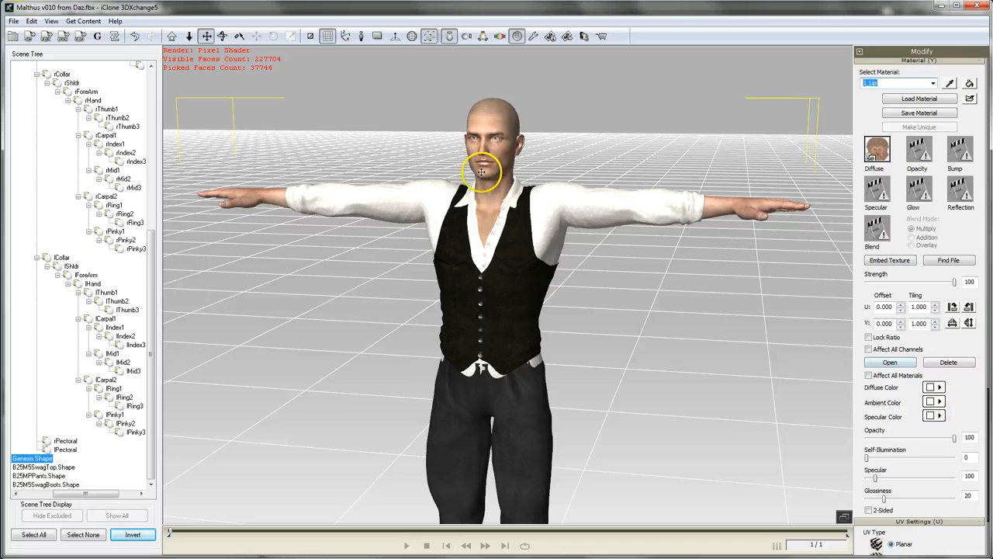
{"action": "left_click", "coordinate": [486, 163]}
{"action": "scroll", "coordinate": [486, 163], "scroll_direction": "up", "scroll_amount": 1}
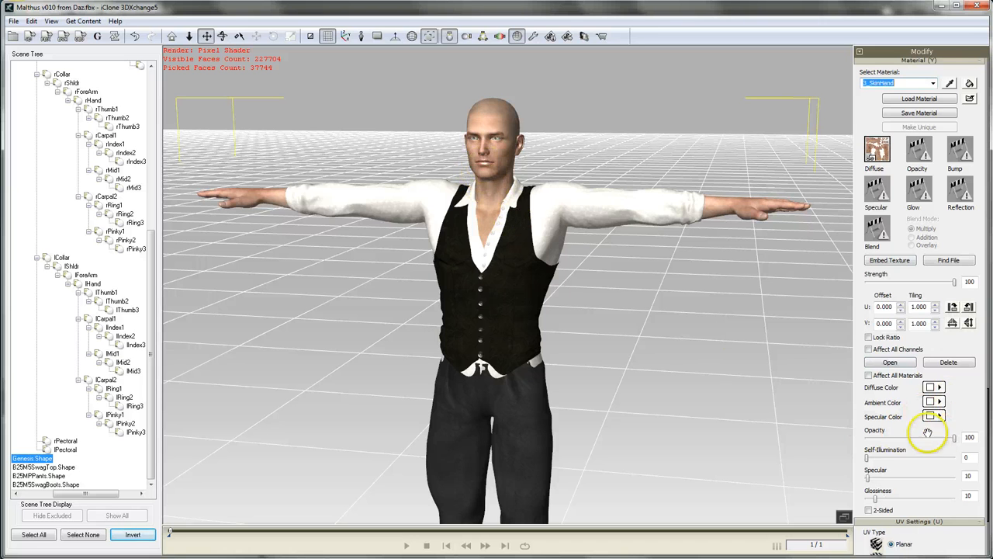
{"action": "left_click", "coordinate": [932, 83]}
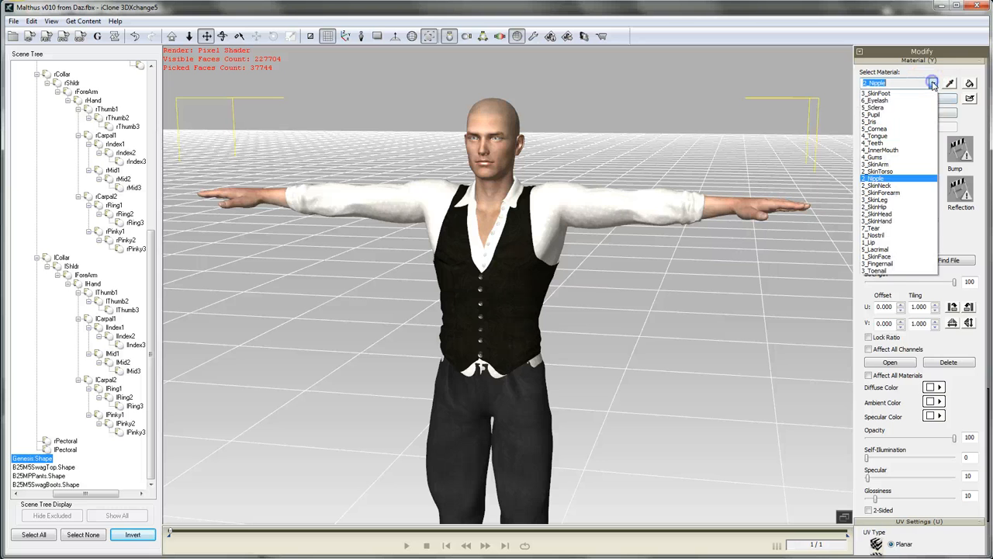
{"action": "left_click", "coordinate": [879, 242]}
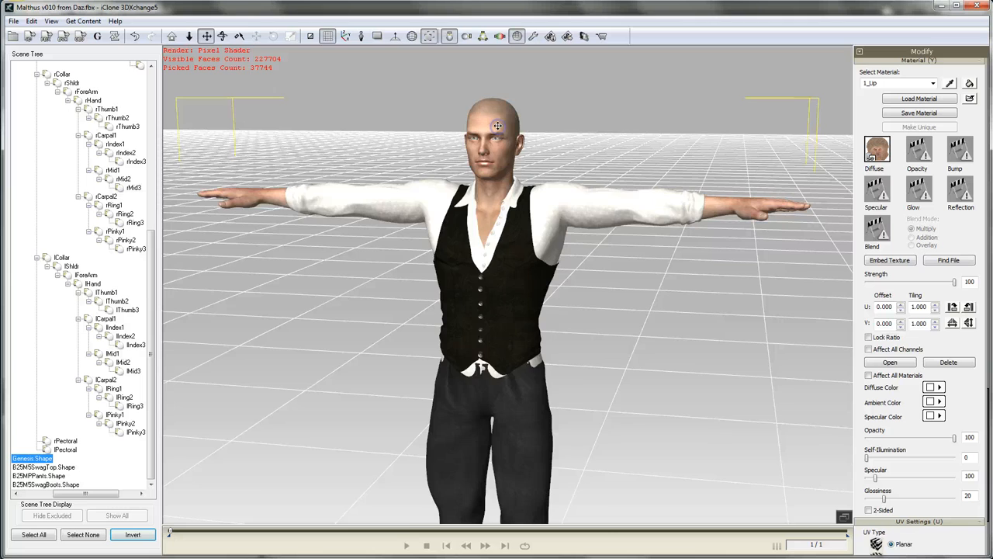
{"action": "scroll", "coordinate": [495, 155], "scroll_direction": "up", "scroll_amount": 6}
{"action": "scroll", "coordinate": [492, 194], "scroll_direction": "down", "scroll_amount": 2}
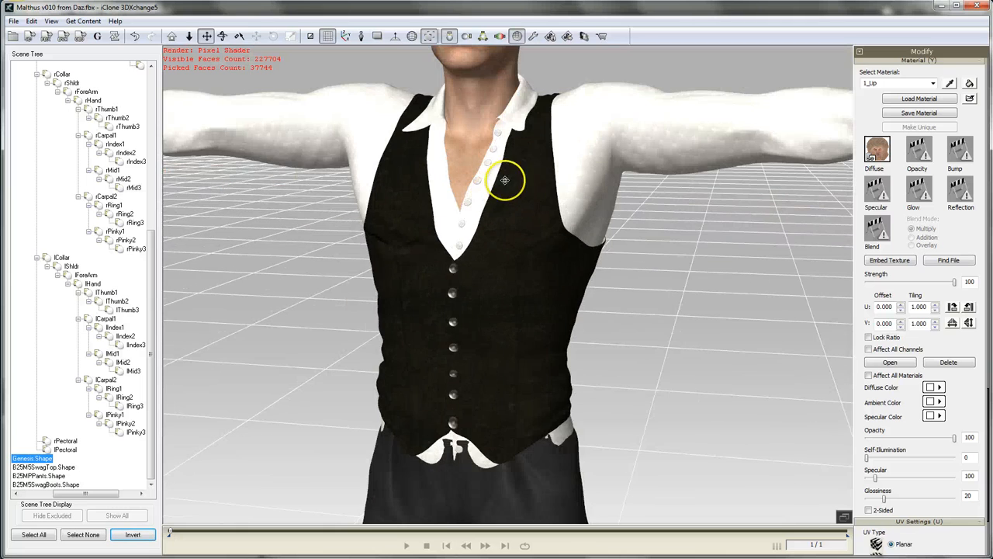
{"action": "right_click_drag", "start_coordinate": [518, 131], "coordinate": [509, 309]}
{"action": "left_click_drag", "start_coordinate": [509, 310], "coordinate": [659, 269]}
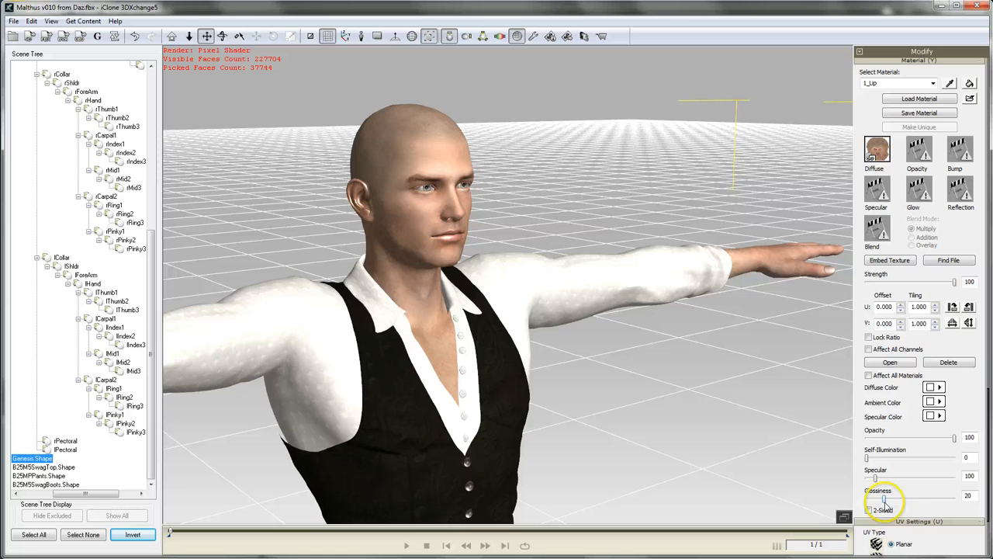
{"action": "double_click", "coordinate": [969, 476]}
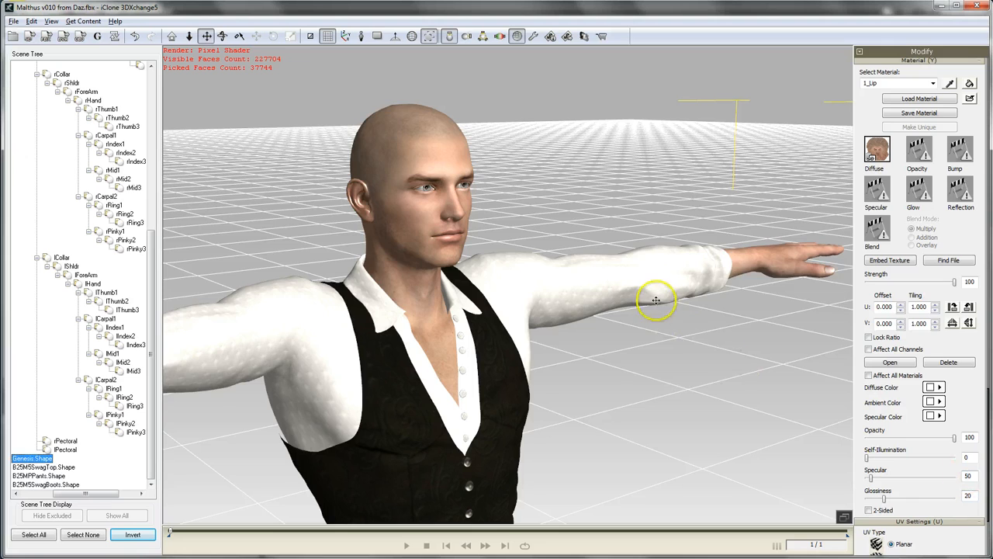
{"action": "left_click_drag", "start_coordinate": [581, 266], "coordinate": [548, 278]}
{"action": "left_click_drag", "start_coordinate": [482, 205], "coordinate": [349, 200]}
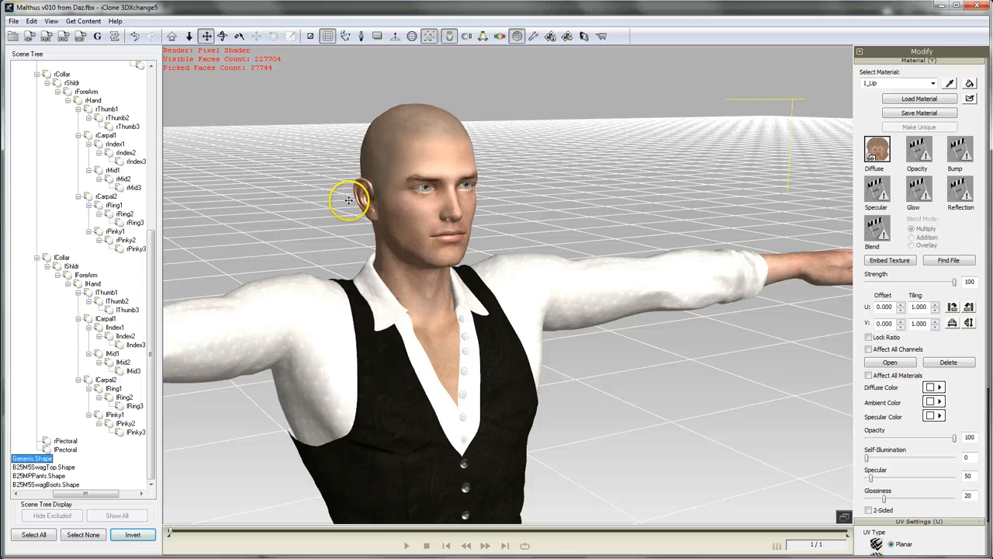
Sample the material at the character's ear with the material picker and inspect the figure from several angles
{"action": "left_click", "coordinate": [949, 83]}
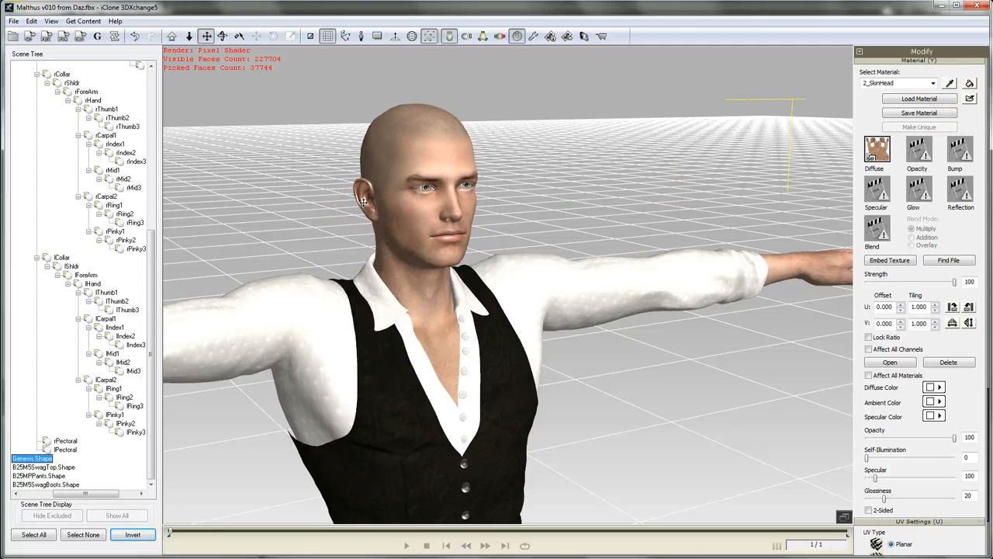
{"action": "left_click", "coordinate": [950, 83]}
{"action": "right_click_drag", "start_coordinate": [578, 197], "coordinate": [775, 402]}
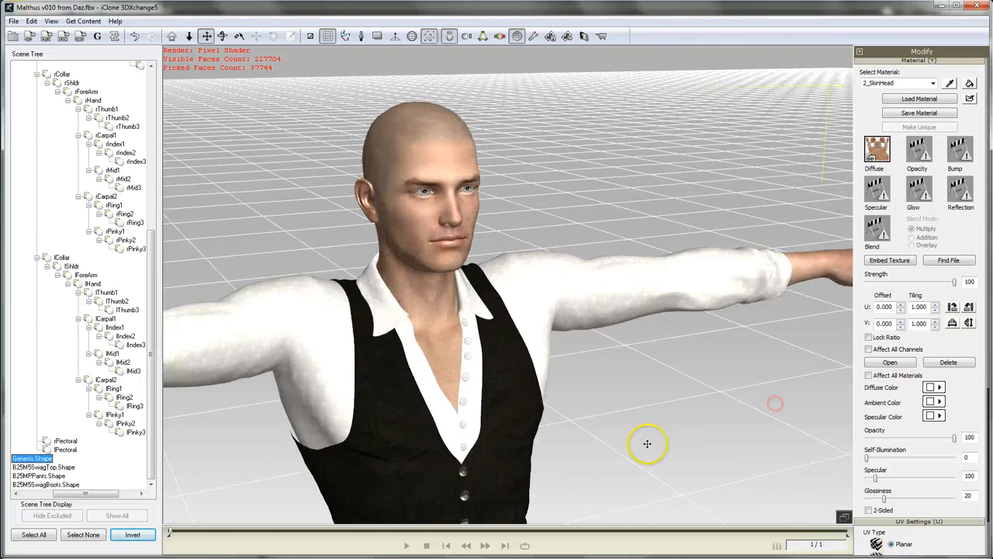
{"action": "right_click_drag", "start_coordinate": [656, 344], "coordinate": [497, 378]}
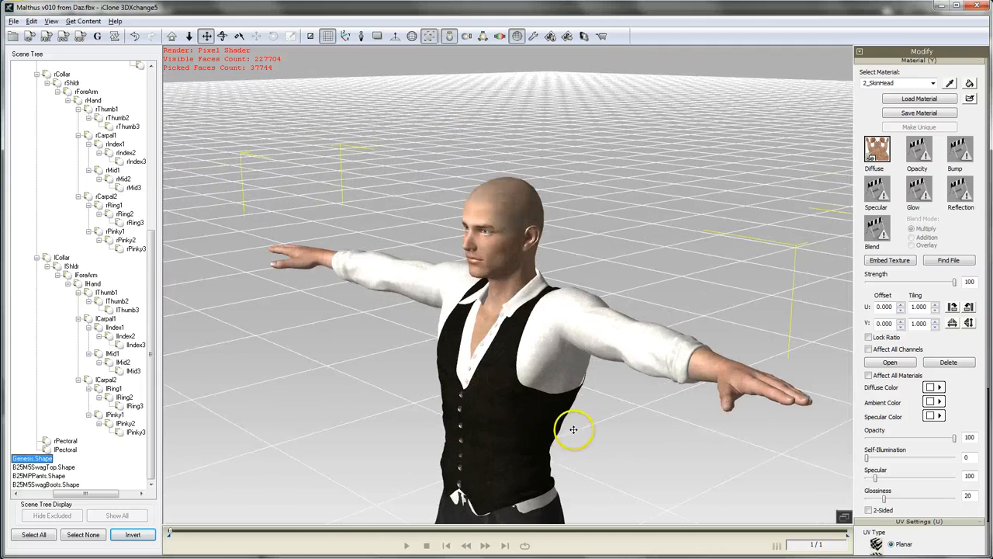
{"action": "middle_click_drag", "start_coordinate": [575, 430], "coordinate": [553, 410]}
{"action": "right_click_drag", "start_coordinate": [541, 370], "coordinate": [681, 336]}
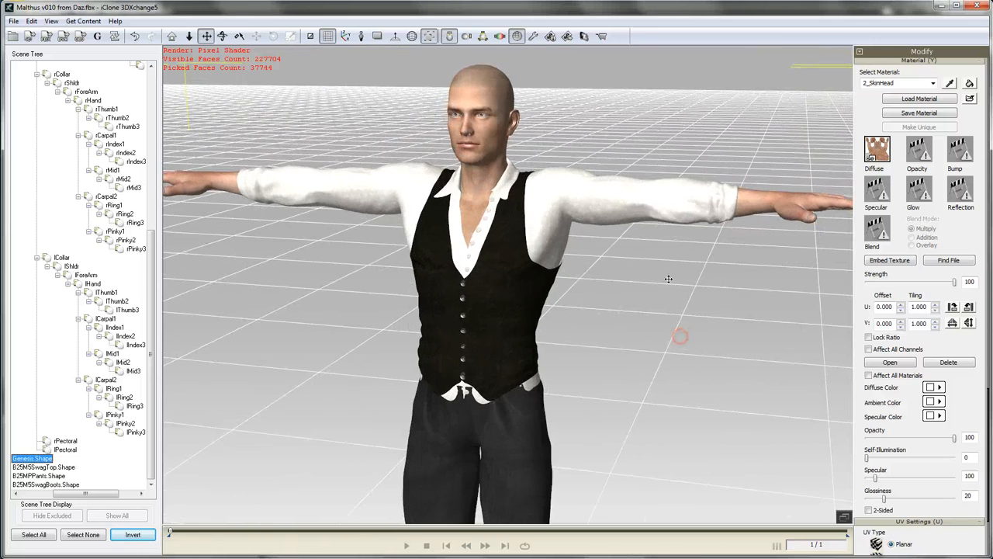
{"action": "right_click_drag", "start_coordinate": [512, 361], "coordinate": [588, 361]}
Set both Specular and Glossiness to 10 for the SwagShirtButtons and Pants materials
{"action": "left_click", "coordinate": [505, 315]}
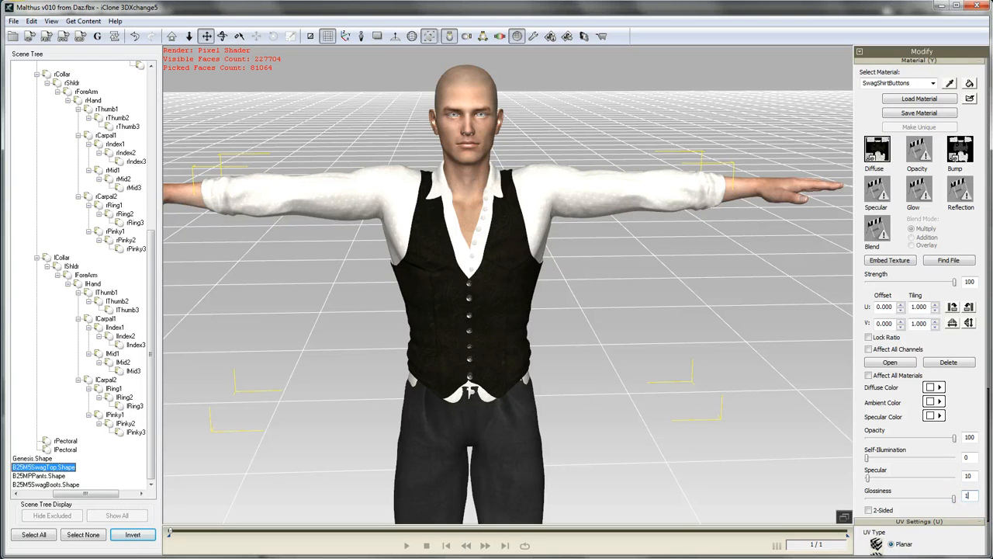
{"action": "left_click", "coordinate": [522, 450]}
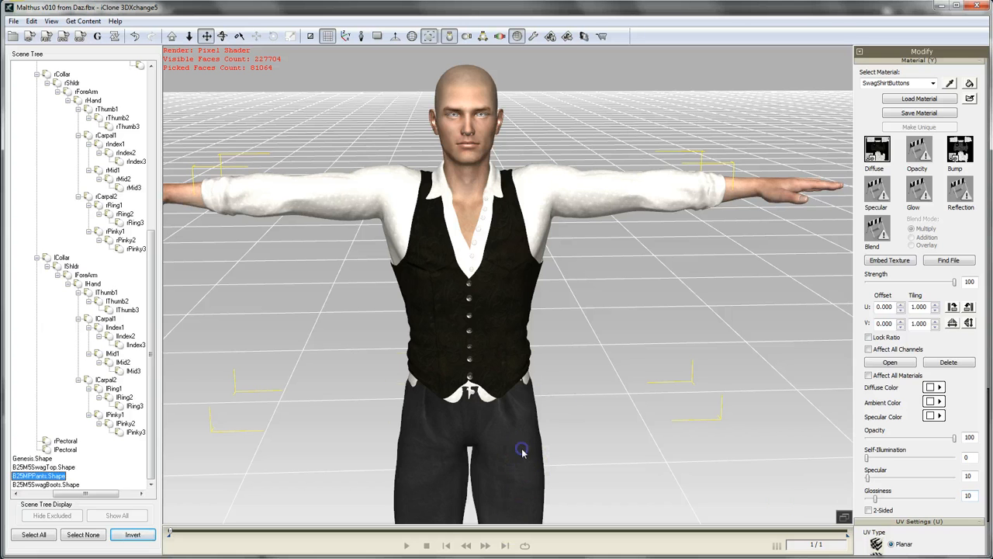
{"action": "left_click", "coordinate": [972, 494]}
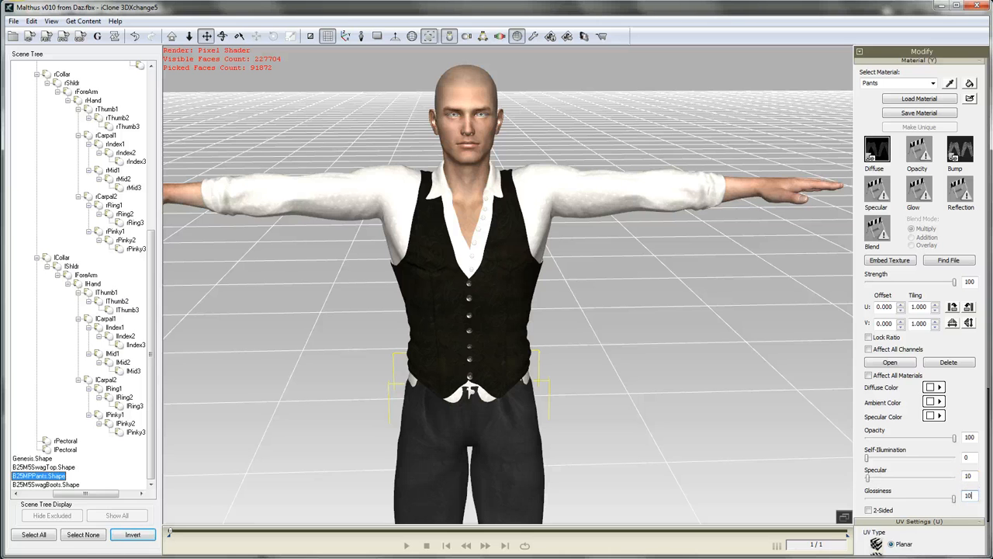
{"action": "key", "text": "Return"}
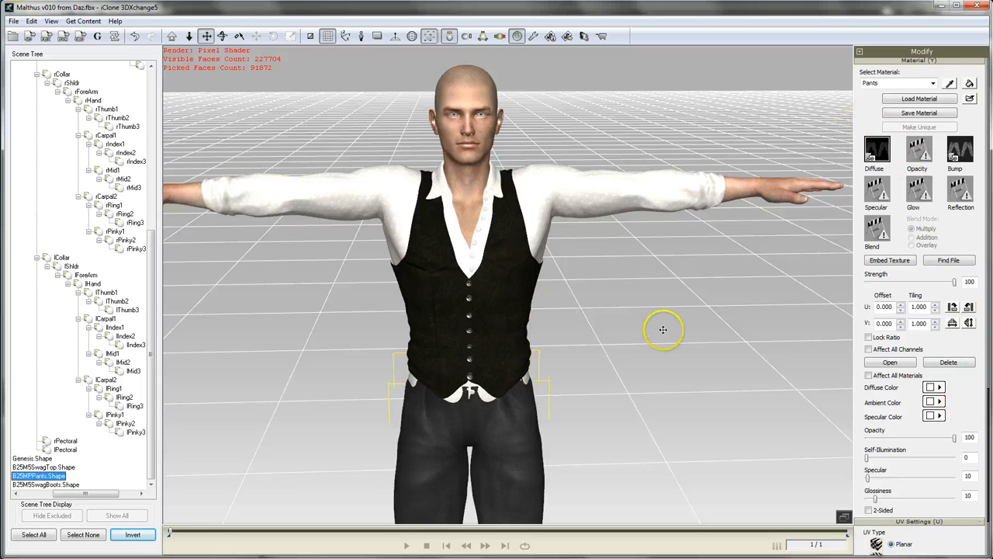
{"action": "left_click", "coordinate": [933, 84]}
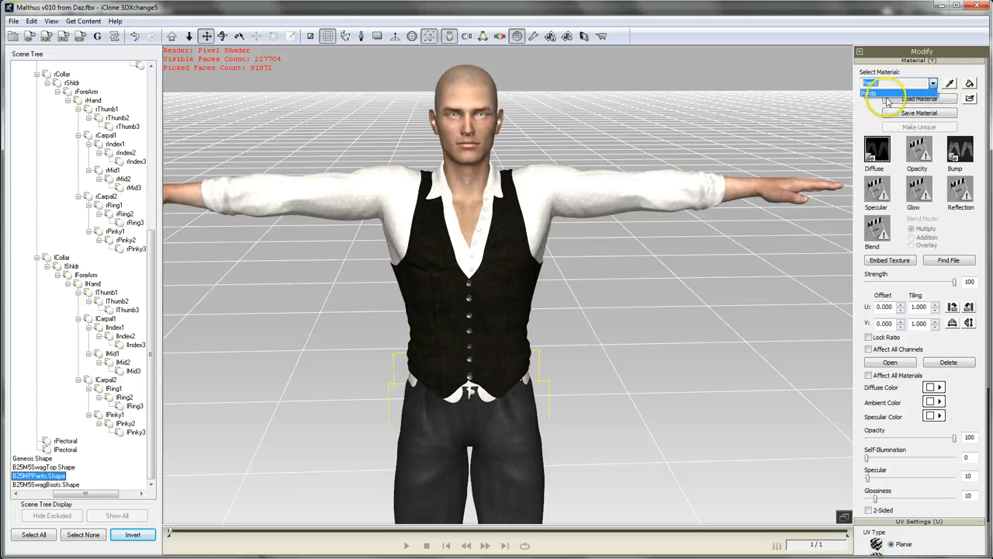
{"action": "left_click", "coordinate": [885, 94]}
Pick the SwagShirt material from the shirt and set both its Specular and Glossiness to 10
{"action": "left_click", "coordinate": [950, 83]}
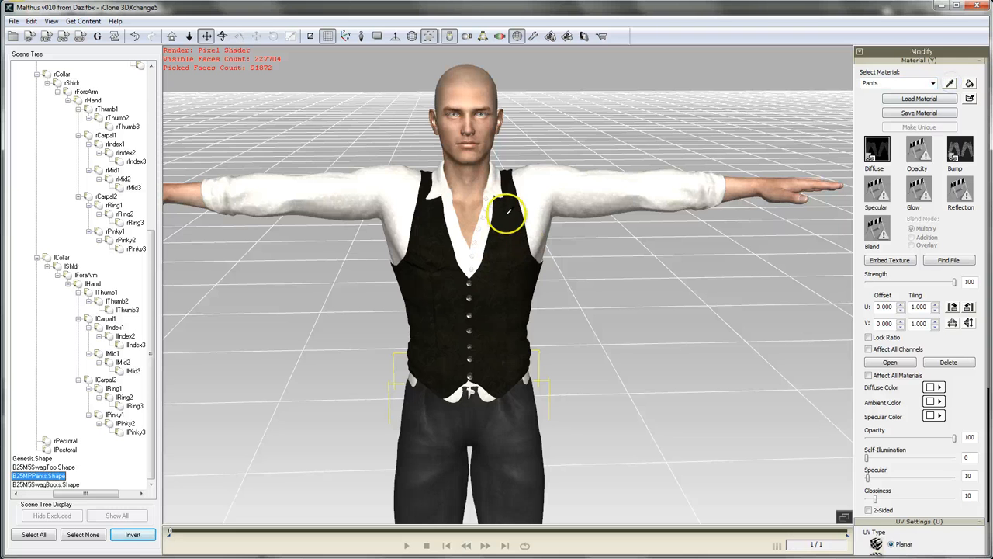
{"action": "left_click", "coordinate": [534, 189]}
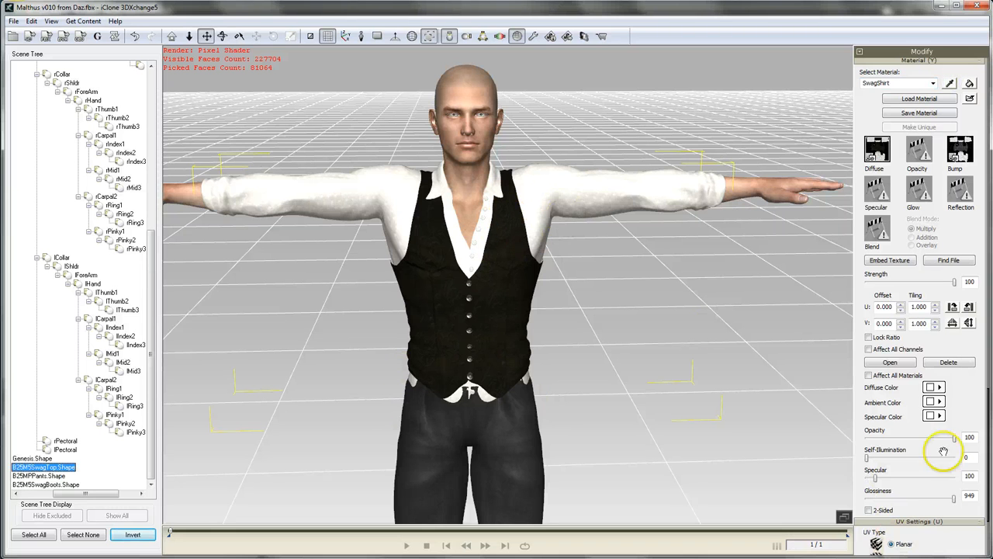
{"action": "left_click", "coordinate": [972, 477]}
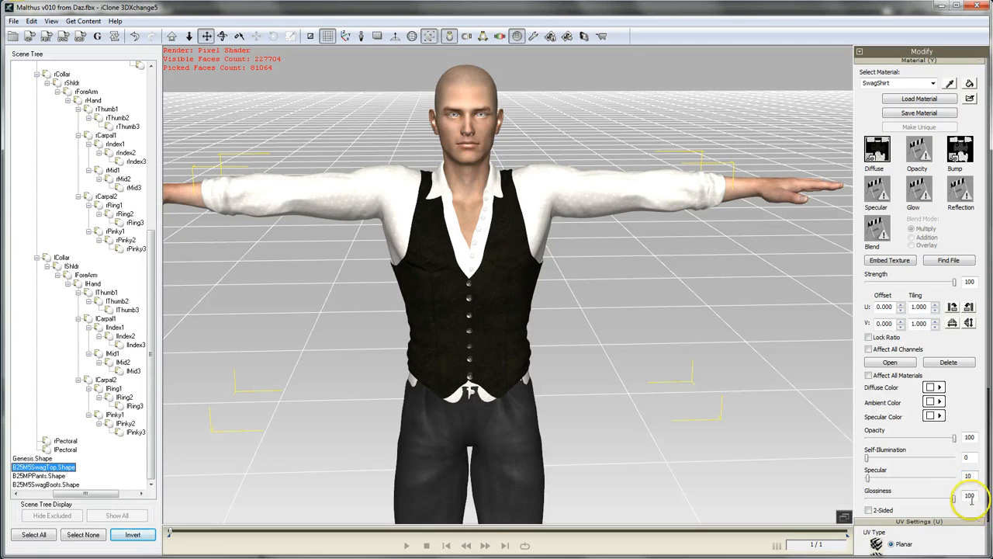
{"action": "left_click", "coordinate": [969, 495]}
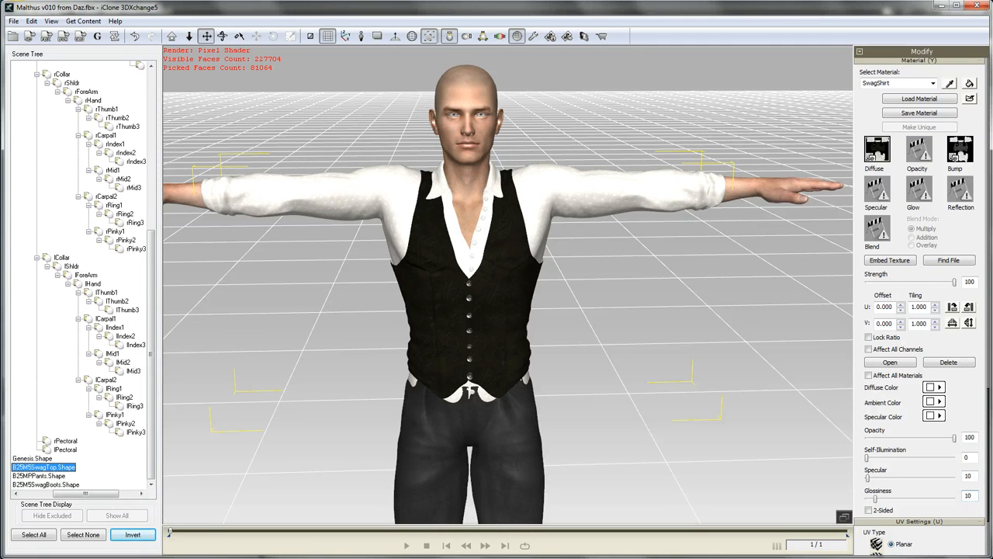
{"action": "left_click", "coordinate": [869, 479]}
{"action": "left_click_drag", "start_coordinate": [870, 478], "coordinate": [807, 492]}
{"action": "left_click", "coordinate": [970, 478]}
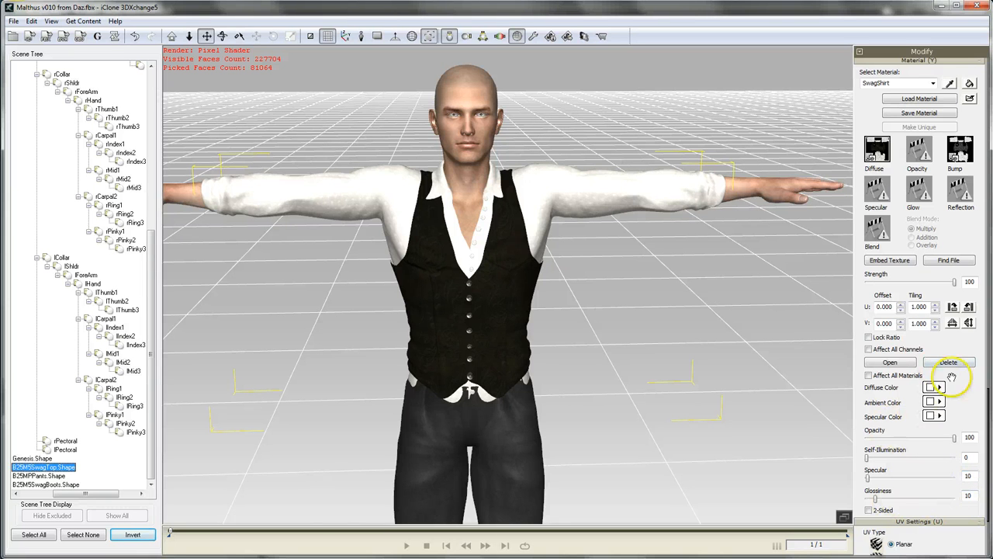
Select the B25M5SwagBoots.Shape mesh and set both Glossiness and Specular of its LSwagBoot material to 10
{"action": "scroll", "coordinate": [961, 220], "scroll_direction": "down", "scroll_amount": 3}
{"action": "scroll", "coordinate": [961, 216], "scroll_direction": "up", "scroll_amount": 1}
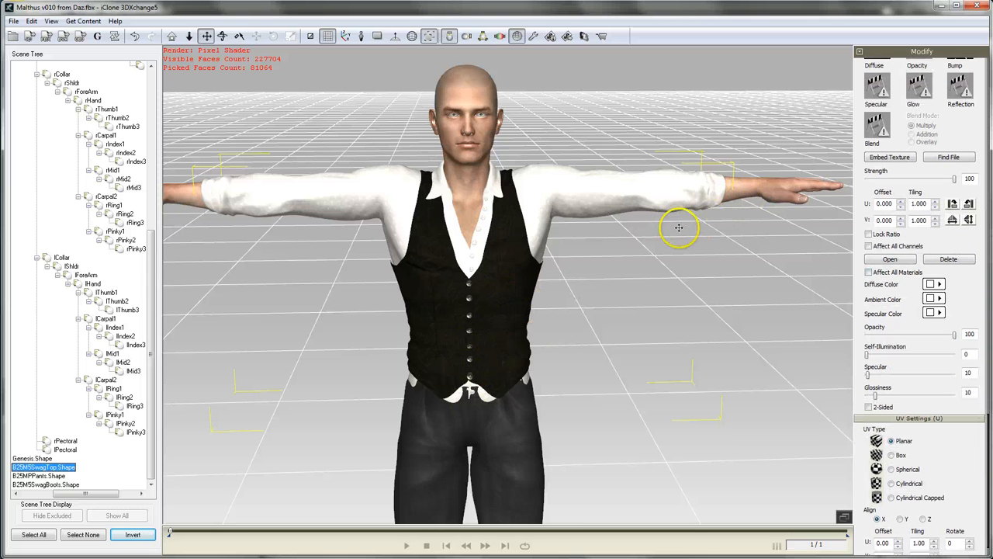
{"action": "left_click", "coordinate": [68, 484]}
{"action": "right_click_drag", "start_coordinate": [608, 464], "coordinate": [630, 284]}
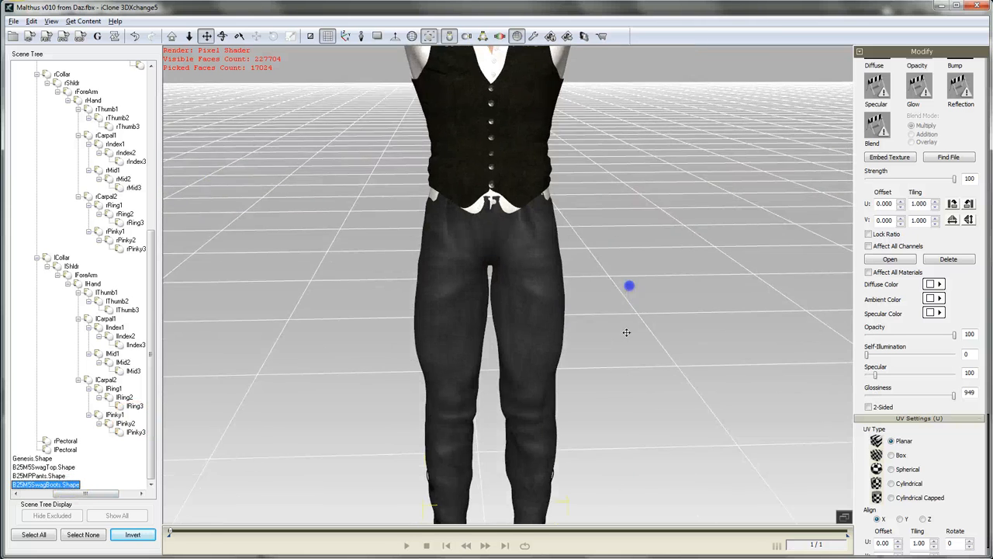
{"action": "right_click_drag", "start_coordinate": [626, 431], "coordinate": [621, 273]}
{"action": "right_click_drag", "start_coordinate": [636, 360], "coordinate": [635, 305]}
{"action": "mouse_move", "coordinate": [736, 342]}
{"action": "left_mouse_down"}
{"action": "mouse_move", "coordinate": [425, 348]}
{"action": "mouse_move", "coordinate": [536, 359]}
{"action": "mouse_move", "coordinate": [814, 353]}
{"action": "left_mouse_up"}
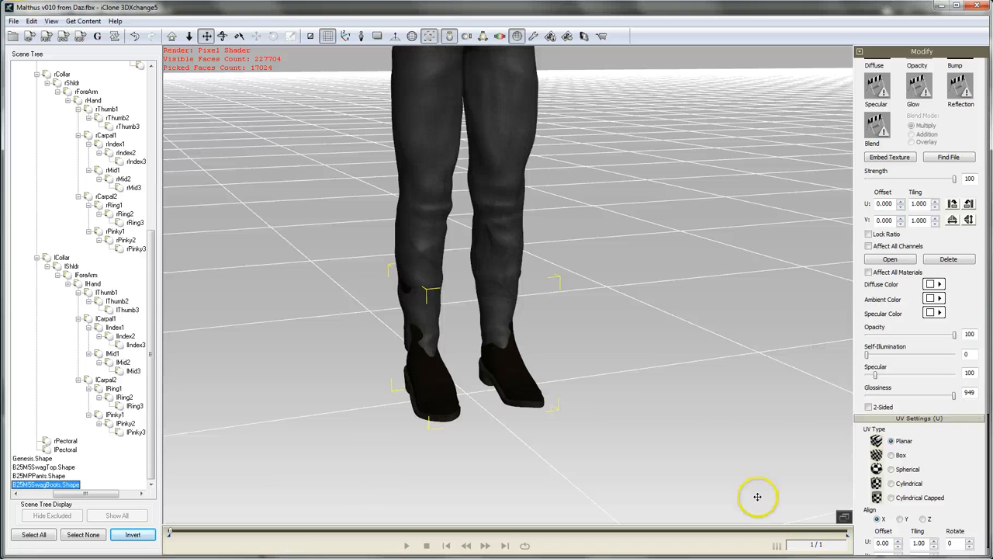
{"action": "left_click", "coordinate": [971, 393]}
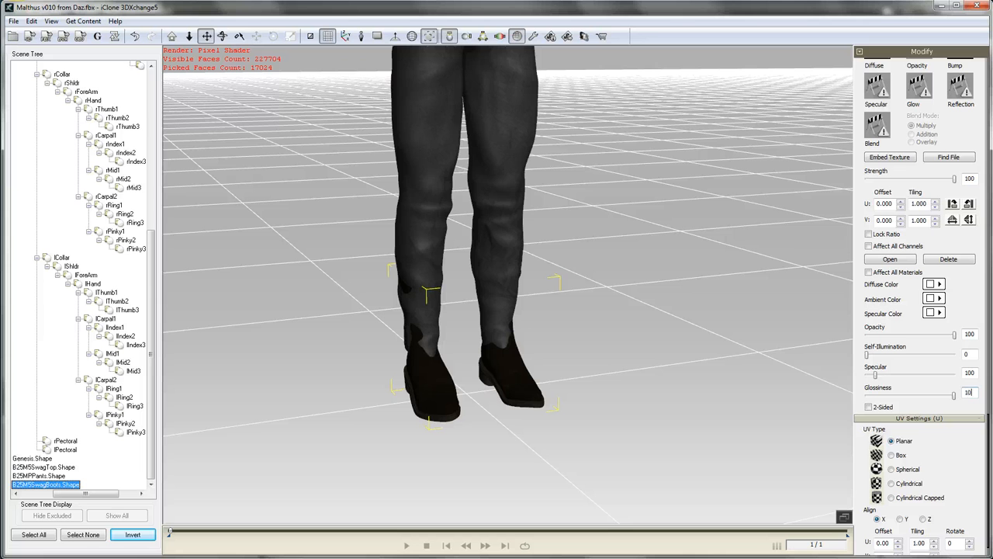
{"action": "key", "text": "Return"}
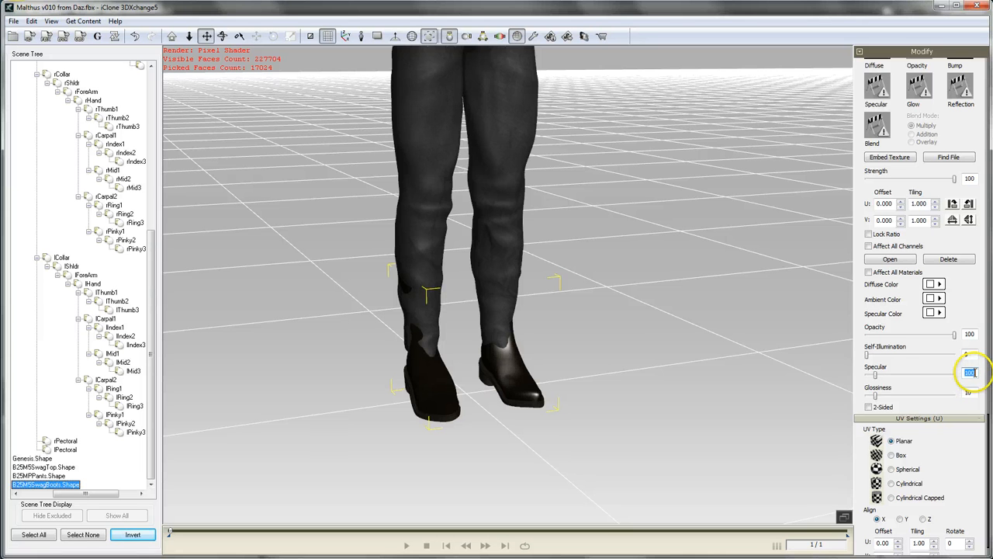
{"action": "left_click", "coordinate": [966, 373]}
{"action": "type", "text": "10"}
{"action": "key", "text": "Return"}
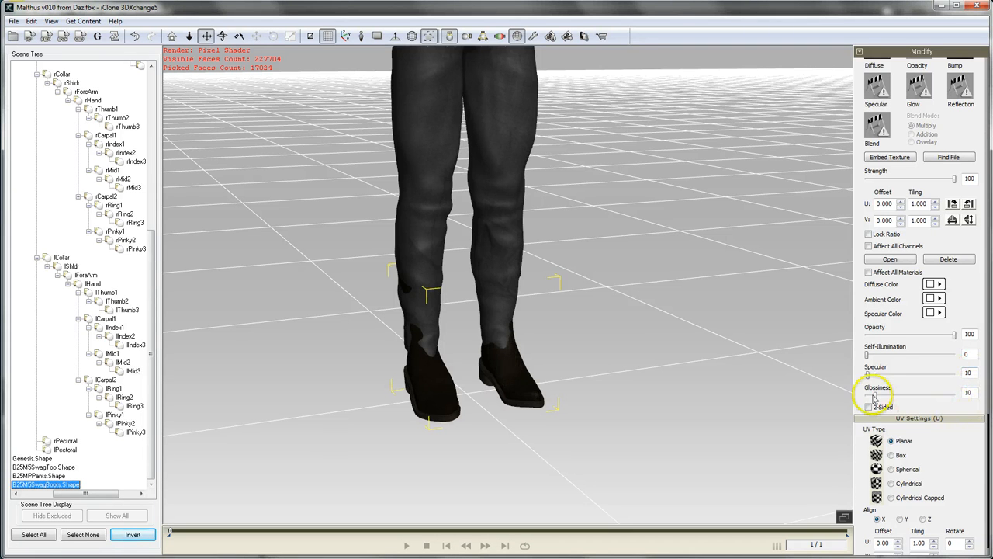
Raise the LSwagBoot material's Specular to 50 and its Glossiness to 15
{"action": "left_click_drag", "start_coordinate": [868, 375], "coordinate": [935, 400]}
{"action": "left_click", "coordinate": [970, 373]}
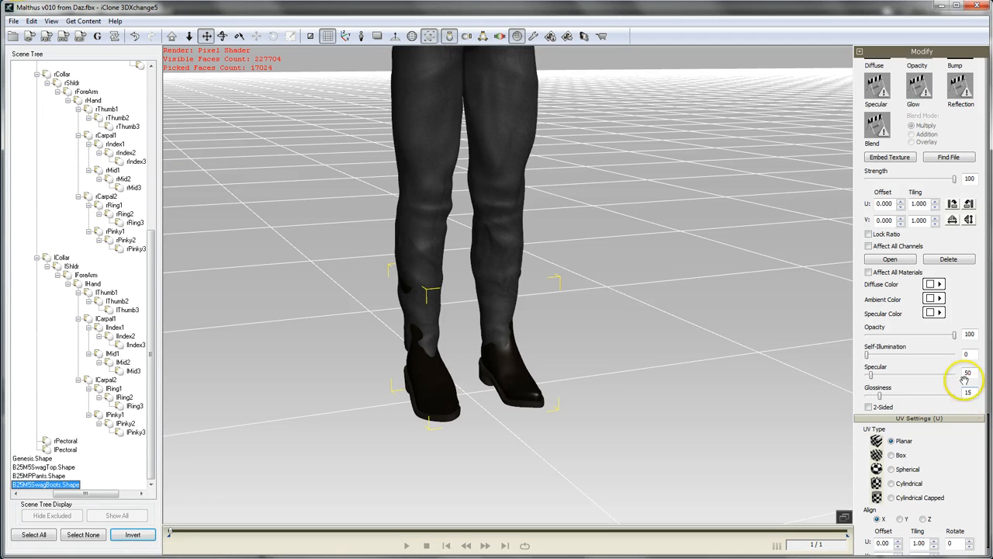
Switch to the RSwagBoot material and set its Glossiness to 15 and Specular to 50
{"action": "scroll", "coordinate": [963, 142], "scroll_direction": "up", "scroll_amount": 3}
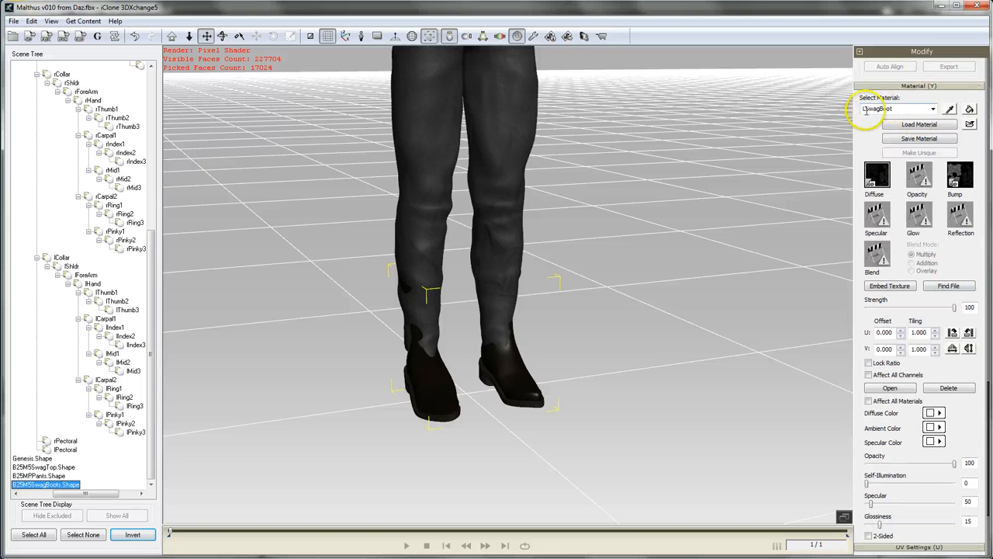
{"action": "left_click", "coordinate": [931, 108]}
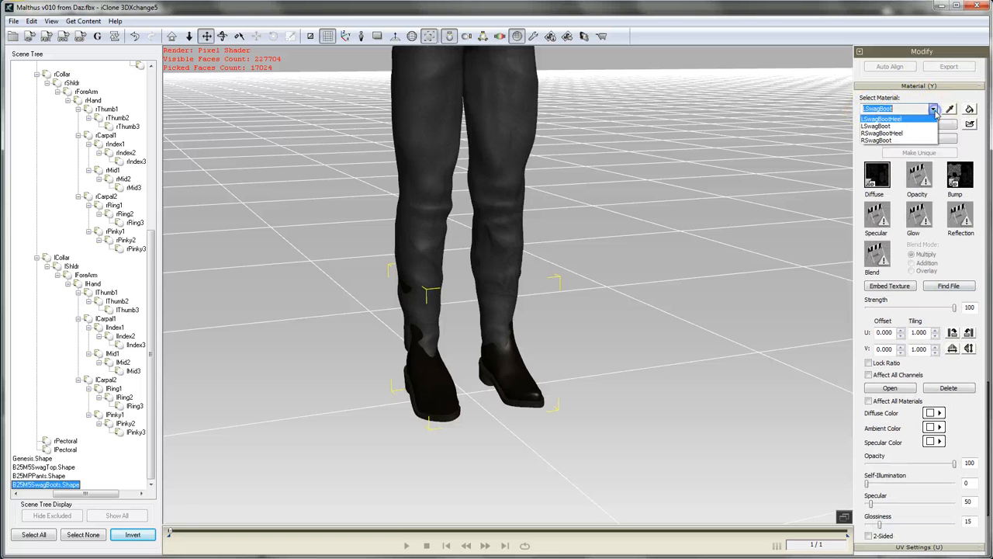
{"action": "left_click", "coordinate": [888, 140]}
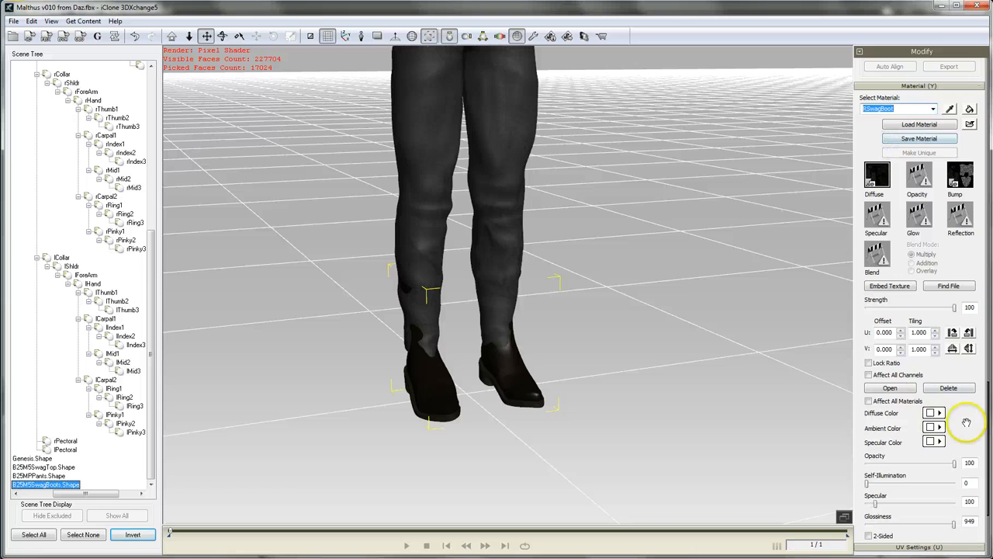
{"action": "scroll", "coordinate": [965, 362], "scroll_direction": "down", "scroll_amount": 4}
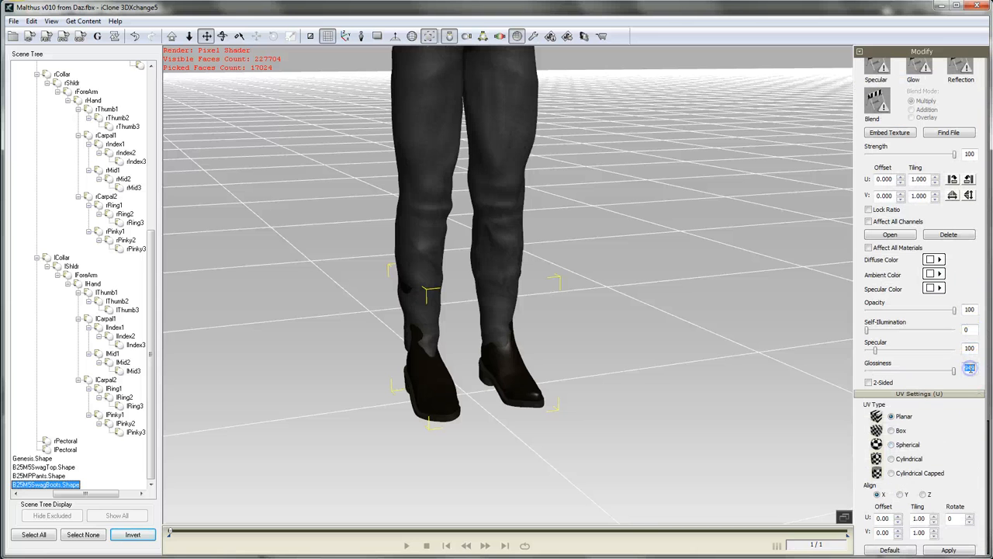
{"action": "left_click", "coordinate": [971, 348]}
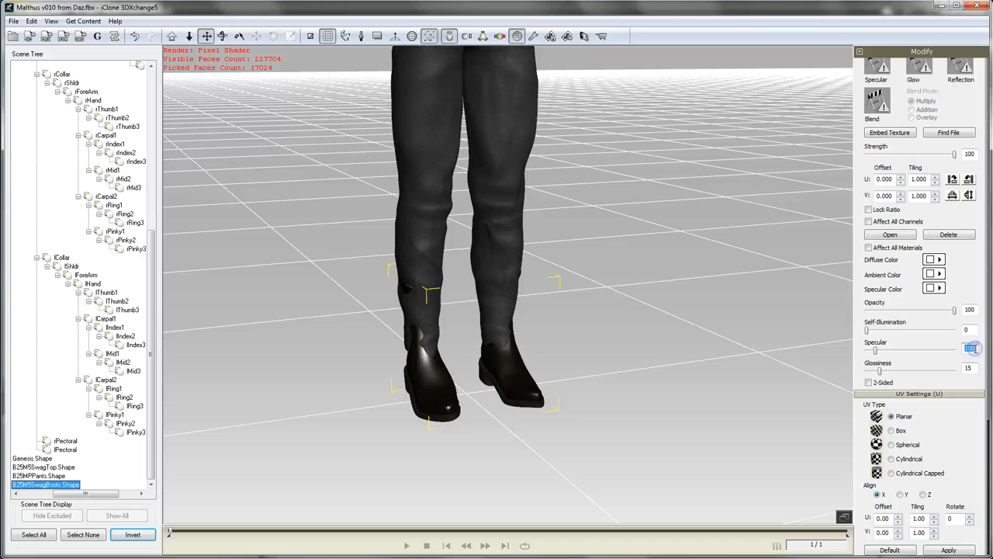
{"action": "key", "text": "Return"}
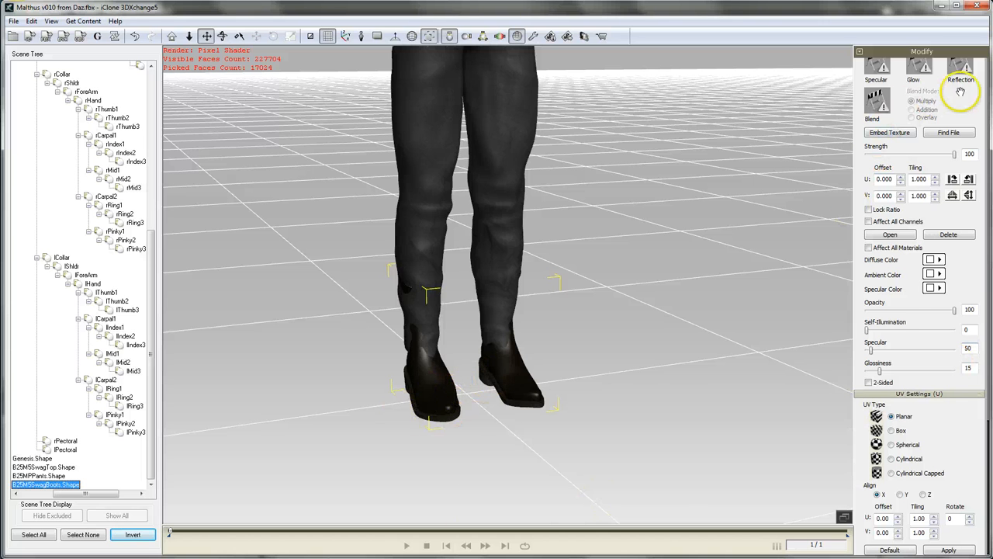
Set both Specular and Glossiness to 10 for the LSwagBootHeel and RSwagBootHeel materials
{"action": "scroll", "coordinate": [957, 85], "scroll_direction": "up", "scroll_amount": 2}
{"action": "scroll", "coordinate": [877, 73], "scroll_direction": "up", "scroll_amount": 3}
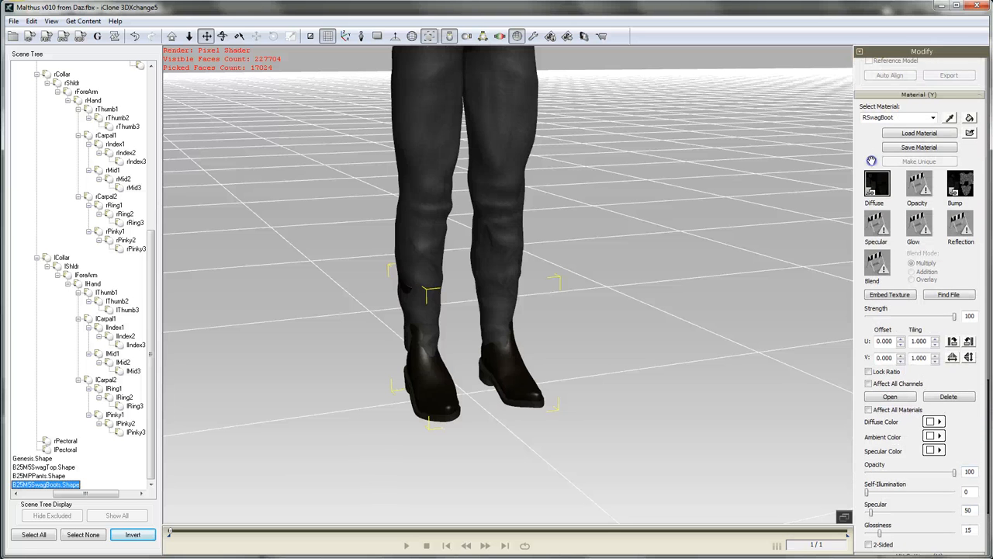
{"action": "left_click", "coordinate": [934, 119]}
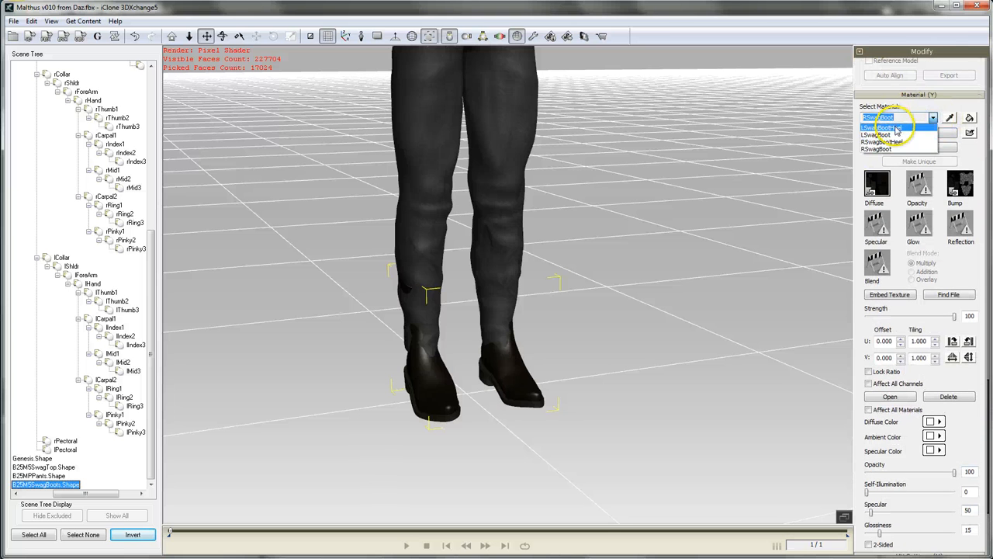
{"action": "left_click", "coordinate": [892, 140]}
{"action": "scroll", "coordinate": [956, 465], "scroll_direction": "down", "scroll_amount": 1}
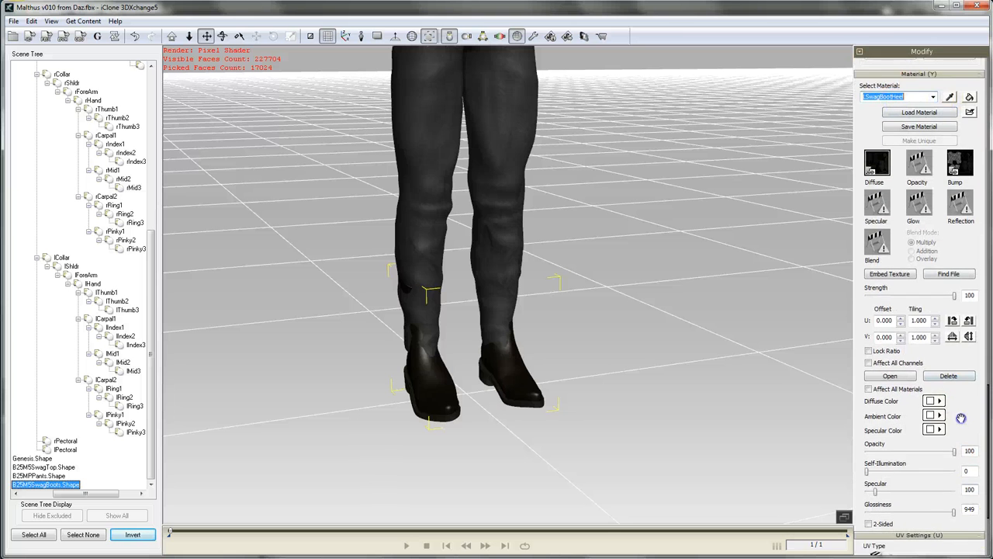
{"action": "left_click", "coordinate": [970, 490]}
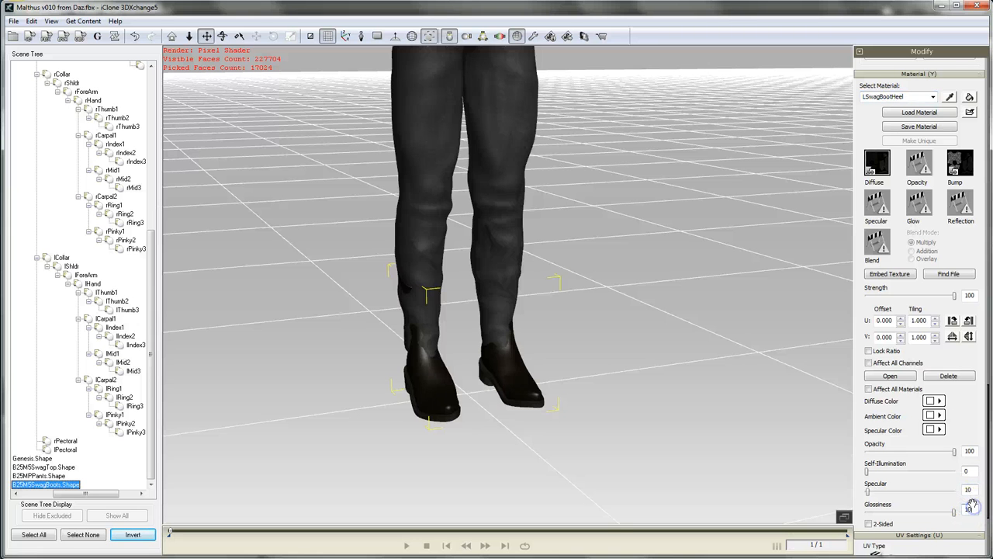
{"action": "left_click", "coordinate": [934, 97]}
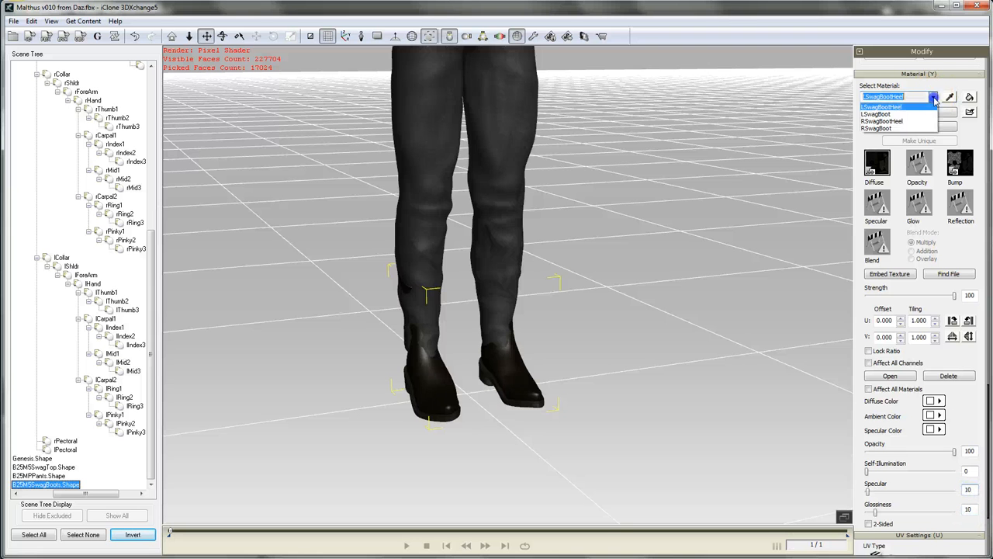
{"action": "left_click", "coordinate": [970, 490]}
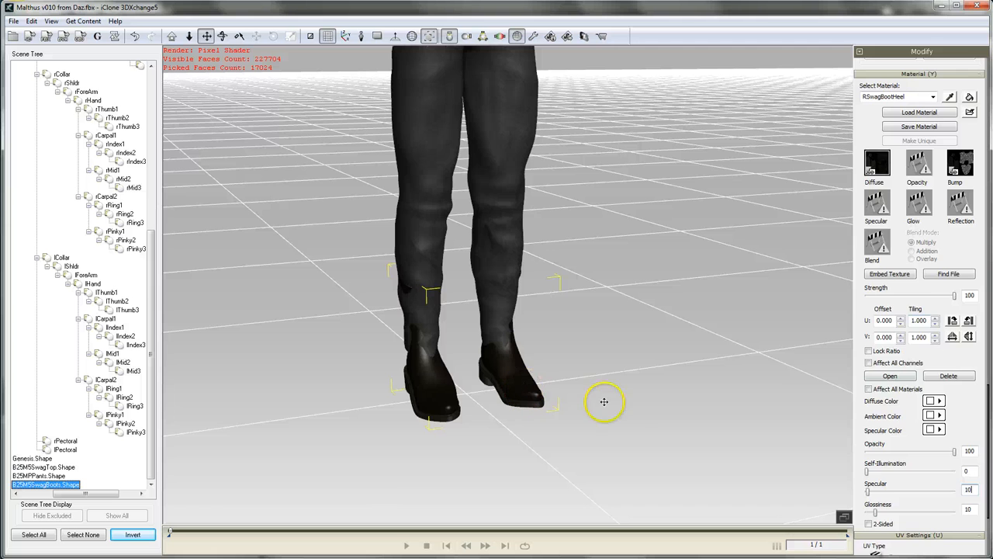
Examine the whole clothed character from several angles, including the pants and waist up close
{"action": "scroll", "coordinate": [572, 388], "scroll_direction": "down", "scroll_amount": 3}
{"action": "scroll", "coordinate": [632, 284], "scroll_direction": "down", "scroll_amount": 6}
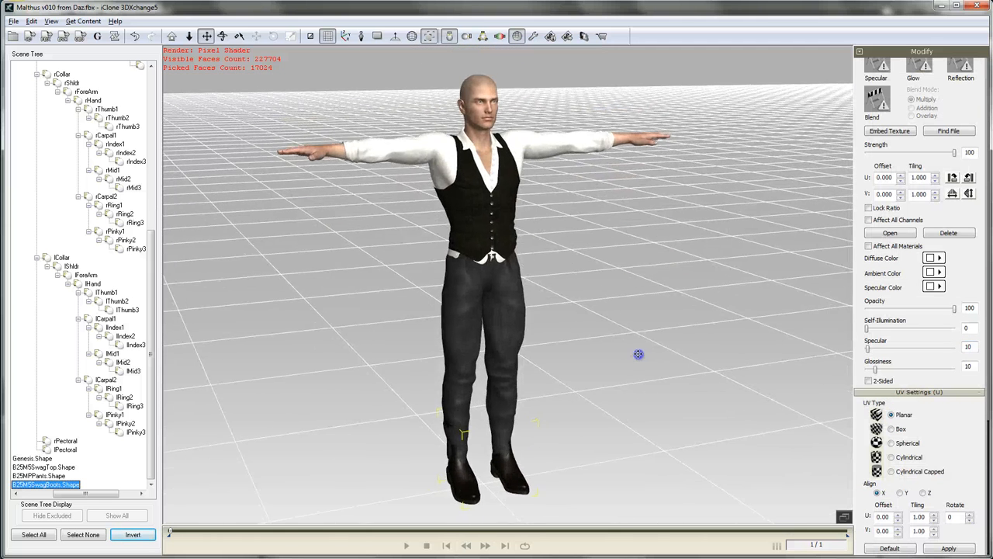
{"action": "right_click_drag", "start_coordinate": [639, 354], "coordinate": [681, 354]}
{"action": "left_click_drag", "start_coordinate": [681, 355], "coordinate": [627, 332]}
{"action": "left_click_drag", "start_coordinate": [650, 414], "coordinate": [656, 388]}
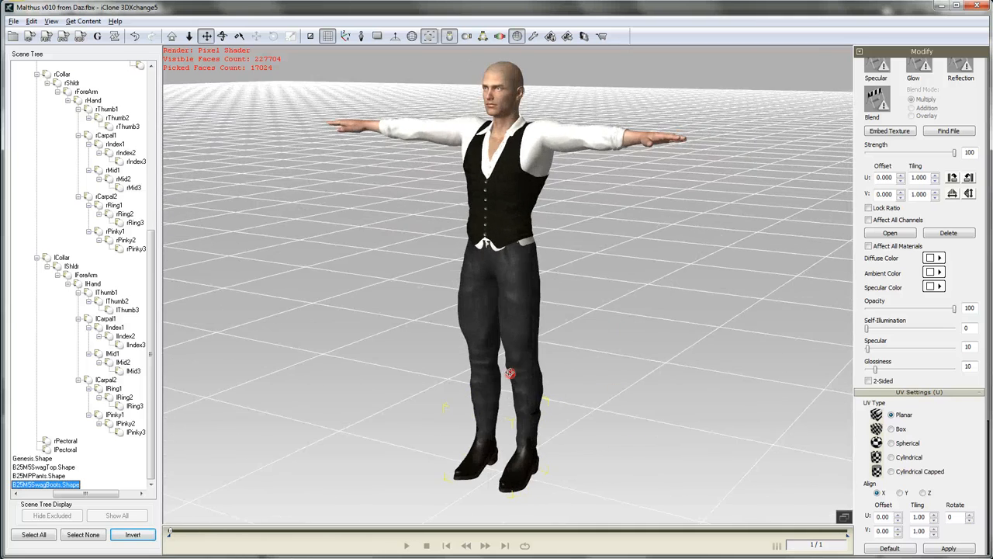
{"action": "scroll", "coordinate": [662, 397], "scroll_direction": "up", "scroll_amount": 6}
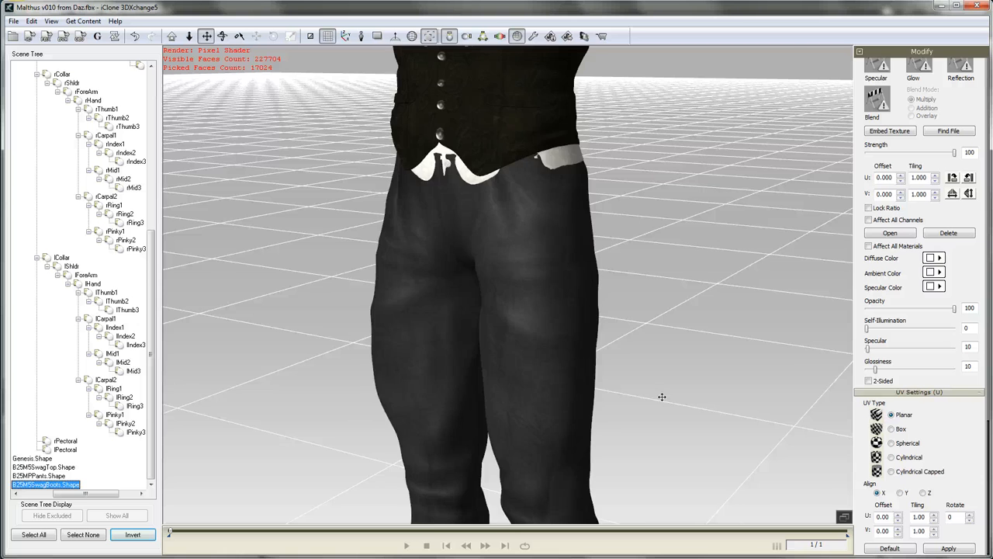
{"action": "scroll", "coordinate": [662, 397], "scroll_direction": "down", "scroll_amount": 5}
{"action": "scroll", "coordinate": [662, 397], "scroll_direction": "down", "scroll_amount": 1}
{"action": "left_click_drag", "start_coordinate": [662, 396], "coordinate": [731, 365]}
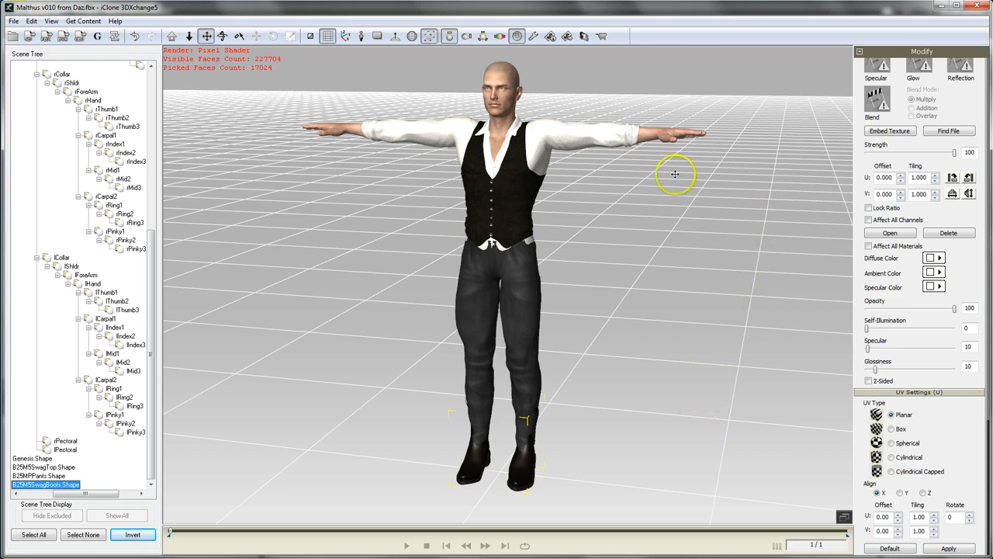
Examine the shirt collar, buttons, sleeves and vest edges up close from the front and both sides
{"action": "right_click_drag", "start_coordinate": [609, 200], "coordinate": [628, 273], "text": "alt"}
{"action": "left_click_drag", "start_coordinate": [617, 274], "coordinate": [495, 294], "text": "alt"}
{"action": "scroll", "coordinate": [576, 213], "scroll_direction": "up", "scroll_amount": 8}
{"action": "right_click_drag", "start_coordinate": [500, 208], "coordinate": [413, 341], "text": "alt"}
{"action": "scroll", "coordinate": [519, 247], "scroll_direction": "down", "scroll_amount": 5}
{"action": "right_click_drag", "start_coordinate": [401, 265], "coordinate": [408, 313], "text": "alt"}
{"action": "left_click_drag", "start_coordinate": [466, 297], "coordinate": [645, 256], "text": "alt"}
{"action": "scroll", "coordinate": [368, 257], "scroll_direction": "up", "scroll_amount": 5}
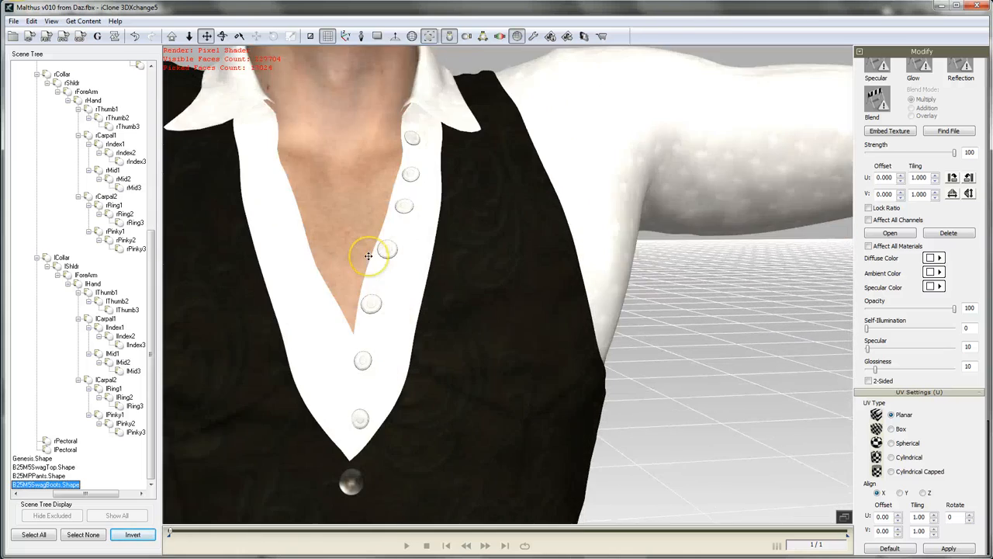
{"action": "scroll", "coordinate": [367, 260], "scroll_direction": "down", "scroll_amount": 3}
{"action": "right_click_drag", "start_coordinate": [408, 276], "coordinate": [470, 282], "text": "alt"}
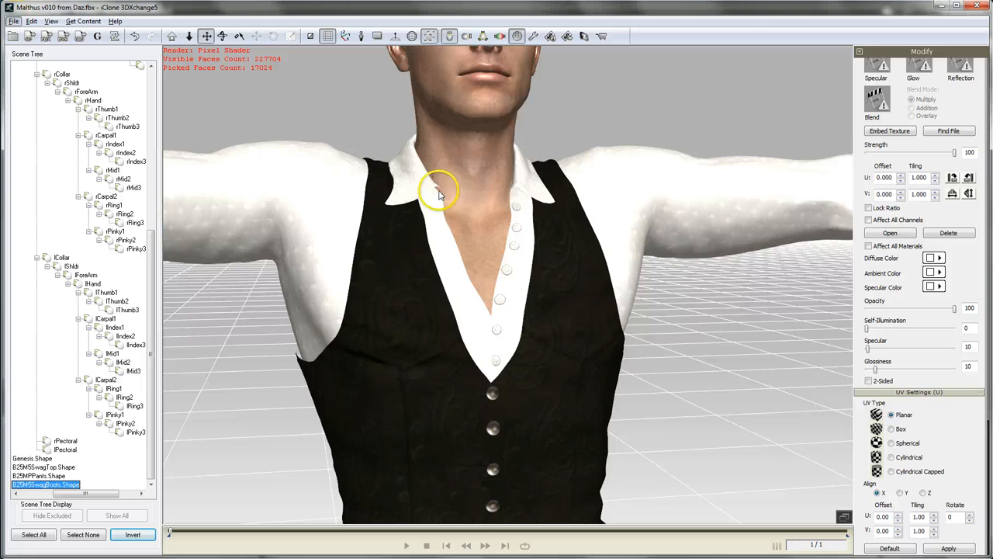
{"action": "left_click_drag", "start_coordinate": [462, 200], "coordinate": [254, 223], "text": "alt"}
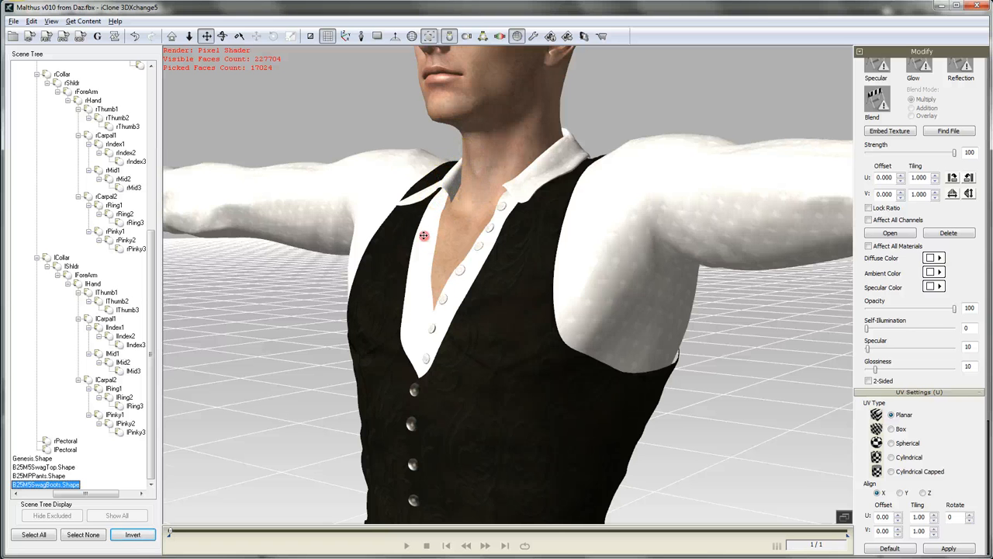
{"action": "left_click_drag", "start_coordinate": [424, 235], "coordinate": [641, 233], "text": "alt"}
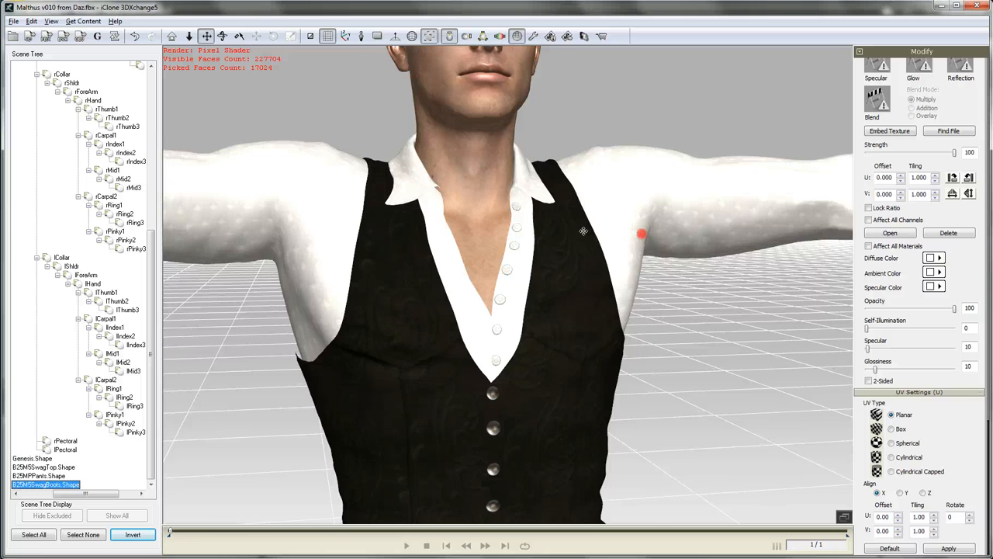
{"action": "mouse_move", "coordinate": [477, 191]}
{"action": "left_mouse_down", "text": "alt"}
{"action": "mouse_move", "coordinate": [381, 204]}
{"action": "mouse_move", "coordinate": [561, 213]}
{"action": "mouse_move", "coordinate": [528, 221]}
{"action": "mouse_move", "coordinate": [514, 241]}
{"action": "left_mouse_up", "text": "alt"}
{"action": "scroll", "coordinate": [513, 241], "scroll_direction": "down", "scroll_amount": 3}
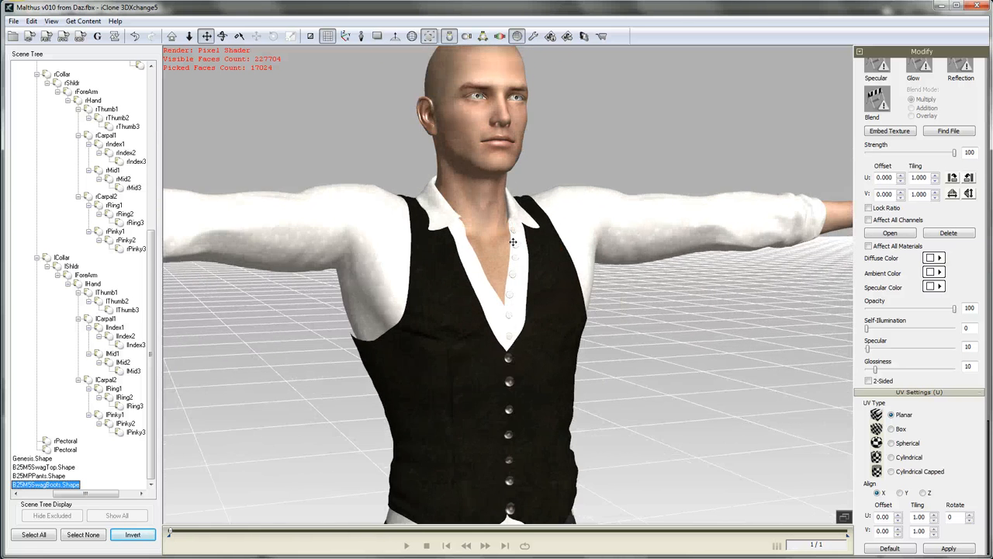
{"action": "mouse_move", "coordinate": [510, 297]}
{"action": "left_mouse_down", "text": "alt"}
{"action": "mouse_move", "coordinate": [306, 318]}
{"action": "mouse_move", "coordinate": [750, 287]}
{"action": "mouse_move", "coordinate": [489, 341]}
{"action": "left_mouse_up", "text": "alt"}
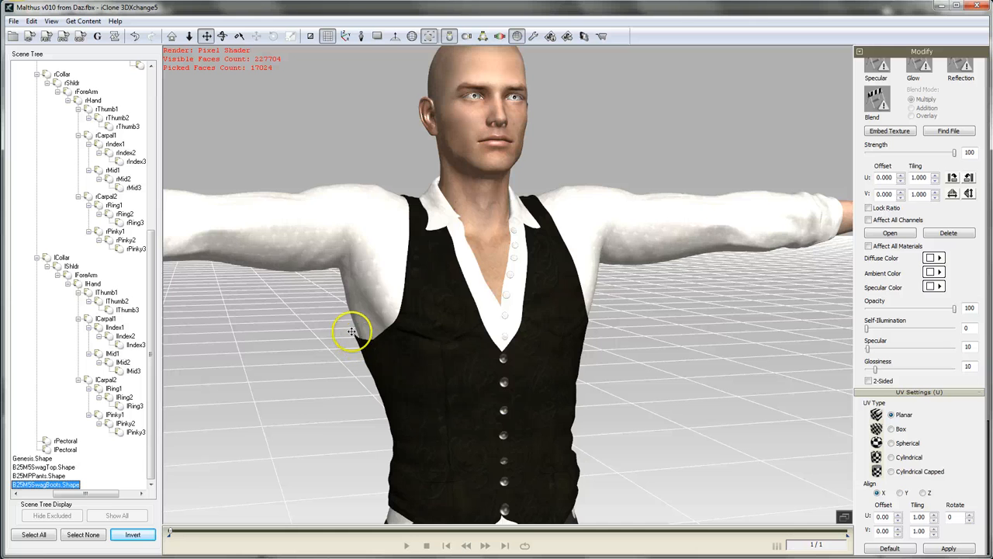
{"action": "mouse_move", "coordinate": [446, 357]}
{"action": "left_mouse_down", "text": "alt"}
{"action": "mouse_move", "coordinate": [577, 349]}
{"action": "mouse_move", "coordinate": [422, 360]}
{"action": "left_mouse_up", "text": "alt"}
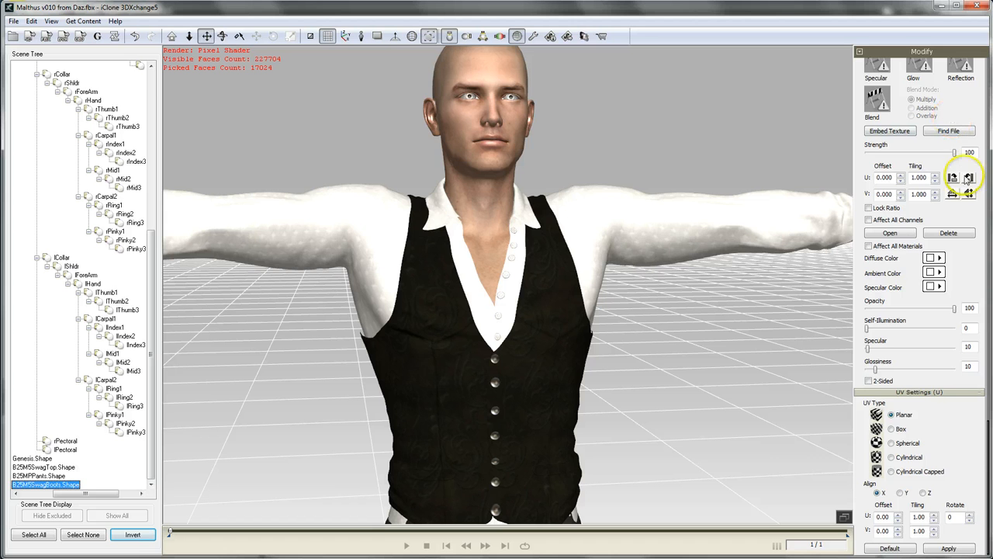
Pick the SwagVest material from the character's vest and make it 2-Sided
{"action": "left_click_drag", "start_coordinate": [978, 233], "coordinate": [976, 404]}
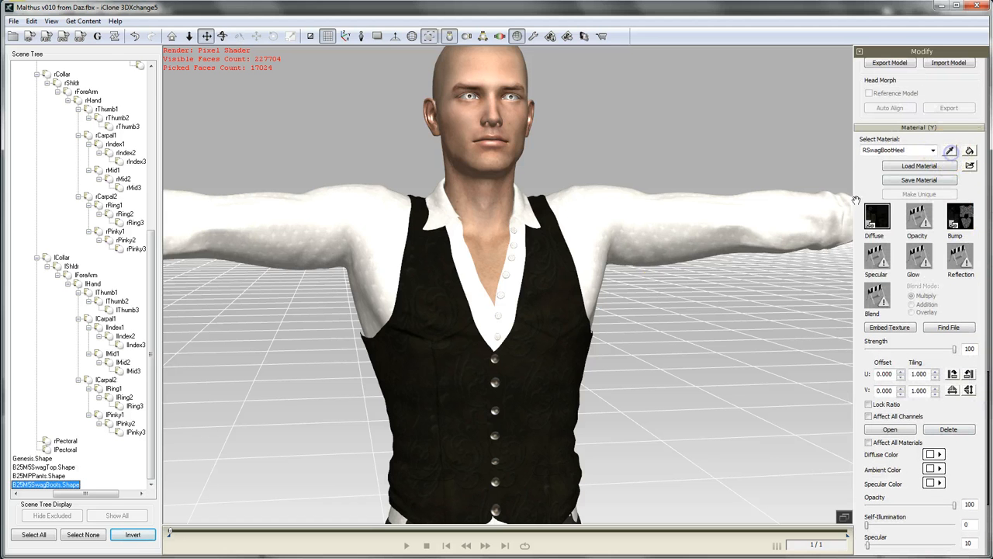
{"action": "left_click", "coordinate": [950, 151]}
{"action": "left_click", "coordinate": [361, 338]}
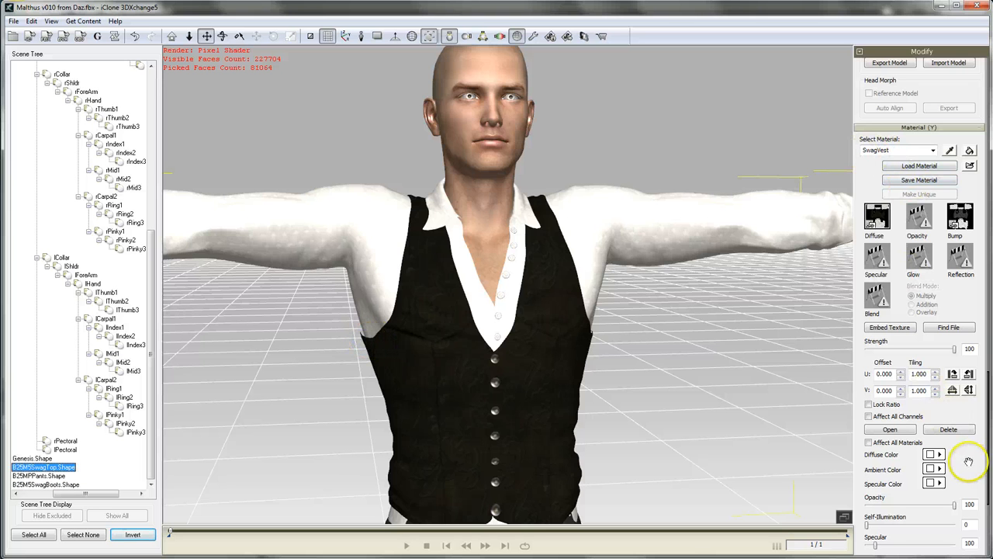
{"action": "left_click_drag", "start_coordinate": [970, 483], "coordinate": [967, 240]}
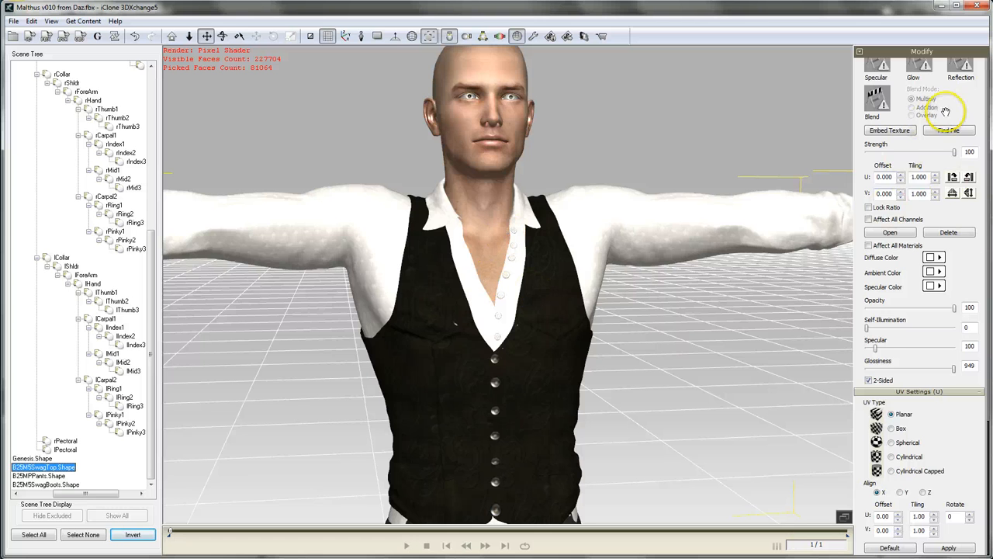
Pick the SwagShirt material from the shirt and make it 2-Sided
{"action": "left_click_drag", "start_coordinate": [970, 104], "coordinate": [976, 286]}
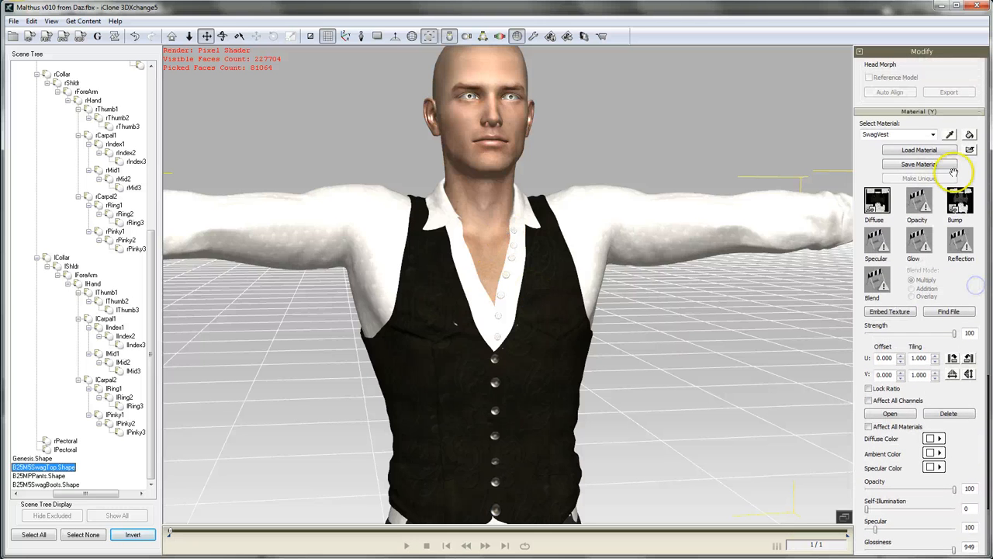
{"action": "left_click", "coordinate": [593, 214]}
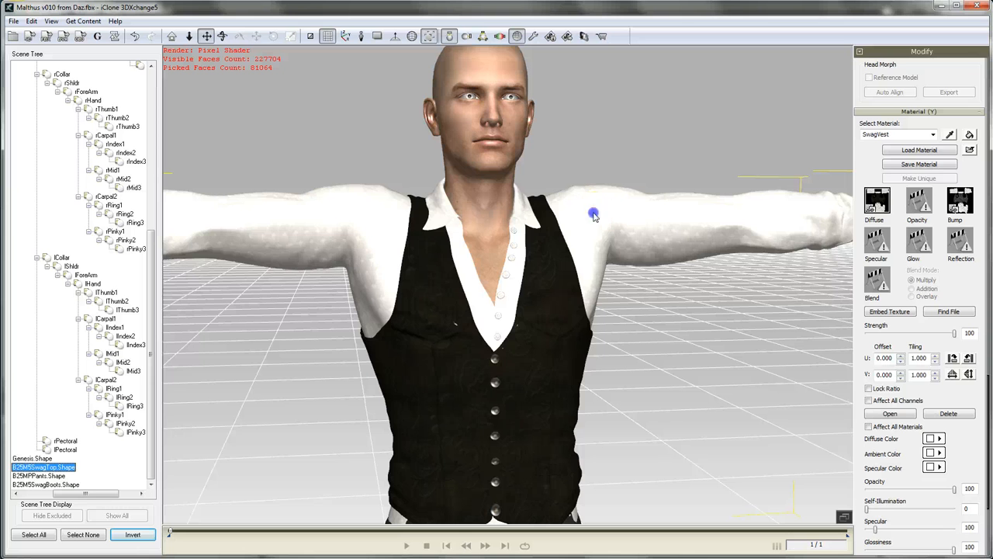
{"action": "scroll", "coordinate": [975, 426], "scroll_direction": "down", "scroll_amount": 4}
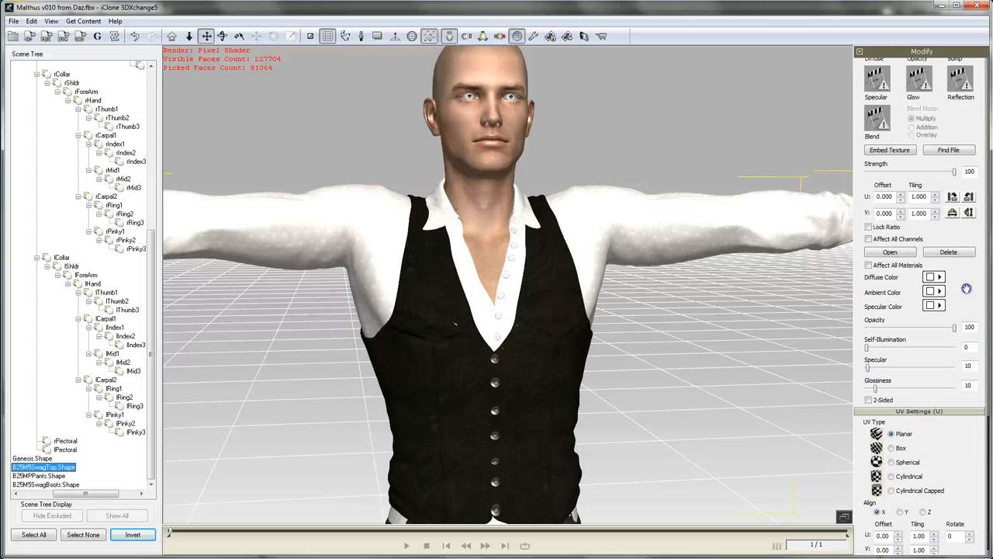
{"action": "left_click", "coordinate": [869, 399]}
{"action": "scroll", "coordinate": [967, 93], "scroll_direction": "up", "scroll_amount": 4}
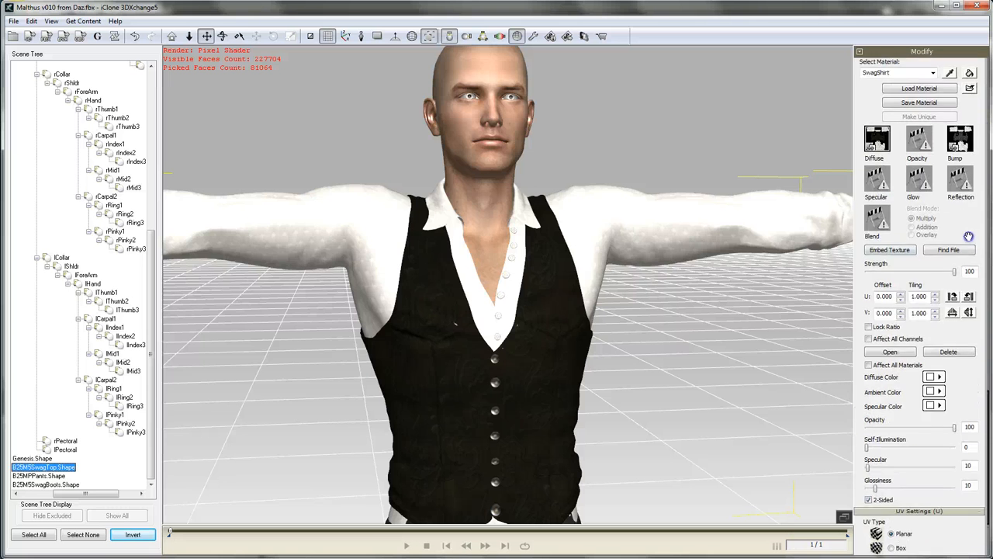
Select the B25MPPants.Shape mesh, make its material 2-Sided, and check the full character
{"action": "scroll", "coordinate": [963, 158], "scroll_direction": "down", "scroll_amount": 3}
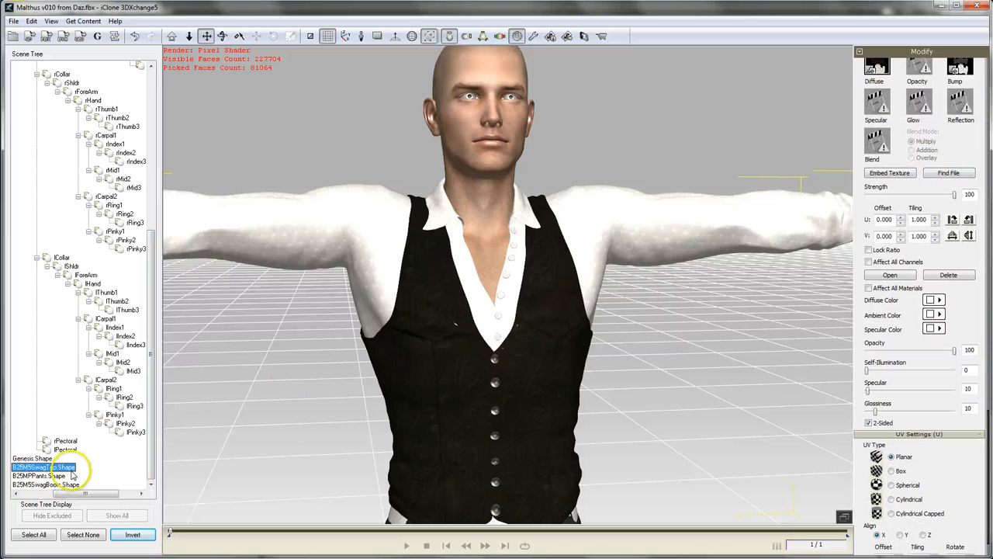
{"action": "left_click", "coordinate": [149, 466]}
{"action": "left_click", "coordinate": [44, 476]}
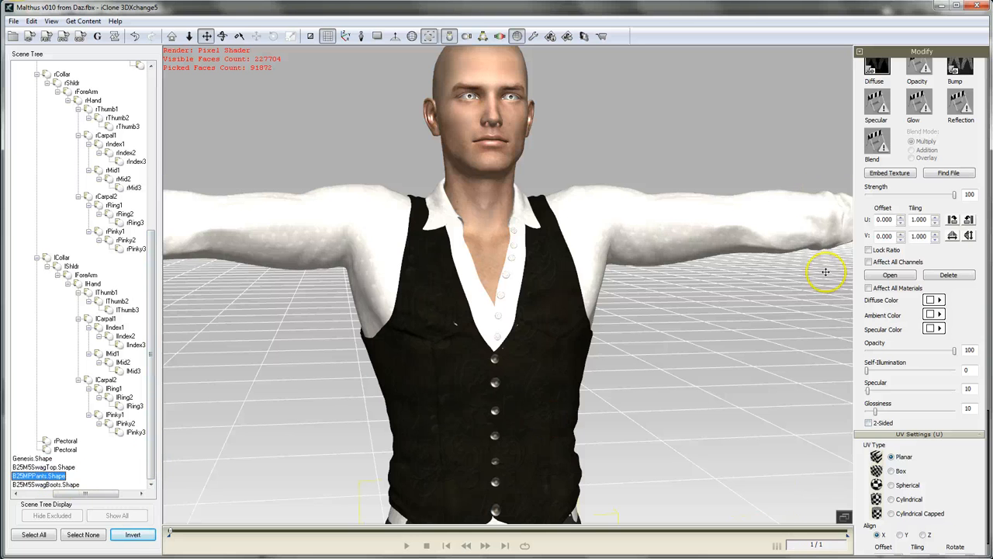
{"action": "left_click", "coordinate": [869, 423]}
{"action": "scroll", "coordinate": [628, 291], "scroll_direction": "down", "scroll_amount": 2}
{"action": "scroll", "coordinate": [654, 339], "scroll_direction": "down", "scroll_amount": 3}
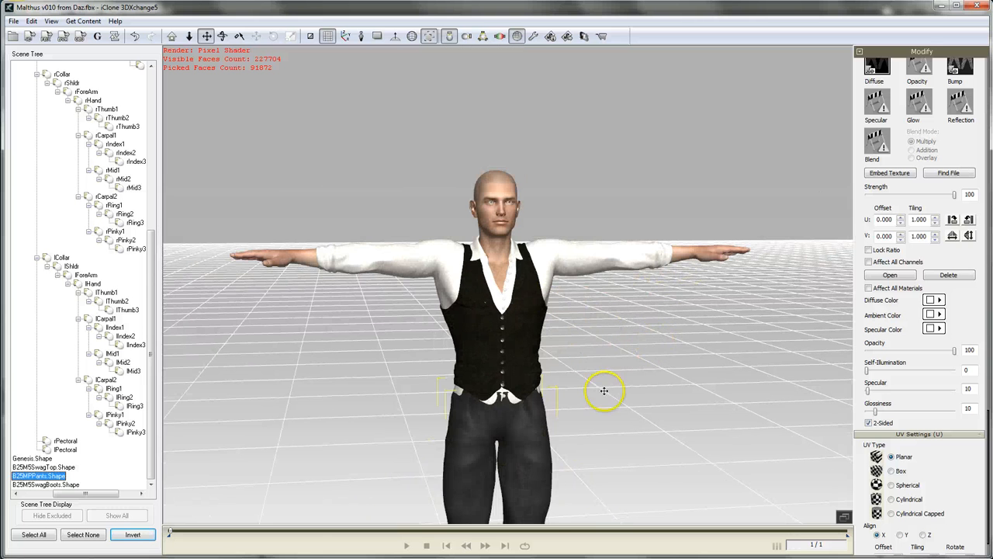
{"action": "scroll", "coordinate": [603, 391], "scroll_direction": "down", "scroll_amount": 3}
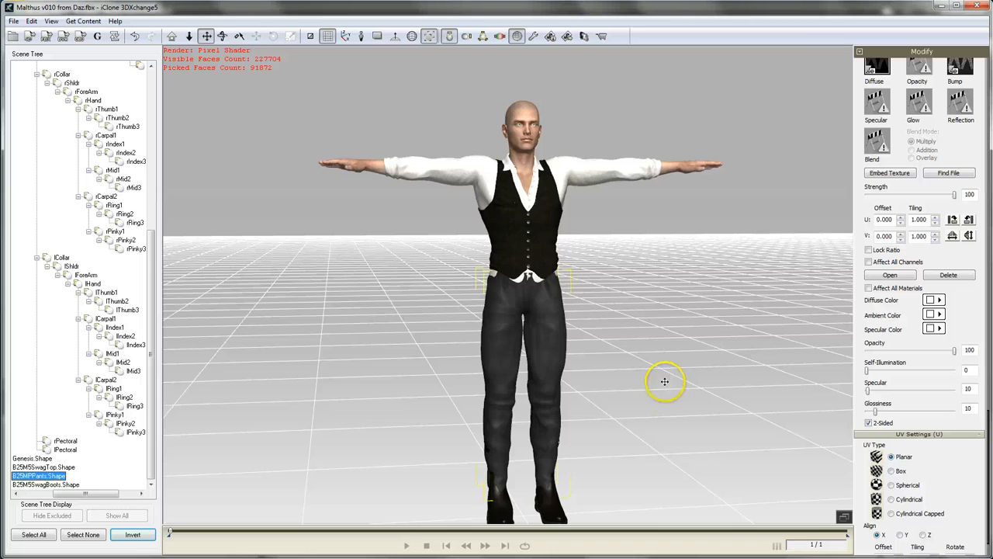
{"action": "scroll", "coordinate": [665, 381], "scroll_direction": "down", "scroll_amount": 3}
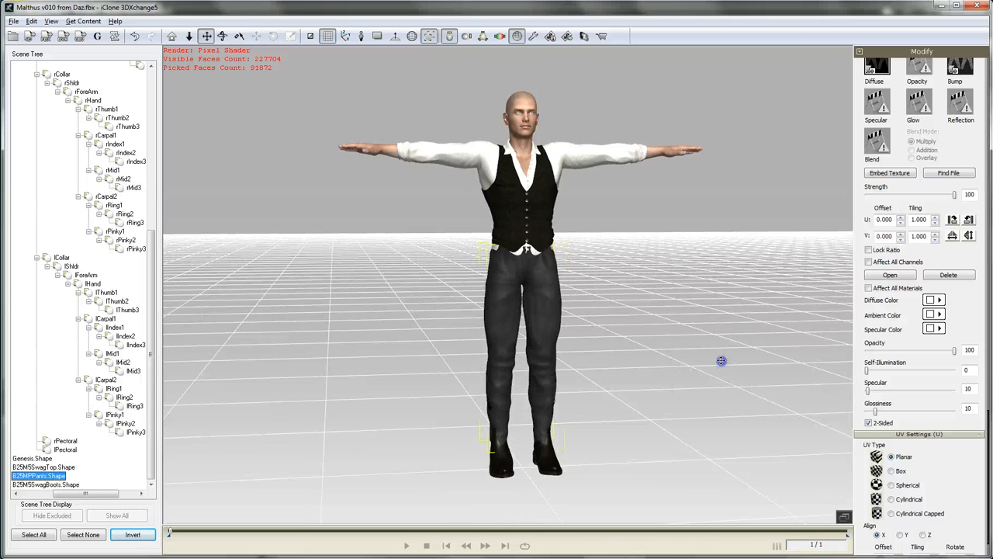
Select the character's RootNode in the scene tree and open the iClone content export settings
{"action": "right_click_drag", "start_coordinate": [720, 360], "coordinate": [715, 338]}
{"action": "right_click_drag", "start_coordinate": [618, 280], "coordinate": [678, 413]}
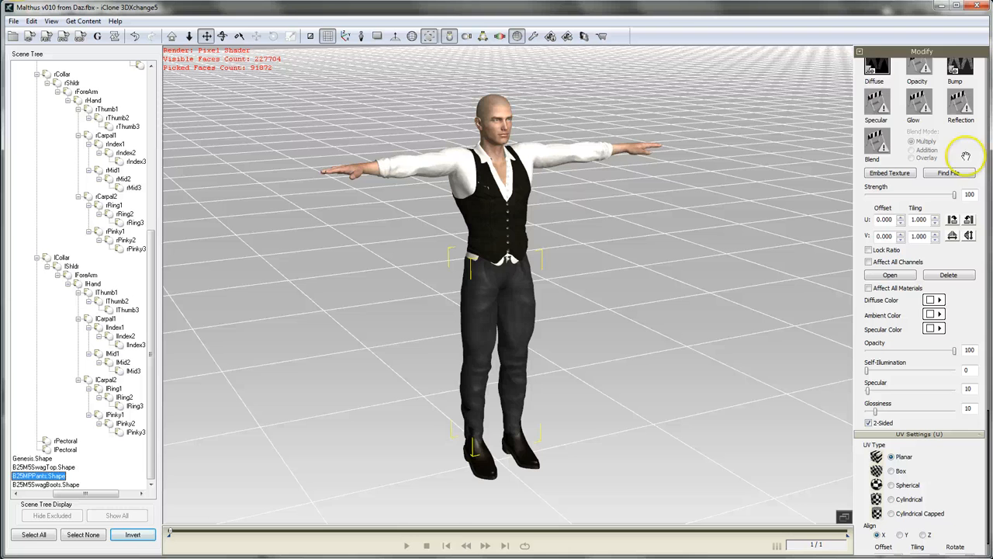
{"action": "left_click", "coordinate": [859, 51]}
{"action": "left_click", "coordinate": [943, 128]}
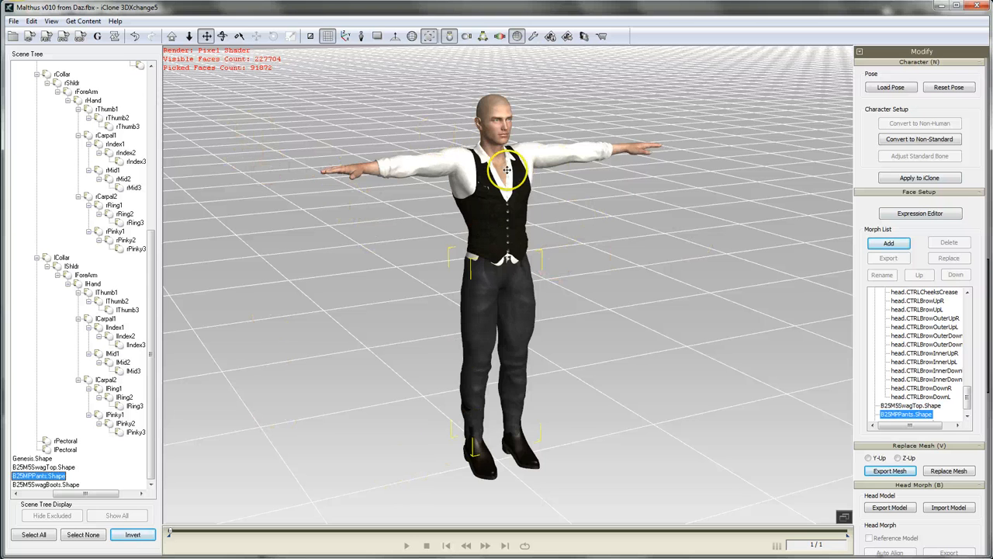
{"action": "left_click_drag", "start_coordinate": [152, 262], "coordinate": [157, 54]}
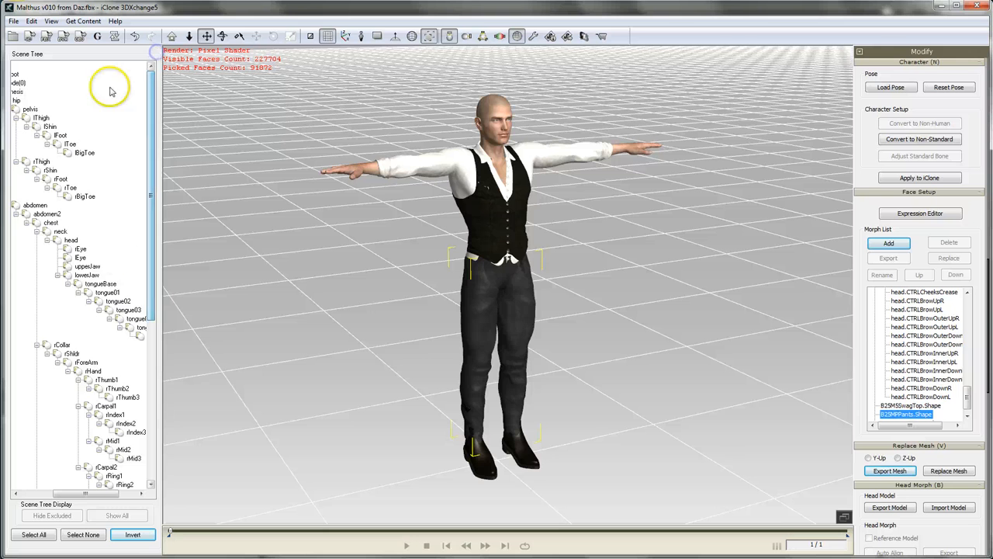
{"action": "left_click_drag", "start_coordinate": [99, 499], "coordinate": [67, 497]}
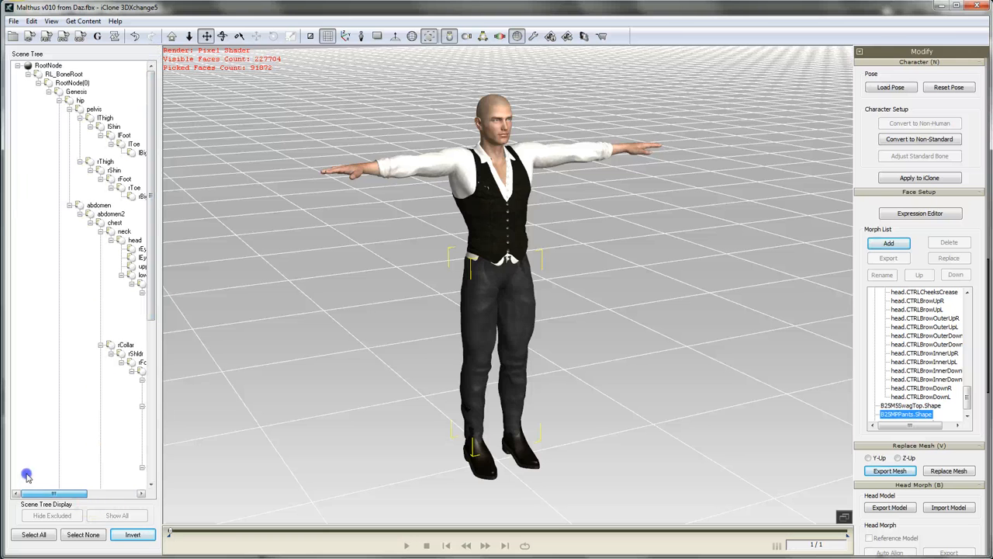
{"action": "left_click", "coordinate": [45, 65]}
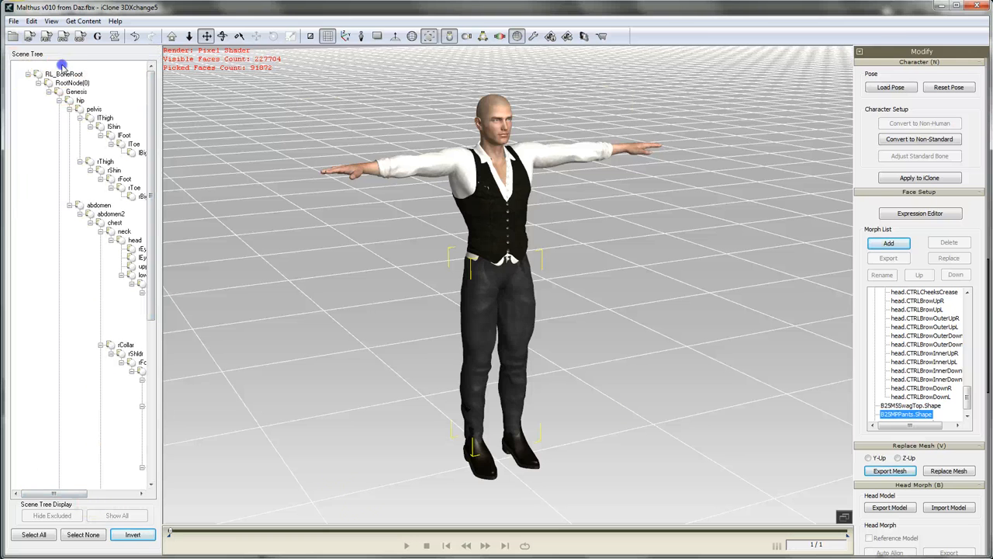
{"action": "left_click", "coordinate": [31, 37]}
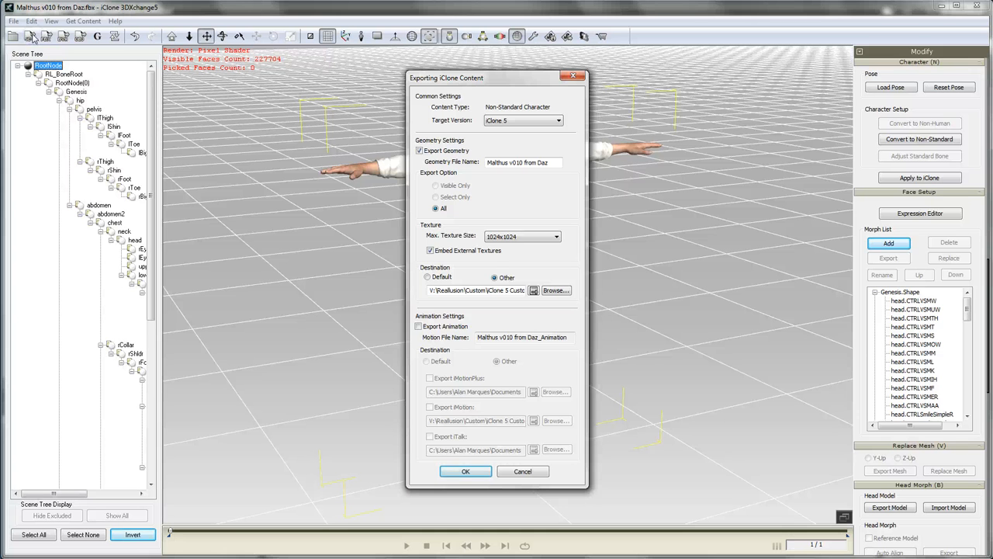
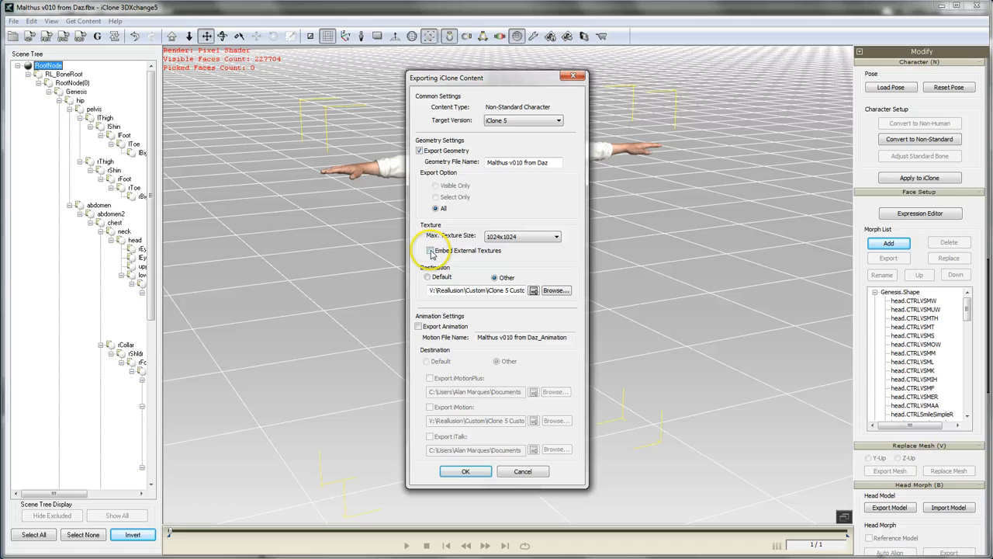
Review the maximum texture sizes offered for the export and choose 1024x1024
{"action": "left_click", "coordinate": [548, 238]}
{"action": "left_click", "coordinate": [513, 261]}
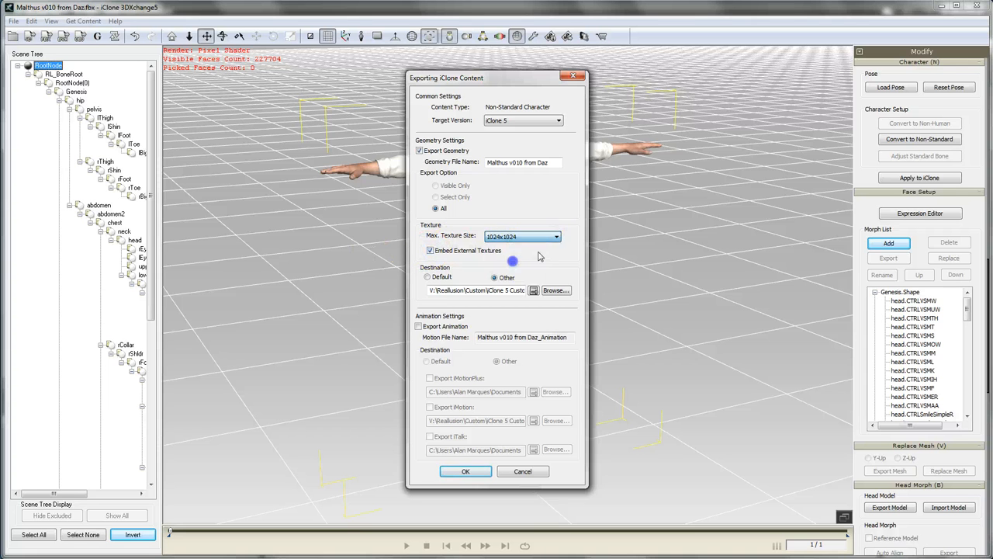
{"action": "left_click", "coordinate": [556, 239]}
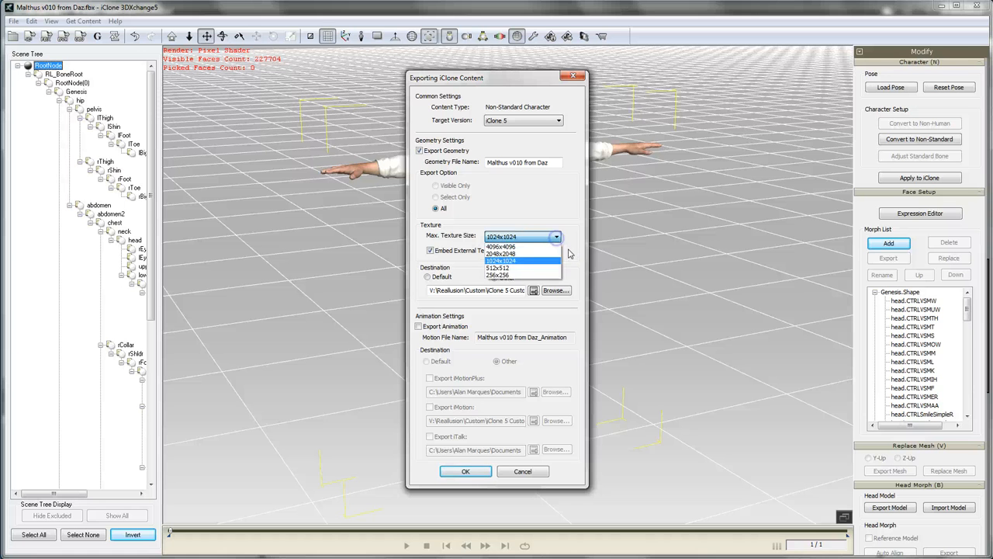
{"action": "left_click", "coordinate": [514, 260]}
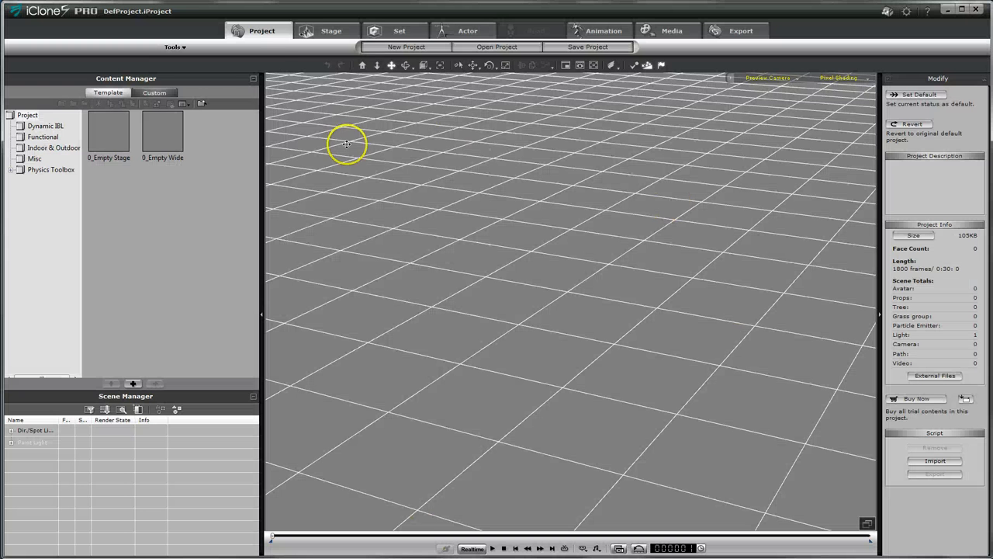
Switch to iClone and browse the custom and template avatar libraries, widening the folder list to read the full names
{"action": "left_click", "coordinate": [470, 31]}
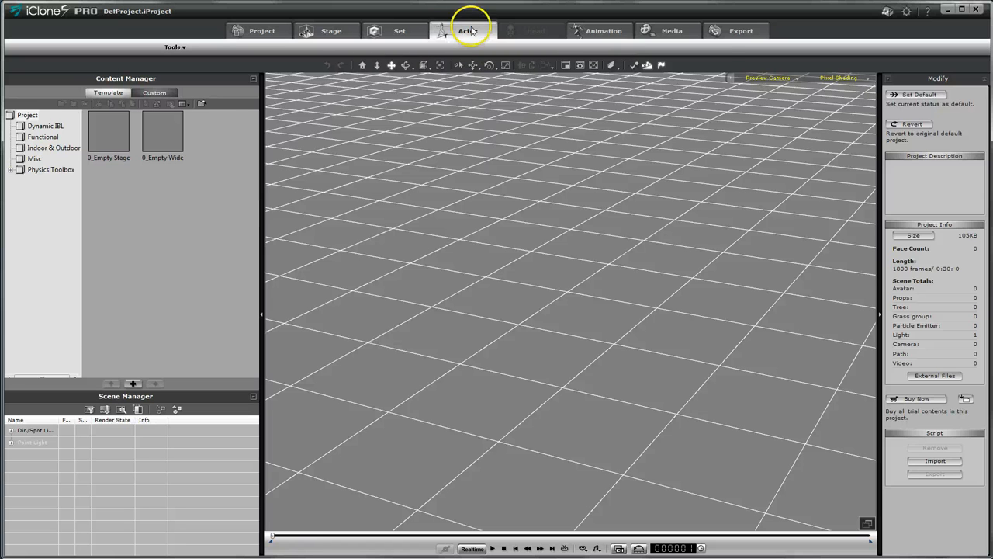
{"action": "left_click", "coordinate": [152, 93]}
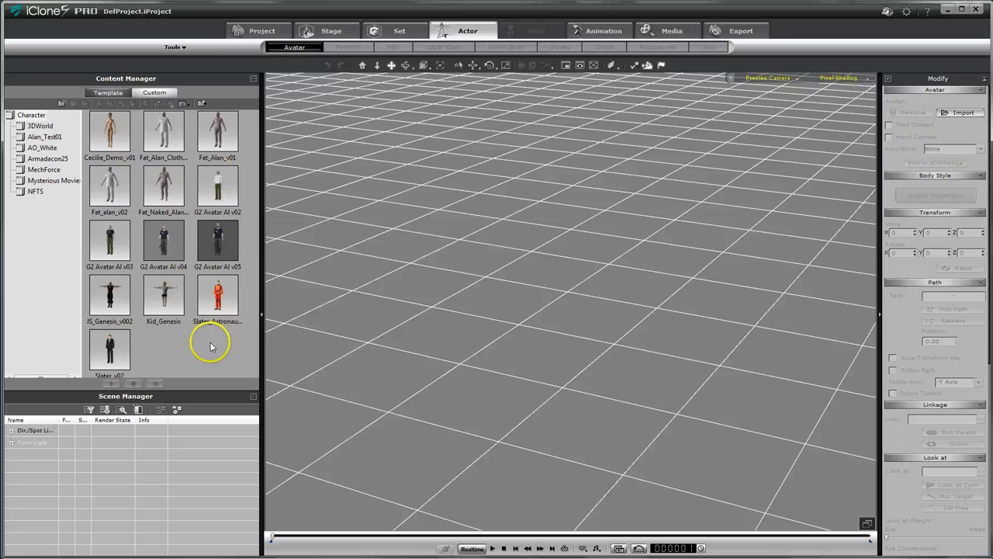
{"action": "left_click", "coordinate": [106, 92]}
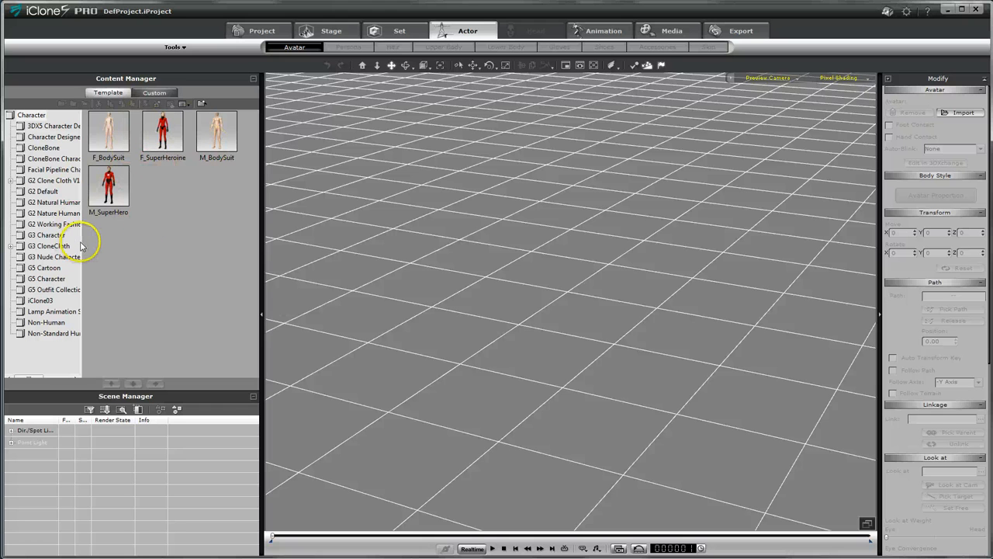
{"action": "left_click_drag", "start_coordinate": [81, 242], "coordinate": [131, 244]}
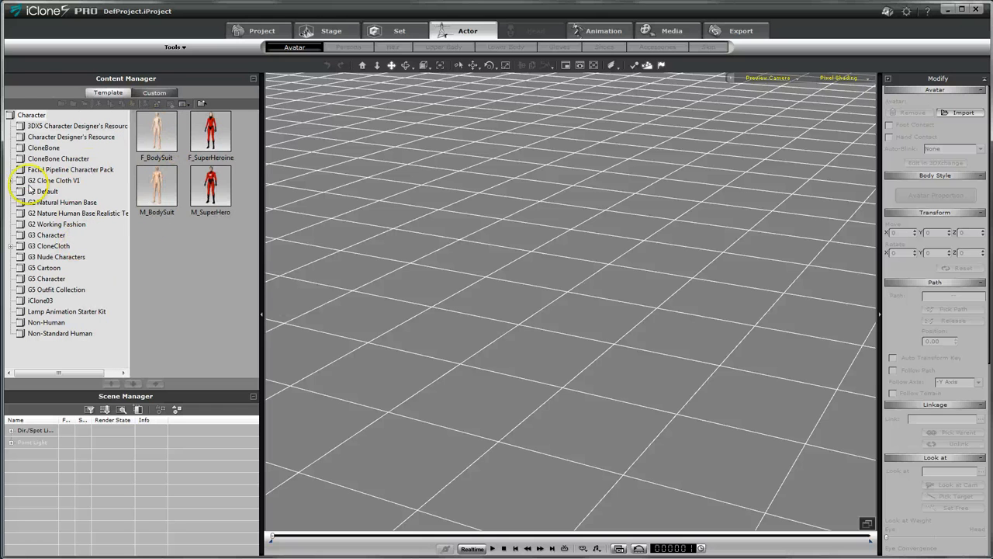
Browse the custom character folders Armadacon25 and Mysterious Movies to locate where exported characters are stored
{"action": "left_click", "coordinate": [169, 94]}
{"action": "left_click", "coordinate": [40, 159]}
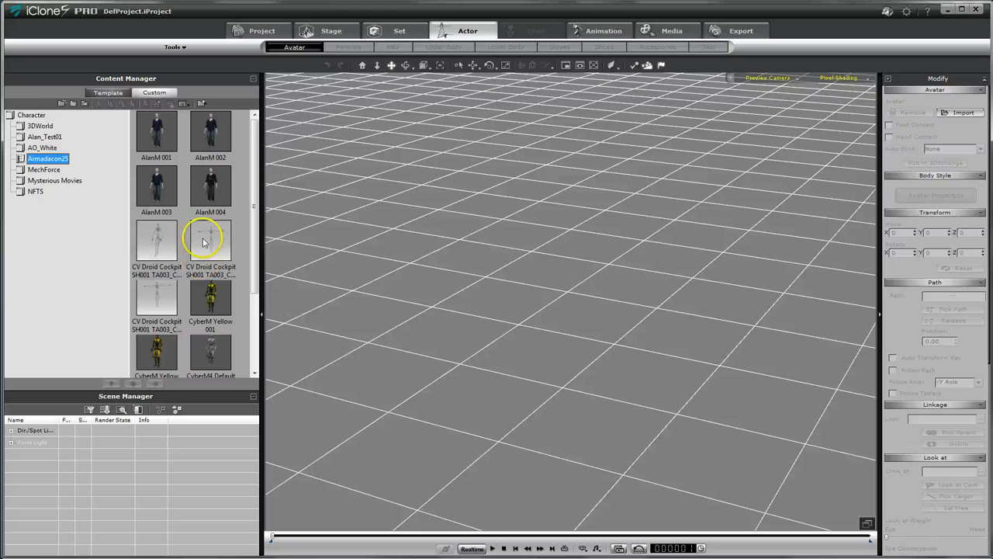
{"action": "left_click", "coordinate": [65, 180]}
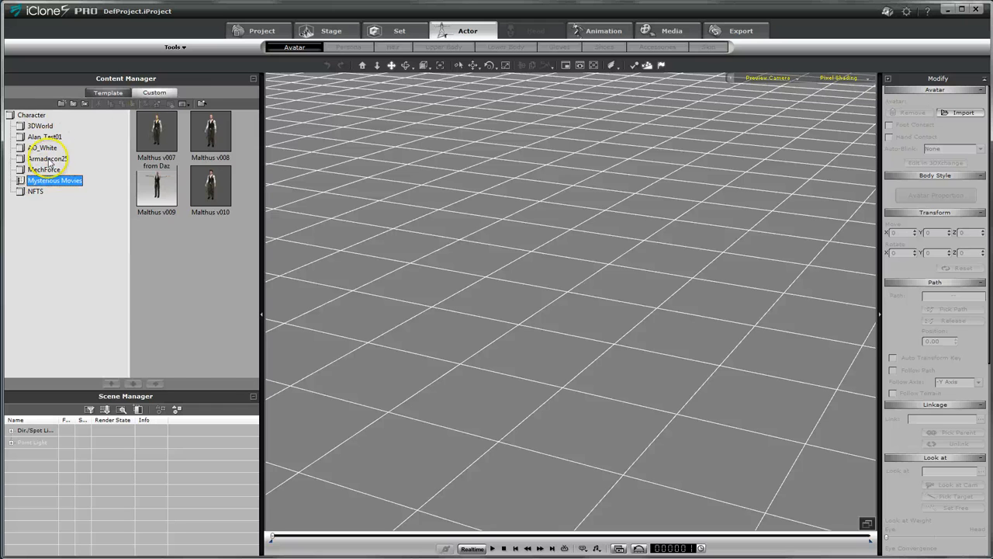
{"action": "left_click", "coordinate": [31, 115]}
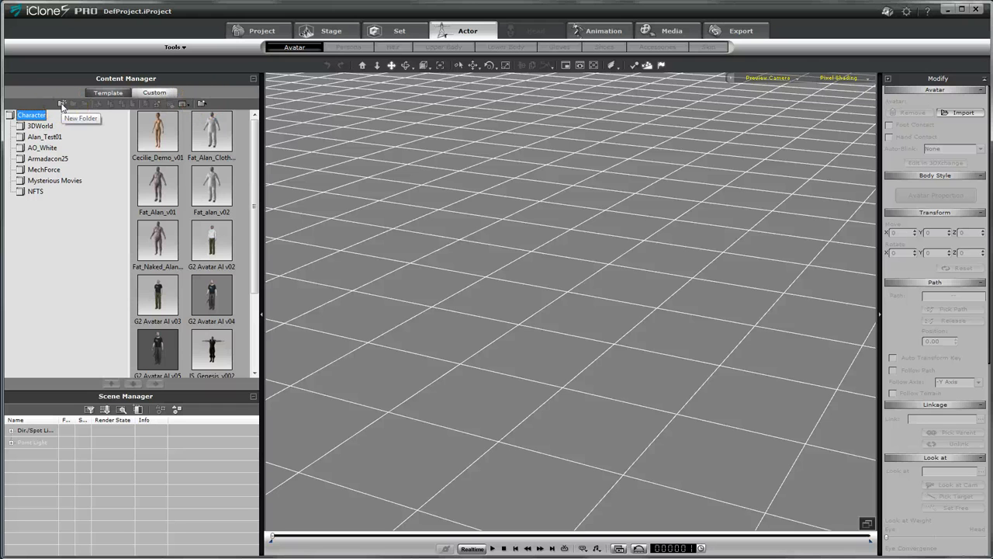
{"action": "left_click", "coordinate": [58, 180]}
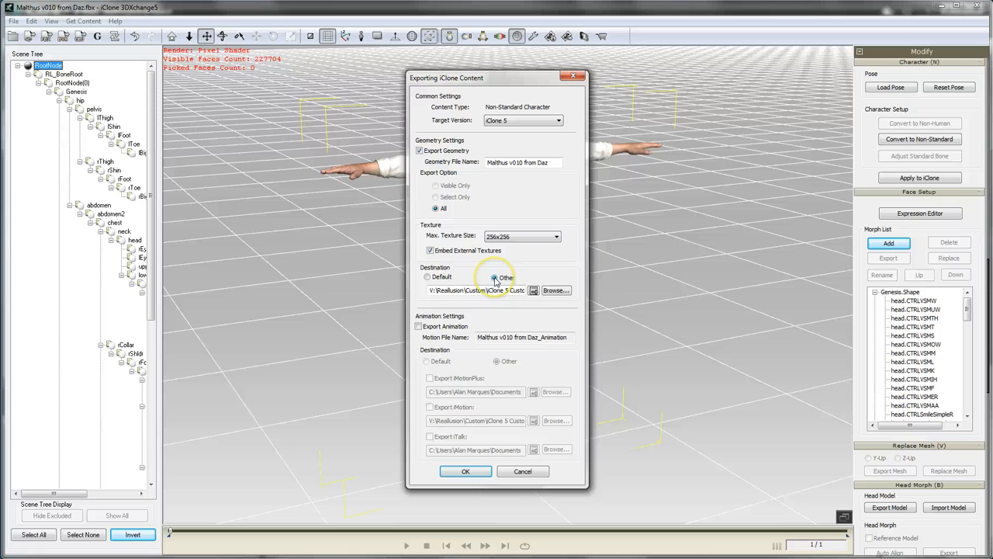
Switch back to 3DXchange and set the export destination to the Mysterious Movies folder under iClone 5 Custom > Character
{"action": "left_click", "coordinate": [552, 290]}
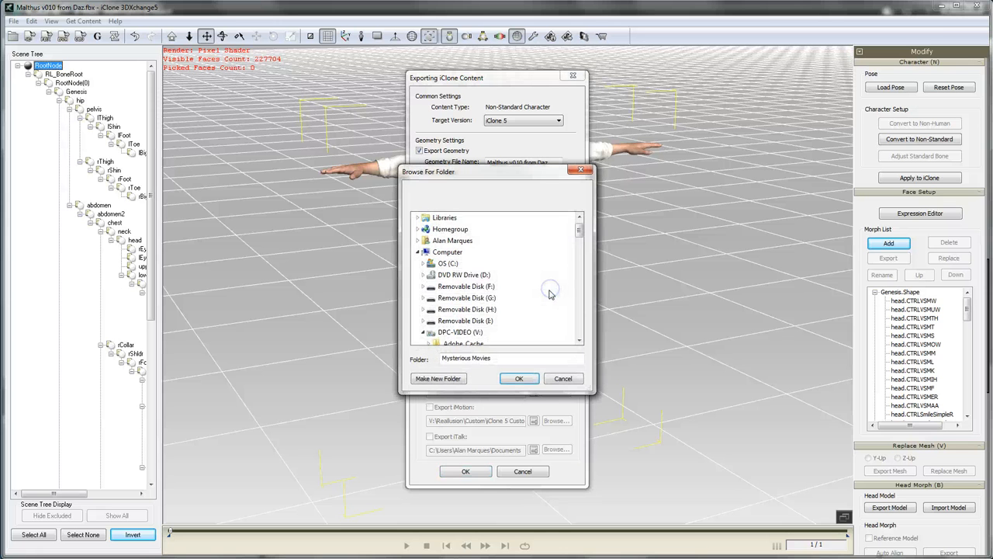
{"action": "left_click_drag", "start_coordinate": [580, 228], "coordinate": [578, 251]}
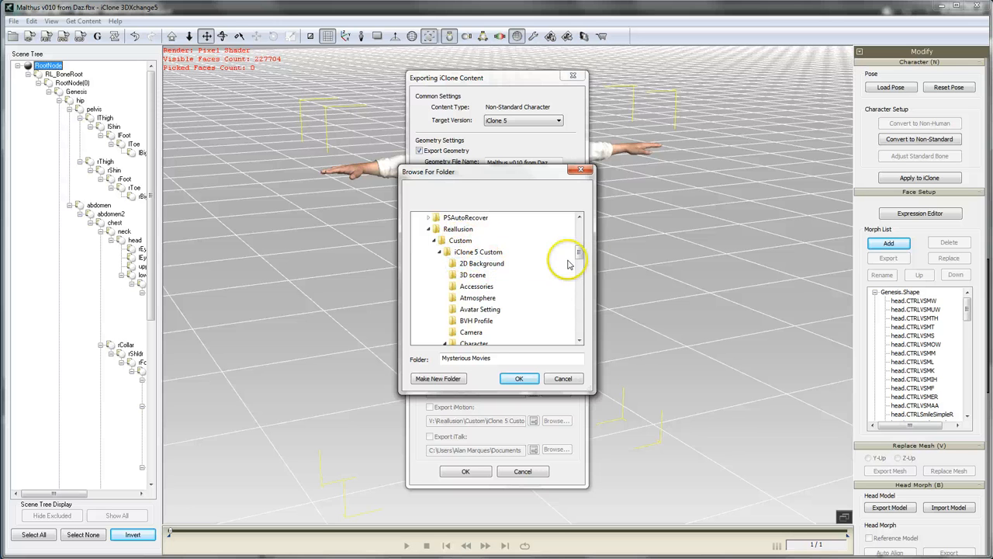
{"action": "left_click_drag", "start_coordinate": [579, 253], "coordinate": [582, 269]}
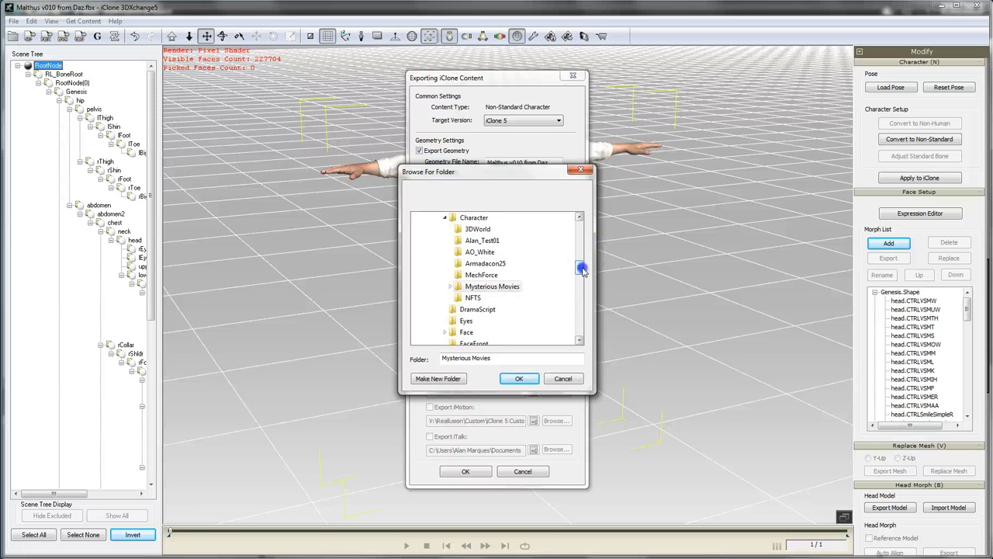
{"action": "left_click", "coordinate": [506, 287]}
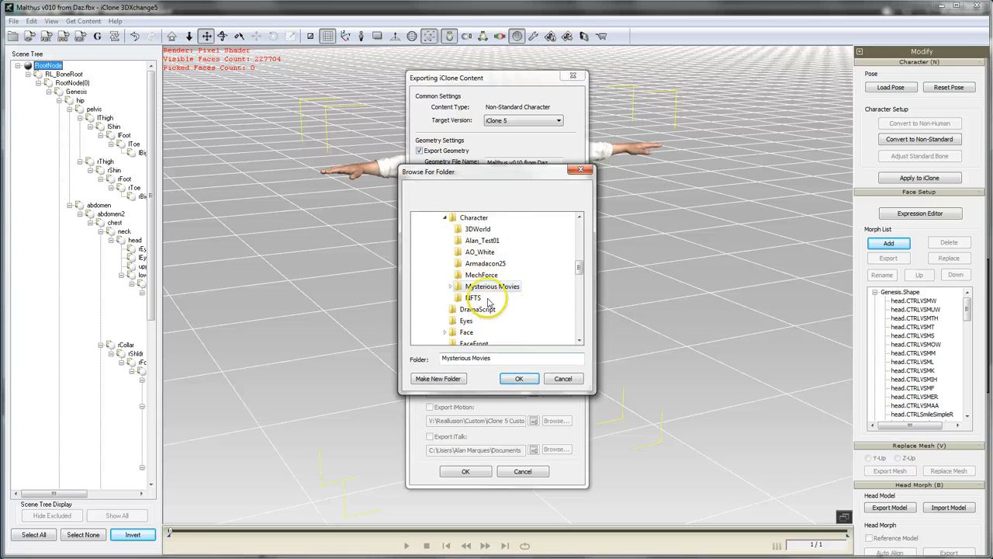
{"action": "scroll", "coordinate": [466, 299], "scroll_direction": "up", "scroll_amount": 1}
{"action": "left_click", "coordinate": [519, 377]}
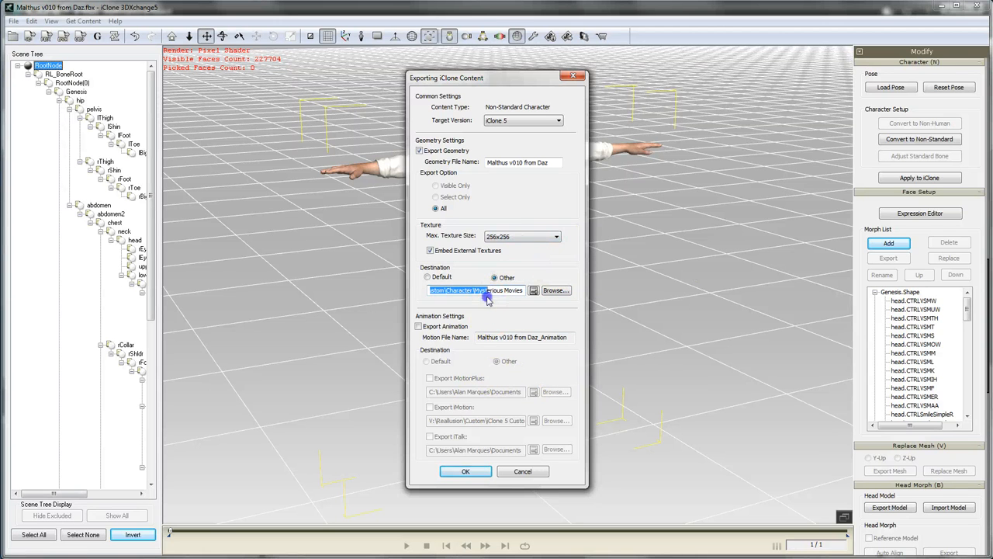
Set the maximum texture size to 1024x1024 and export the character as Malthus v010 from Daz
{"action": "left_click", "coordinate": [506, 335]}
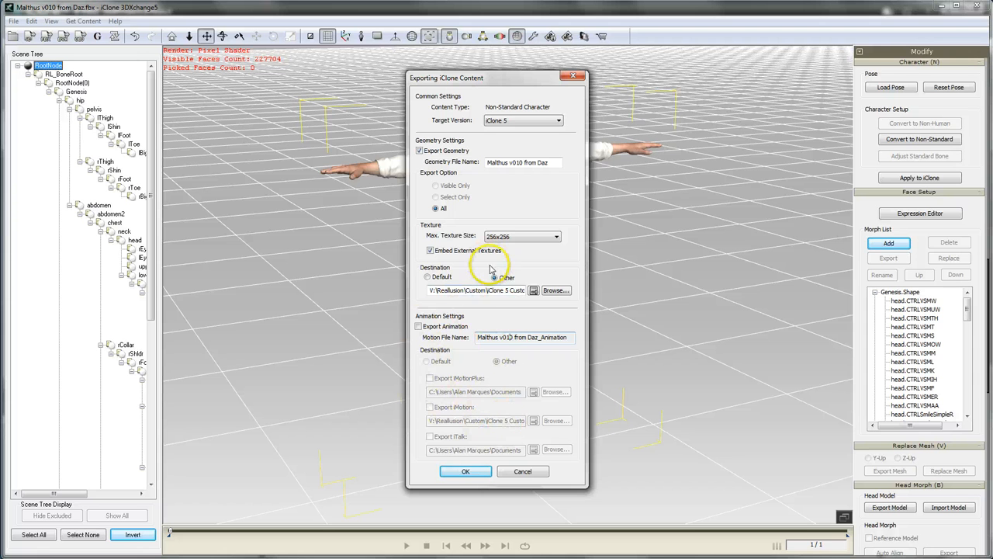
{"action": "left_click", "coordinate": [514, 236]}
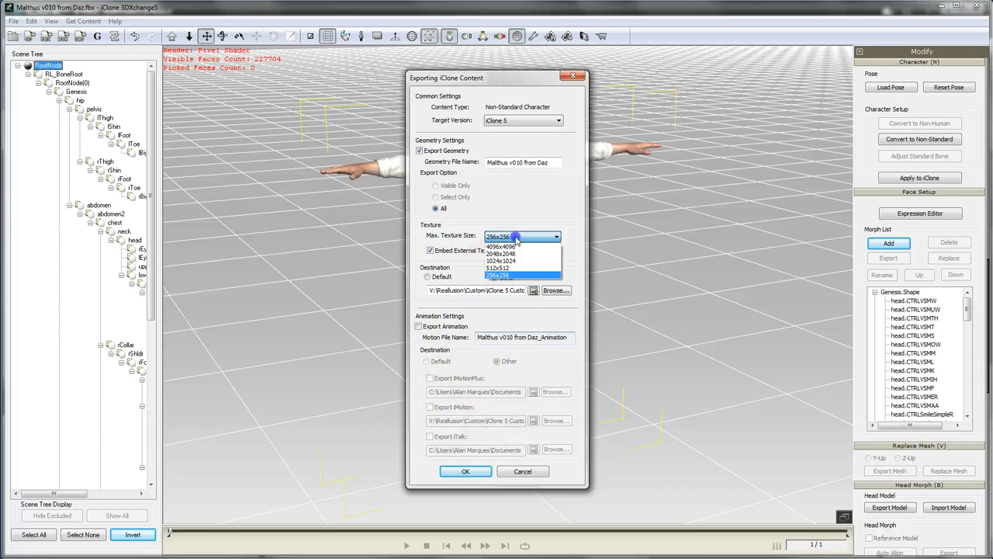
{"action": "left_click", "coordinate": [509, 258]}
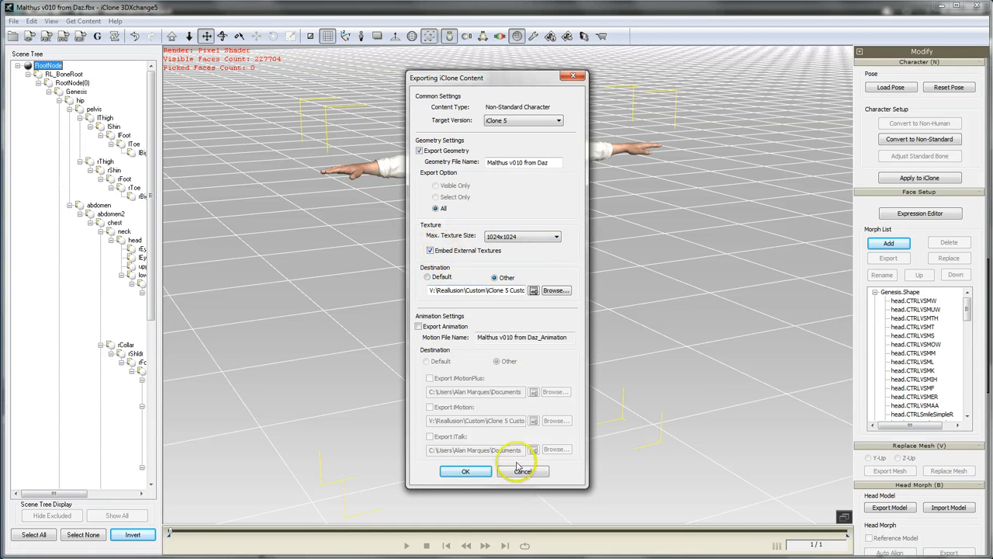
{"action": "left_click", "coordinate": [479, 475]}
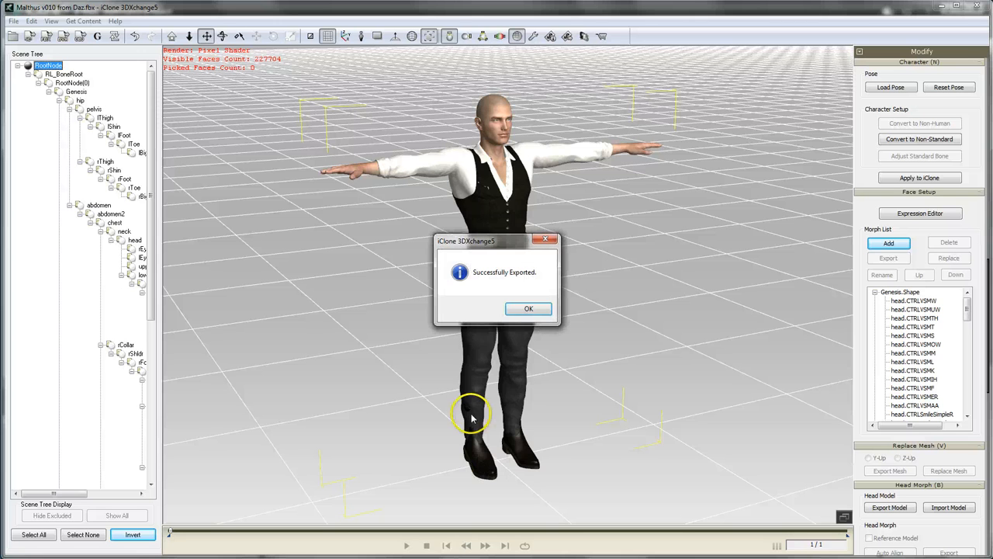
{"action": "left_click", "coordinate": [515, 308]}
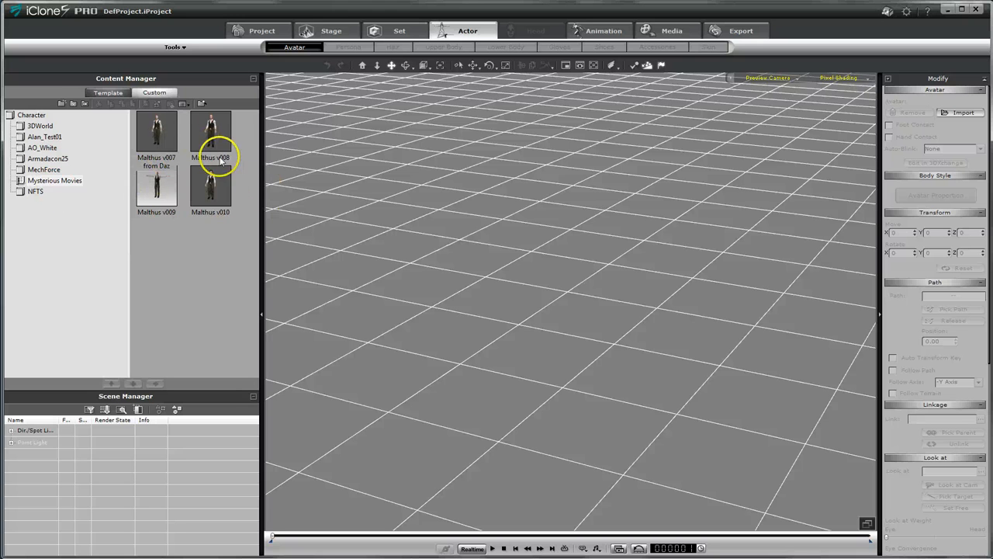
Switch to iClone, refresh the custom Mysterious Movies folder and load the Malthus v010 from Daz avatar into the scene
{"action": "left_click", "coordinate": [45, 170]}
{"action": "left_click", "coordinate": [47, 180]}
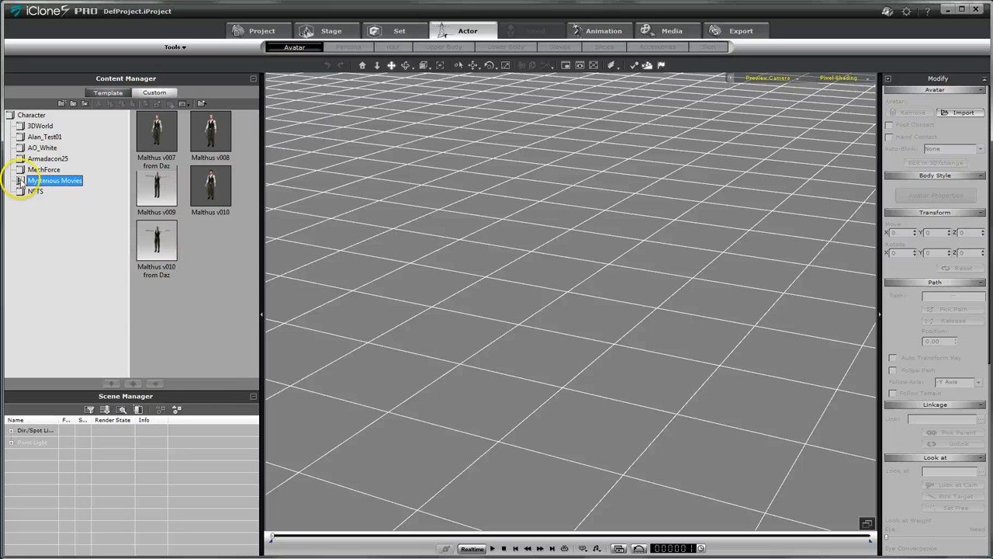
{"action": "left_click", "coordinate": [38, 159]}
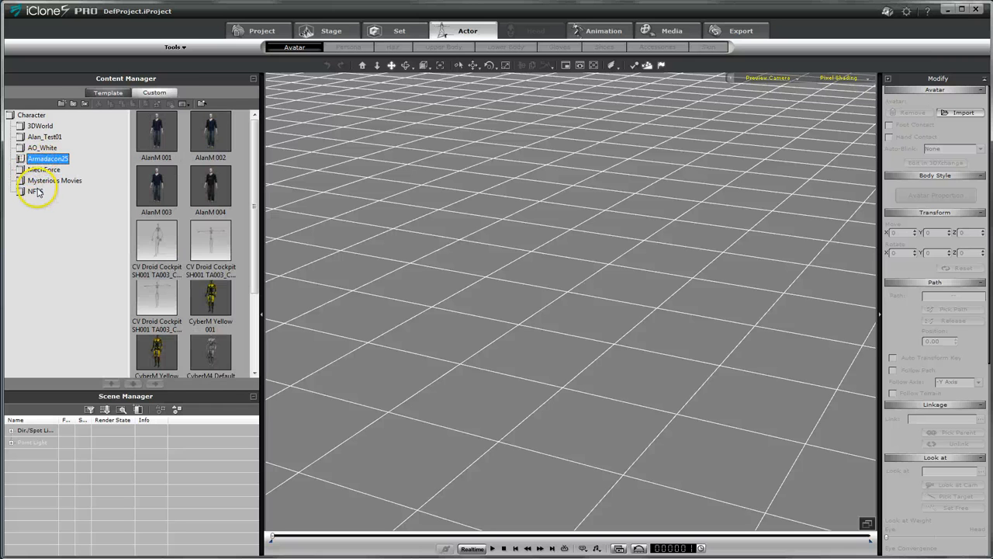
{"action": "left_click", "coordinate": [41, 181]}
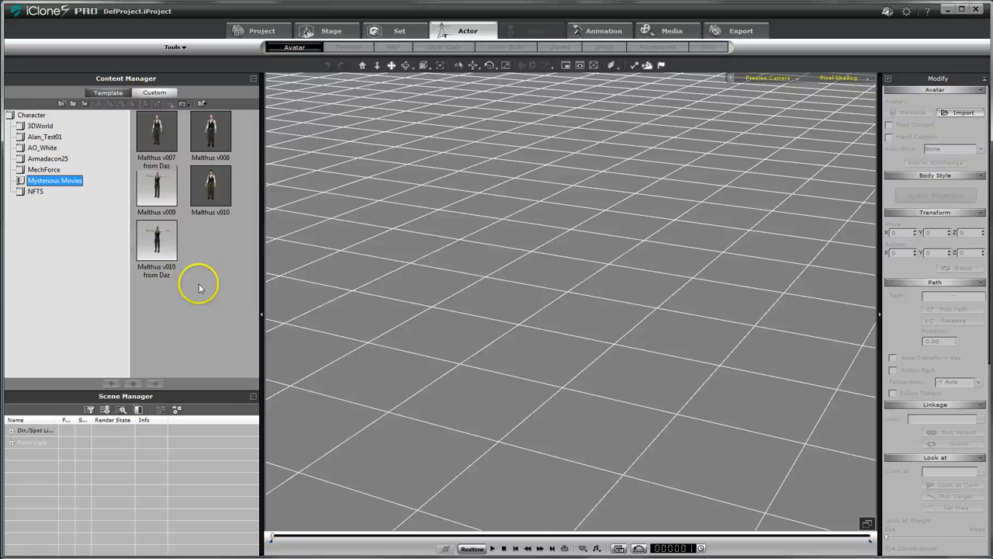
{"action": "left_click", "coordinate": [172, 243]}
{"action": "left_click", "coordinate": [157, 384]}
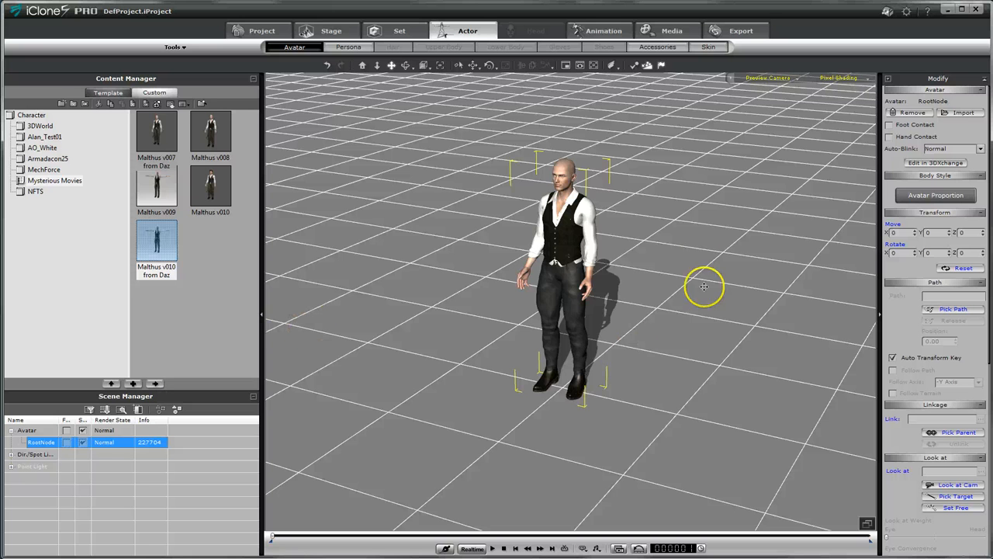
Examine the loaded avatar's full figure in the viewport from an angle and from the front
{"action": "right_click_drag", "start_coordinate": [691, 304], "coordinate": [731, 261]}
{"action": "left_click_drag", "start_coordinate": [604, 368], "coordinate": [676, 210]}
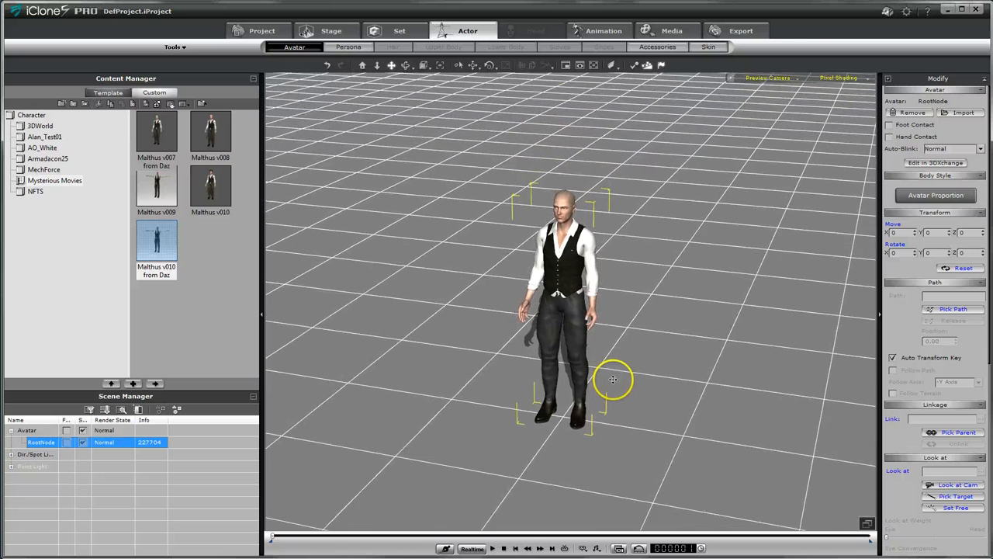
{"action": "scroll", "coordinate": [621, 358], "scroll_direction": "up", "scroll_amount": 2}
{"action": "scroll", "coordinate": [615, 337], "scroll_direction": "up", "scroll_amount": 3}
{"action": "scroll", "coordinate": [615, 336], "scroll_direction": "up", "scroll_amount": 1}
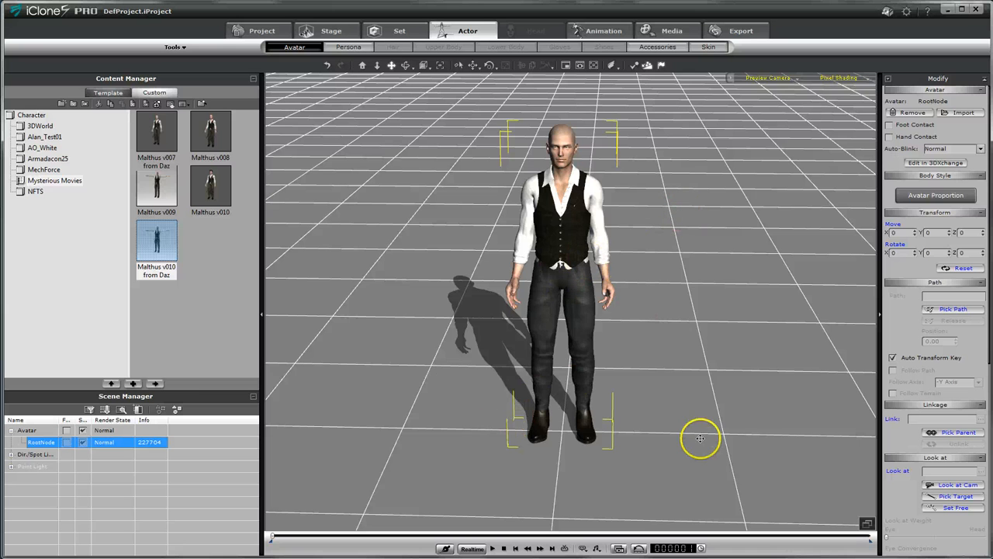
{"action": "mouse_move", "coordinate": [701, 372]}
{"action": "left_mouse_down"}
{"action": "mouse_move", "coordinate": [639, 368]}
{"action": "mouse_move", "coordinate": [700, 383]}
{"action": "left_mouse_up"}
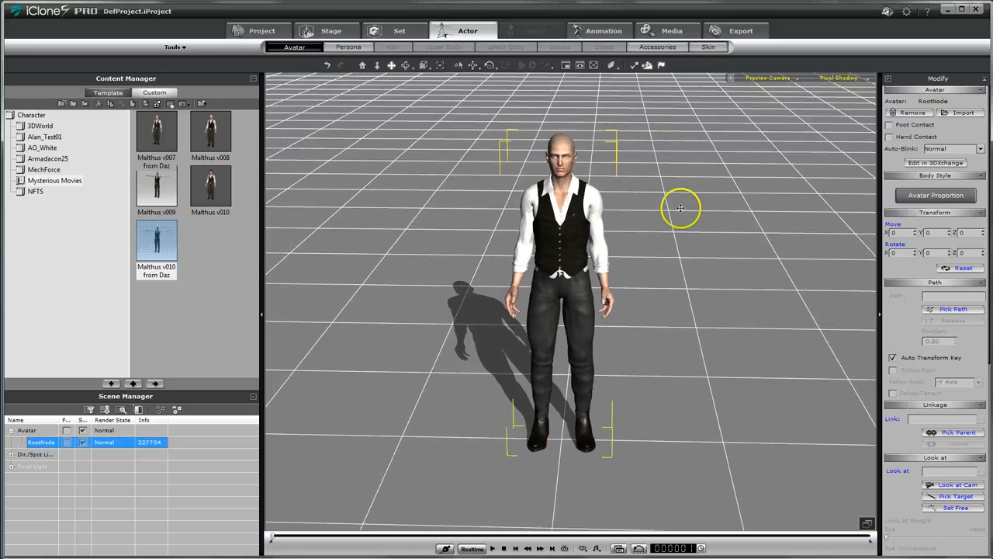
Preview the 01_Ignore motion from the Base Motion profile on the avatar with Motion Puppet
{"action": "left_click", "coordinate": [635, 25]}
{"action": "left_click", "coordinate": [589, 29]}
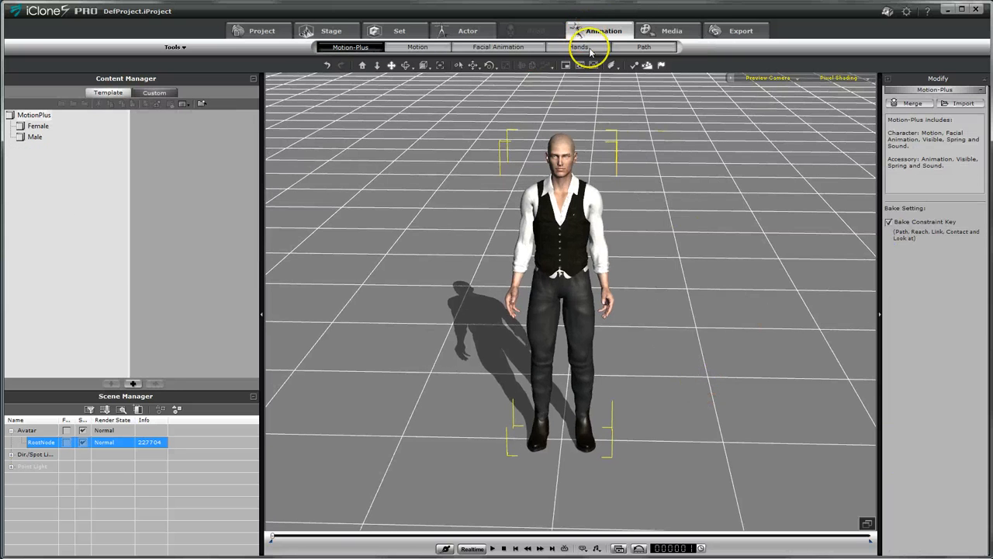
{"action": "left_click", "coordinate": [420, 47]}
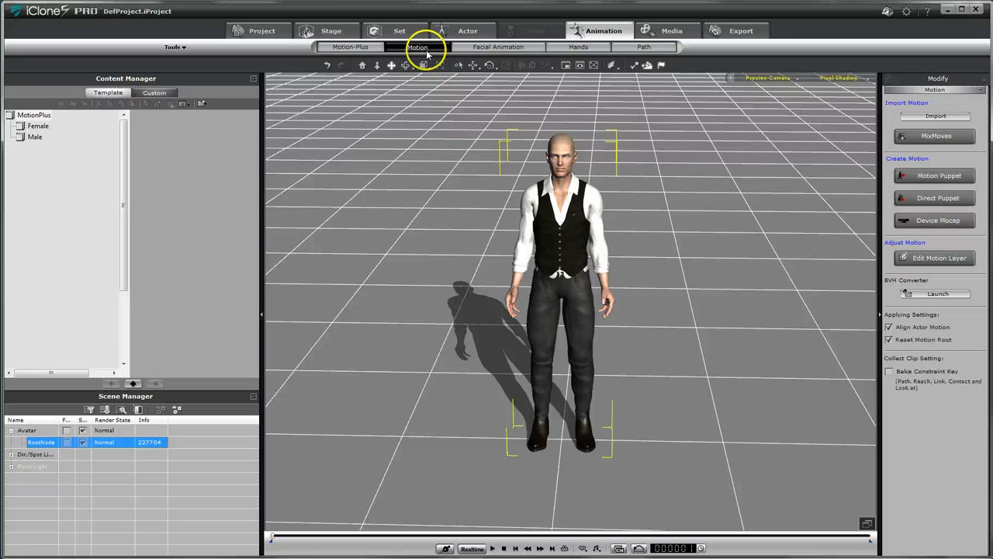
{"action": "left_click", "coordinate": [935, 179]}
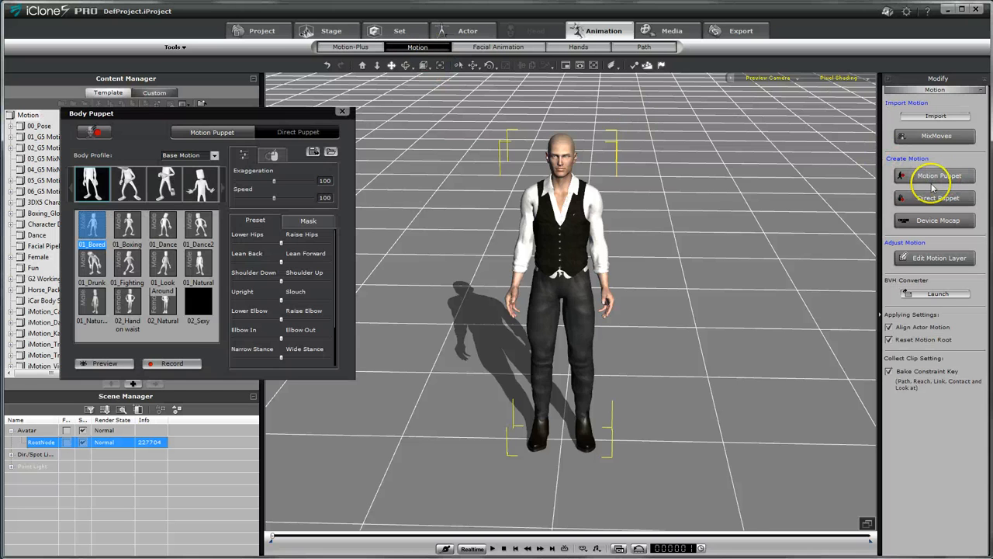
{"action": "left_click", "coordinate": [193, 186]}
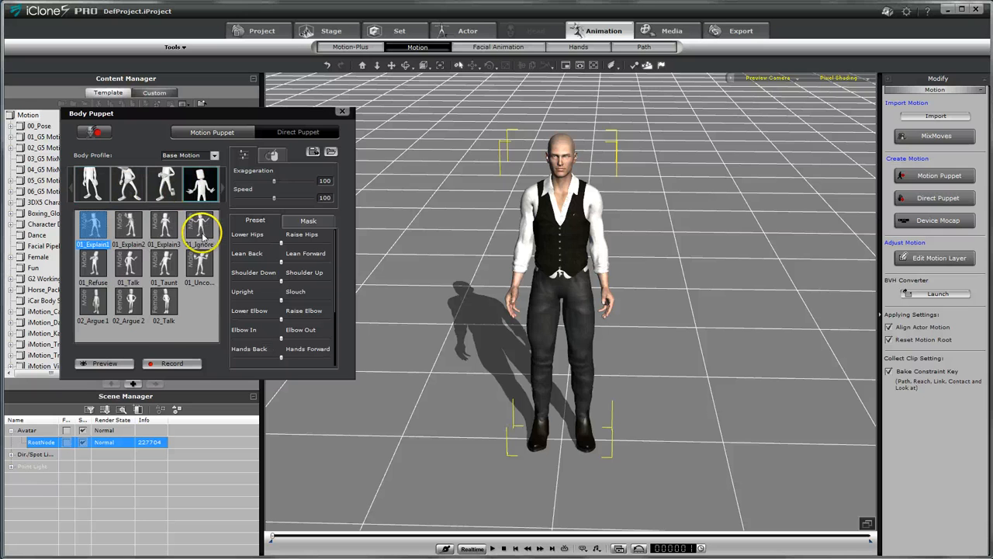
{"action": "left_click", "coordinate": [203, 226]}
{"action": "key", "text": "space"}
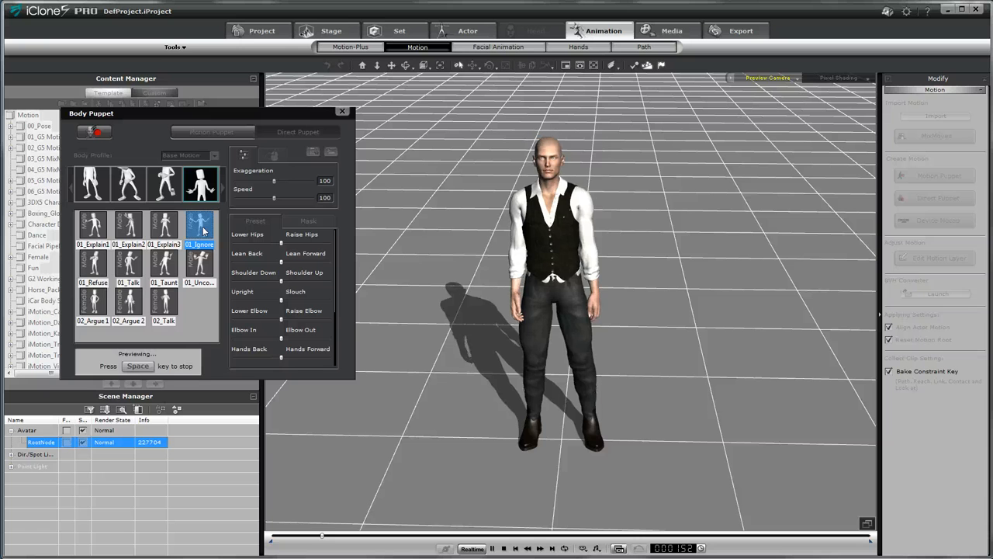
{"action": "key", "text": "space"}
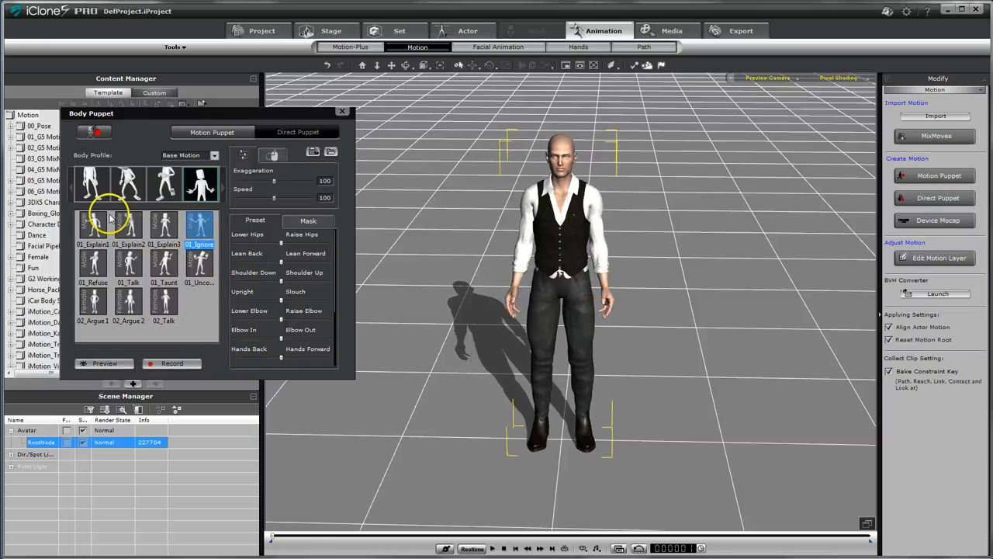
Switch to facial puppeteering and preview the avatar's head movement with the 01_Chuck face profile
{"action": "left_click", "coordinate": [97, 132]}
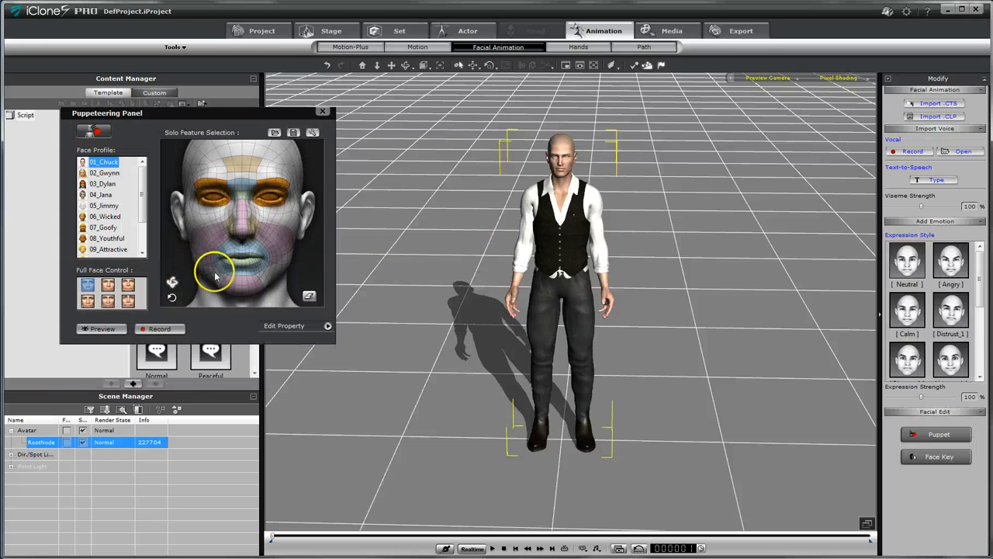
{"action": "key", "text": "space"}
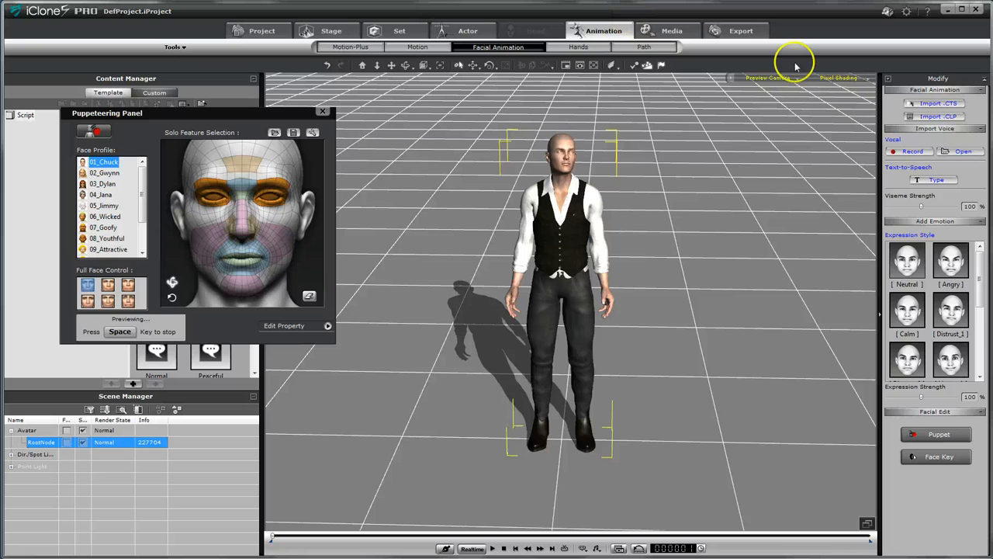
{"action": "key", "text": "space"}
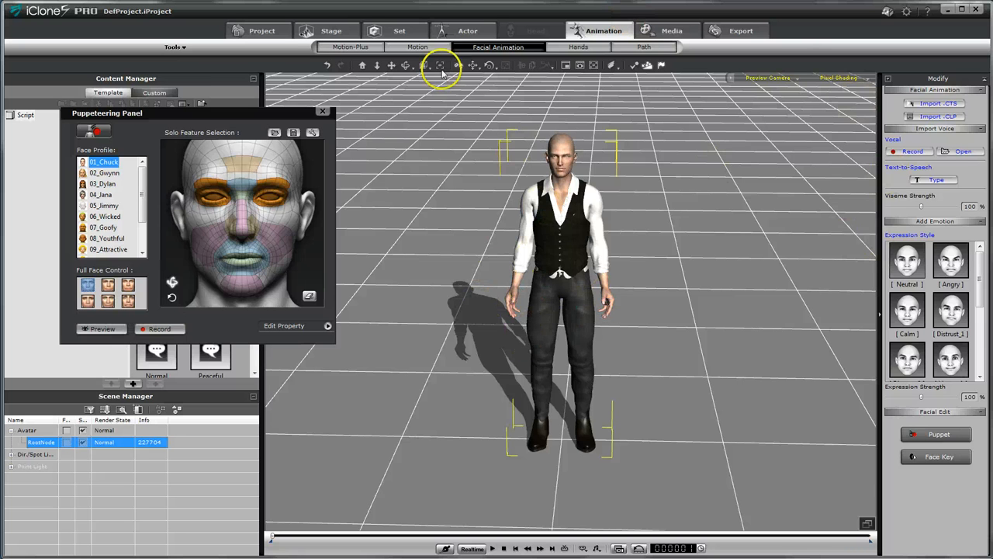
Frame the avatar's face at an angle and preview the third full face control, then close the puppeteering panel
{"action": "left_click", "coordinate": [363, 66]}
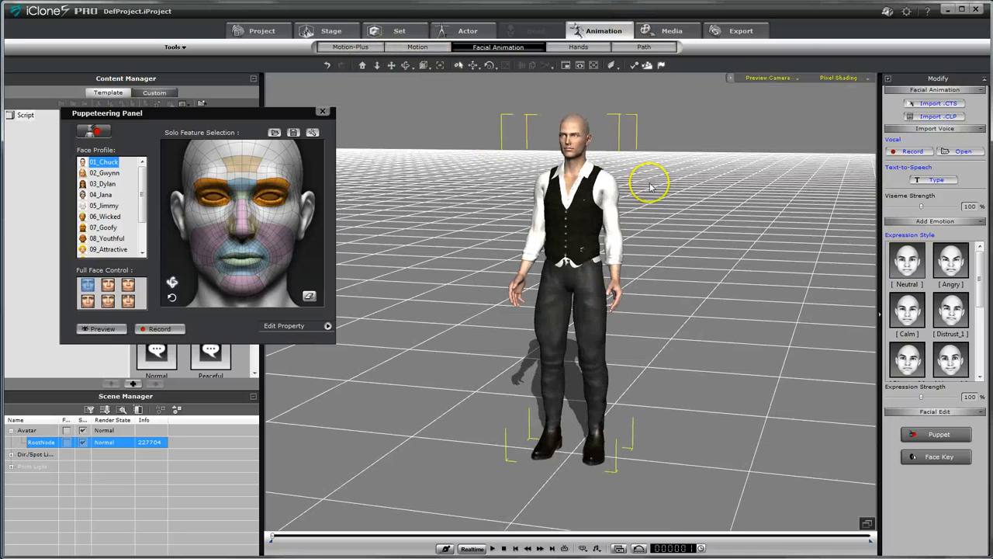
{"action": "left_click", "coordinate": [431, 71]}
{"action": "left_click", "coordinate": [427, 150]}
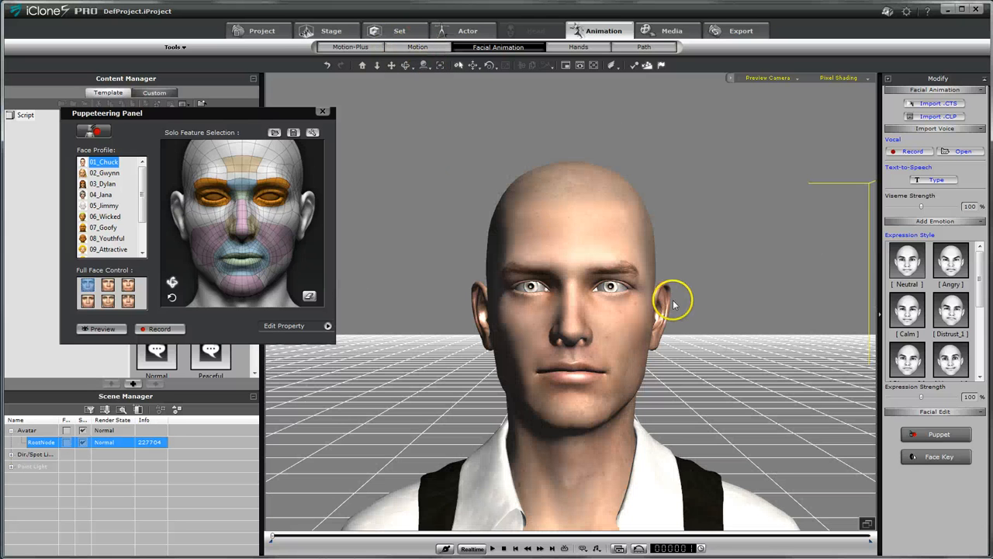
{"action": "right_click_drag", "start_coordinate": [659, 268], "coordinate": [566, 271]}
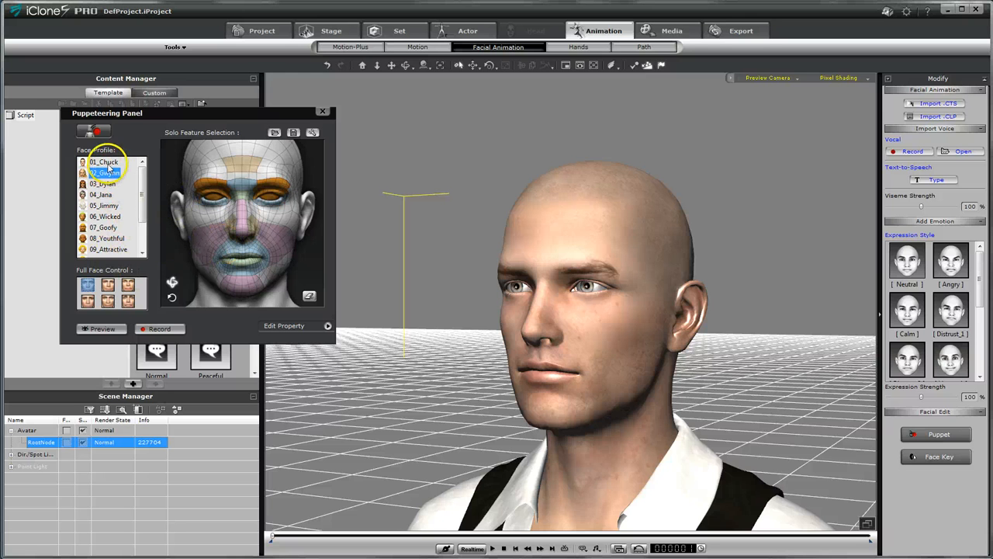
{"action": "left_click", "coordinate": [129, 286]}
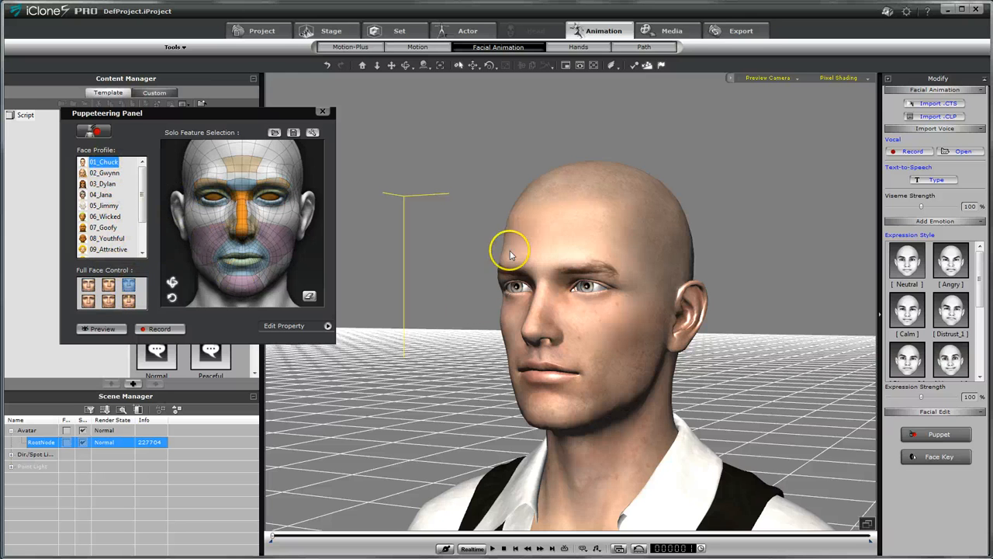
{"action": "key", "text": "space"}
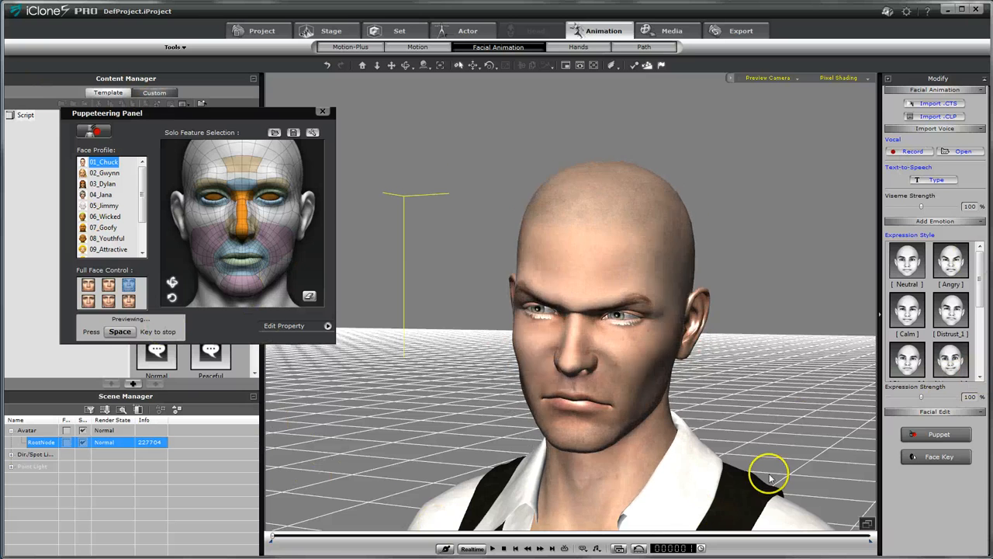
{"action": "key", "text": "space"}
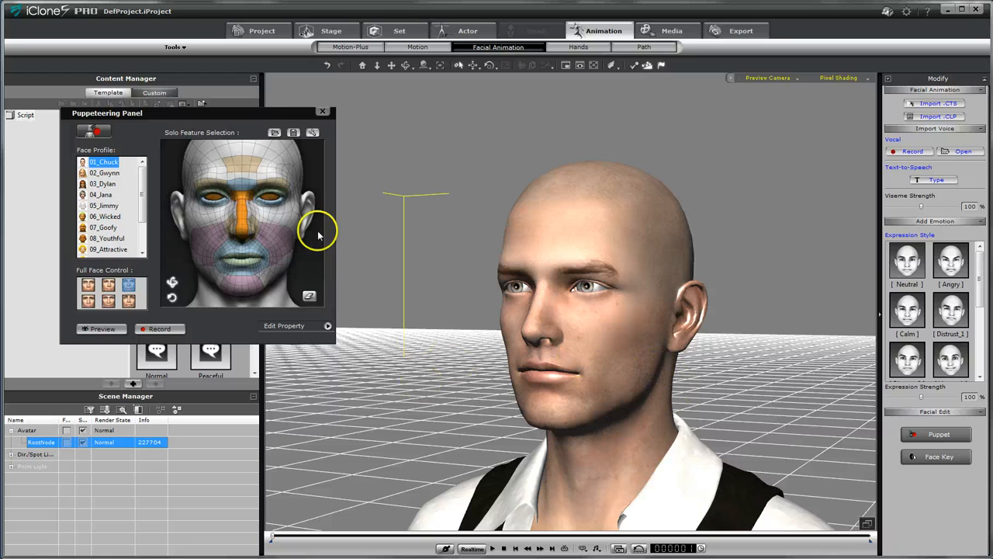
{"action": "left_click", "coordinate": [322, 113]}
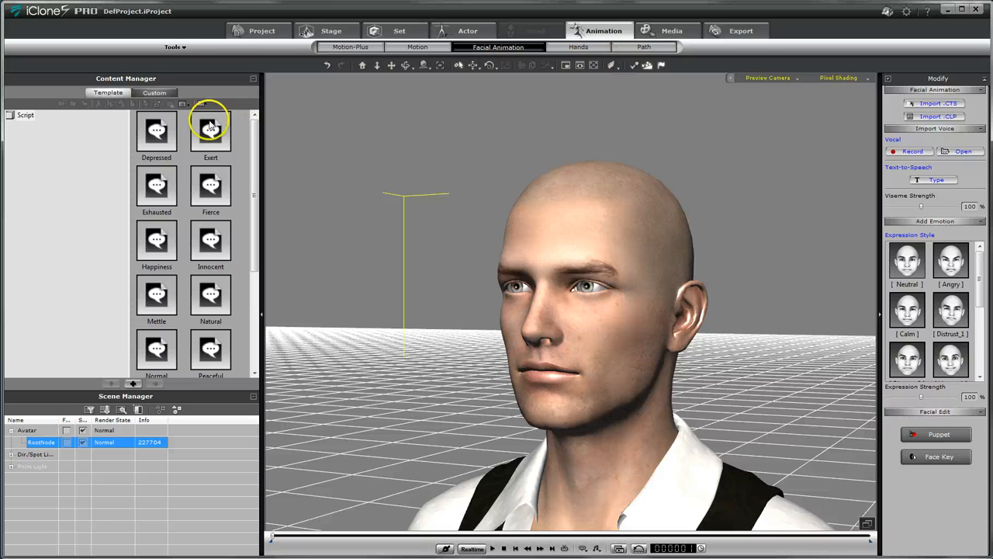
Apply the custom Lipsync Test script to the avatar and watch its facial playback
{"action": "left_click", "coordinate": [154, 94]}
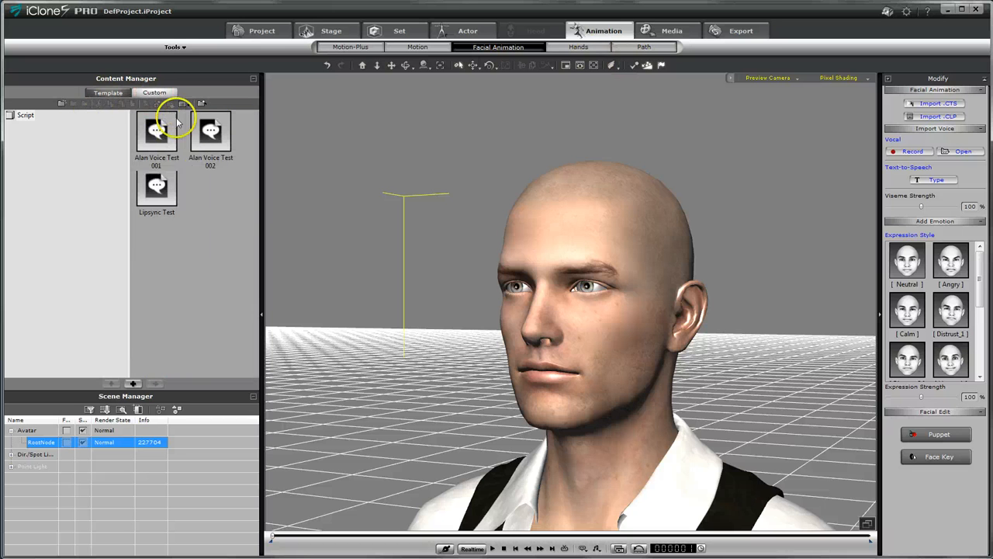
{"action": "left_click", "coordinate": [154, 201]}
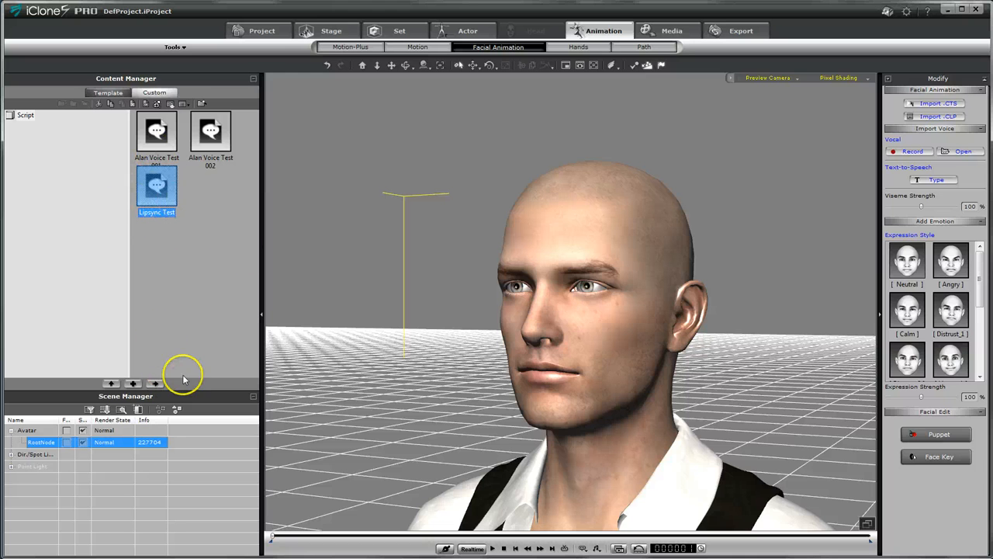
{"action": "left_click", "coordinate": [157, 384]}
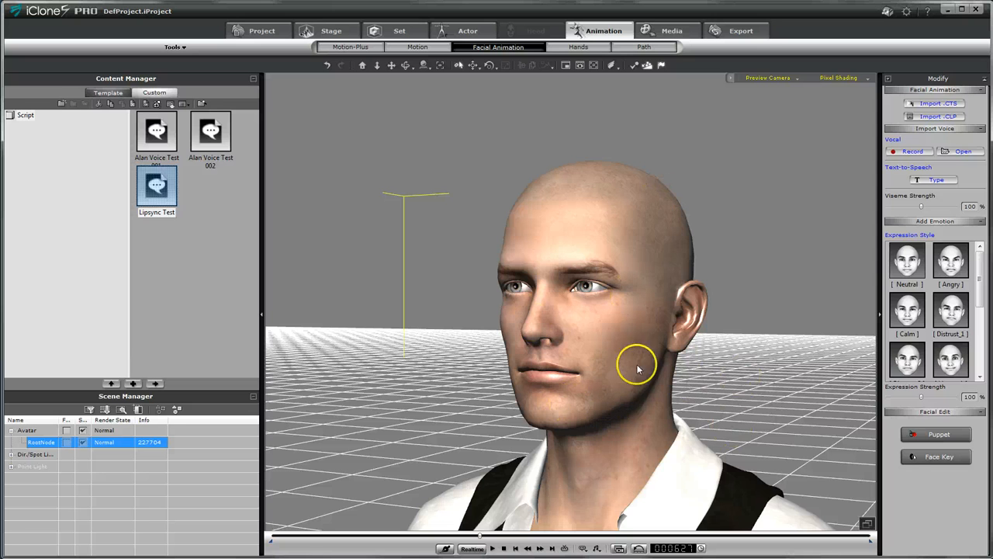
{"action": "left_click", "coordinate": [195, 281]}
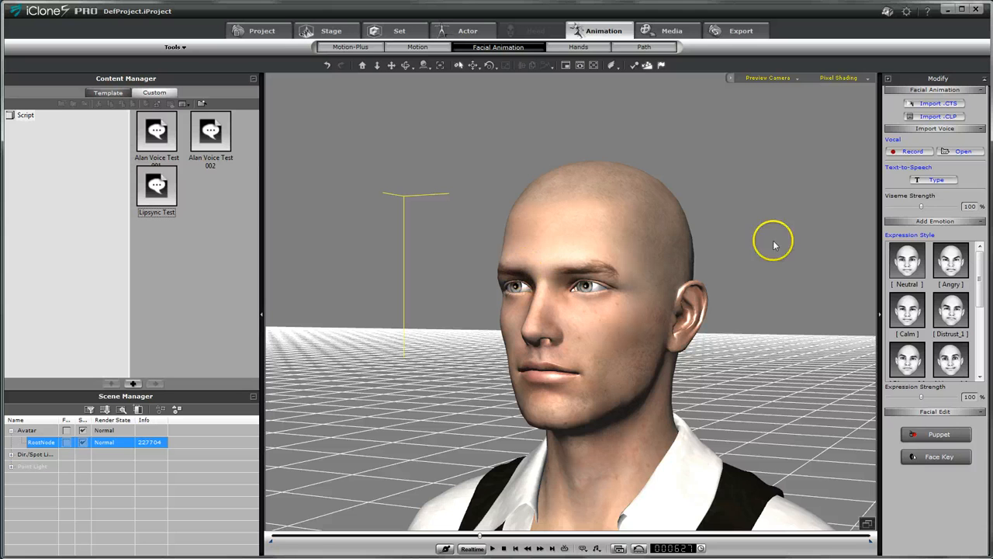
{"action": "left_click", "coordinate": [444, 174]}
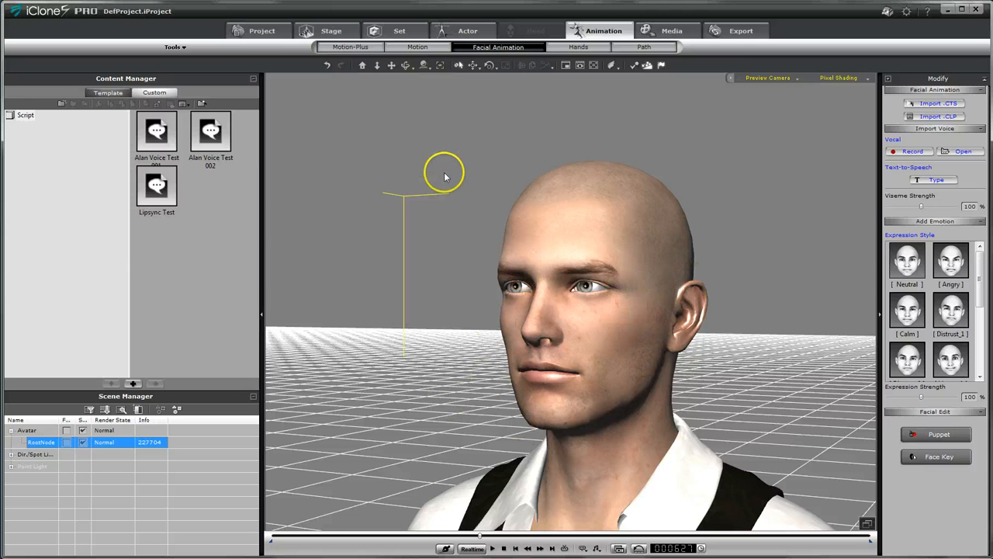
Switch to DAZ Studio and start a new empty scene
{"action": "left_click", "coordinate": [362, 67]}
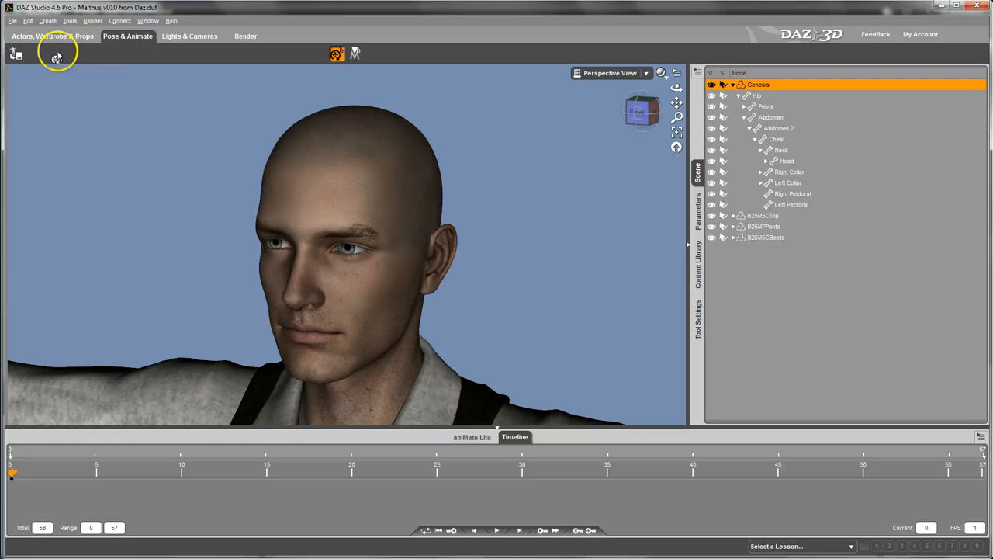
{"action": "left_click", "coordinate": [12, 21]}
{"action": "left_click", "coordinate": [24, 30]}
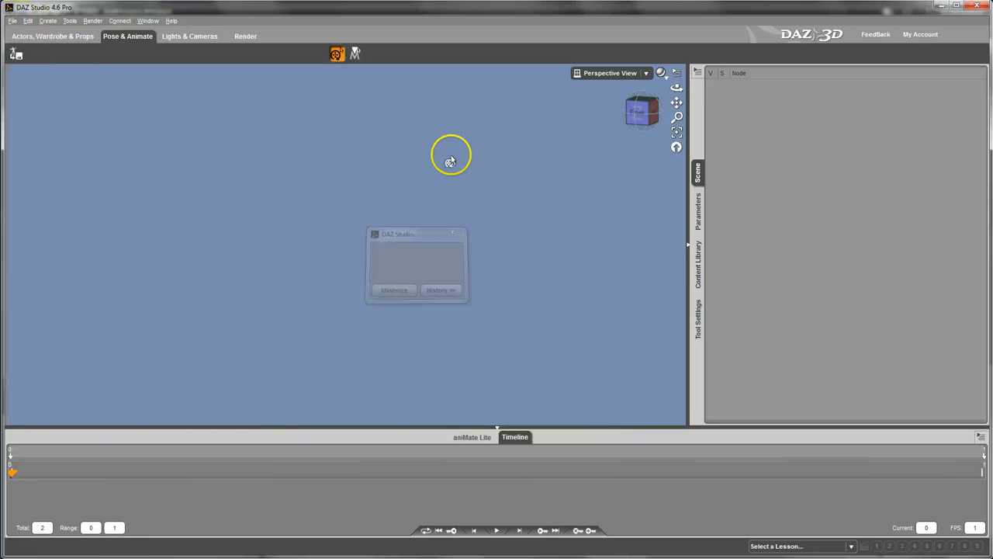
Load GnKnickyHair from the Hair category into the empty scene, check it from an angle and select it
{"action": "left_click", "coordinate": [66, 37]}
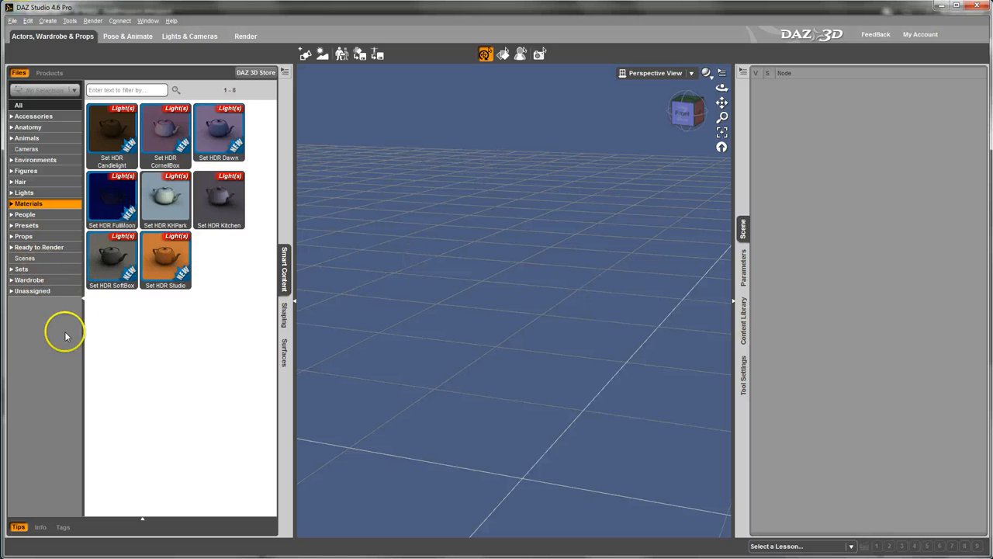
{"action": "left_click", "coordinate": [19, 181]}
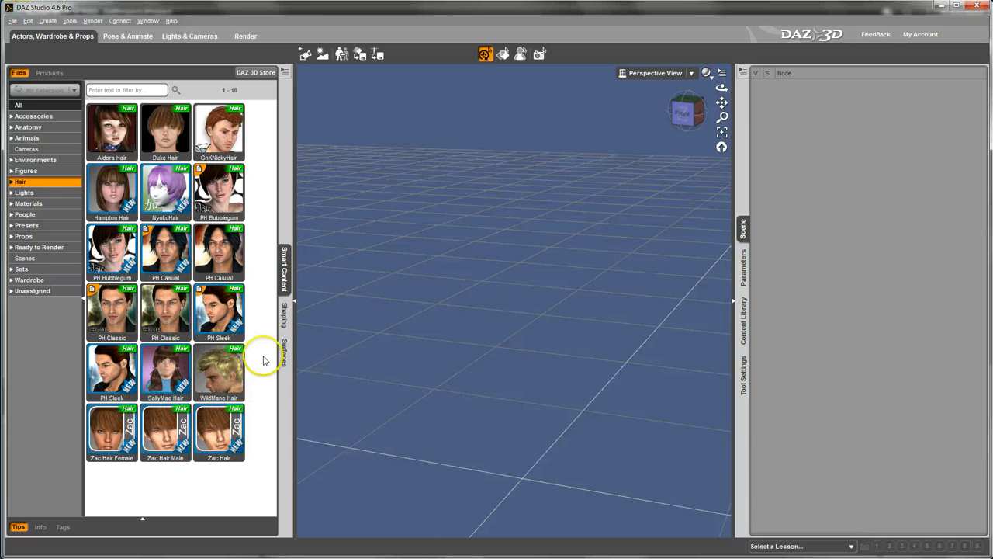
{"action": "left_click", "coordinate": [219, 124]}
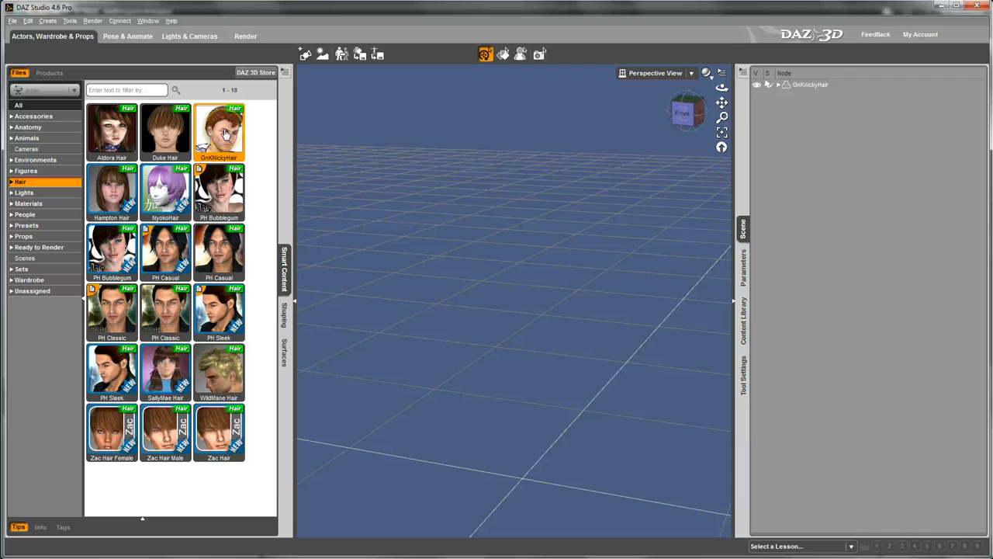
{"action": "left_click", "coordinate": [849, 84]}
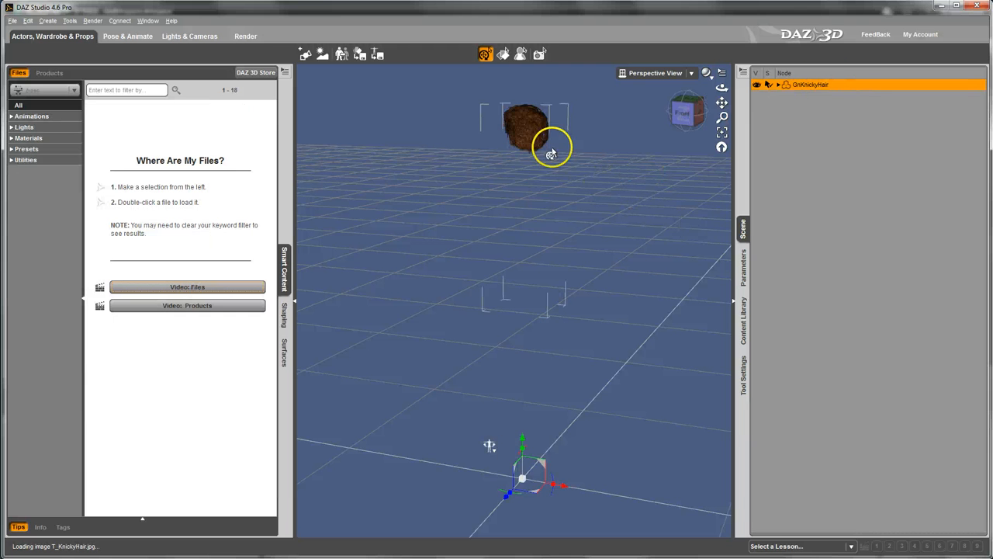
{"action": "left_click", "coordinate": [686, 112]}
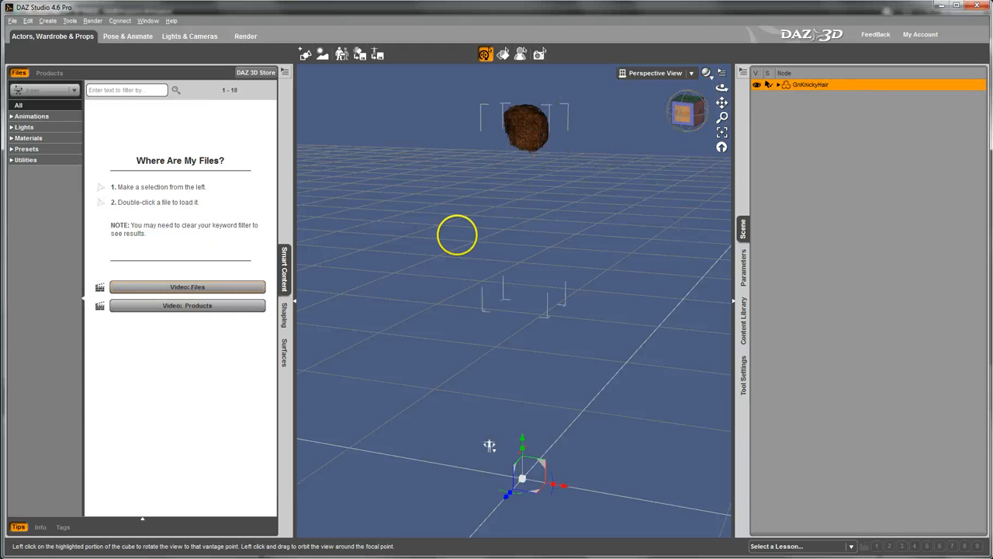
{"action": "mouse_move", "coordinate": [437, 241]}
{"action": "left_mouse_down"}
{"action": "mouse_move", "coordinate": [393, 261]}
{"action": "mouse_move", "coordinate": [437, 241]}
{"action": "left_mouse_up"}
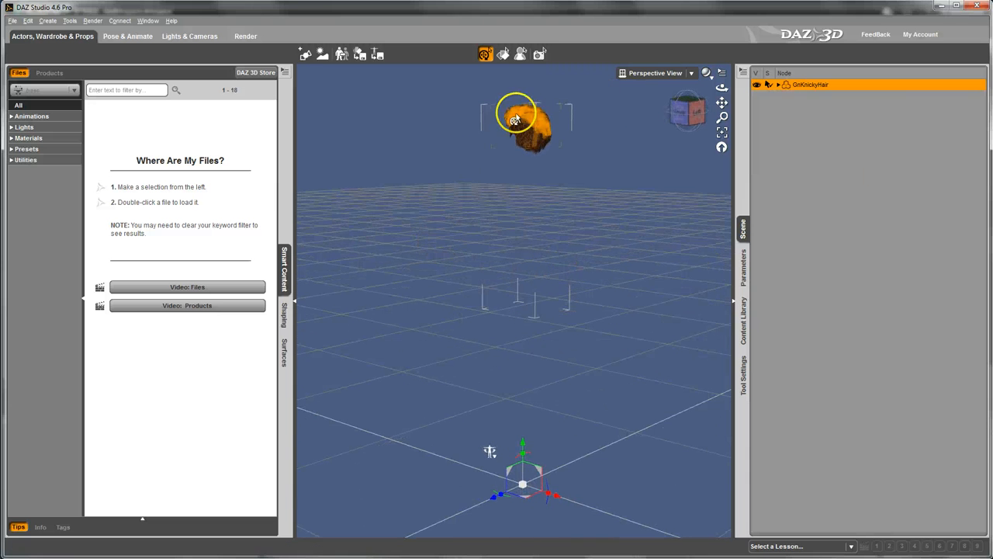
{"action": "left_click", "coordinate": [627, 164]}
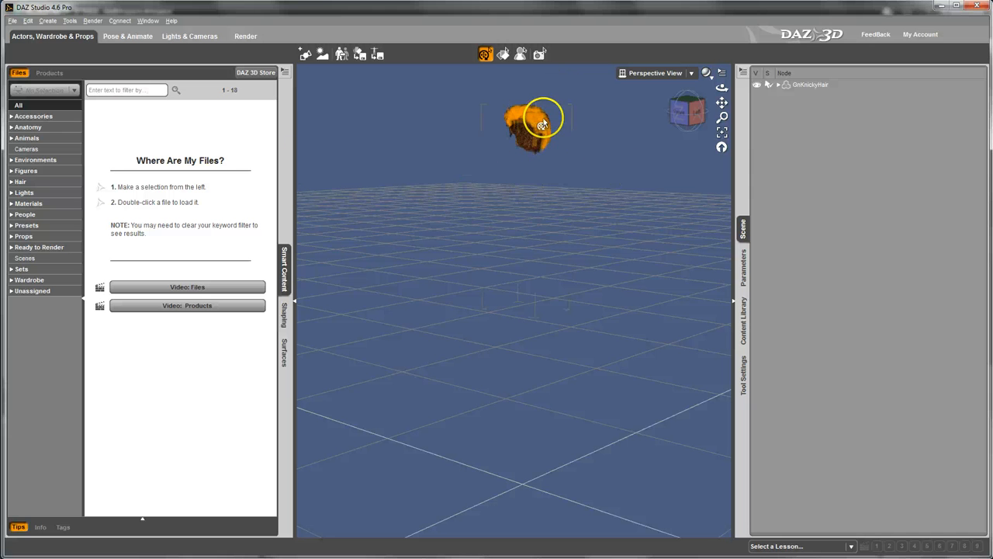
{"action": "left_click", "coordinate": [809, 84]}
Start exporting the selected GnKnickyHair into the Malthus folder with Wavefront Object (*.obj) as the file type
{"action": "left_click", "coordinate": [13, 21]}
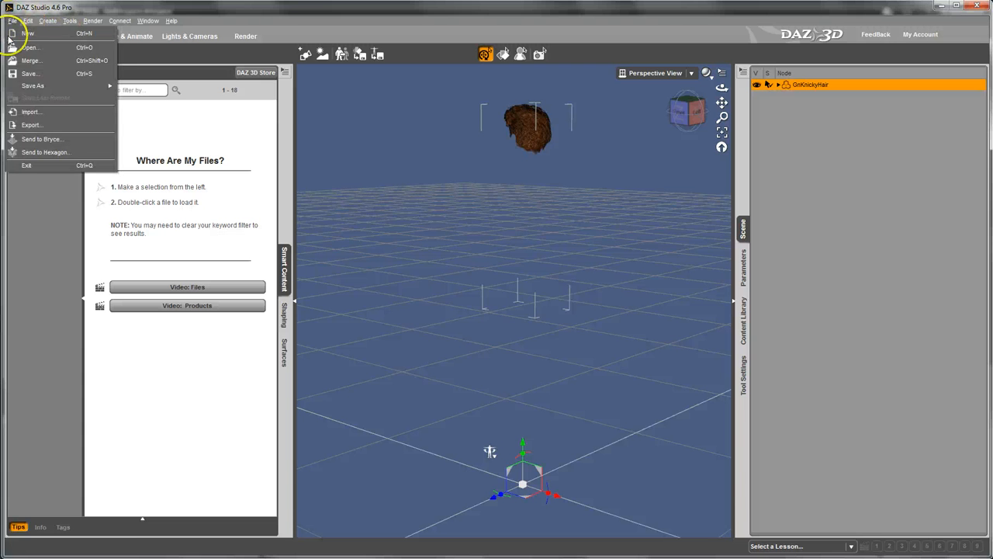
{"action": "left_click", "coordinate": [30, 125]}
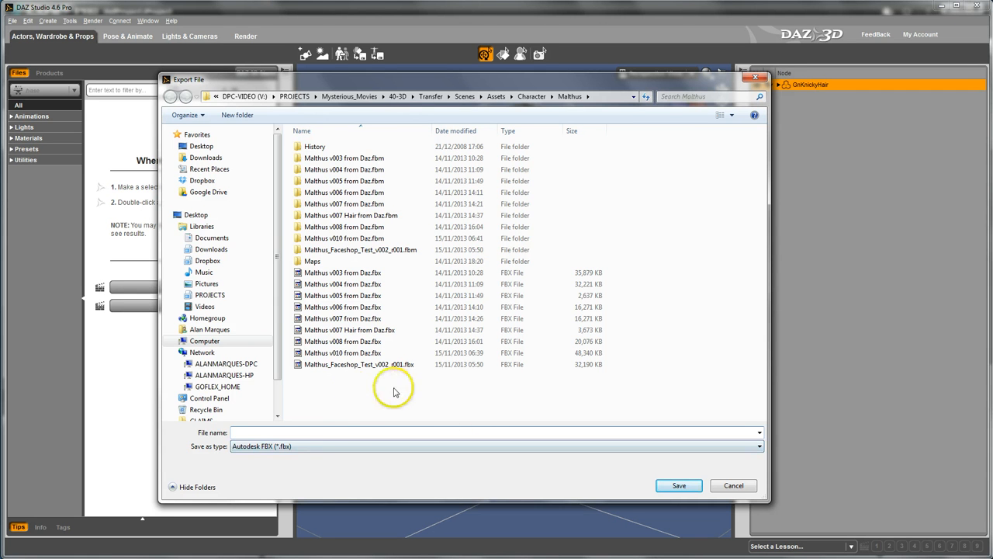
{"action": "left_click", "coordinate": [315, 446]}
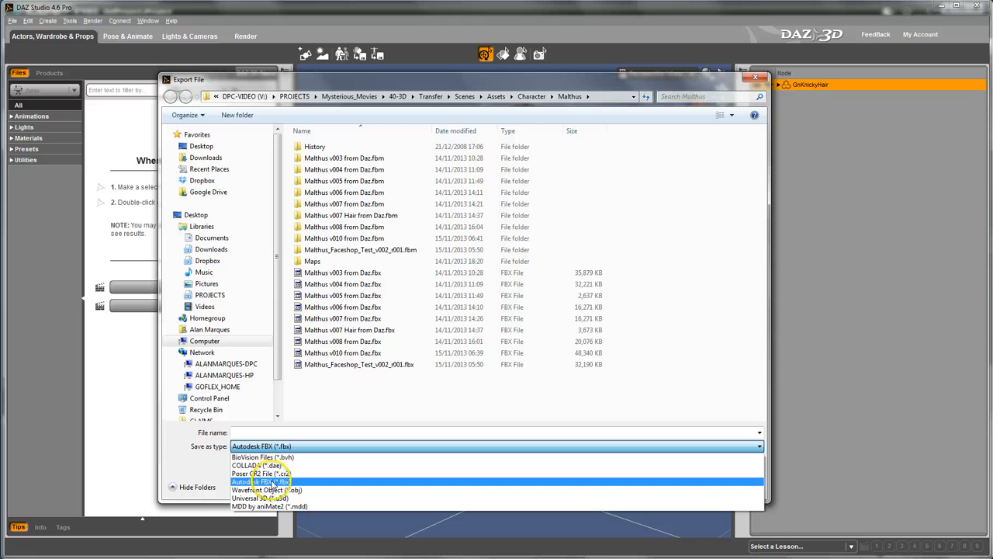
{"action": "left_click", "coordinate": [319, 491]}
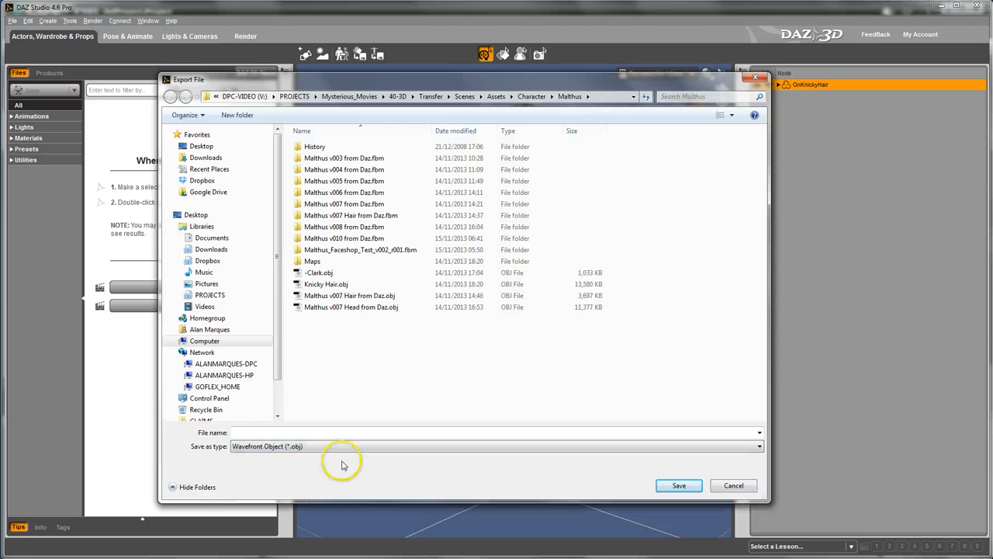
{"action": "left_click", "coordinate": [304, 450]}
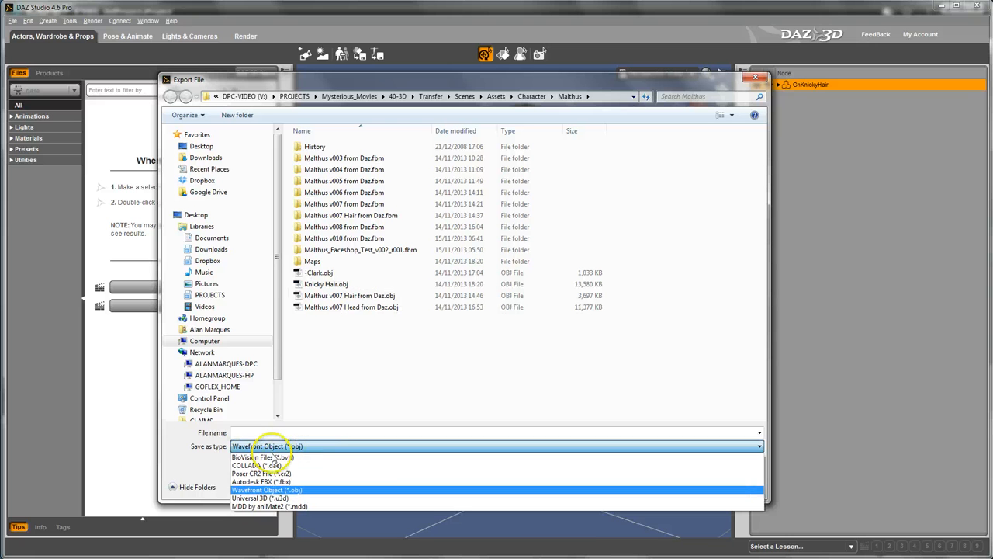
{"action": "left_click", "coordinate": [262, 491]}
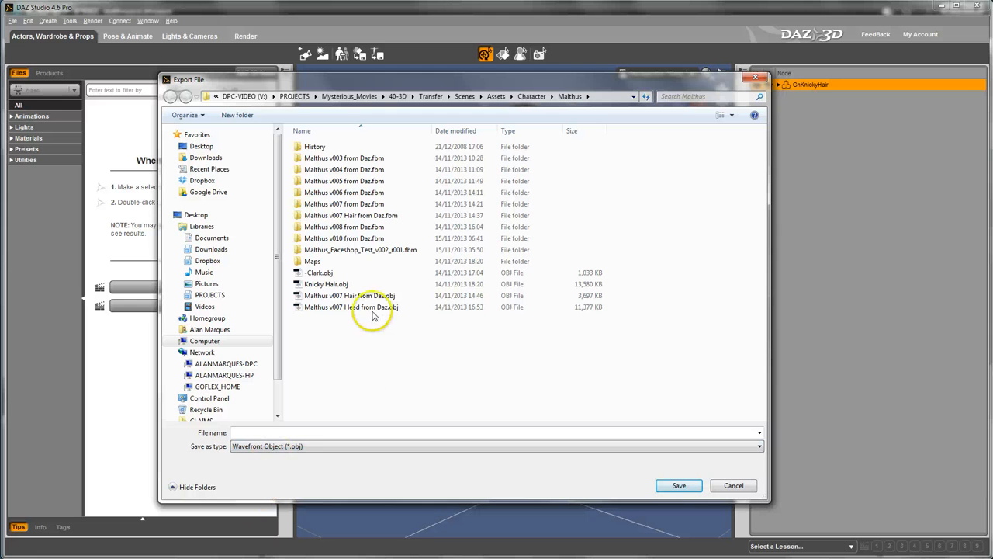
Name the export Knicky Hair v002.obj based on the existing Knicky Hair file, save it and accept the OBJ export options
{"action": "left_click", "coordinate": [303, 431]}
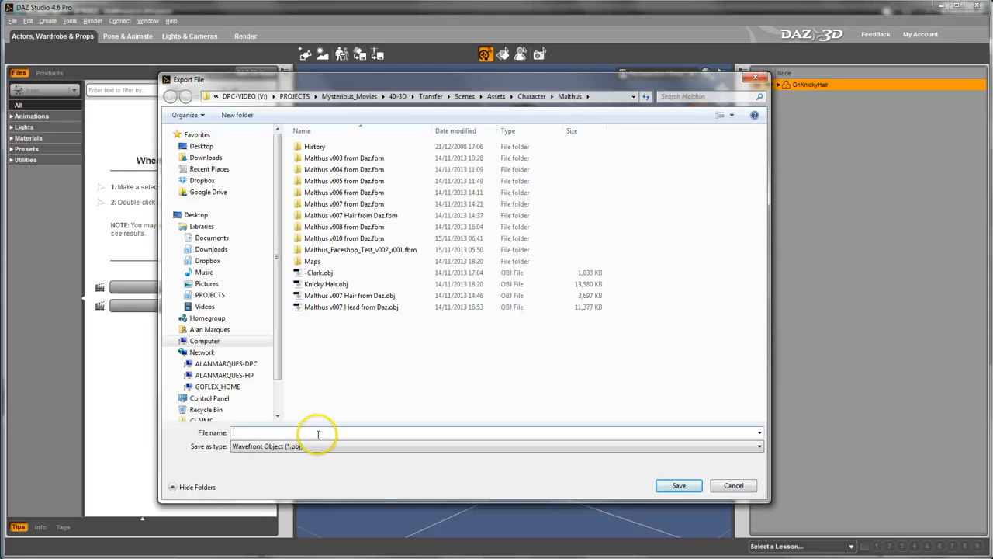
{"action": "left_click", "coordinate": [324, 285]}
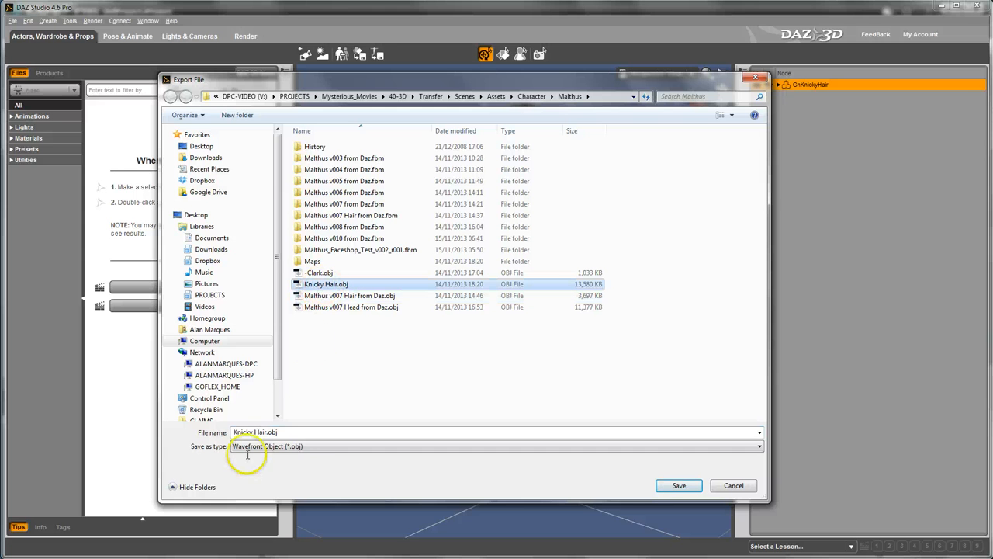
{"action": "left_click", "coordinate": [297, 431]}
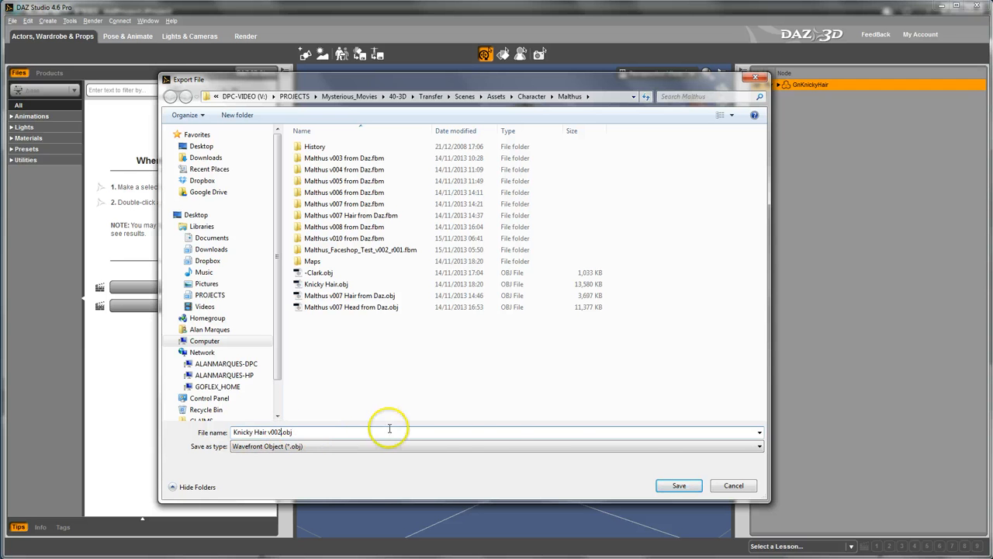
{"action": "left_click", "coordinate": [672, 486]}
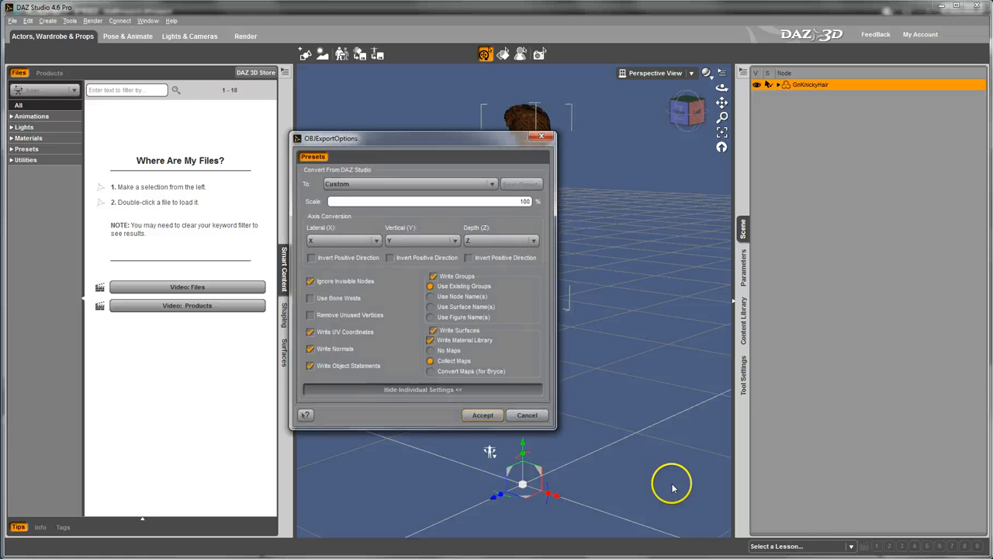
{"action": "left_click_drag", "start_coordinate": [404, 144], "coordinate": [441, 136]}
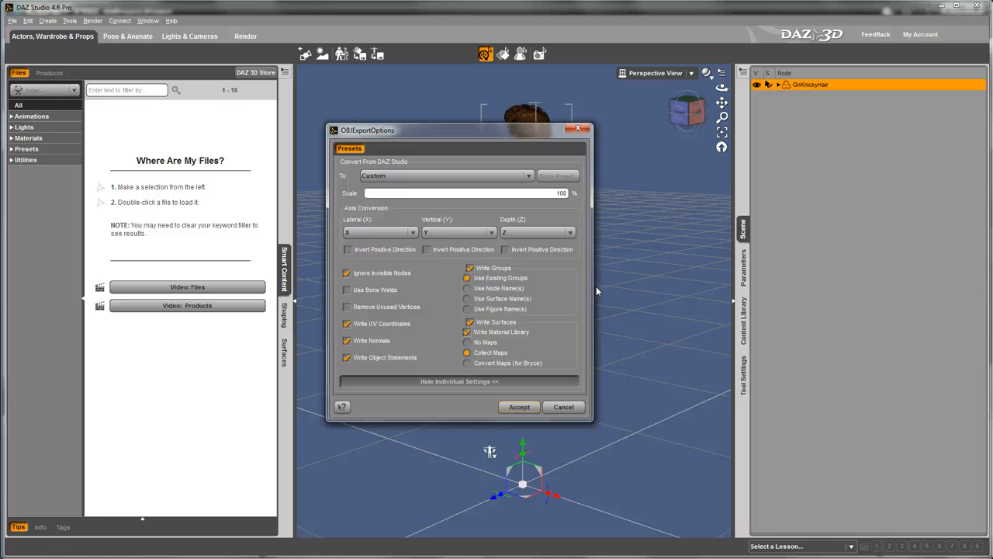
{"action": "left_click", "coordinate": [519, 407]}
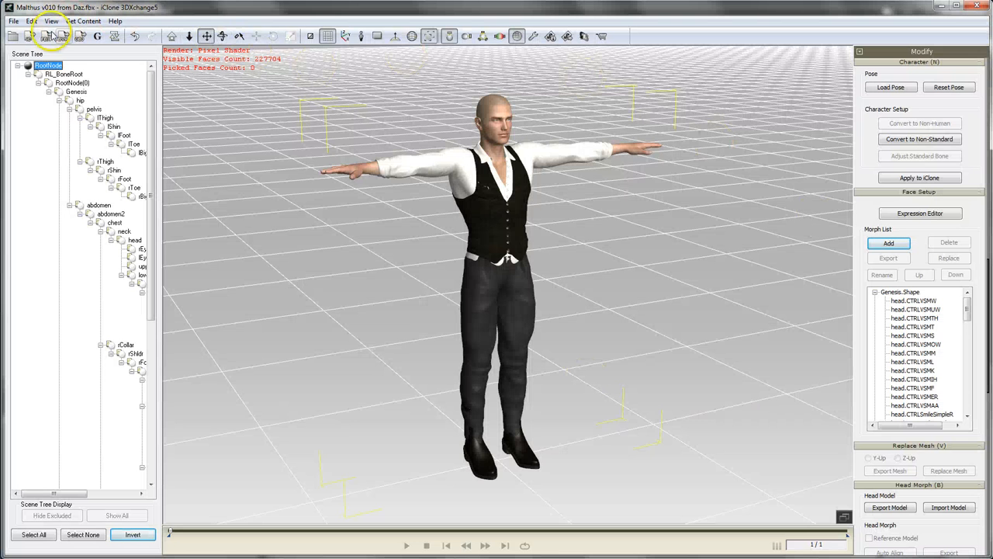
Switch to iClone 3DXchange5 and try to open Knicky Hair v002.obj from the Malthus folder
{"action": "left_click", "coordinate": [11, 39]}
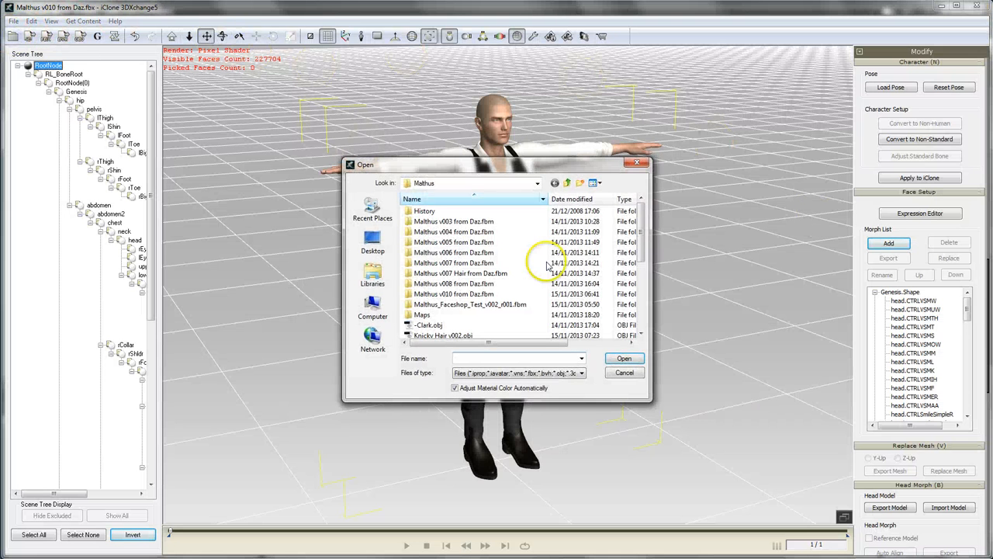
{"action": "scroll", "coordinate": [638, 251], "scroll_direction": "down", "scroll_amount": 3}
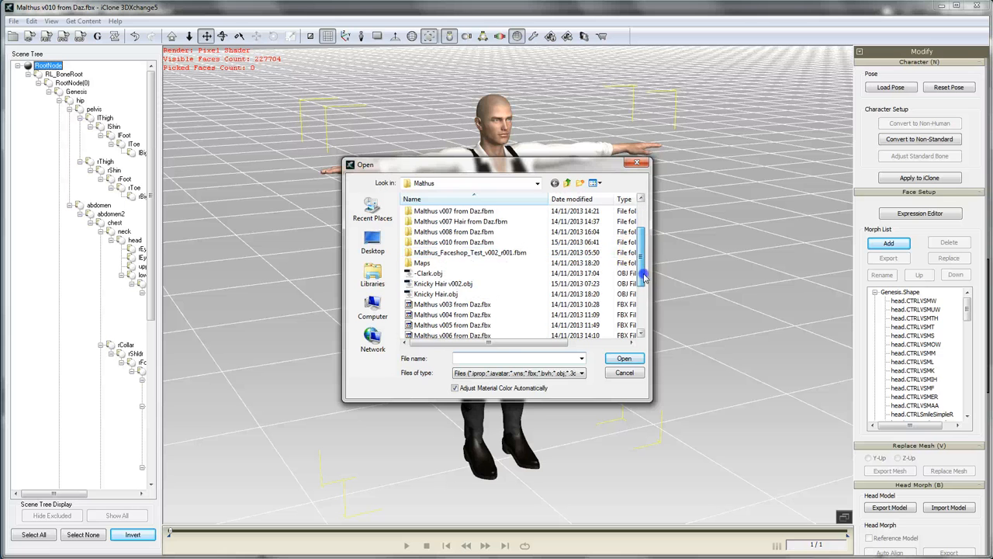
{"action": "left_click", "coordinate": [457, 285]}
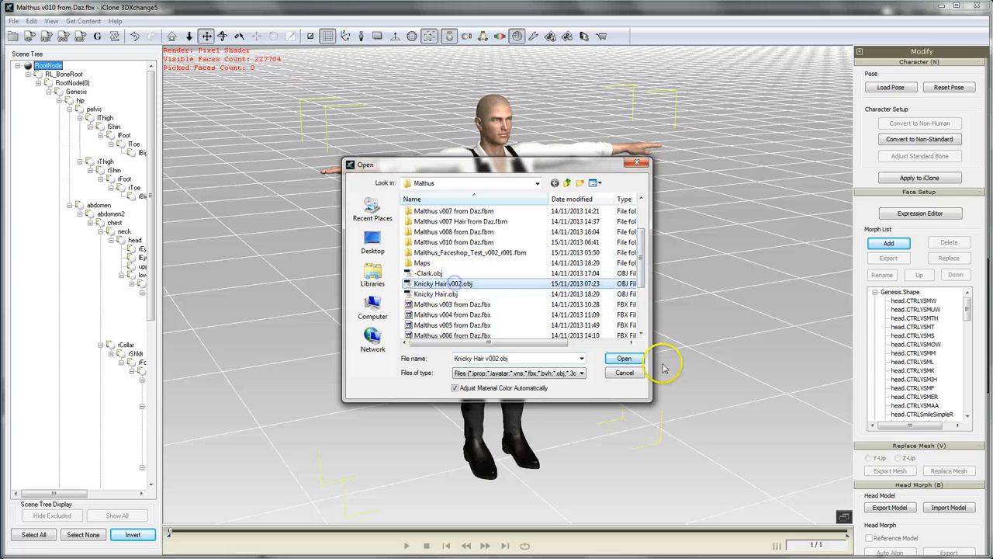
{"action": "left_click", "coordinate": [624, 358]}
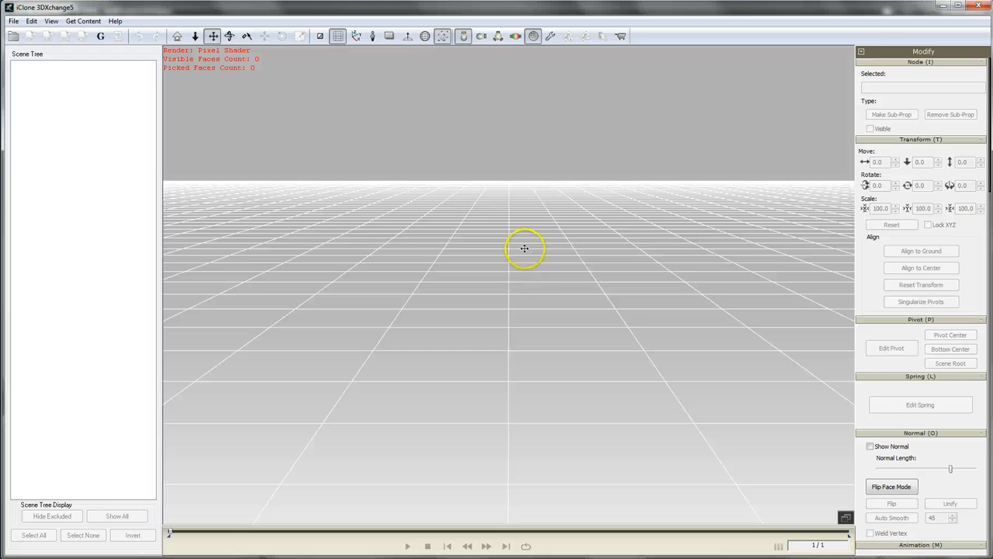
Open Knicky Hair v002.obj from the Malthus folder in the empty 3DXchange5 scene
{"action": "left_click", "coordinate": [14, 22]}
{"action": "left_click", "coordinate": [13, 36]}
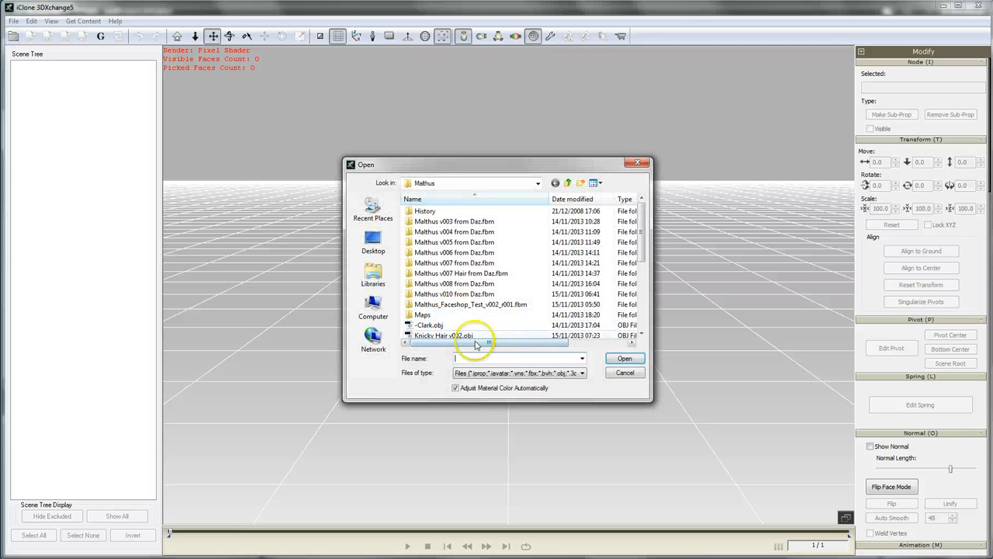
{"action": "left_click", "coordinate": [448, 335]}
{"action": "left_click", "coordinate": [625, 357]}
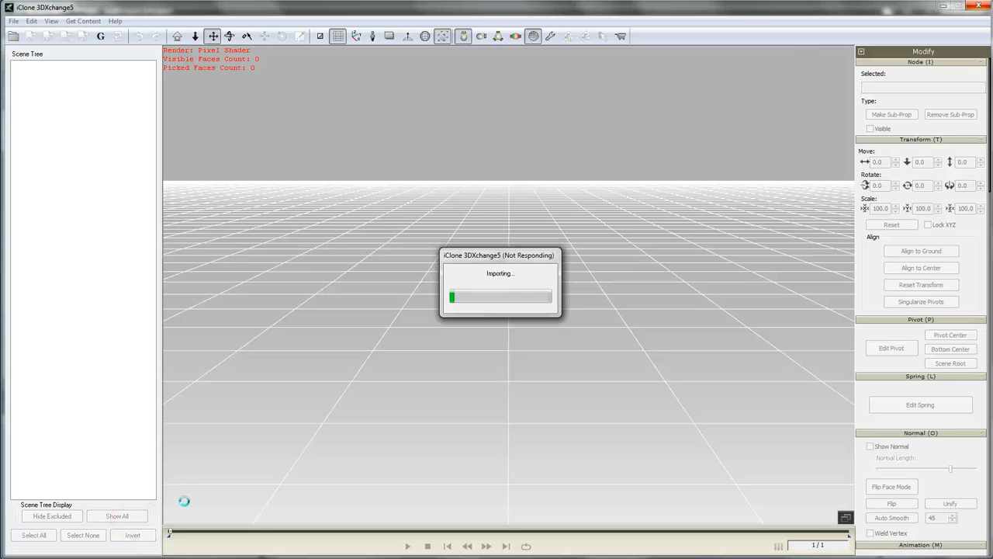
{"action": "left_click", "coordinate": [168, 515]}
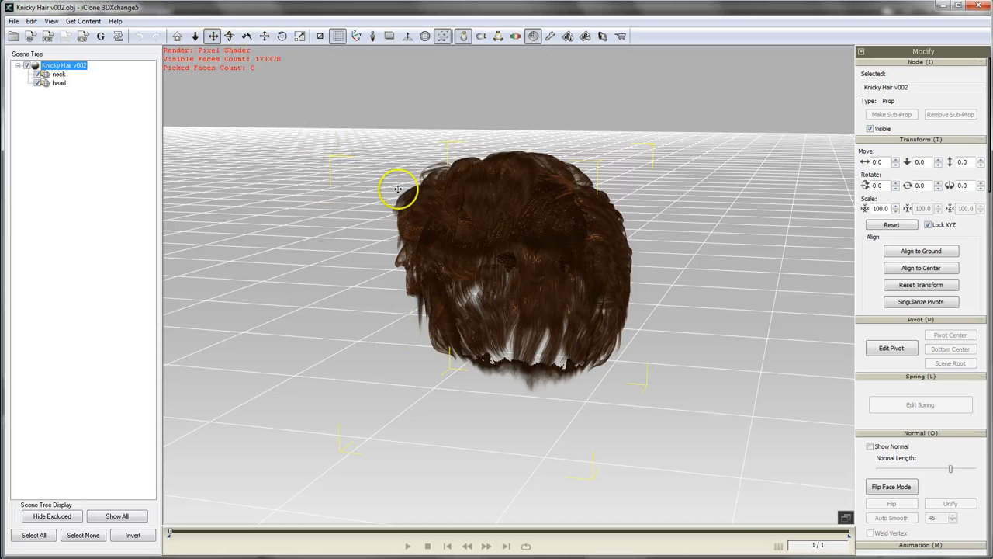
Check how high the imported hair floats above the grid and align it to the ground
{"action": "right_click_drag", "start_coordinate": [371, 189], "coordinate": [392, 263]}
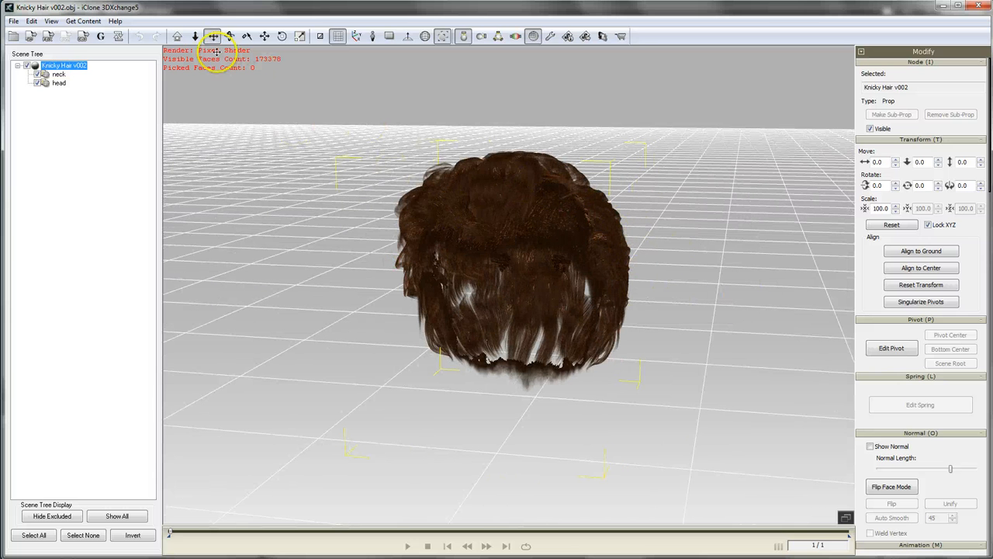
{"action": "left_click", "coordinate": [177, 36]}
{"action": "scroll", "coordinate": [634, 217], "scroll_direction": "down", "scroll_amount": 8}
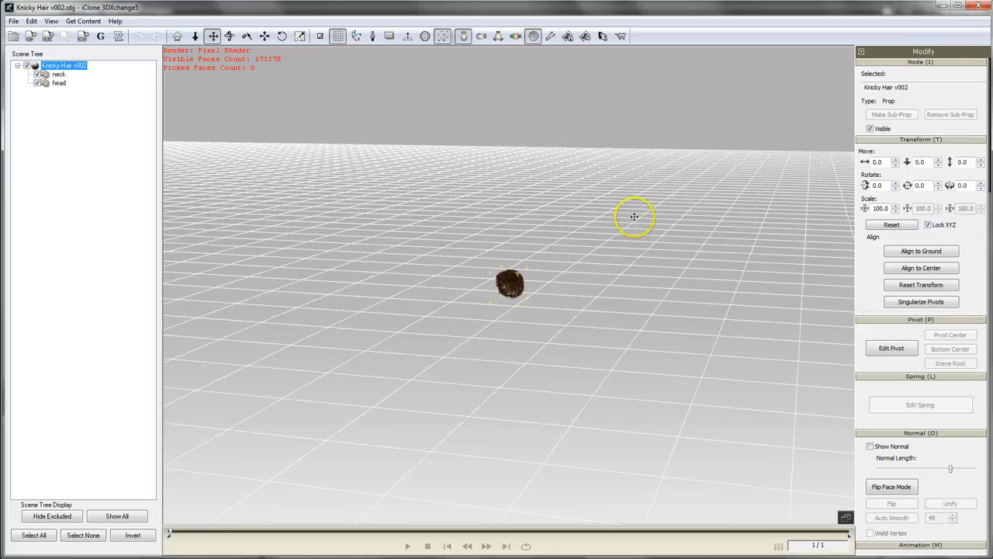
{"action": "right_click_drag", "start_coordinate": [700, 303], "coordinate": [561, 204]}
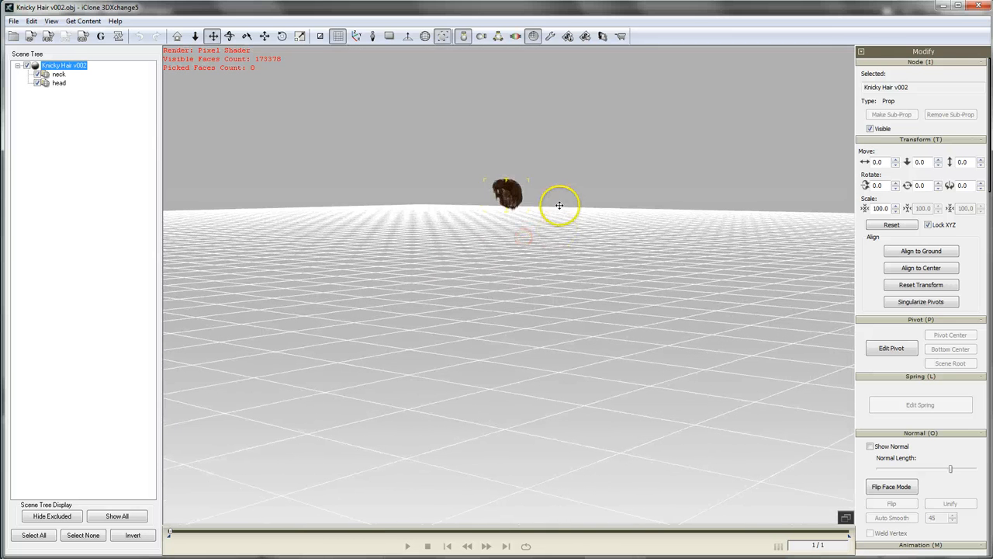
{"action": "right_click_drag", "start_coordinate": [488, 187], "coordinate": [507, 245]}
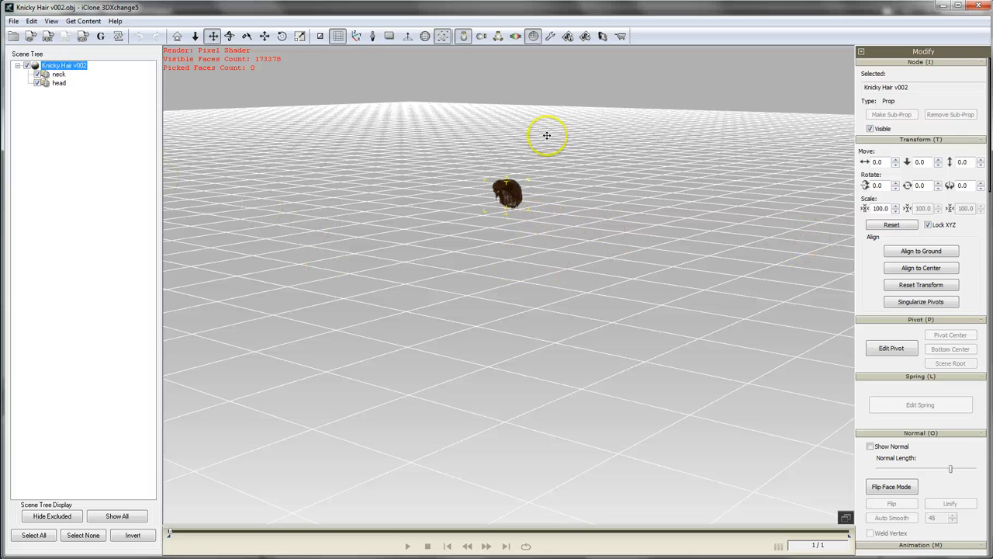
{"action": "left_click", "coordinate": [861, 52]}
{"action": "left_click", "coordinate": [877, 57]}
{"action": "left_click", "coordinate": [918, 253]}
{"action": "left_click", "coordinate": [922, 251]}
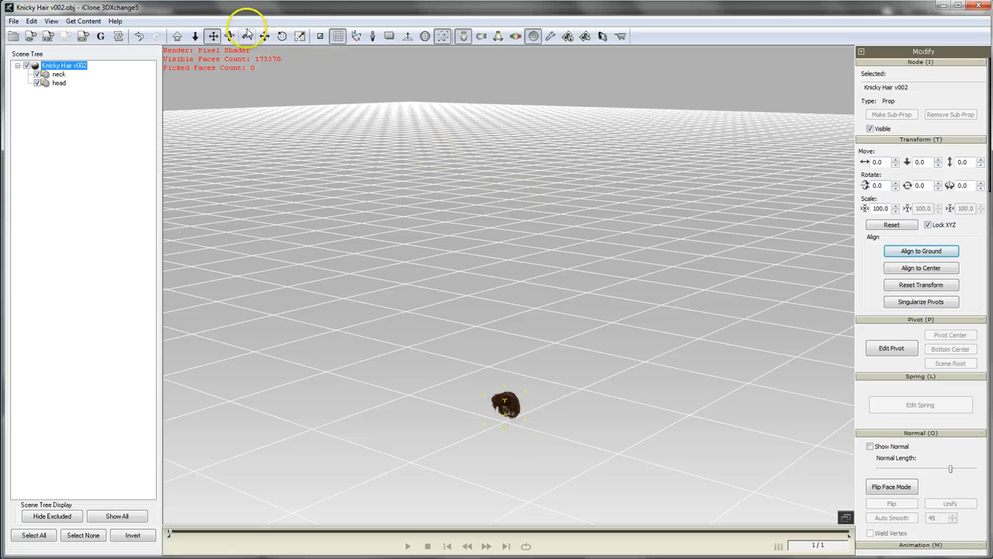
Inspect the grounded hair from a higher angle, check its neck and head nodes and reselect the whole Knicky Hair v002 prop
{"action": "left_click", "coordinate": [177, 36]}
{"action": "scroll", "coordinate": [613, 277], "scroll_direction": "down", "scroll_amount": 5}
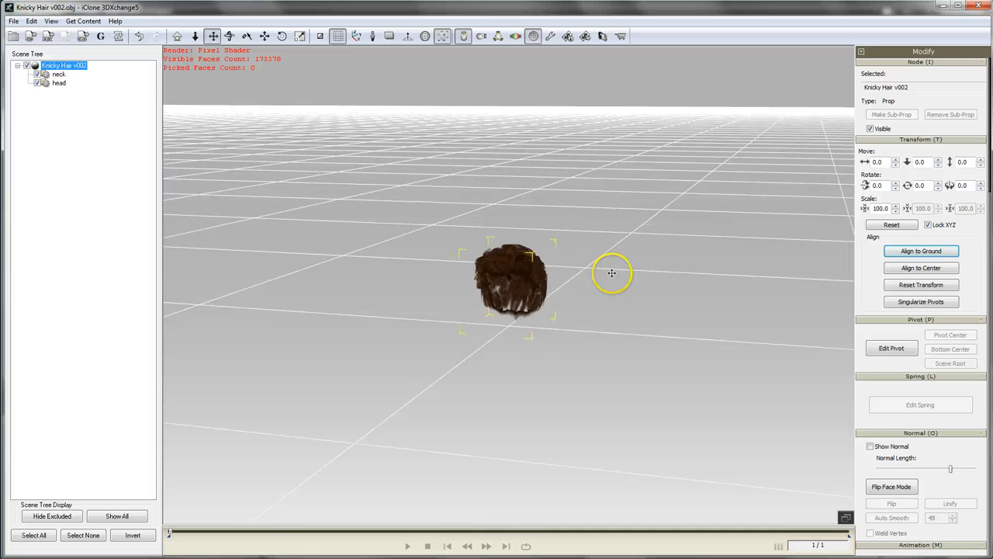
{"action": "right_click_drag", "start_coordinate": [616, 291], "coordinate": [538, 436]}
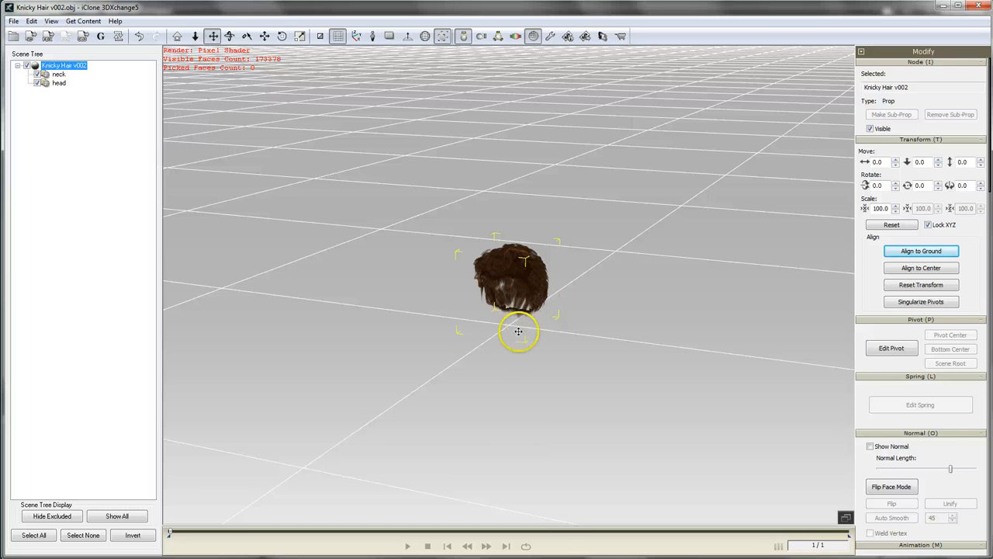
{"action": "right_click_drag", "start_coordinate": [604, 380], "coordinate": [584, 418]}
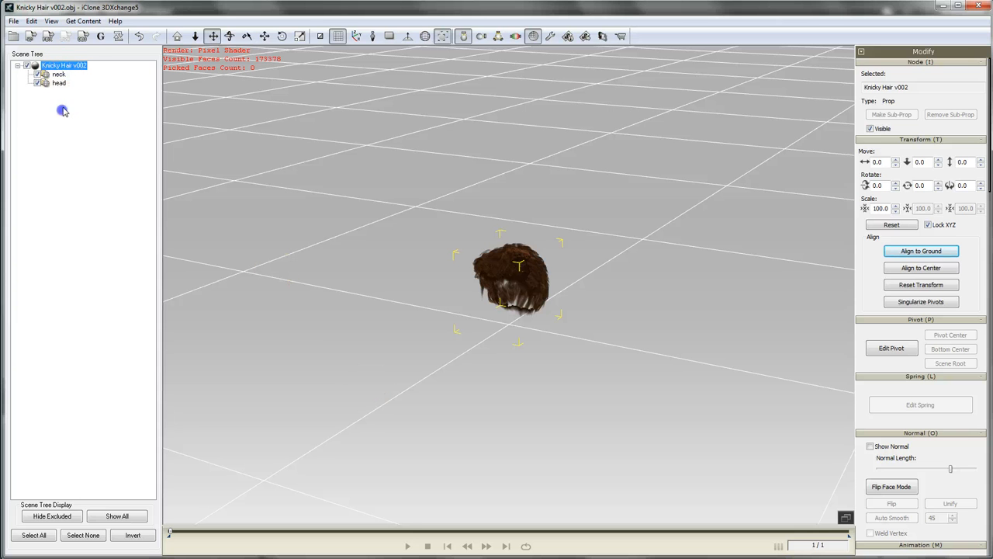
{"action": "left_click", "coordinate": [59, 75]}
{"action": "left_click", "coordinate": [59, 83]}
{"action": "left_click", "coordinate": [59, 66]}
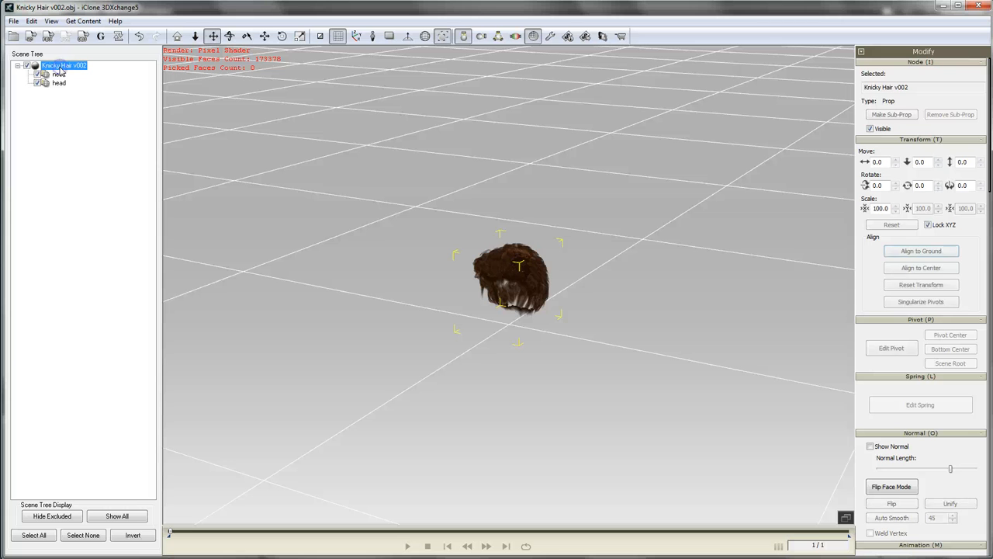
{"action": "left_click", "coordinate": [363, 240]}
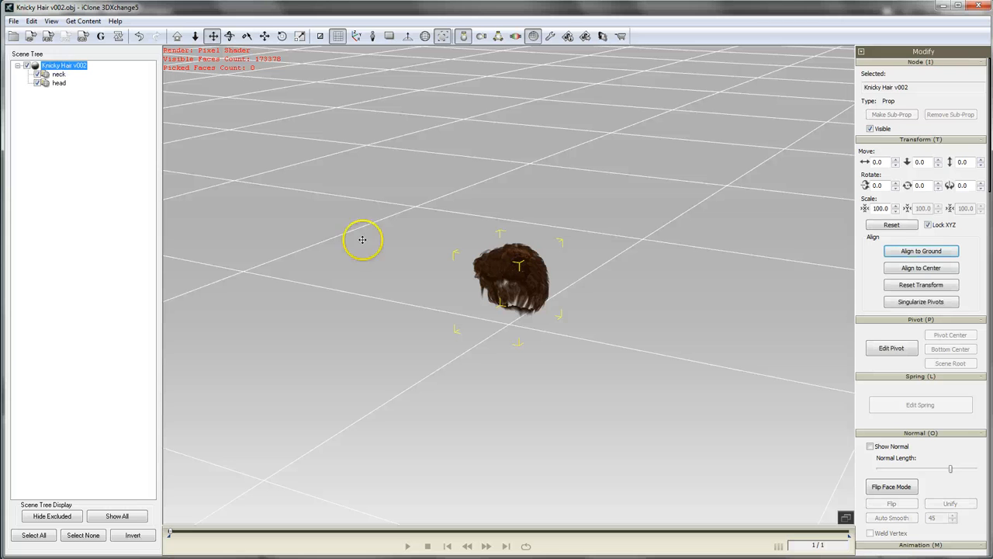
Try to export the top-level Knicky Hair v002 prop for iClone 5 to the custom Props\Mysterious Movies folder
{"action": "left_click", "coordinate": [29, 37]}
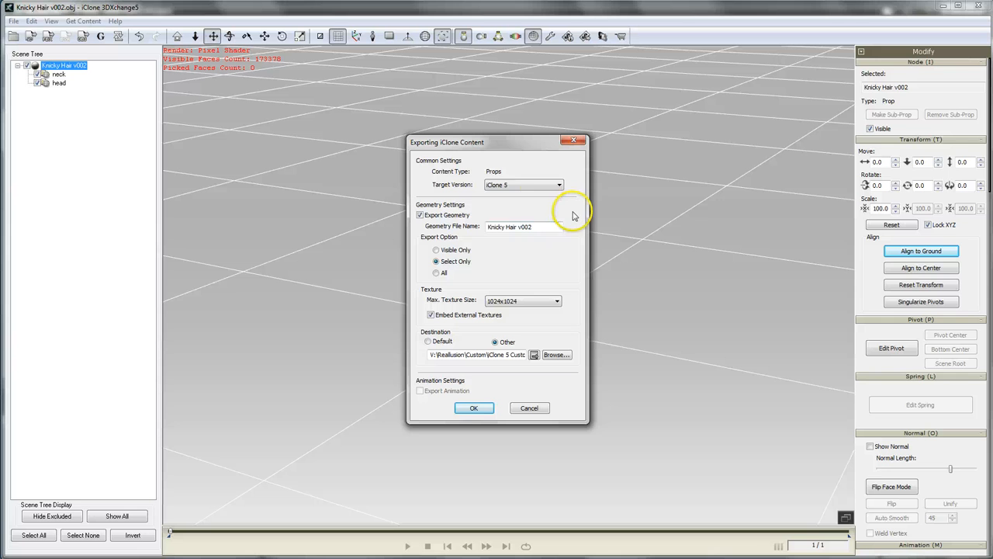
{"action": "left_click", "coordinate": [557, 190]}
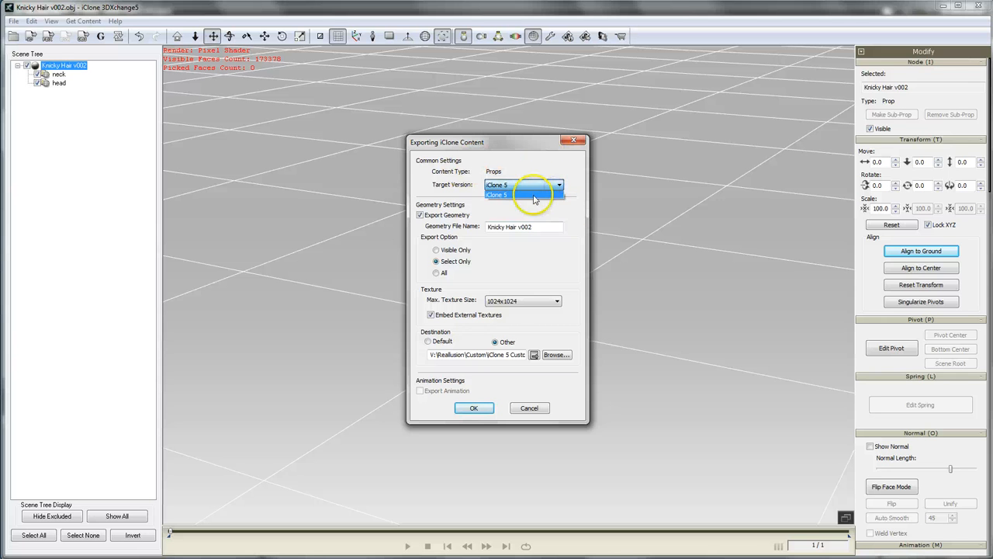
{"action": "left_click", "coordinate": [534, 195]}
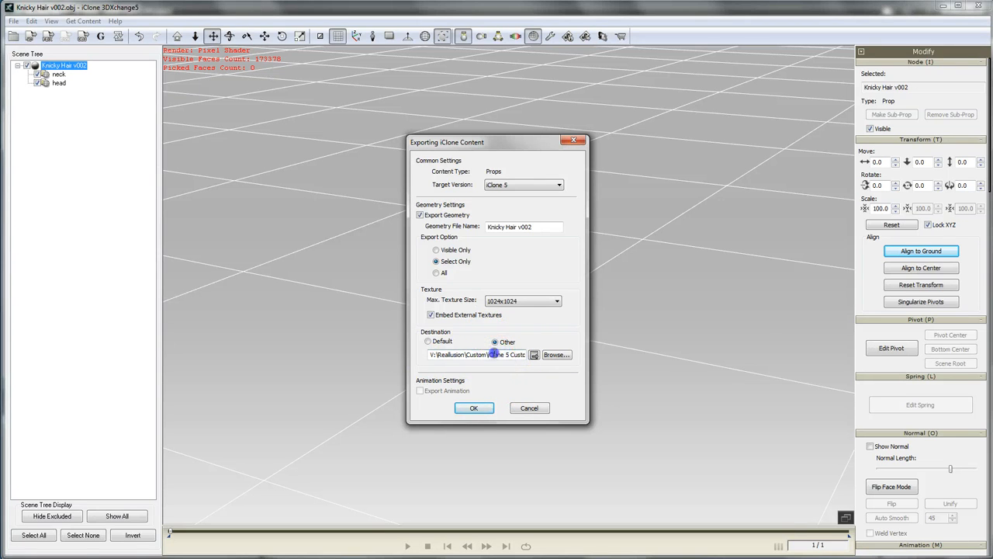
{"action": "left_click", "coordinate": [495, 353]}
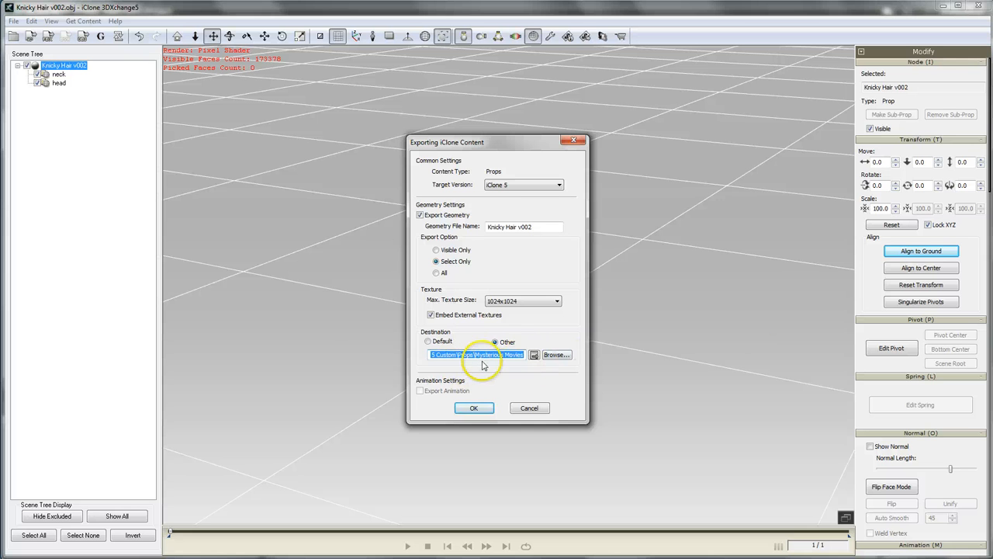
{"action": "left_click_drag", "start_coordinate": [458, 355], "coordinate": [330, 347]}
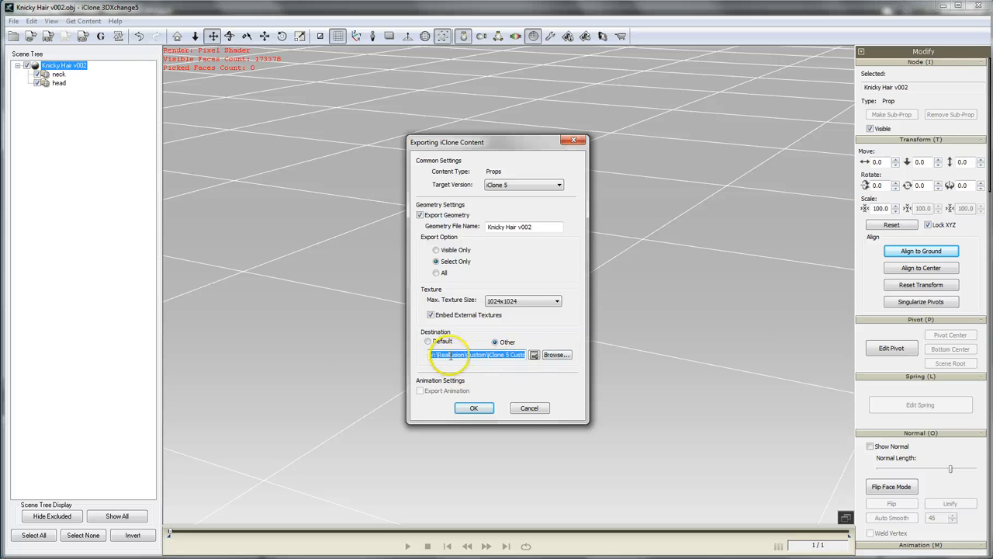
{"action": "left_click", "coordinate": [472, 355]}
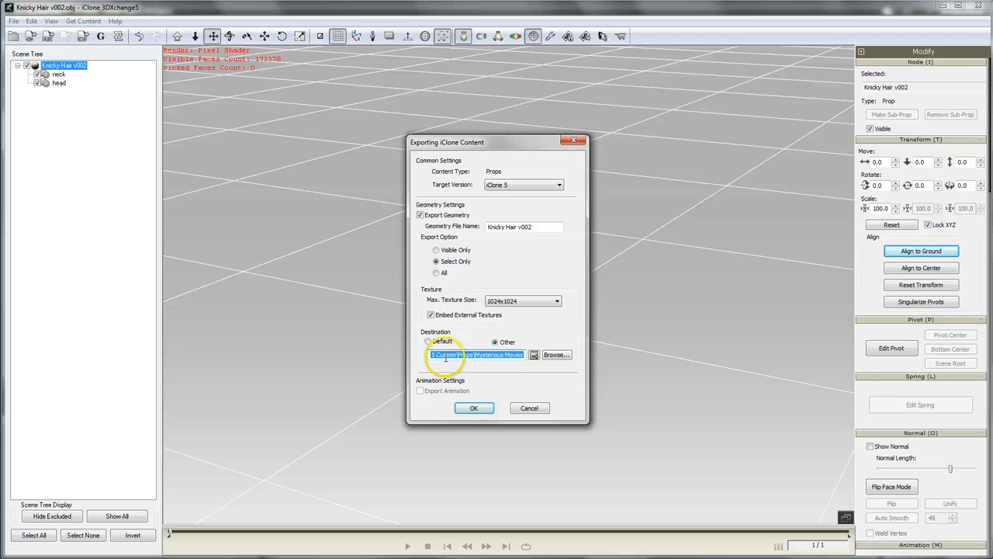
{"action": "left_click_drag", "start_coordinate": [443, 355], "coordinate": [470, 356]}
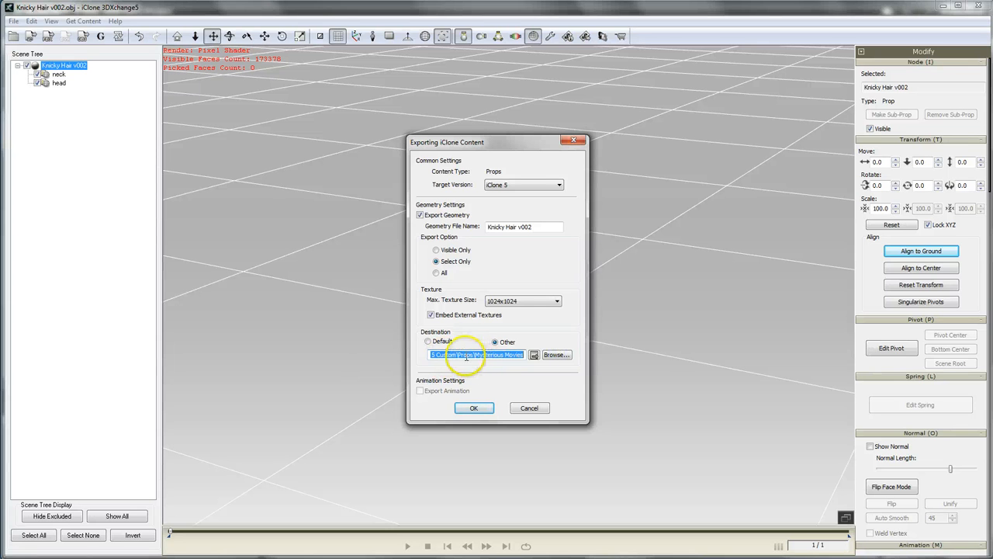
{"action": "left_click", "coordinate": [465, 356]}
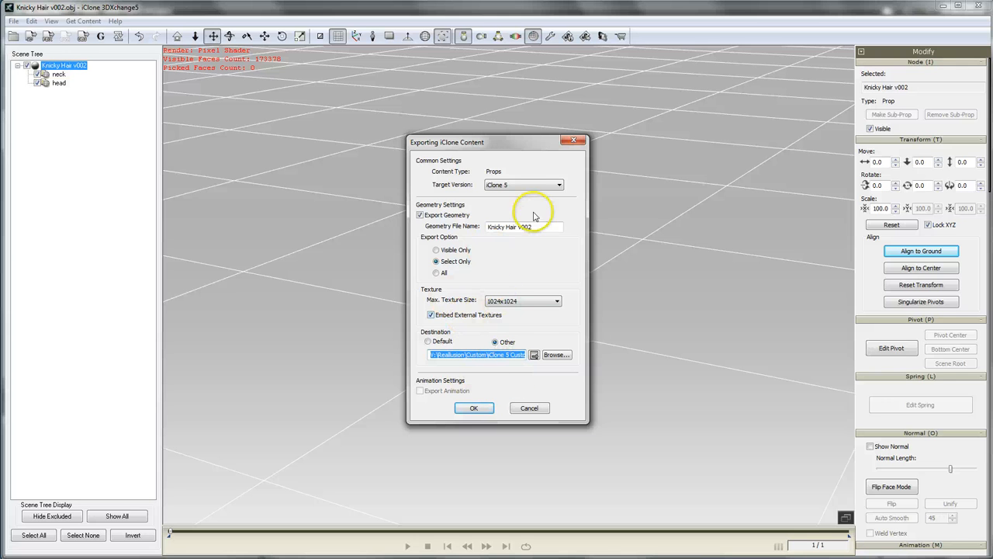
{"action": "left_click", "coordinate": [475, 407]}
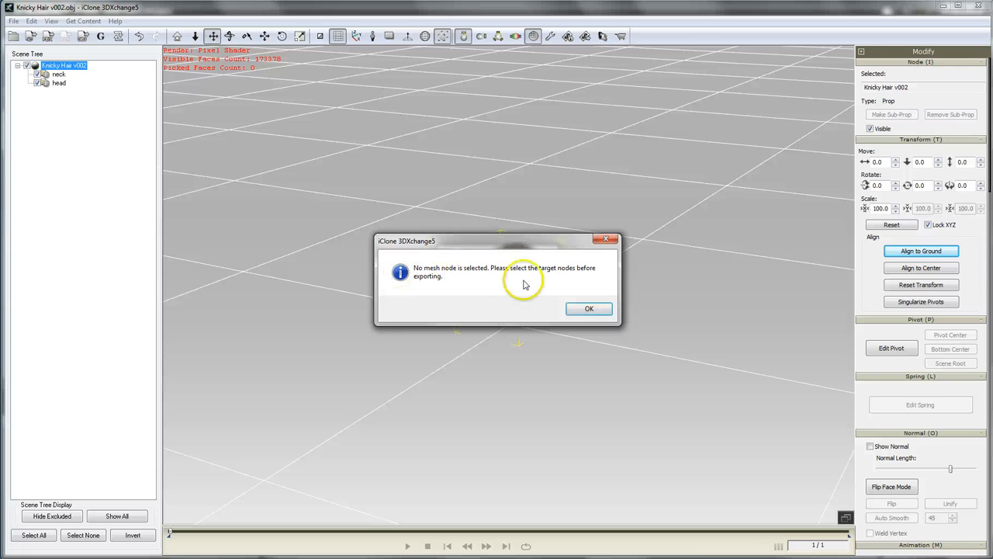
{"action": "left_click", "coordinate": [597, 310]}
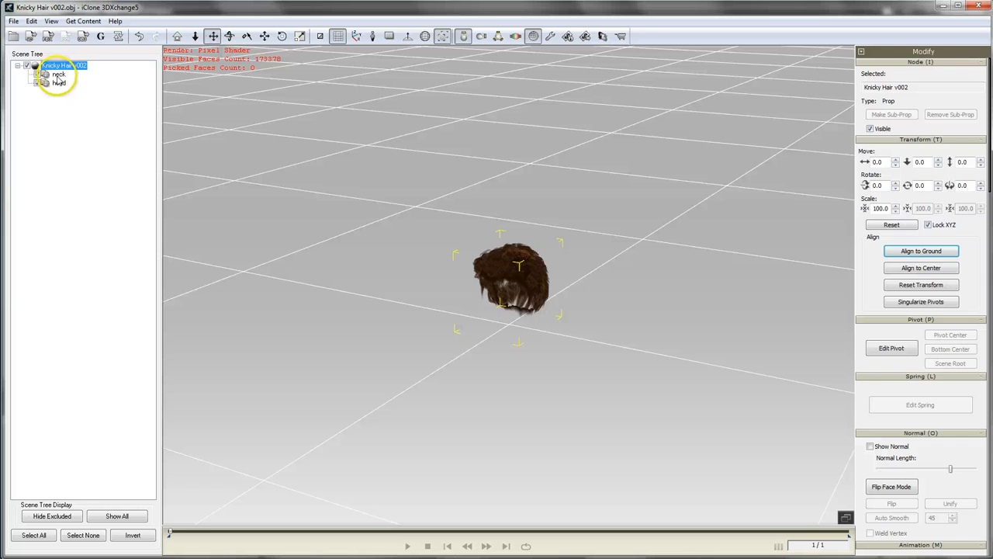
Select the neck and head nodes and export them as the iClone 5 prop Knicky Hair v002
{"action": "left_click", "coordinate": [58, 75]}
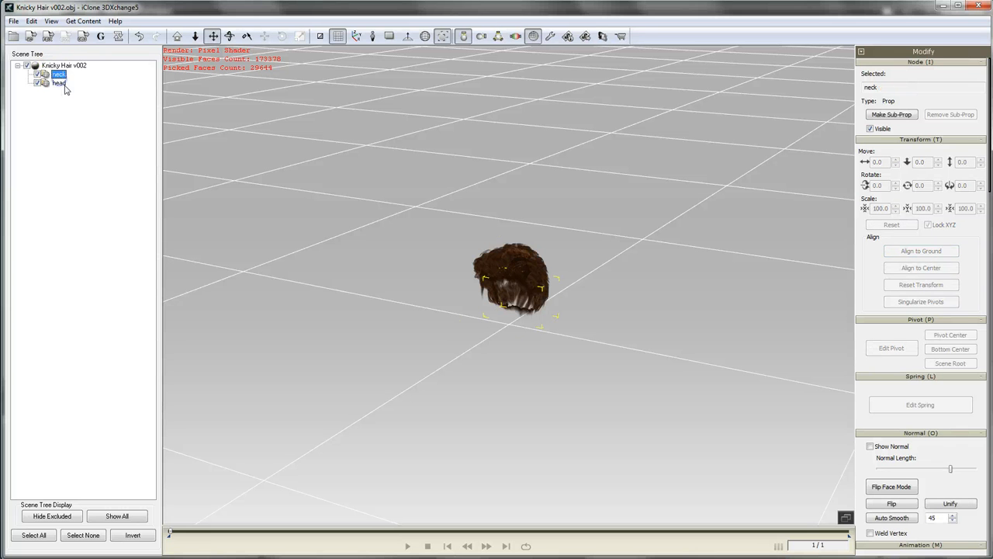
{"action": "left_click", "coordinate": [63, 66]}
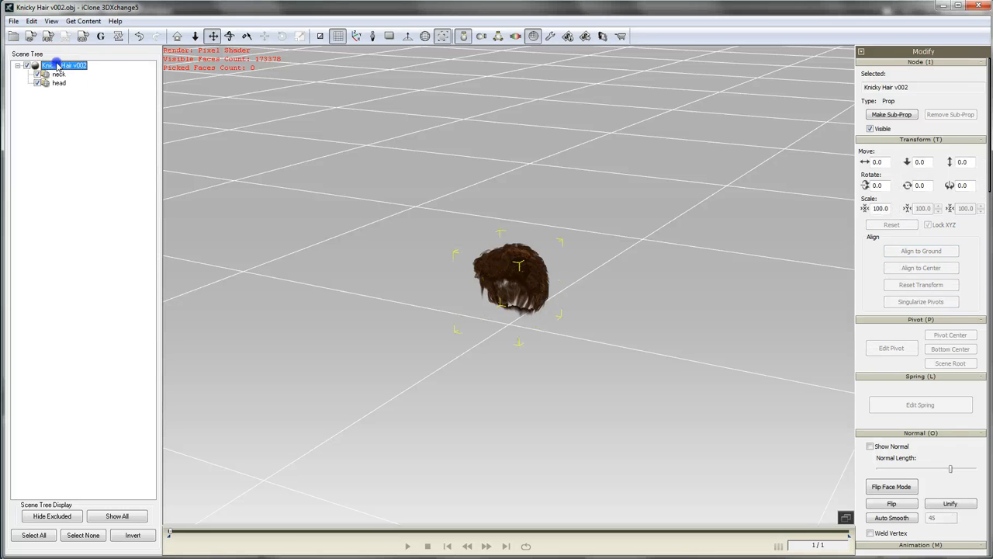
{"action": "left_click", "coordinate": [59, 74]}
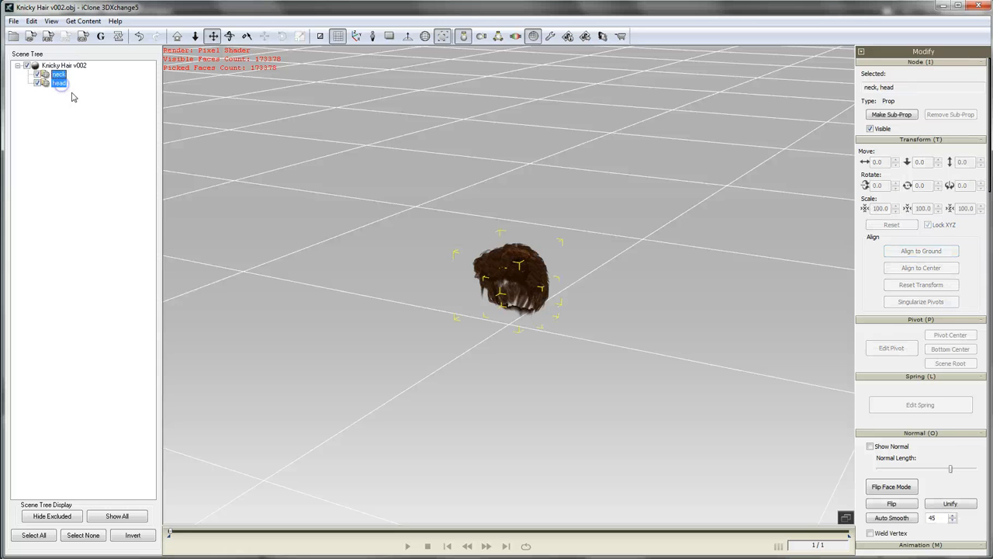
{"action": "left_click", "coordinate": [36, 41]}
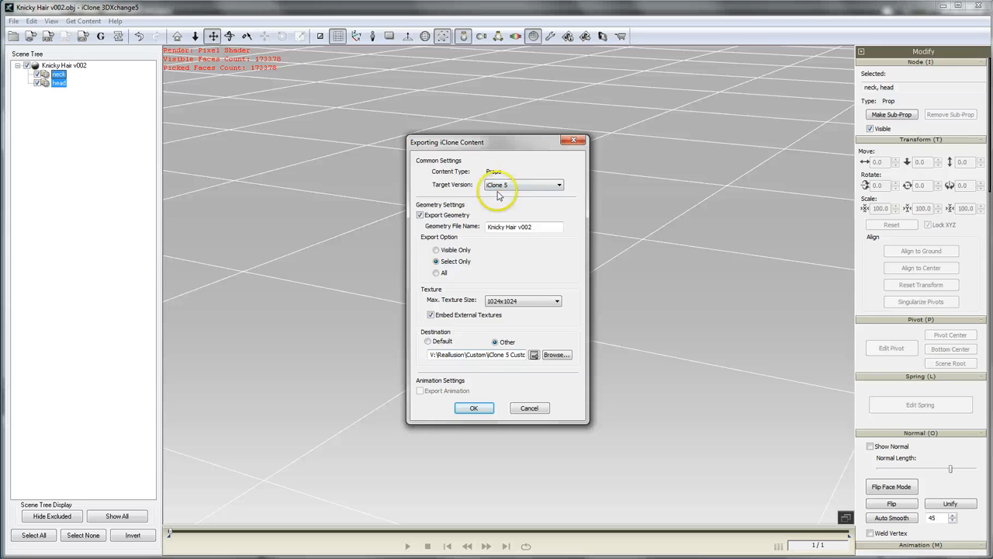
{"action": "left_click", "coordinate": [473, 407]}
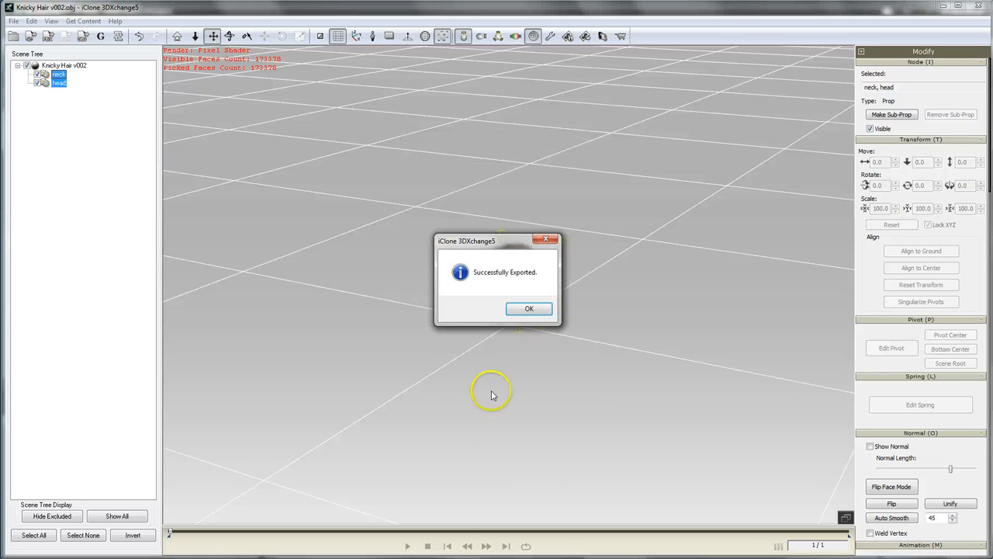
{"action": "left_click", "coordinate": [530, 310]}
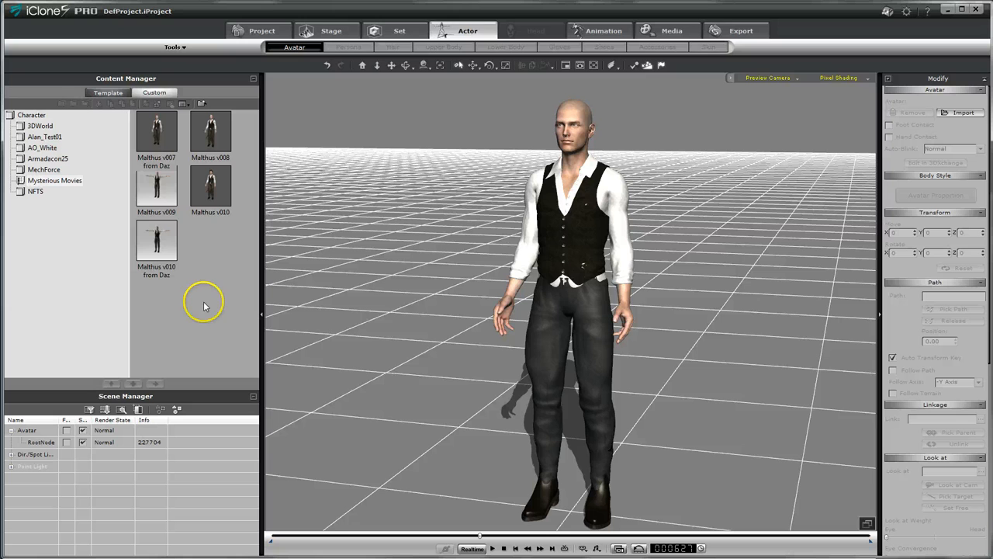
In iClone, add the Knicky Hair v002 prop from the custom Mysterious Movies props folder to the scene
{"action": "left_click", "coordinate": [392, 34]}
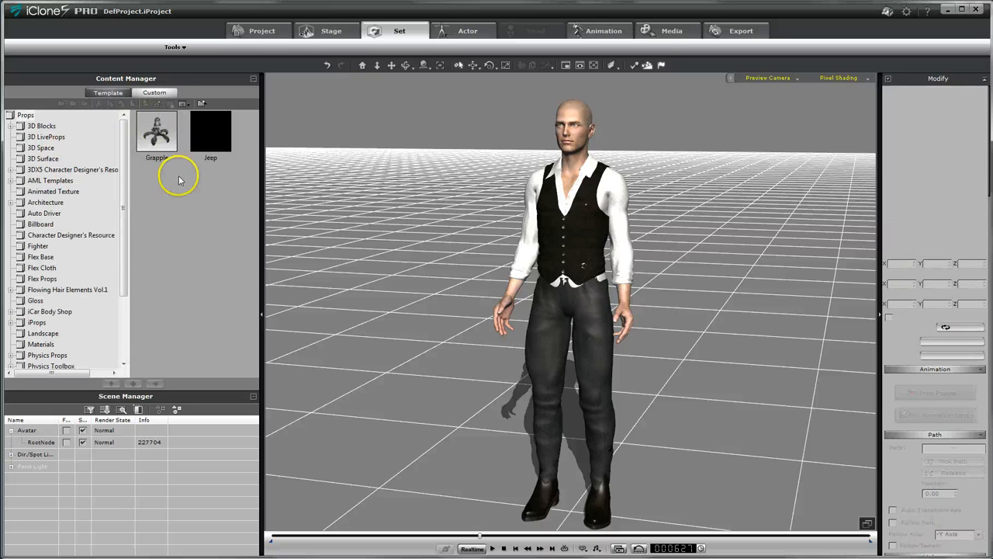
{"action": "left_click", "coordinate": [157, 94]}
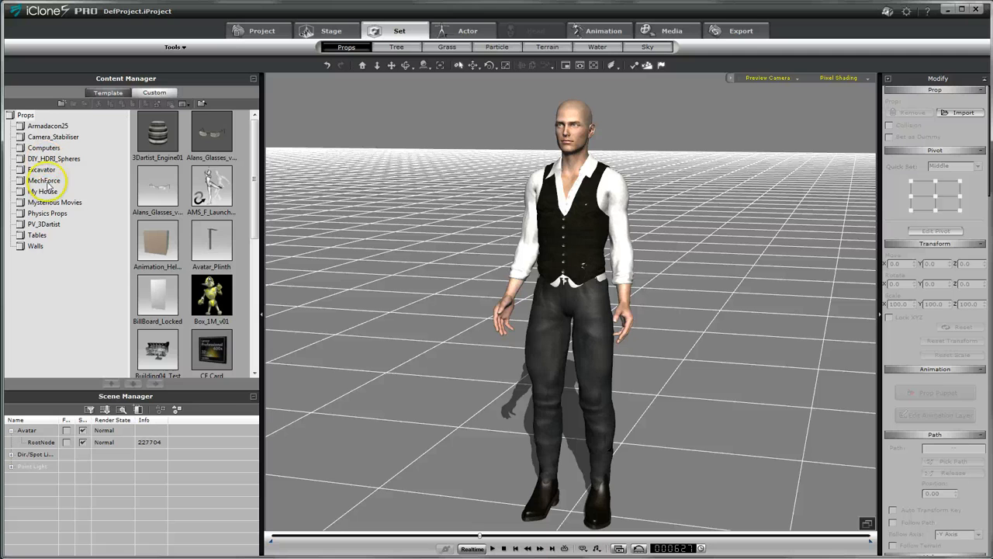
{"action": "left_click", "coordinate": [51, 202]}
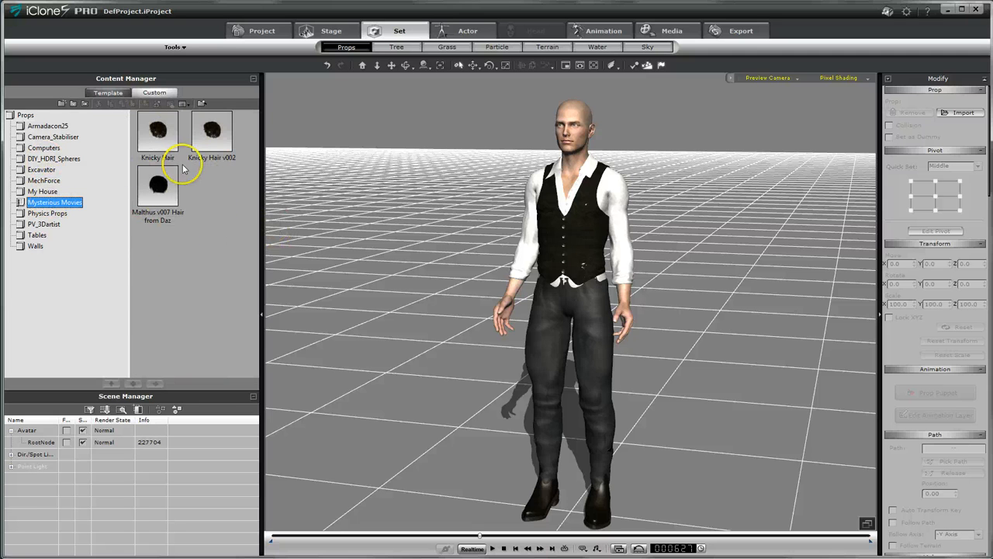
{"action": "left_click", "coordinate": [223, 141]}
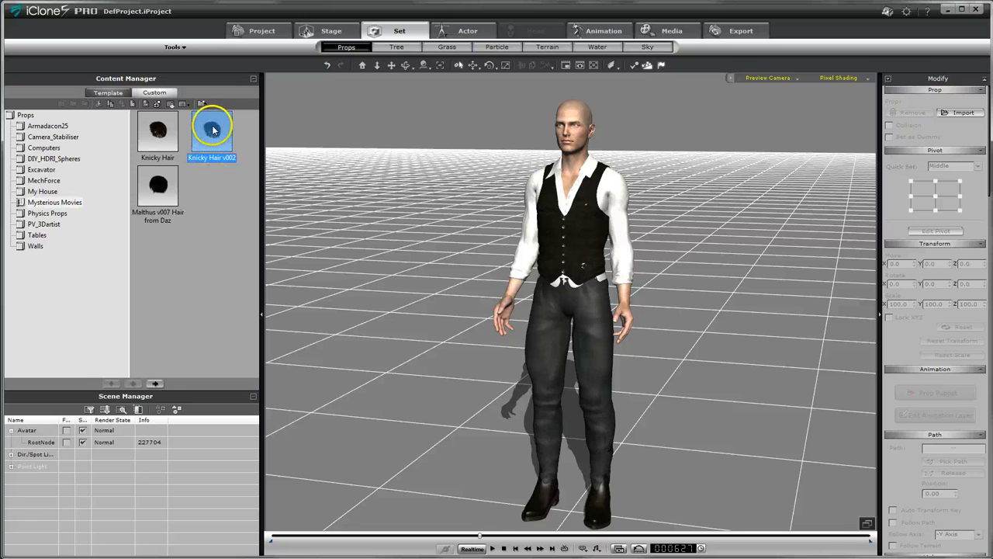
{"action": "left_click", "coordinate": [225, 139]}
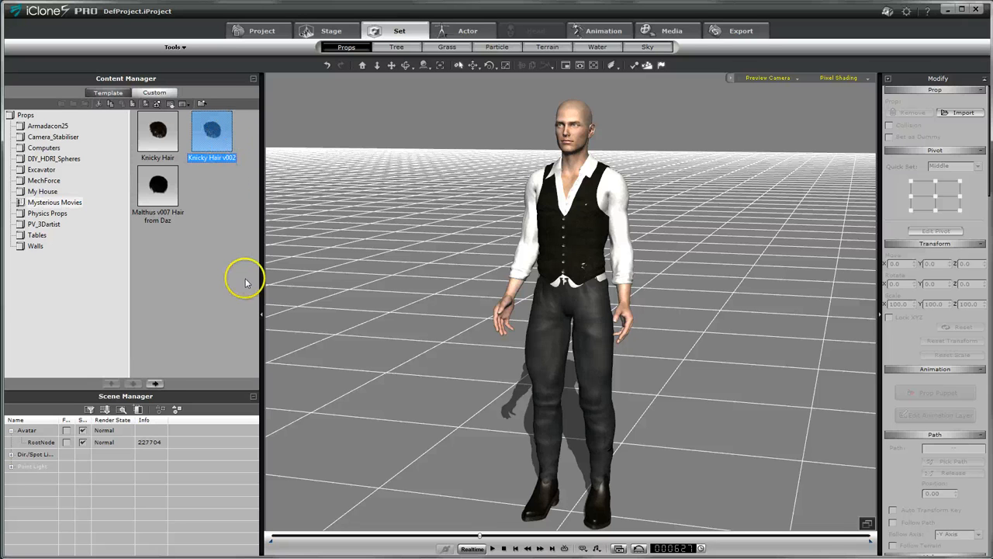
{"action": "left_click", "coordinate": [156, 384]}
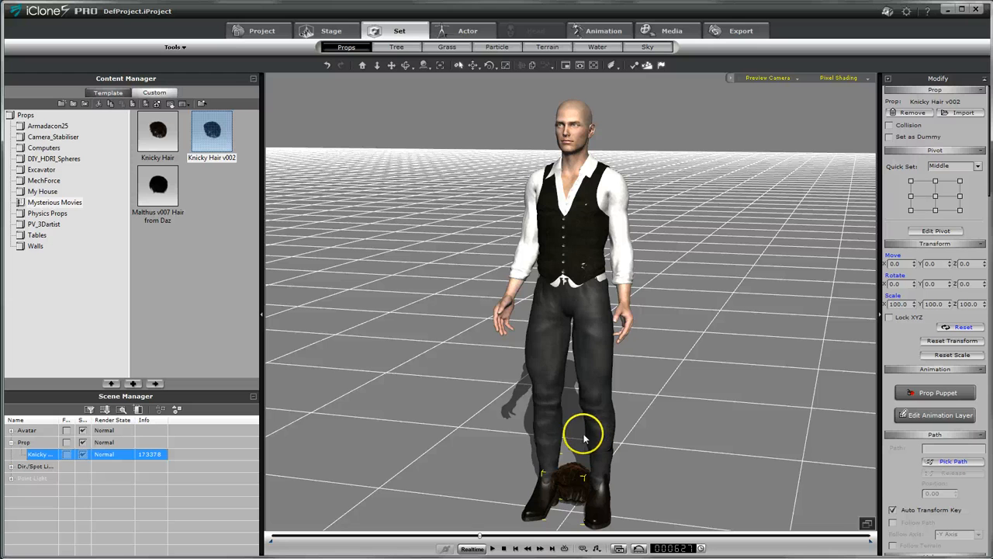
Raise the hair onto Malthus's head to about Z 168.3 and shift it backward to about Y 2.8
{"action": "left_click", "coordinate": [473, 67]}
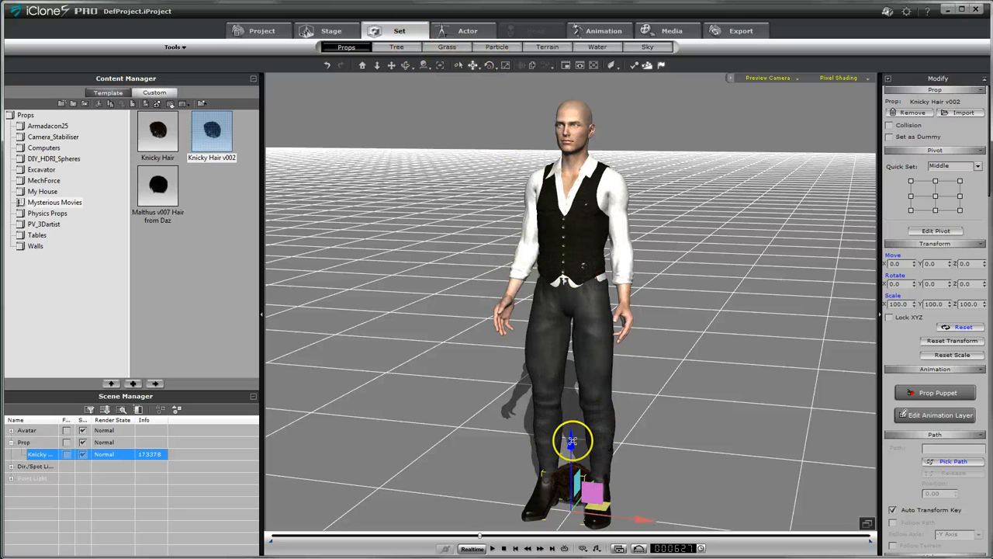
{"action": "left_click_drag", "start_coordinate": [571, 441], "coordinate": [556, 77]}
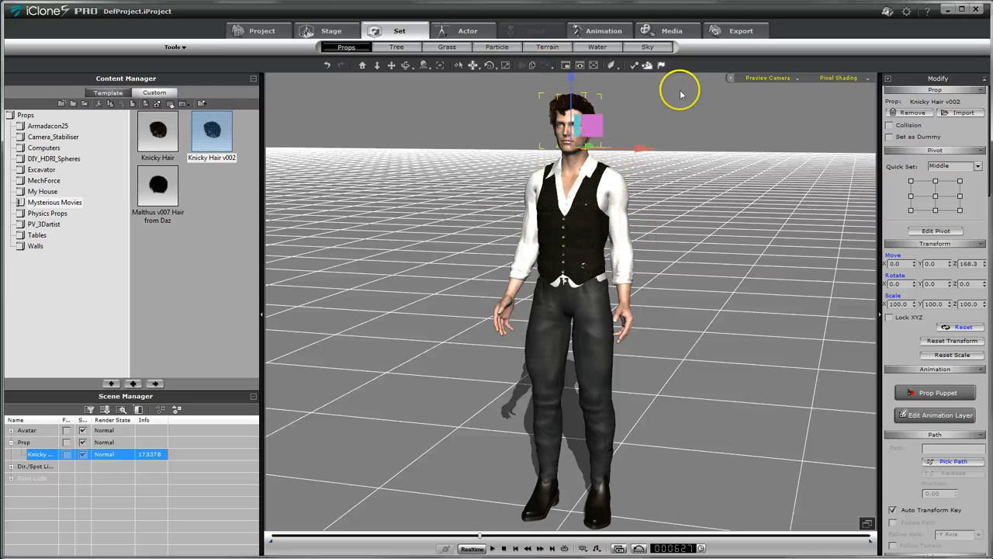
{"action": "left_click", "coordinate": [363, 66]}
{"action": "right_click_drag", "start_coordinate": [666, 376], "coordinate": [528, 284]}
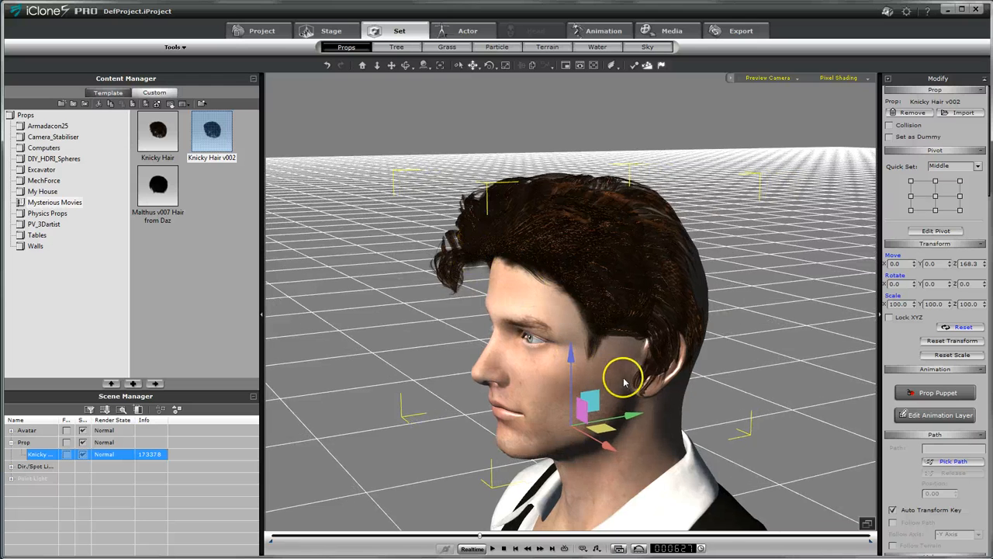
{"action": "right_click_drag", "start_coordinate": [623, 377], "coordinate": [588, 261]}
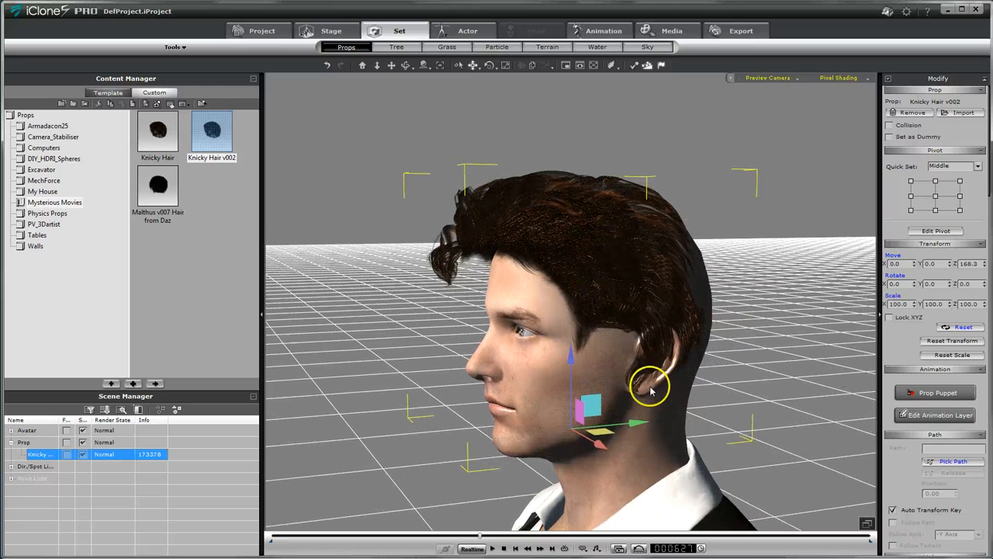
{"action": "left_click_drag", "start_coordinate": [636, 421], "coordinate": [657, 408]}
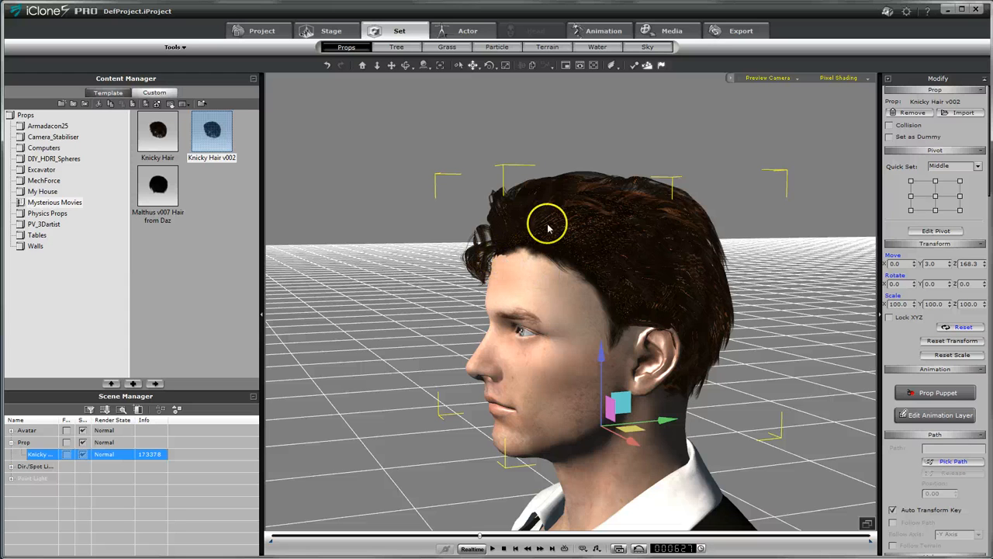
{"action": "left_click_drag", "start_coordinate": [661, 419], "coordinate": [661, 419]}
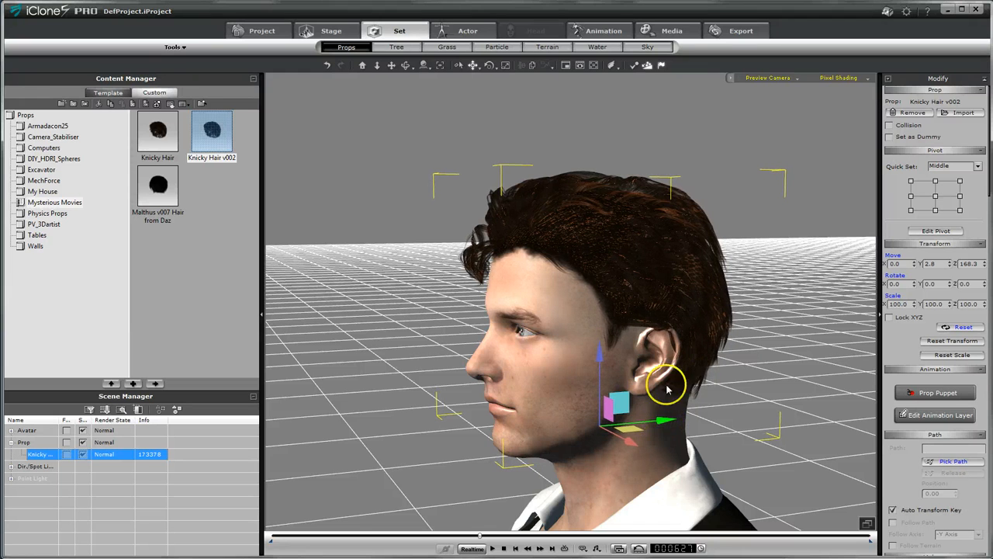
From a side view, stretch the hair to about 103% along Y and shift it back to about Y 3.1
{"action": "left_click", "coordinate": [404, 68]}
{"action": "left_click_drag", "start_coordinate": [573, 258], "coordinate": [542, 162]}
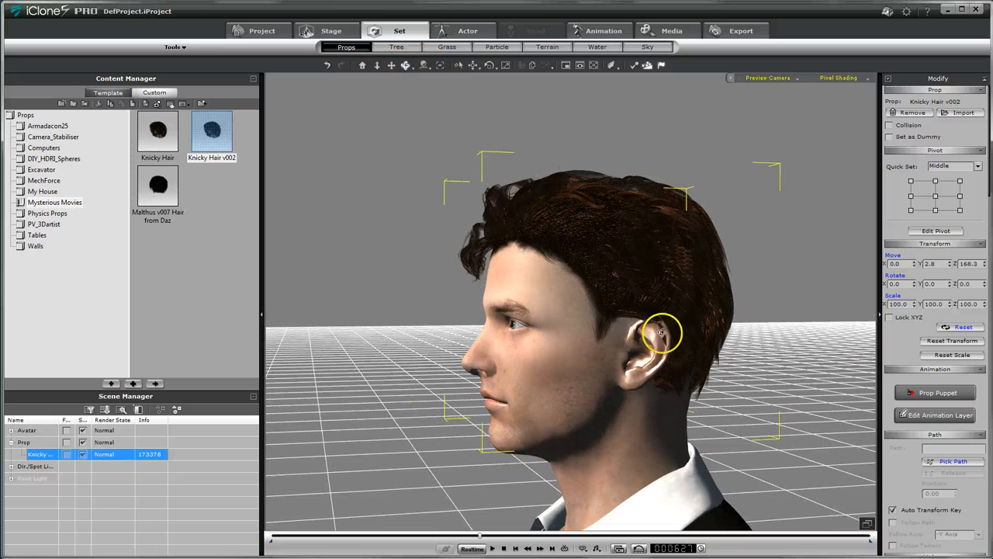
{"action": "left_click_drag", "start_coordinate": [660, 332], "coordinate": [634, 398]}
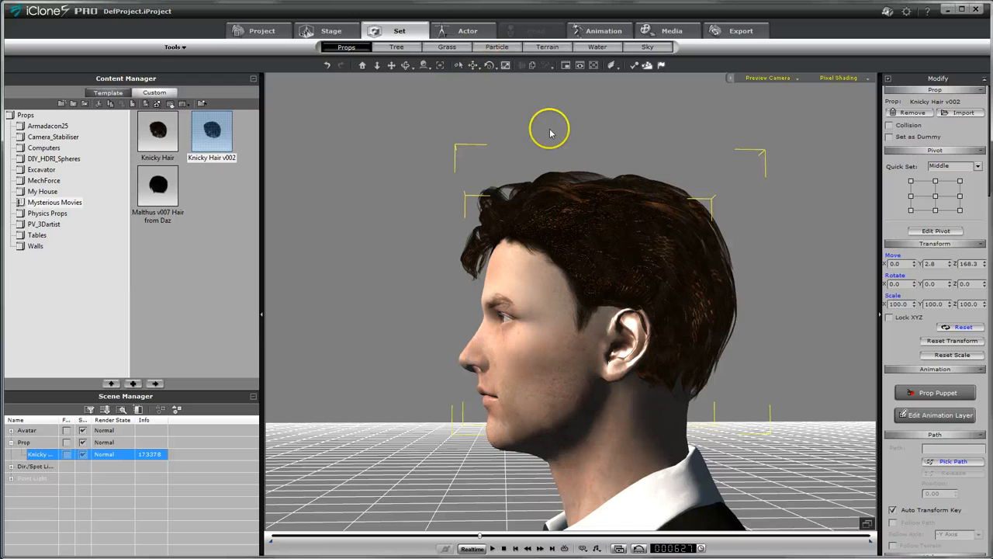
{"action": "left_click_drag", "start_coordinate": [672, 427], "coordinate": [672, 426]}
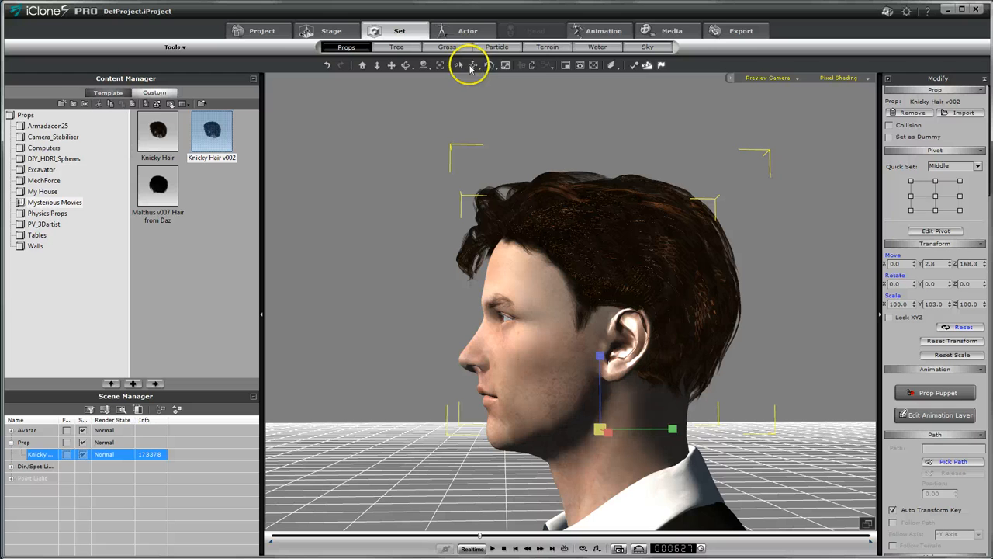
{"action": "left_click_drag", "start_coordinate": [675, 430], "coordinate": [675, 432]}
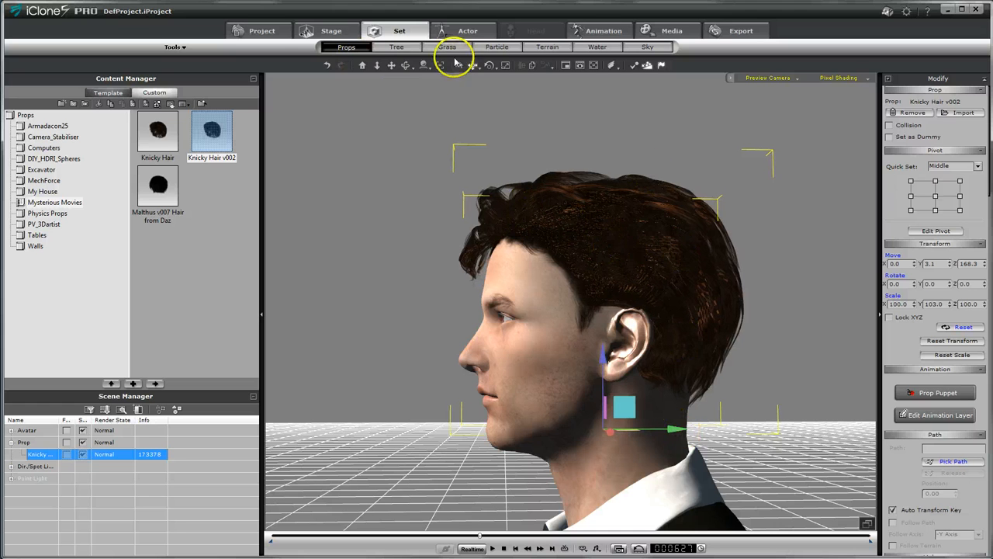
Examine the hair's fit on Malthus's head from the front and at an angle
{"action": "left_click", "coordinate": [405, 65]}
{"action": "left_click_drag", "start_coordinate": [489, 243], "coordinate": [609, 380]}
{"action": "left_click", "coordinate": [392, 66]}
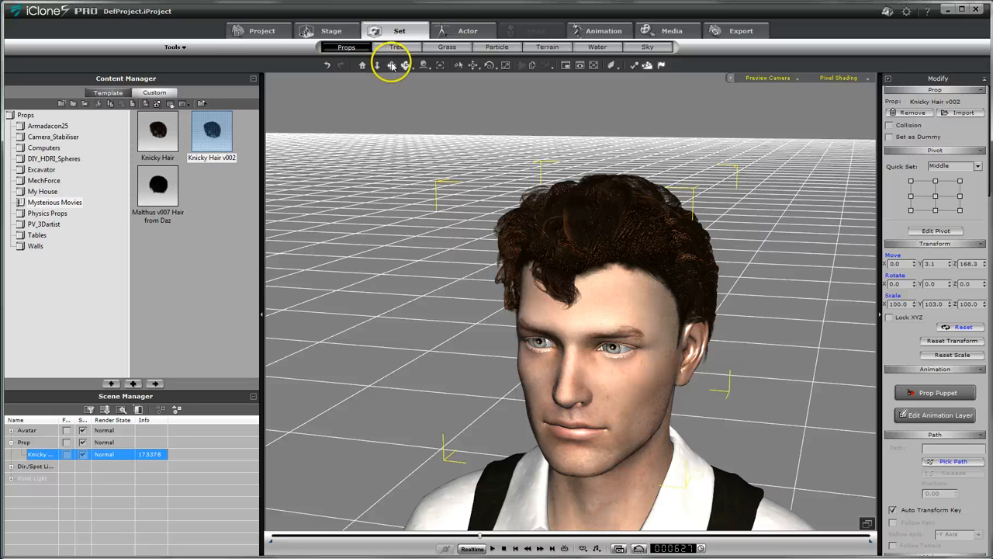
{"action": "left_click_drag", "start_coordinate": [739, 343], "coordinate": [711, 288]}
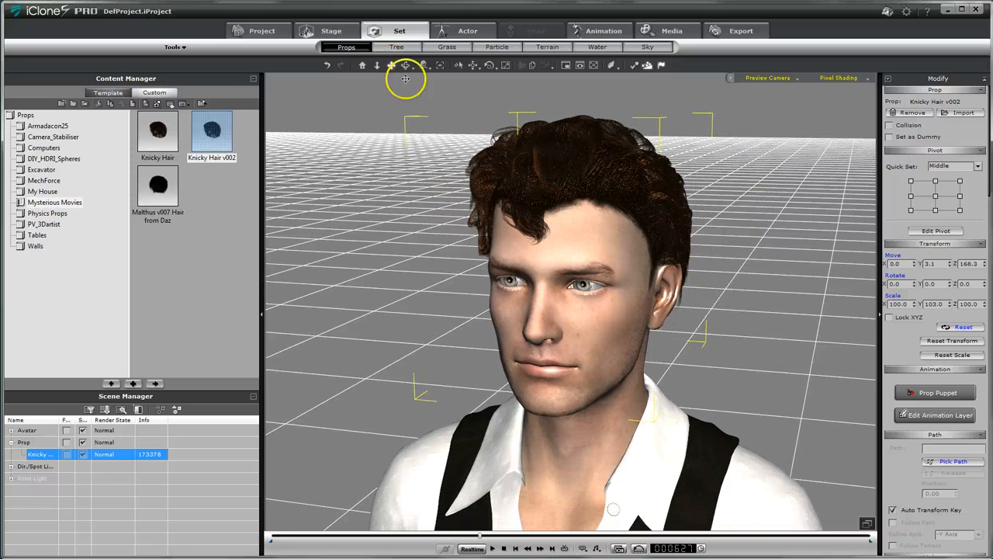
{"action": "left_click", "coordinate": [406, 66]}
{"action": "left_click_drag", "start_coordinate": [544, 217], "coordinate": [641, 352]}
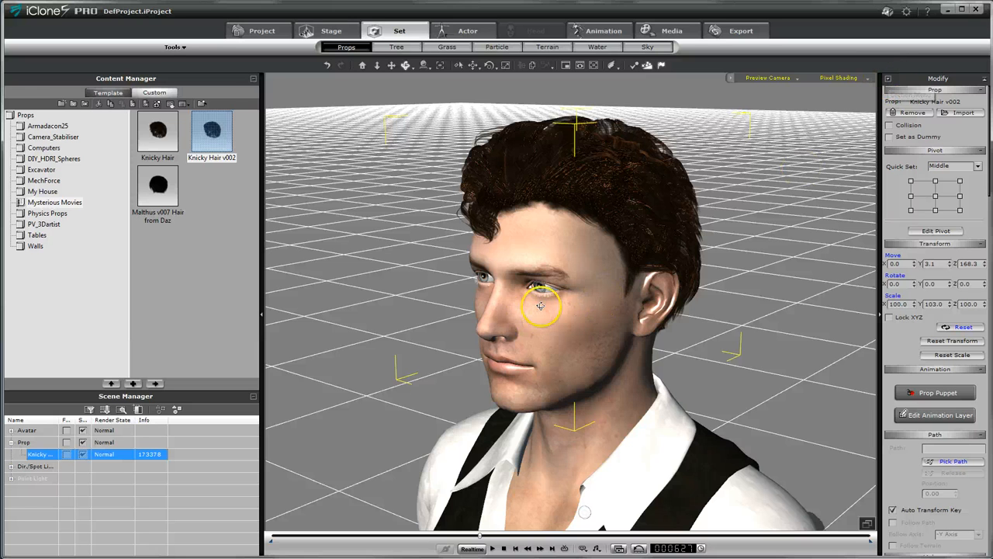
{"action": "left_click", "coordinate": [890, 80]}
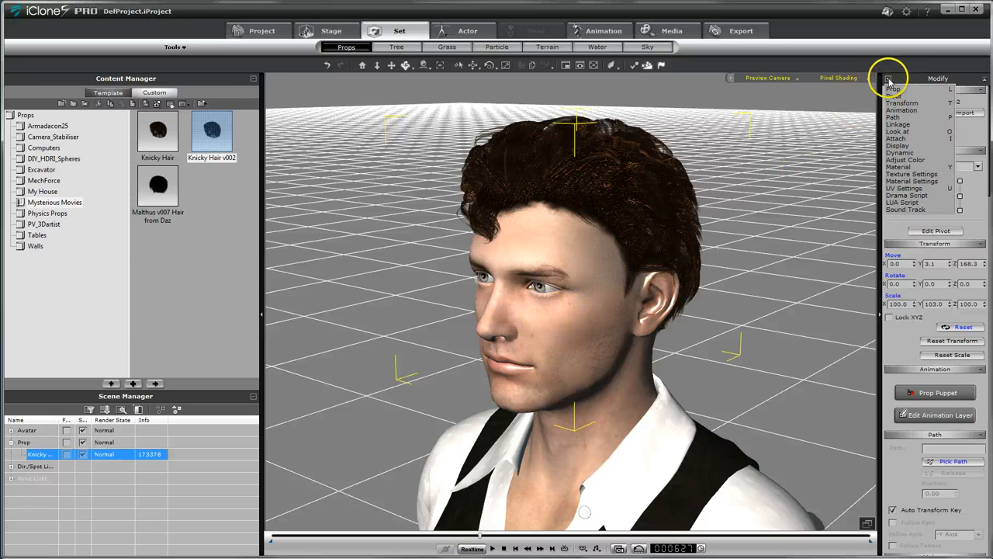
{"action": "left_click", "coordinate": [897, 138]}
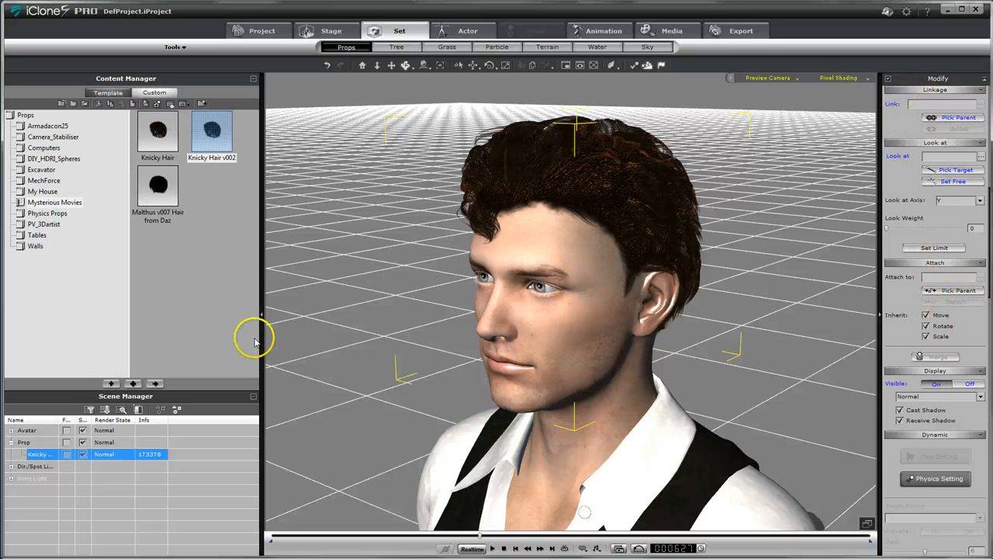
{"action": "left_click", "coordinate": [943, 117]}
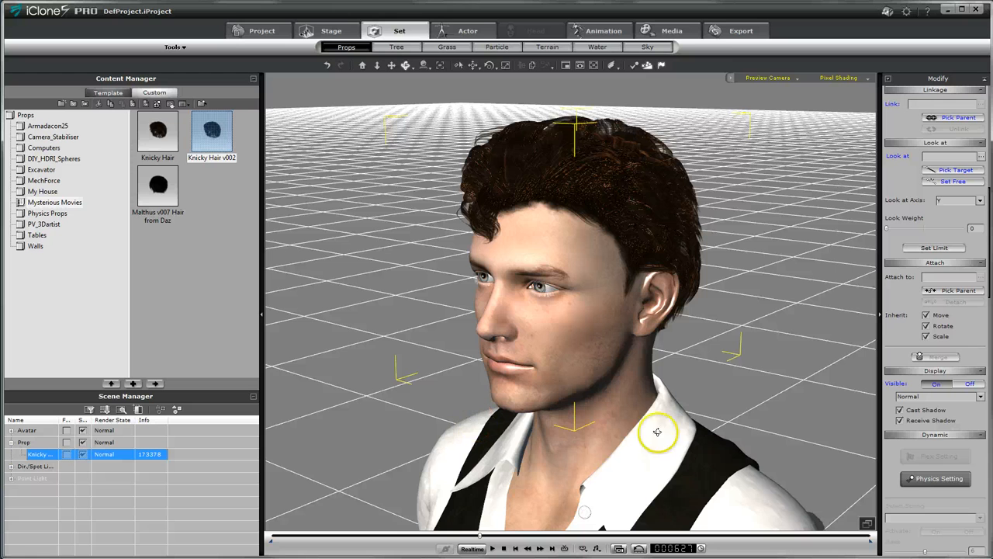
{"action": "left_click", "coordinate": [467, 31]}
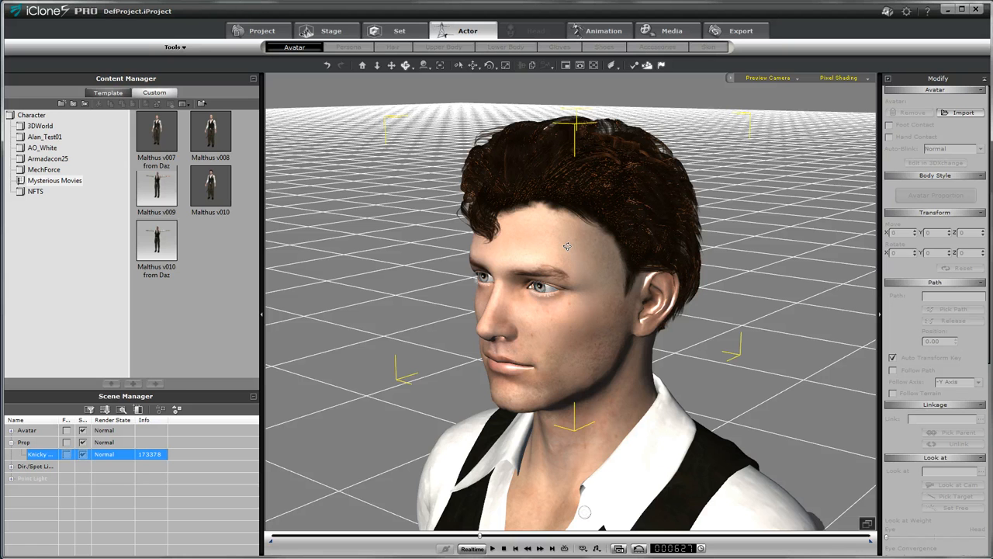
{"action": "left_click", "coordinate": [11, 430]}
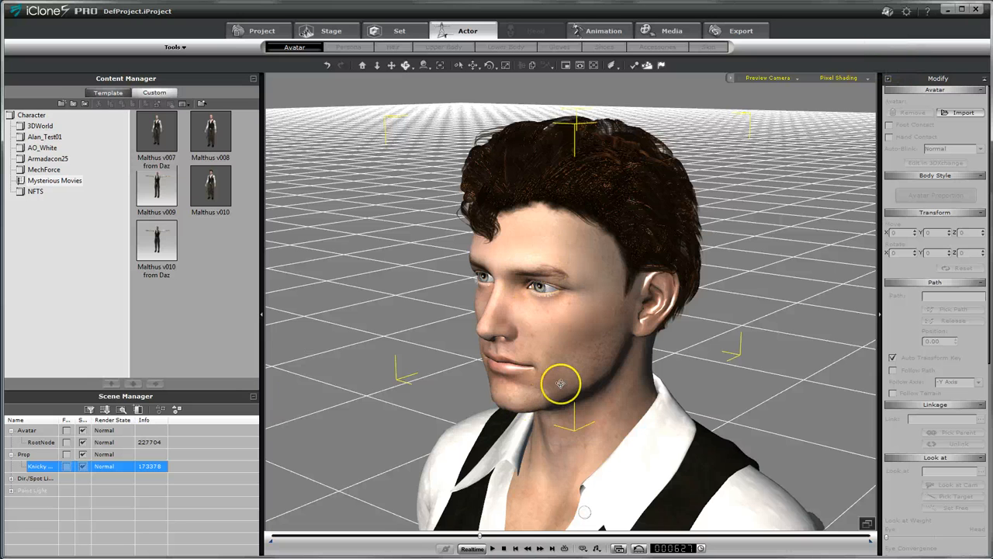
{"action": "left_click", "coordinate": [889, 78]}
{"action": "left_click", "coordinate": [896, 59]}
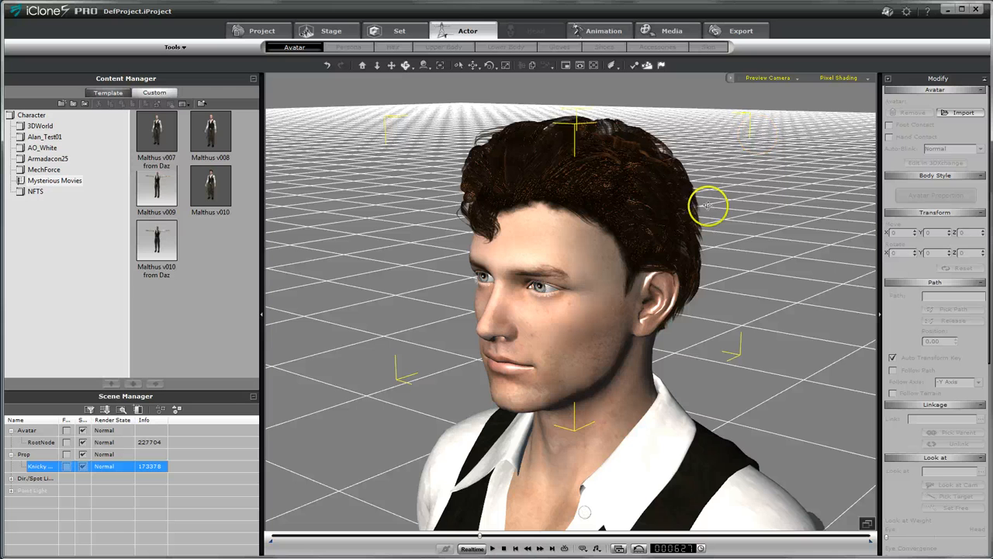
{"action": "left_click", "coordinate": [44, 442]}
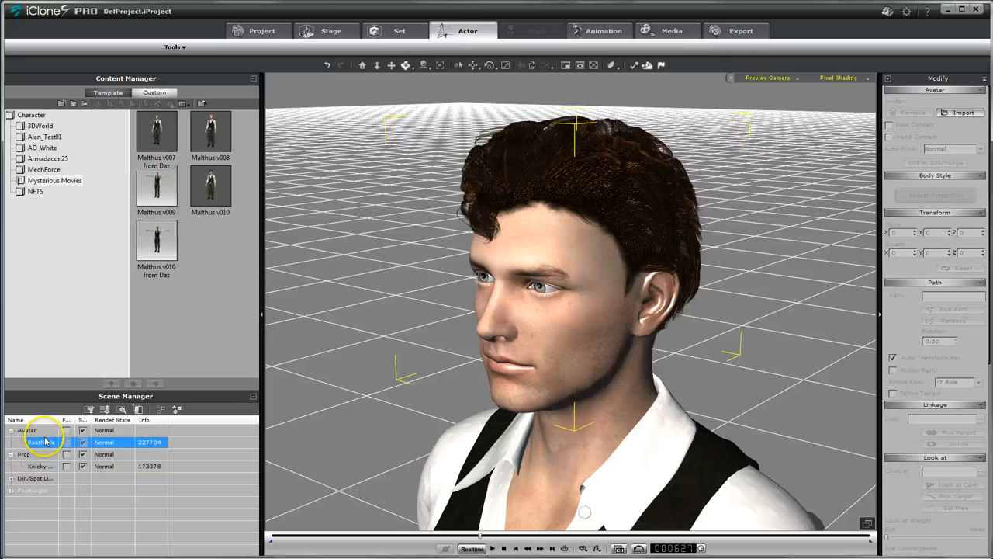
Attach the Knicky Hair v002 prop to Malthus's head and check its attachment settings
{"action": "left_click", "coordinate": [37, 467]}
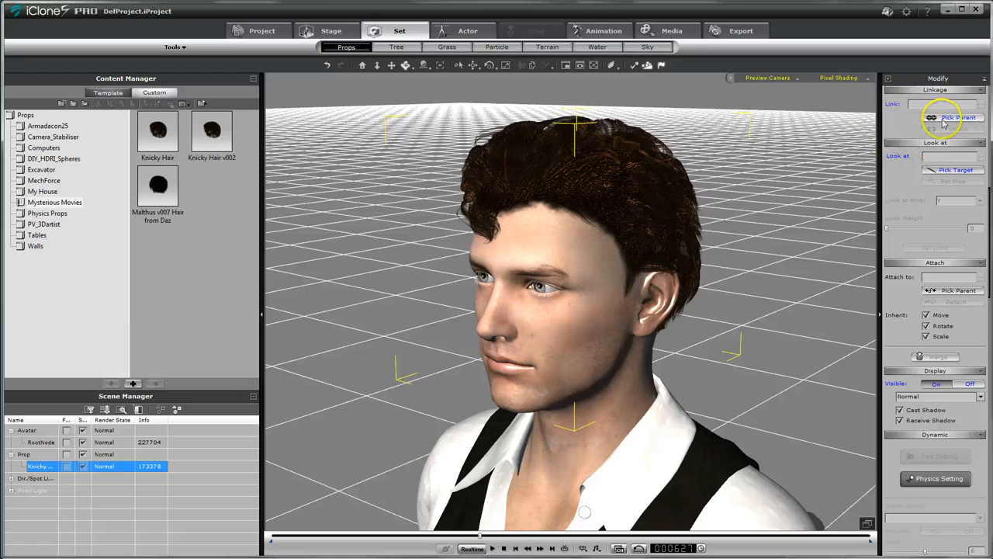
{"action": "left_click", "coordinate": [962, 291]}
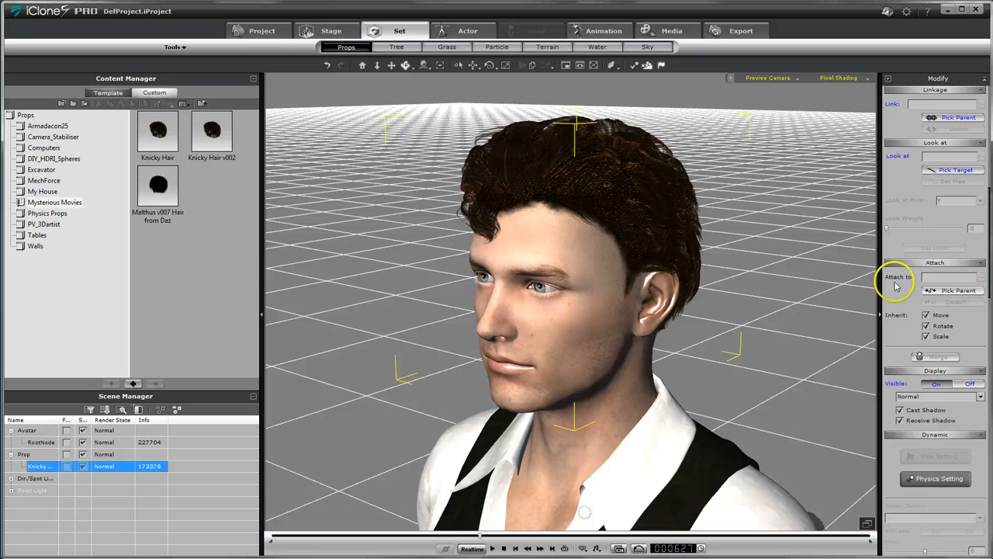
{"action": "left_click", "coordinate": [538, 323]}
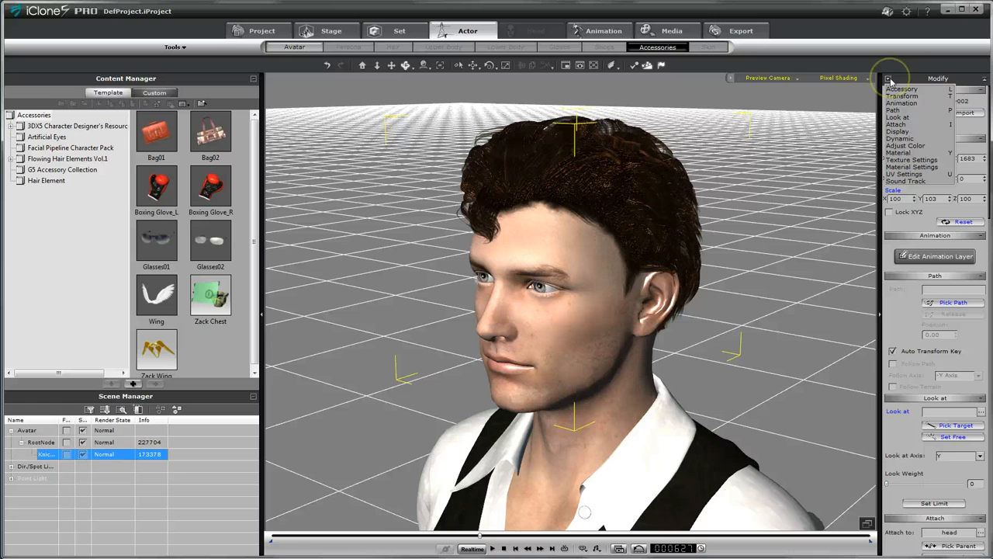
{"action": "left_click_drag", "start_coordinate": [905, 432], "coordinate": [908, 169]}
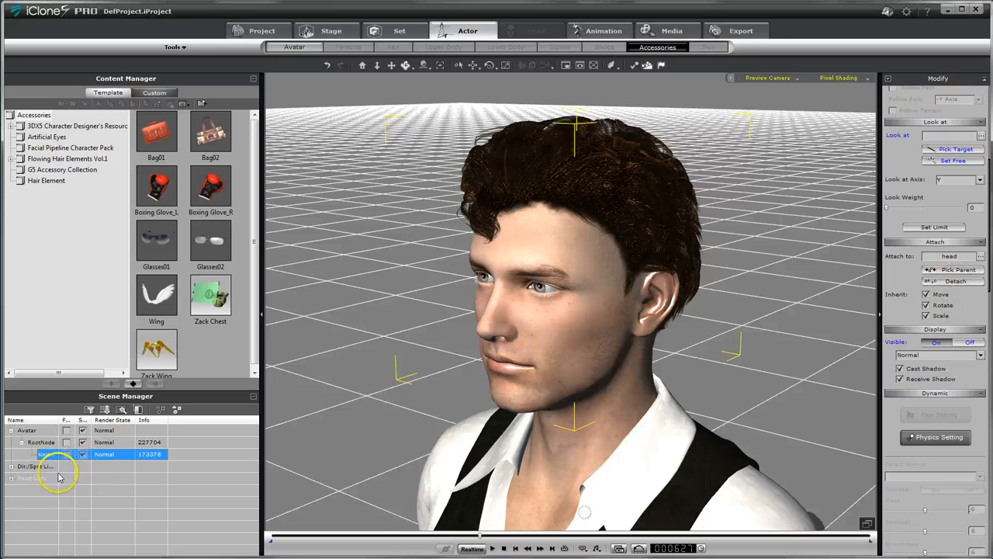
Widen the scene list's Name column and rename the RootNode avatar as Malthus v010
{"action": "left_click", "coordinate": [12, 466]}
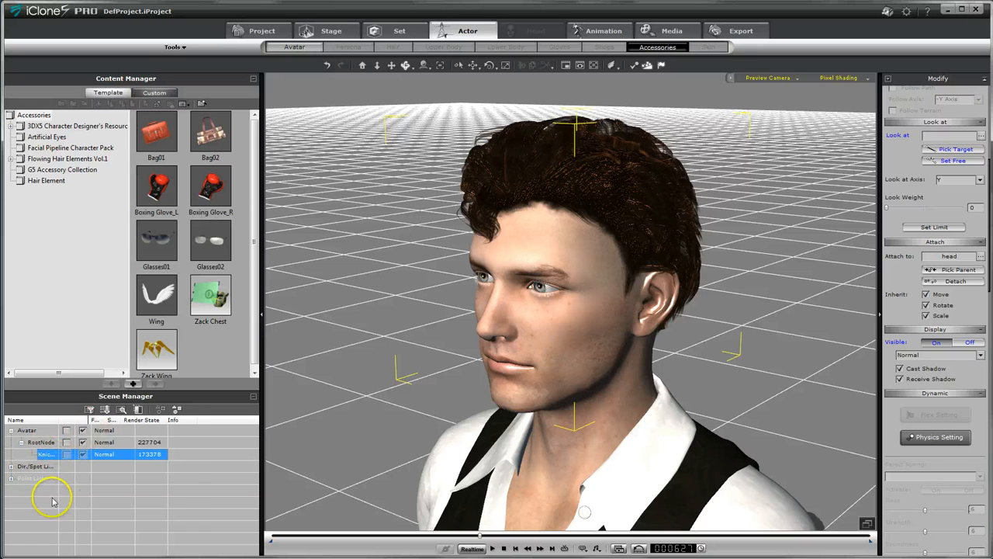
{"action": "left_click_drag", "start_coordinate": [58, 420], "coordinate": [88, 423]}
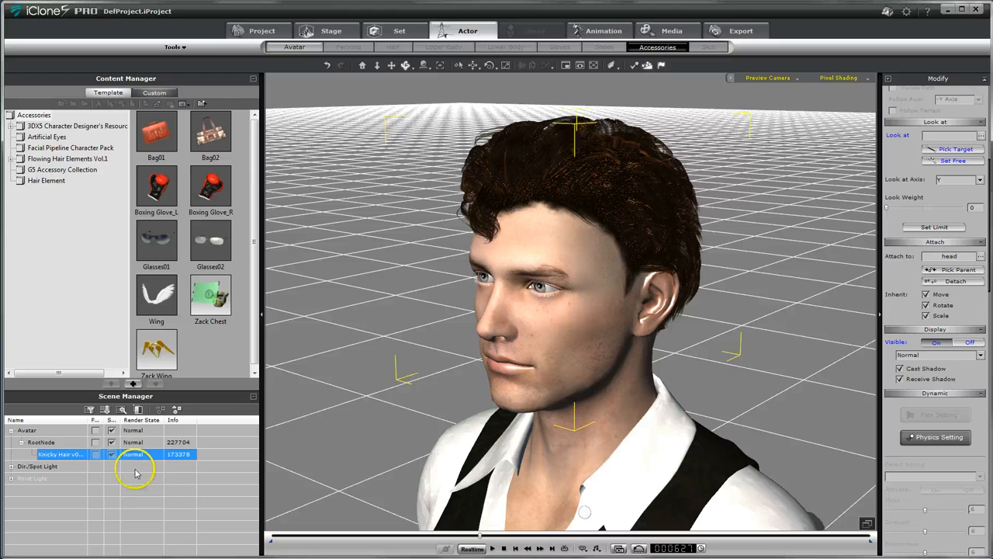
{"action": "left_click", "coordinate": [43, 442]}
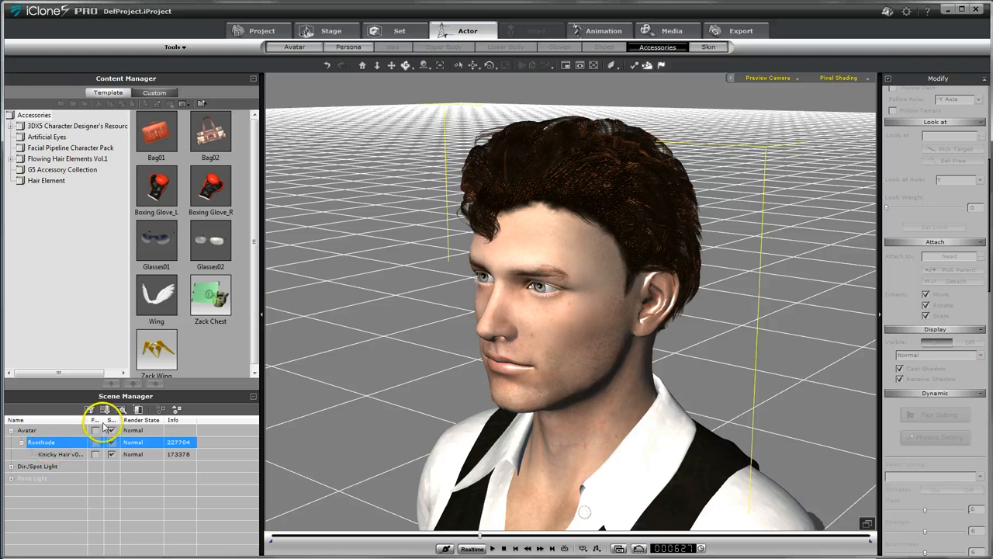
{"action": "double_click", "coordinate": [51, 442]}
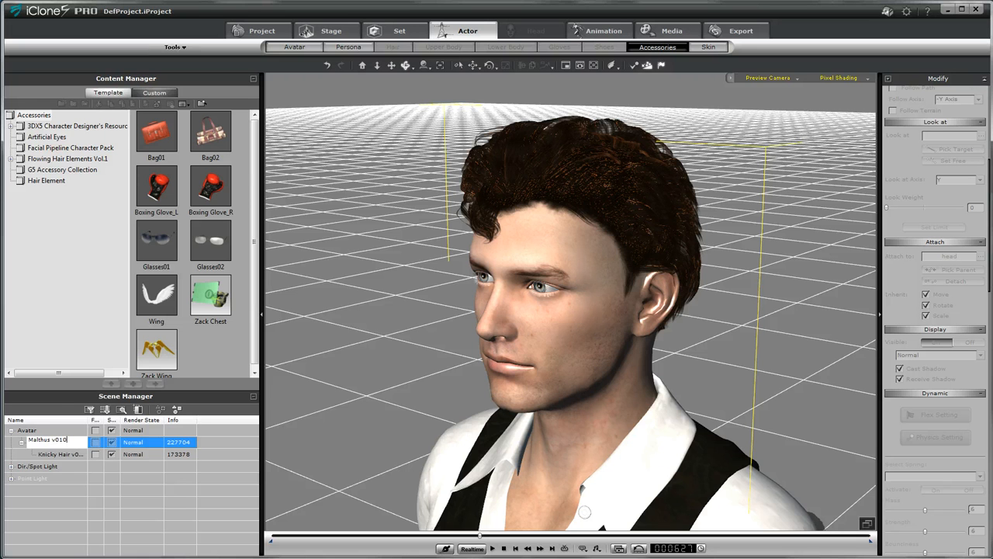
{"action": "left_click", "coordinate": [79, 339]}
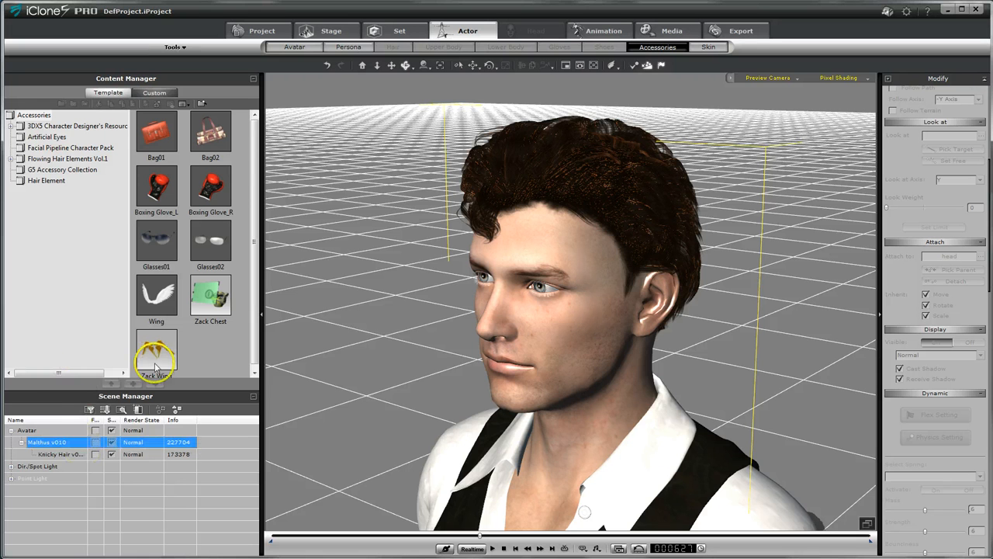
Show the custom avatar library and rename the avatar in the scene as Malthus Hair v010
{"action": "left_click", "coordinate": [155, 92]}
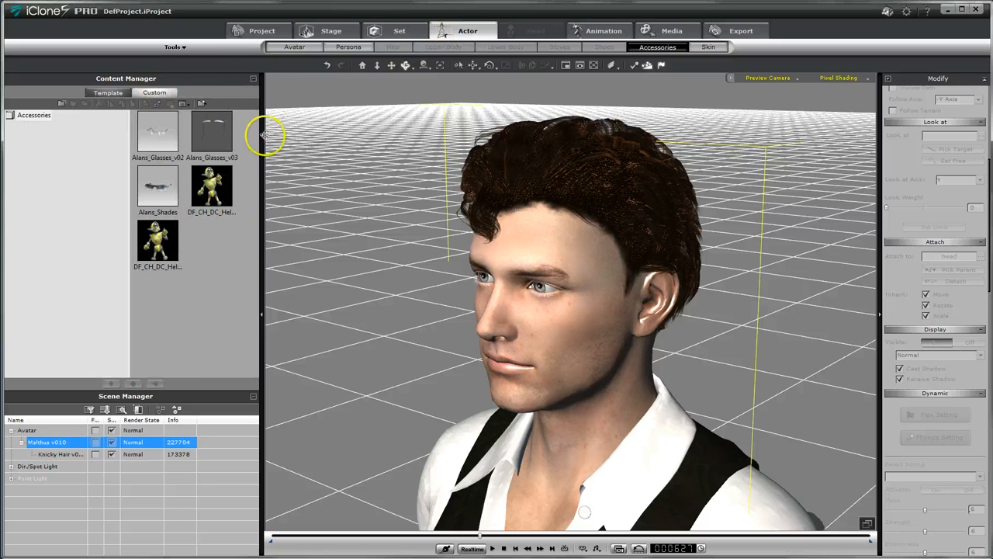
{"action": "left_click", "coordinate": [309, 46]}
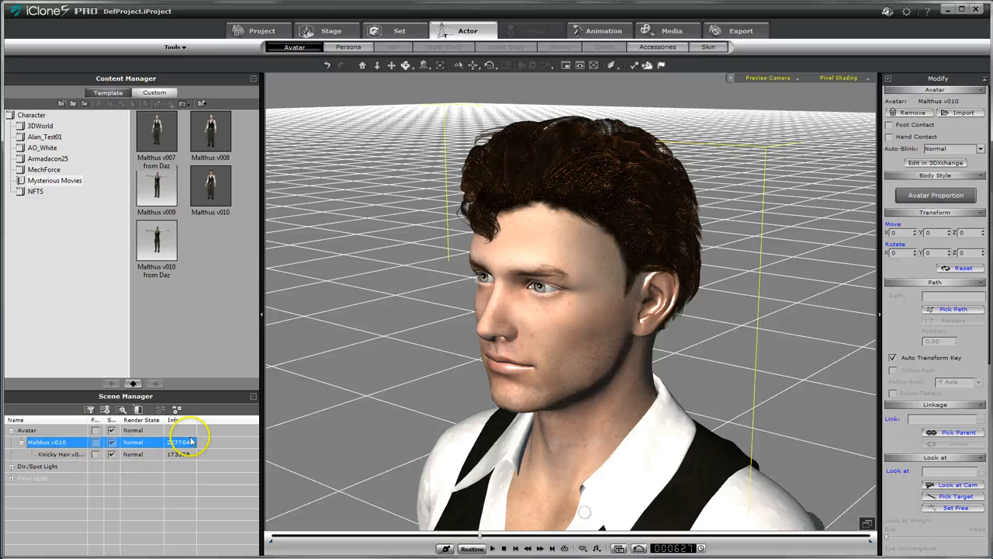
{"action": "left_click", "coordinate": [49, 442]}
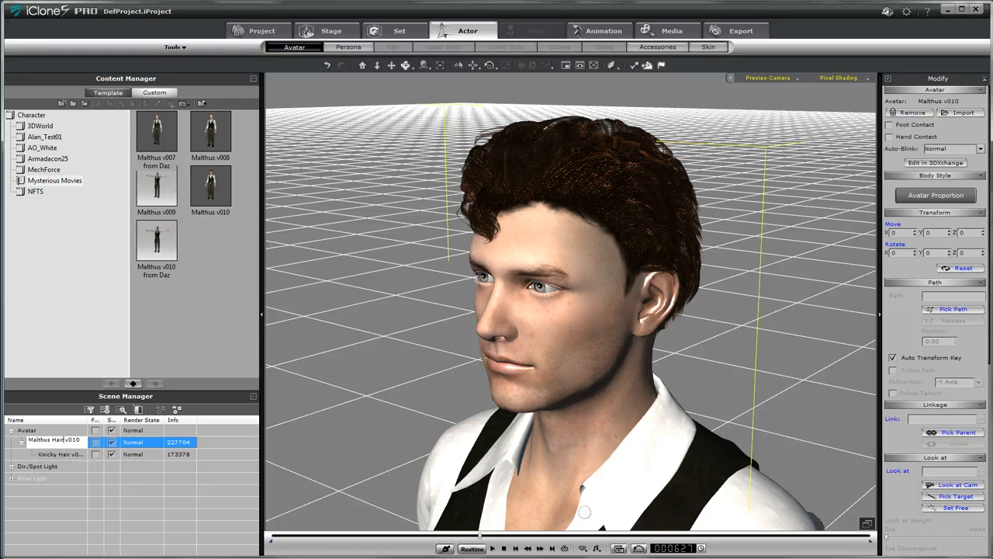
{"action": "key", "text": "Return"}
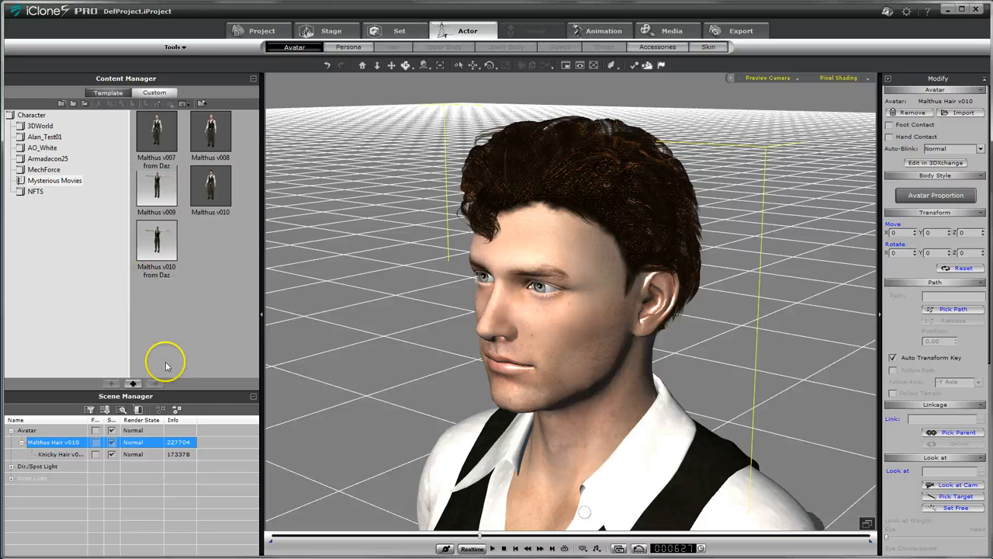
Save the avatar with its hair to the custom Mysterious Movies character folder as Malthus Hair v010
{"action": "left_click", "coordinate": [133, 383]}
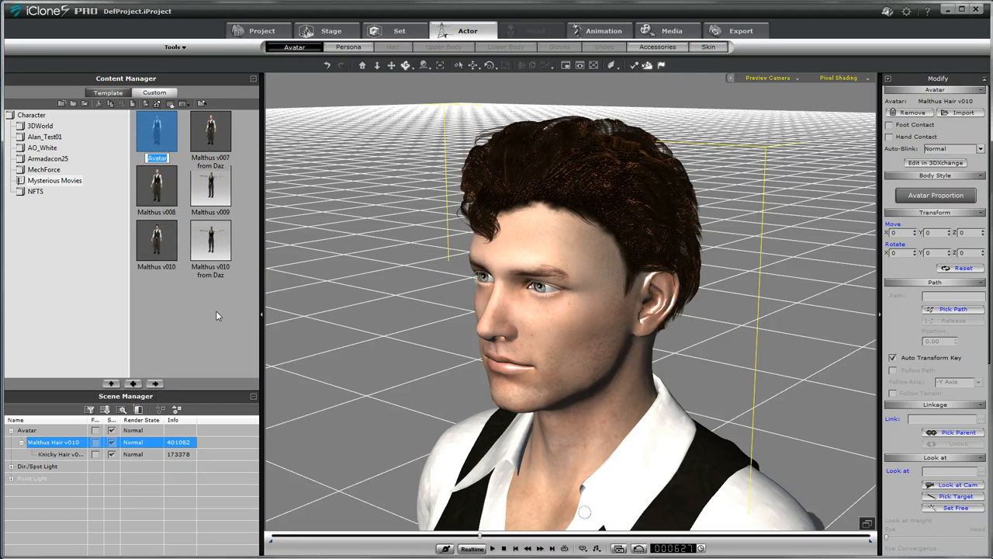
{"action": "type", "text": "Malthus Hair v010"}
{"action": "key", "text": "Return"}
{"action": "left_click", "coordinate": [317, 333]}
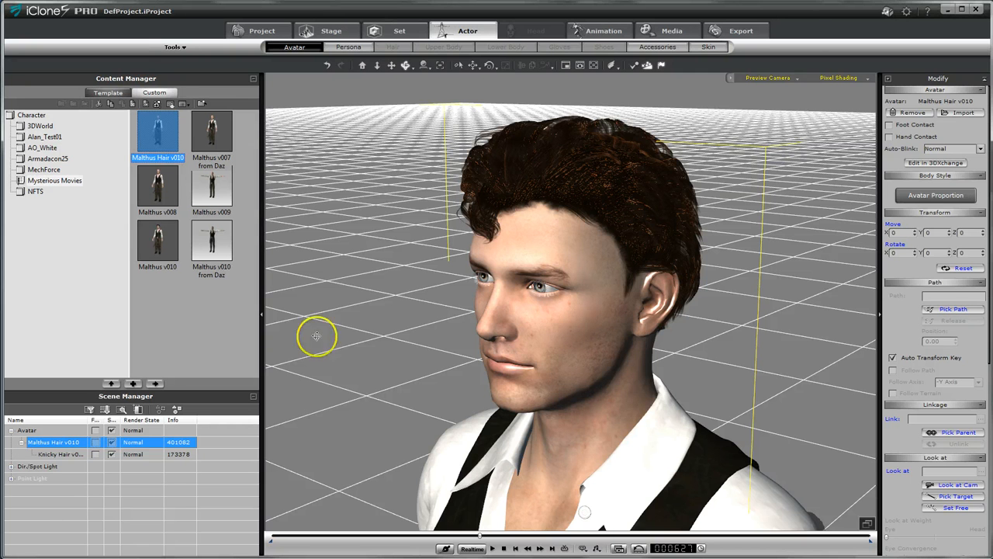
{"action": "left_click", "coordinate": [527, 374]}
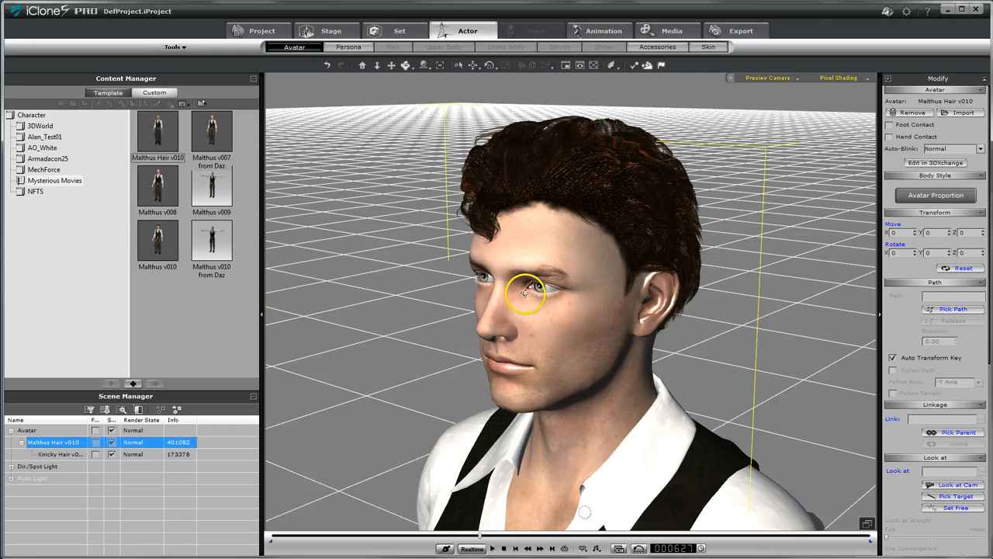
Reset to the full-body view, test the Run01 template motion on Malthus, and return the playhead to the first frame
{"action": "scroll", "coordinate": [501, 293], "scroll_direction": "down", "scroll_amount": 5}
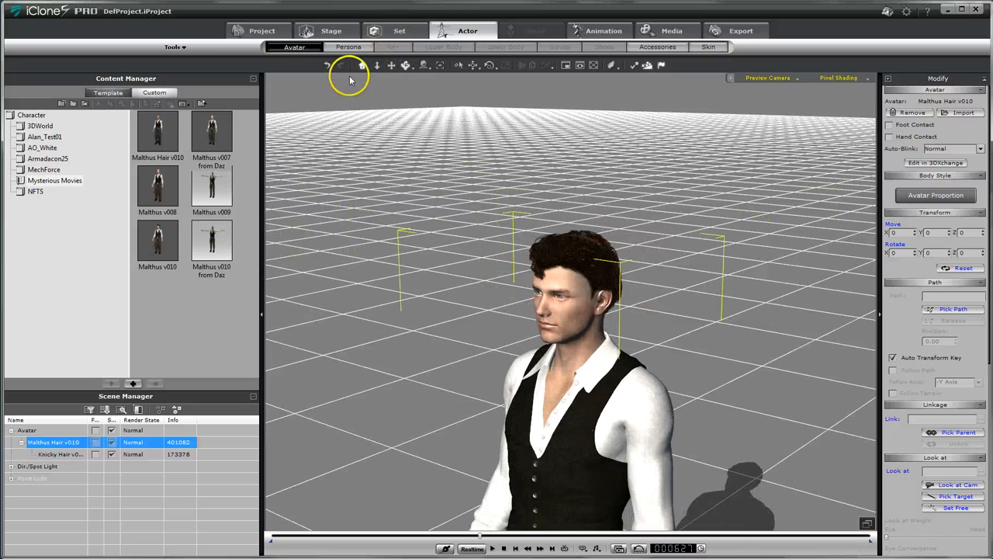
{"action": "left_click", "coordinate": [363, 67]}
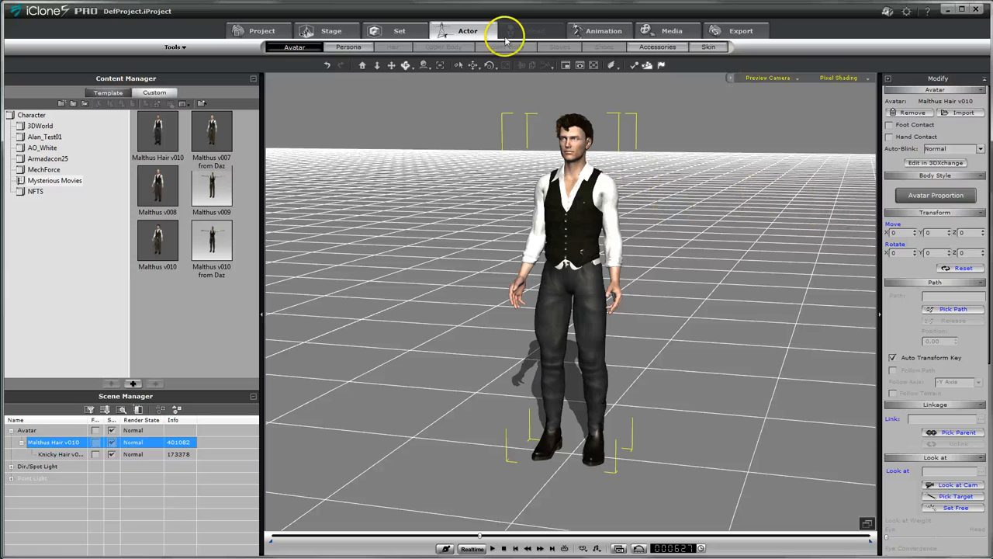
{"action": "left_click", "coordinate": [607, 32]}
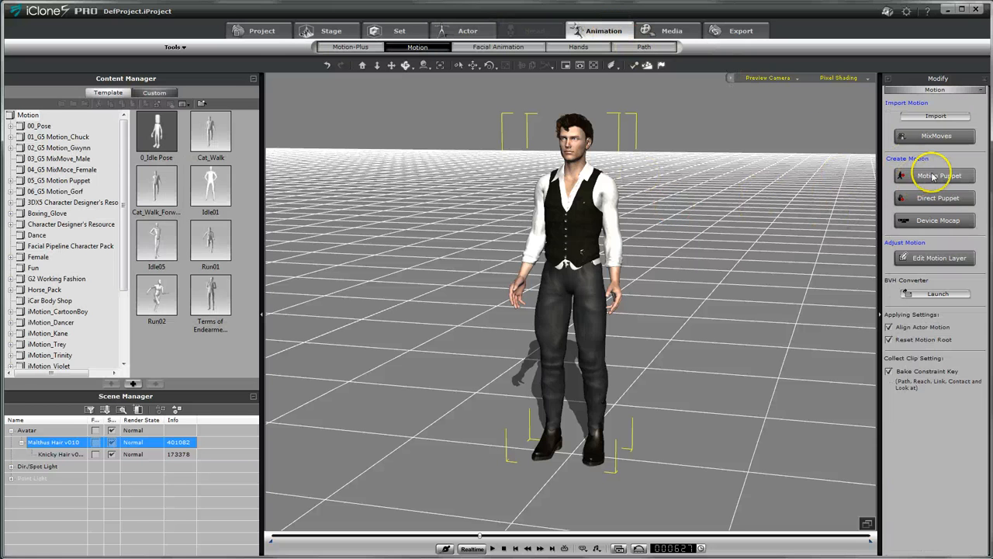
{"action": "left_click", "coordinate": [906, 175]}
{"action": "left_click", "coordinate": [342, 109]}
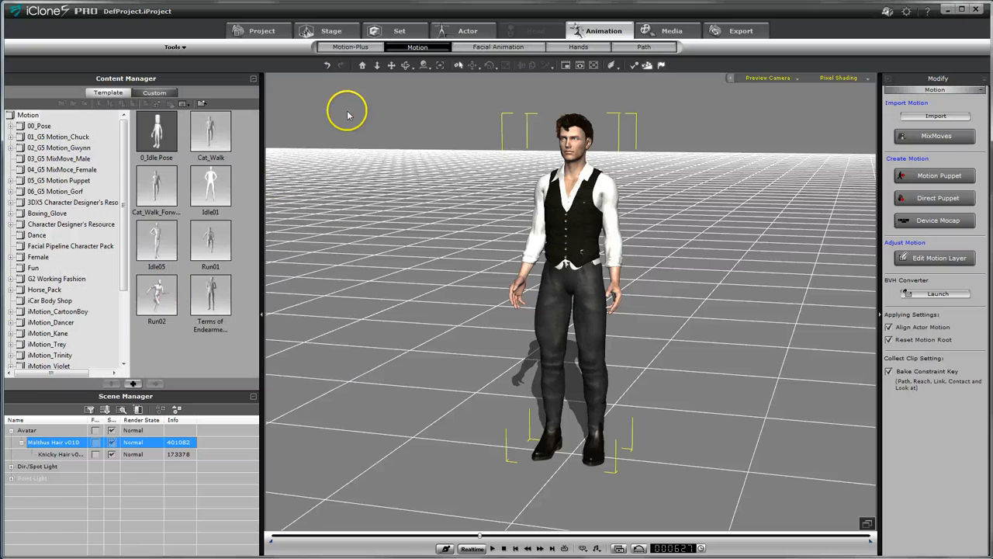
{"action": "double_click", "coordinate": [215, 248]}
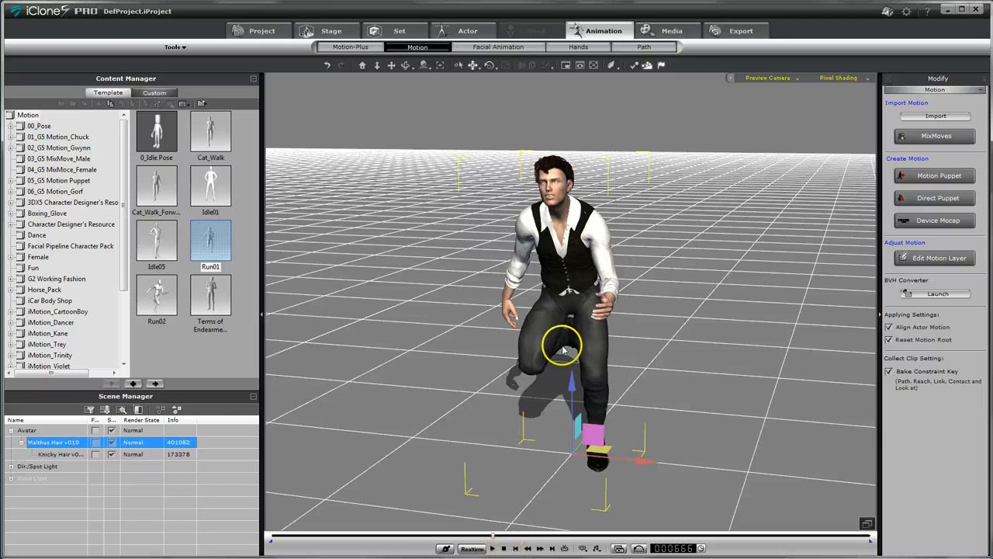
{"action": "left_click", "coordinate": [503, 548]}
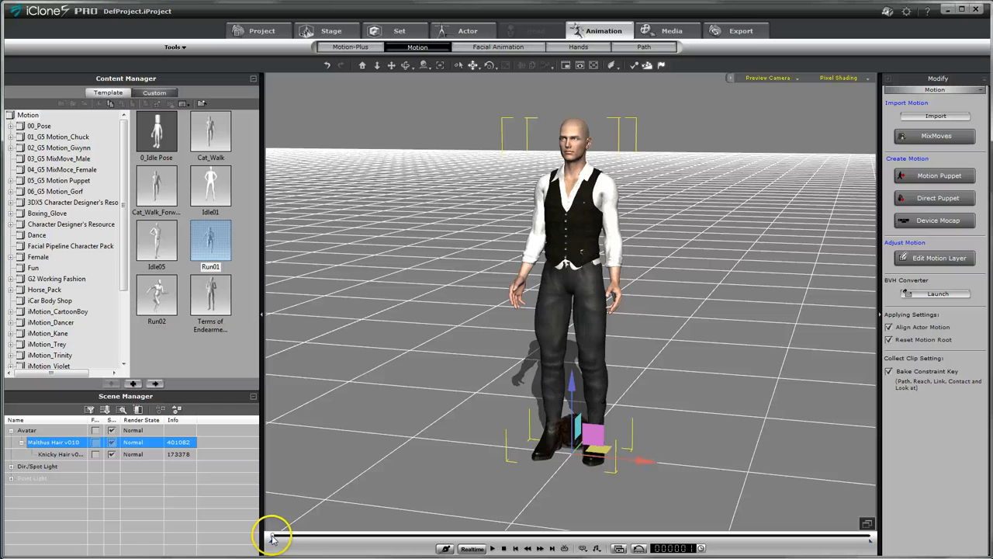
{"action": "left_click_drag", "start_coordinate": [271, 537], "coordinate": [148, 442]}
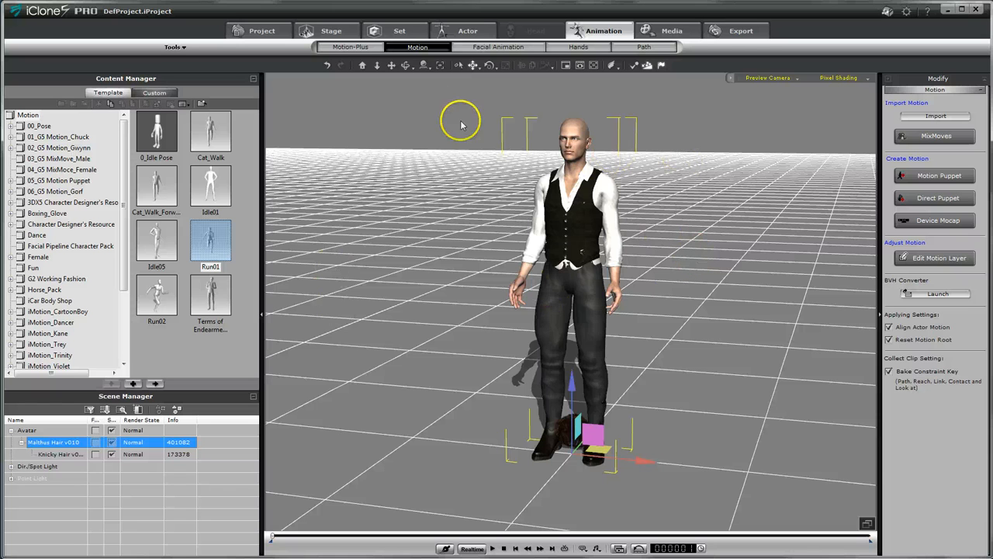
Delete Malthus from the scene and load the saved Malthus Hair v010 avatar from the custom library
{"action": "left_click", "coordinate": [567, 264]}
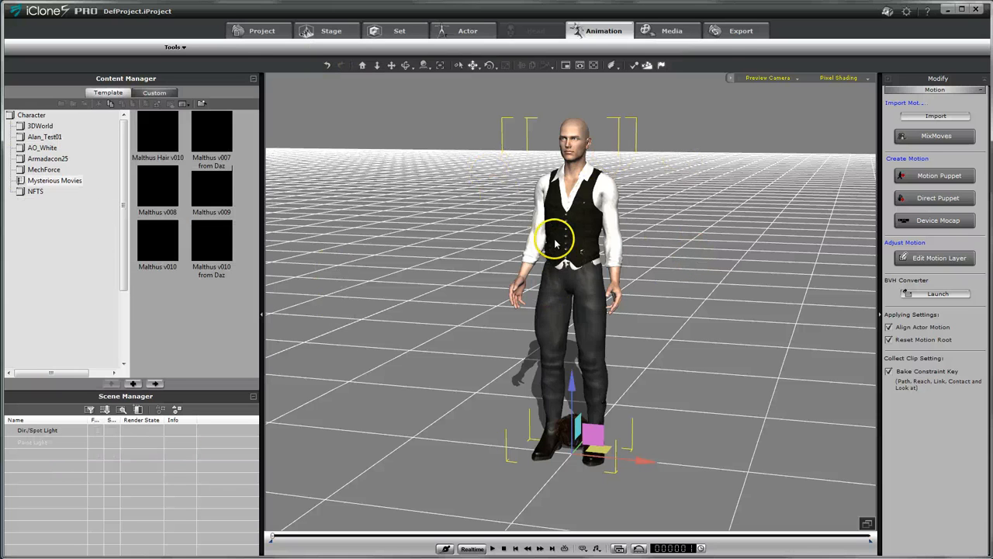
{"action": "key", "text": "Delete"}
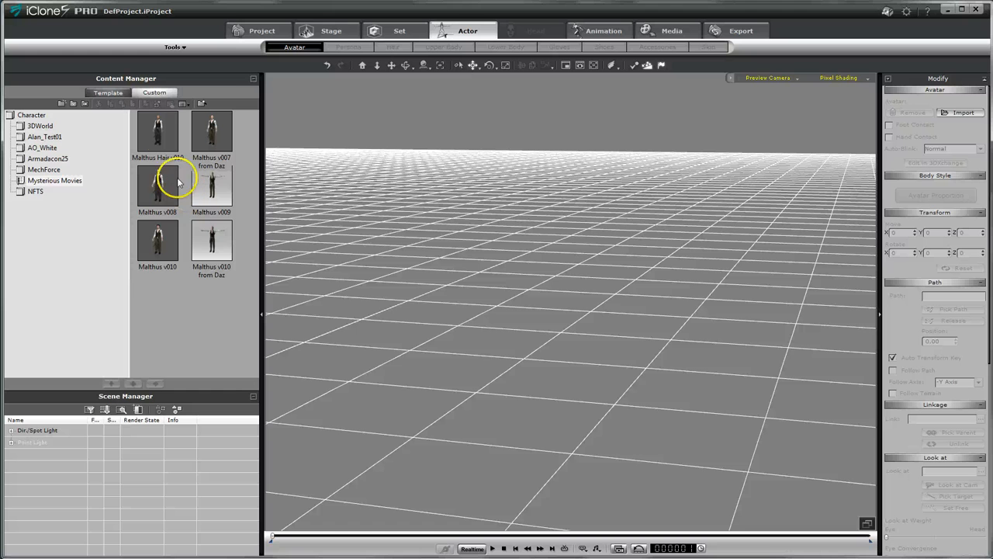
{"action": "left_click", "coordinate": [166, 142]}
{"action": "left_click", "coordinate": [155, 384]}
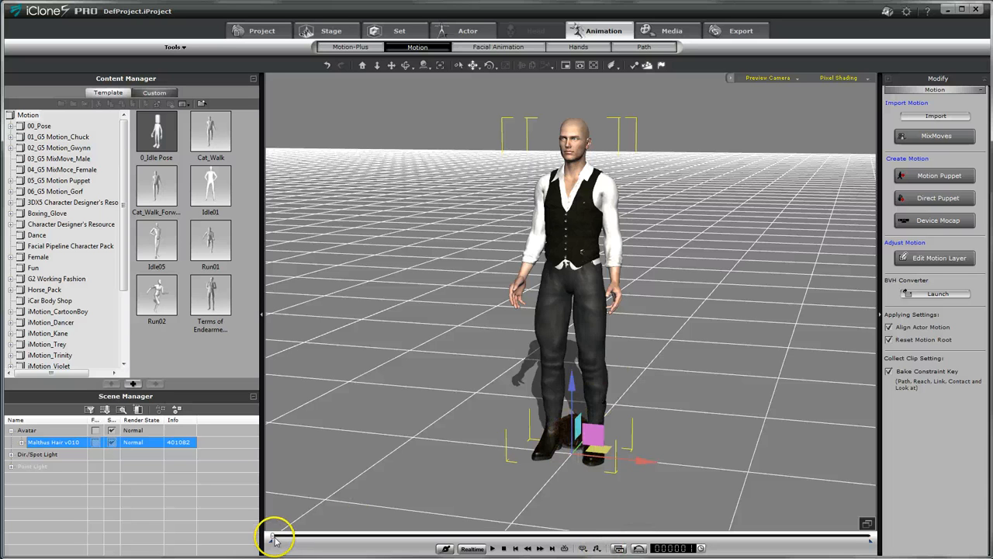
Examine Malthus's Transform track across the full timeline, and the Character and Accessory entries in the timeline's track list
{"action": "left_click_drag", "start_coordinate": [277, 537], "coordinate": [141, 533]}
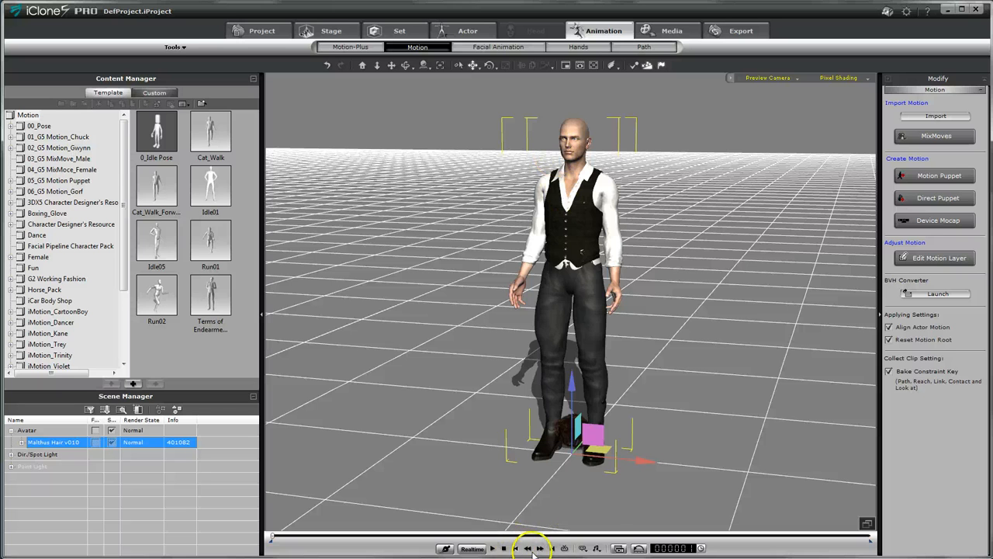
{"action": "left_click", "coordinate": [618, 548]}
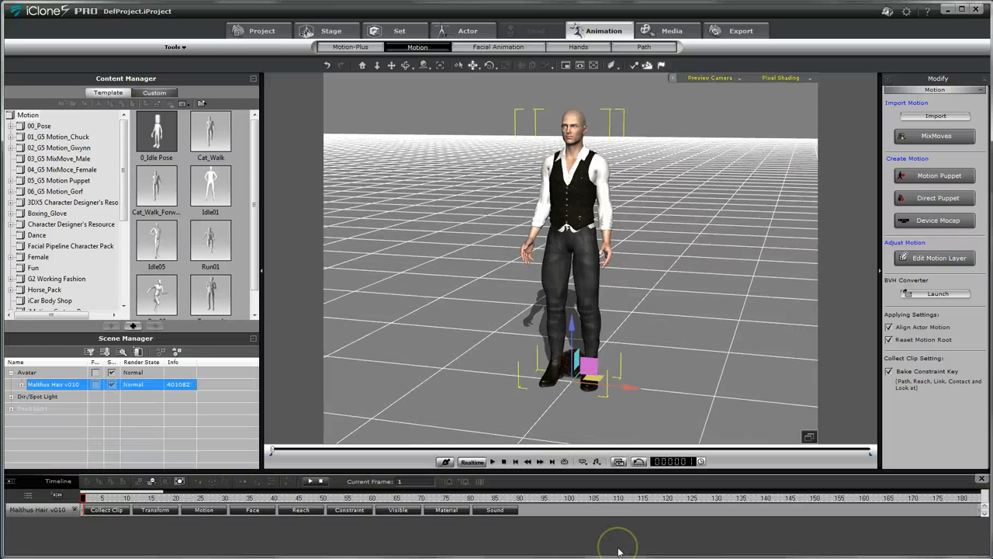
{"action": "left_click", "coordinate": [159, 511]}
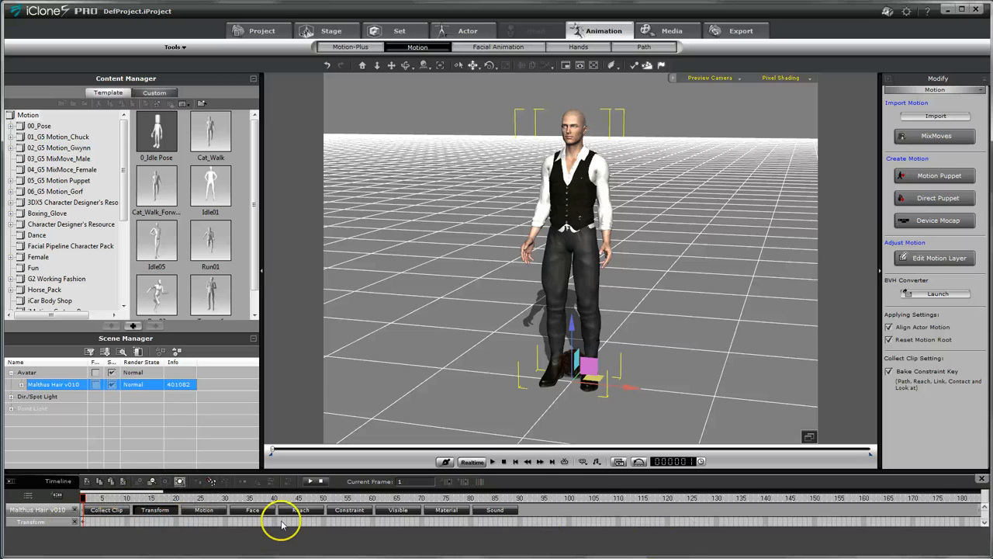
{"action": "scroll", "coordinate": [809, 519], "scroll_direction": "down", "scroll_amount": 5}
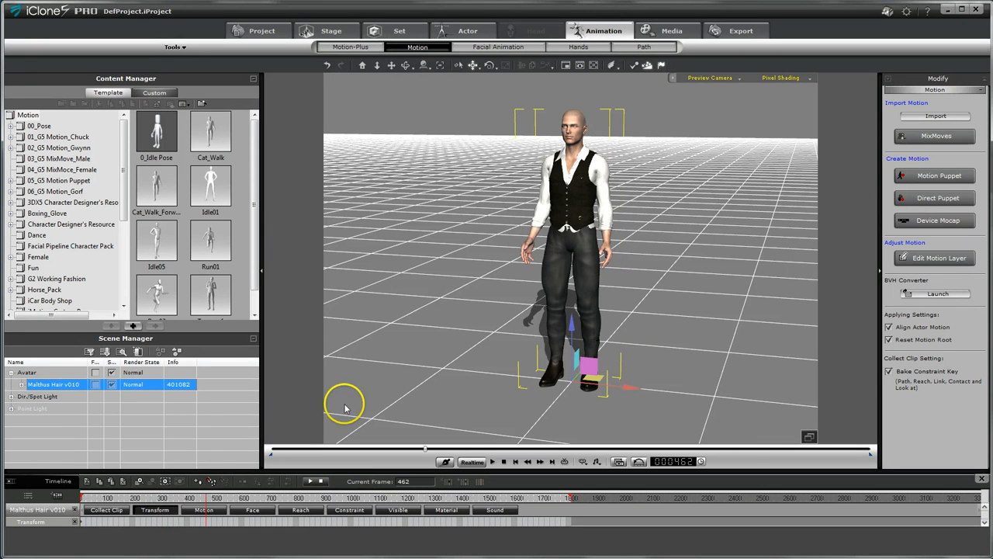
{"action": "left_click", "coordinate": [206, 497]}
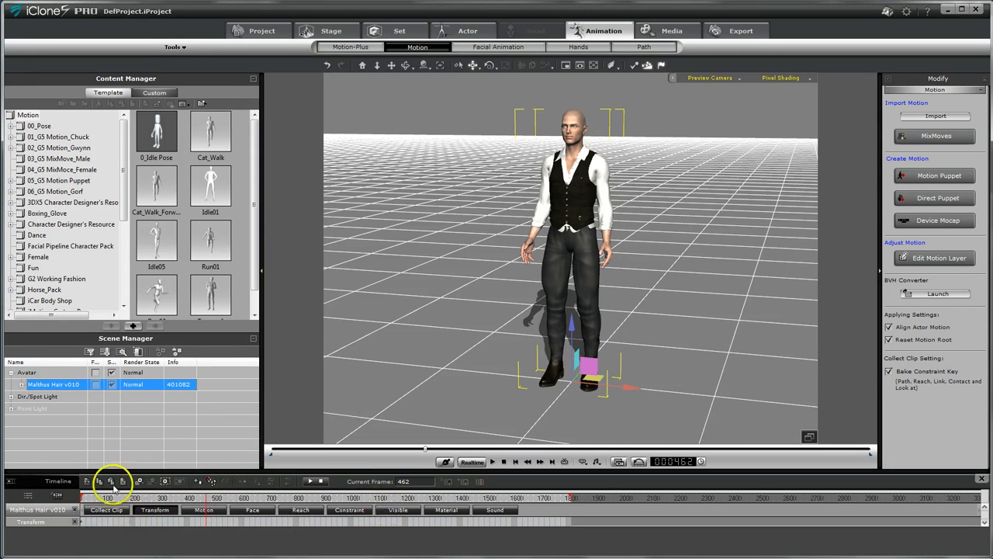
{"action": "left_click", "coordinate": [28, 497]}
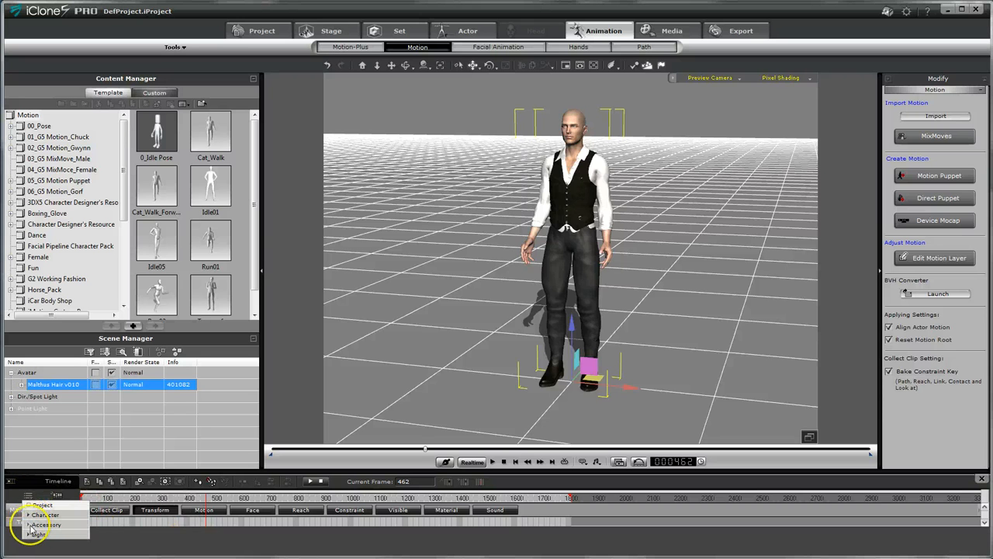
{"action": "left_click", "coordinate": [29, 526]}
{"action": "left_click", "coordinate": [29, 515]}
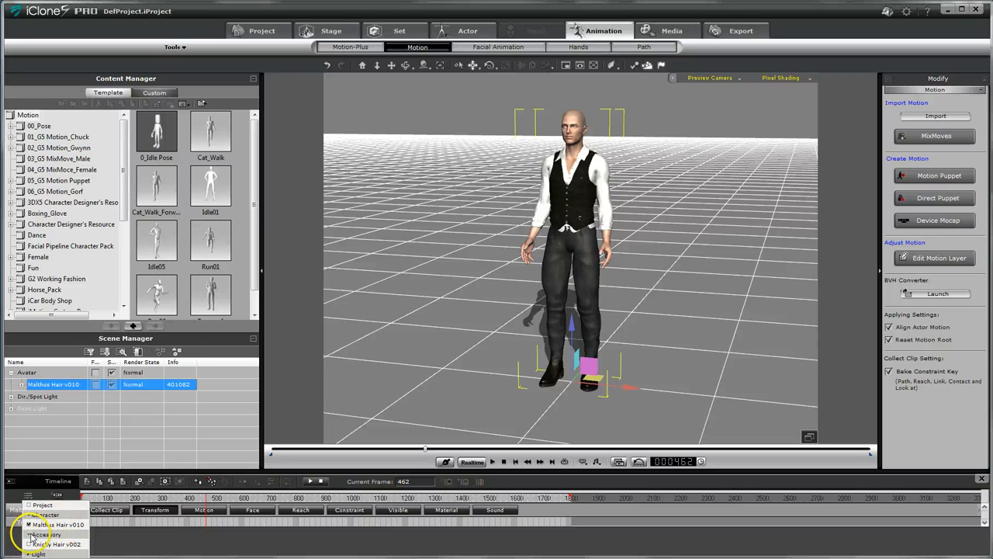
{"action": "left_click", "coordinate": [29, 535]}
{"action": "left_click", "coordinate": [30, 534]}
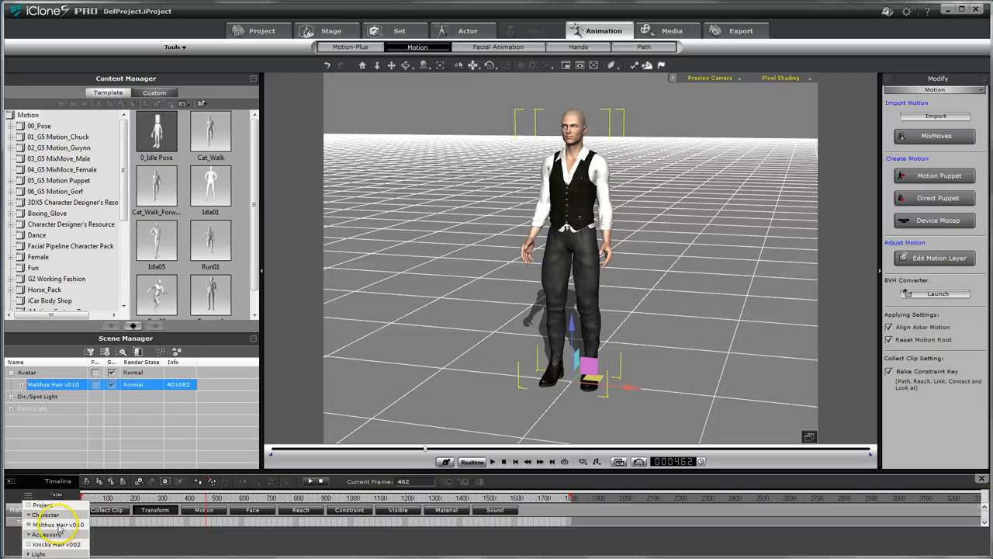
{"action": "left_click", "coordinate": [133, 532]}
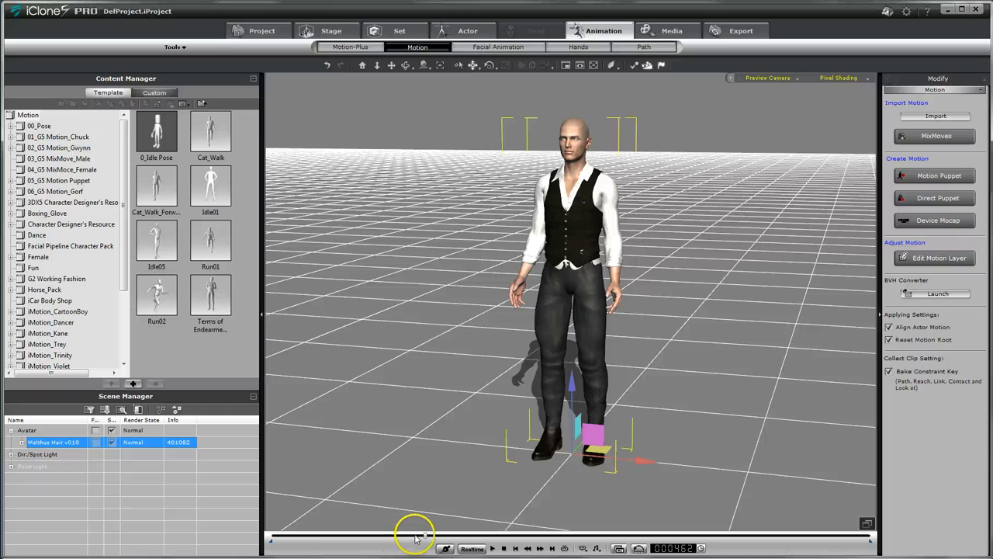
Check the hair further along the animation, select Knicky Hair under Malthus, and detach it from the head at the first frame
{"action": "left_click_drag", "start_coordinate": [385, 536], "coordinate": [497, 534]}
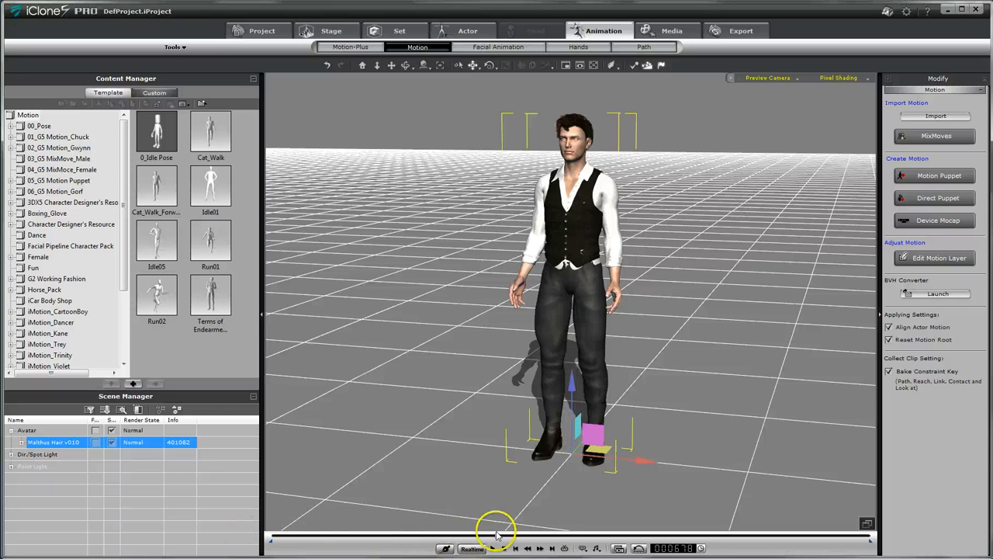
{"action": "left_click", "coordinate": [21, 442]}
{"action": "left_click", "coordinate": [58, 454]}
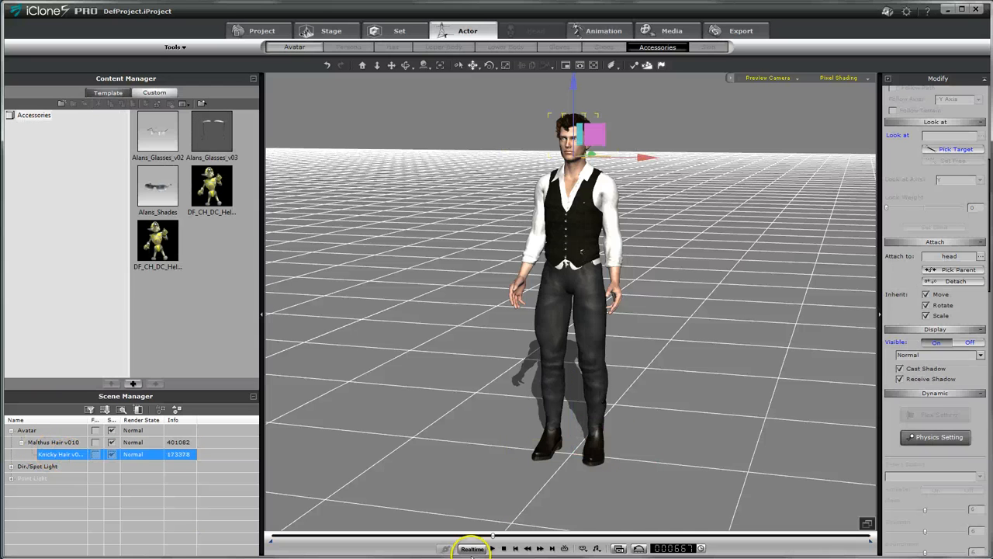
{"action": "left_click", "coordinate": [619, 549]}
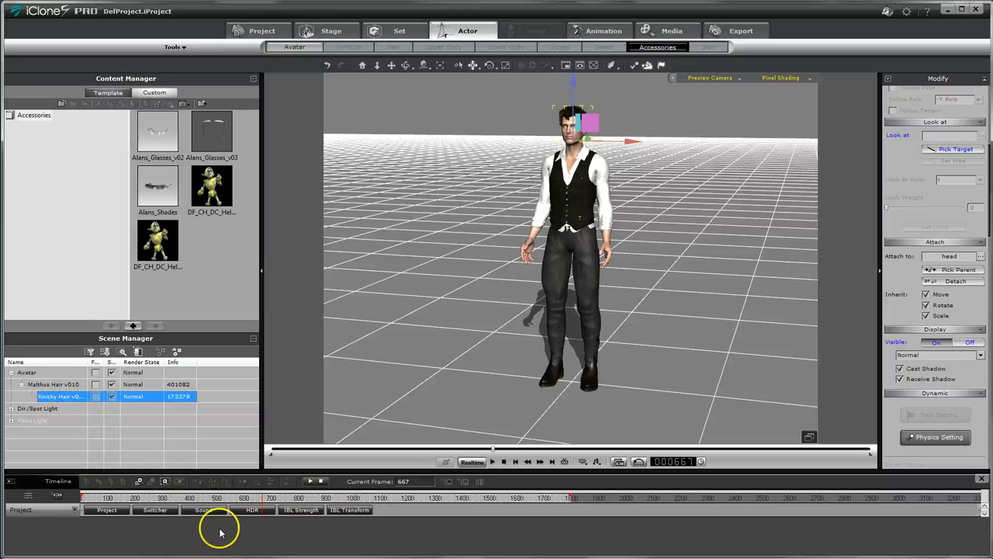
{"action": "left_click", "coordinate": [83, 498]}
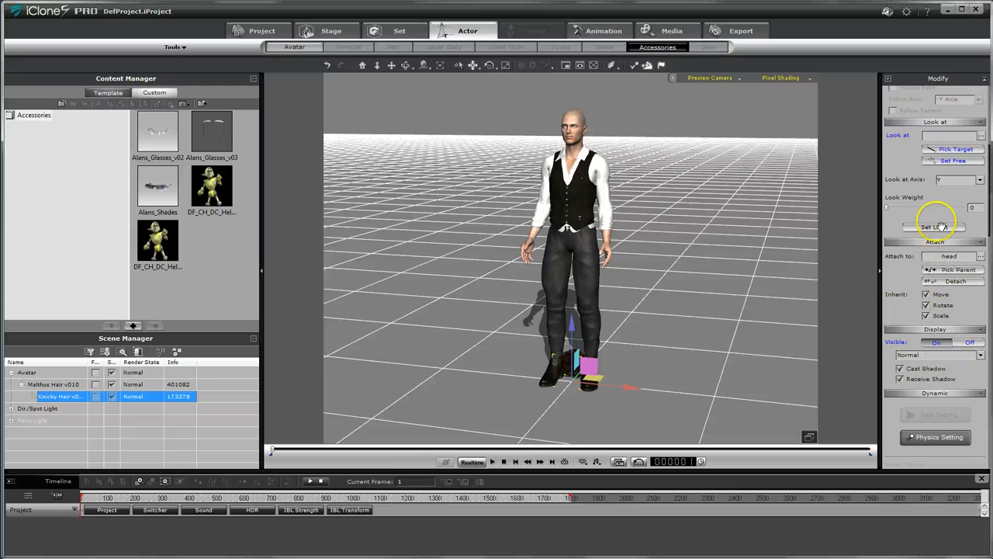
{"action": "left_click", "coordinate": [954, 282]}
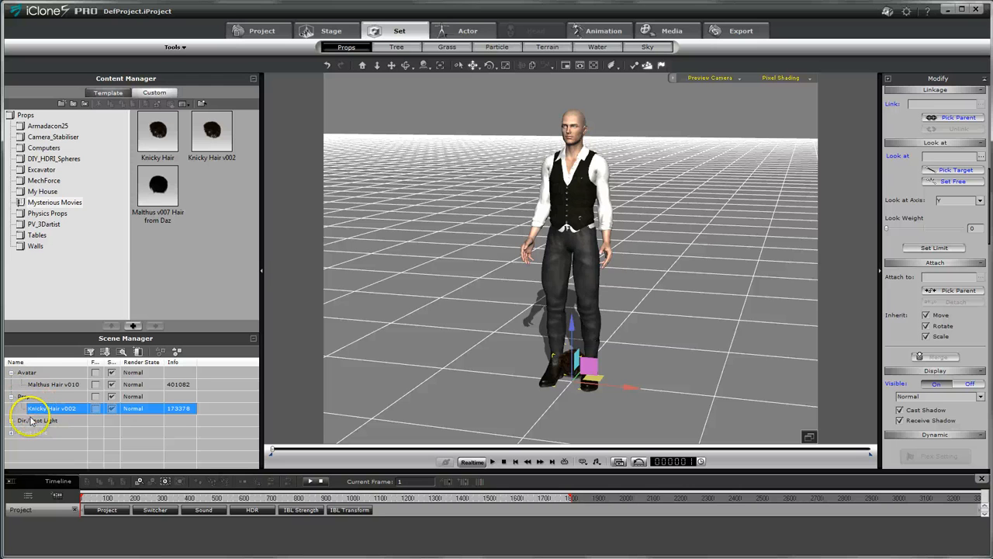
Move Knicky Hair's second transform key to the first frame and reattach the hair to Malthus's head there
{"action": "left_click_drag", "start_coordinate": [107, 501], "coordinate": [5, 498]}
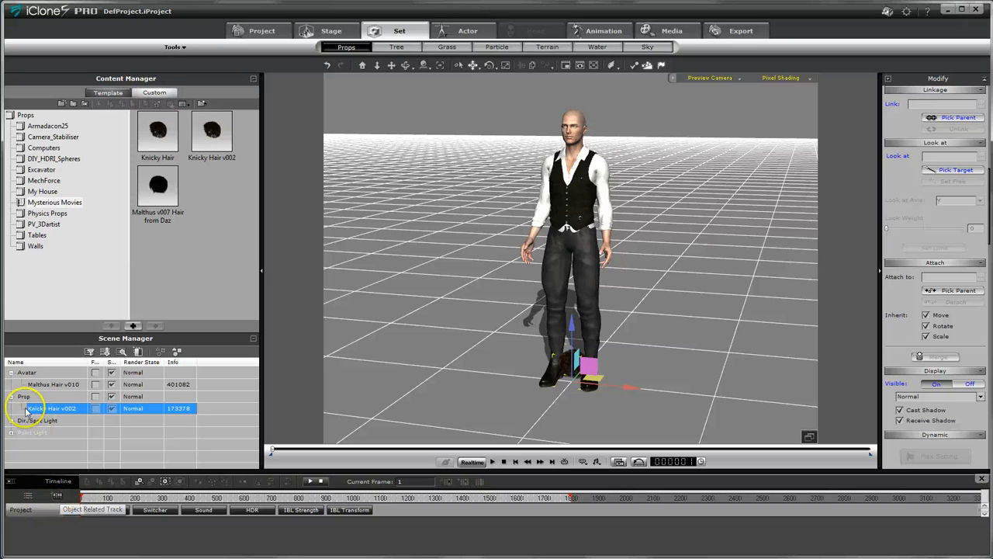
{"action": "left_click", "coordinate": [60, 497]}
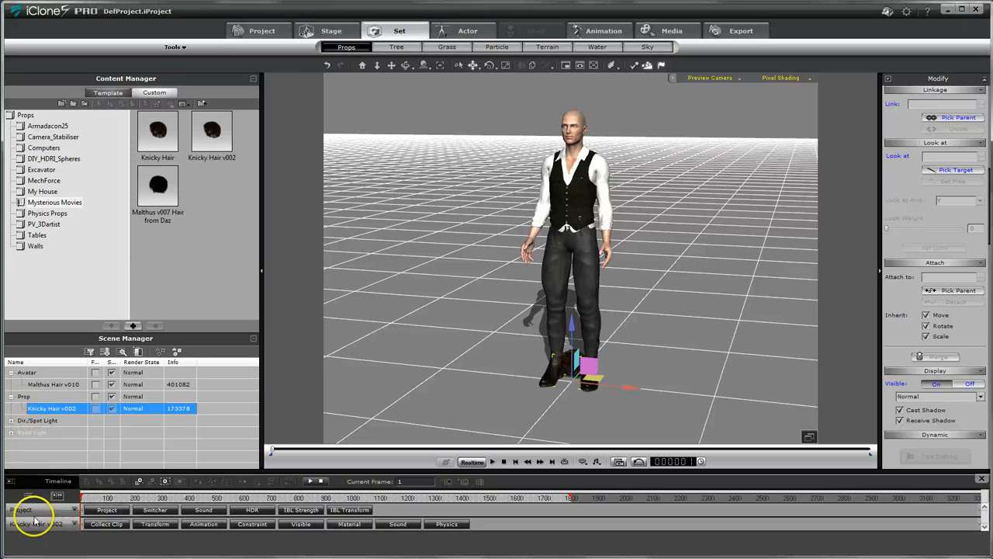
{"action": "left_click", "coordinate": [153, 524]}
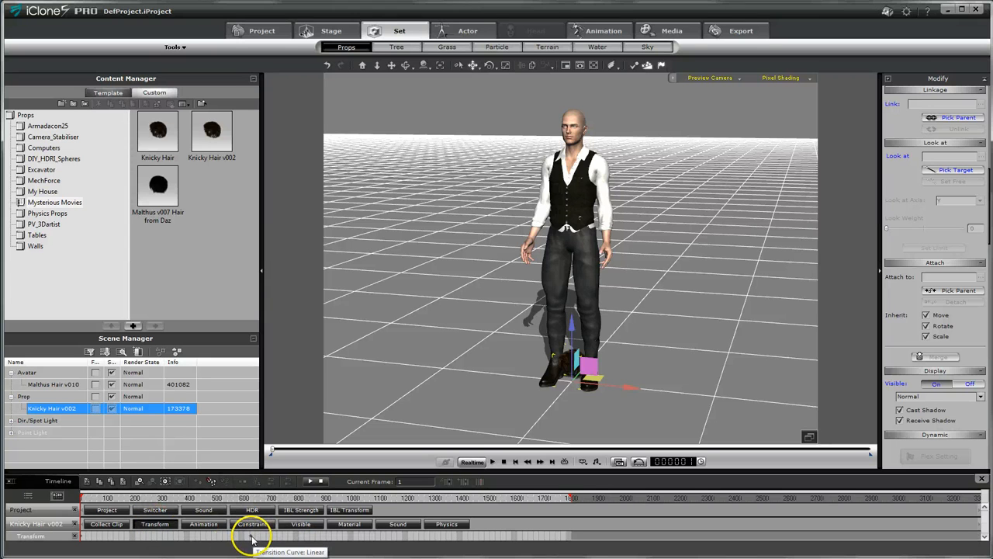
{"action": "left_click", "coordinate": [251, 537]}
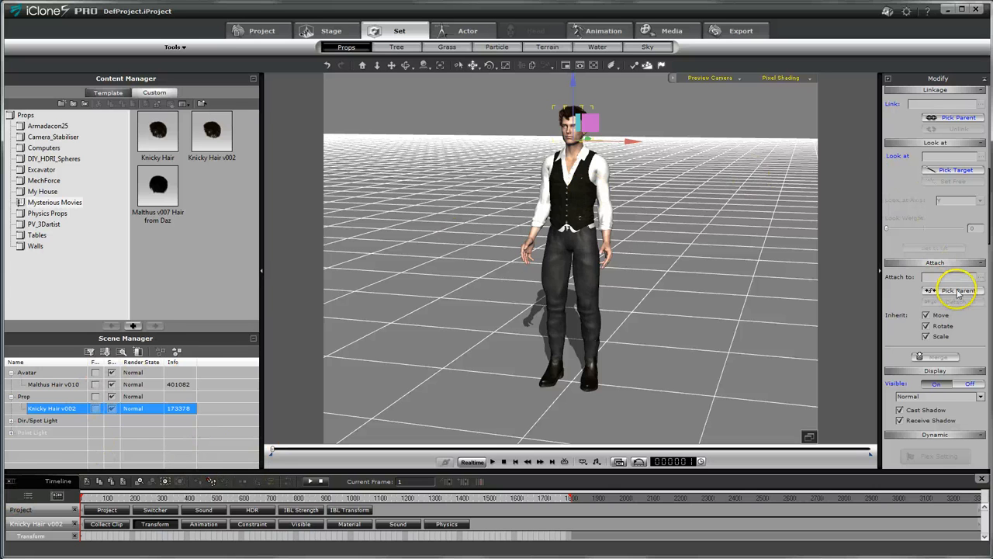
{"action": "left_click", "coordinate": [567, 121]}
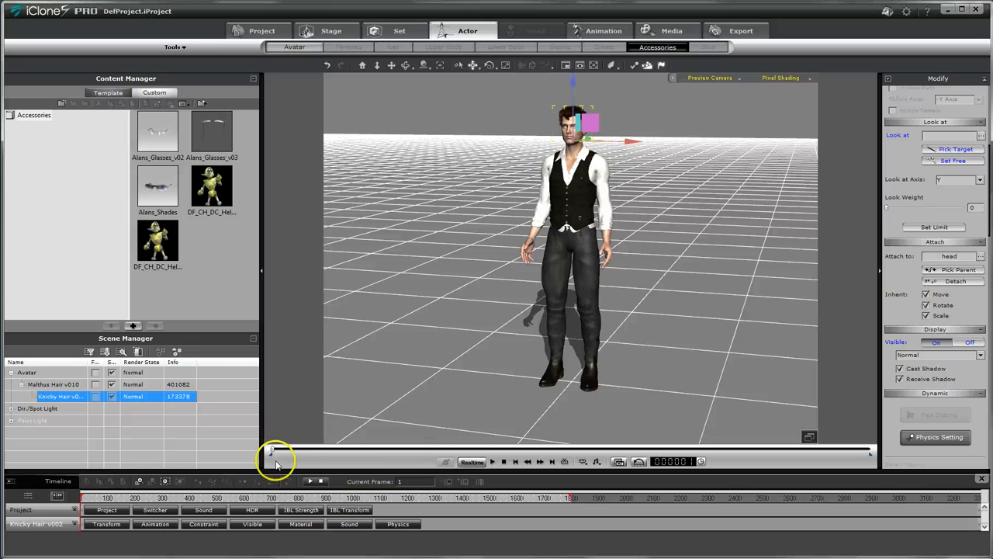
{"action": "left_click", "coordinate": [619, 461]}
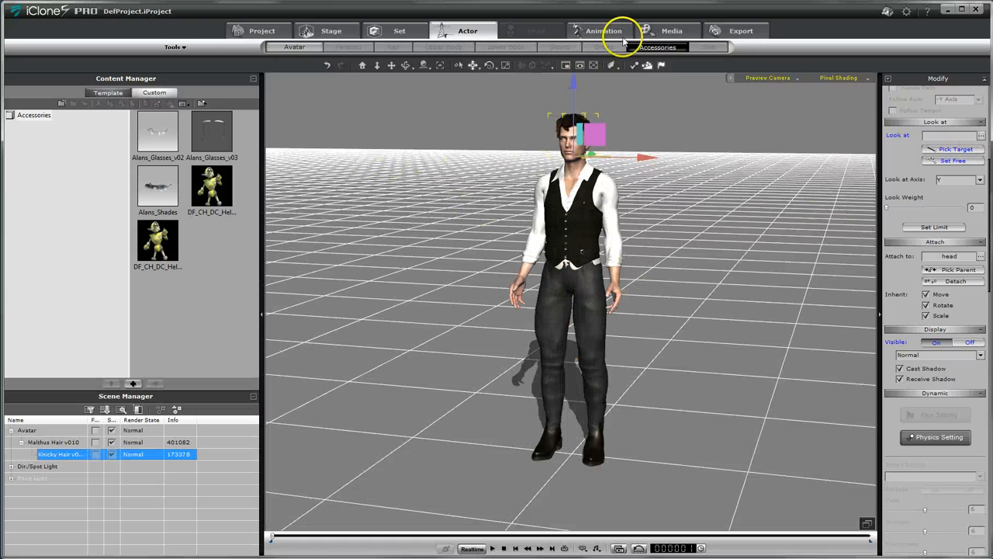
Overwrite the saved Malthus Hair v010 in the custom Mysterious Movies character folder with the corrected avatar from the scene
{"action": "left_click", "coordinate": [290, 48]}
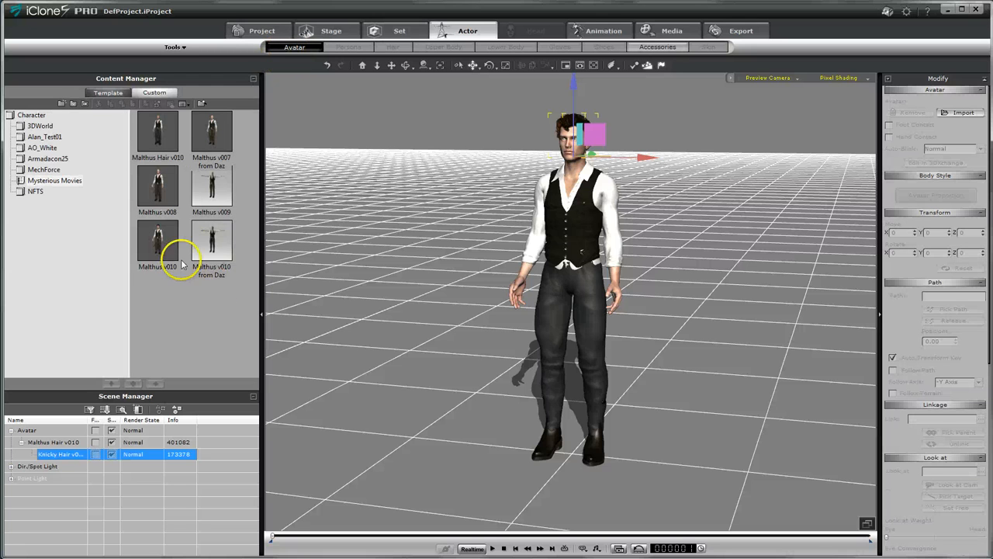
{"action": "left_click", "coordinate": [162, 123]}
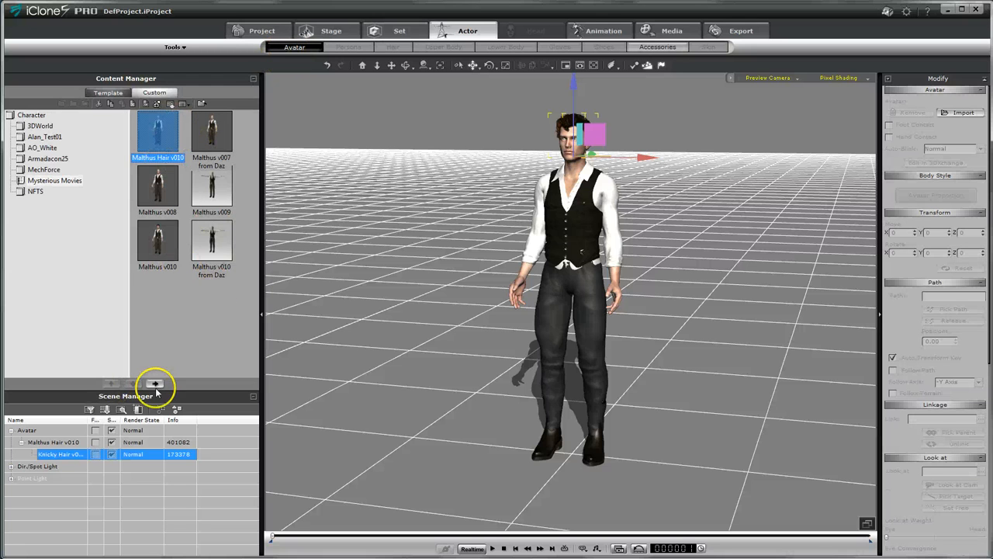
{"action": "left_click", "coordinate": [193, 347]}
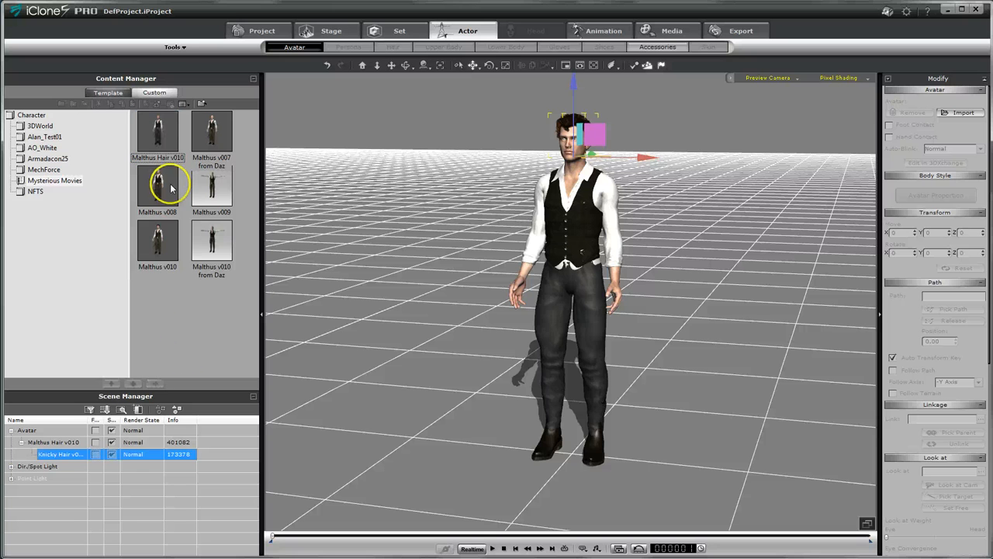
{"action": "left_click", "coordinate": [564, 230]}
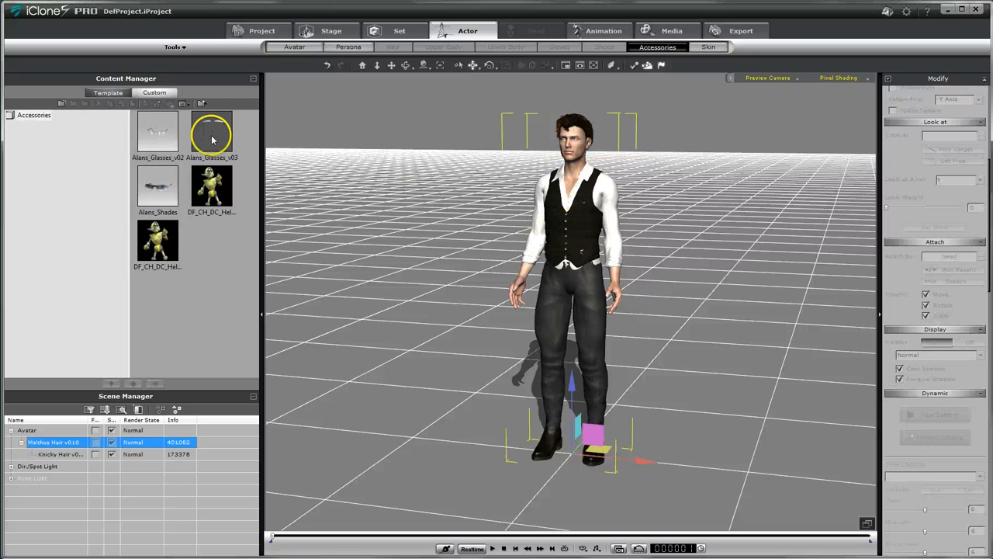
{"action": "left_click", "coordinate": [306, 46]}
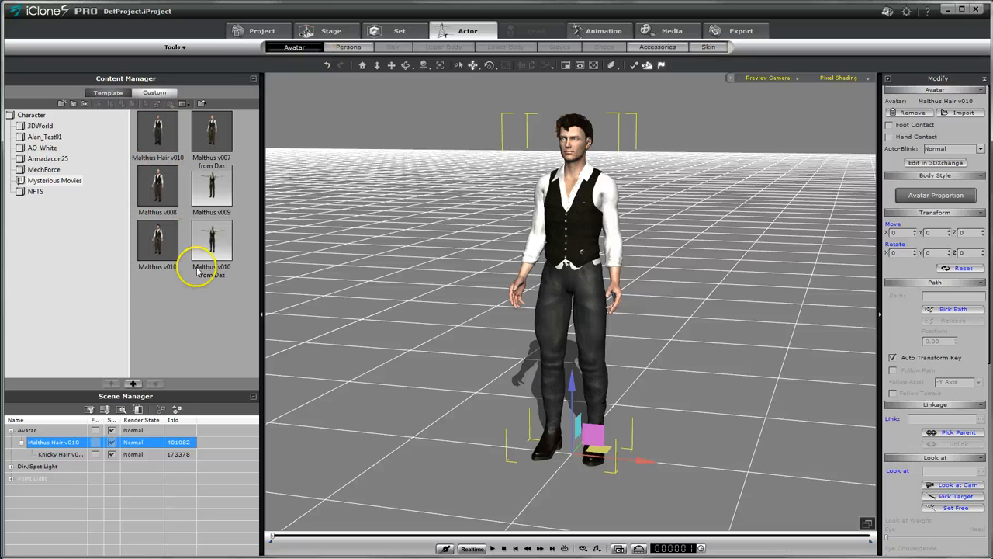
{"action": "left_click", "coordinate": [158, 133]}
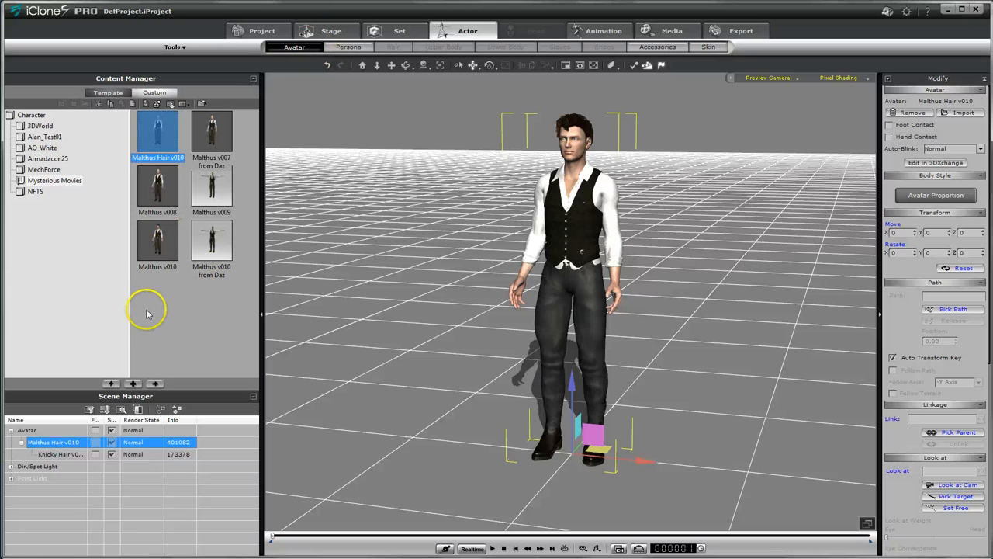
{"action": "left_click", "coordinate": [112, 383]}
{"action": "left_click", "coordinate": [471, 299]}
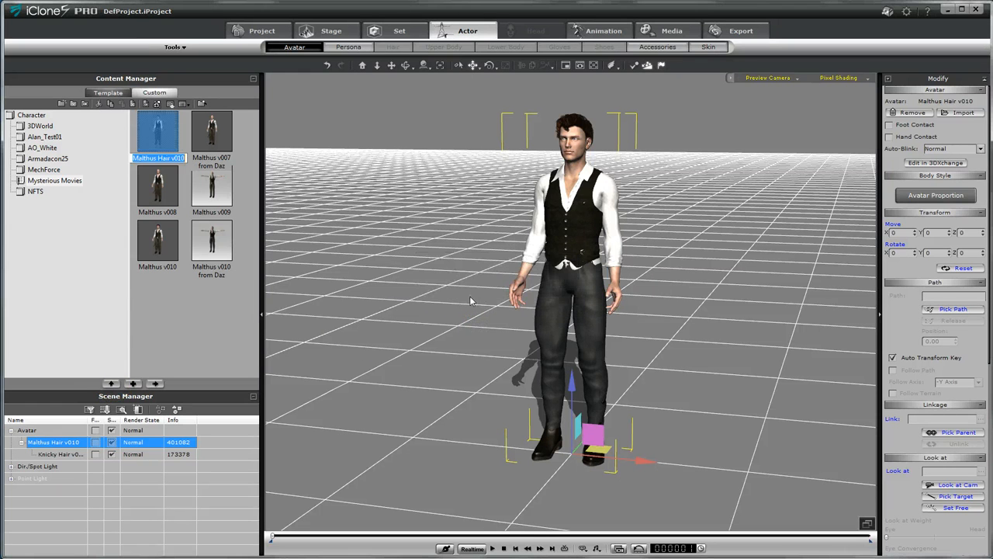
Preview the 01_Basic Run motion on Malthus with Motion Puppet, close Body Puppet, and play the scene
{"action": "left_click", "coordinate": [605, 28]}
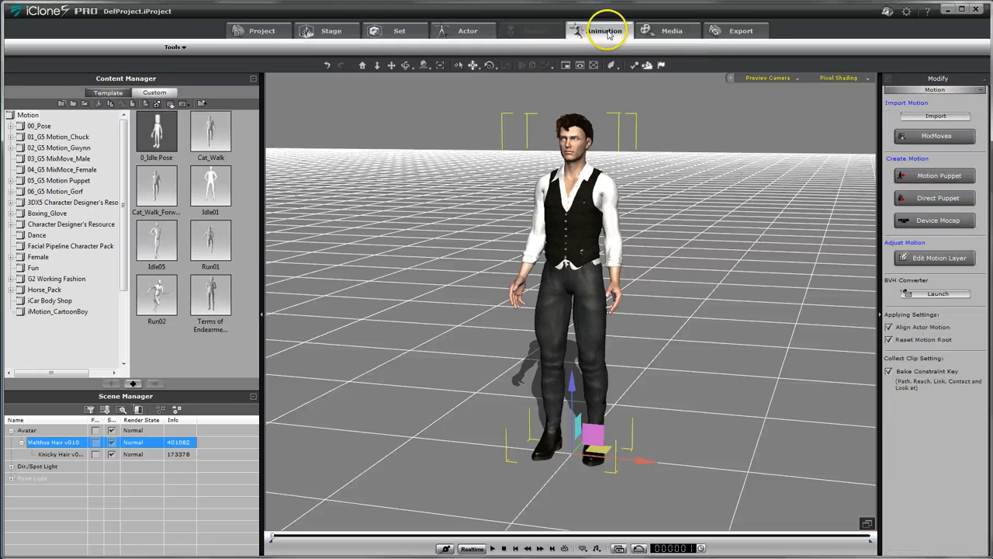
{"action": "left_click", "coordinate": [956, 177]}
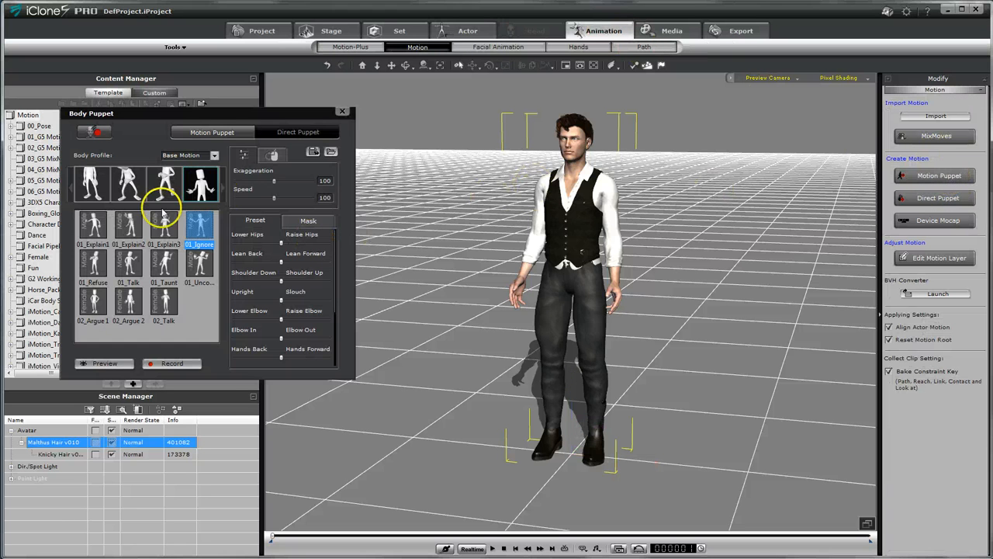
{"action": "left_click", "coordinate": [164, 187]}
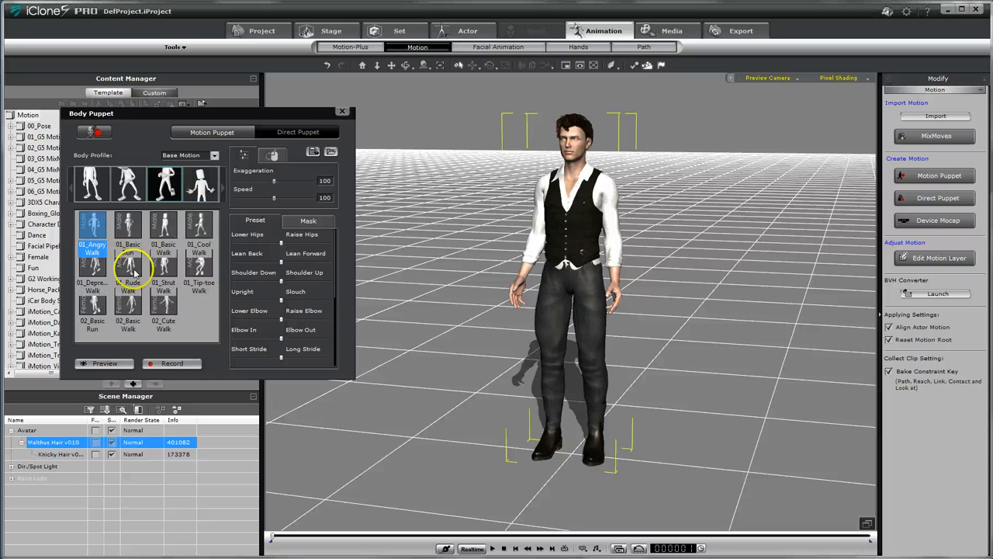
{"action": "left_click", "coordinate": [127, 227]}
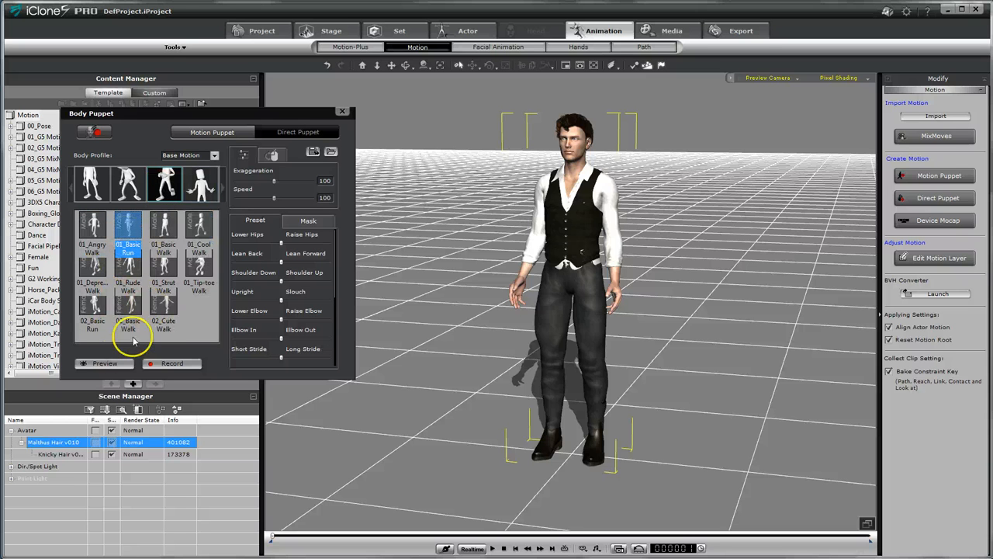
{"action": "left_click", "coordinate": [117, 363]}
{"action": "key", "text": "space"}
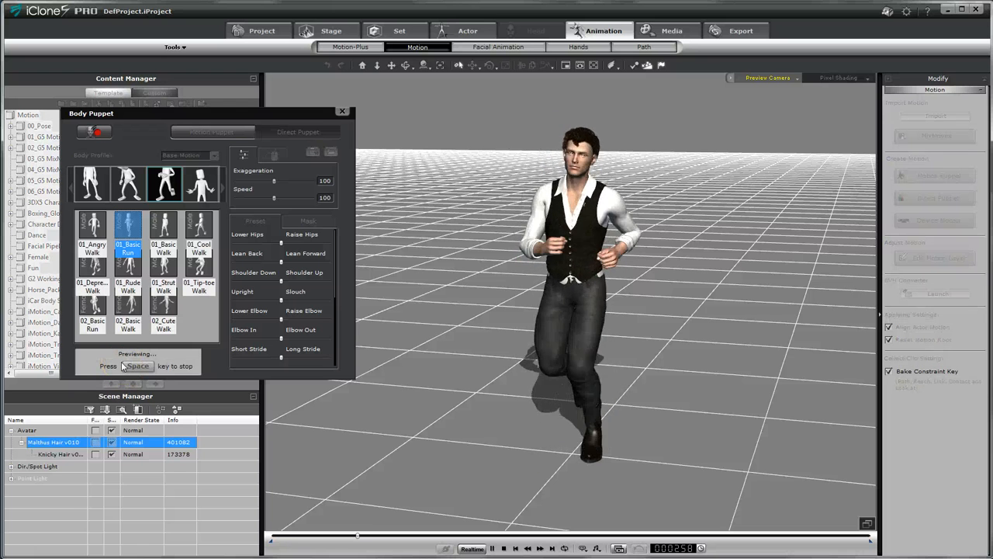
{"action": "left_click", "coordinate": [200, 285]}
{"action": "key", "text": "space"}
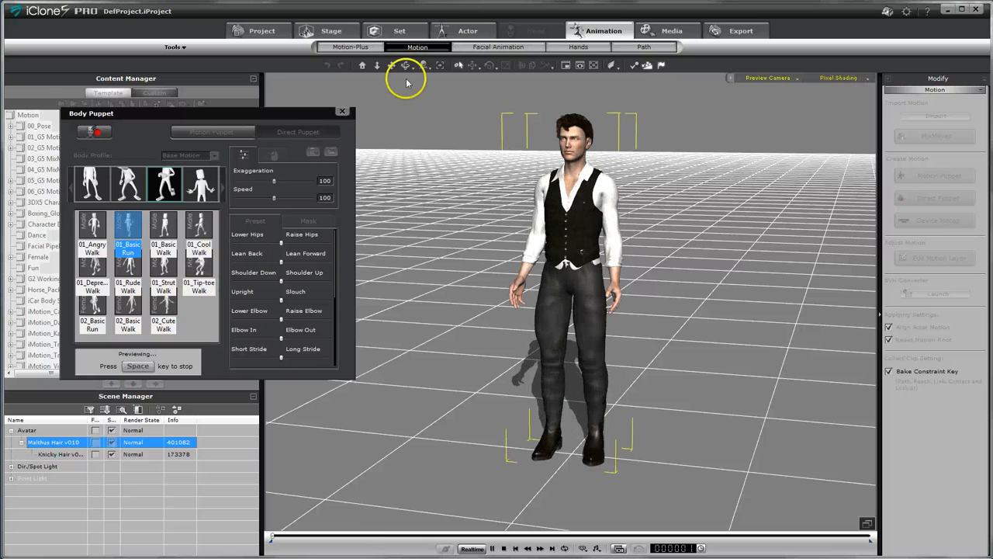
{"action": "left_click", "coordinate": [343, 111]}
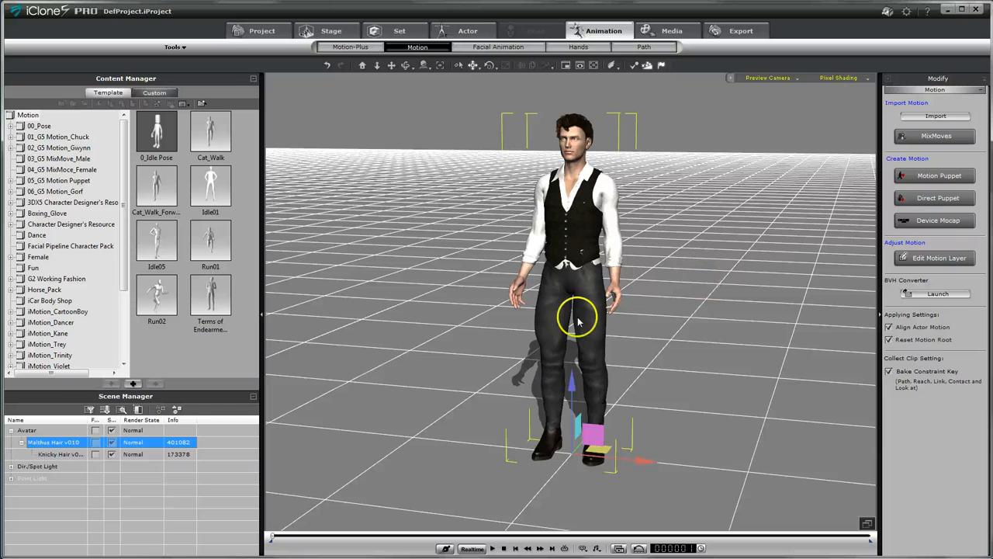
{"action": "key", "text": "space"}
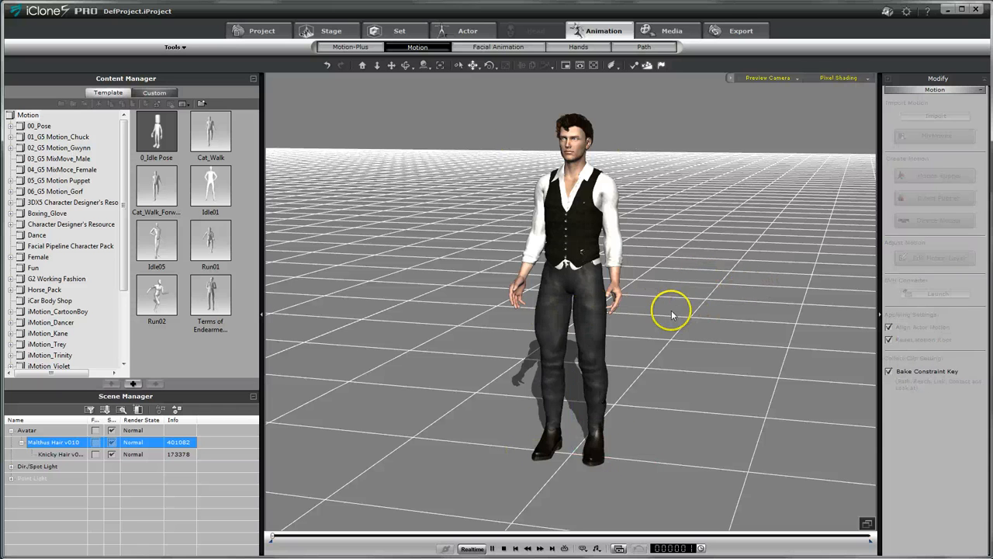
{"action": "left_click", "coordinate": [696, 374]}
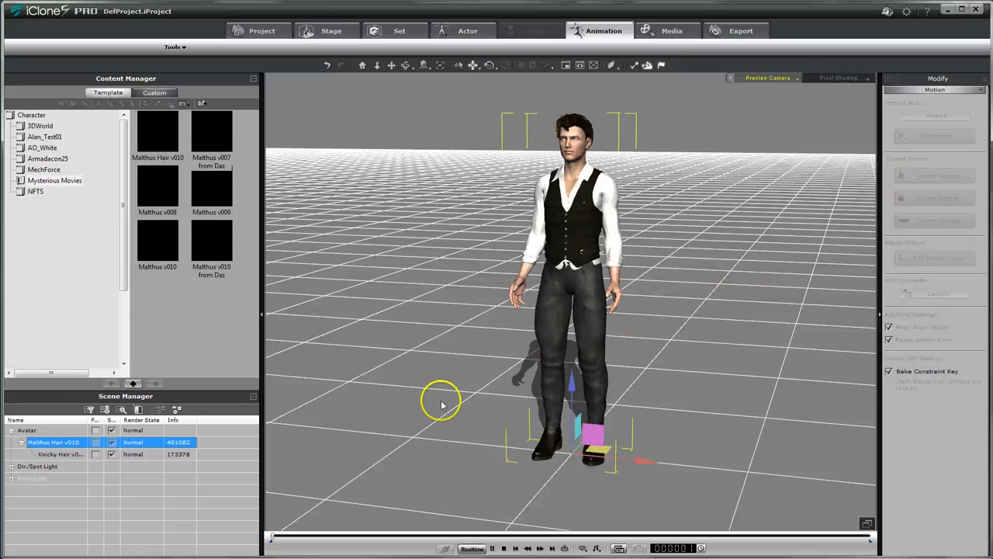